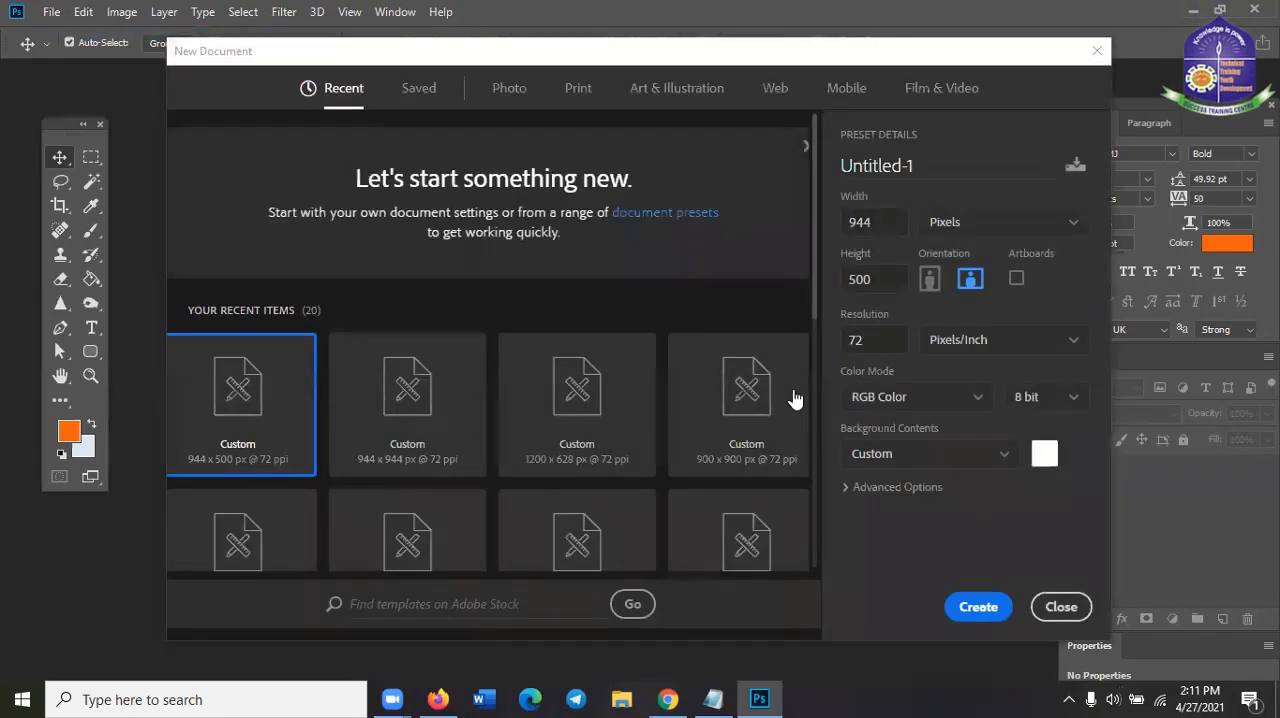
Create a new document 944 by 944 pixels at 72 pixels/inch in RGB colour
{"action": "left_click", "coordinate": [890, 278]}
{"action": "left_click_drag", "start_coordinate": [878, 280], "coordinate": [803, 252]}
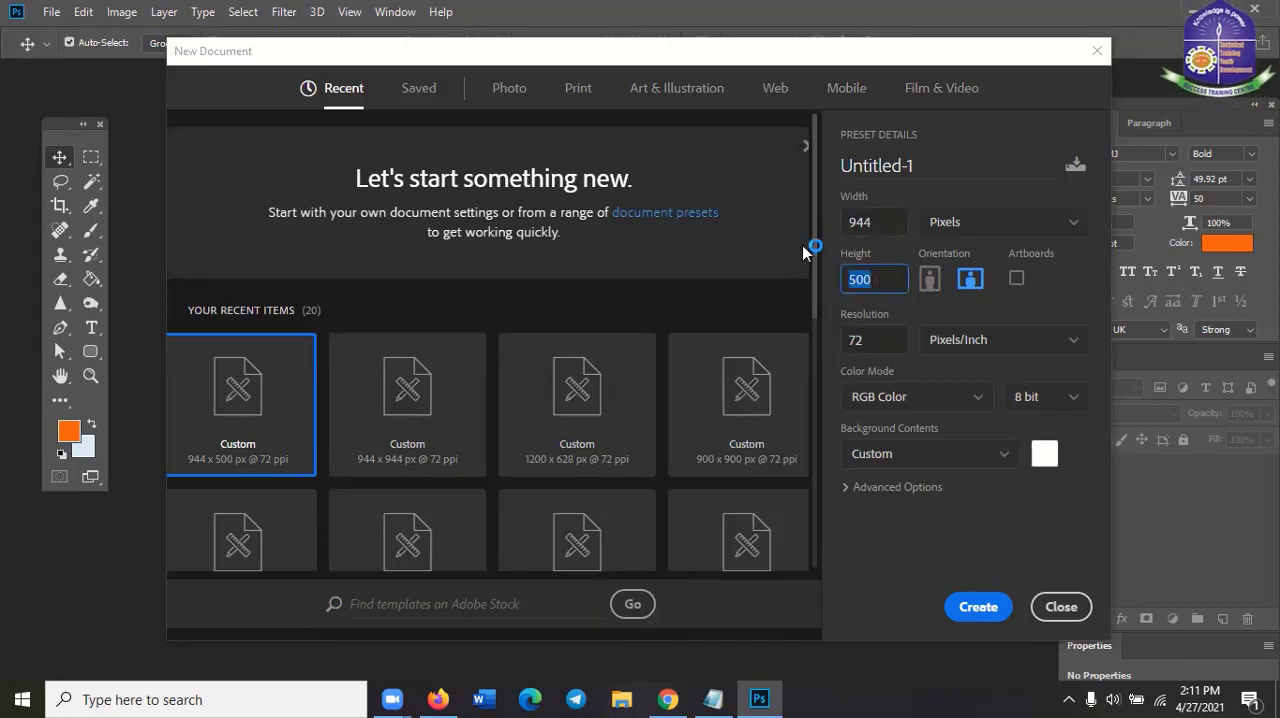
{"action": "type", "text": "944"}
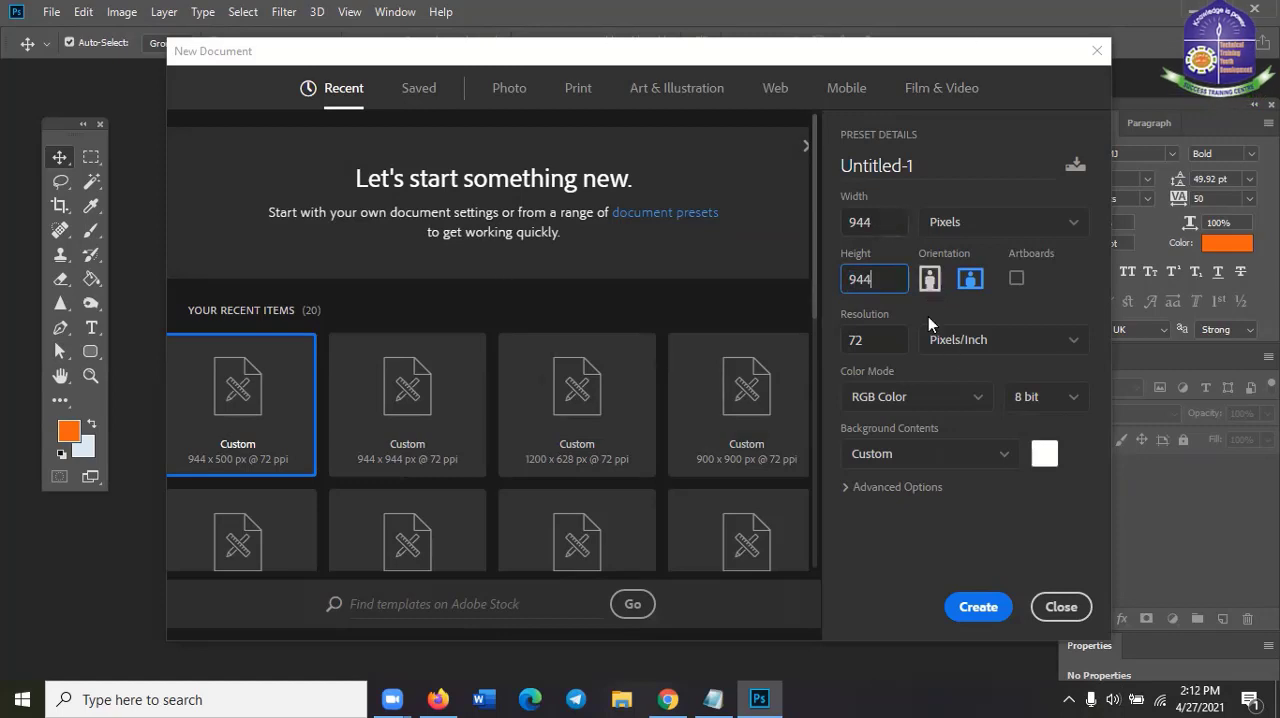
{"action": "left_click", "coordinate": [984, 612]}
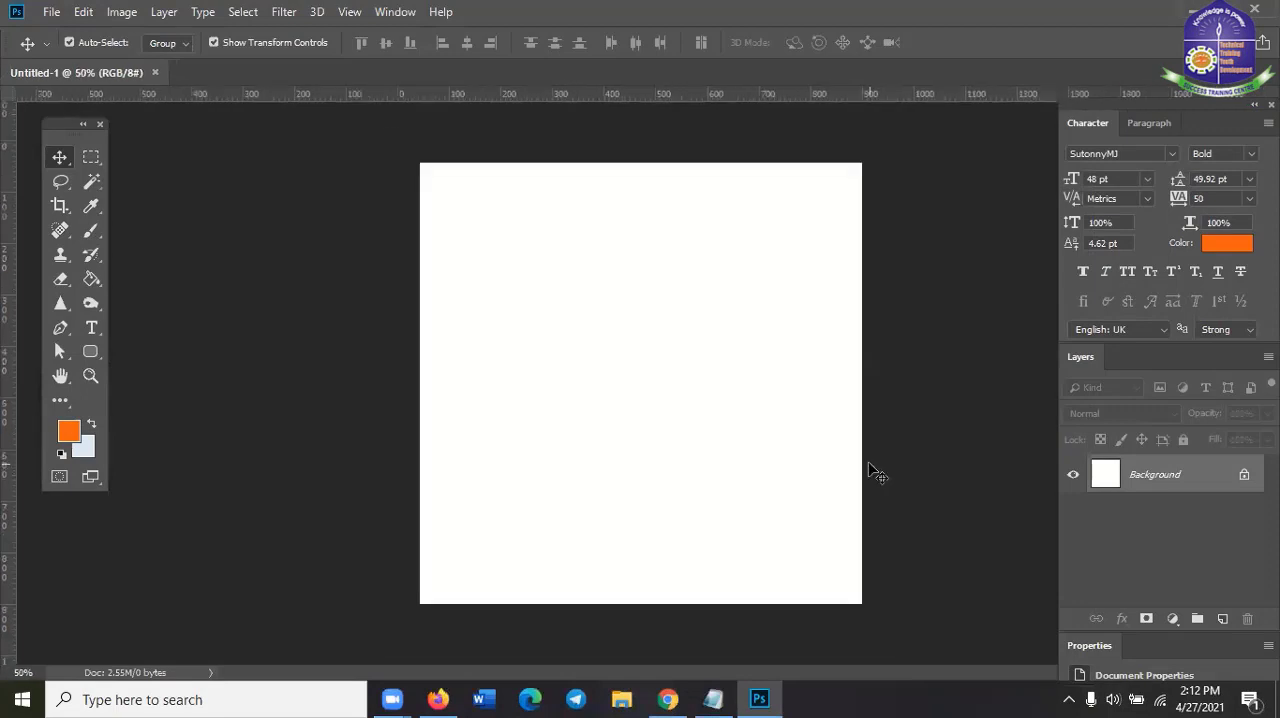
{"action": "scroll", "coordinate": [1015, 410], "scroll_direction": "up", "scroll_amount": 1}
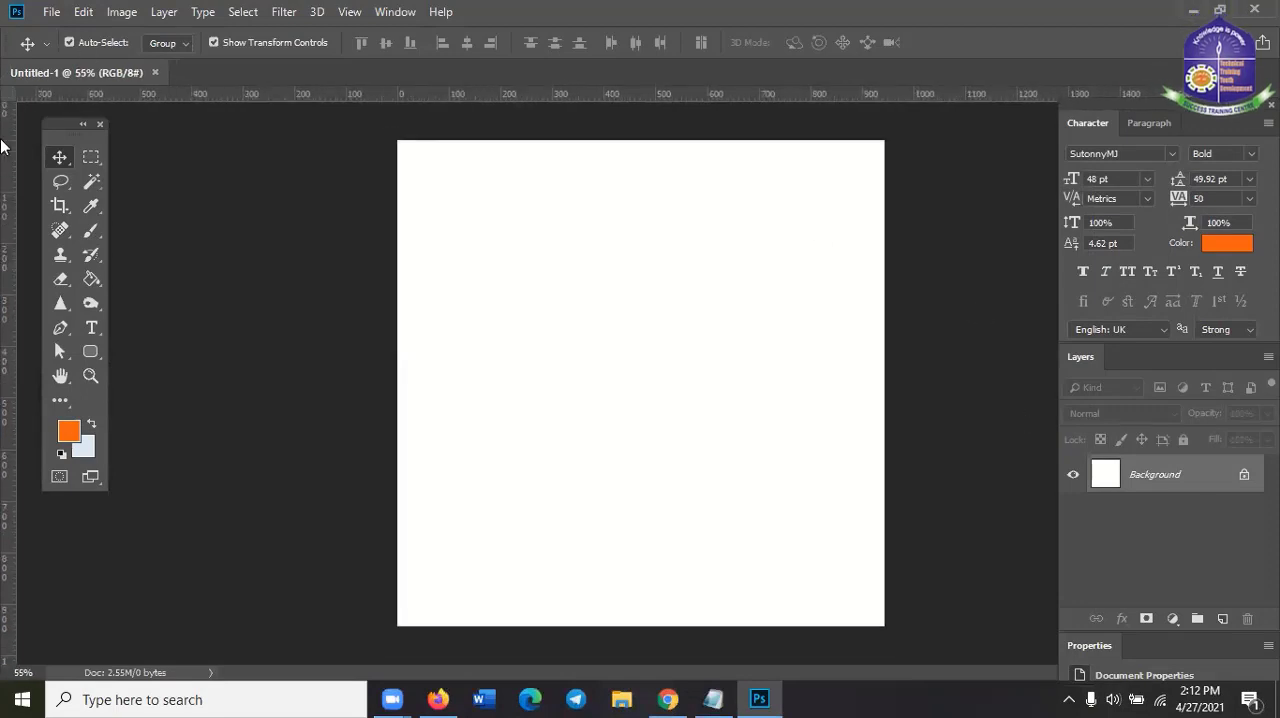
{"action": "left_click", "coordinate": [60, 206]}
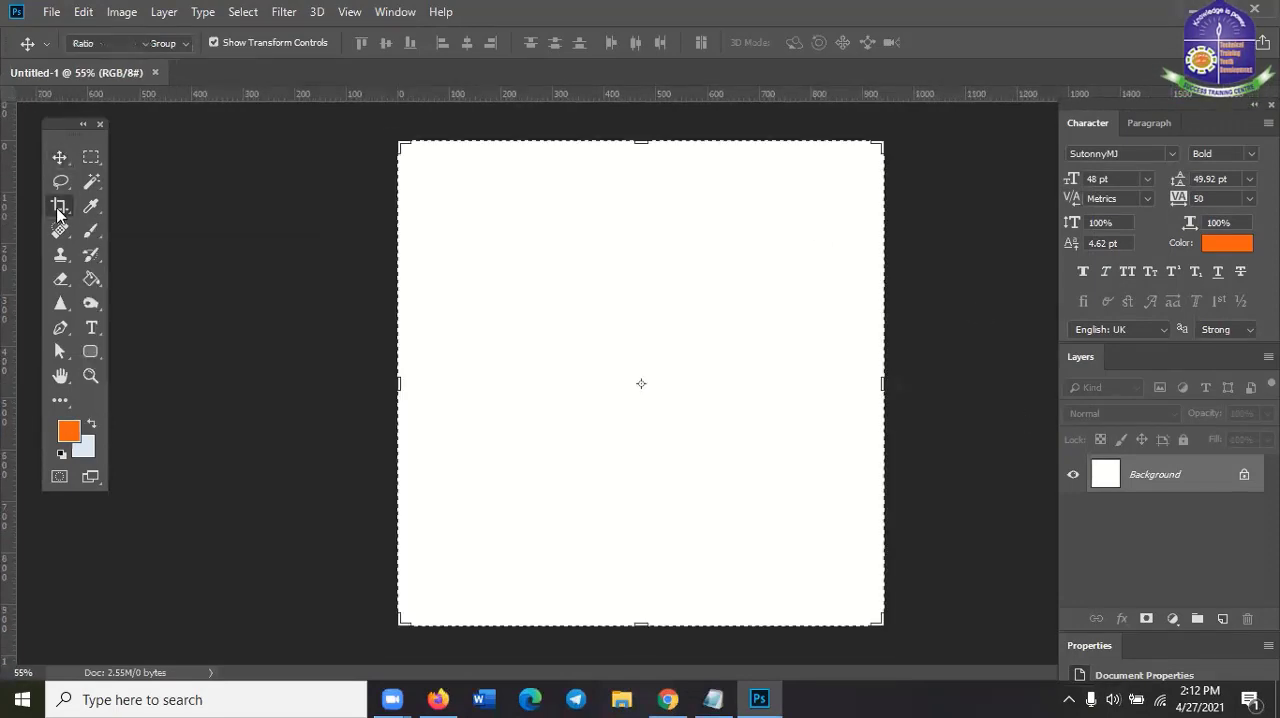
{"action": "left_click", "coordinate": [88, 207]}
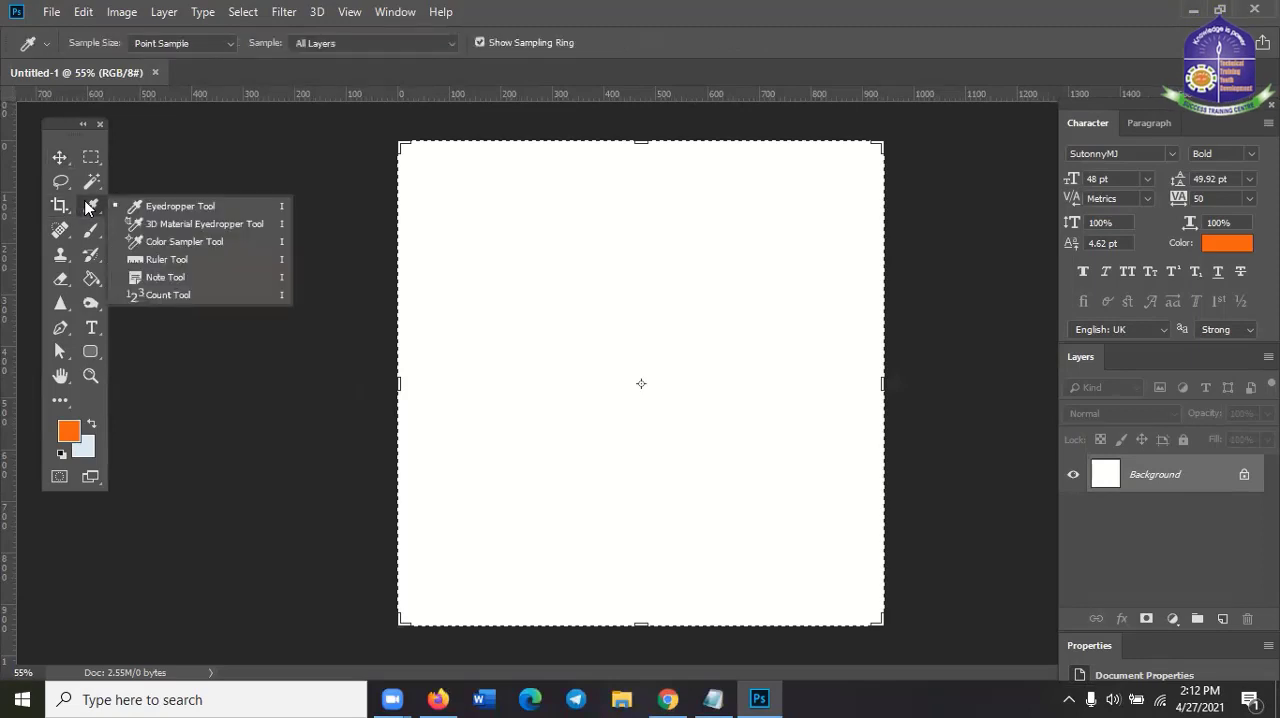
{"action": "left_click", "coordinate": [88, 207]}
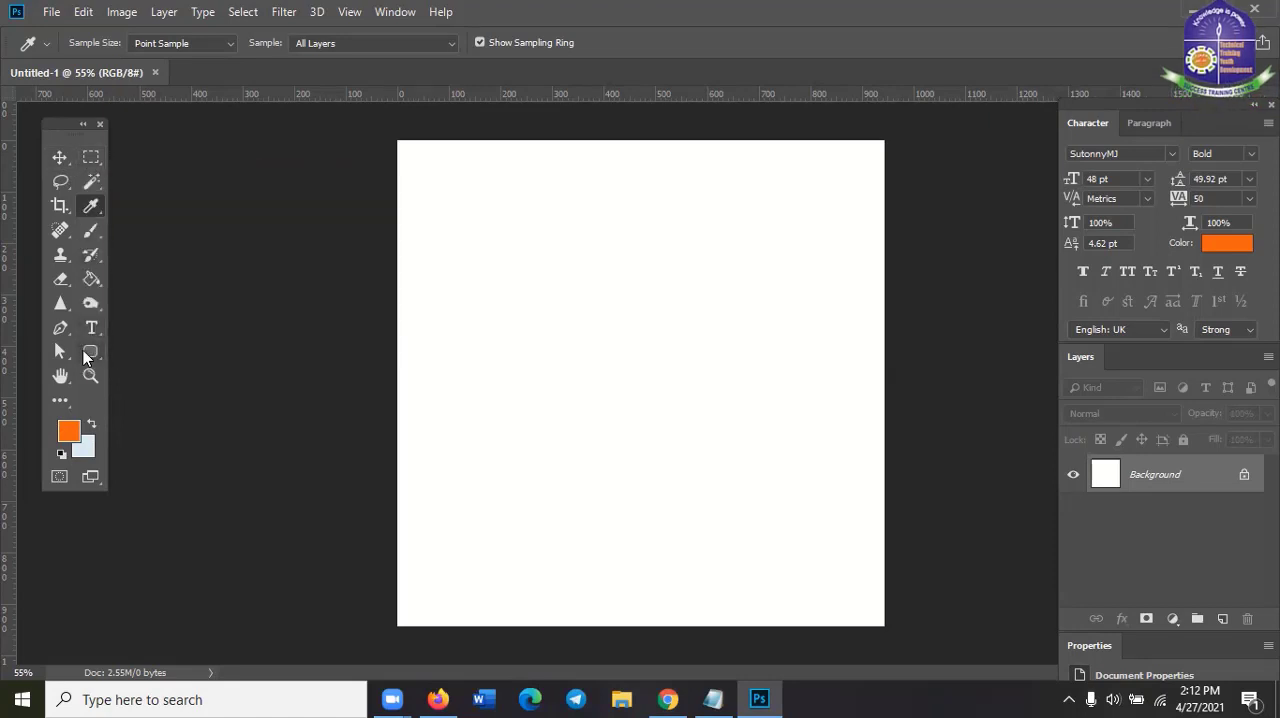
{"action": "left_click", "coordinate": [89, 350]}
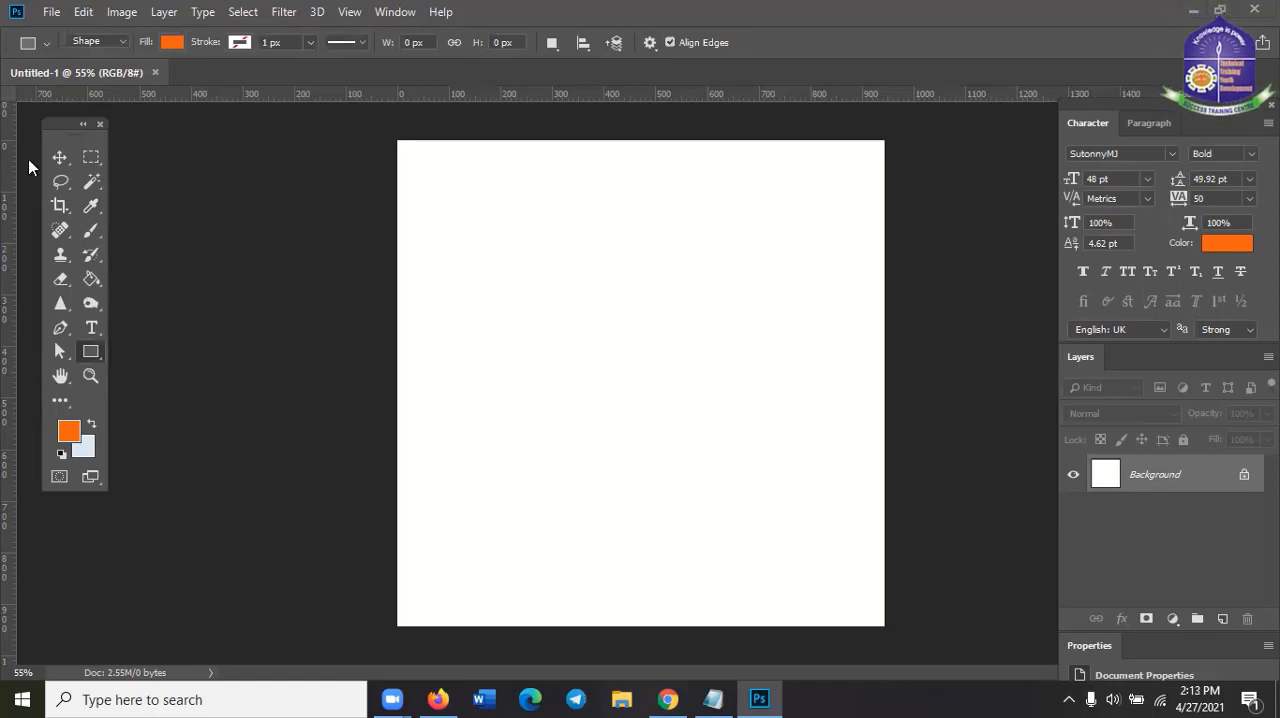
Place the OIP image from the Desktop as an embedded object in the document
{"action": "left_click", "coordinate": [50, 12]}
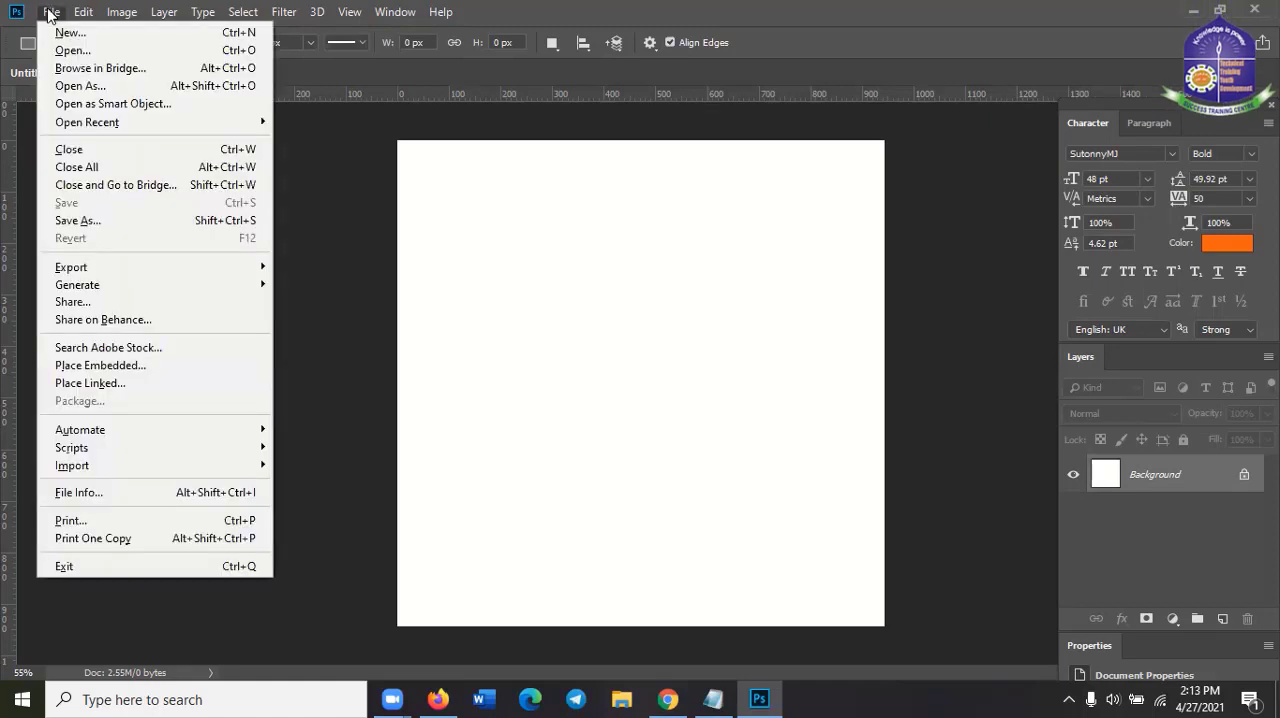
{"action": "left_click", "coordinate": [115, 366]}
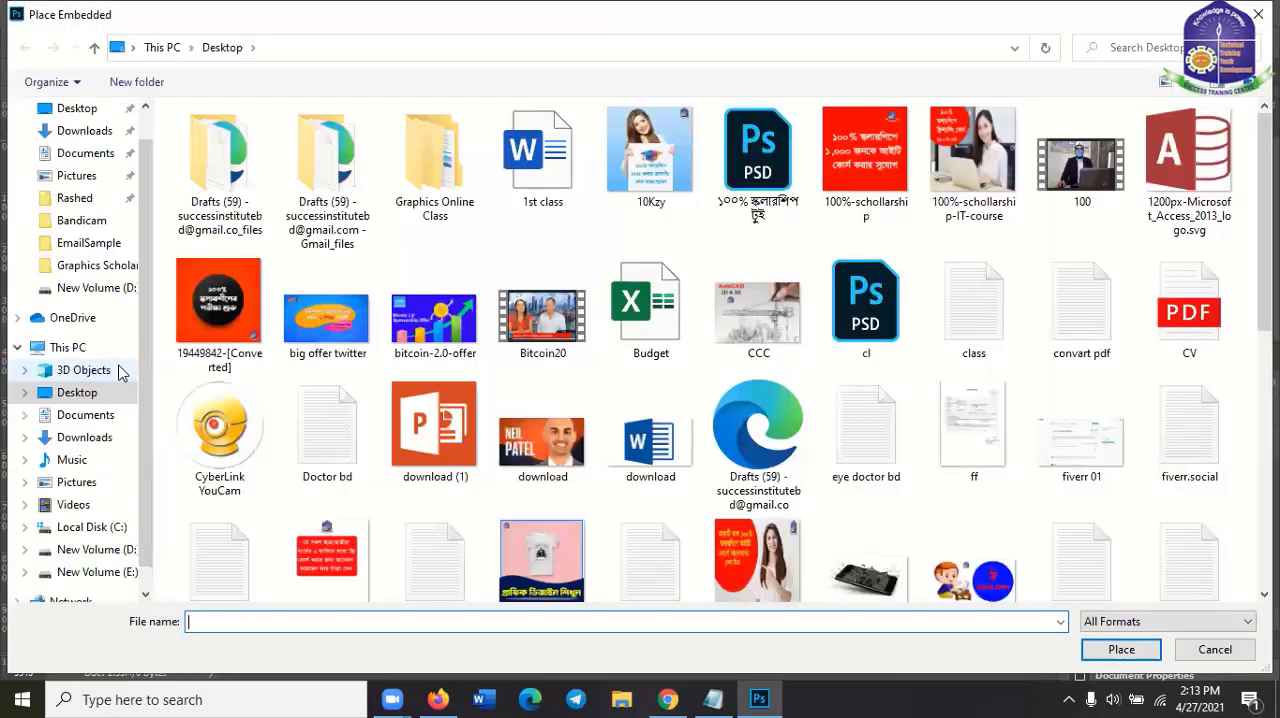
{"action": "scroll", "coordinate": [887, 480], "scroll_direction": "down", "scroll_amount": 2}
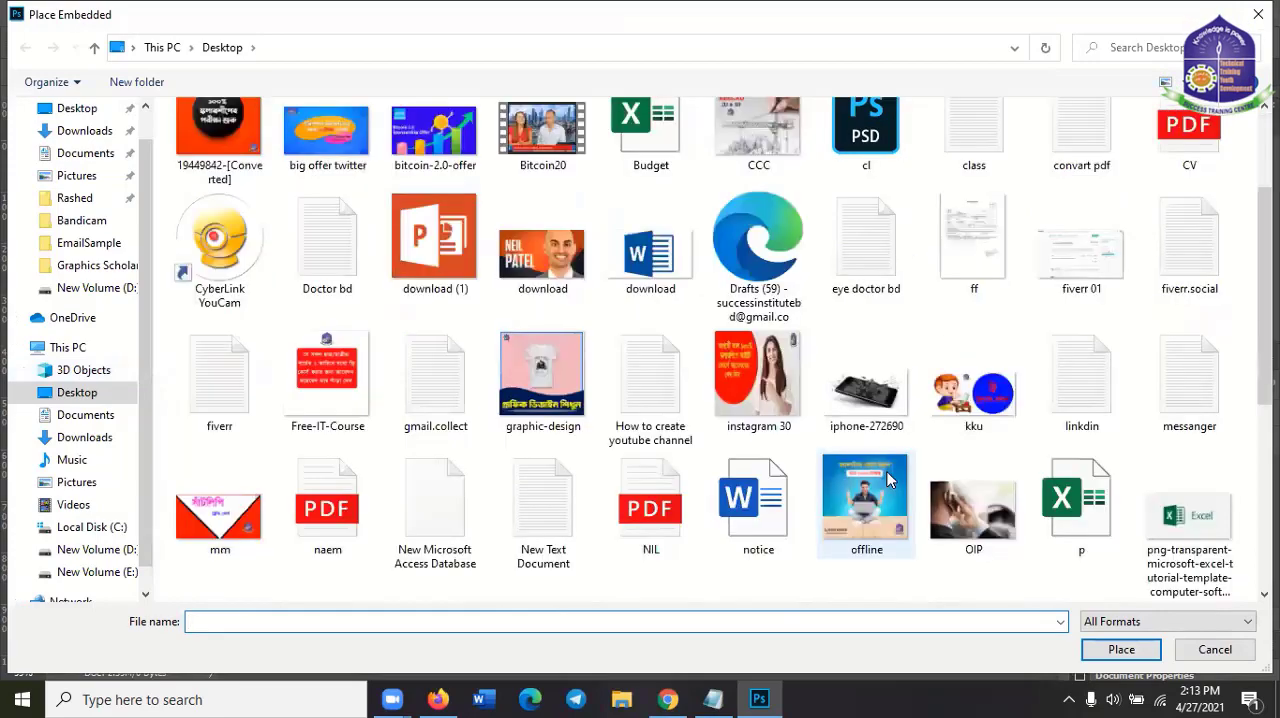
{"action": "scroll", "coordinate": [887, 480], "scroll_direction": "down", "scroll_amount": 3}
{"action": "scroll", "coordinate": [983, 526], "scroll_direction": "up", "scroll_amount": 5}
{"action": "scroll", "coordinate": [983, 526], "scroll_direction": "down", "scroll_amount": 5}
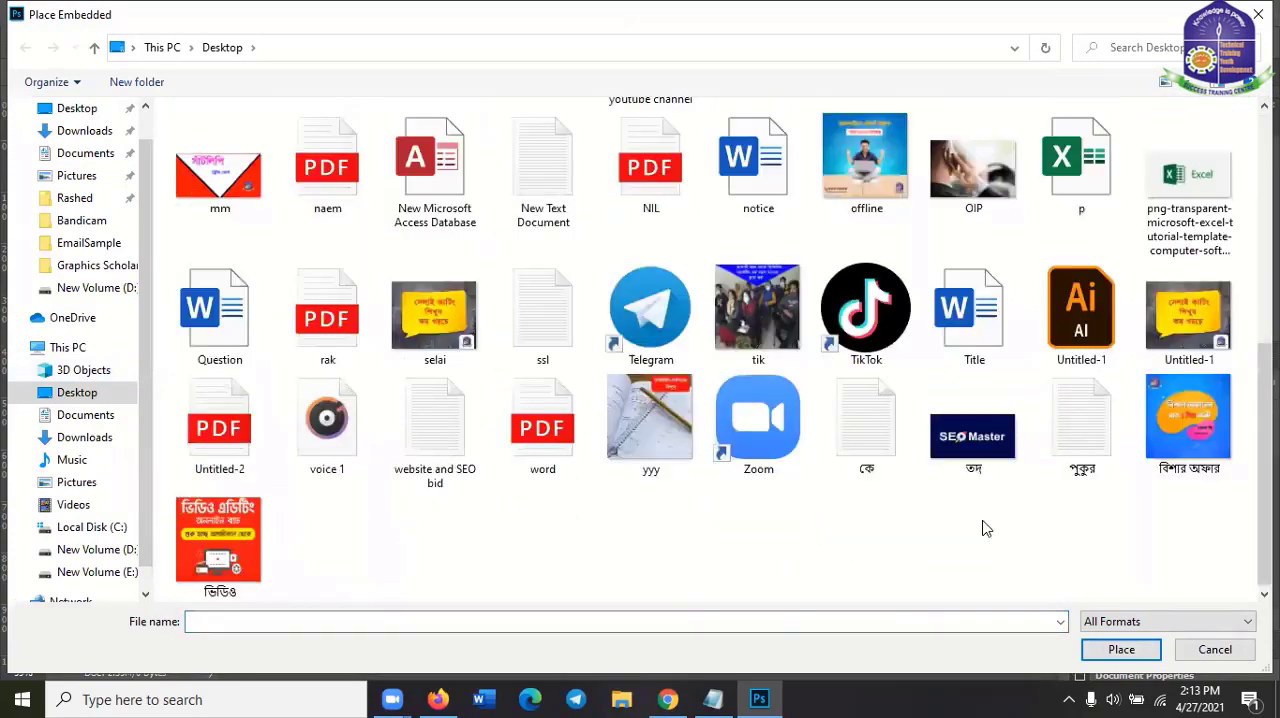
{"action": "left_click", "coordinate": [973, 165]}
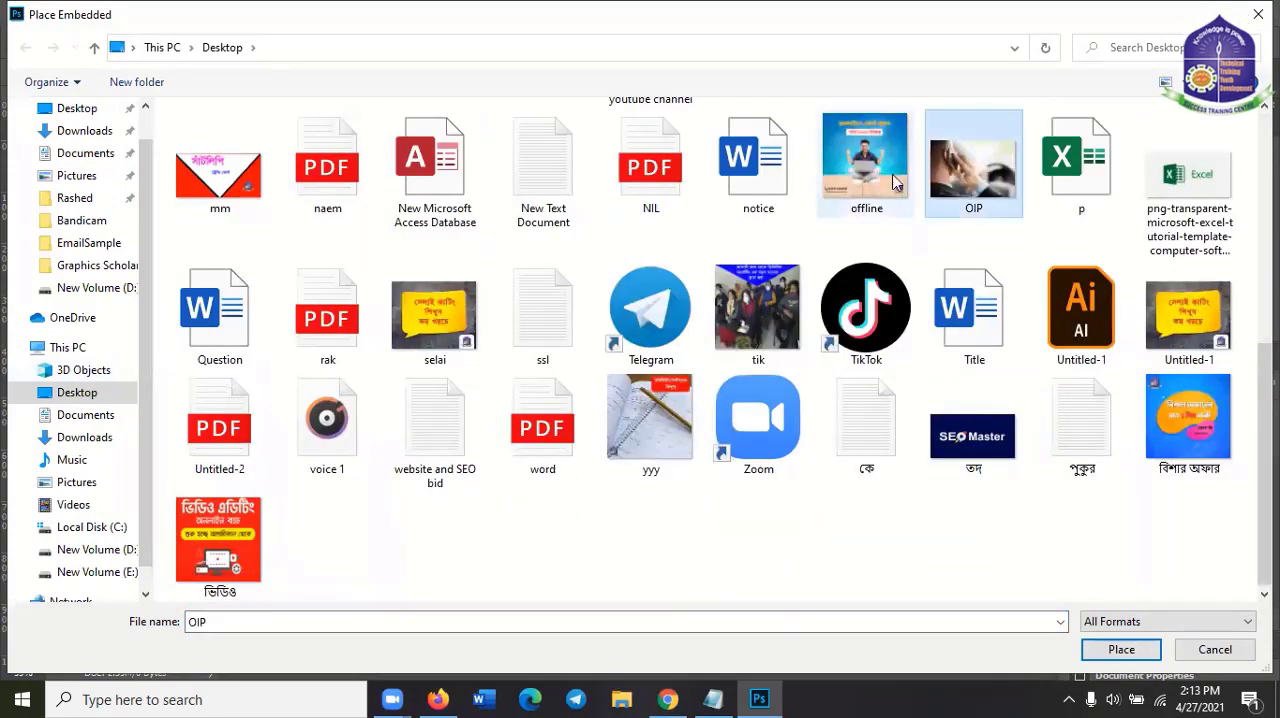
{"action": "left_click", "coordinate": [1118, 659]}
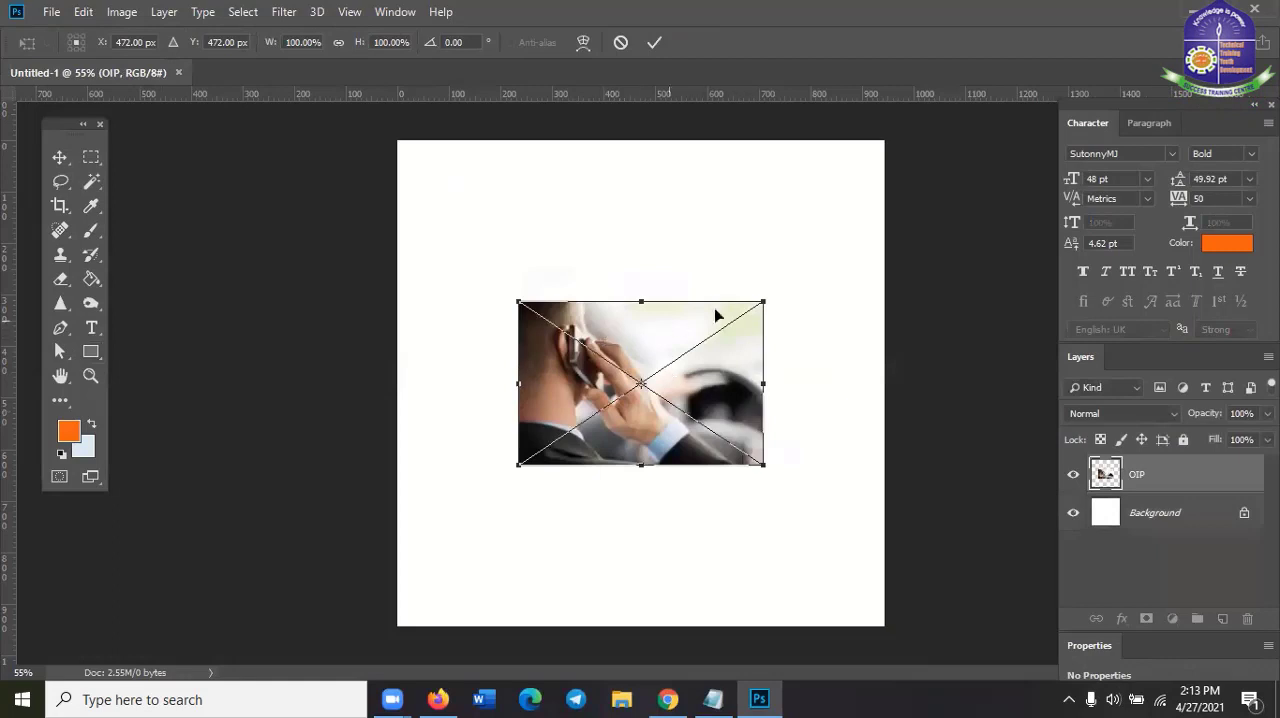
Scale the placed OIP photo to about 203% so it spans the canvas width, commit the placement and deselect it
{"action": "left_click_drag", "start_coordinate": [767, 299], "coordinate": [877, 193]}
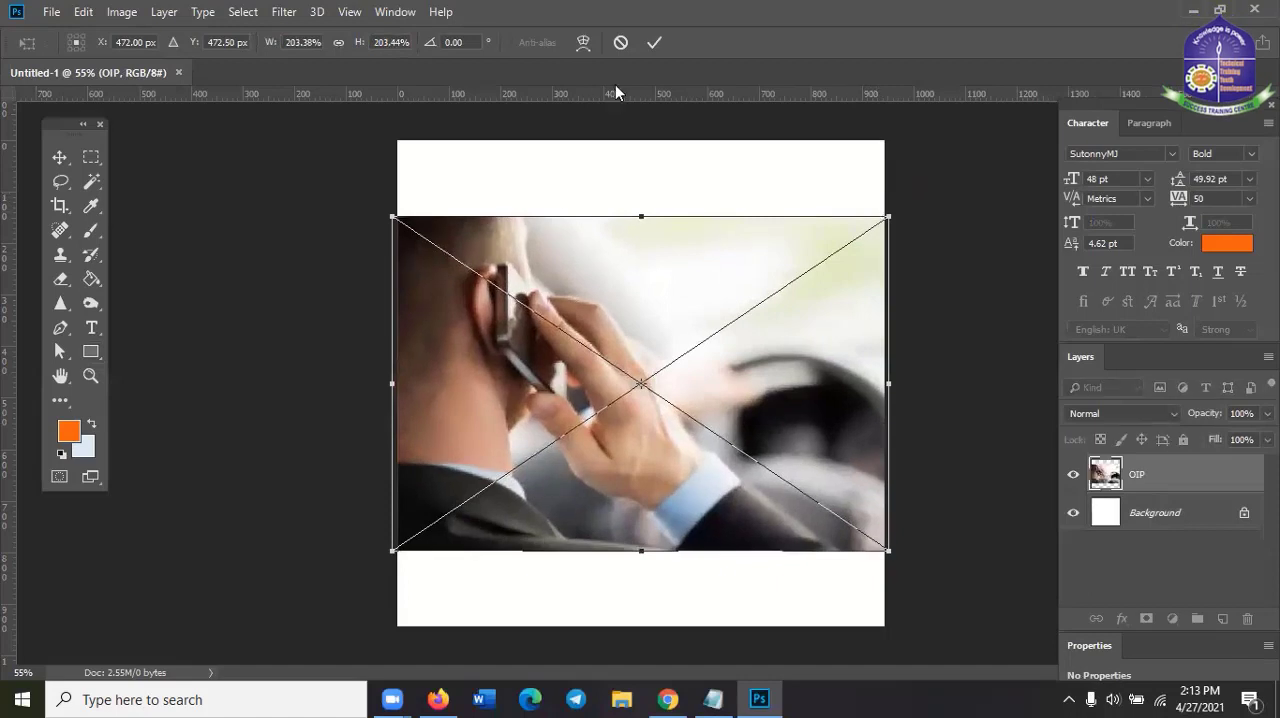
{"action": "left_click", "coordinate": [655, 44]}
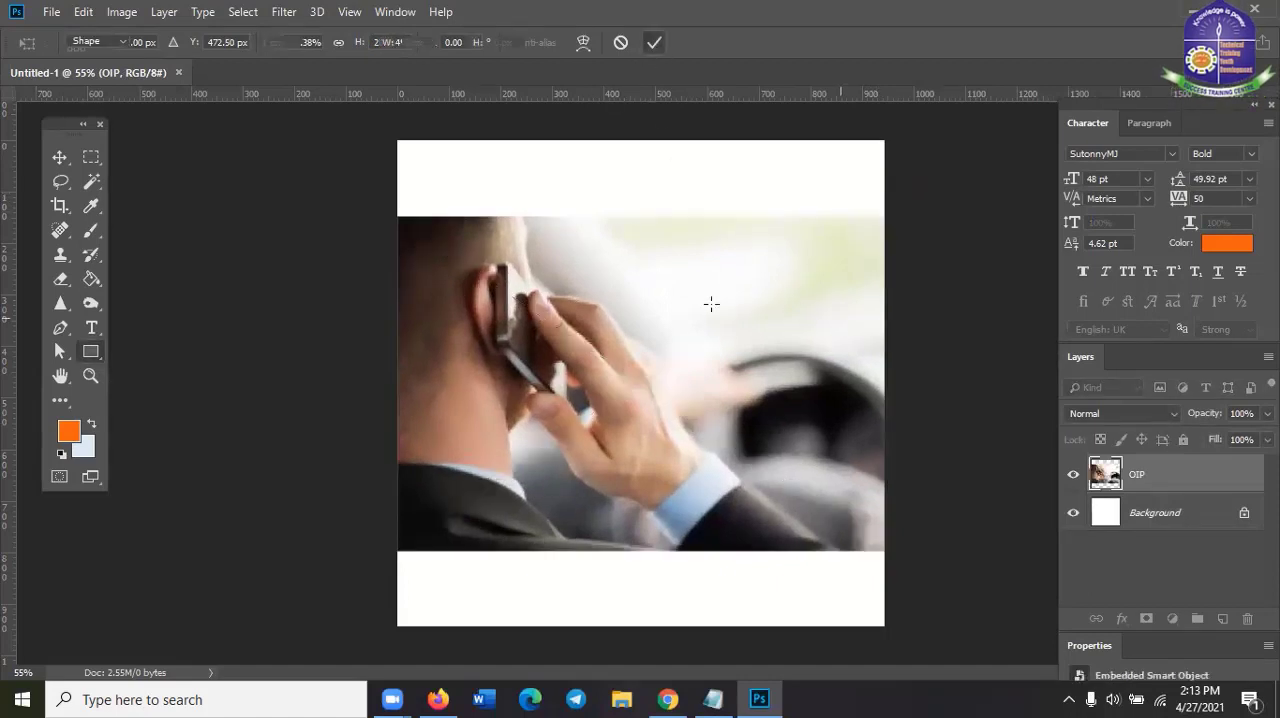
{"action": "left_click", "coordinate": [59, 157]}
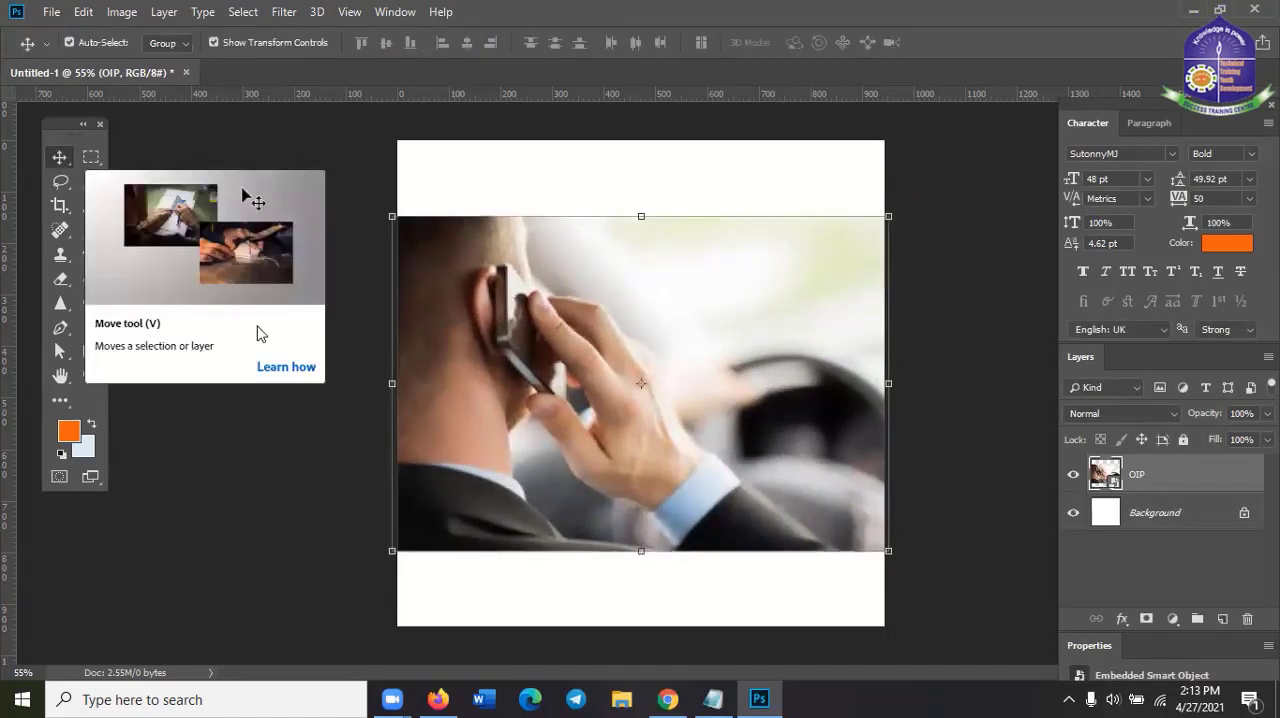
{"action": "left_click", "coordinate": [345, 512]}
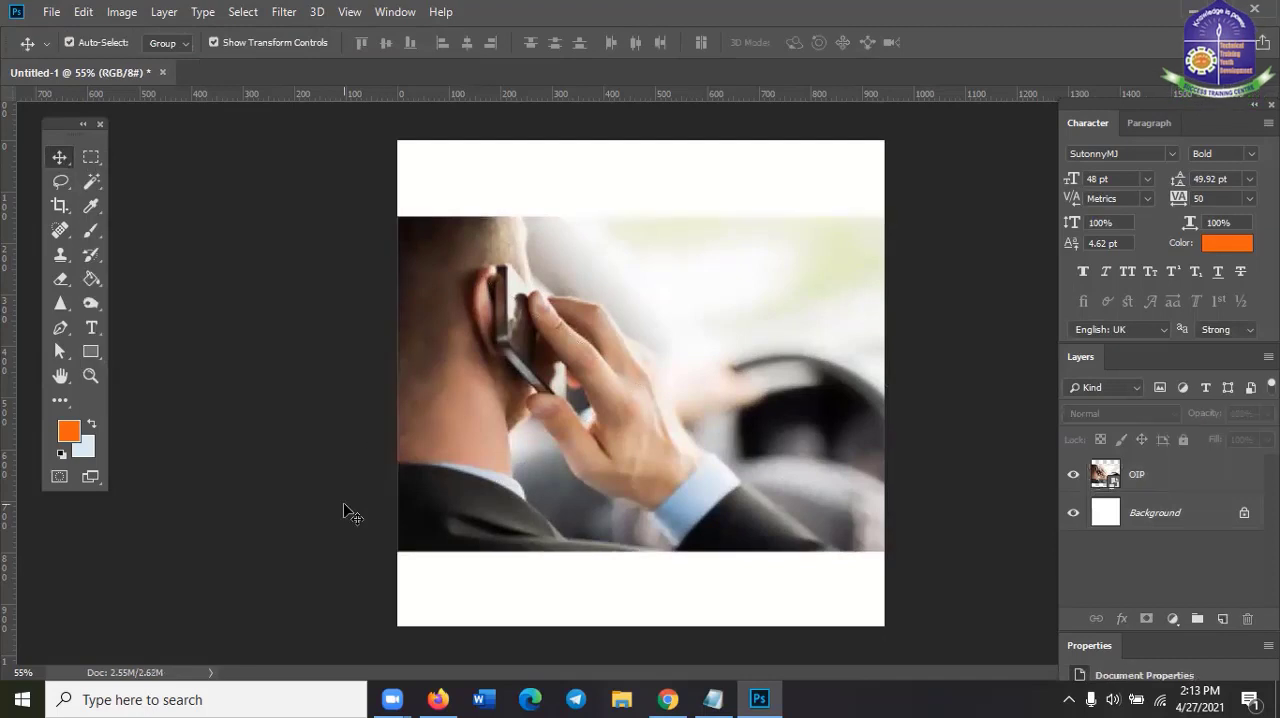
Sample the brown at the phone's edge with the Eyedropper tool and check the foreground colour's values in the Color Picker
{"action": "left_click", "coordinate": [88, 207]}
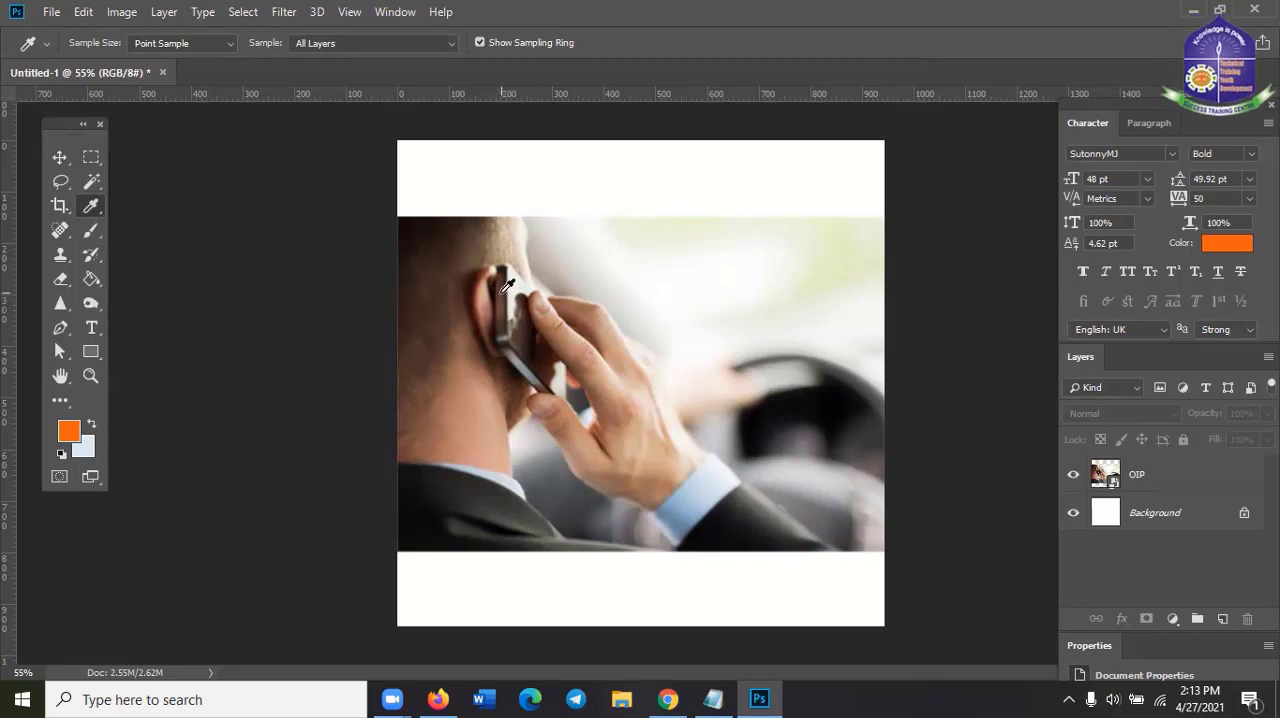
{"action": "left_click", "coordinate": [507, 285]}
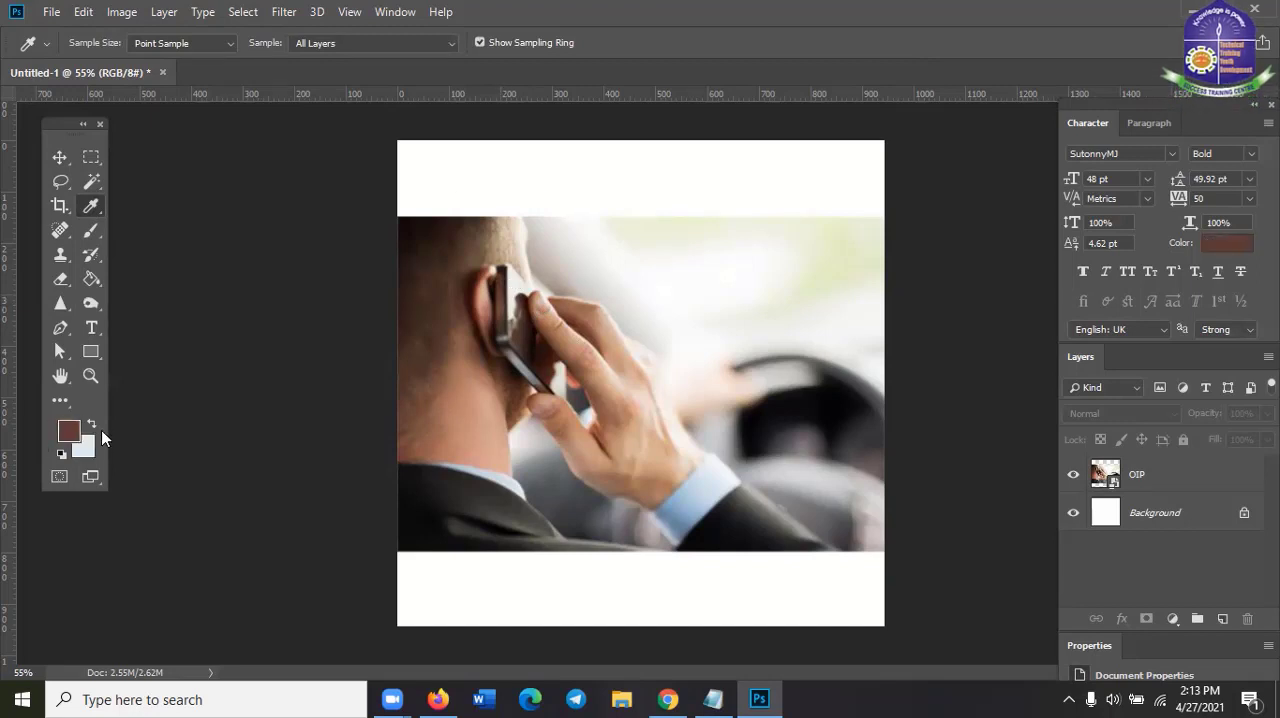
{"action": "left_click", "coordinate": [69, 433]}
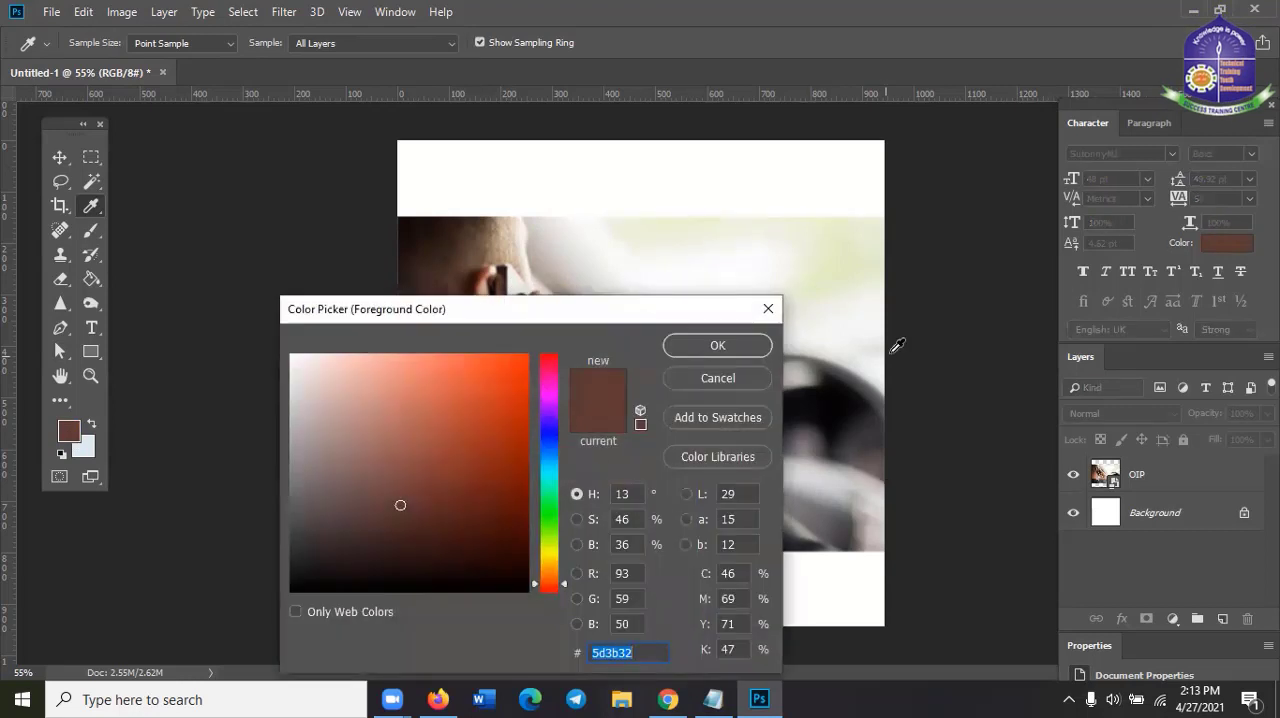
{"action": "left_click", "coordinate": [768, 309]}
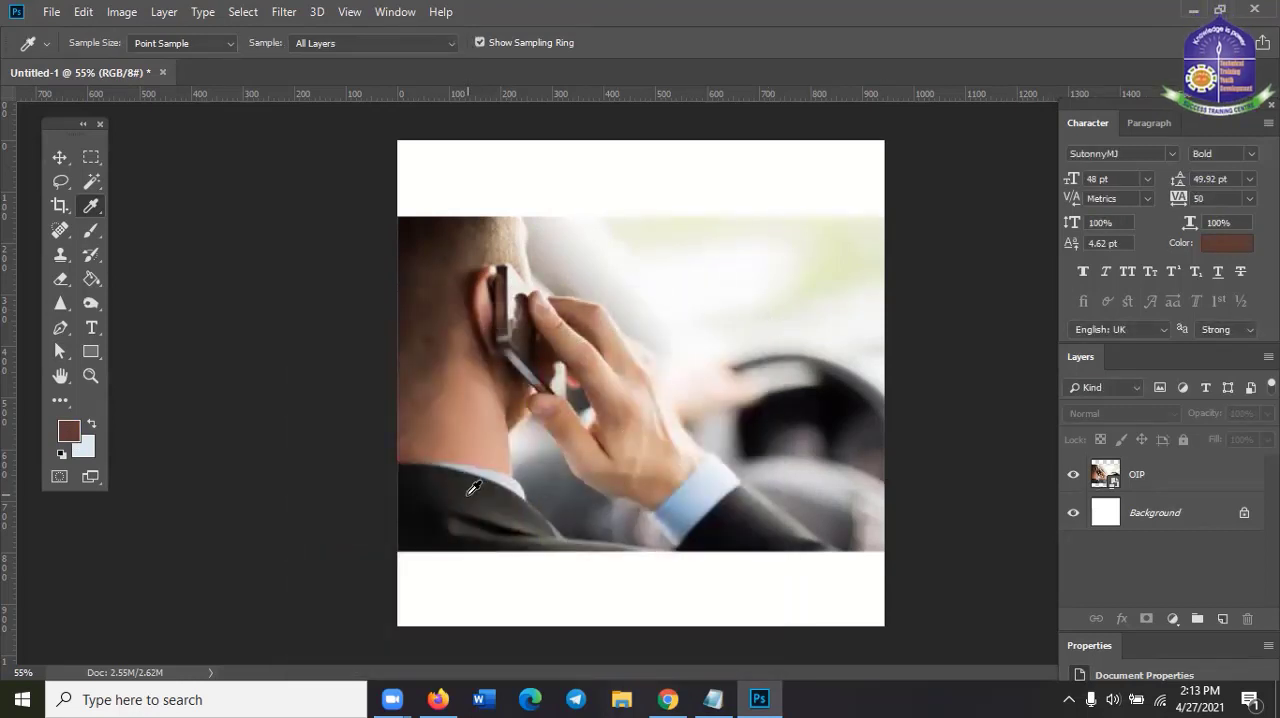
Sample the dark colour of the man's jacket collar as foreground colour and check its values in the Color Picker
{"action": "left_click", "coordinate": [473, 487]}
{"action": "left_click", "coordinate": [68, 431]}
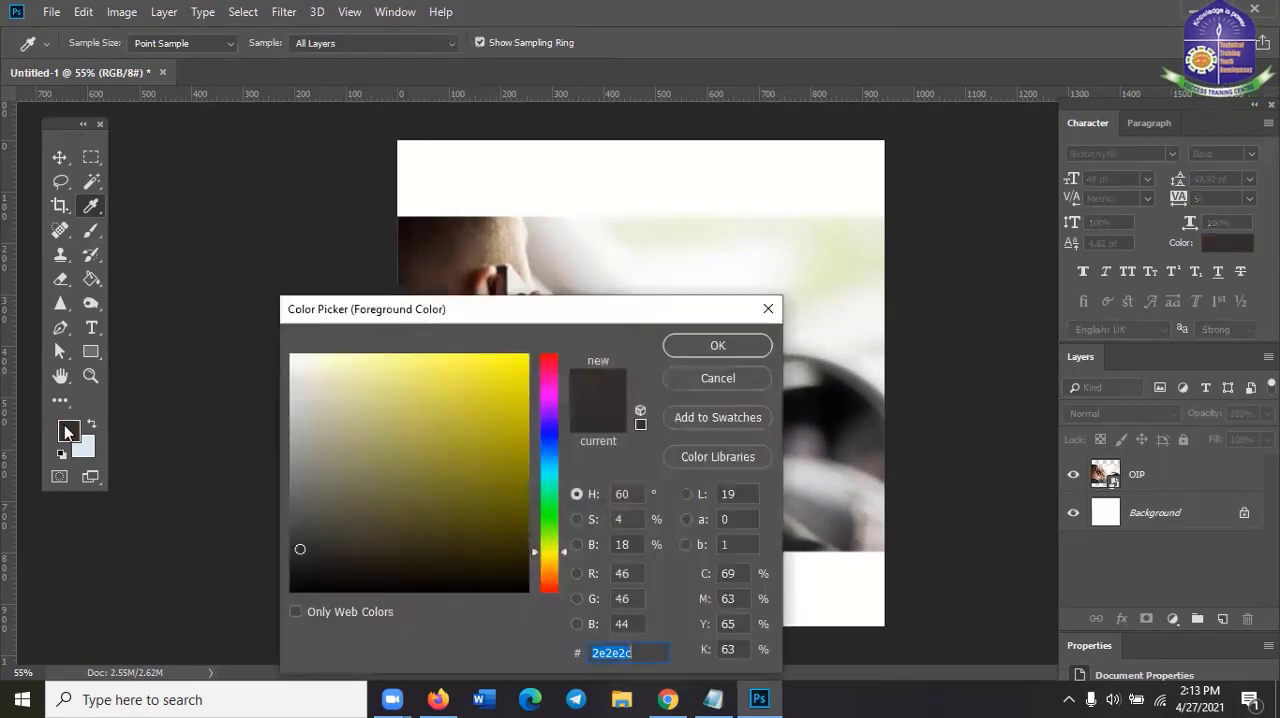
{"action": "left_click", "coordinate": [767, 310]}
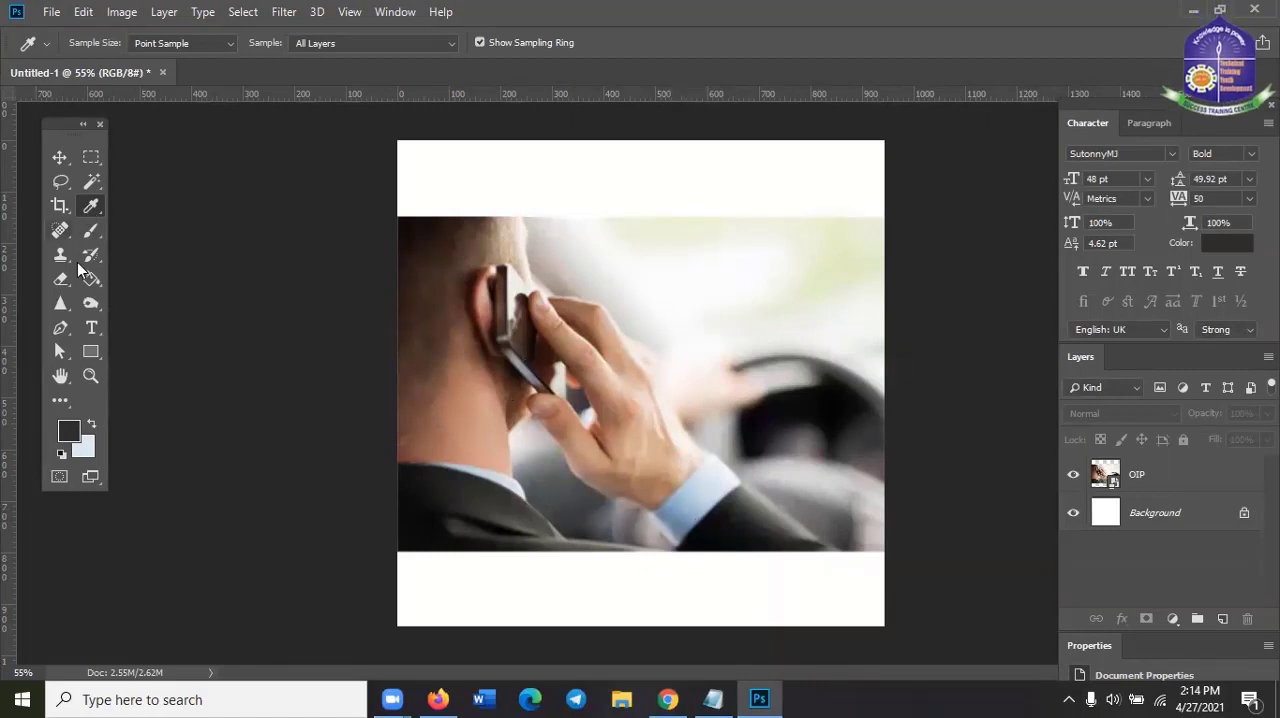
Sample the light blue of the shirt cuff as foreground colour and examine its hex code in the Color Picker
{"action": "left_click", "coordinate": [704, 490]}
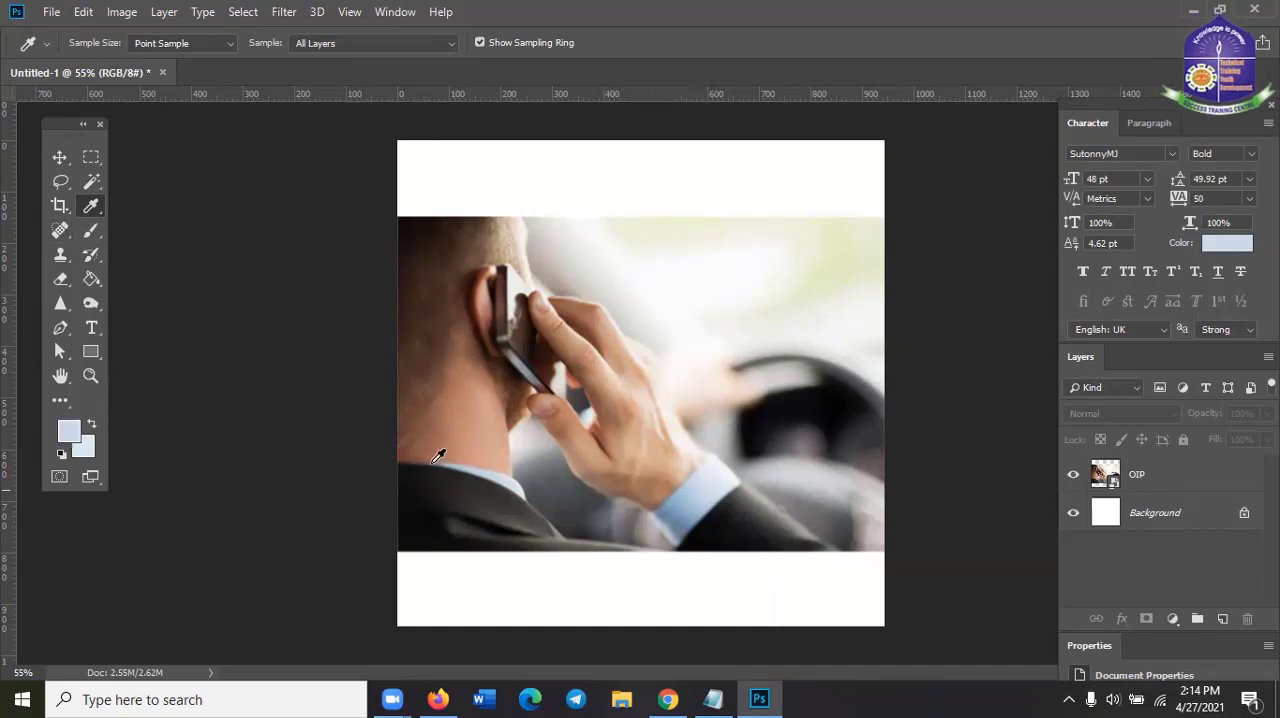
{"action": "left_click", "coordinate": [69, 432]}
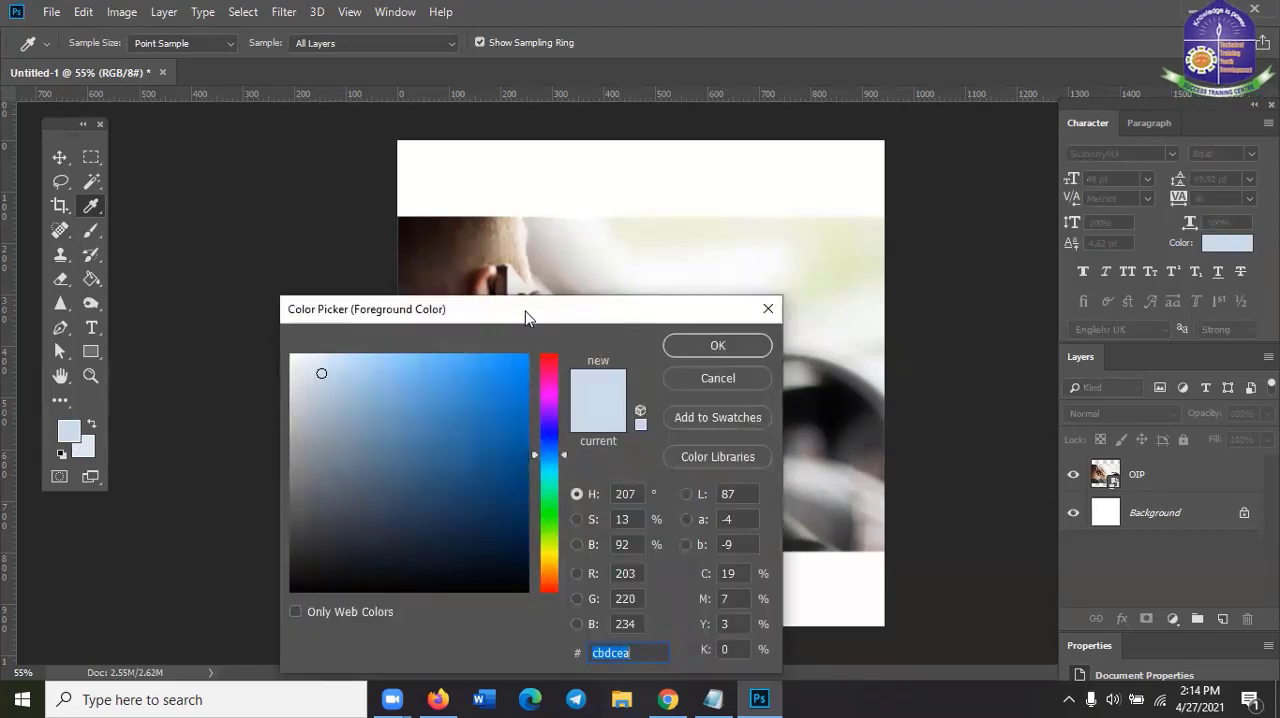
{"action": "left_click_drag", "start_coordinate": [525, 318], "coordinate": [492, 195]}
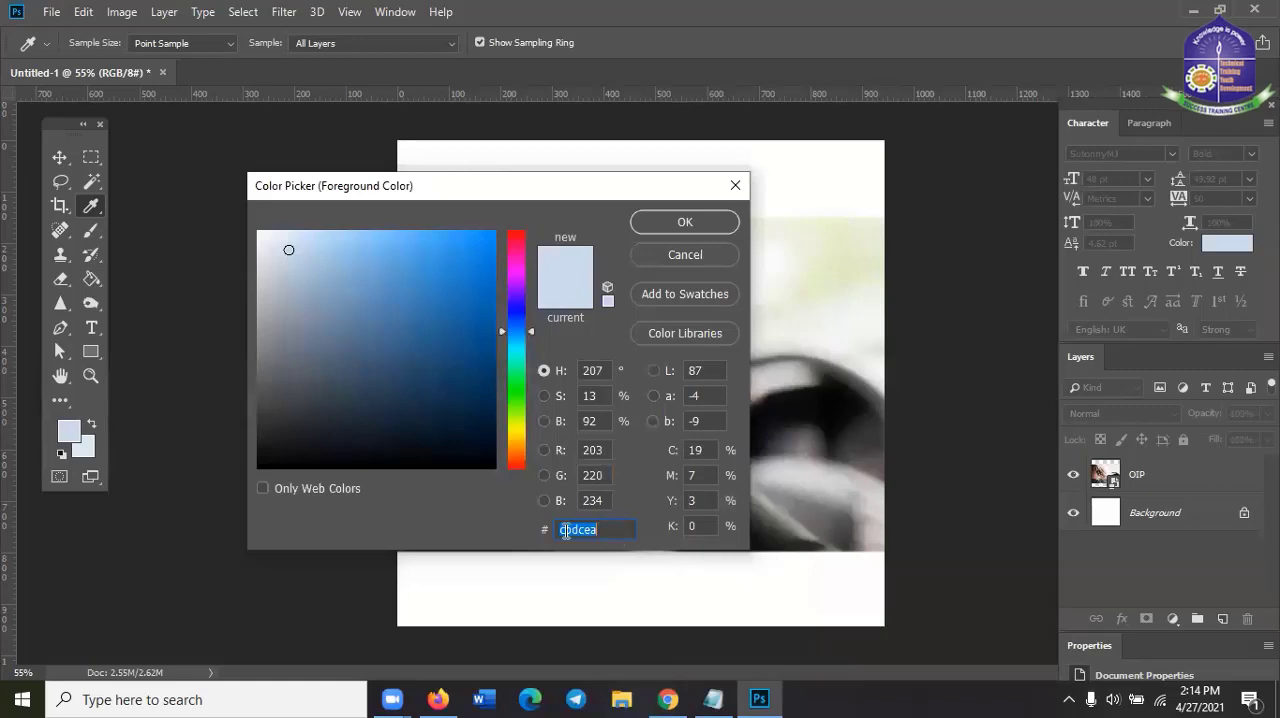
{"action": "left_click", "coordinate": [613, 528]}
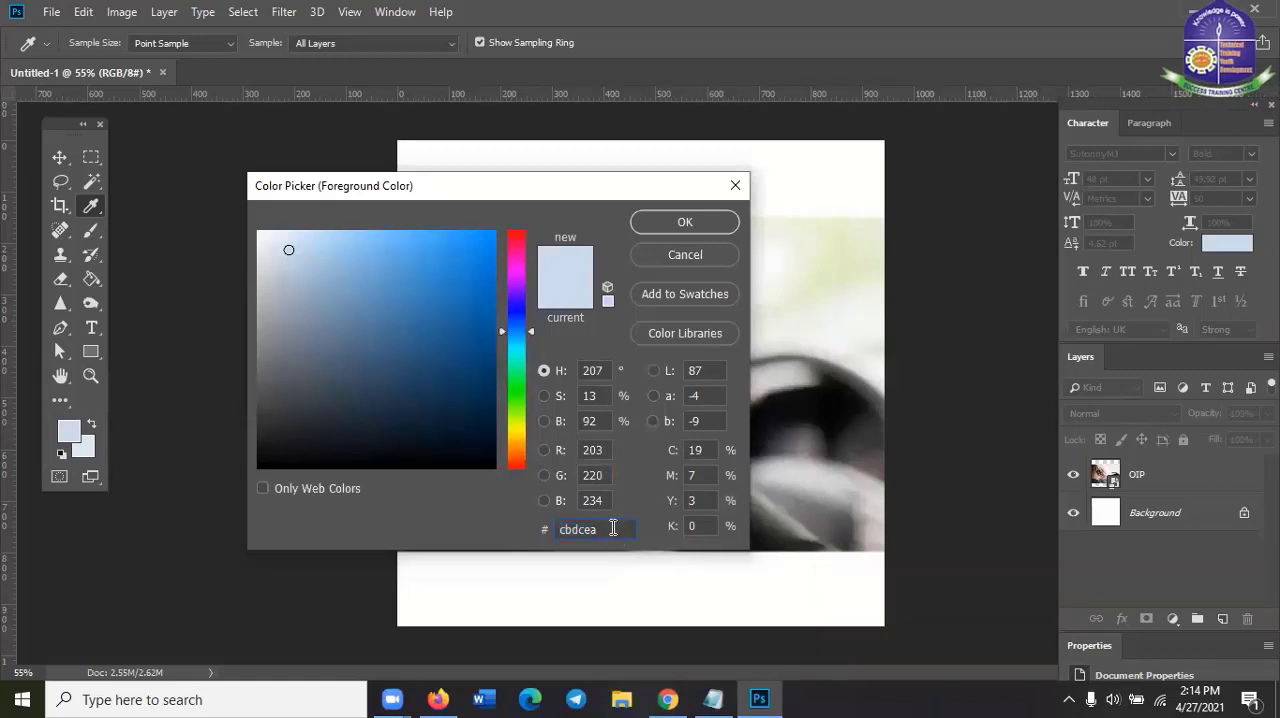
{"action": "left_click_drag", "start_coordinate": [613, 528], "coordinate": [536, 524]}
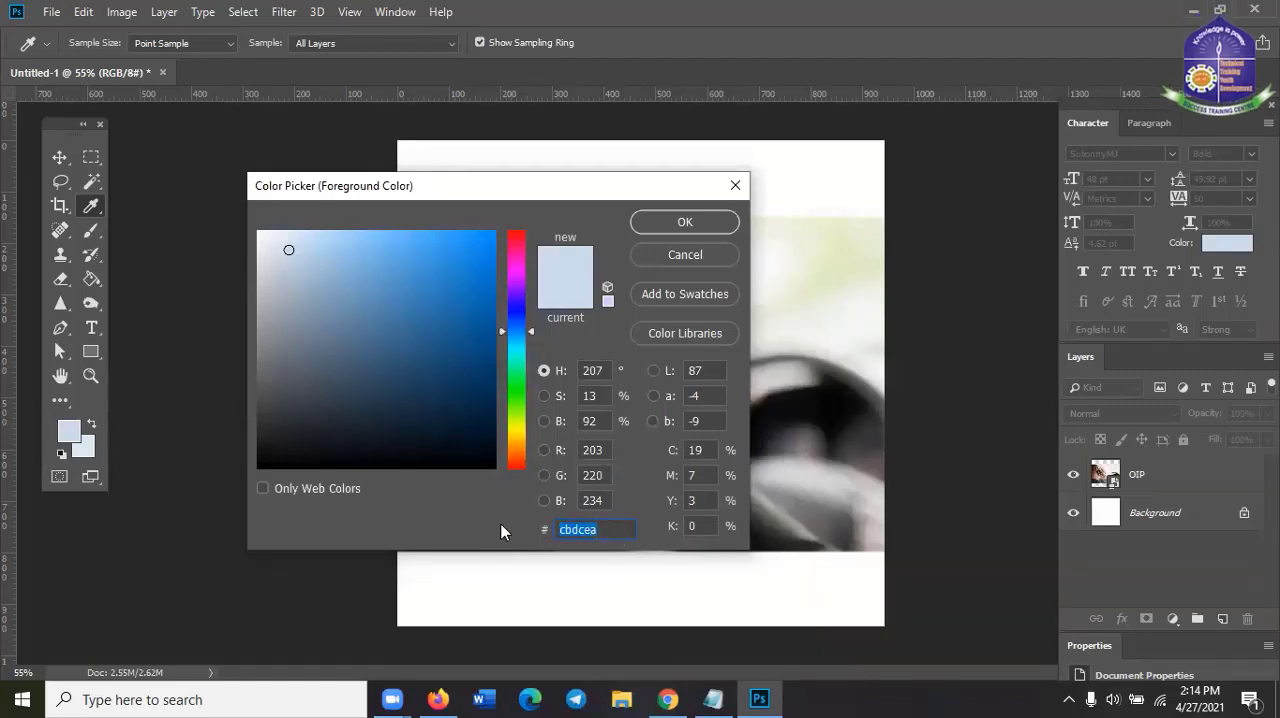
{"action": "left_click", "coordinate": [603, 533]}
Try the blue 4292d4 and the purple 7942d4 in the Color Picker, discard them and return to the Move tool
{"action": "left_click", "coordinate": [421, 271]}
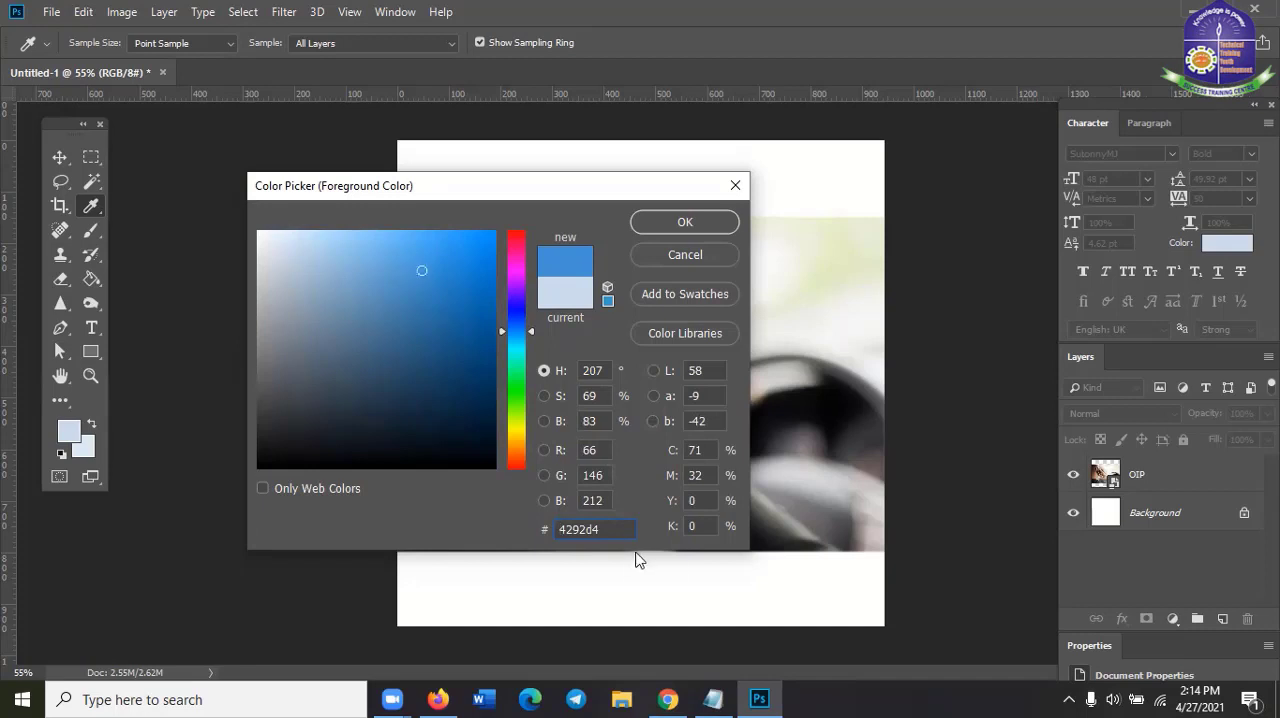
{"action": "left_click", "coordinate": [521, 295]}
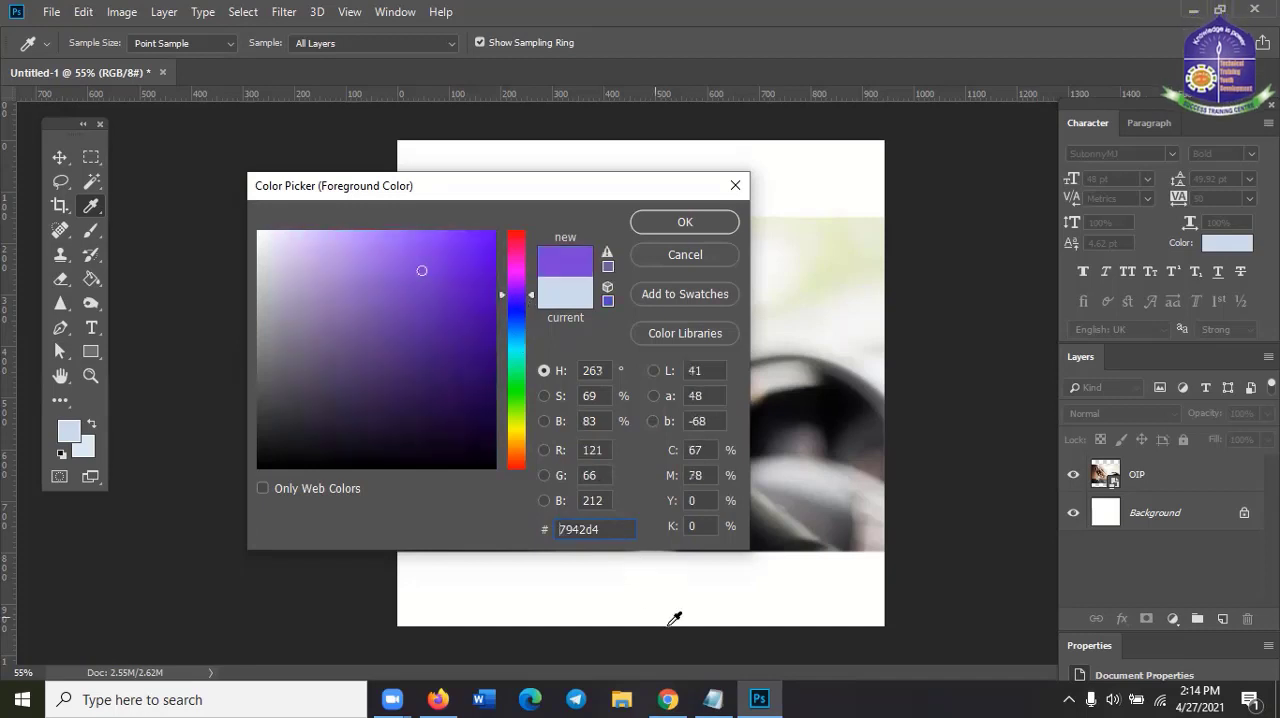
{"action": "left_click_drag", "start_coordinate": [609, 528], "coordinate": [528, 525]}
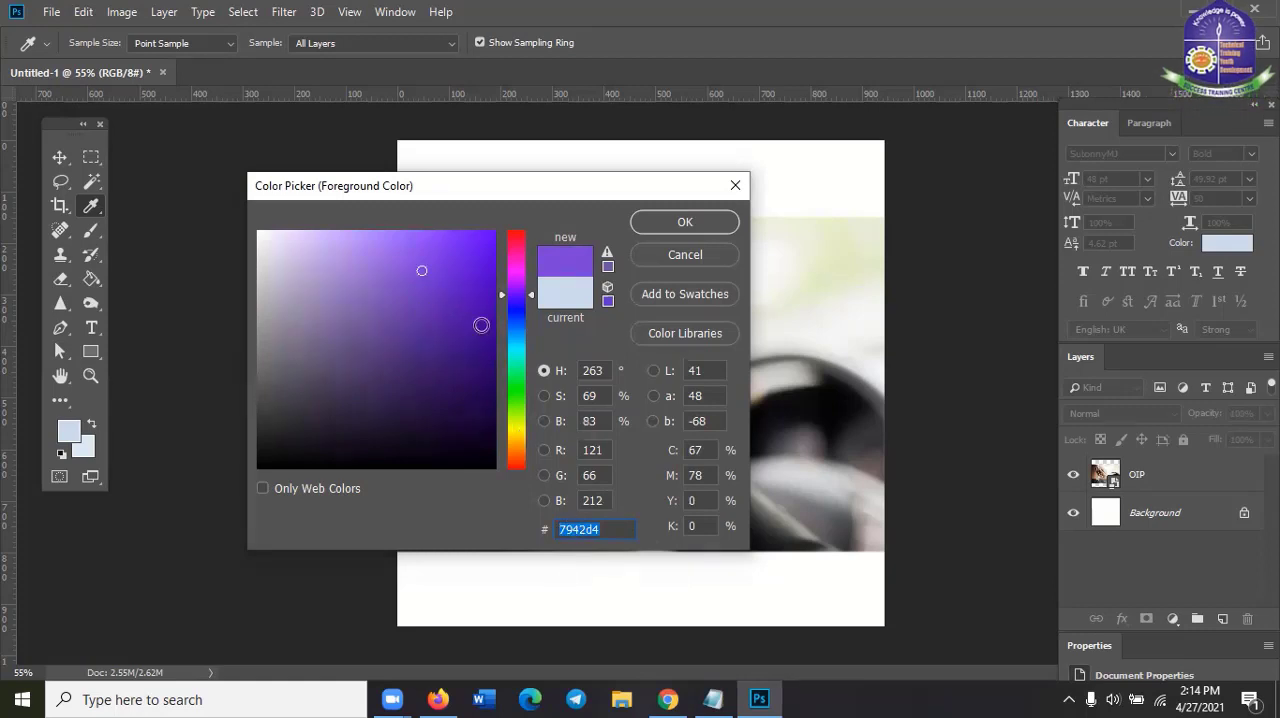
{"action": "left_click", "coordinate": [738, 185]}
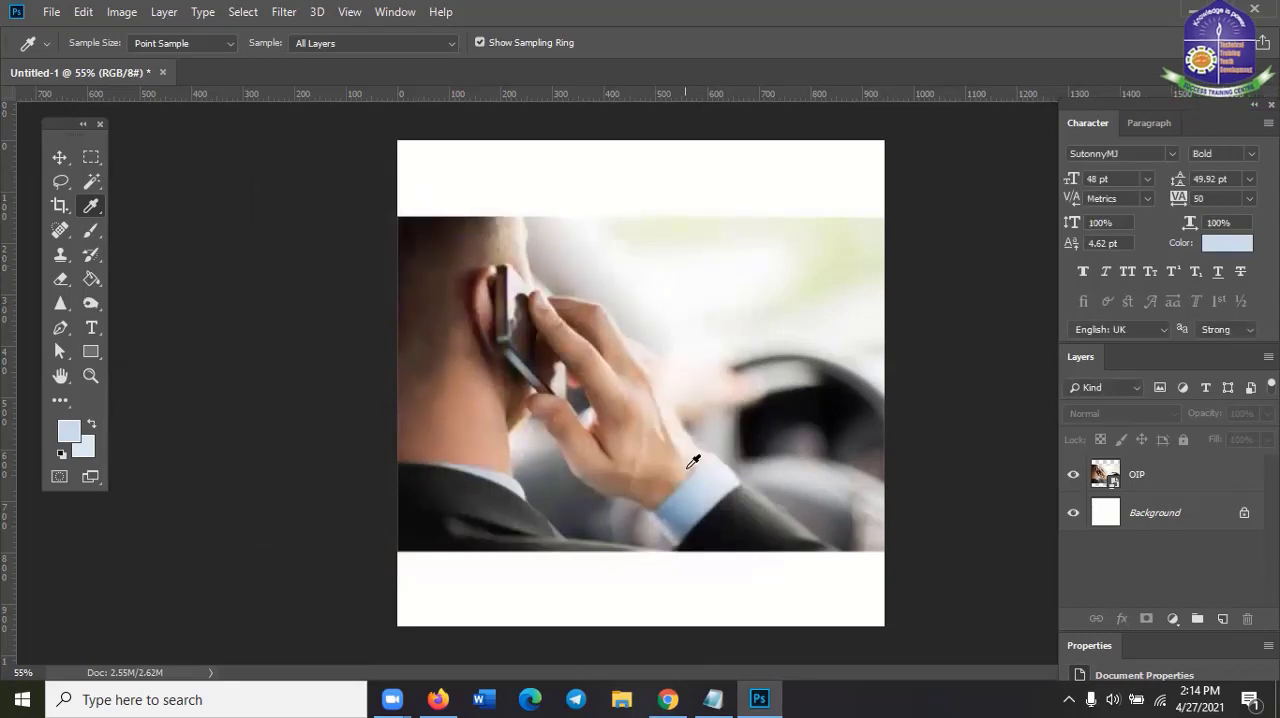
{"action": "left_click", "coordinate": [59, 157]}
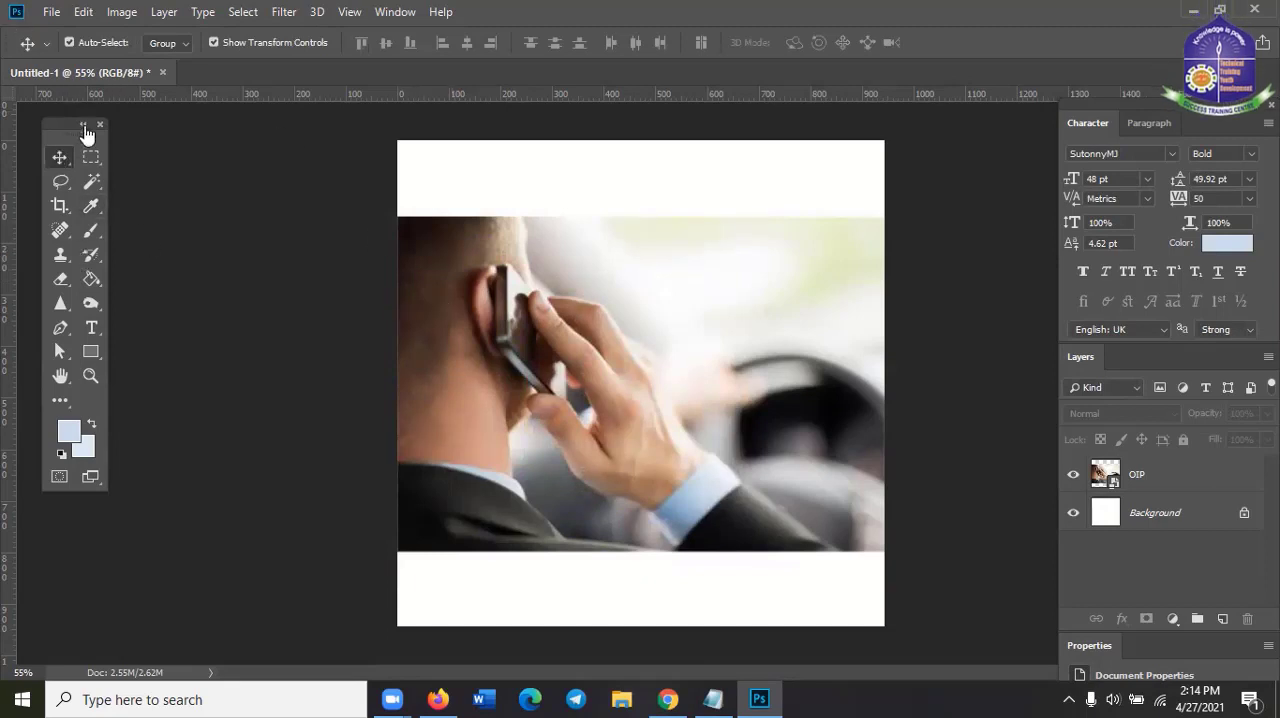
Move the photo up to the canvas's upper edge, leaving the white area below it free, and deselect it
{"action": "left_click", "coordinate": [590, 388]}
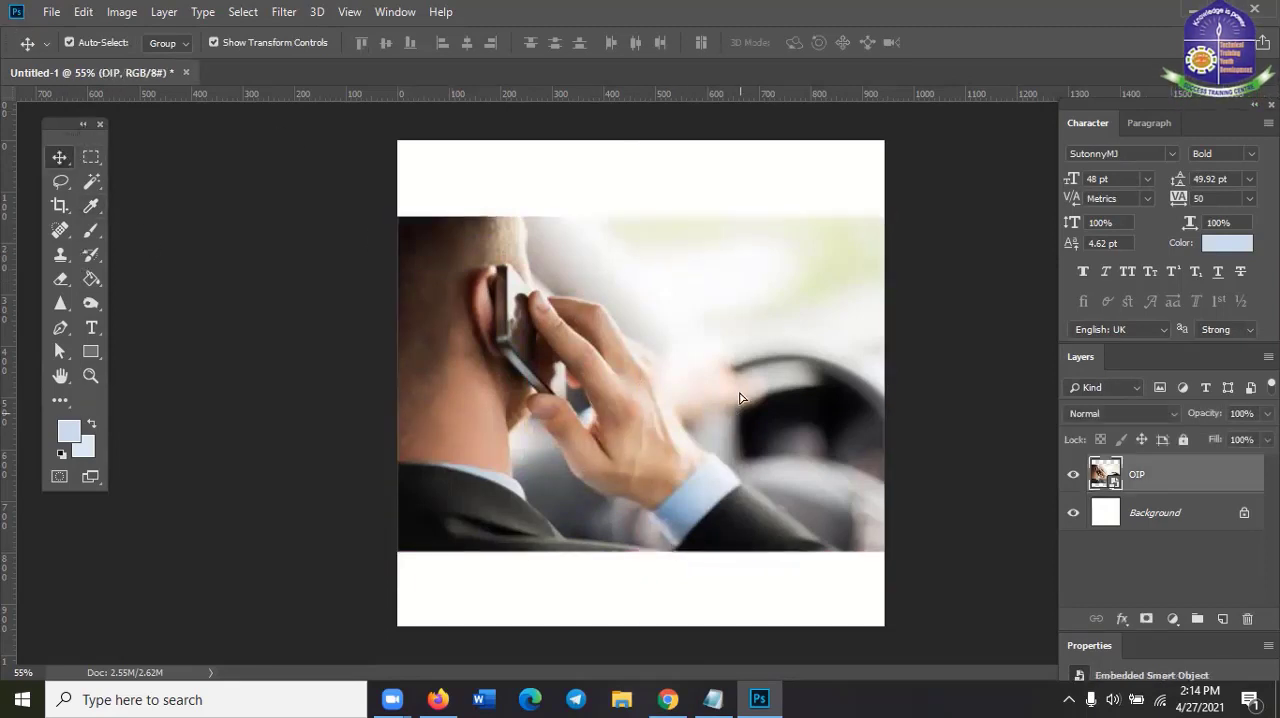
{"action": "left_click_drag", "start_coordinate": [740, 398], "coordinate": [740, 334]}
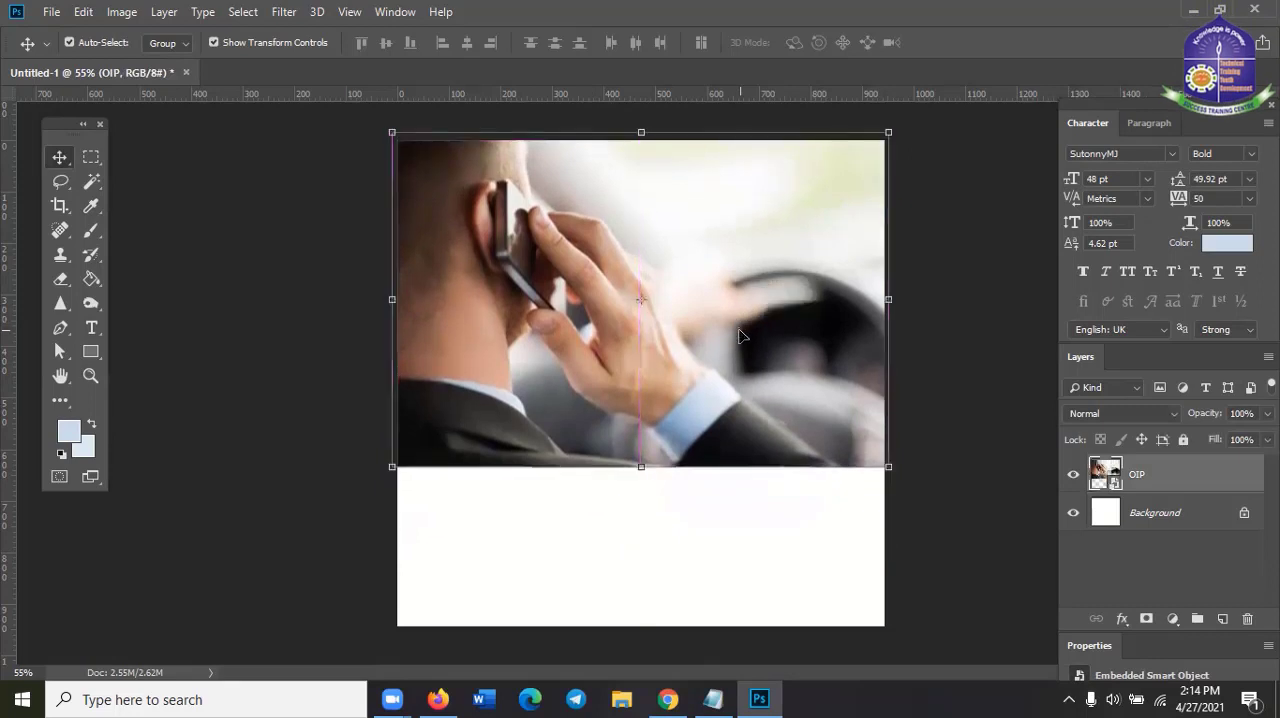
{"action": "left_click", "coordinate": [706, 534]}
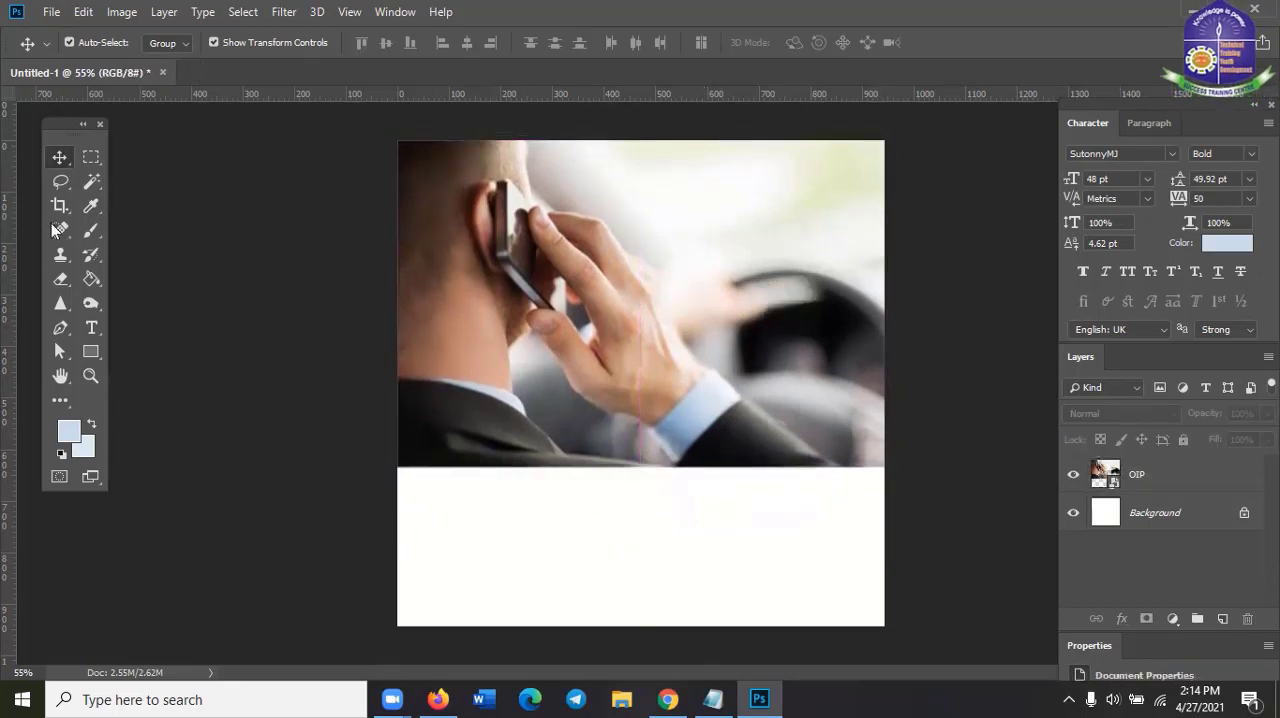
Draw a rectangle shape of about 215 × 171 px in the white area below the photo
{"action": "left_click", "coordinate": [89, 353]}
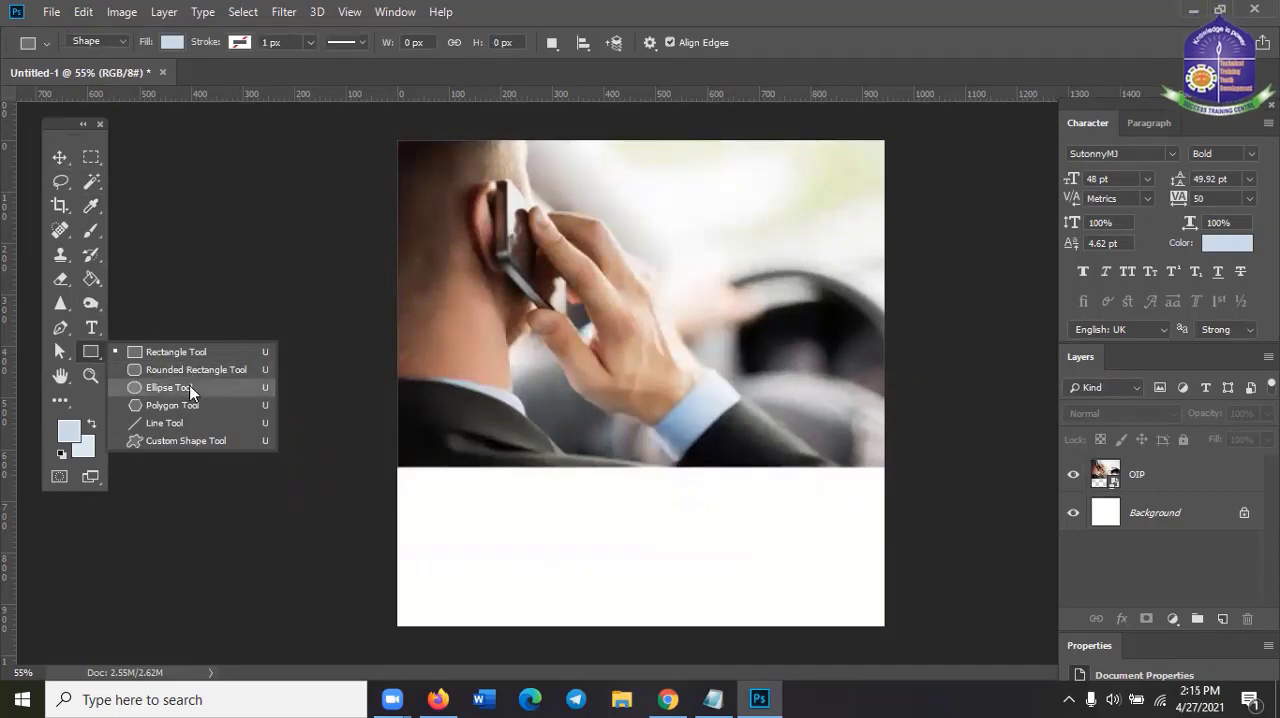
{"action": "left_click", "coordinate": [182, 354]}
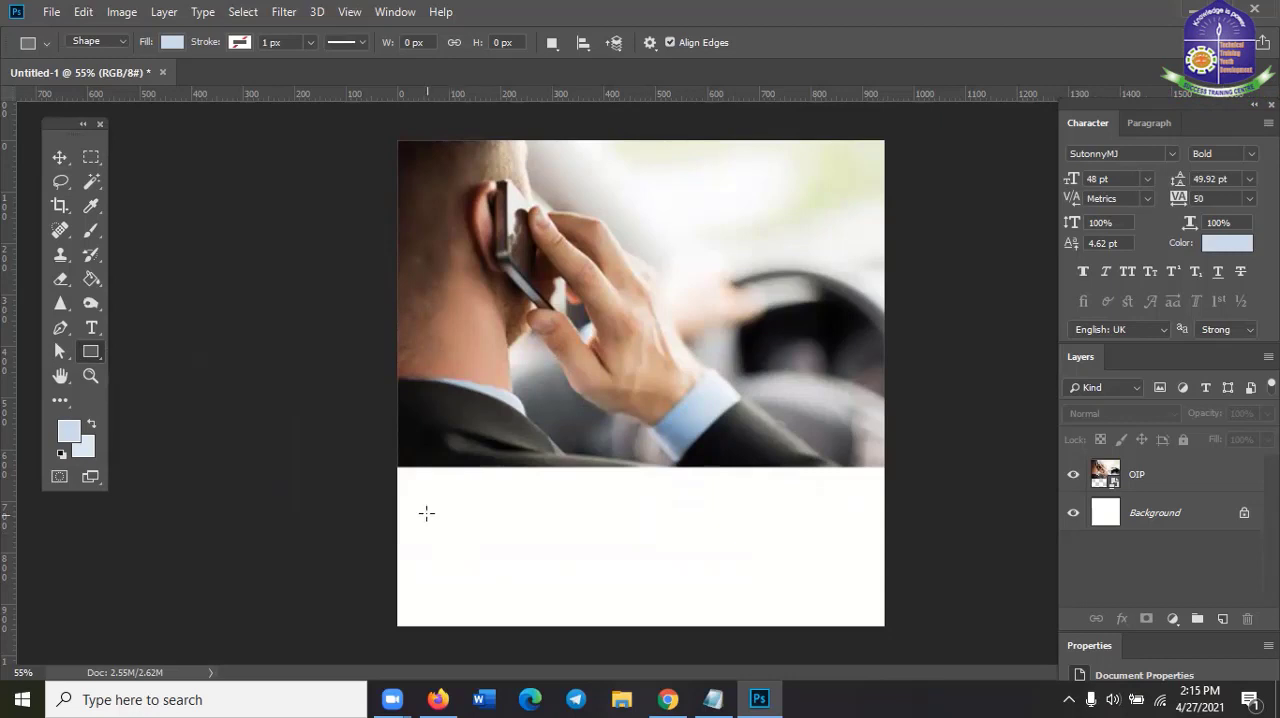
{"action": "left_click_drag", "start_coordinate": [426, 513], "coordinate": [537, 601]}
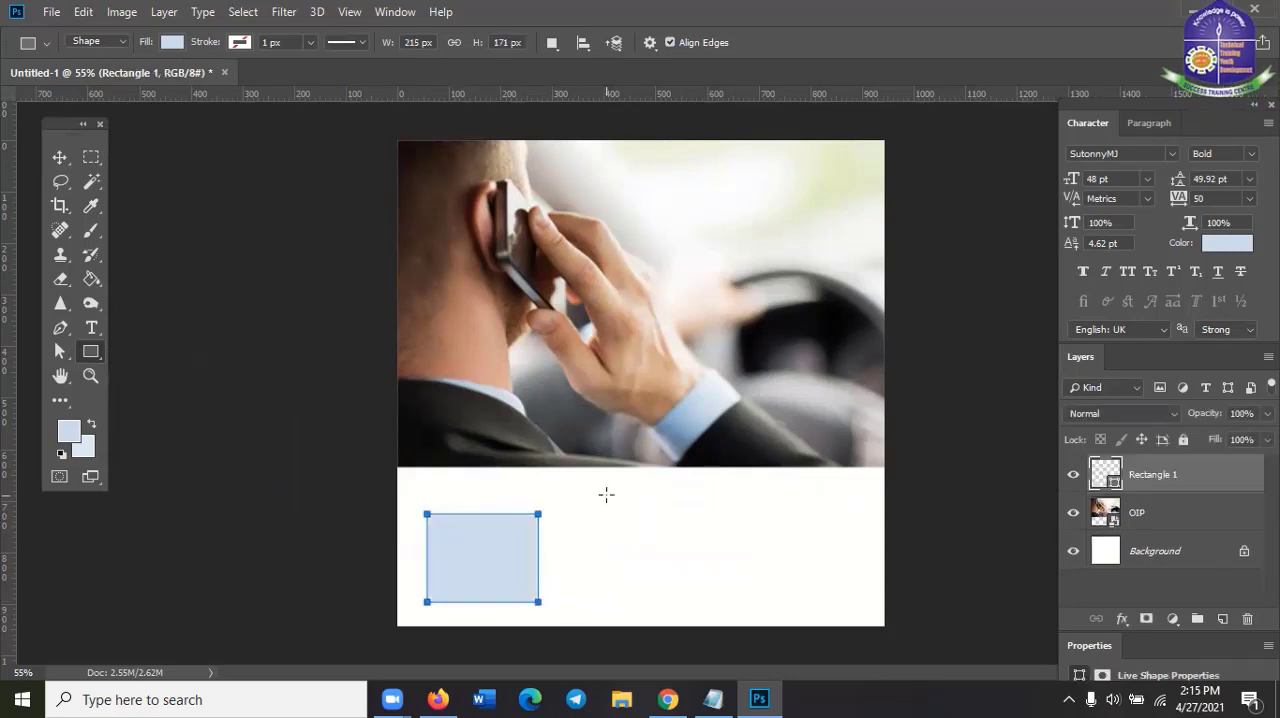
Fill the rectangle with the dark jacket colour from the recently used colours
{"action": "left_click", "coordinate": [172, 43]}
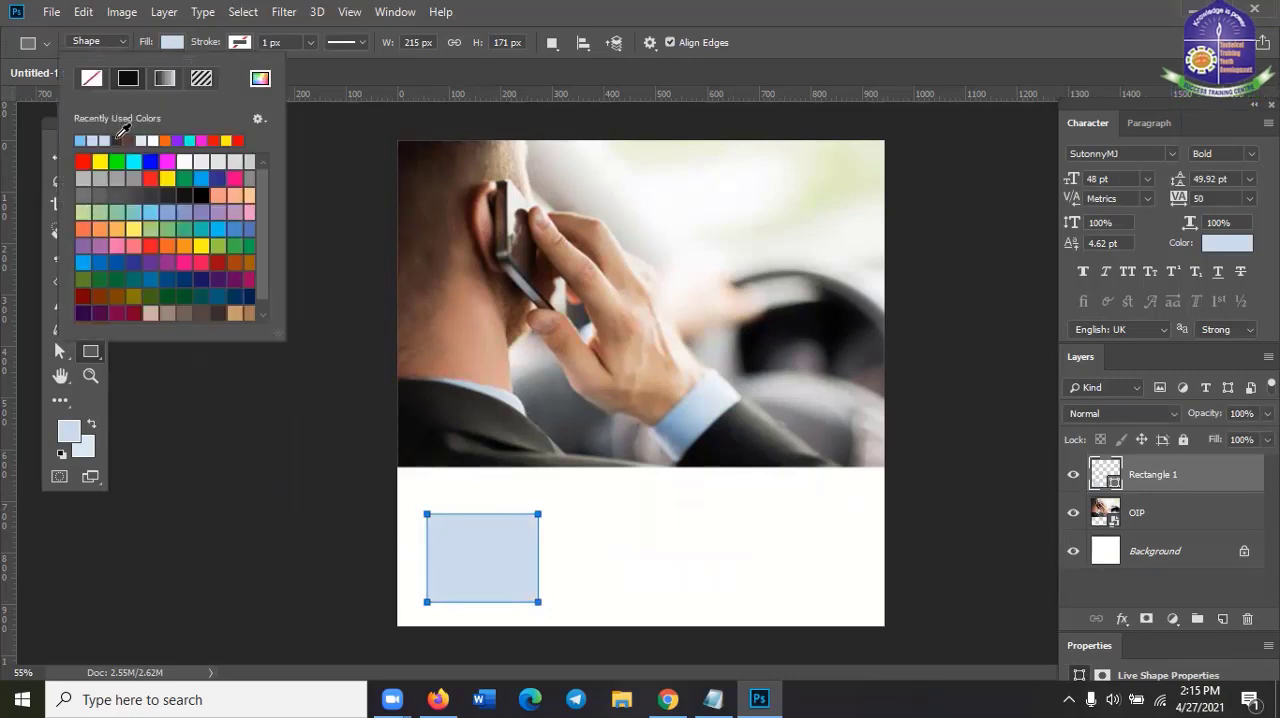
{"action": "left_click", "coordinate": [118, 139]}
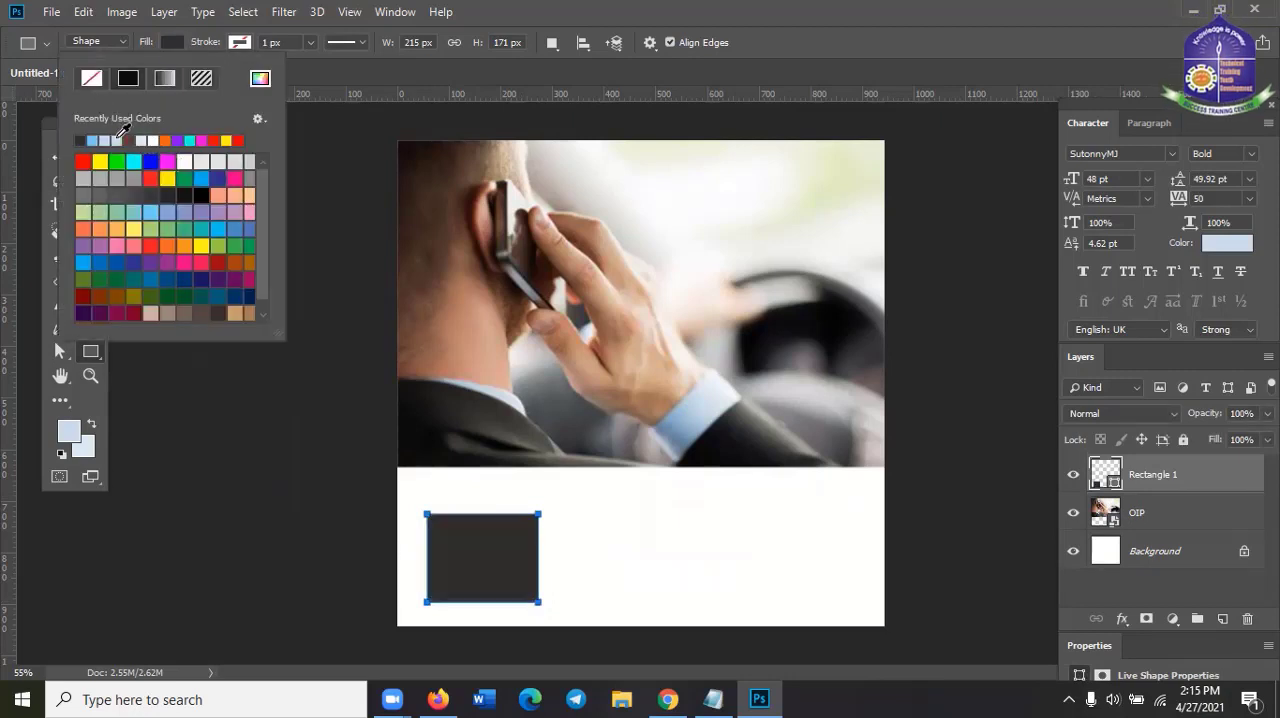
{"action": "left_click", "coordinate": [17, 176]}
Shift the dark rectangle slightly to the right with the Move tool
{"action": "left_click", "coordinate": [58, 158]}
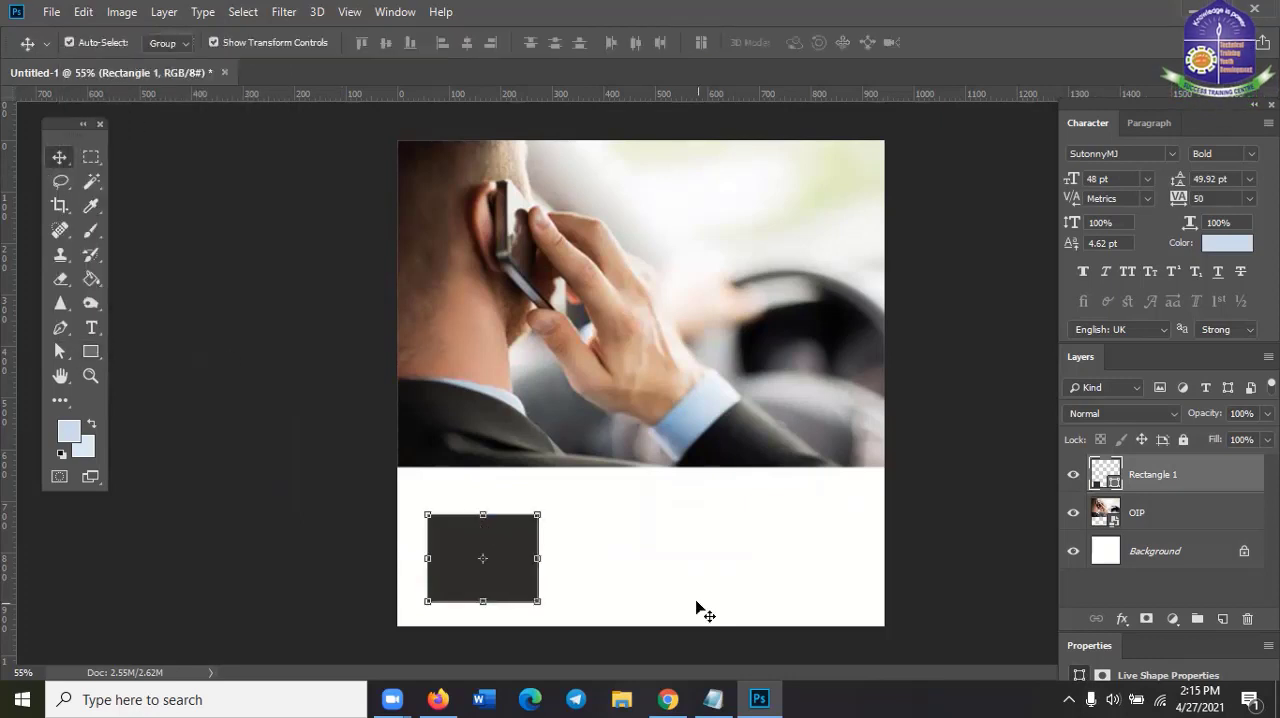
{"action": "left_click", "coordinate": [663, 591]}
{"action": "left_click", "coordinate": [507, 573]}
{"action": "left_click_drag", "start_coordinate": [507, 573], "coordinate": [535, 570]}
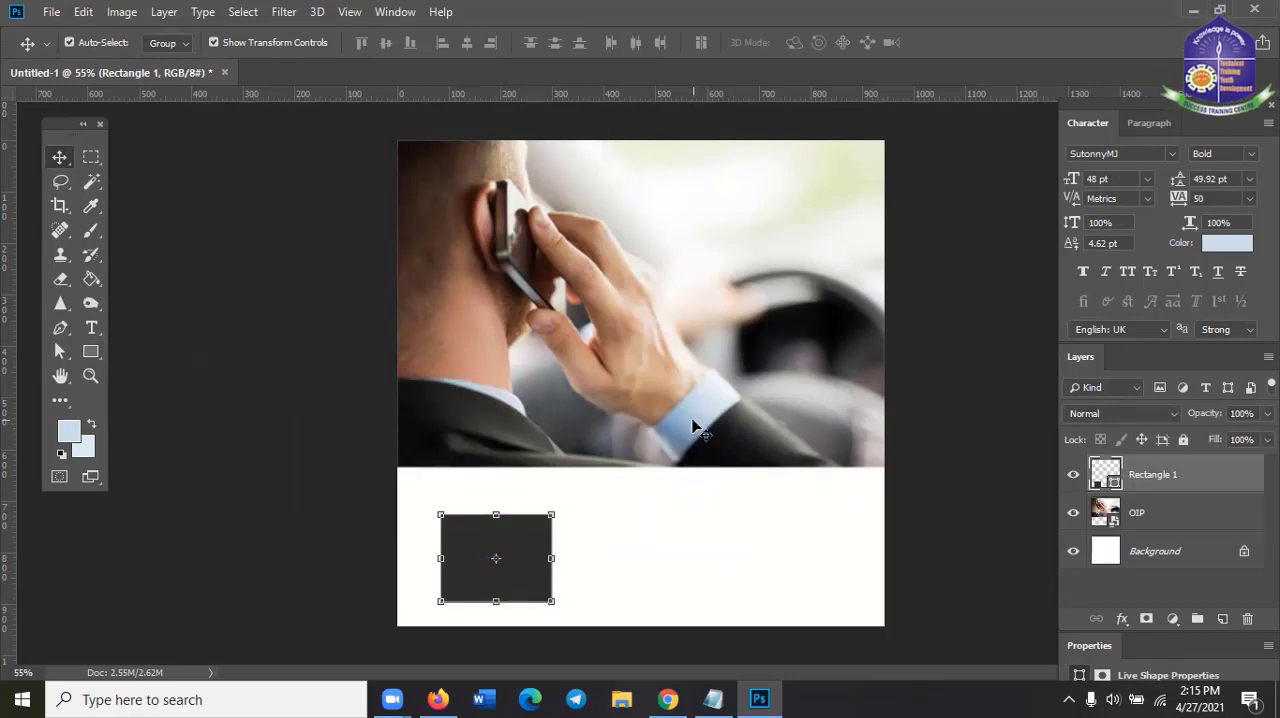
{"action": "left_click", "coordinate": [522, 573]}
Sample the shirt cuff's light blue with the Eyedropper tool and copy its hex code c0d2df from the Color Picker
{"action": "left_click", "coordinate": [91, 207]}
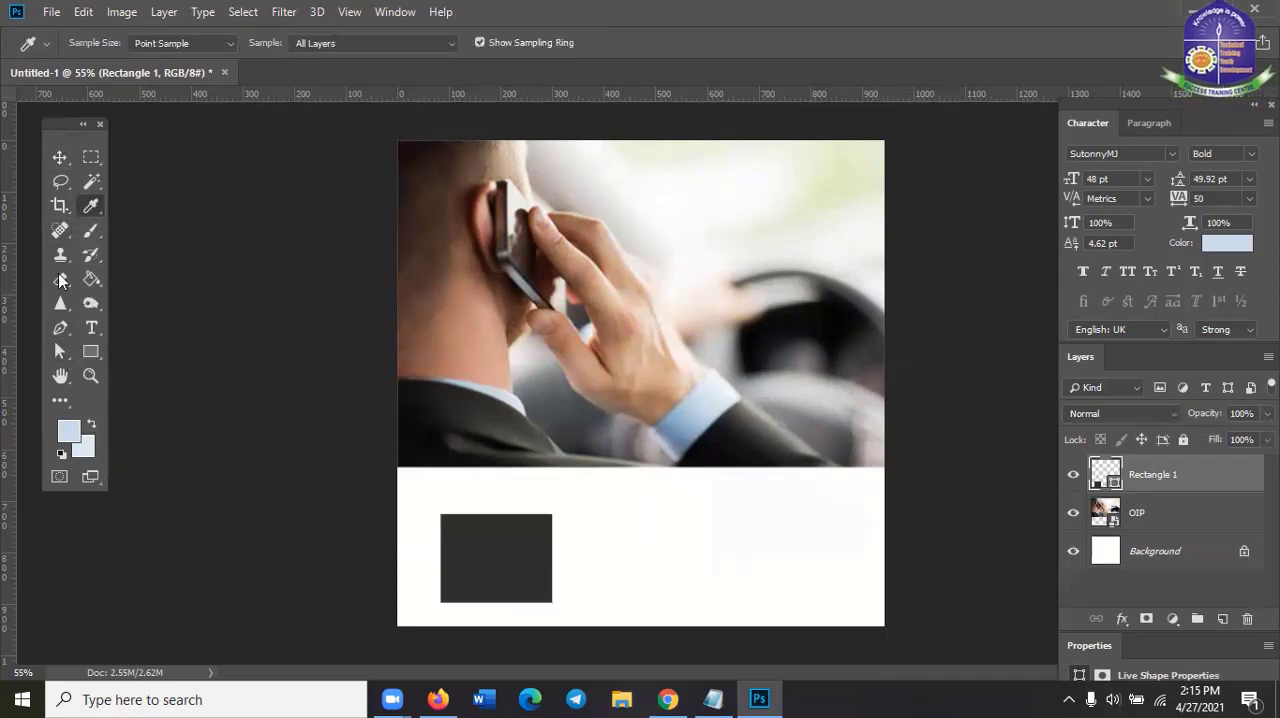
{"action": "left_click", "coordinate": [700, 401]}
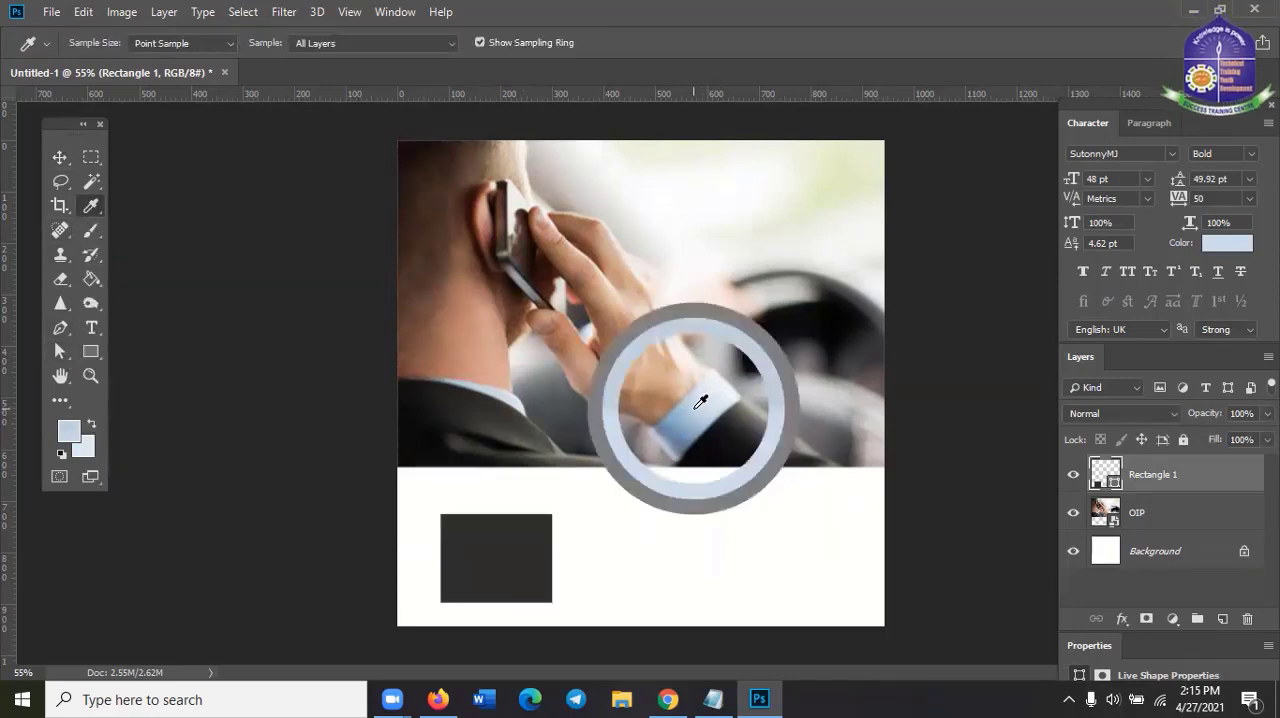
{"action": "left_click", "coordinate": [68, 435]}
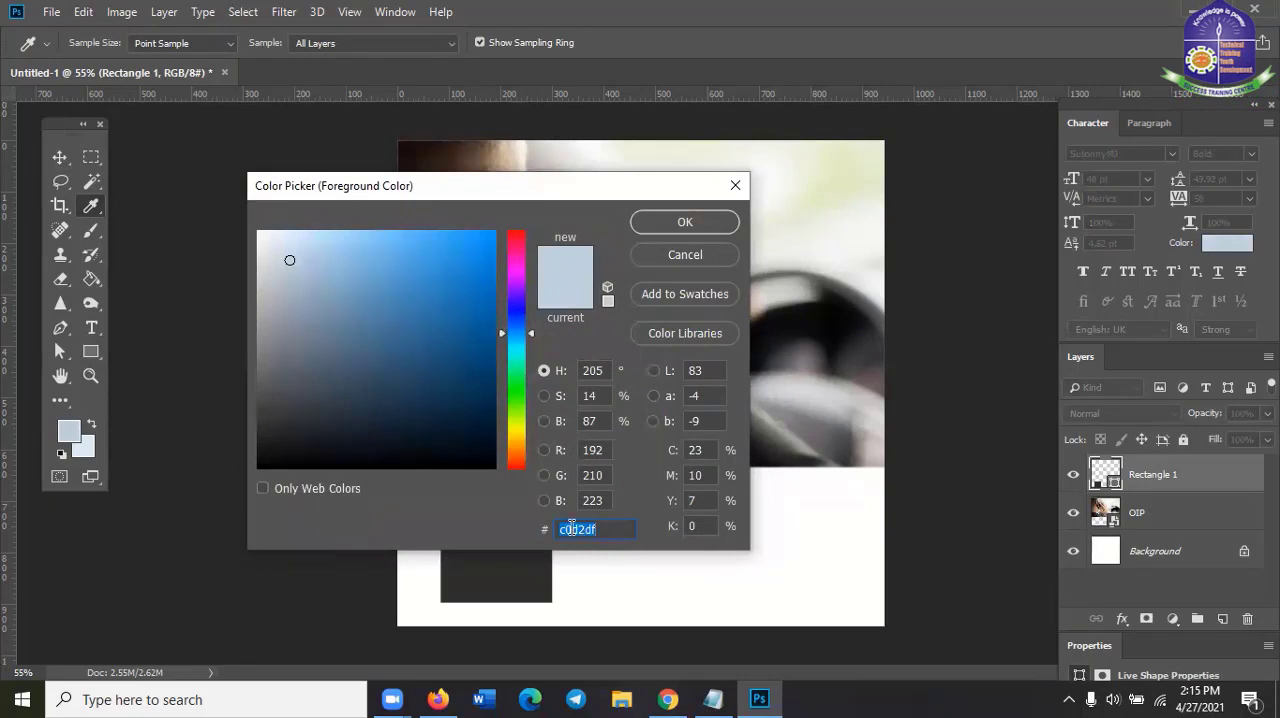
{"action": "left_click", "coordinate": [595, 535]}
{"action": "left_click_drag", "start_coordinate": [592, 533], "coordinate": [557, 535]}
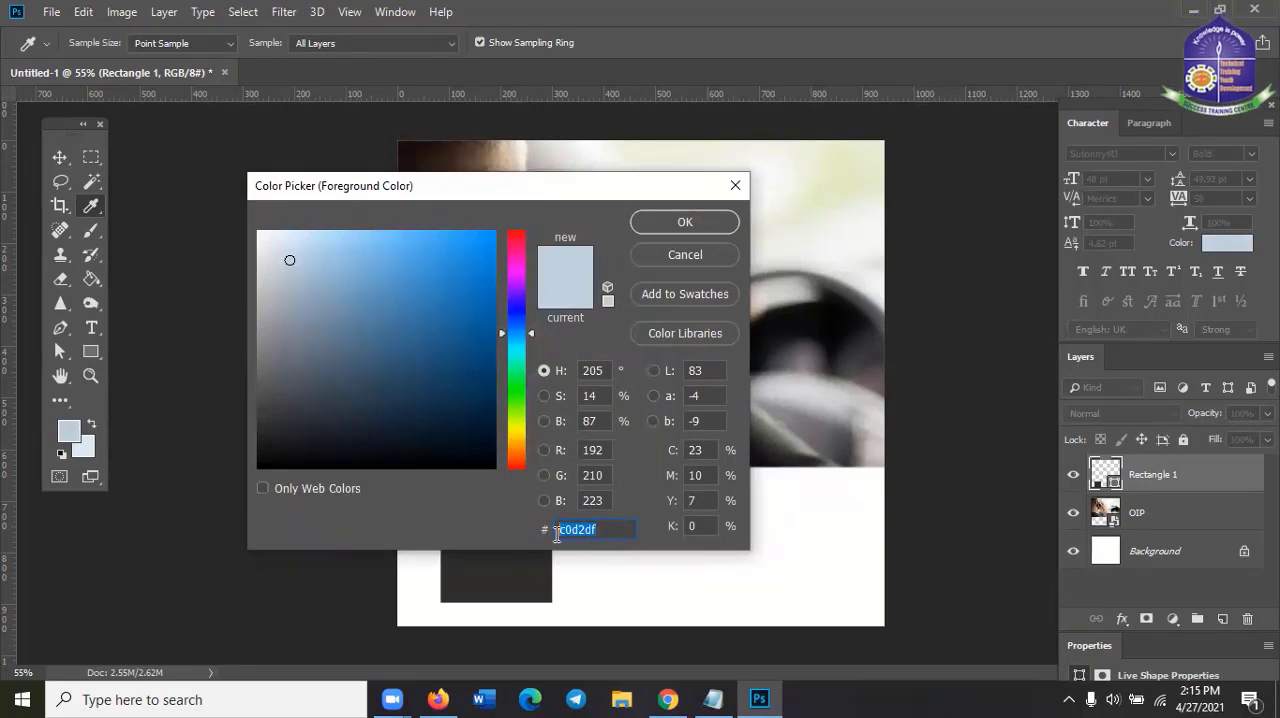
{"action": "right_click", "coordinate": [579, 524]}
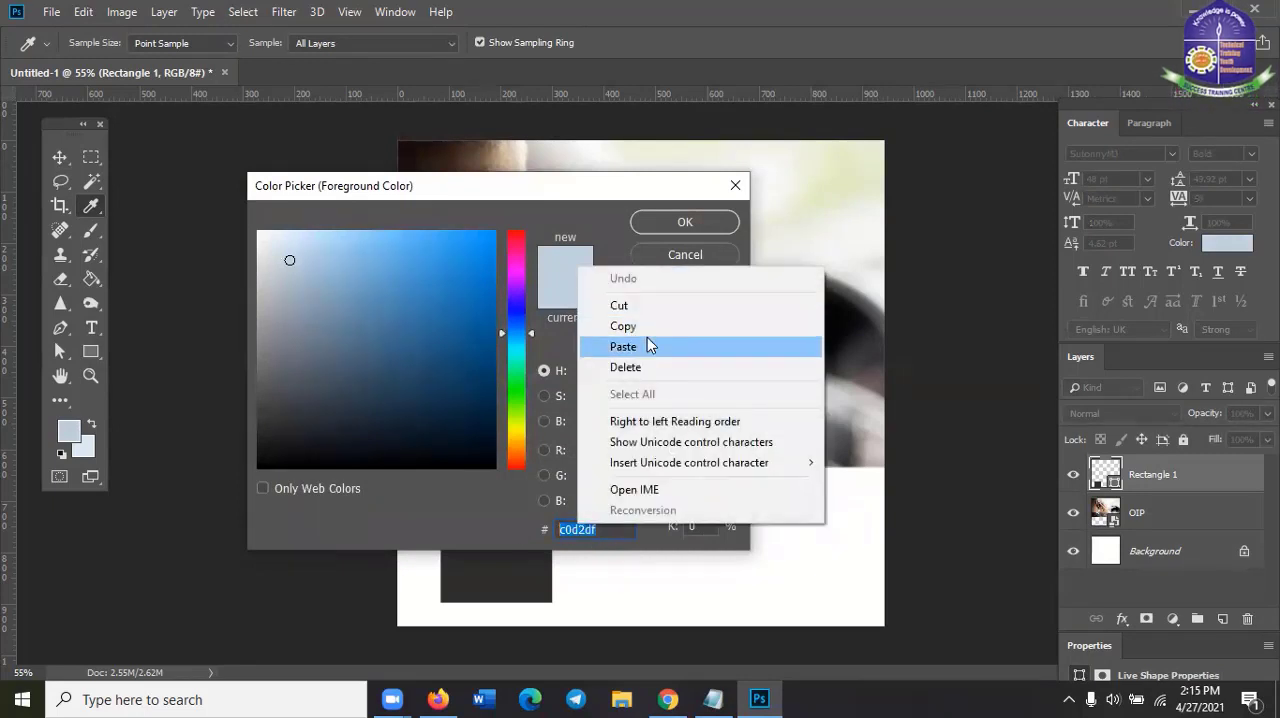
{"action": "left_click", "coordinate": [641, 327]}
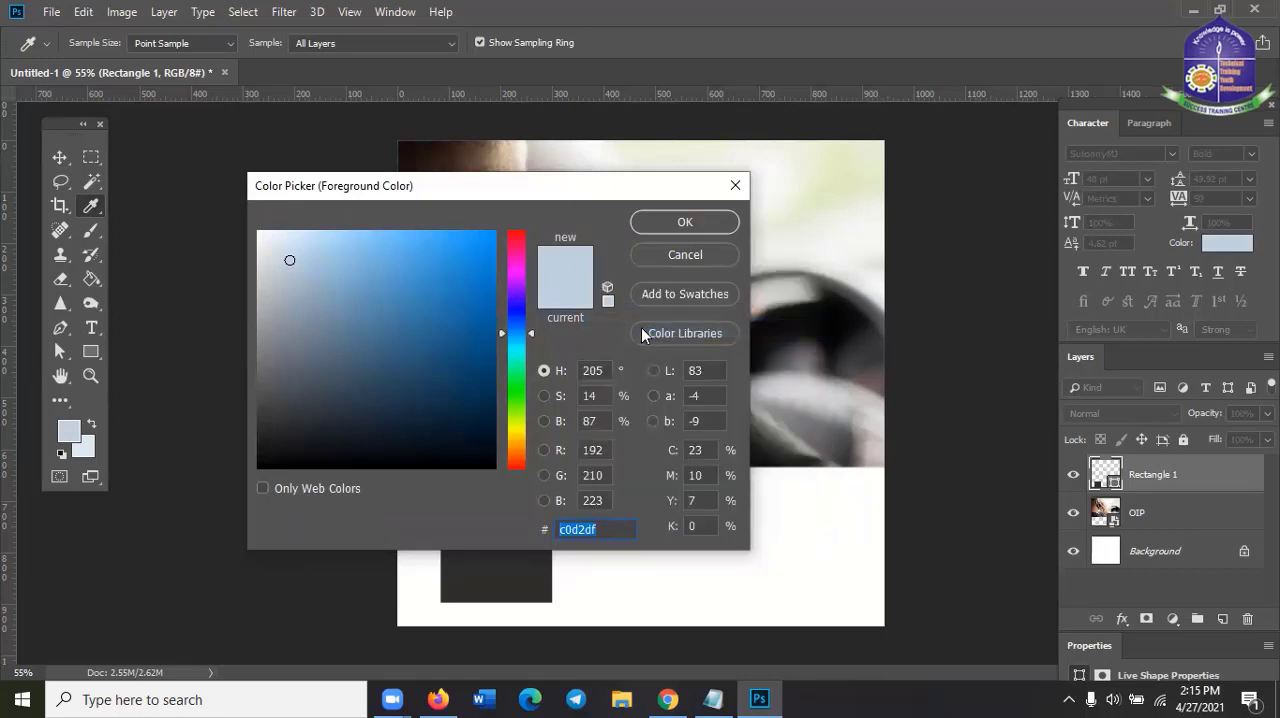
{"action": "left_click", "coordinate": [673, 220]}
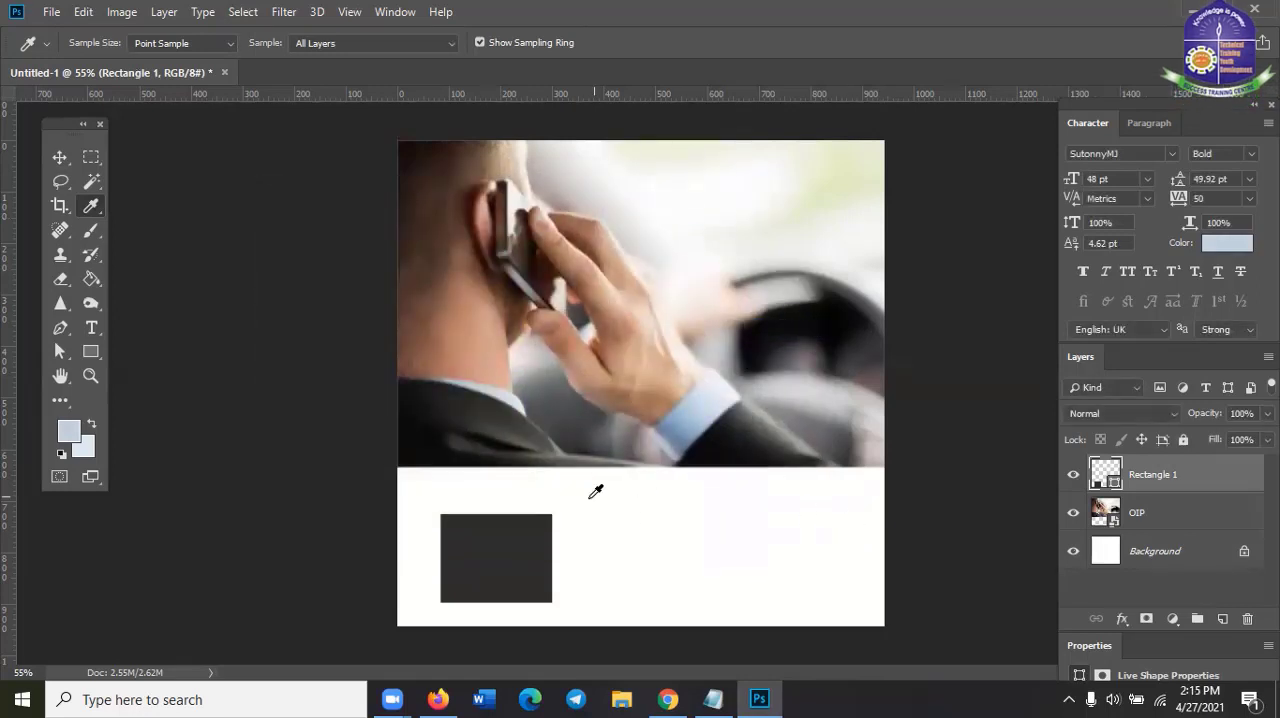
{"action": "left_click", "coordinate": [89, 354]}
{"action": "left_click", "coordinate": [89, 354]}
{"action": "left_click", "coordinate": [170, 347]}
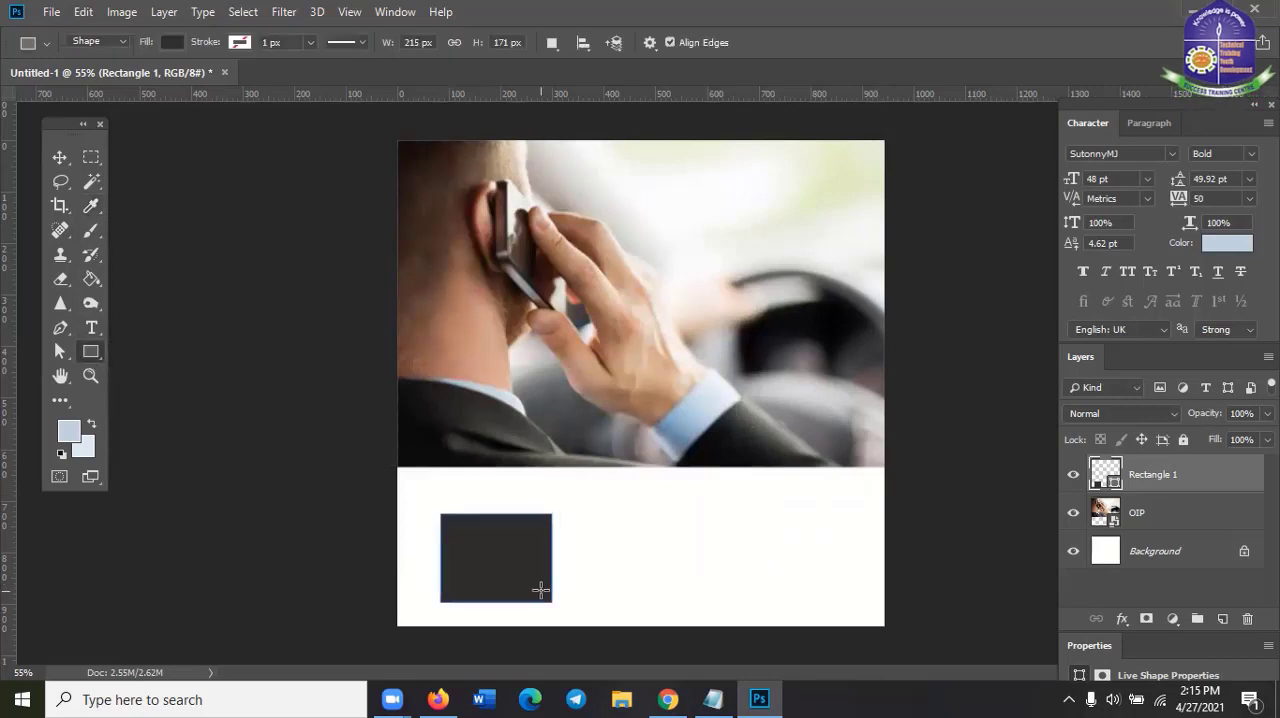
{"action": "left_click", "coordinate": [49, 161]}
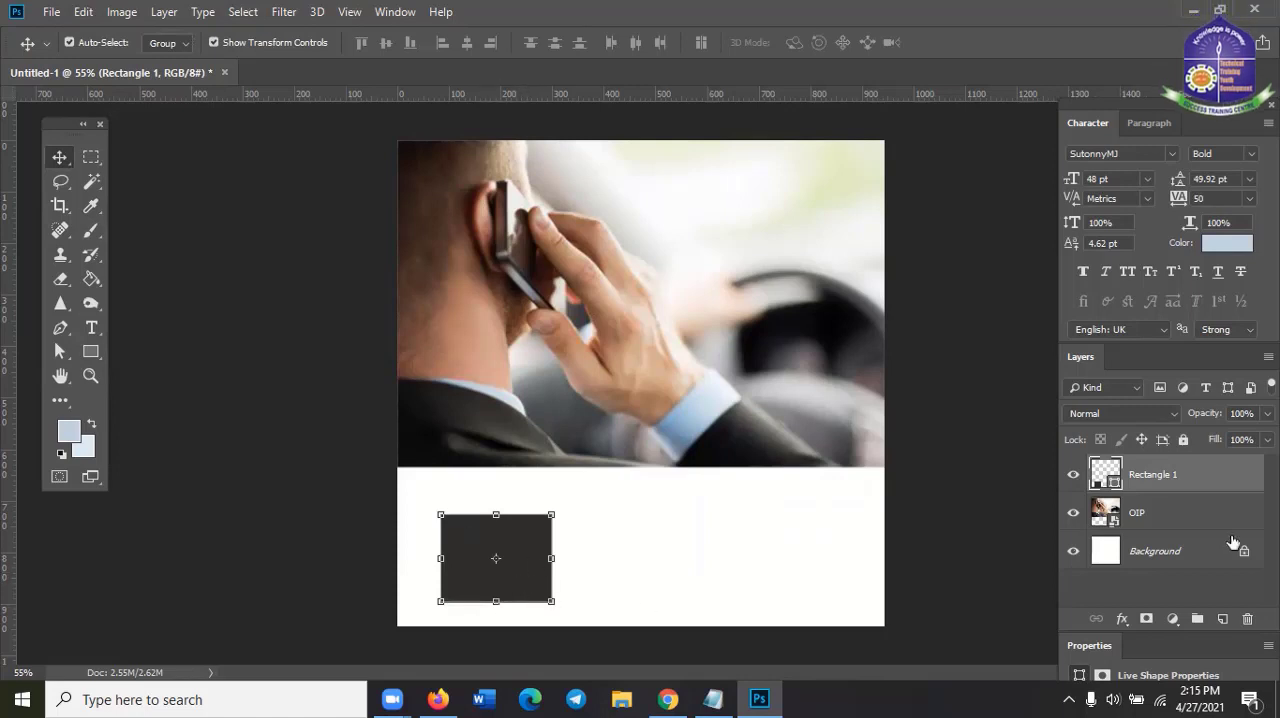
Paste the copied hex code c0d2df as the rectangle's fill colour, apply it and deselect the shape
{"action": "double_click", "coordinate": [1117, 487]}
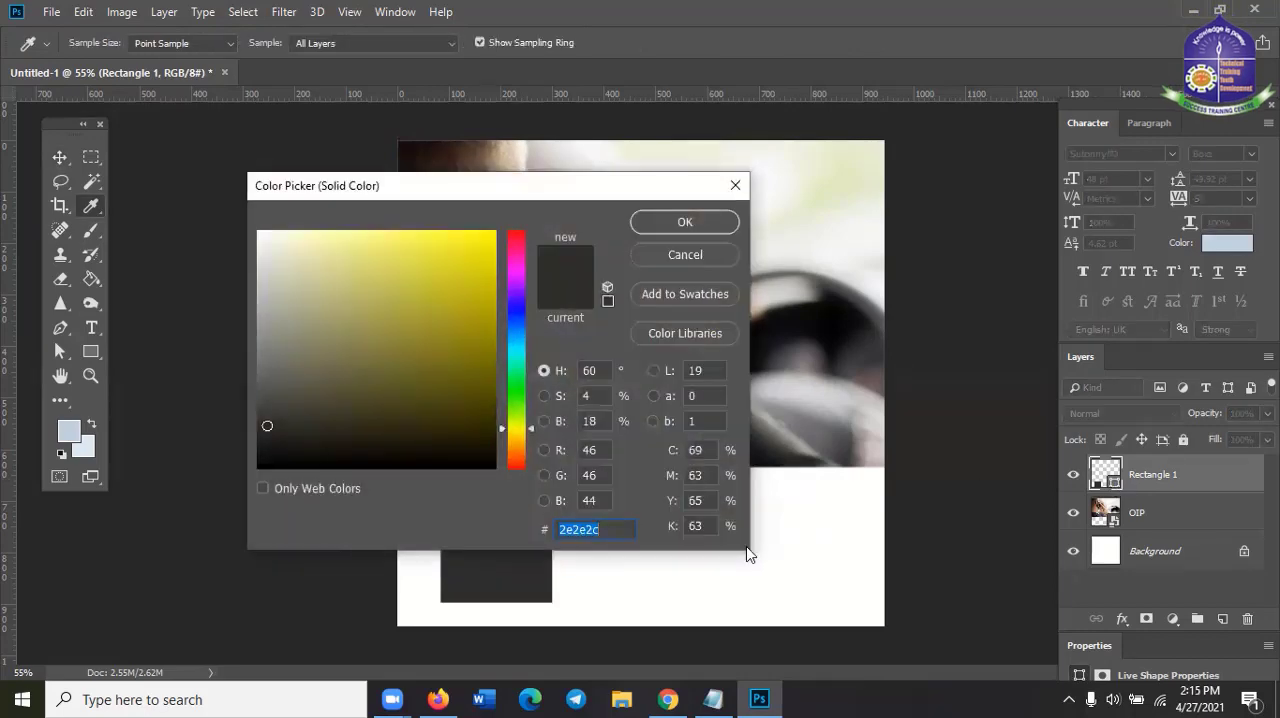
{"action": "right_click", "coordinate": [589, 526]}
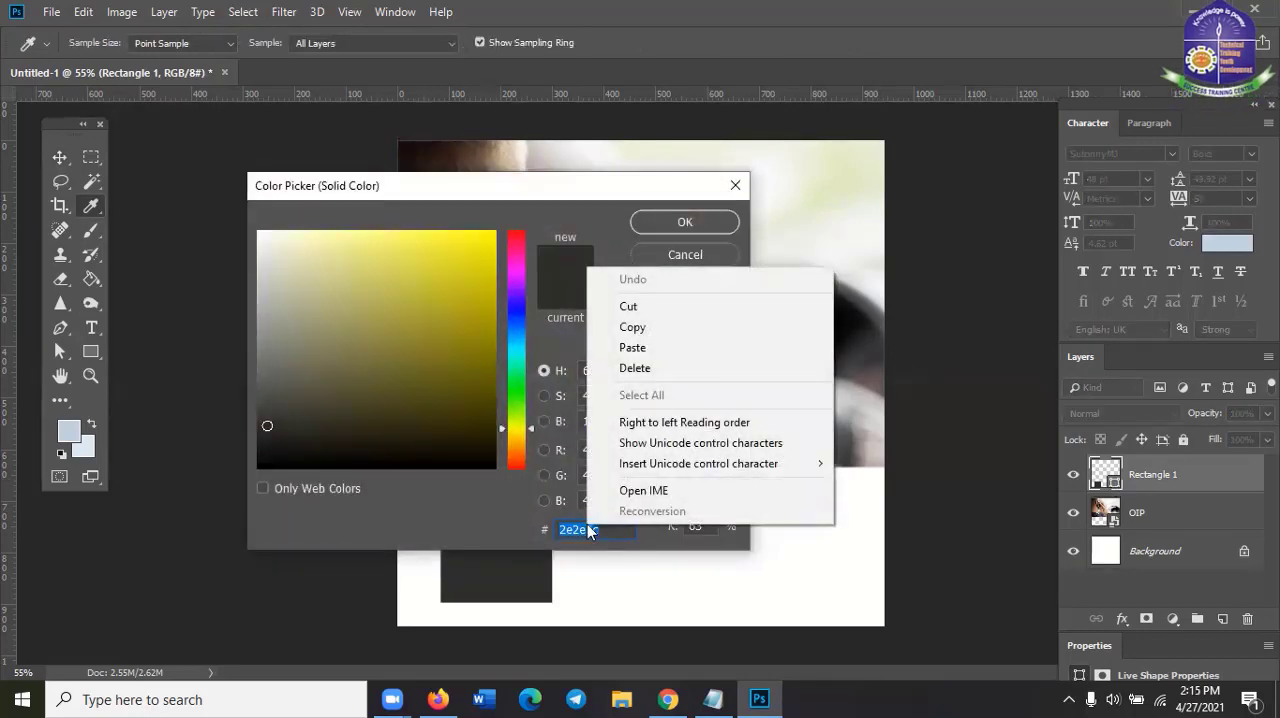
{"action": "left_click", "coordinate": [634, 348]}
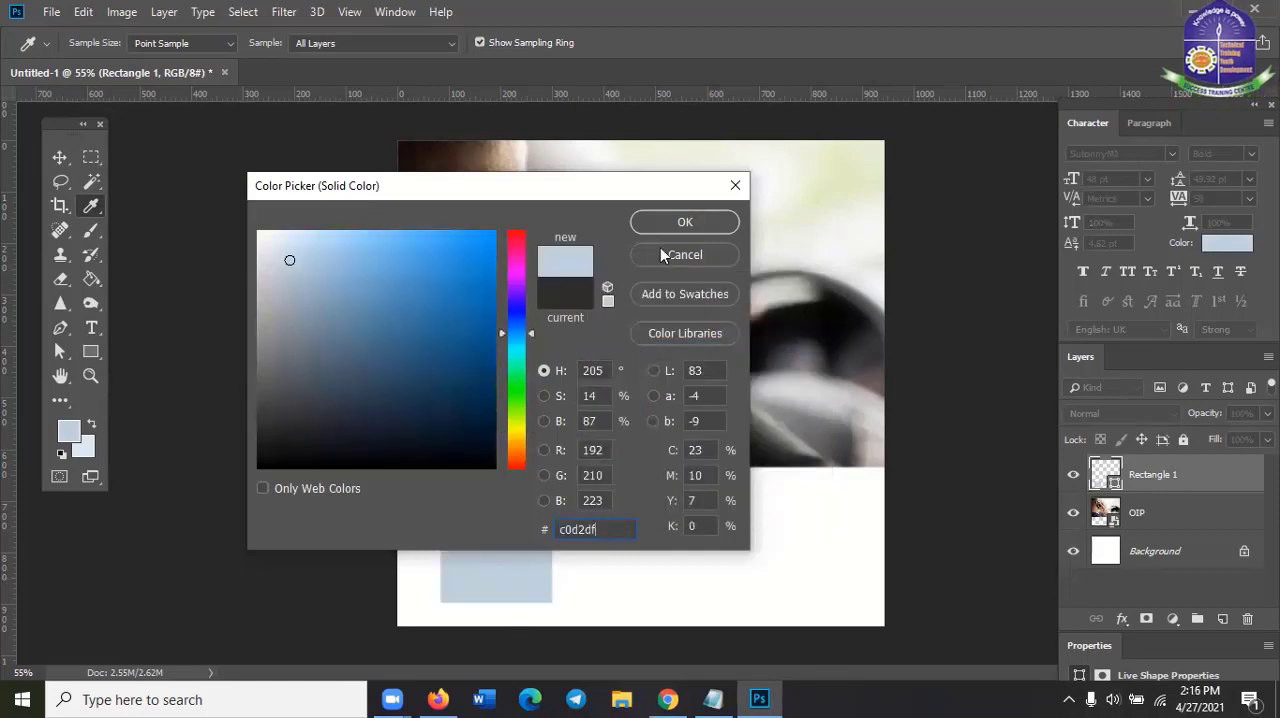
{"action": "left_click", "coordinate": [686, 226]}
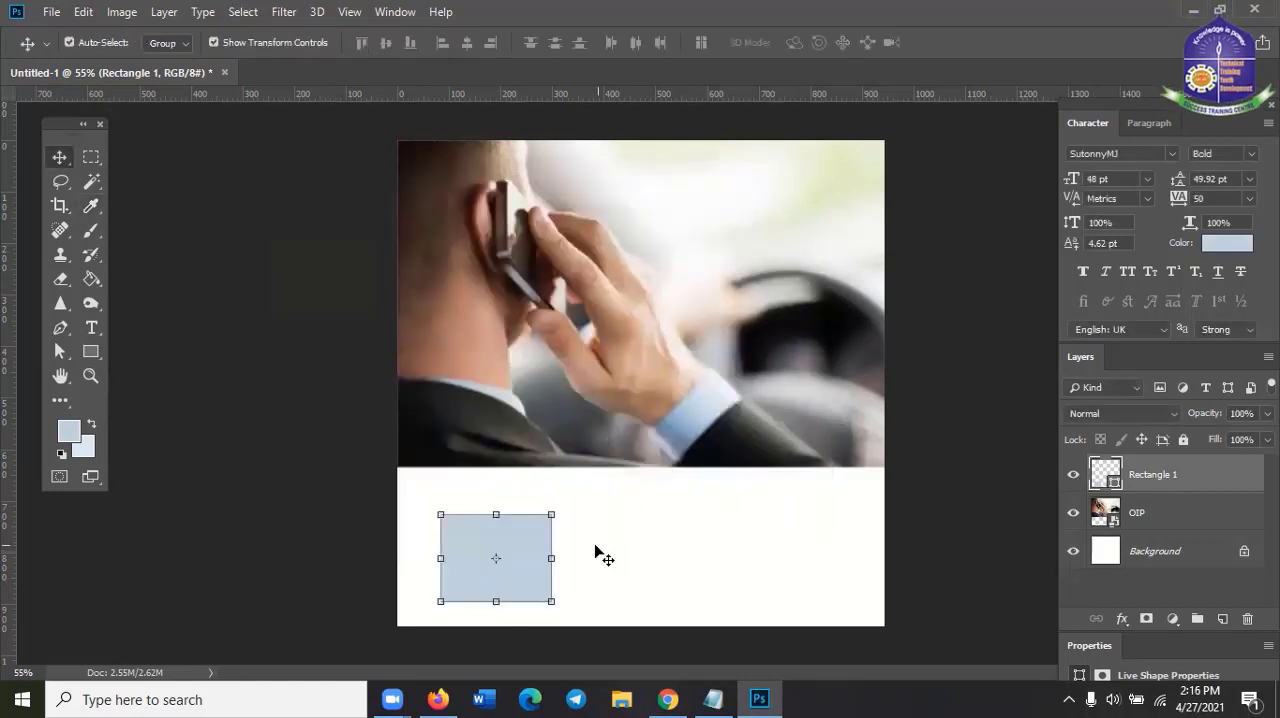
{"action": "left_click", "coordinate": [628, 537]}
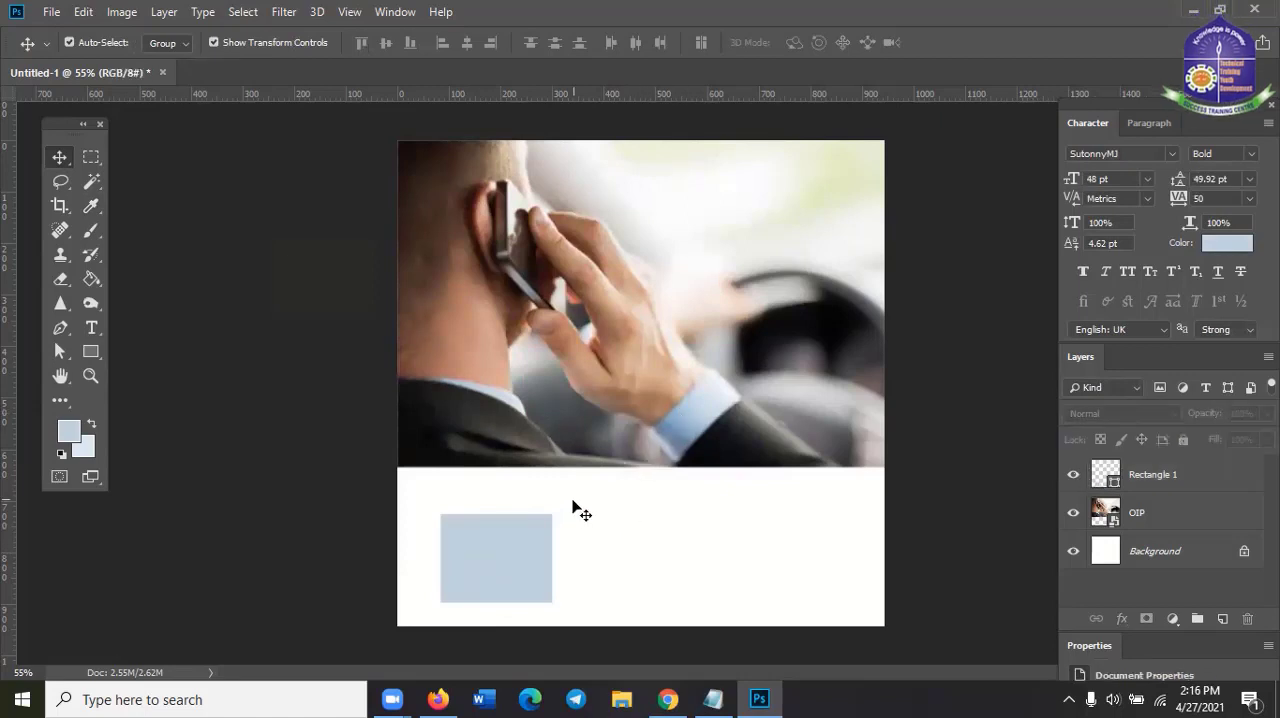
Examine the hex code of the rectangle's fill in the Color Picker and close it without changing the colour
{"action": "left_click", "coordinate": [543, 543]}
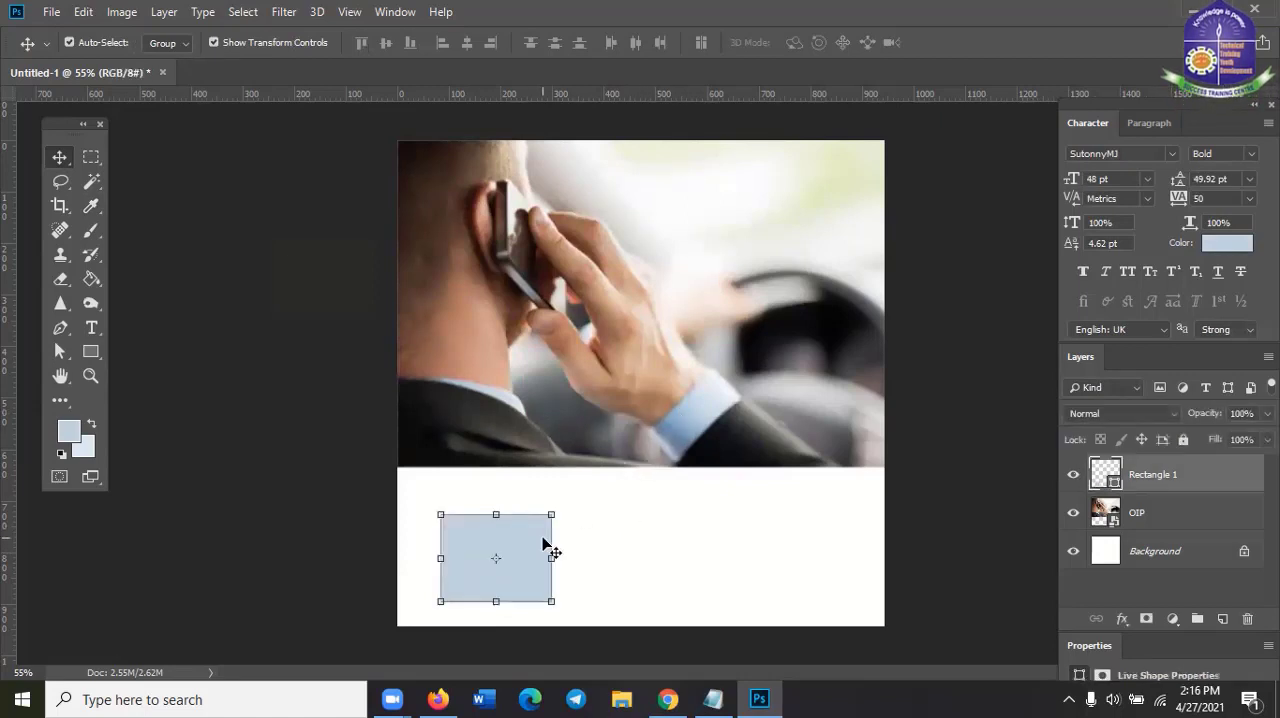
{"action": "double_click", "coordinate": [1107, 474]}
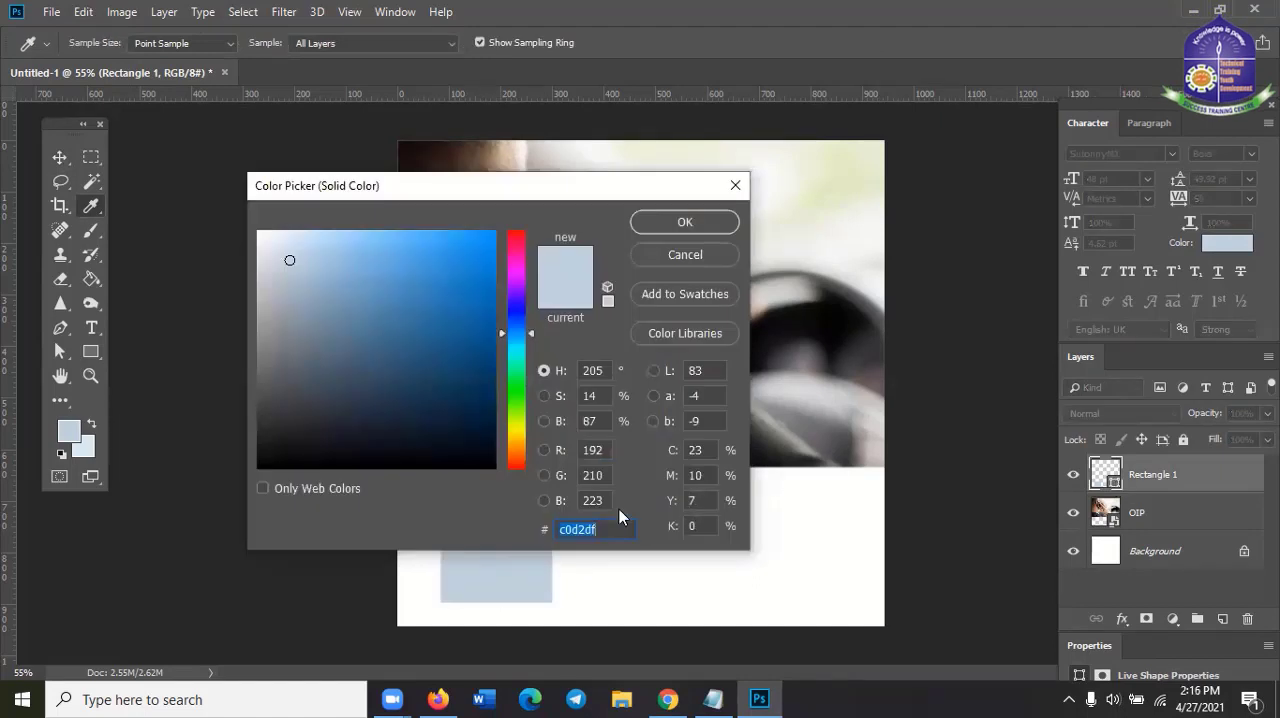
{"action": "left_click_drag", "start_coordinate": [592, 201], "coordinate": [1019, 217]}
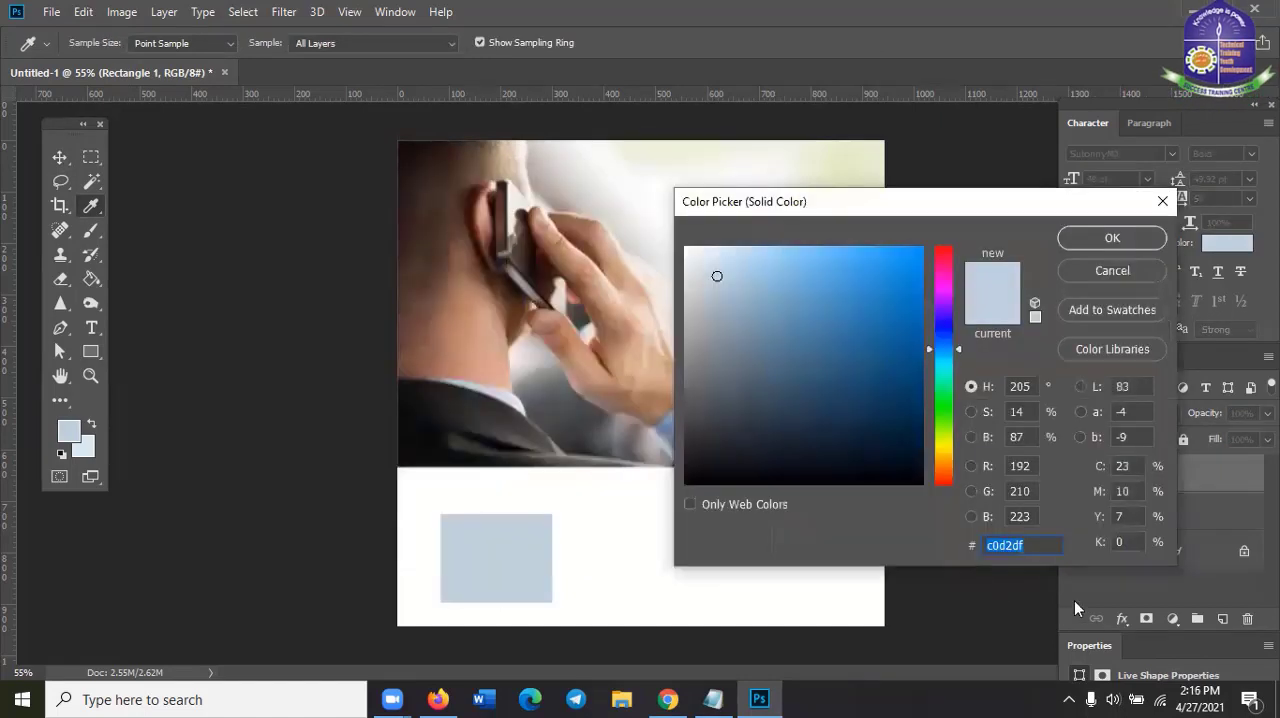
{"action": "left_click", "coordinate": [1016, 546]}
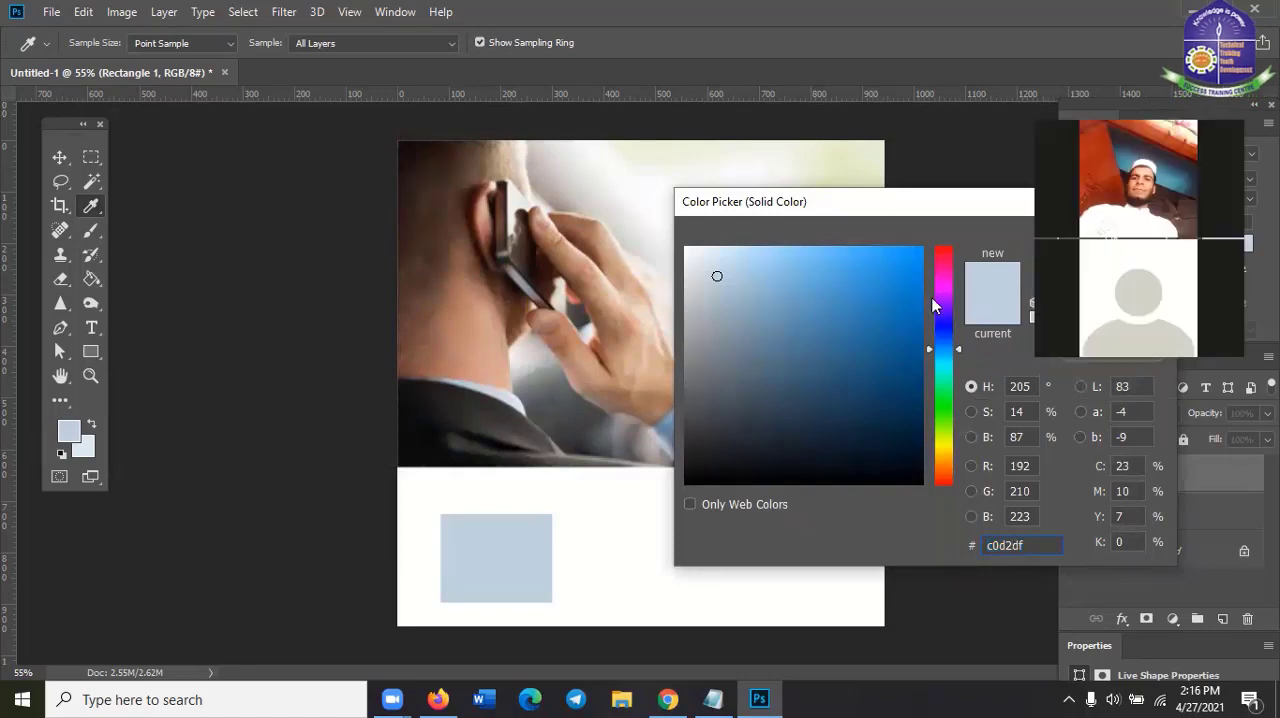
{"action": "left_click_drag", "start_coordinate": [869, 200], "coordinate": [618, 202]}
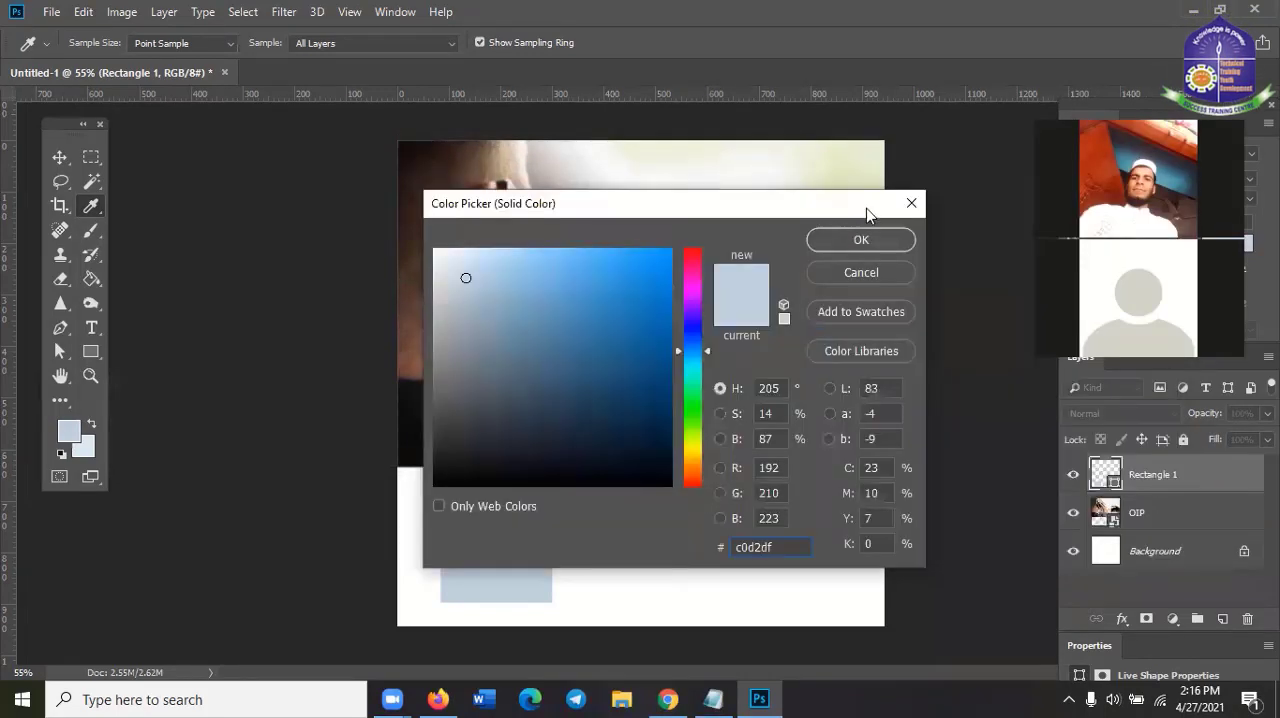
{"action": "left_click", "coordinate": [911, 203]}
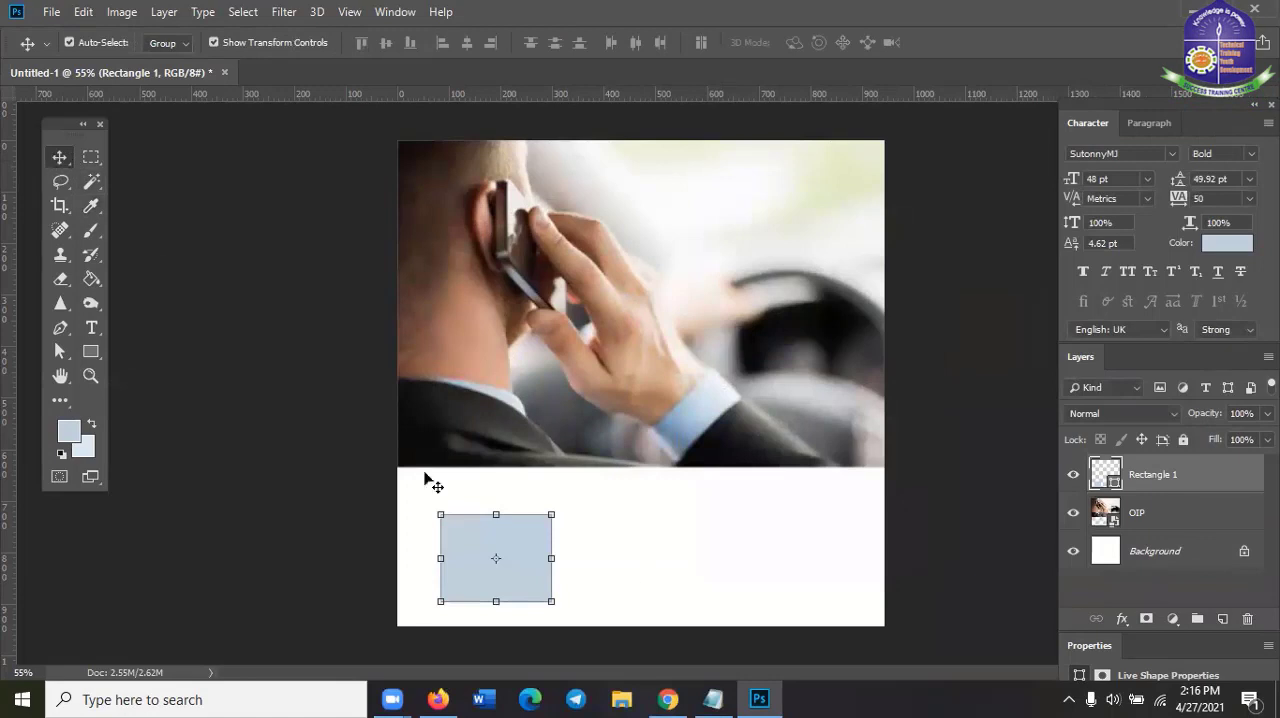
Delete the light blue rectangle below the photo
{"action": "left_click", "coordinate": [709, 585]}
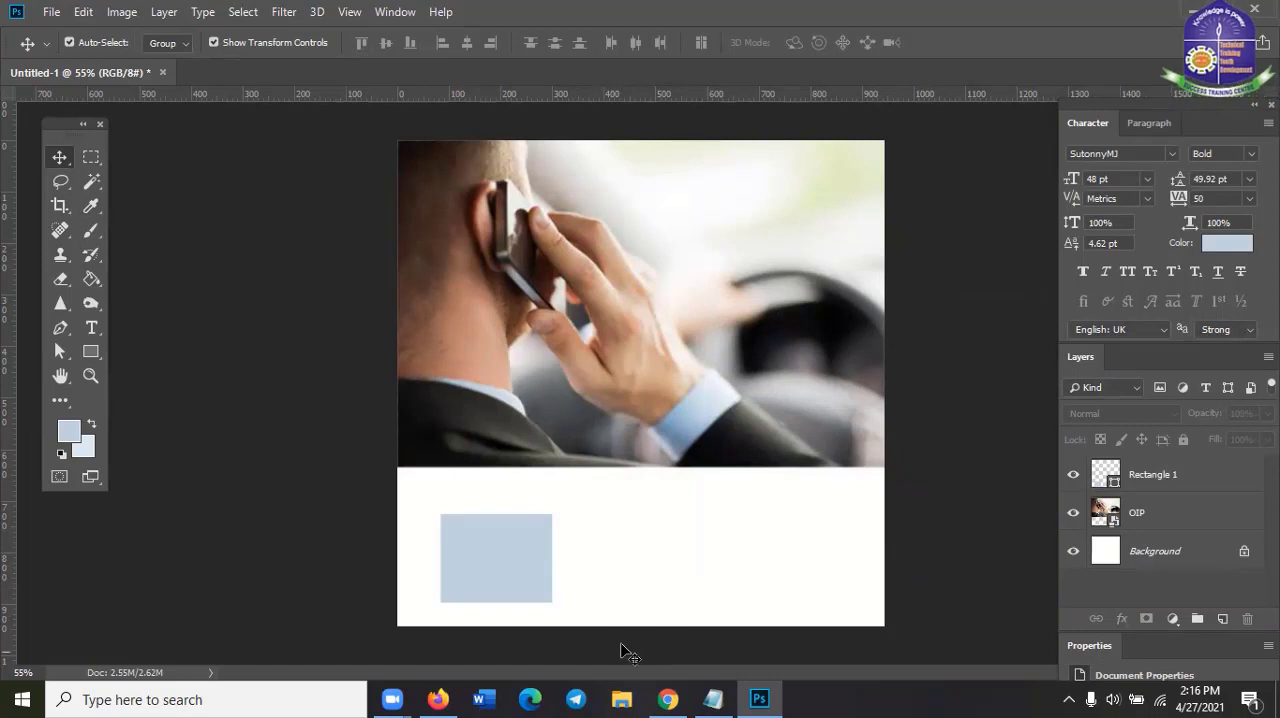
{"action": "left_click", "coordinate": [509, 580]}
{"action": "key", "text": "Delete"}
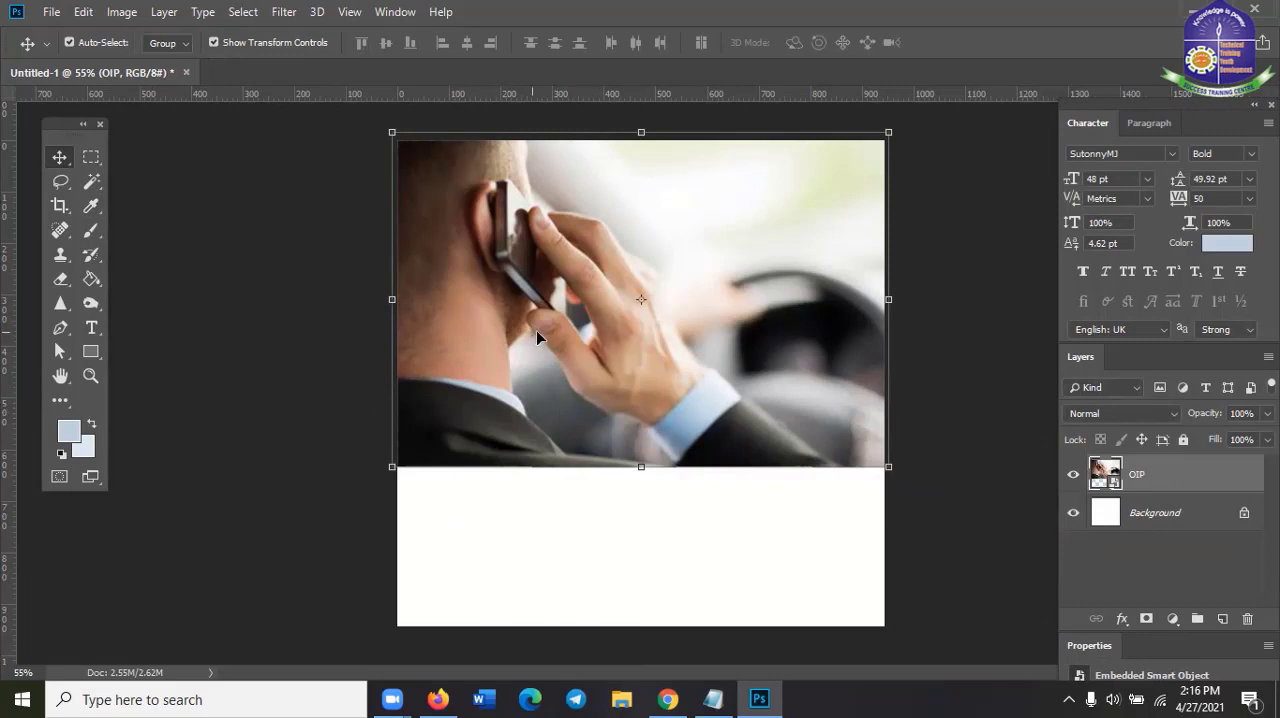
Draw a rounded rectangle about 244 by 166 px with a 35 px corner radius in the white area below the photo
{"action": "left_click", "coordinate": [92, 206]}
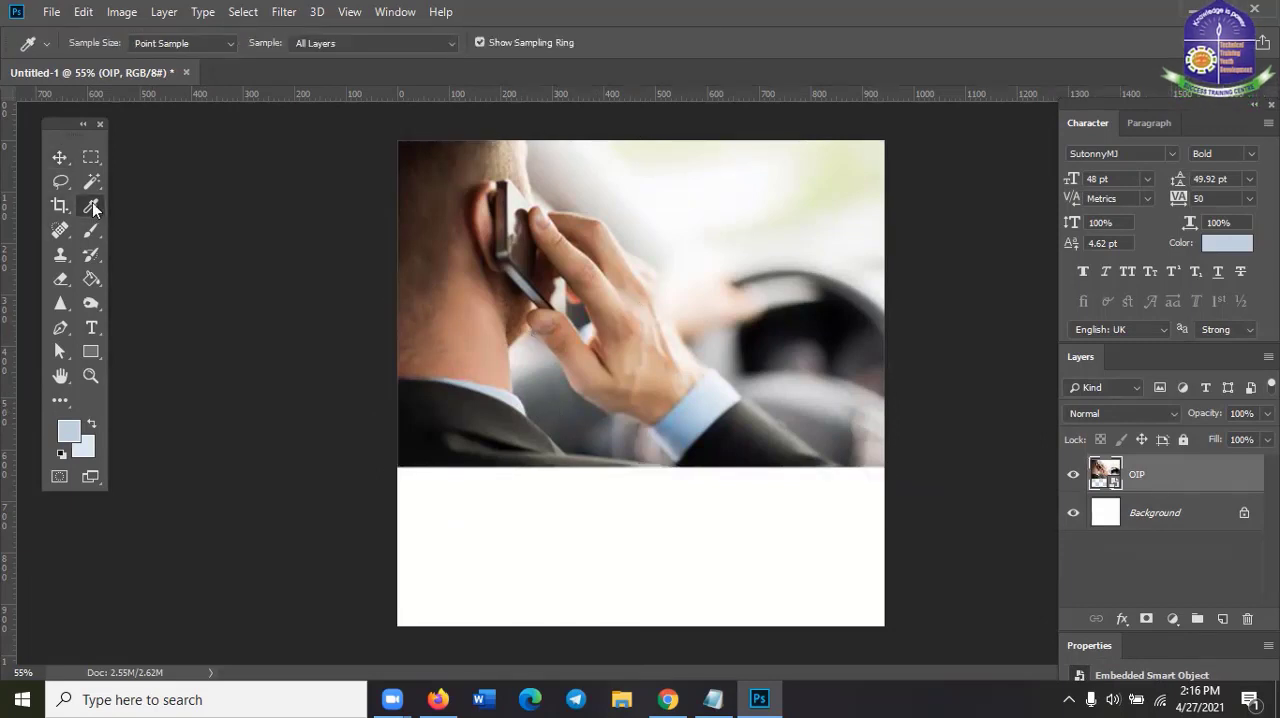
{"action": "right_click", "coordinate": [90, 212]}
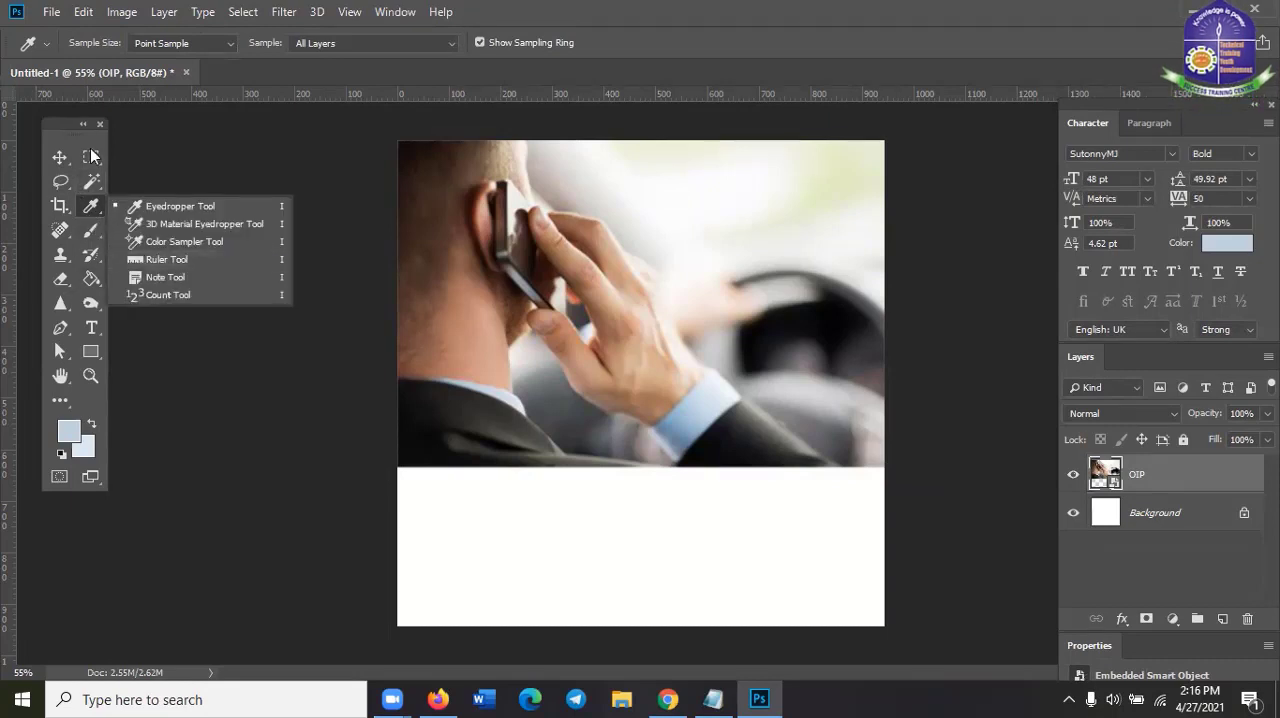
{"action": "left_click", "coordinate": [90, 352]}
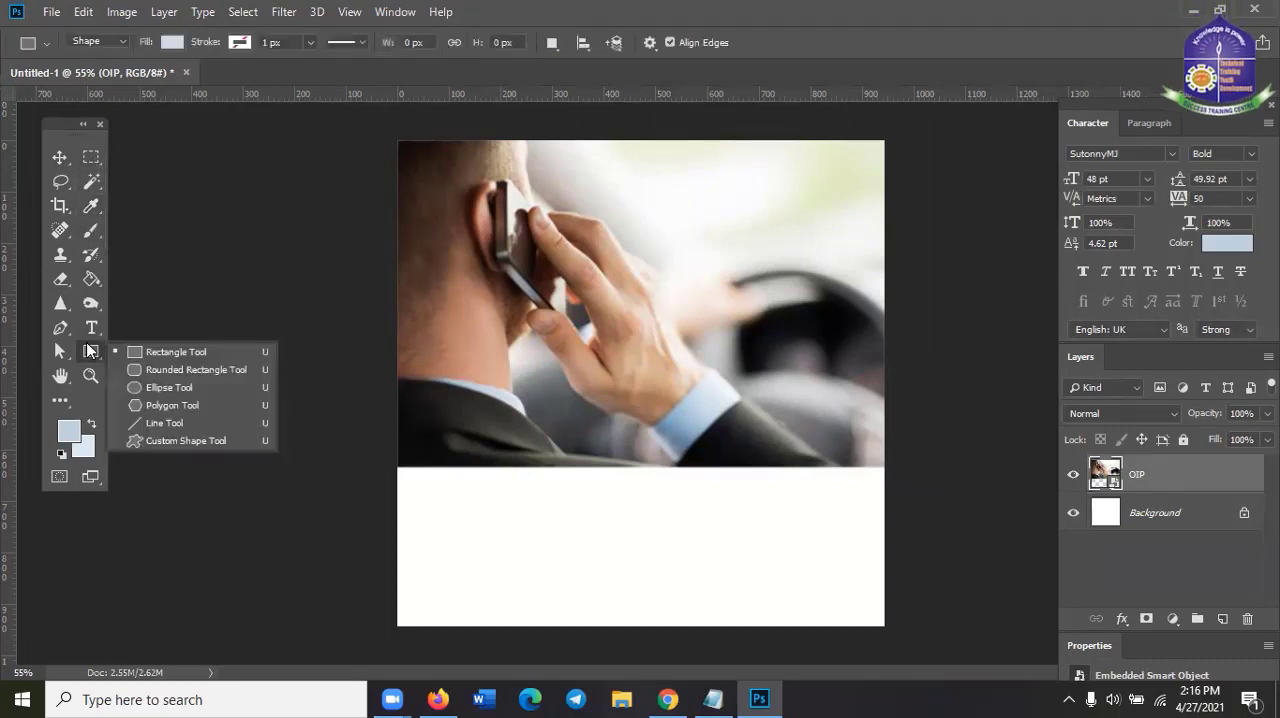
{"action": "left_click", "coordinate": [180, 376]}
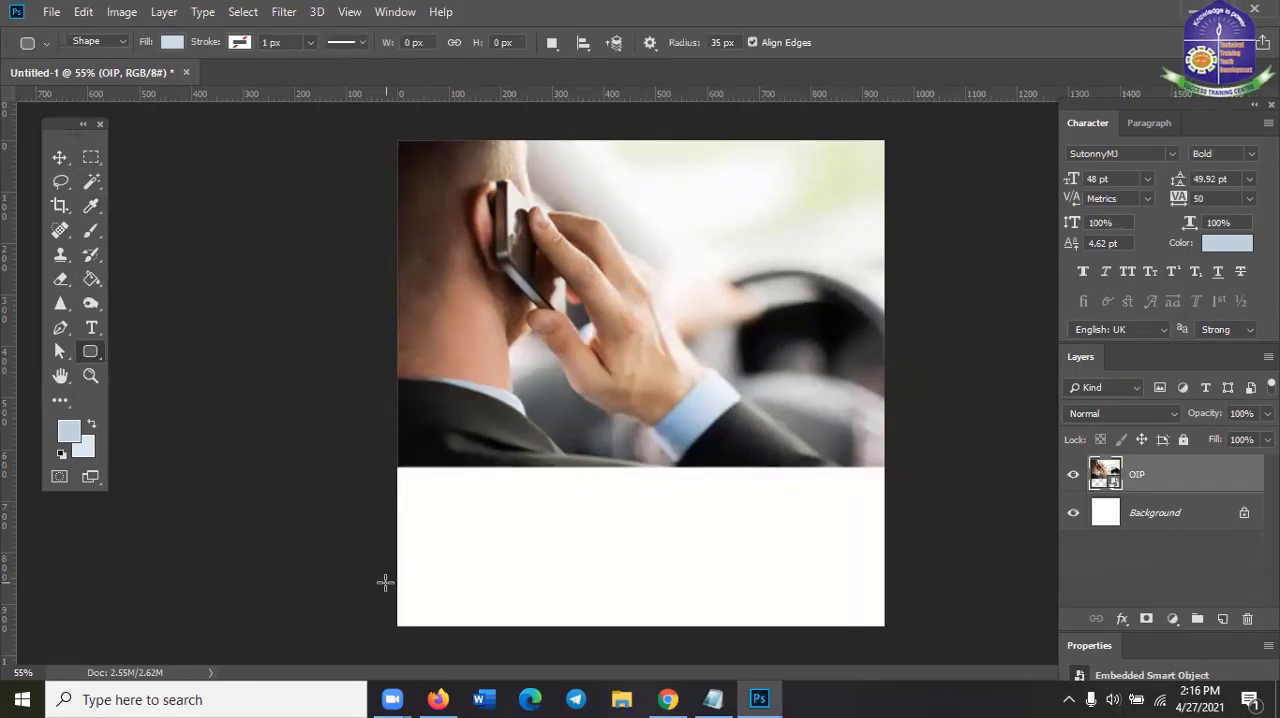
{"action": "left_click_drag", "start_coordinate": [409, 519], "coordinate": [536, 604]}
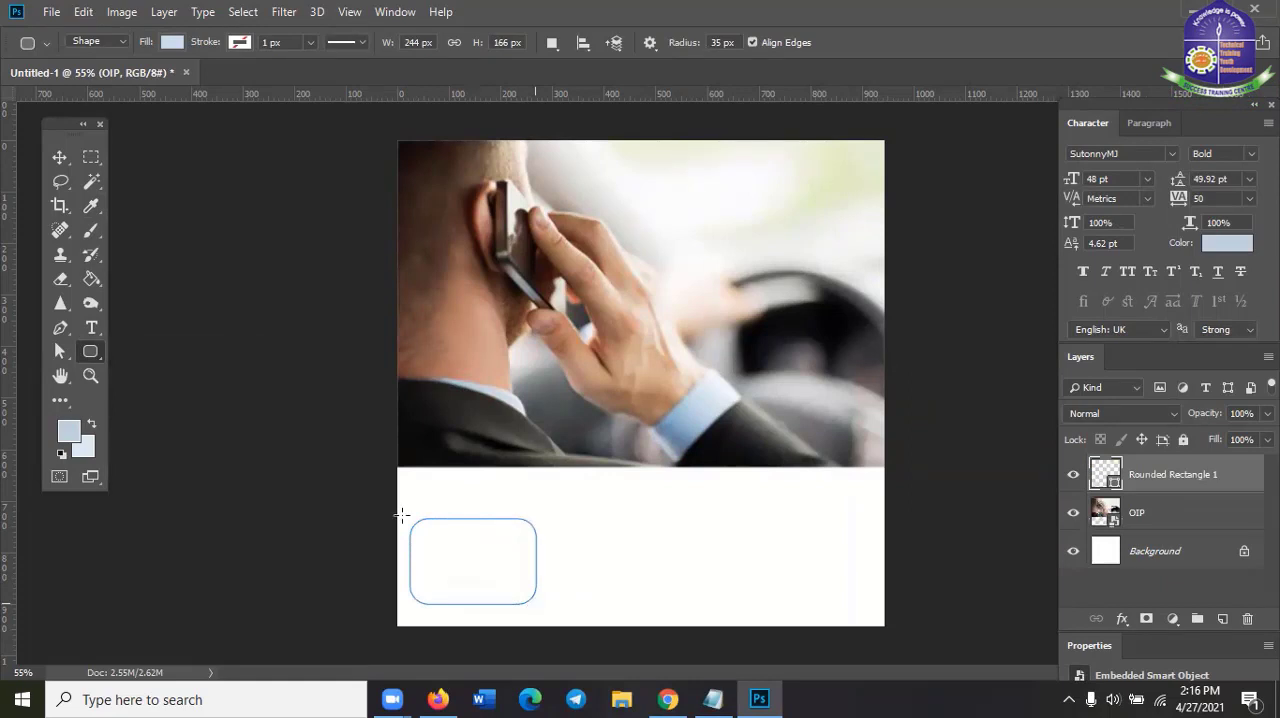
Move the rounded rectangle slightly to the right within the white area below the photo
{"action": "left_click", "coordinate": [59, 157]}
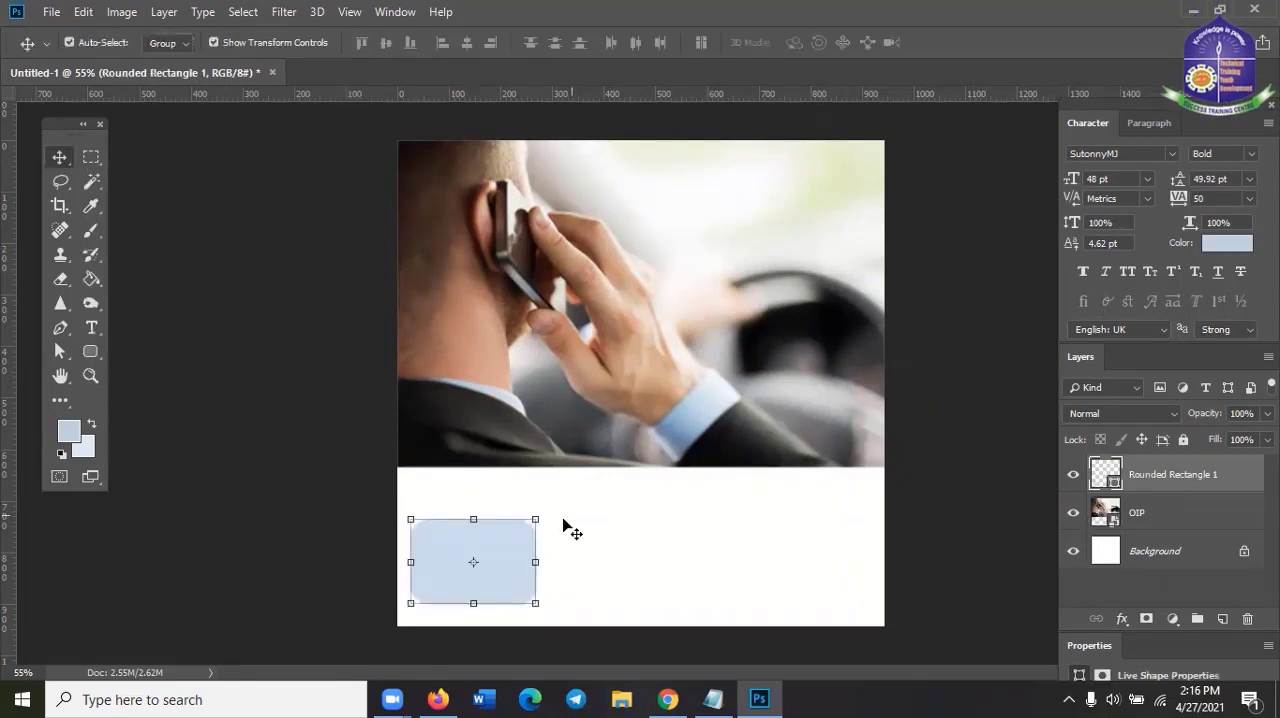
{"action": "left_click_drag", "start_coordinate": [510, 582], "coordinate": [535, 570]}
{"action": "left_click", "coordinate": [608, 569]}
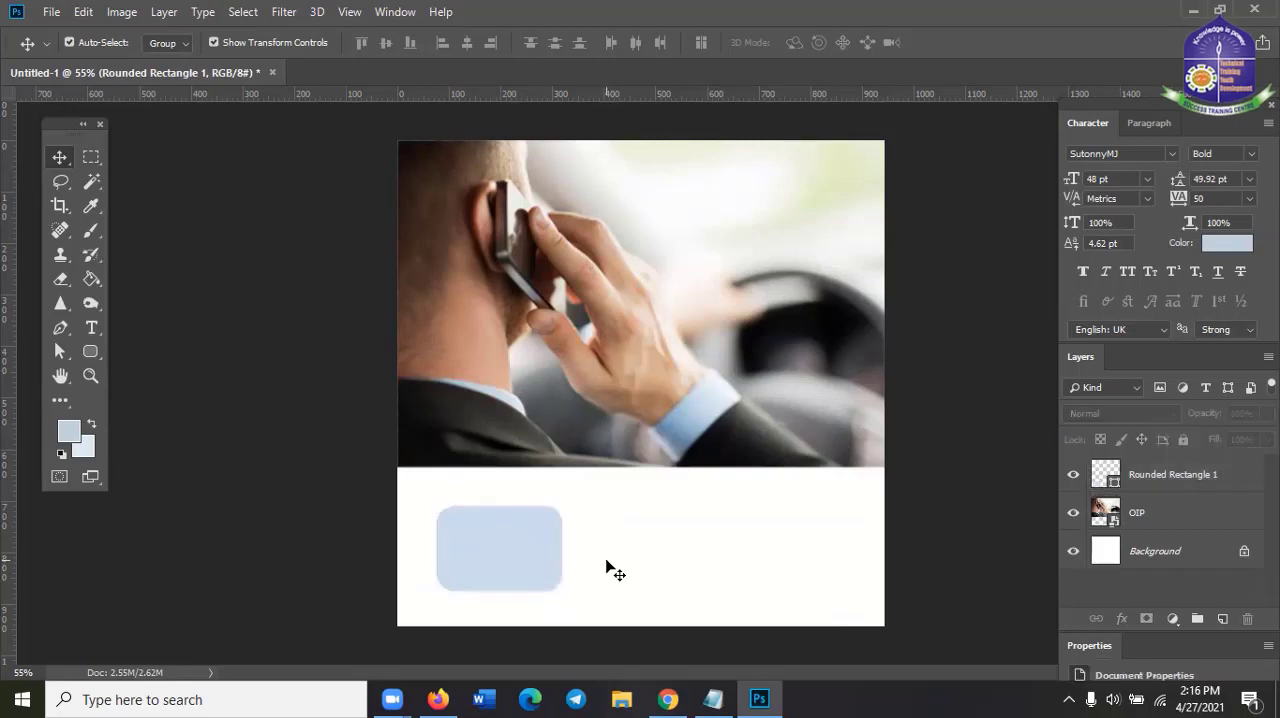
{"action": "left_click", "coordinate": [534, 569]}
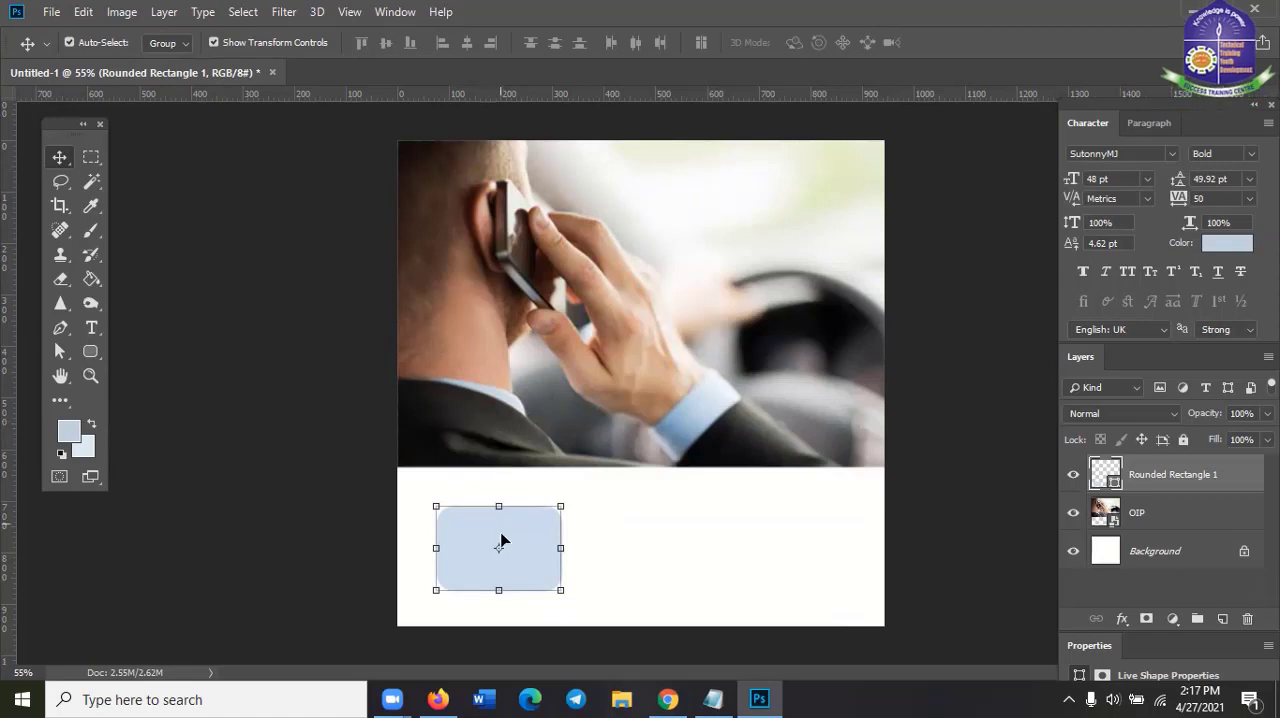
{"action": "left_click_drag", "start_coordinate": [533, 529], "coordinate": [534, 537]}
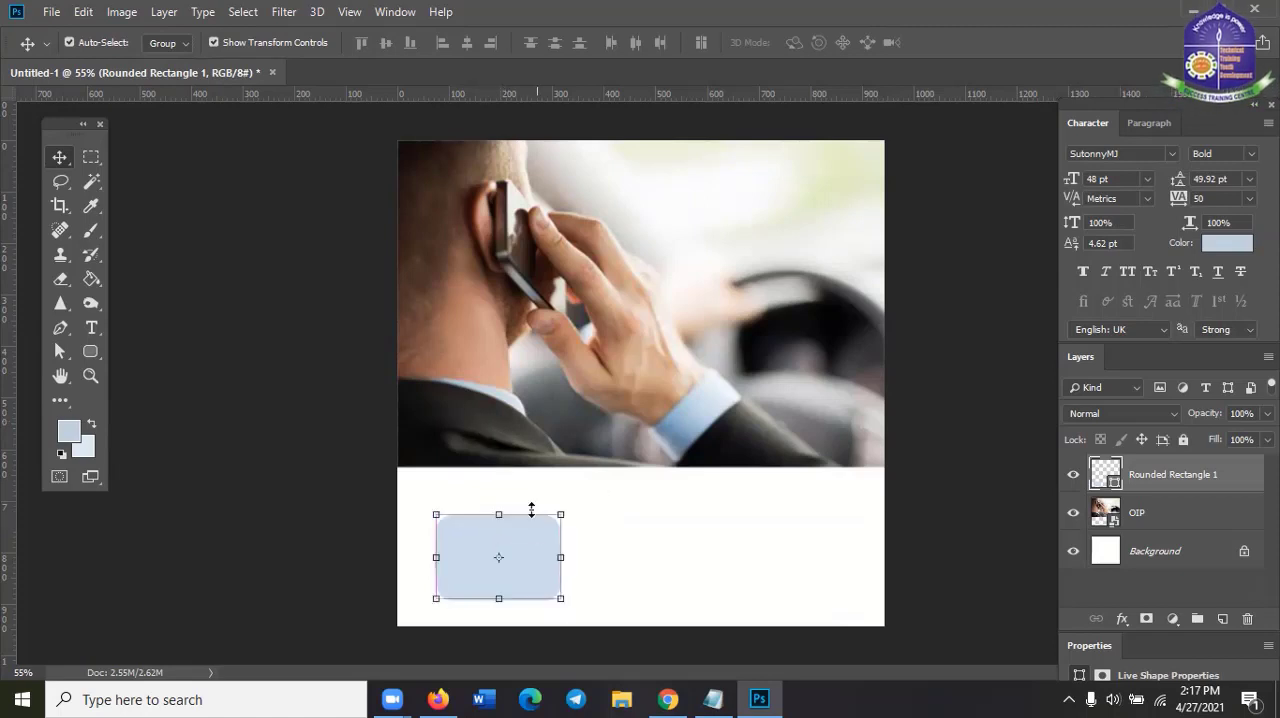
Sample the suit jacket's dark grey with the Eyedropper tool and copy its hex code 2c2c2a from the Color Picker
{"action": "left_click", "coordinate": [90, 207]}
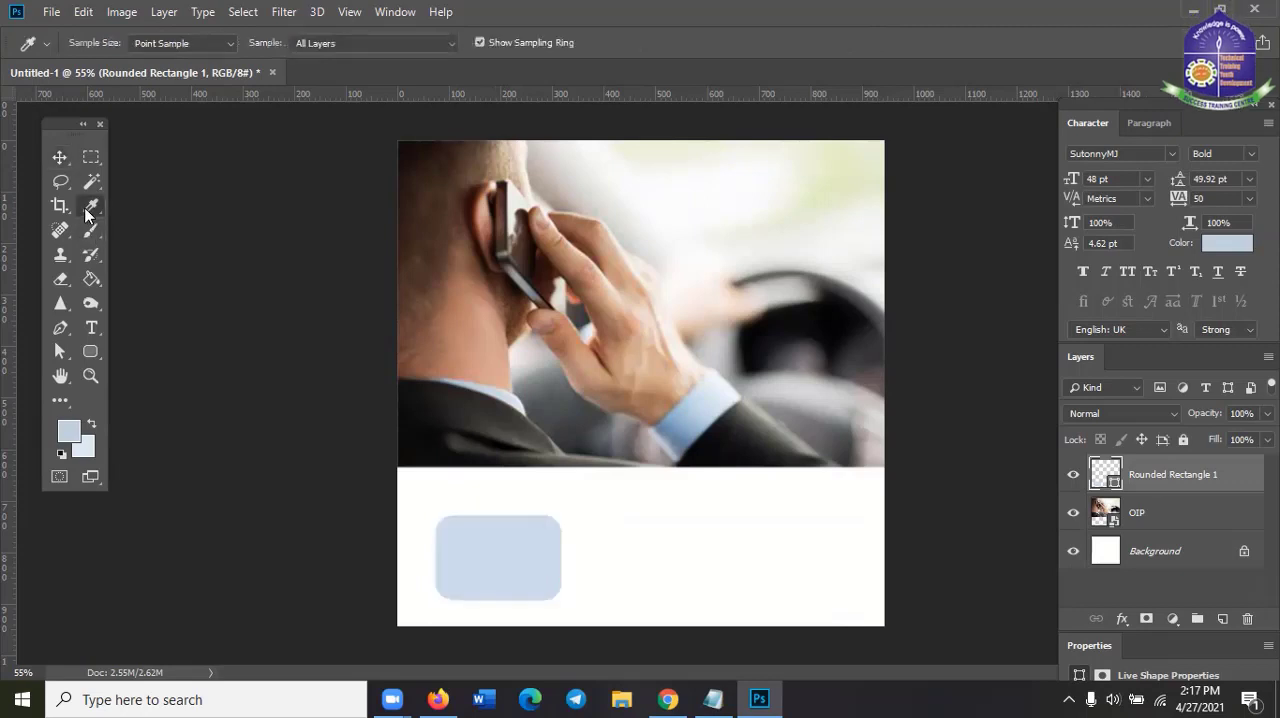
{"action": "left_click", "coordinate": [467, 408]}
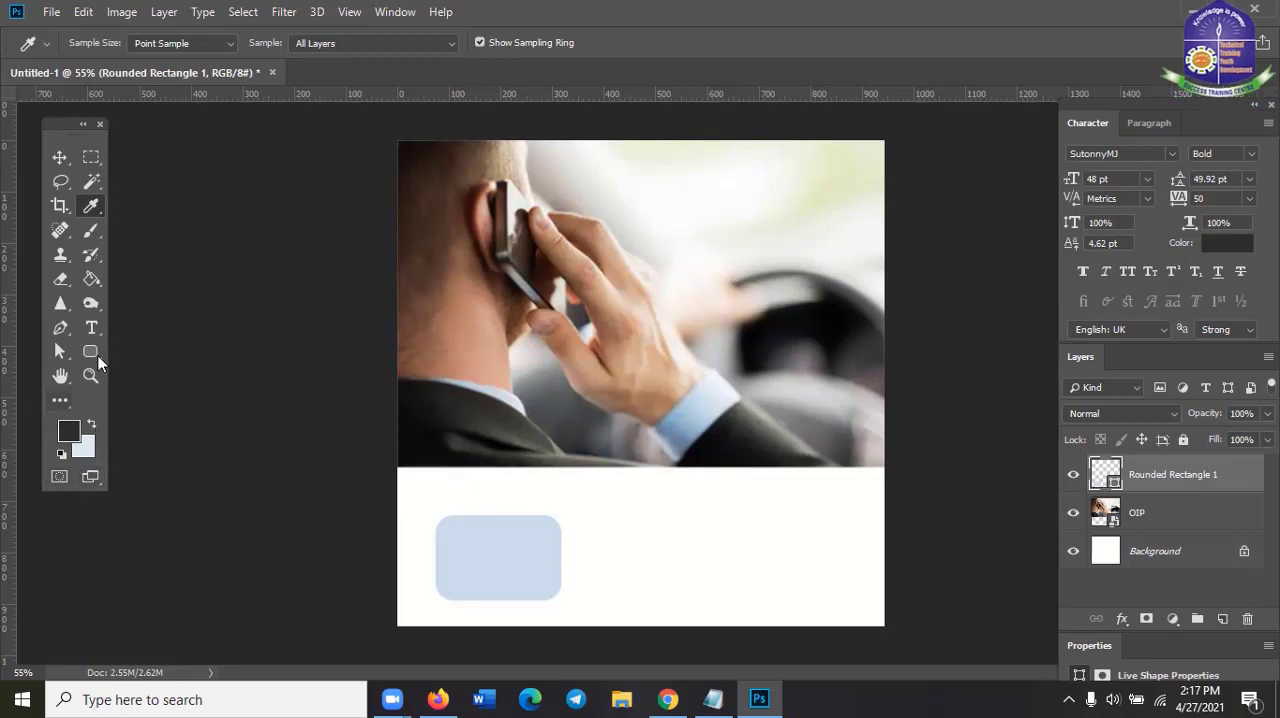
{"action": "left_click", "coordinate": [68, 432]}
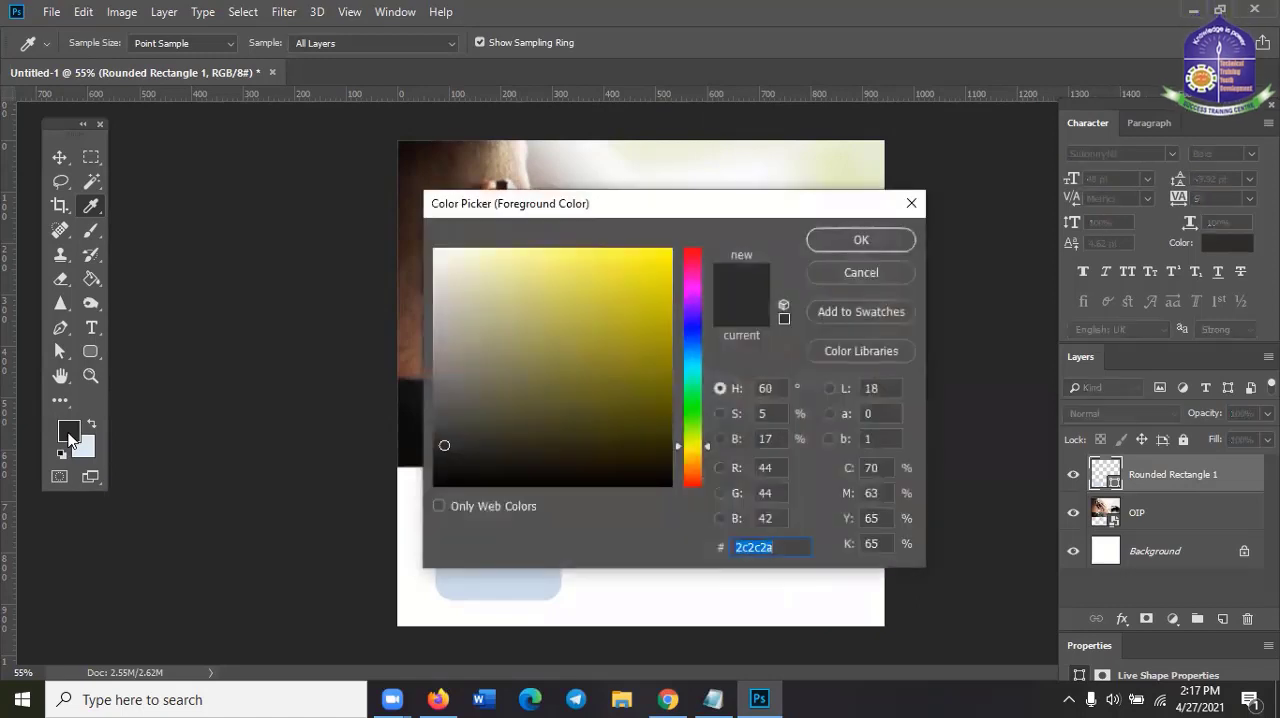
{"action": "left_click_drag", "start_coordinate": [561, 206], "coordinate": [768, 191]}
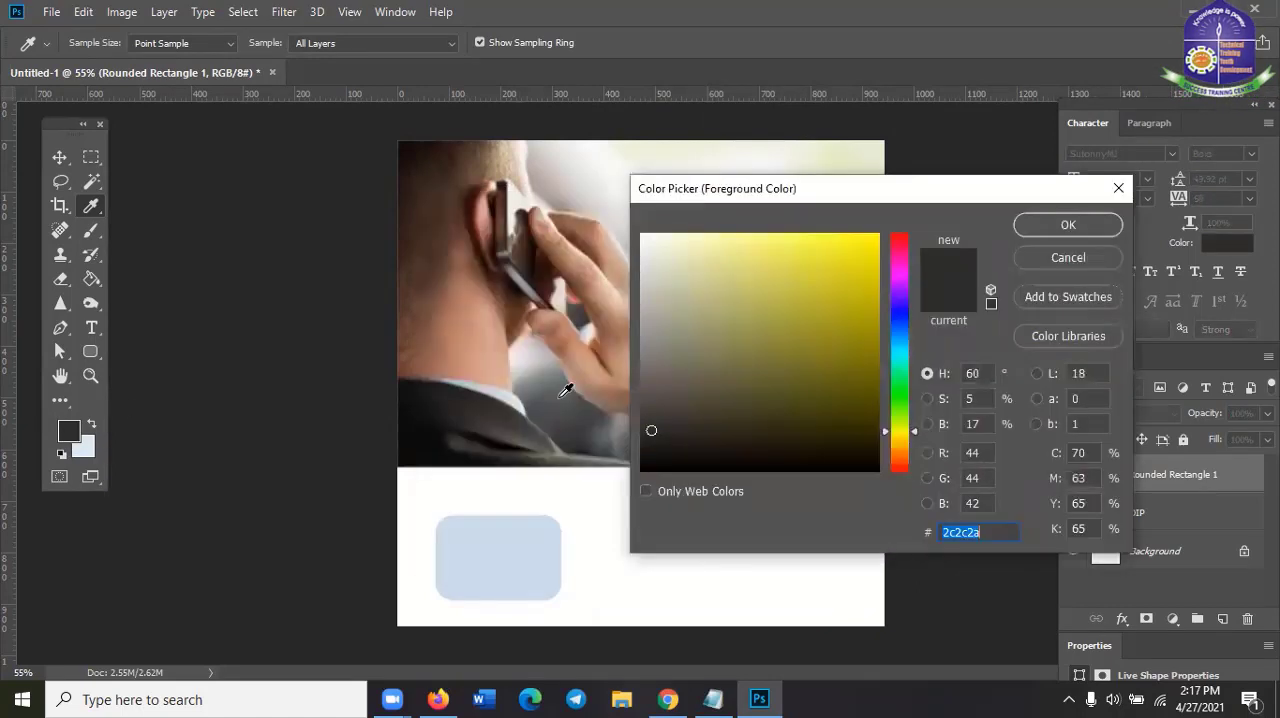
{"action": "right_click", "coordinate": [975, 533]}
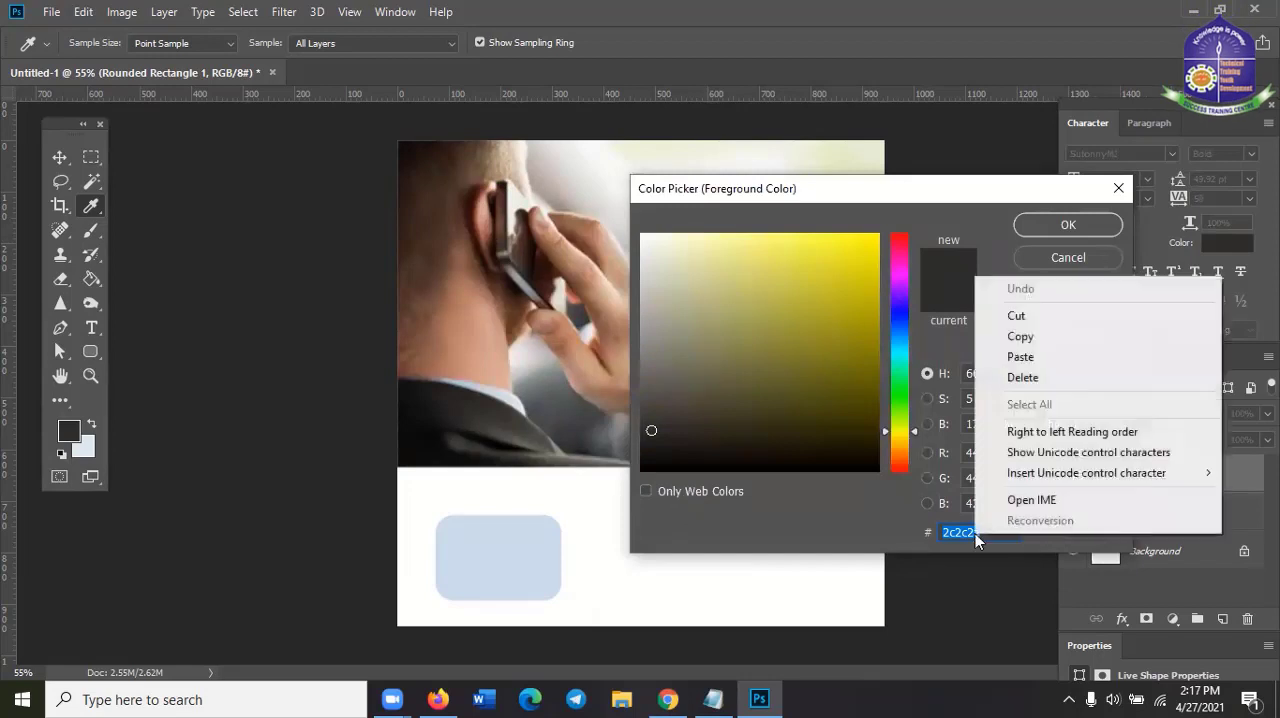
{"action": "left_click", "coordinate": [1039, 341]}
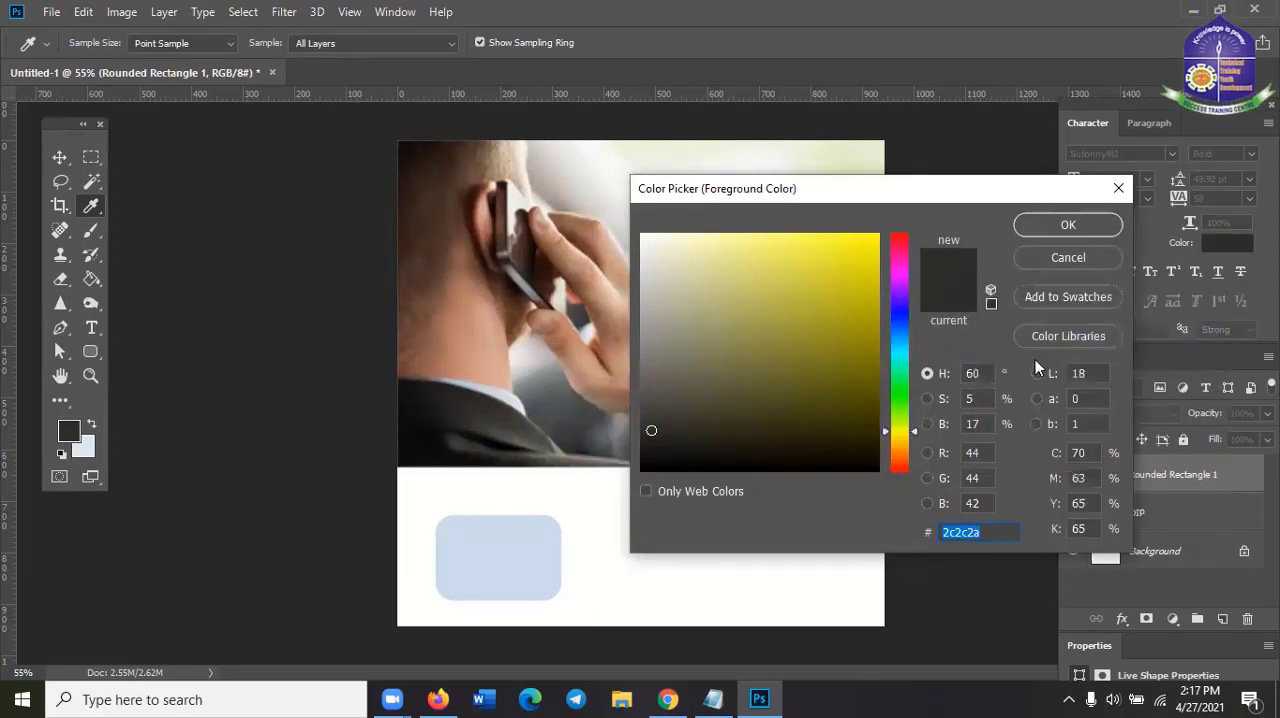
{"action": "left_click", "coordinate": [1118, 188]}
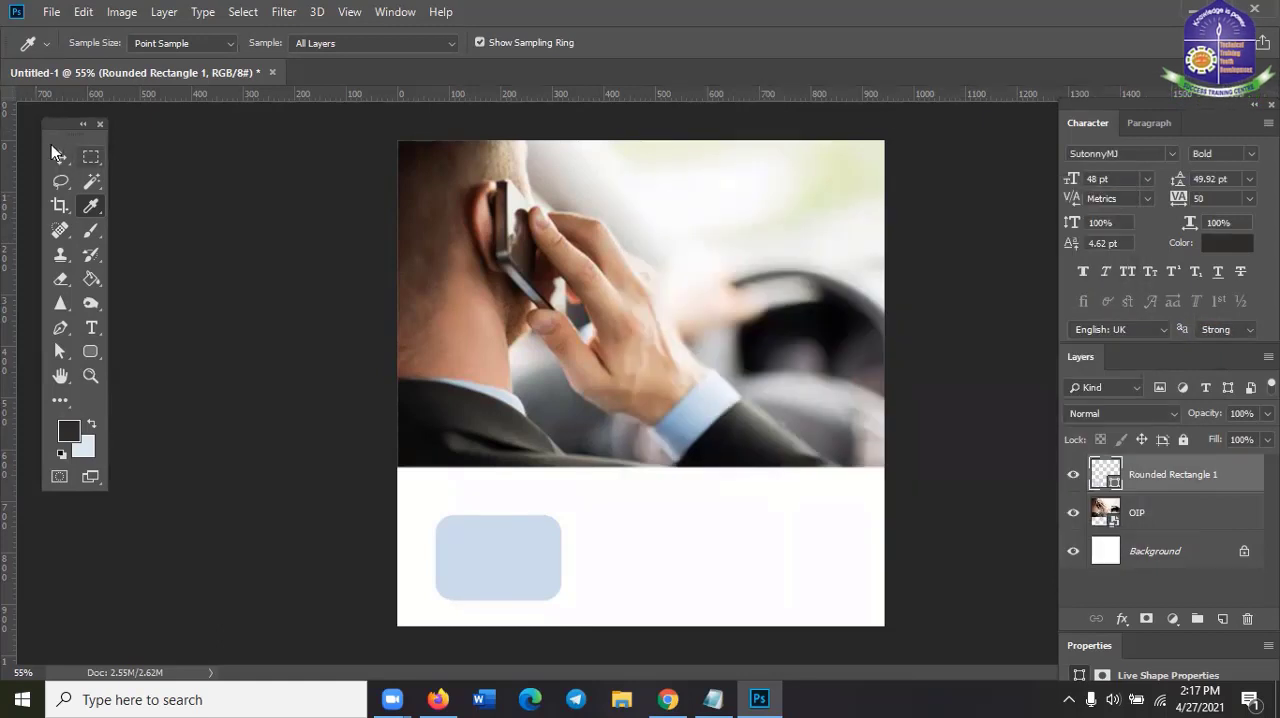
Shift the rounded rectangle further right and check its fill colour in the Color Picker without changing it
{"action": "left_click", "coordinate": [60, 157]}
{"action": "left_click_drag", "start_coordinate": [530, 540], "coordinate": [566, 546]}
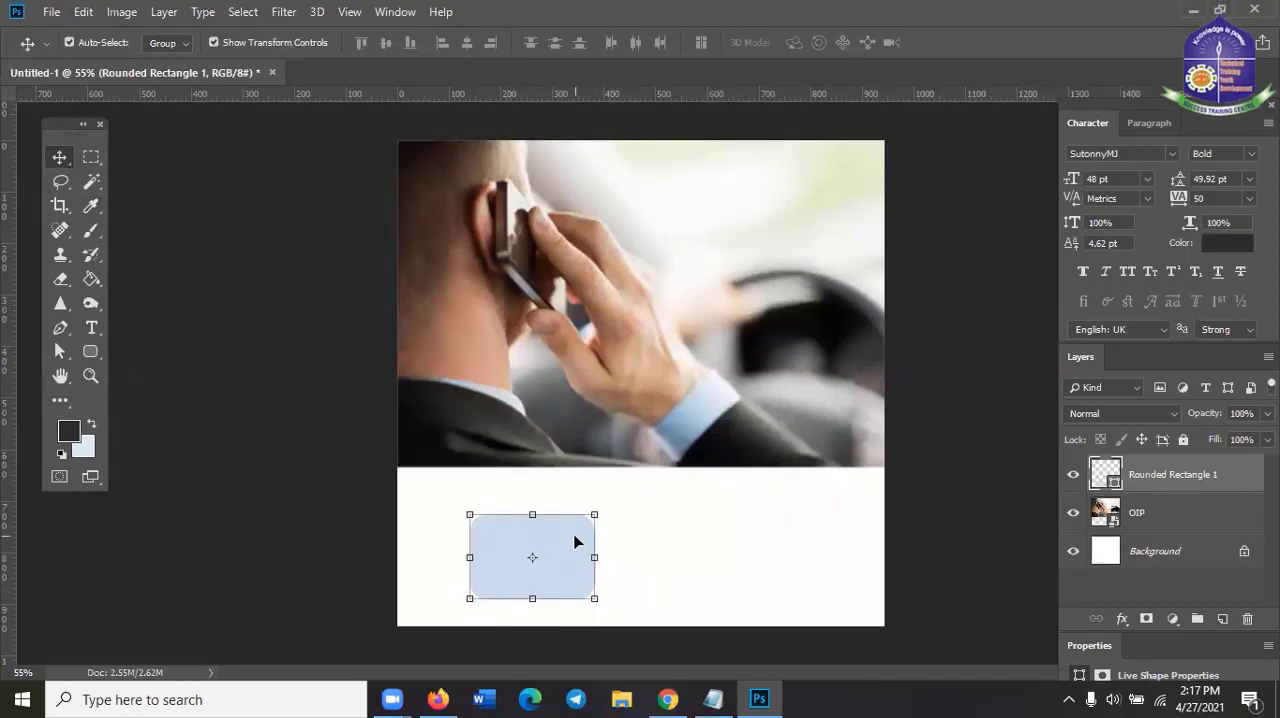
{"action": "double_click", "coordinate": [1115, 480]}
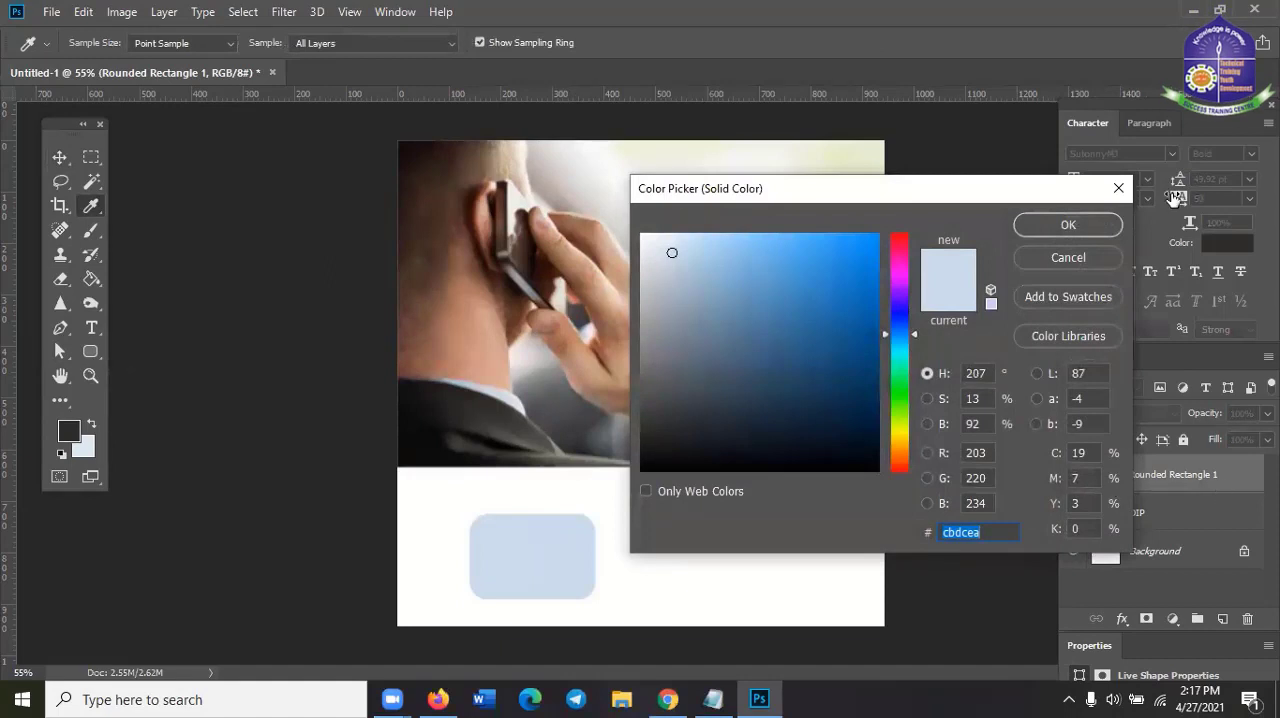
{"action": "left_click", "coordinate": [1118, 188]}
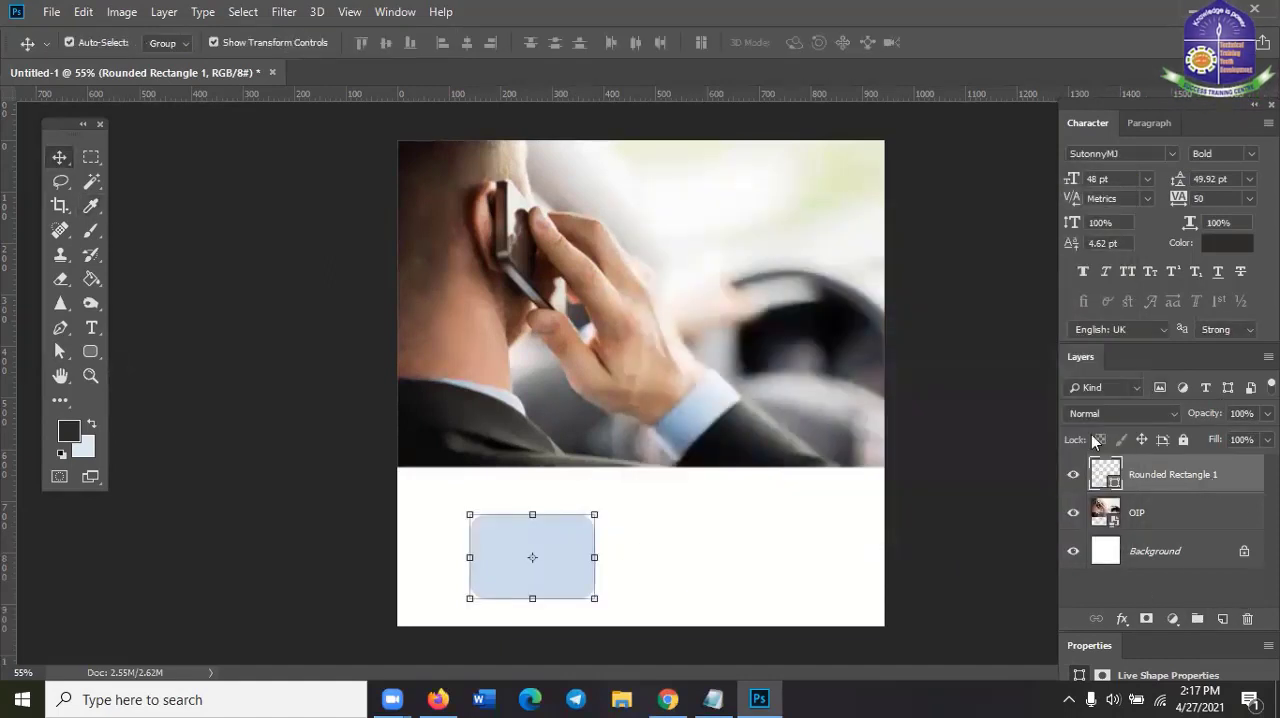
Paste the copied hex code 2c2c2a as the rounded rectangle's fill colour, apply it and deselect the shape
{"action": "double_click", "coordinate": [1115, 480]}
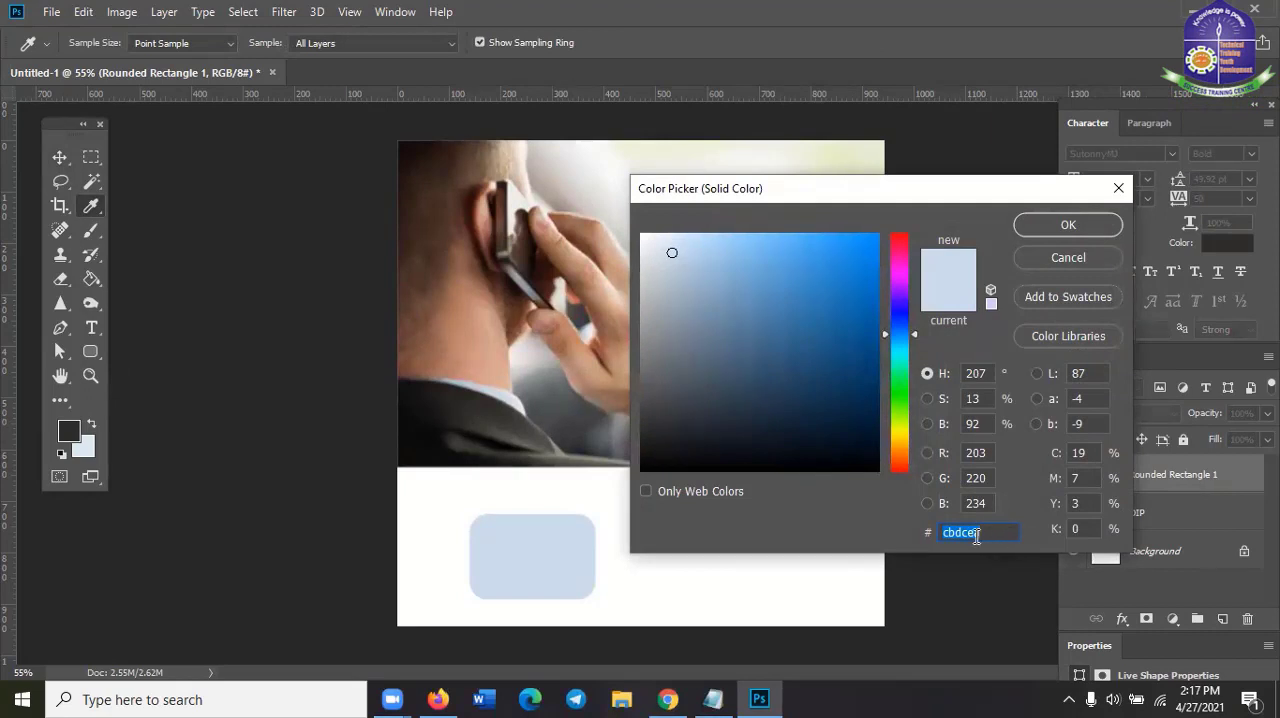
{"action": "right_click", "coordinate": [972, 535]}
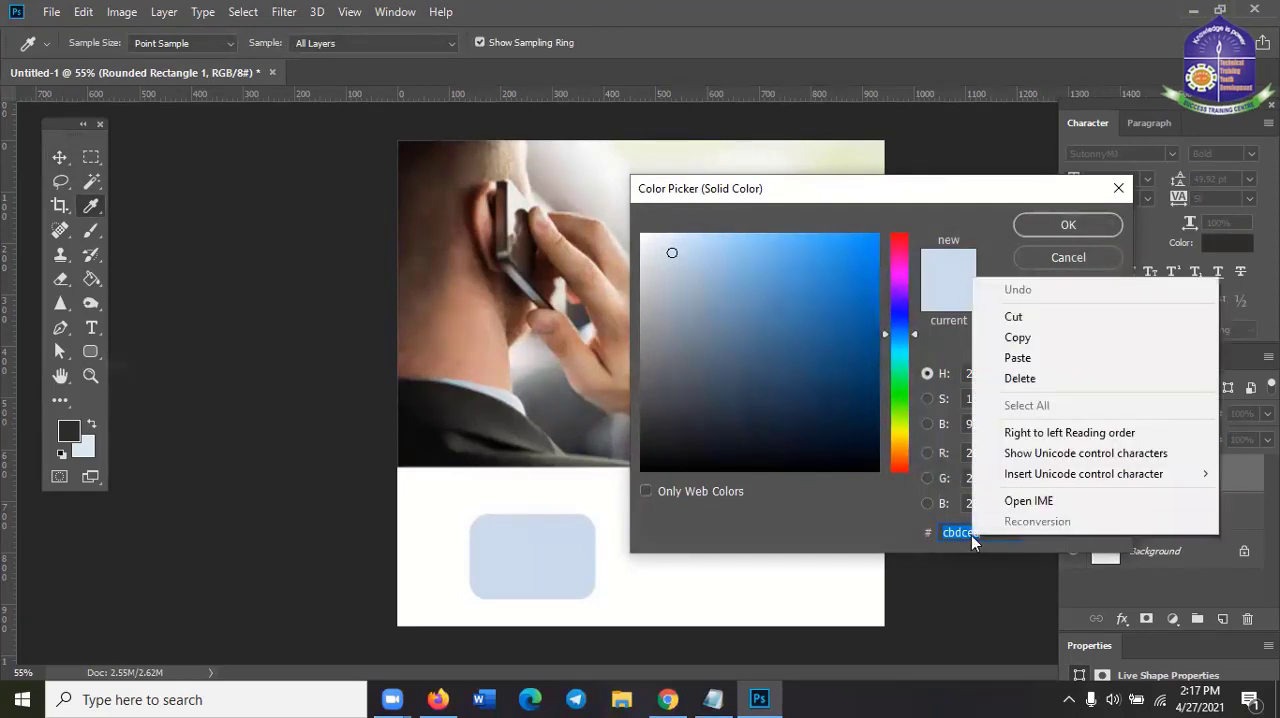
{"action": "left_click", "coordinate": [1046, 363]}
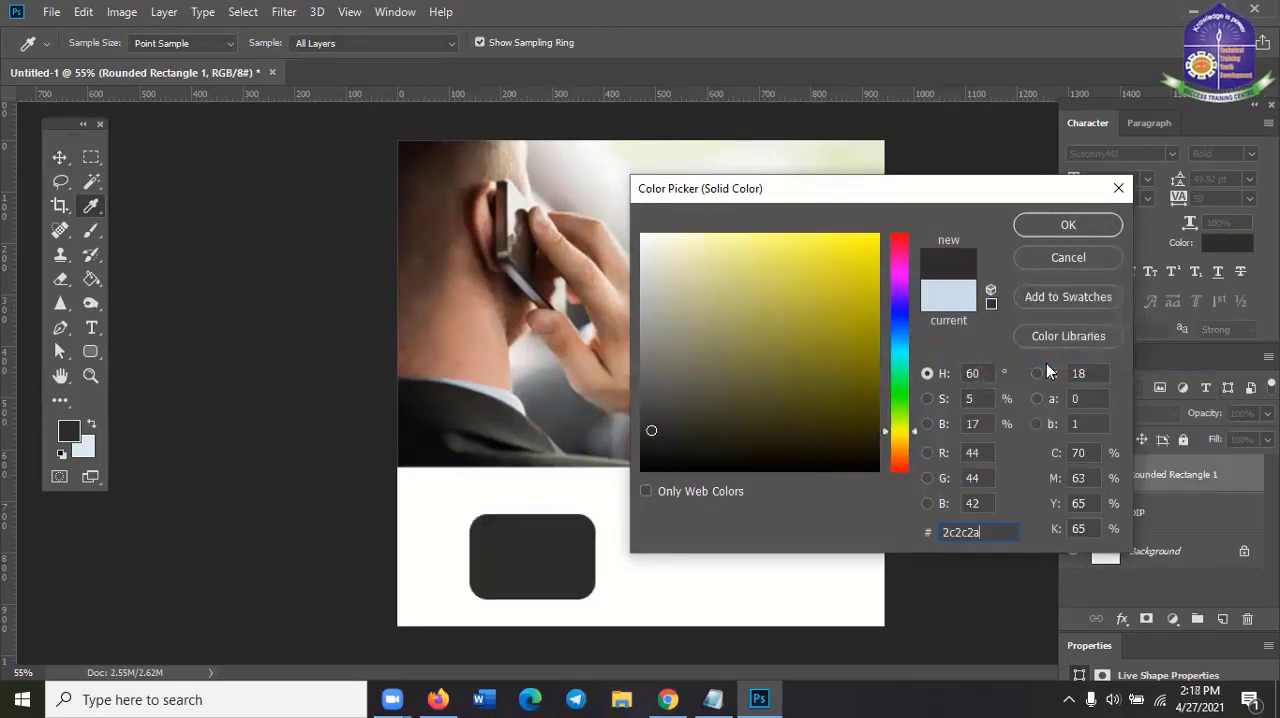
{"action": "left_click", "coordinate": [1037, 228]}
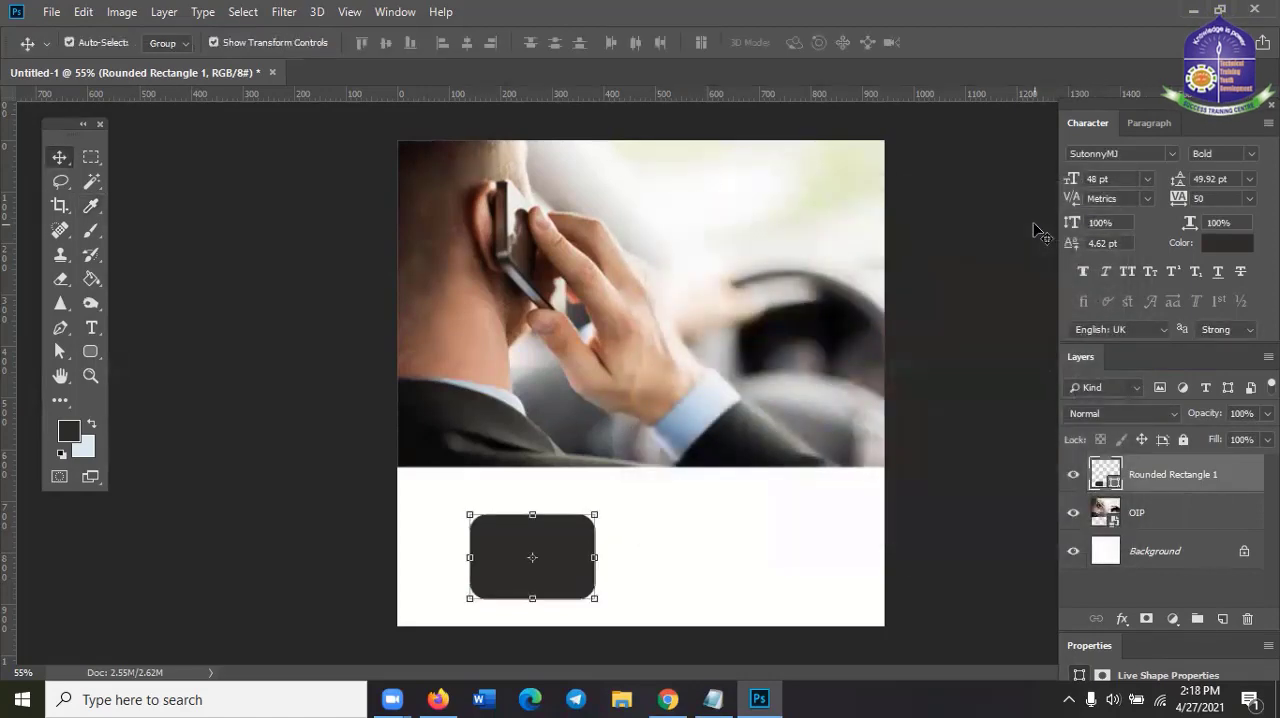
{"action": "left_click", "coordinate": [1000, 306]}
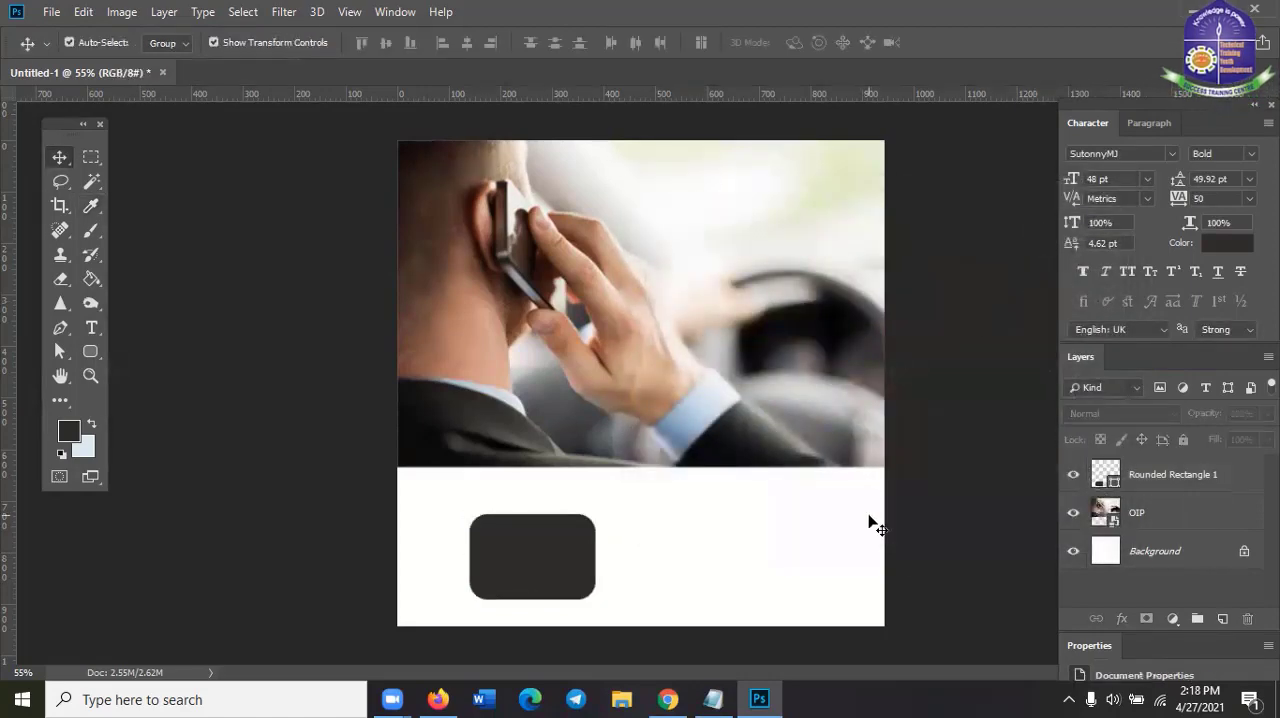
Select the dark rounded rectangle and reposition it within the white area below the photo
{"action": "scroll", "coordinate": [871, 523], "scroll_direction": "up", "scroll_amount": 2}
{"action": "scroll", "coordinate": [873, 525], "scroll_direction": "down", "scroll_amount": 1}
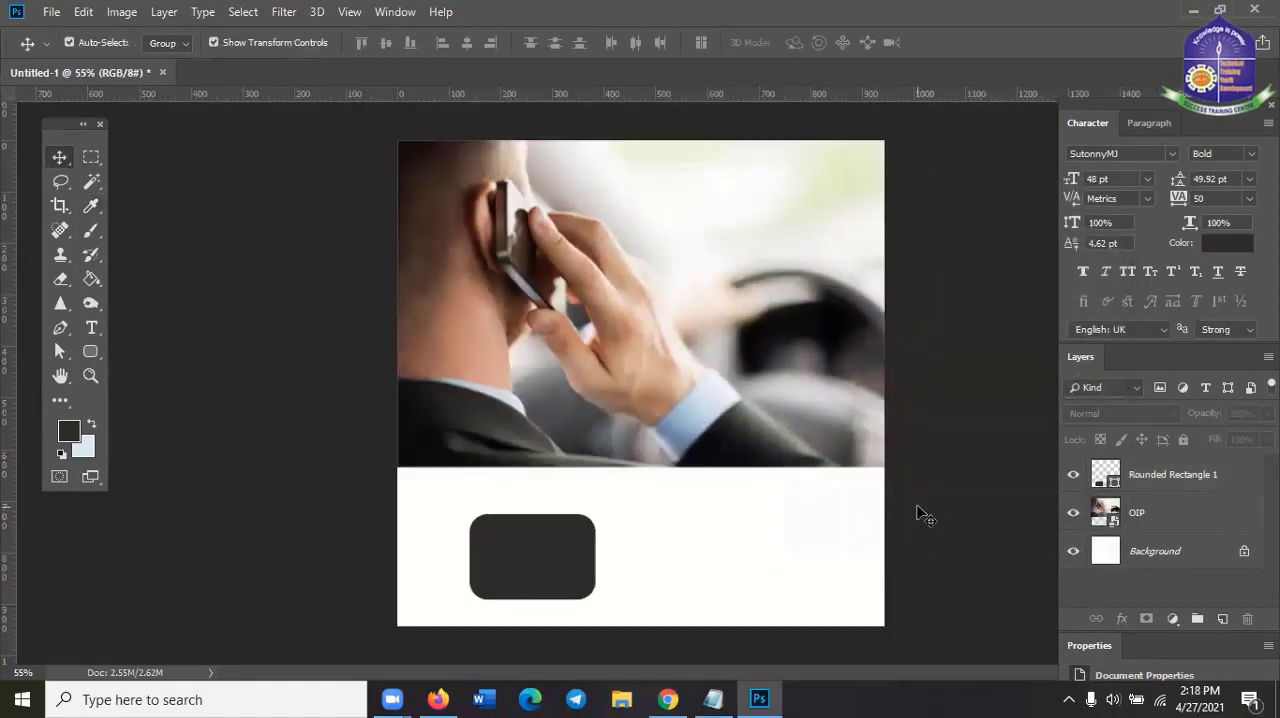
{"action": "scroll", "coordinate": [914, 514], "scroll_direction": "up", "scroll_amount": 2}
{"action": "scroll", "coordinate": [920, 514], "scroll_direction": "down", "scroll_amount": 1}
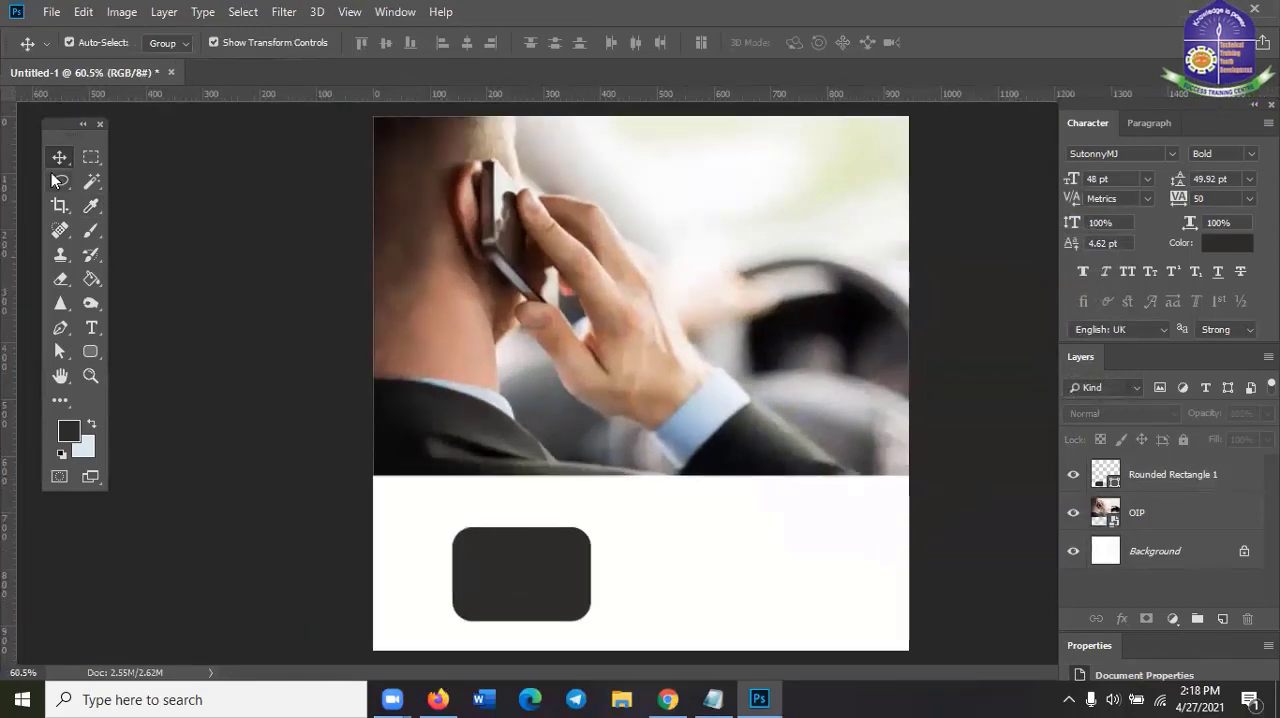
{"action": "left_click", "coordinate": [531, 583]}
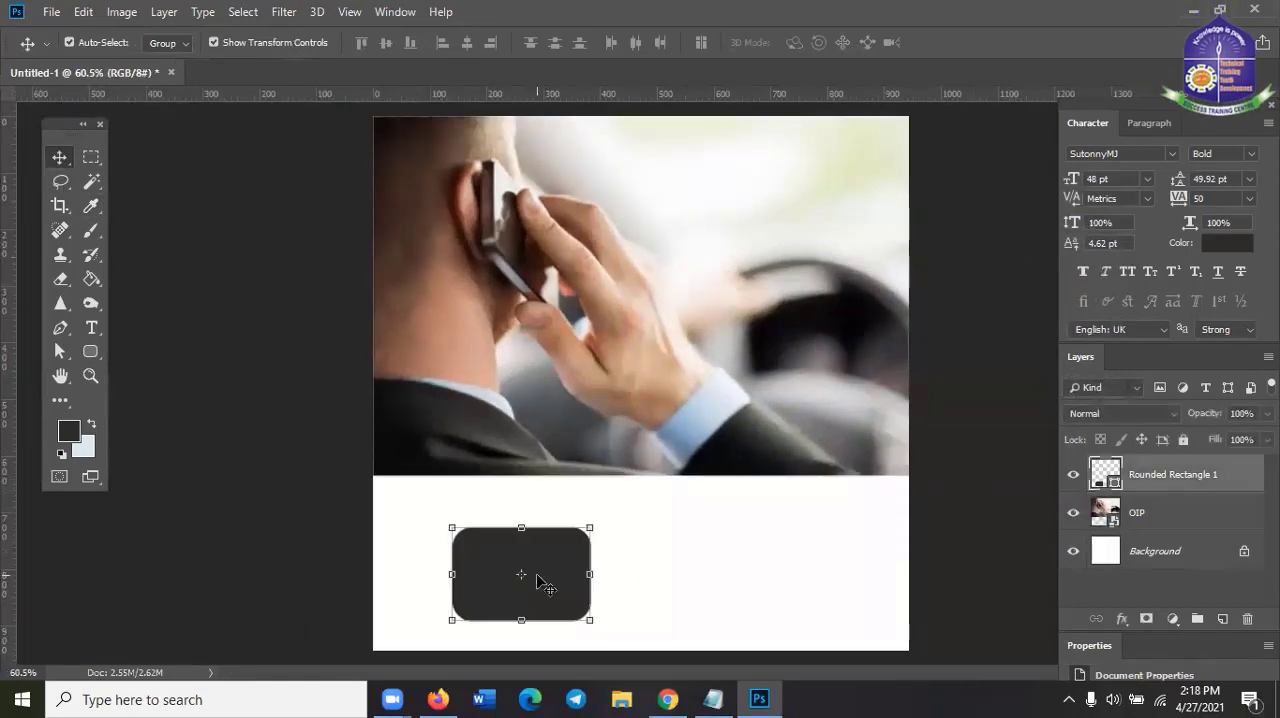
{"action": "mouse_move", "coordinate": [568, 581]}
{"action": "left_mouse_down"}
{"action": "mouse_move", "coordinate": [590, 582]}
{"action": "mouse_move", "coordinate": [569, 551]}
{"action": "mouse_move", "coordinate": [551, 595]}
{"action": "left_mouse_up"}
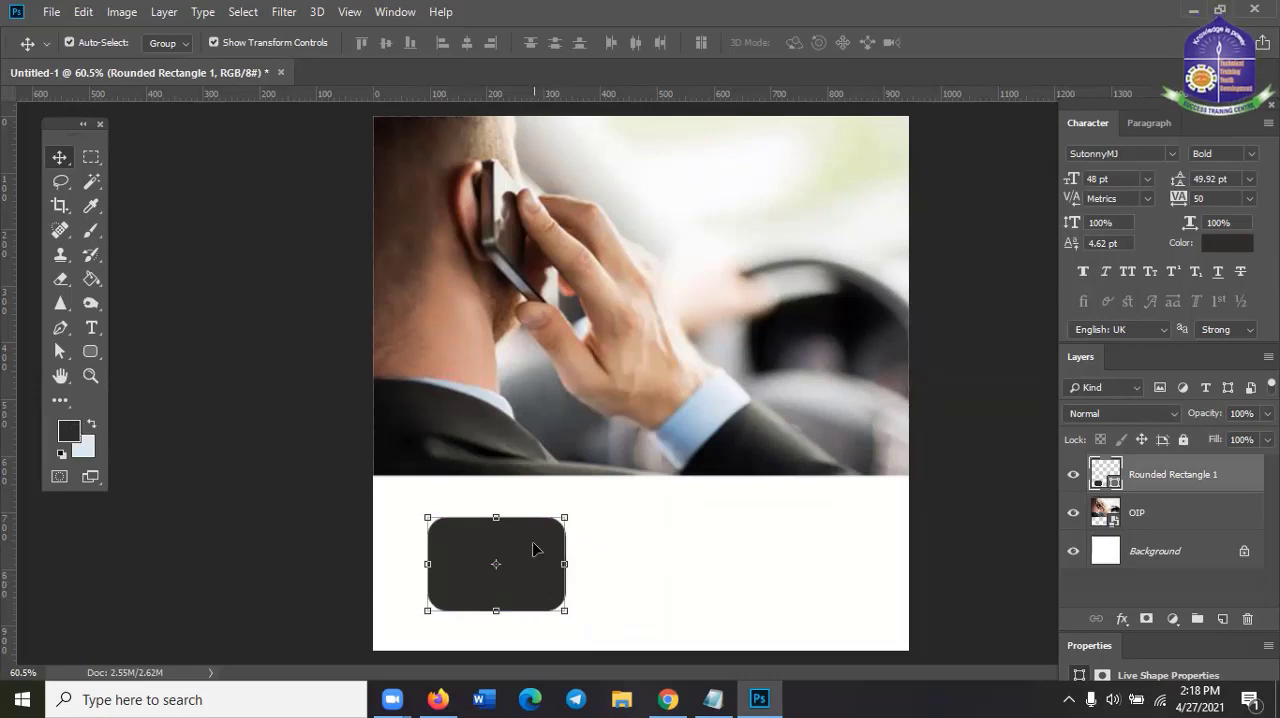
{"action": "left_click_drag", "start_coordinate": [533, 548], "coordinate": [561, 548]}
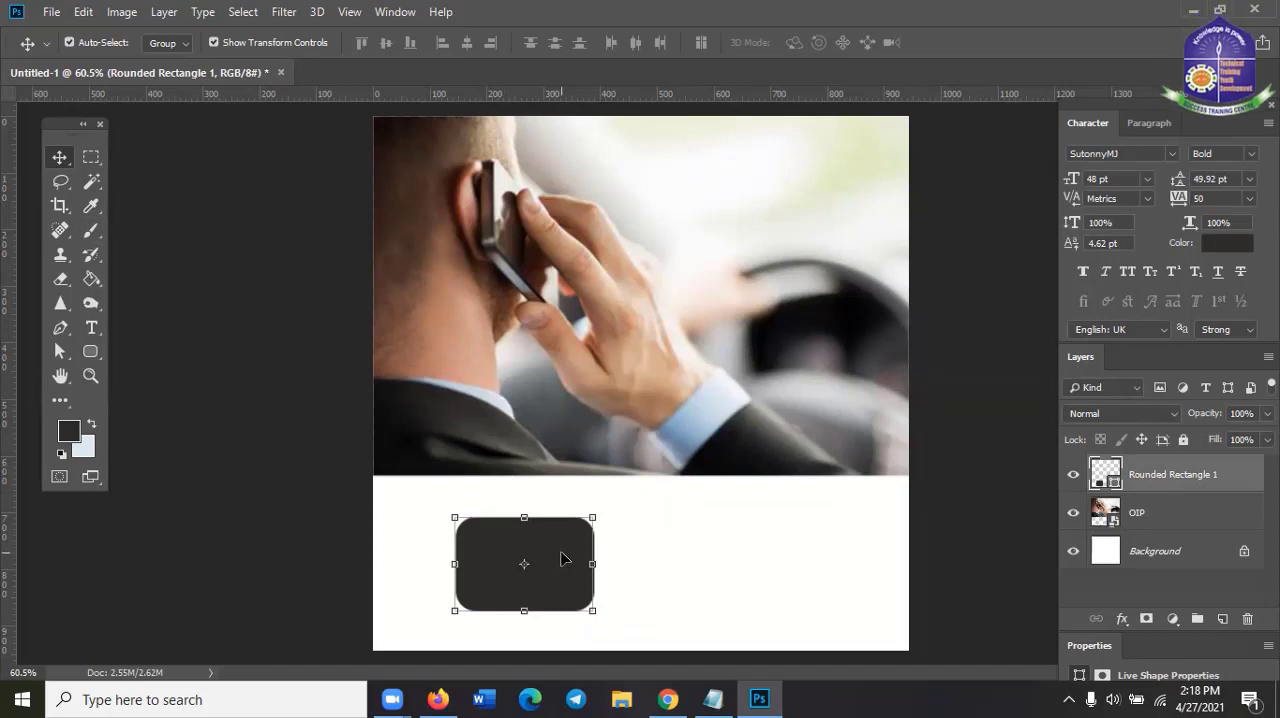
Delete the dark rounded rectangle and the OIP photo layer, keeping only the white background
{"action": "key", "text": "Delete"}
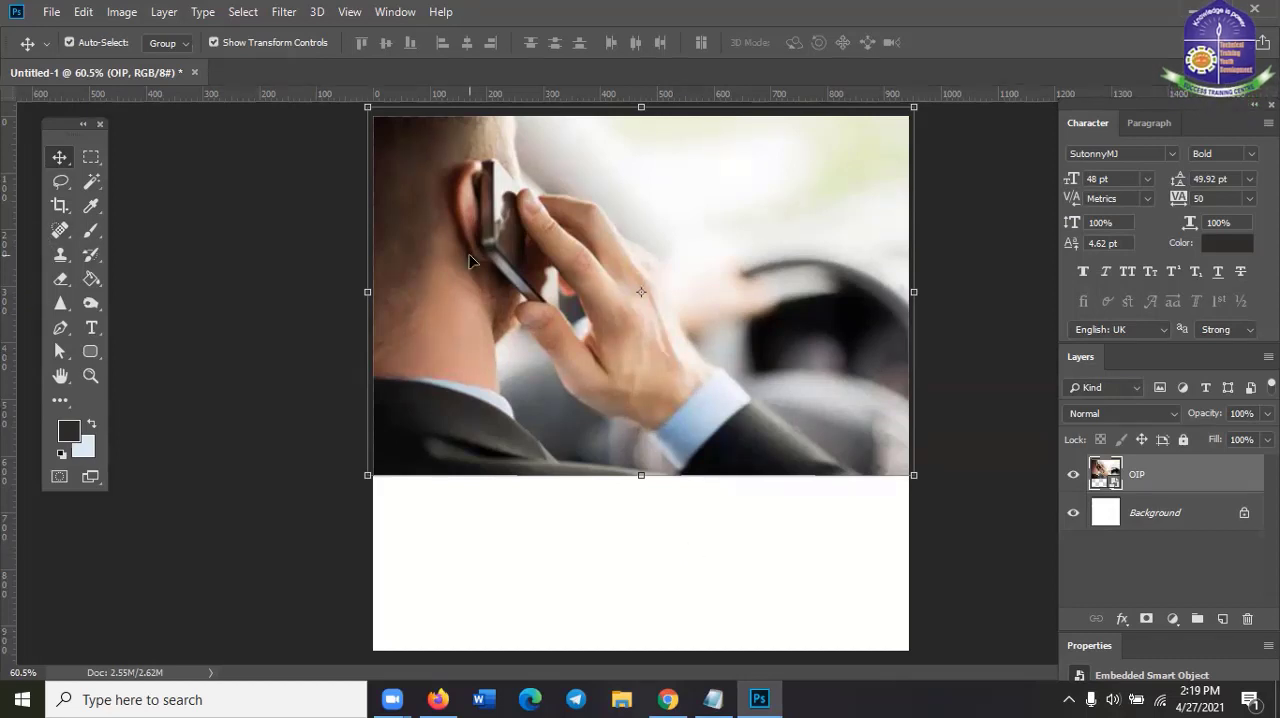
{"action": "key", "text": "Delete"}
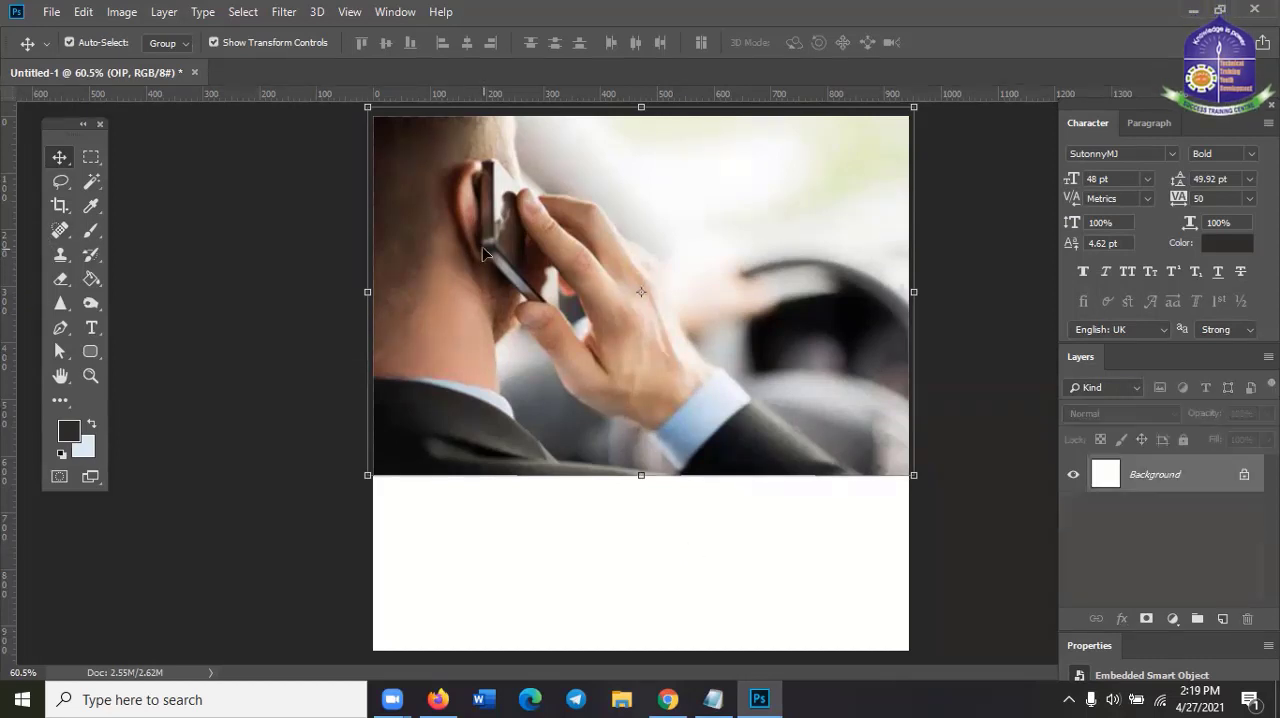
{"action": "left_click", "coordinate": [52, 12]}
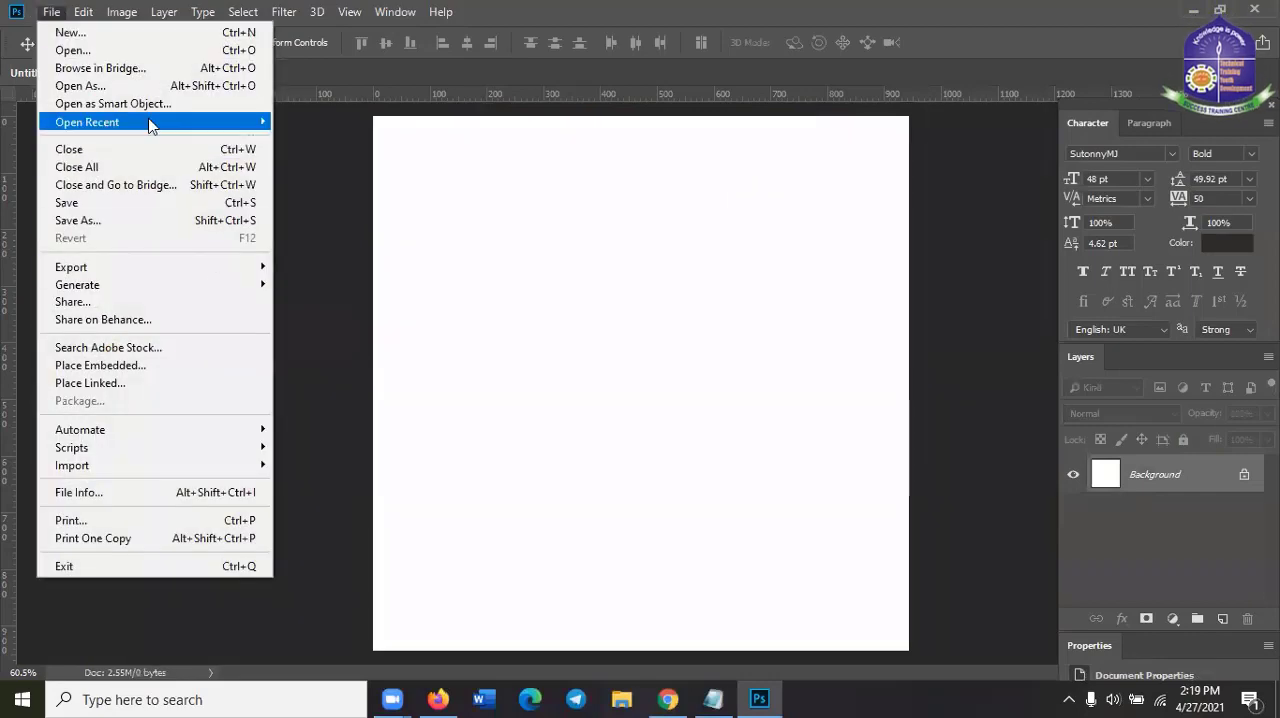
{"action": "mouse_move", "coordinate": [100, 122]}
{"action": "left_click", "coordinate": [786, 257]}
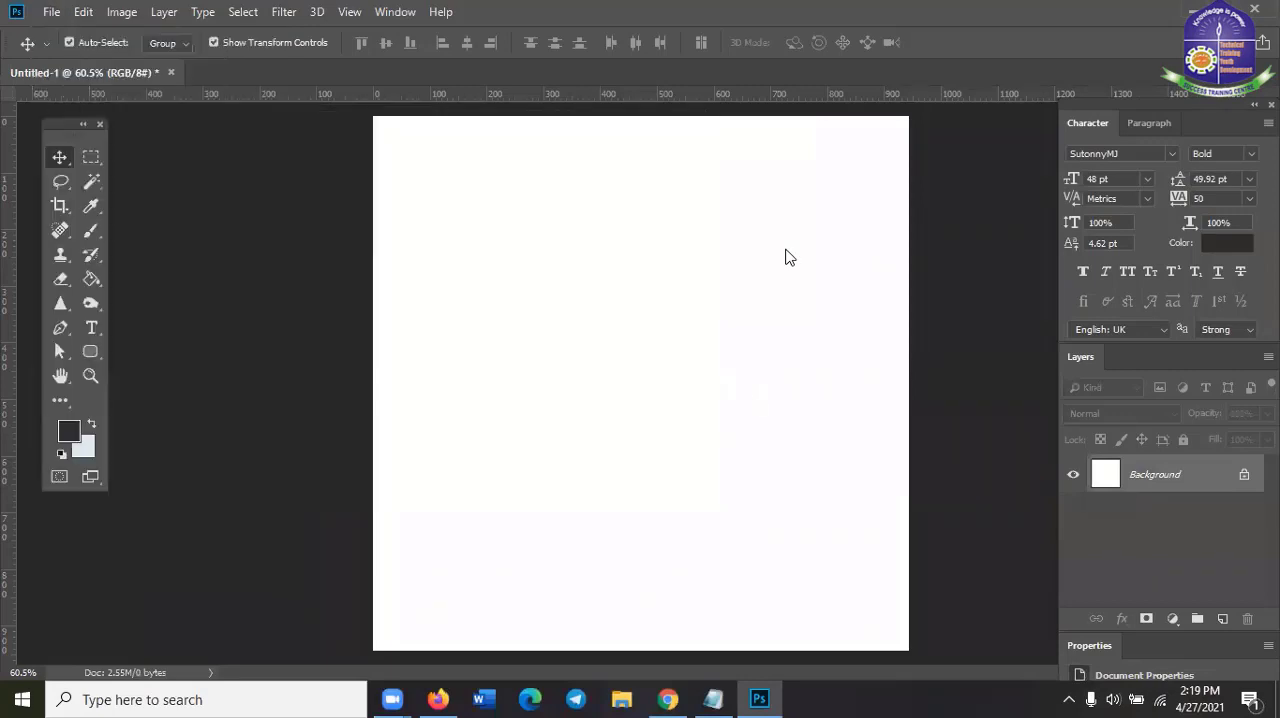
Switch to Firefox and open google.com in a new tab
{"action": "left_click", "coordinate": [435, 697]}
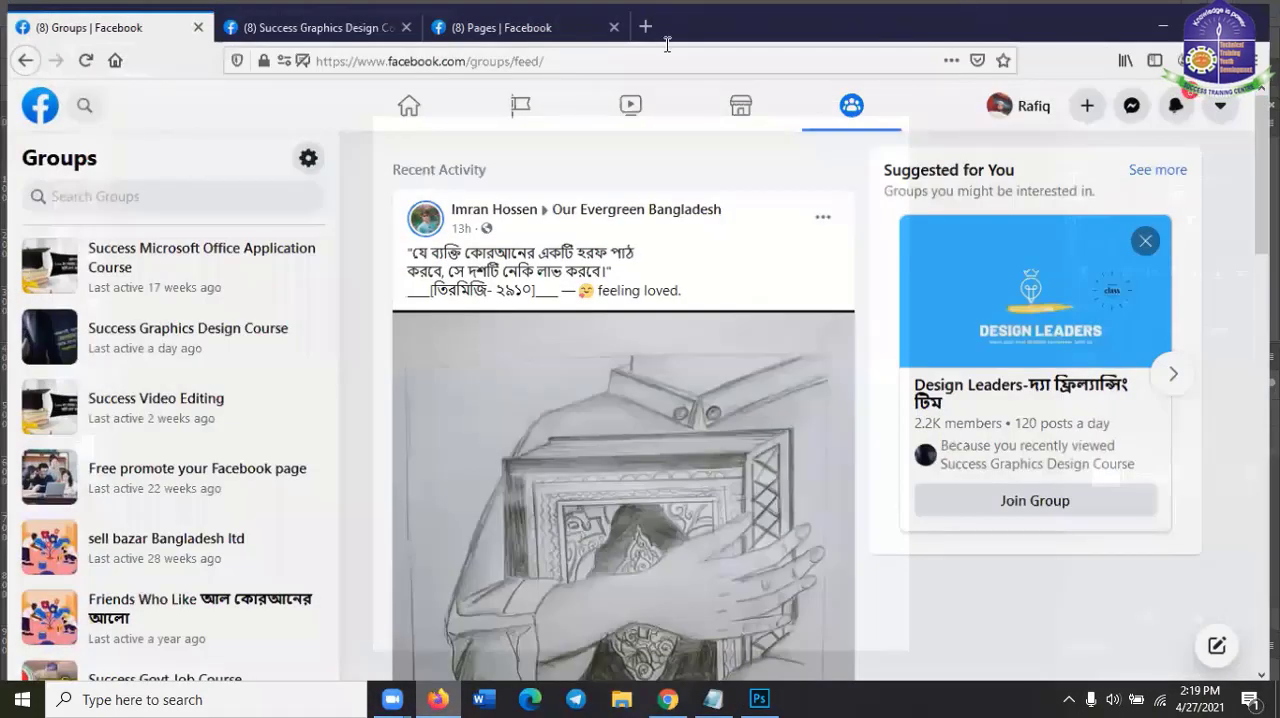
{"action": "key", "text": "ctrl+t"}
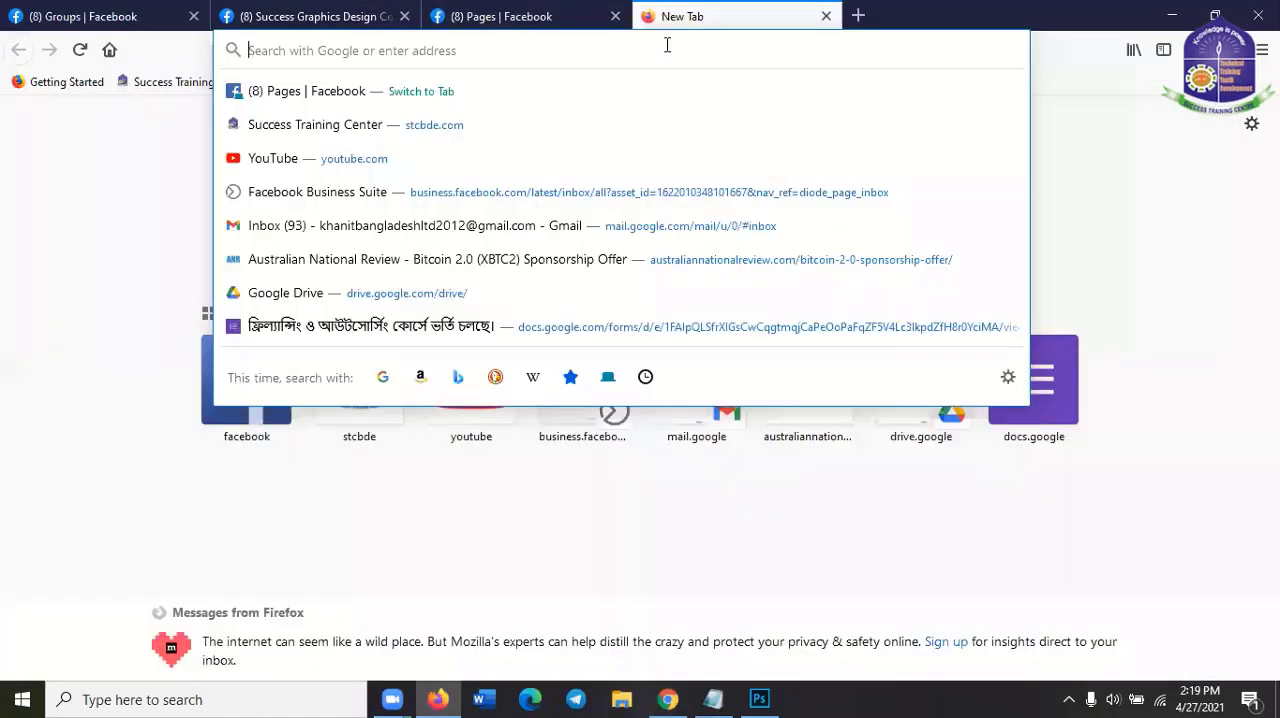
{"action": "type", "text": "google.com/"}
{"action": "key", "text": "Return"}
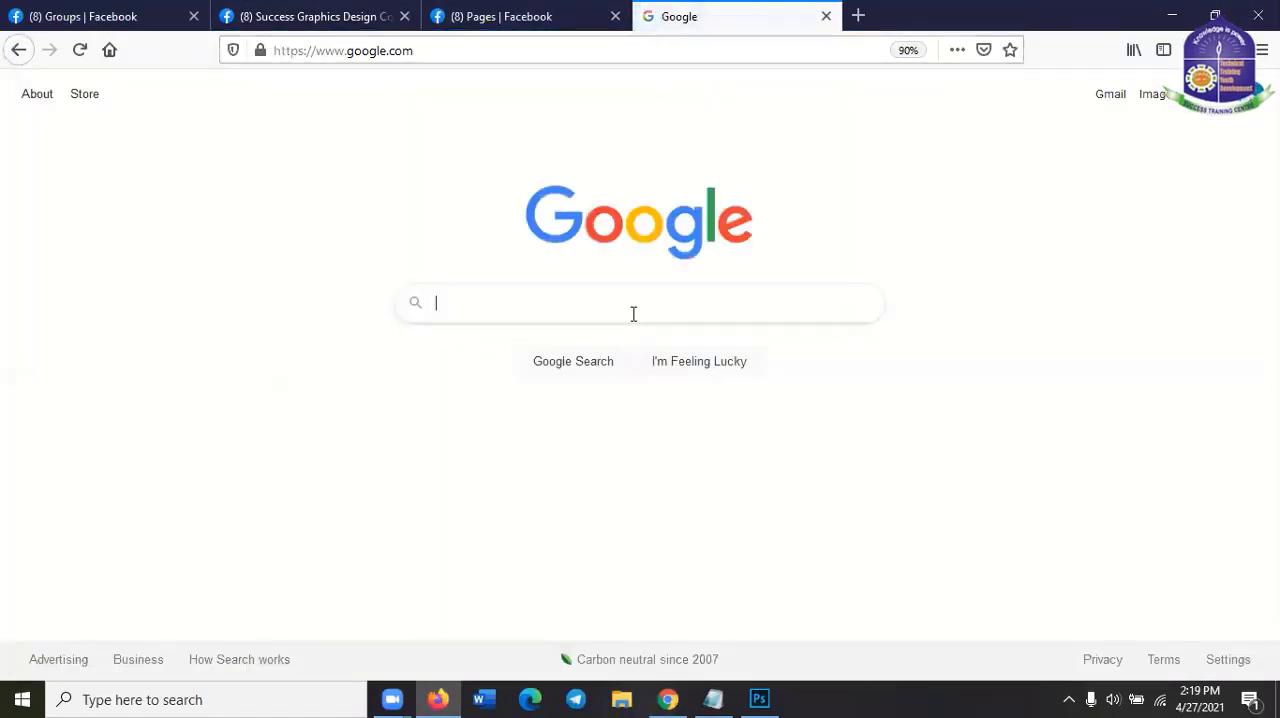
Search Google for "white shirt with spots" and look through the first results
{"action": "left_click", "coordinate": [633, 314]}
{"action": "type", "text": "white "}
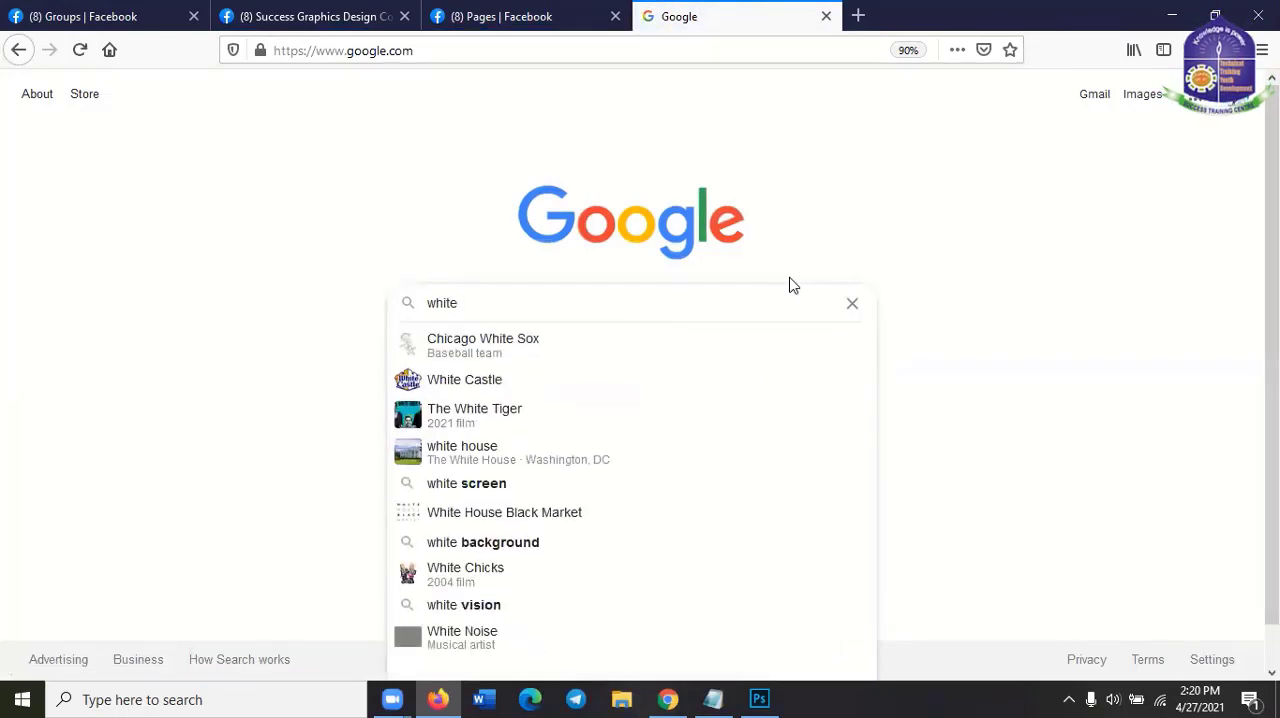
{"action": "type", "text": "c"}
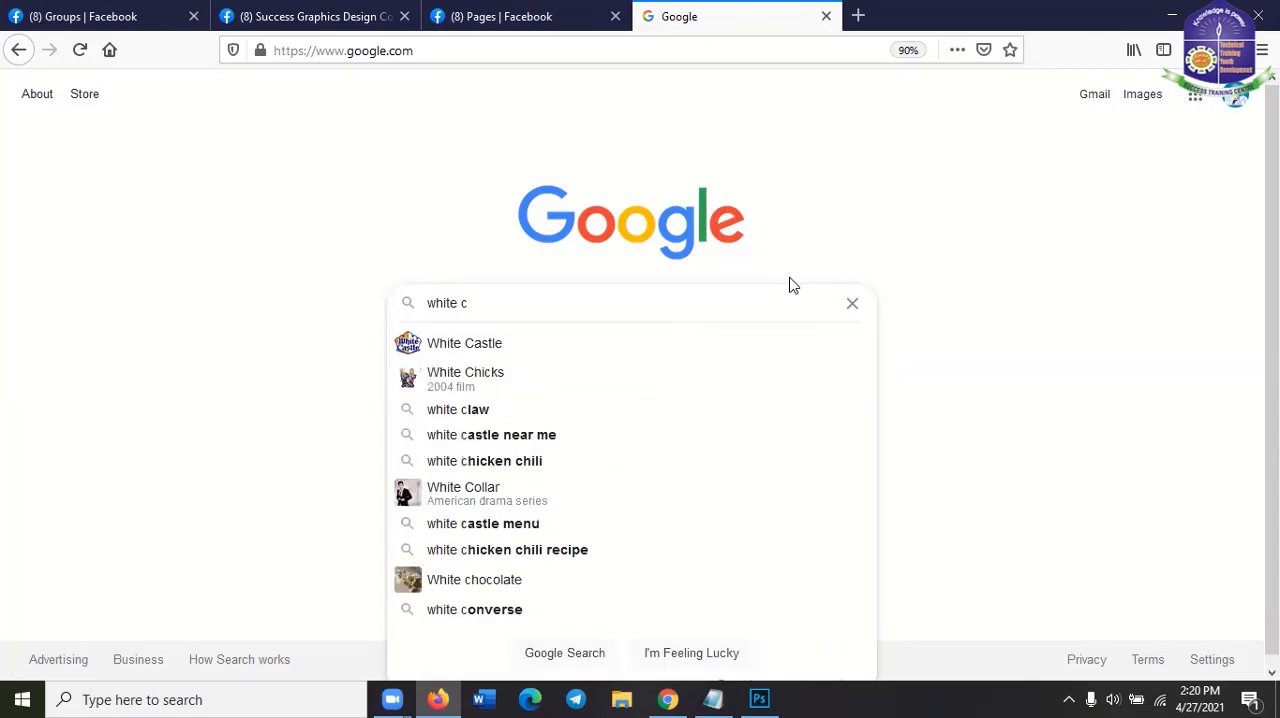
{"action": "key", "text": "BackSpace"}
{"action": "type", "text": "shirt"}
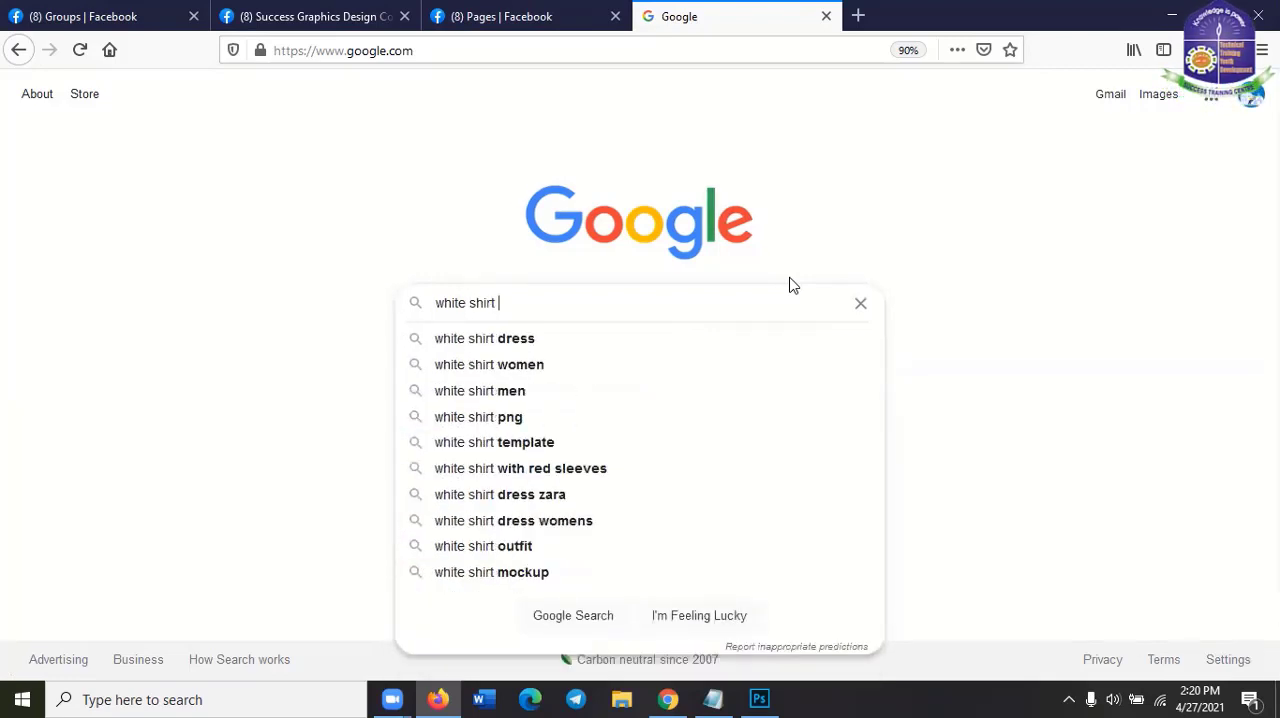
{"action": "type", "text": " with"}
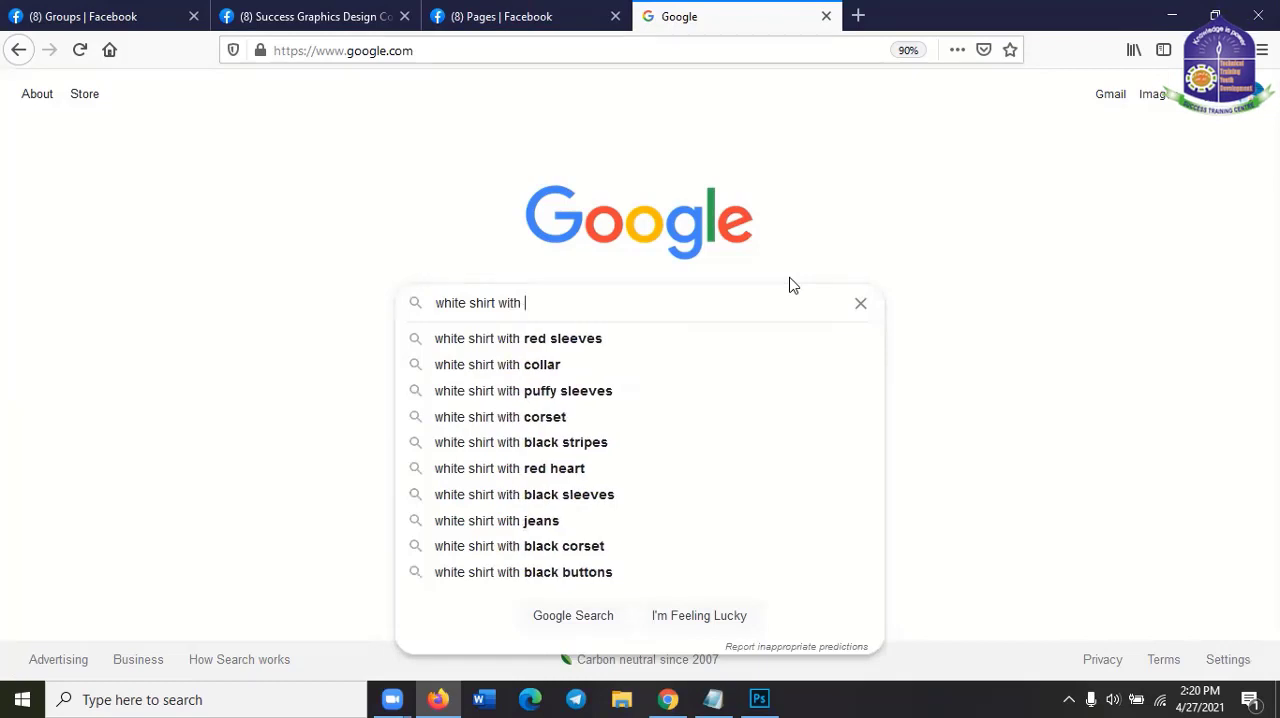
{"action": "type", "text": " spot"}
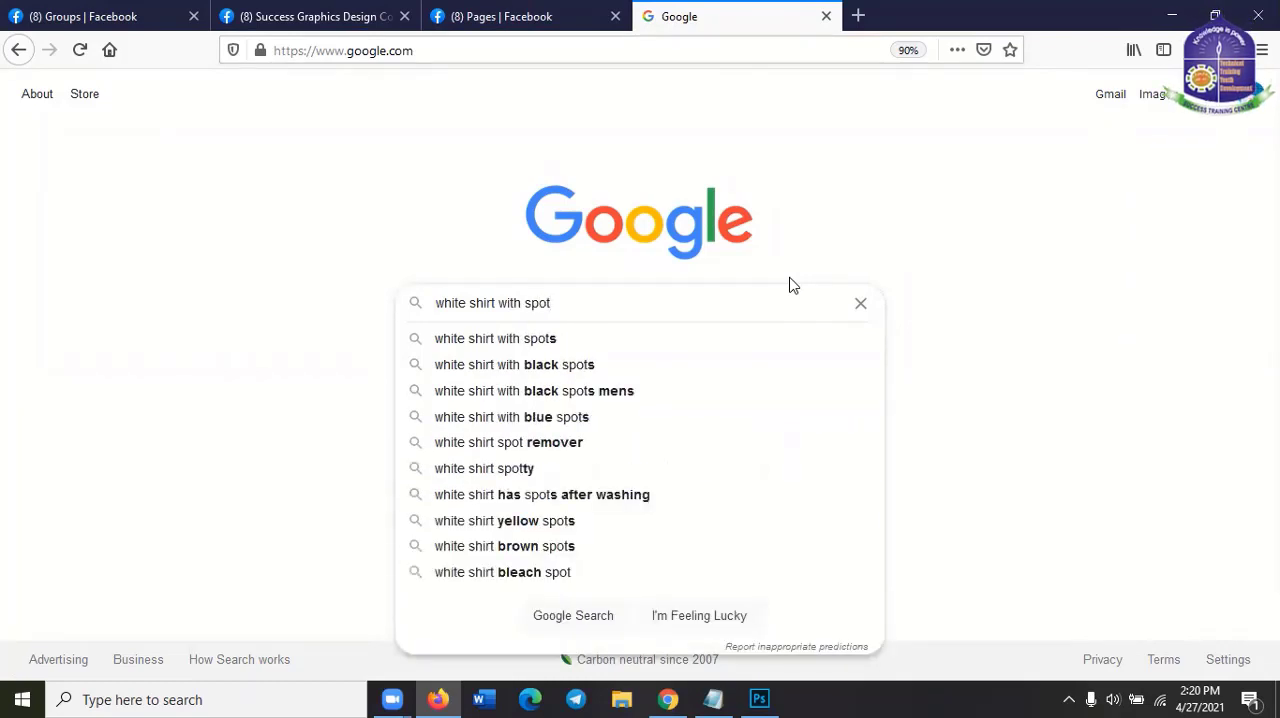
{"action": "type", "text": "s"}
{"action": "key", "text": "Return"}
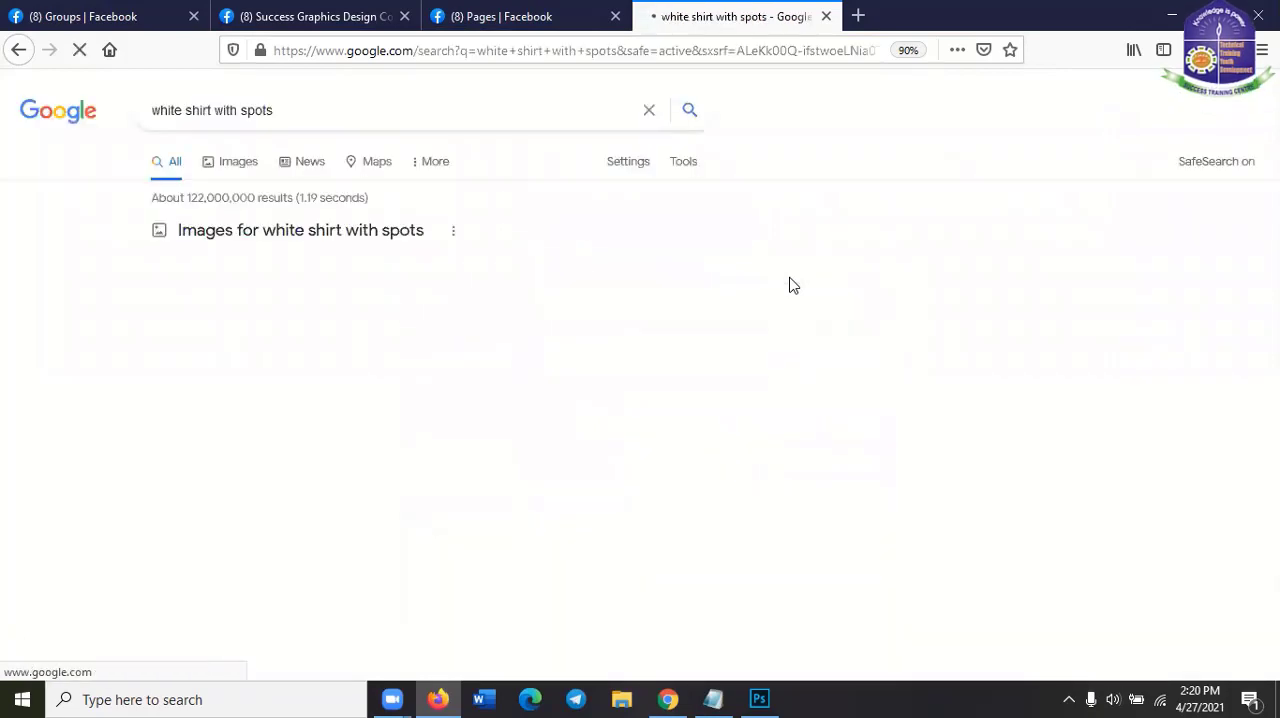
{"action": "scroll", "coordinate": [683, 496], "scroll_direction": "down", "scroll_amount": 2}
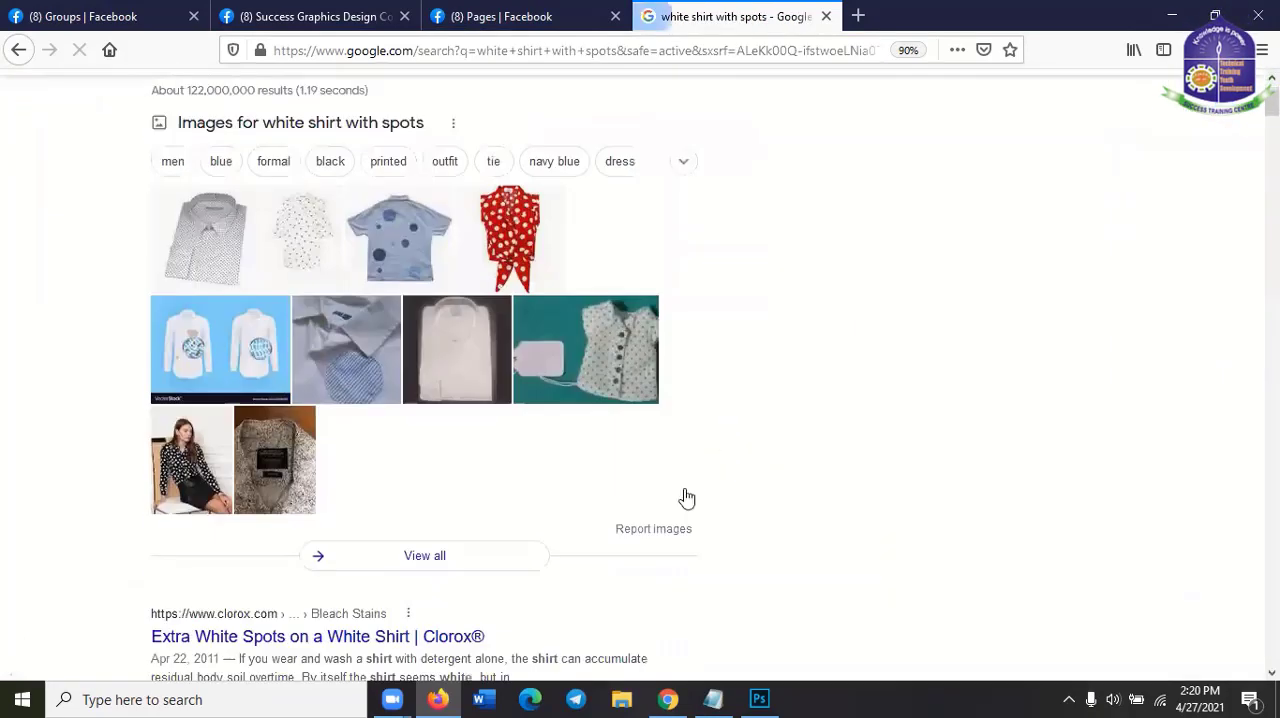
{"action": "scroll", "coordinate": [683, 494], "scroll_direction": "up", "scroll_amount": 2}
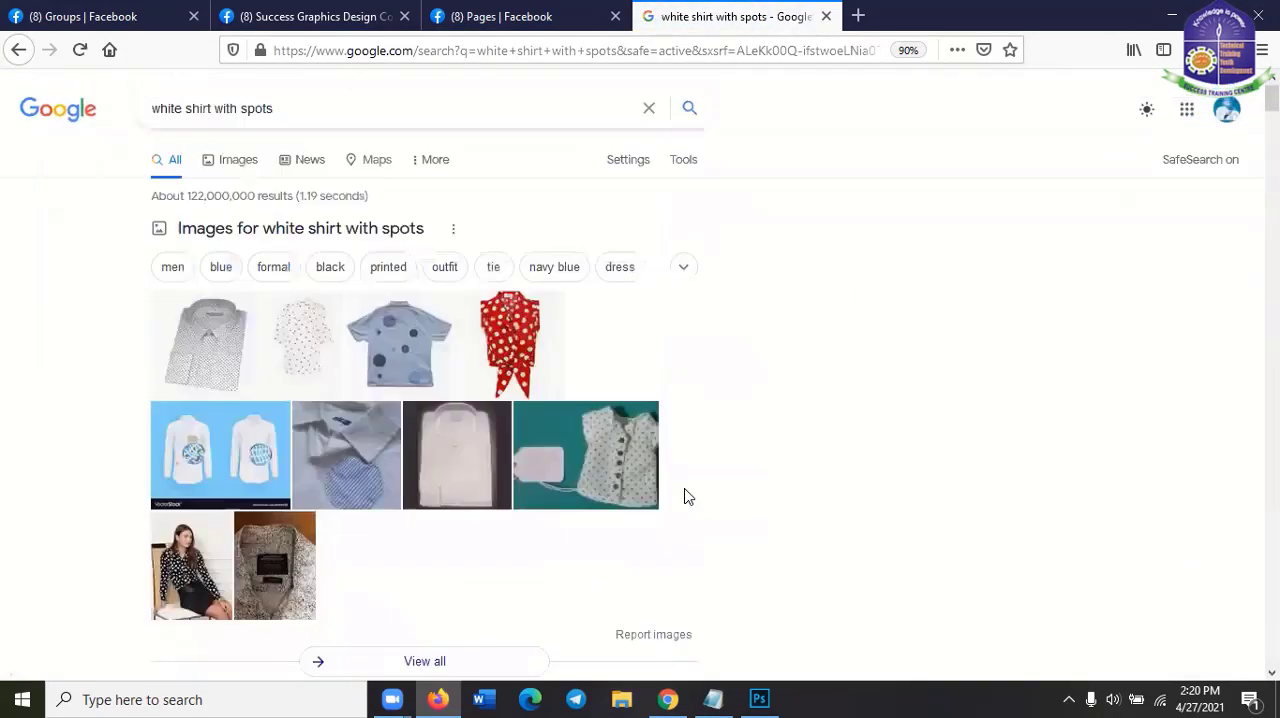
Change the search term to "white shirt with dirts" and run the search
{"action": "left_click", "coordinate": [245, 110]}
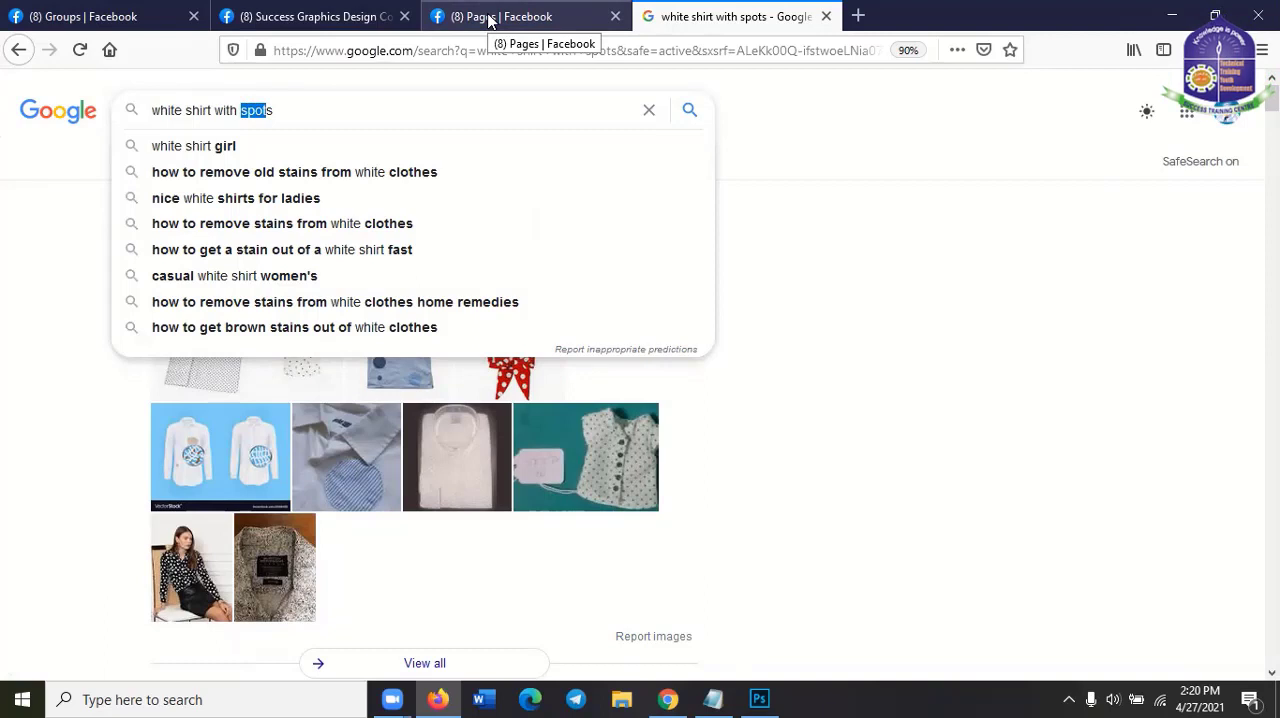
{"action": "key", "text": "Left"}
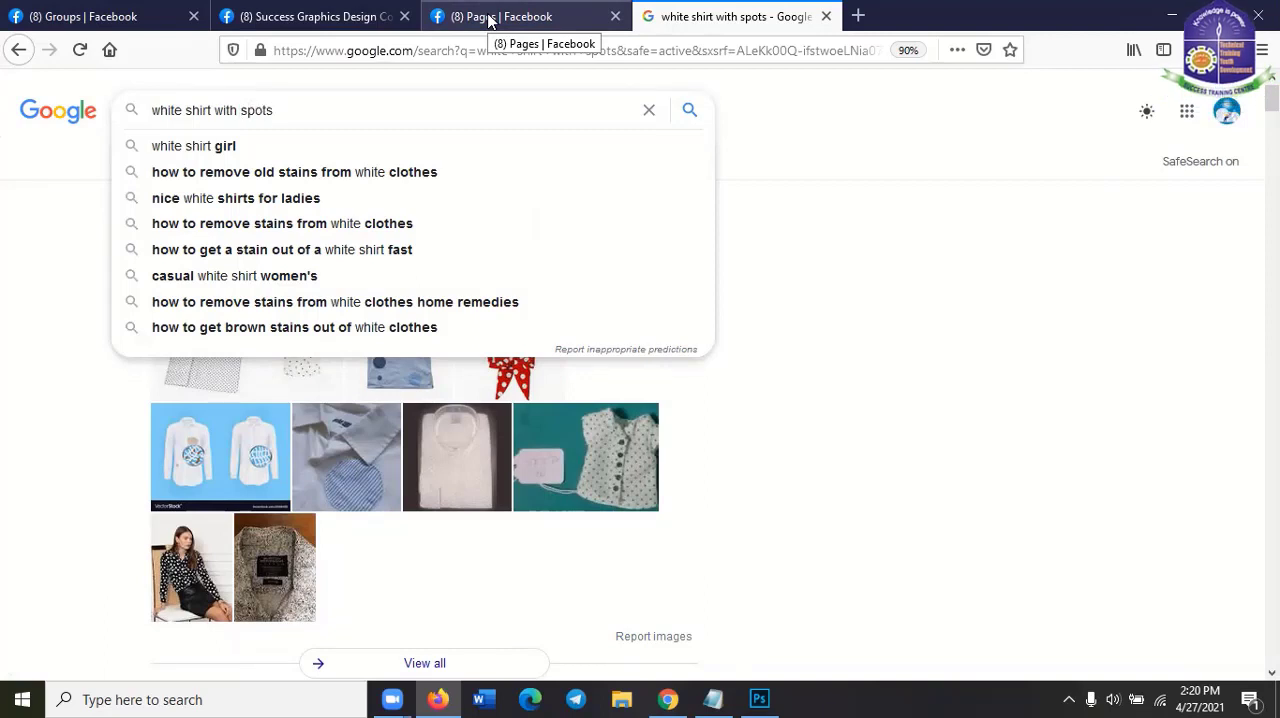
{"action": "key", "text": "BackSpace"}
{"action": "key", "text": "BackSpace"}
{"action": "key", "text": "BackSpace"}
{"action": "key", "text": "BackSpace"}
{"action": "key", "text": "BackSpace"}
{"action": "type", "text": "d"}
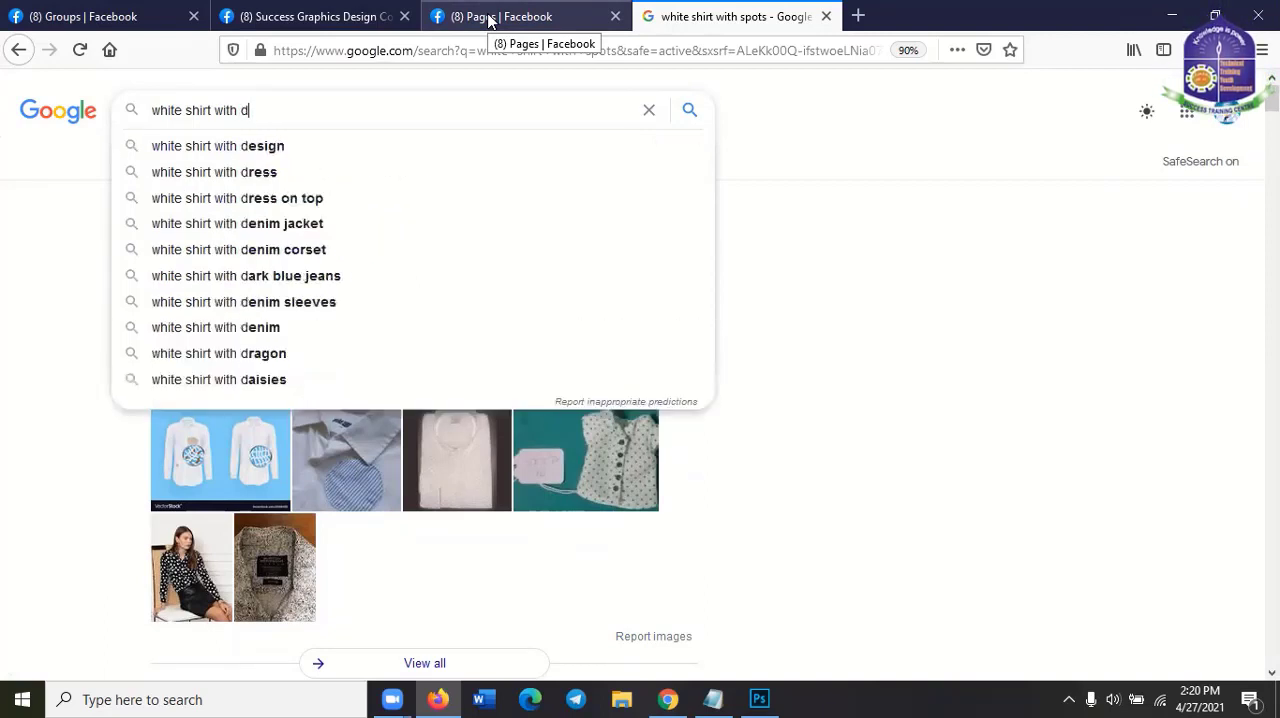
{"action": "type", "text": "irts"}
{"action": "key", "text": "Return"}
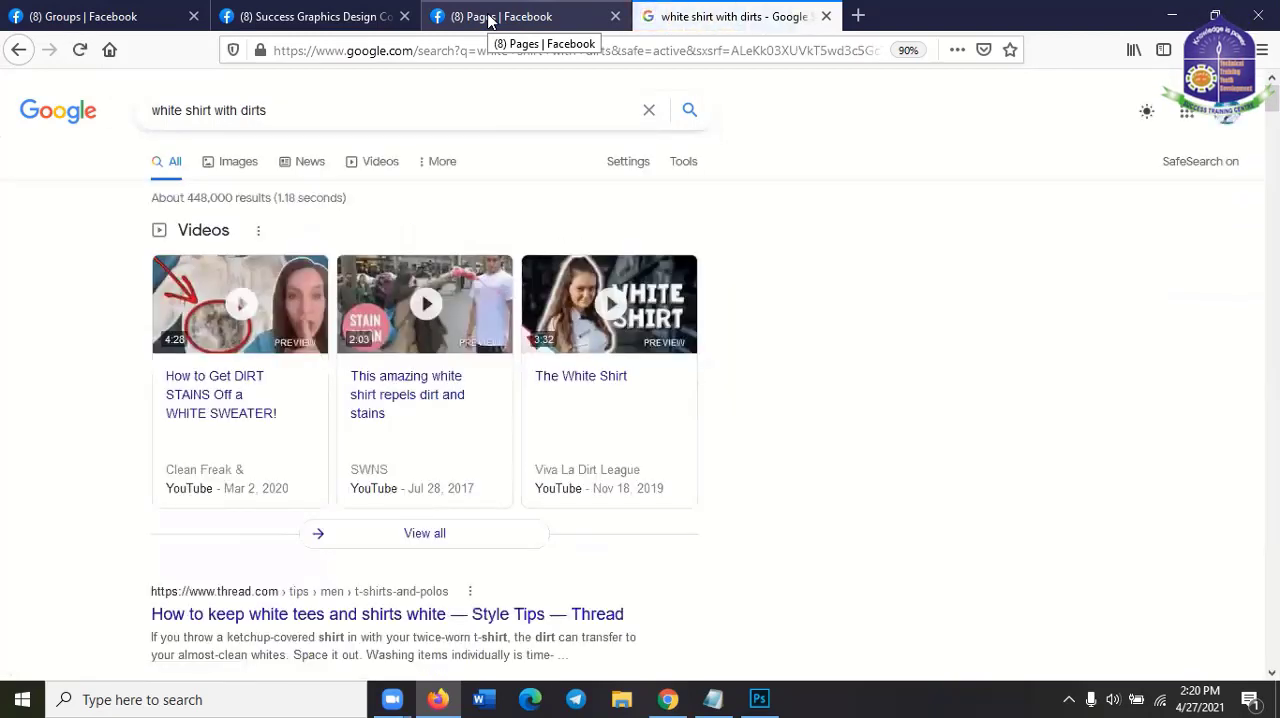
Show the image results for "white shirt with dirts" and browse them for a suitable stained shirt
{"action": "left_click", "coordinate": [232, 164]}
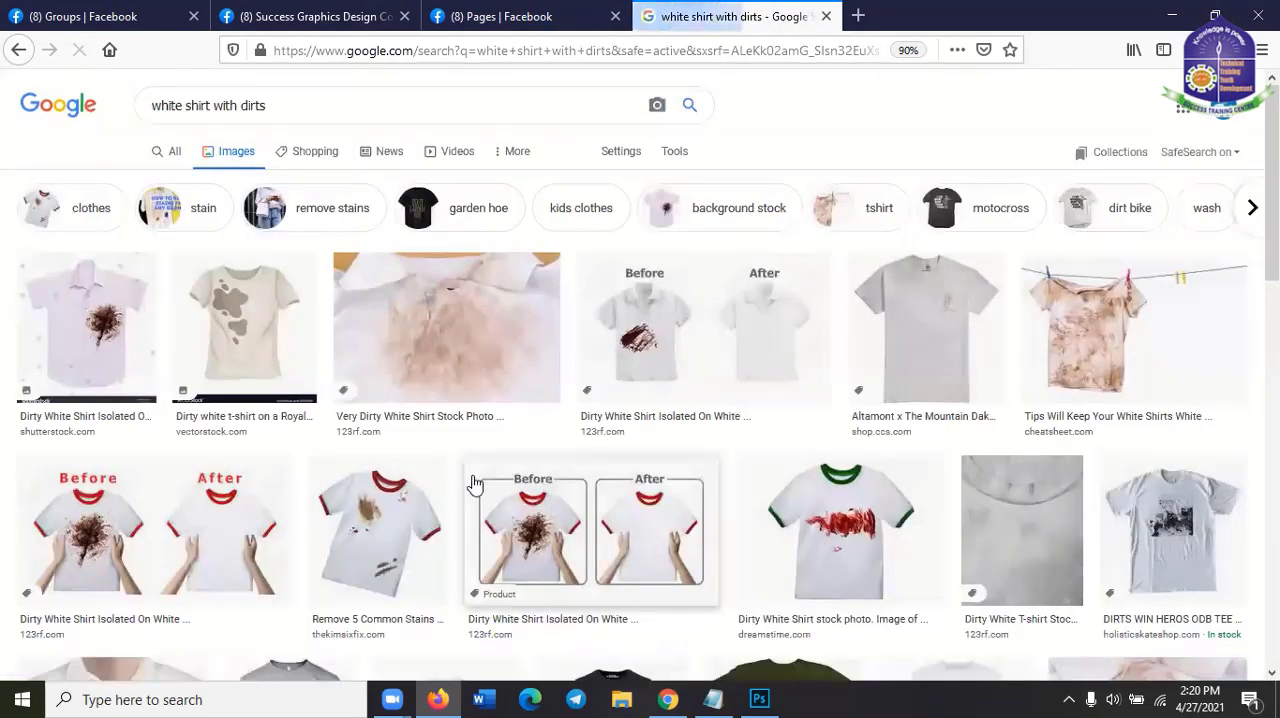
{"action": "scroll", "coordinate": [450, 485], "scroll_direction": "down", "scroll_amount": 3}
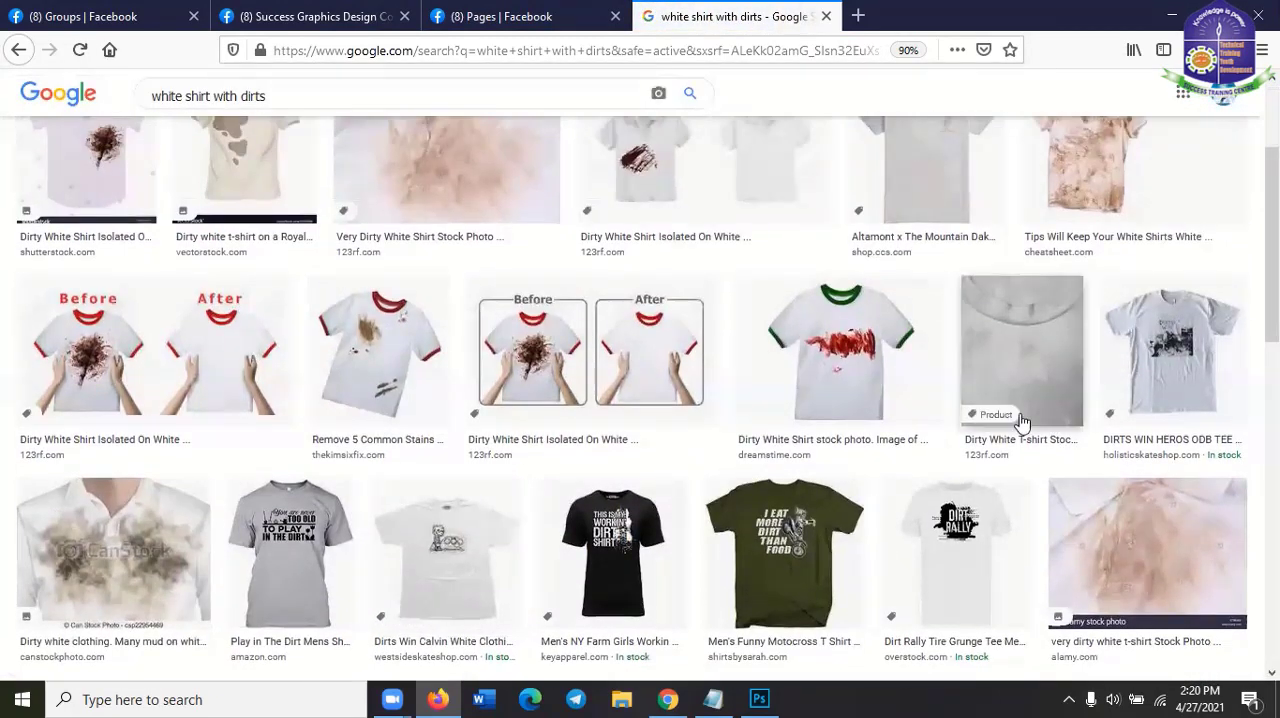
{"action": "scroll", "coordinate": [995, 472], "scroll_direction": "down", "scroll_amount": 2}
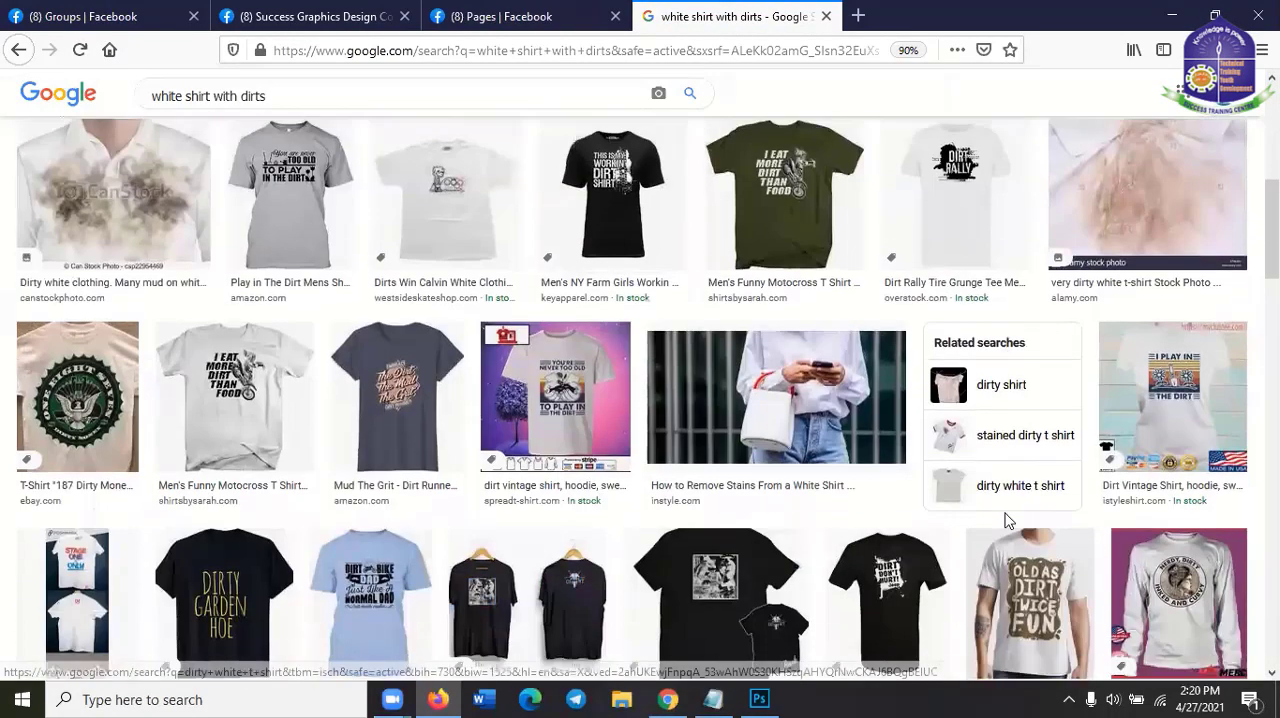
{"action": "scroll", "coordinate": [1000, 524], "scroll_direction": "down", "scroll_amount": 2}
{"action": "scroll", "coordinate": [727, 491], "scroll_direction": "down", "scroll_amount": 2}
{"action": "scroll", "coordinate": [727, 491], "scroll_direction": "down", "scroll_amount": 3}
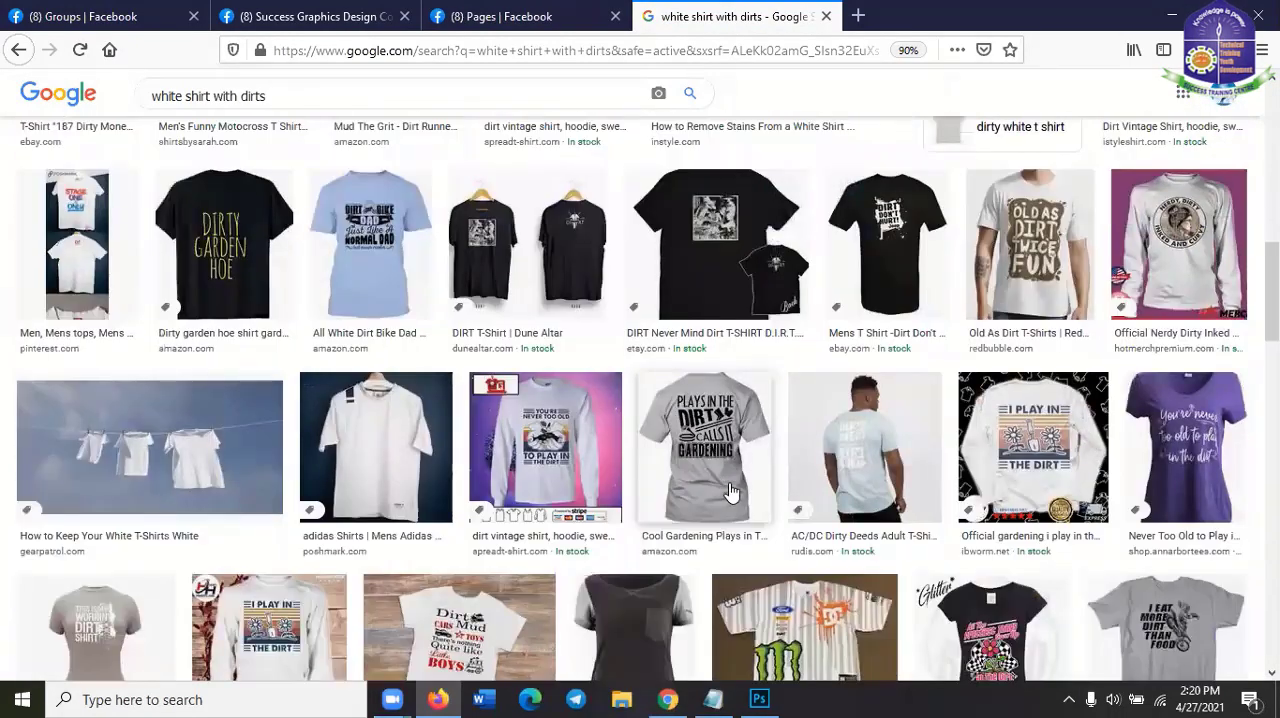
{"action": "scroll", "coordinate": [322, 90], "scroll_direction": "up", "scroll_amount": 7}
Refine the image search to "white shirt with dirt spot" and open the preview of the white polo with the orange stain
{"action": "left_click", "coordinate": [320, 90]}
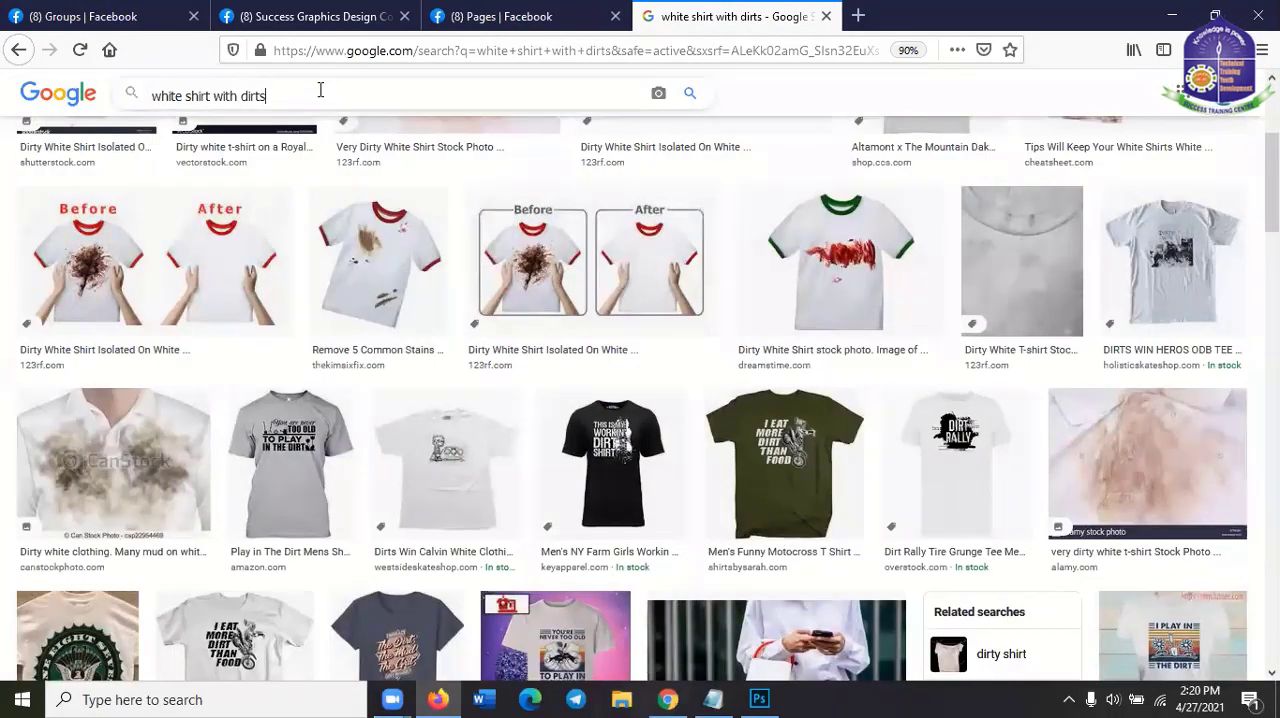
{"action": "type", "text": "spot"}
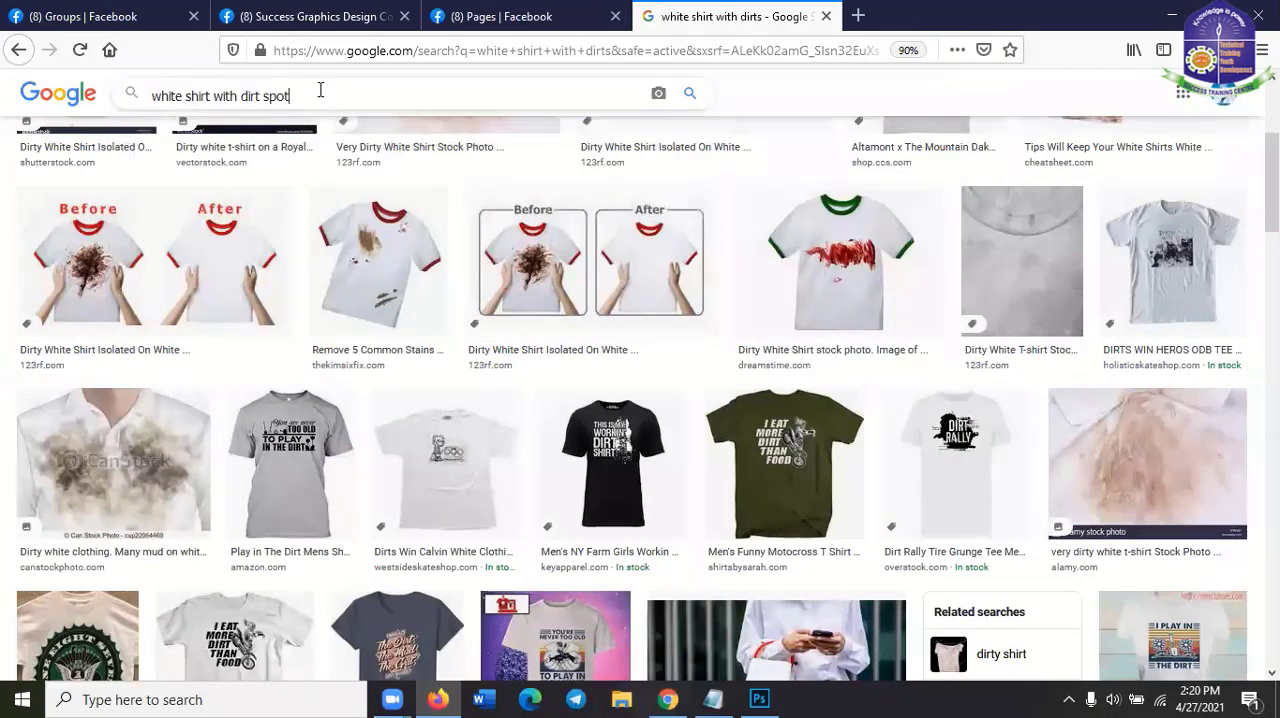
{"action": "key", "text": "Return"}
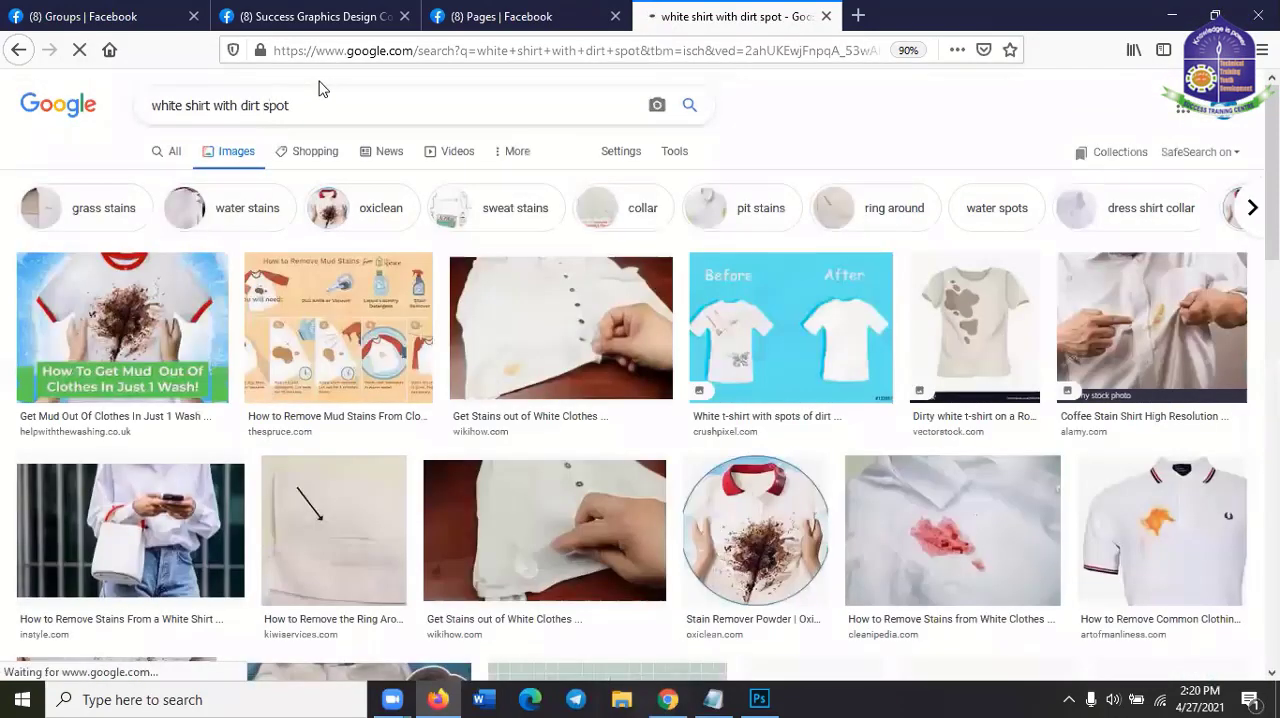
{"action": "scroll", "coordinate": [391, 443], "scroll_direction": "down", "scroll_amount": 2}
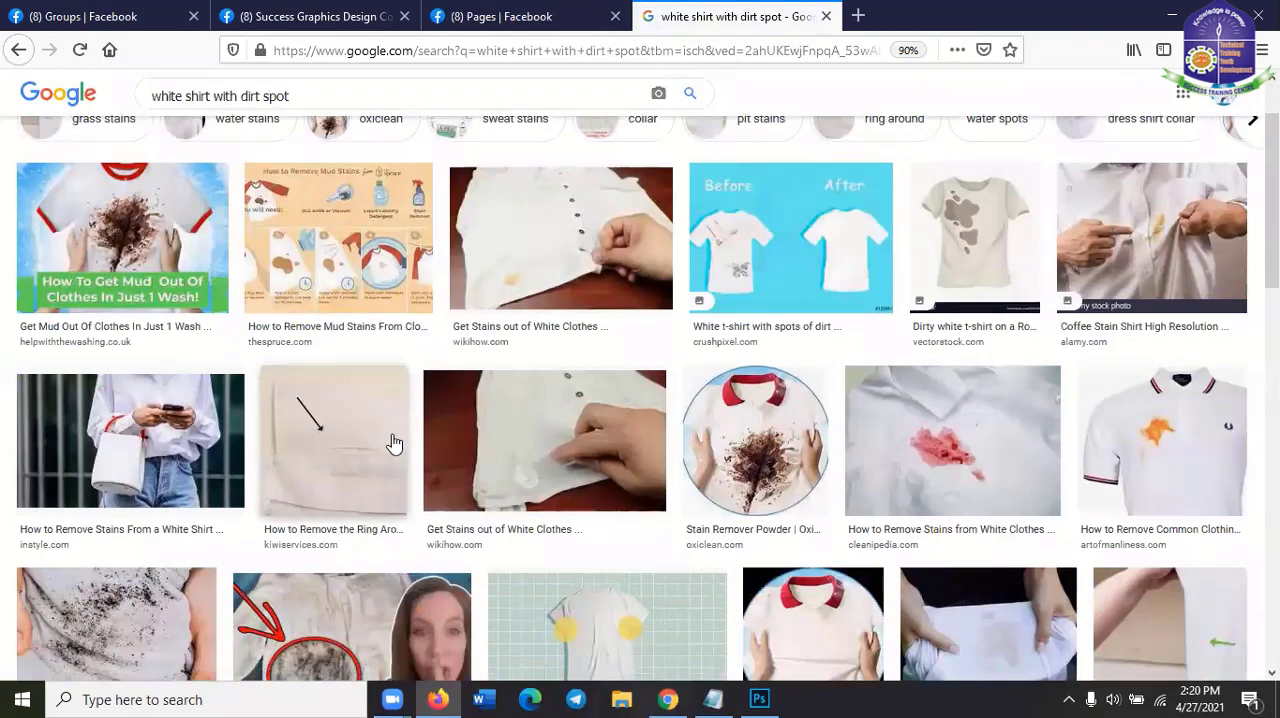
{"action": "left_click", "coordinate": [1200, 450]}
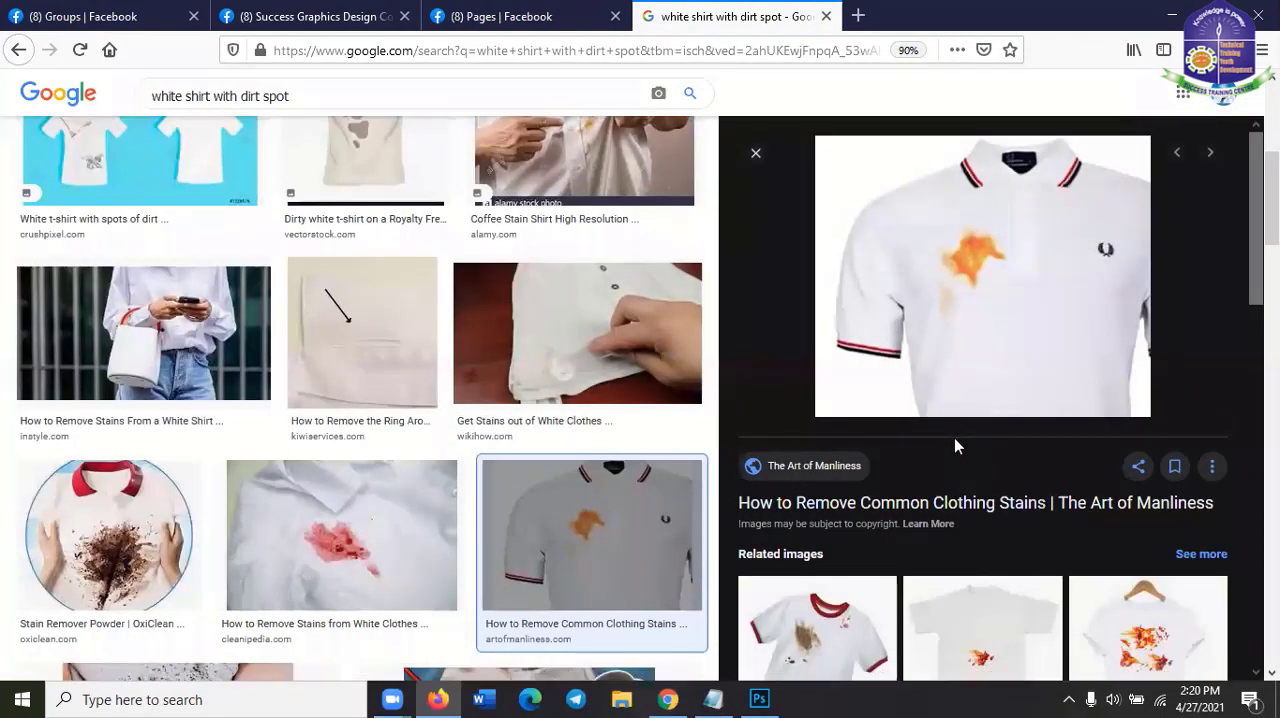
Copy the previewed image of the orange-stained white polo shirt to the clipboard
{"action": "right_click", "coordinate": [1009, 264]}
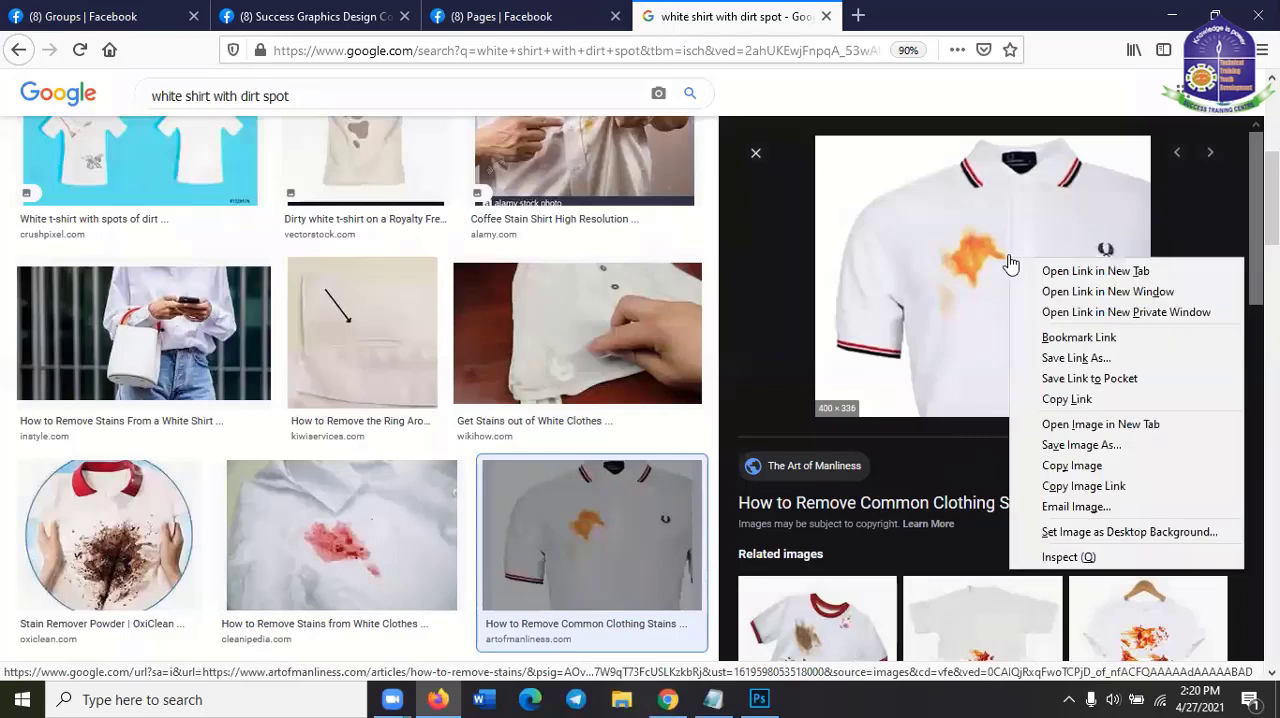
{"action": "left_click", "coordinate": [1087, 468]}
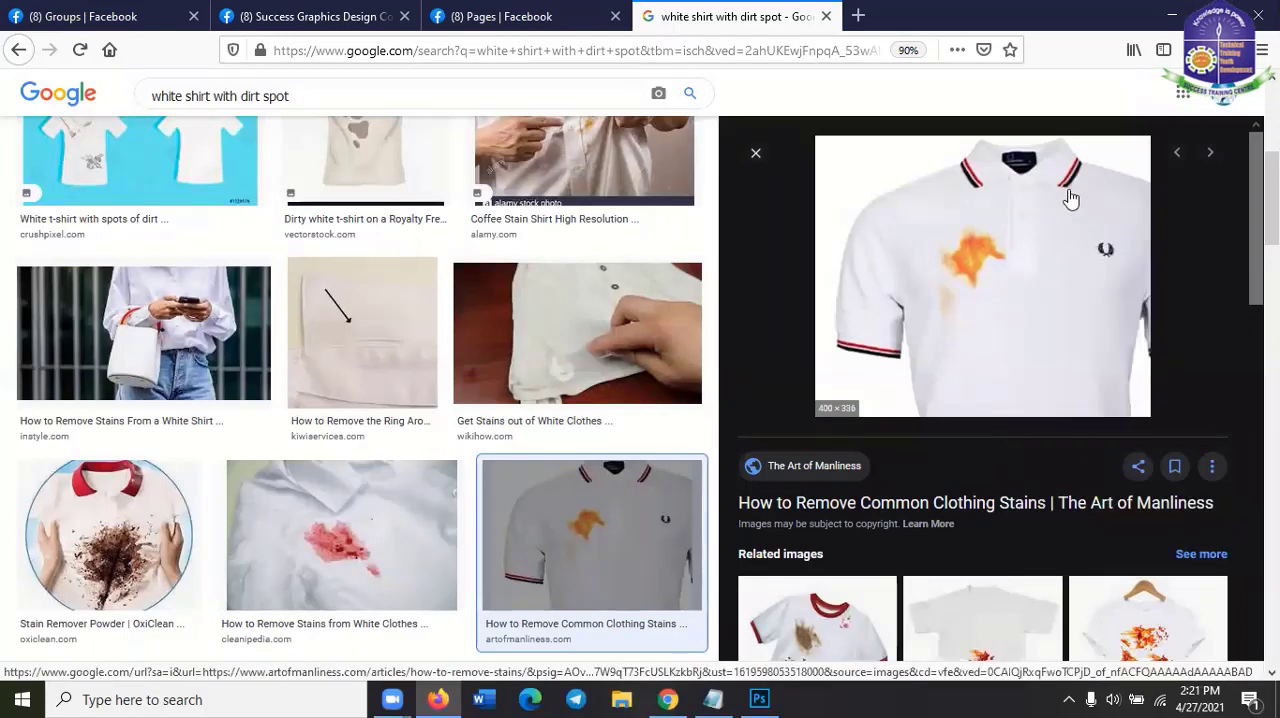
{"action": "right_click", "coordinate": [990, 219]}
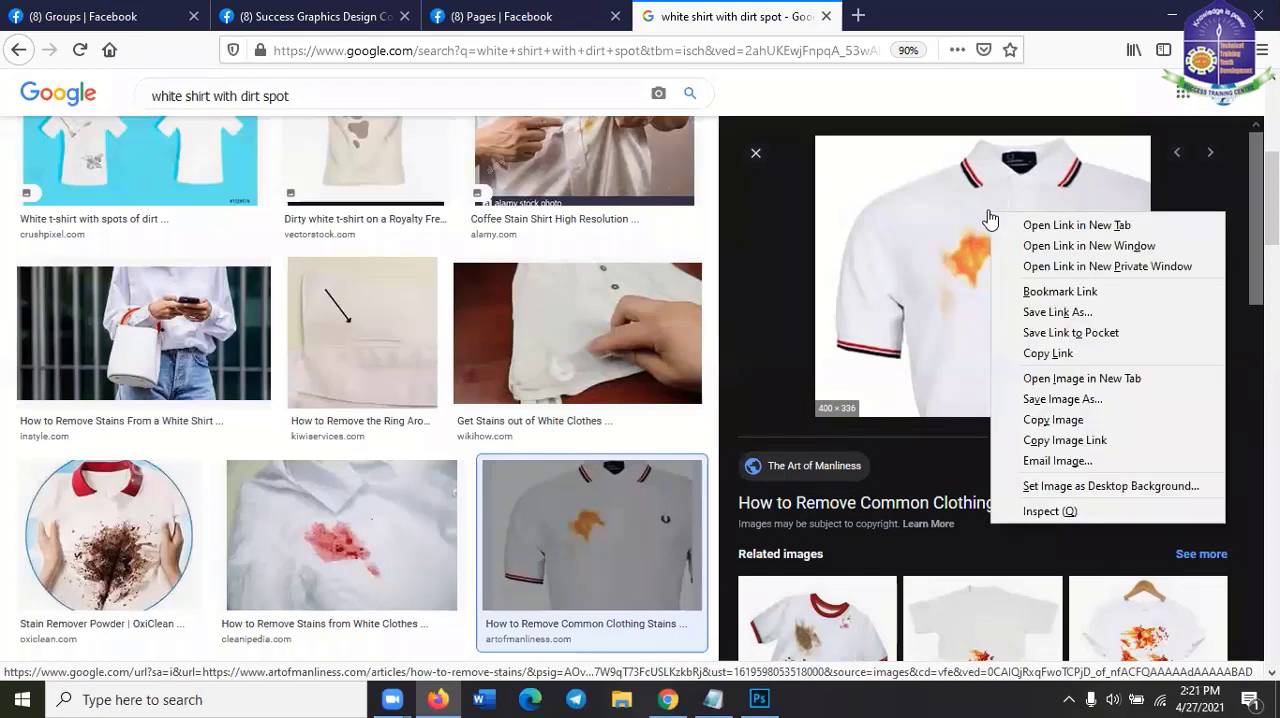
{"action": "left_click", "coordinate": [1091, 419]}
Switch to Photoshop, paste the shirt image onto the white canvas, scale it up from its centre to about 638 × 536 px and deselect it
{"action": "key", "text": "alt+Tab"}
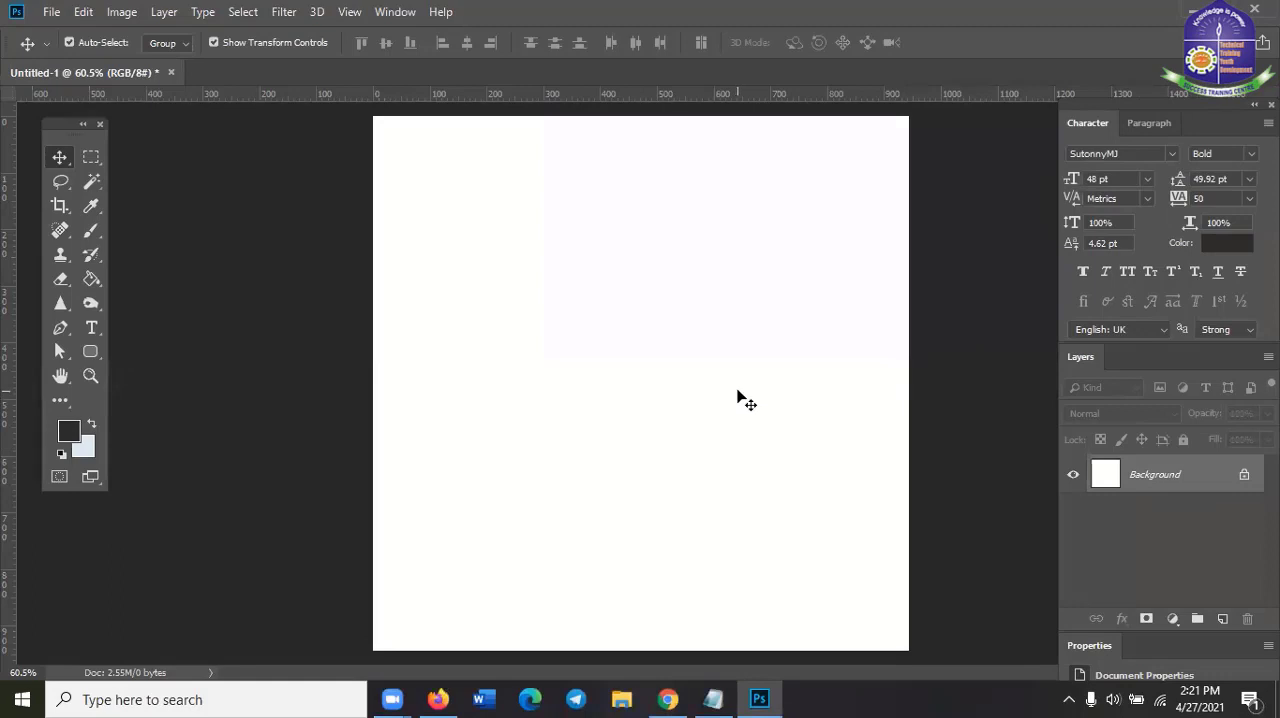
{"action": "key", "text": "ctrl+v"}
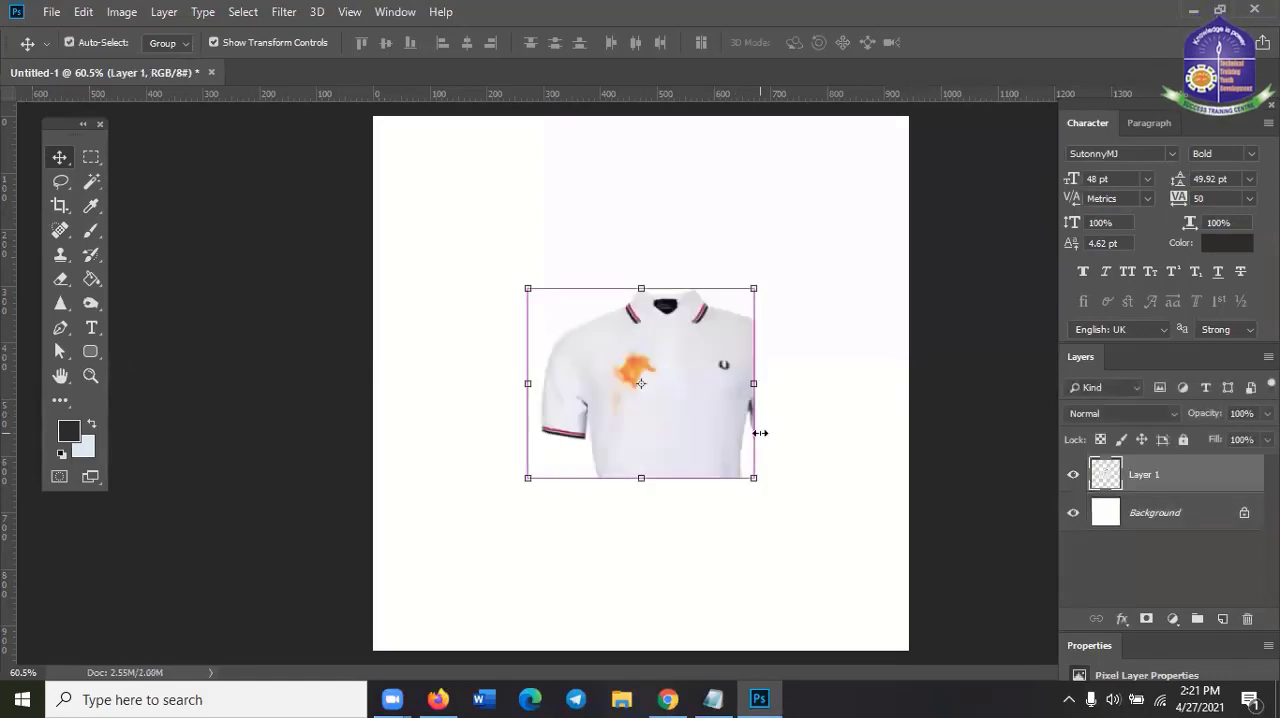
{"action": "left_click_drag", "start_coordinate": [757, 290], "coordinate": [840, 251]}
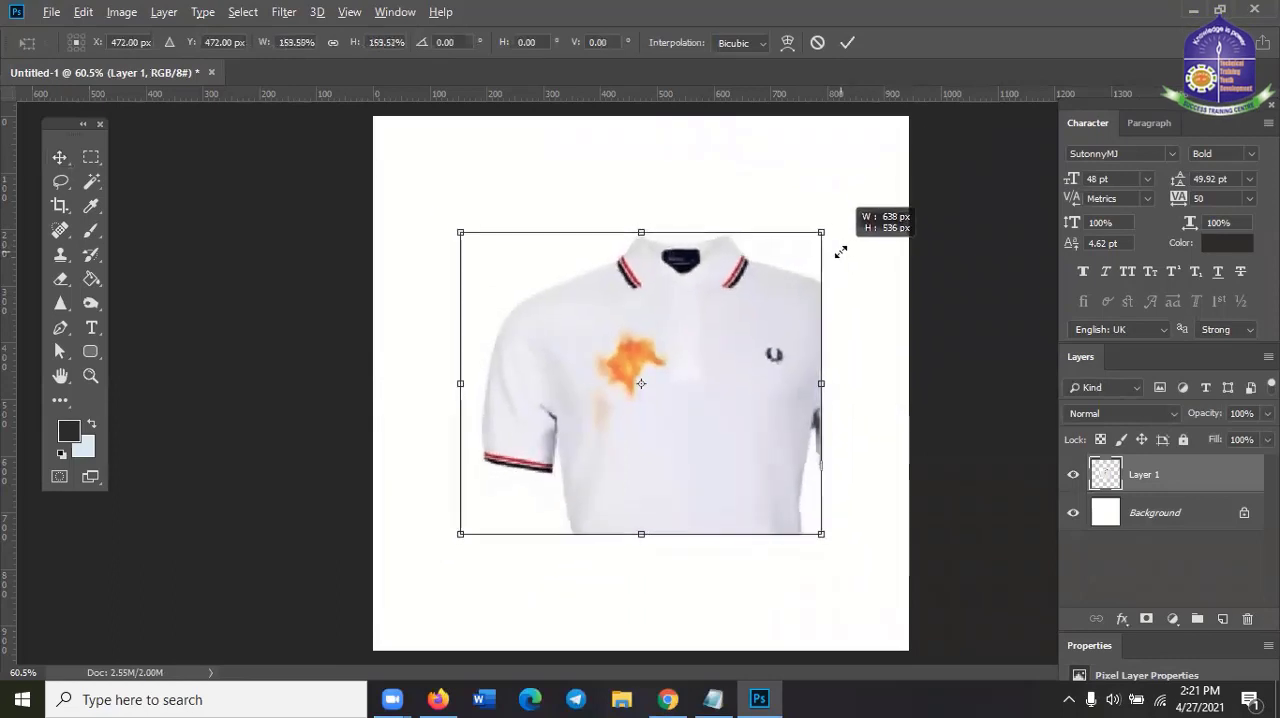
{"action": "left_click", "coordinate": [847, 42]}
{"action": "left_click", "coordinate": [930, 292]}
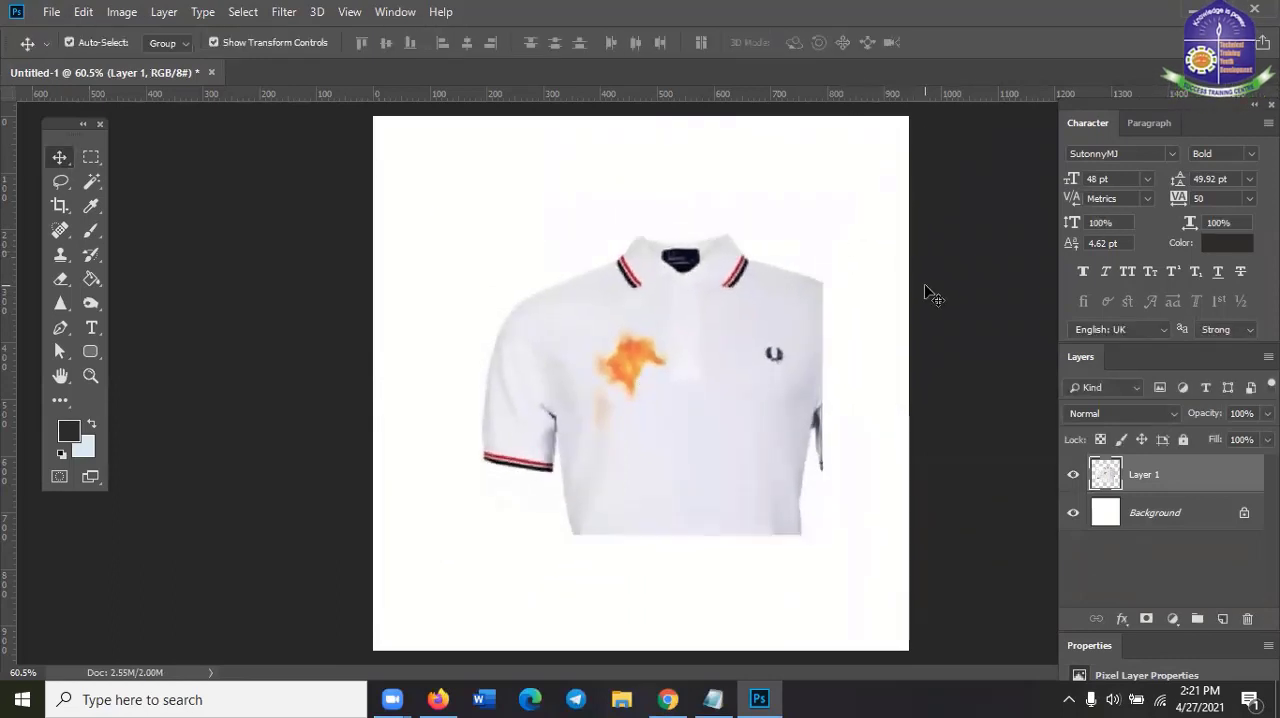
Select the pasted shirt layer, Layer 1, and activate the Spot Healing Brush tool
{"action": "scroll", "coordinate": [857, 480], "scroll_direction": "up", "scroll_amount": 2}
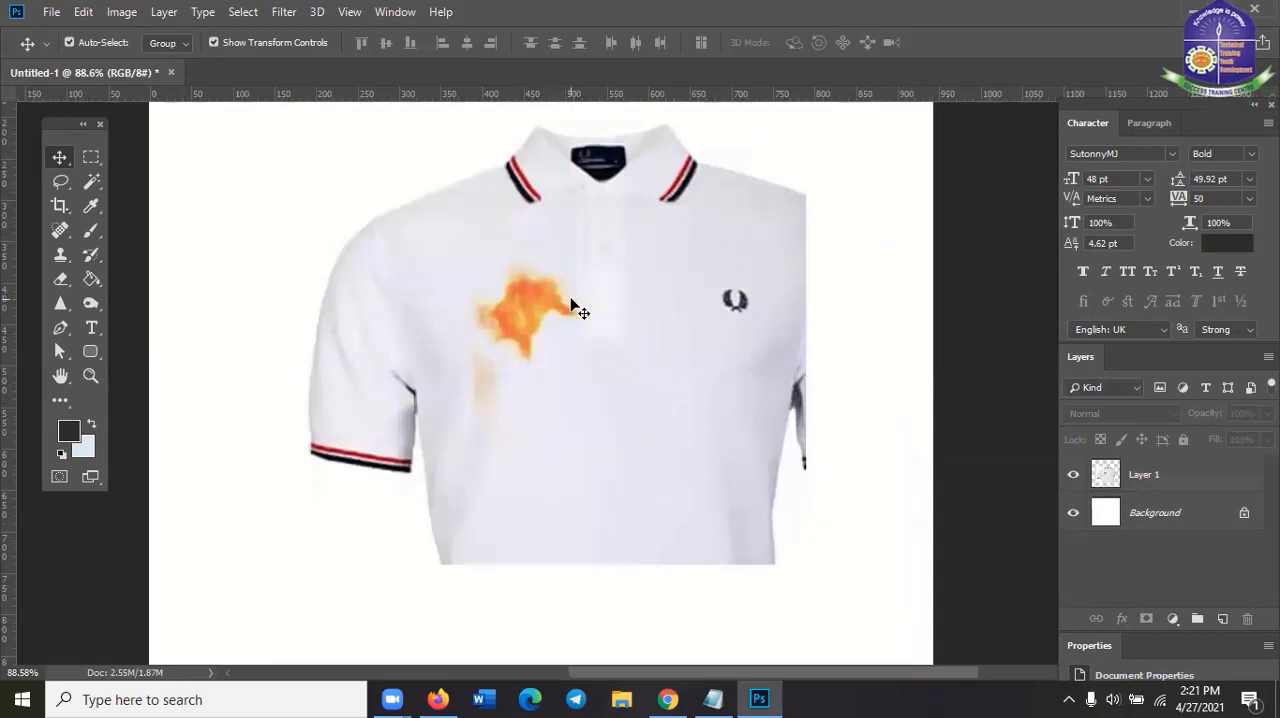
{"action": "left_click", "coordinate": [1150, 473]}
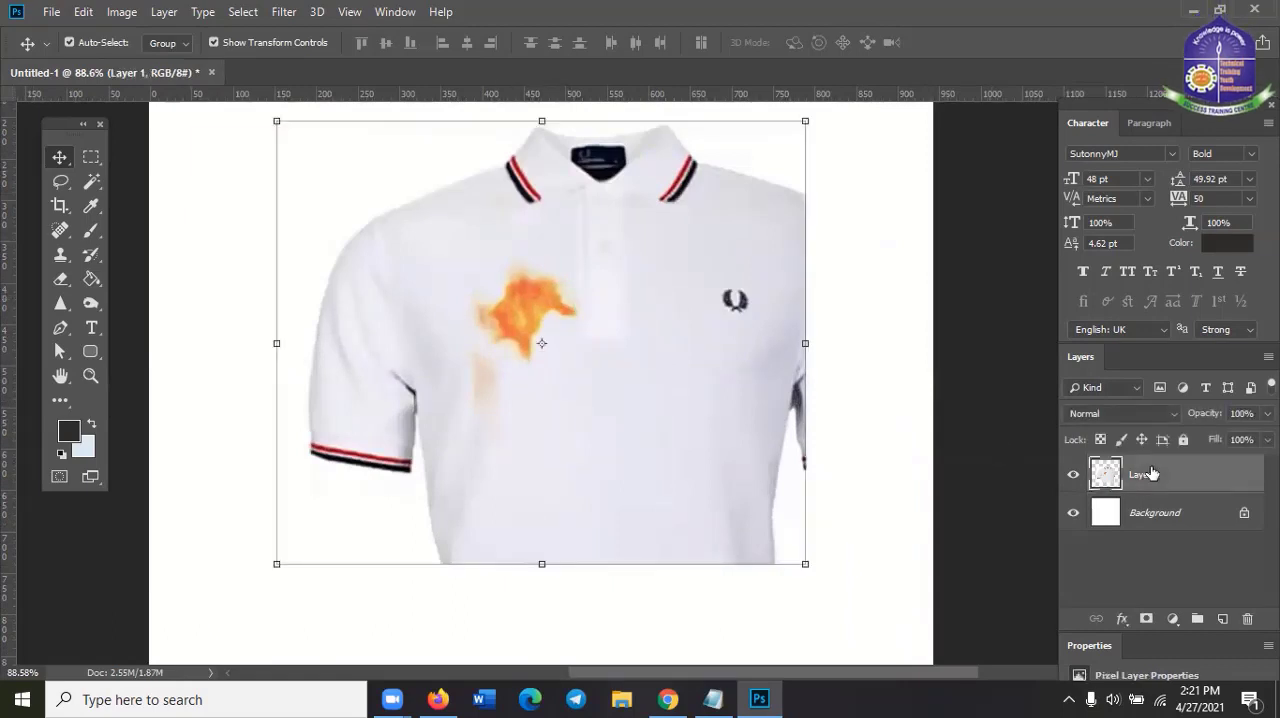
{"action": "left_click", "coordinate": [56, 236]}
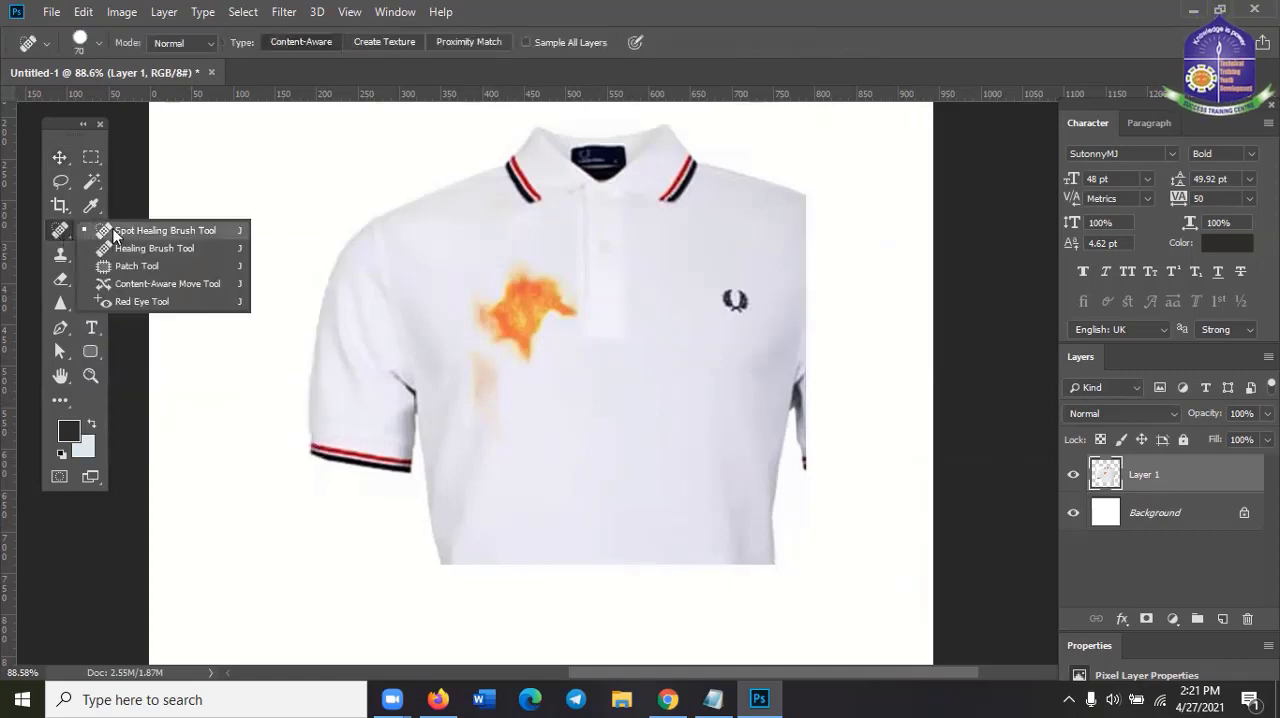
{"action": "left_click", "coordinate": [114, 234]}
{"action": "right_click", "coordinate": [49, 232]}
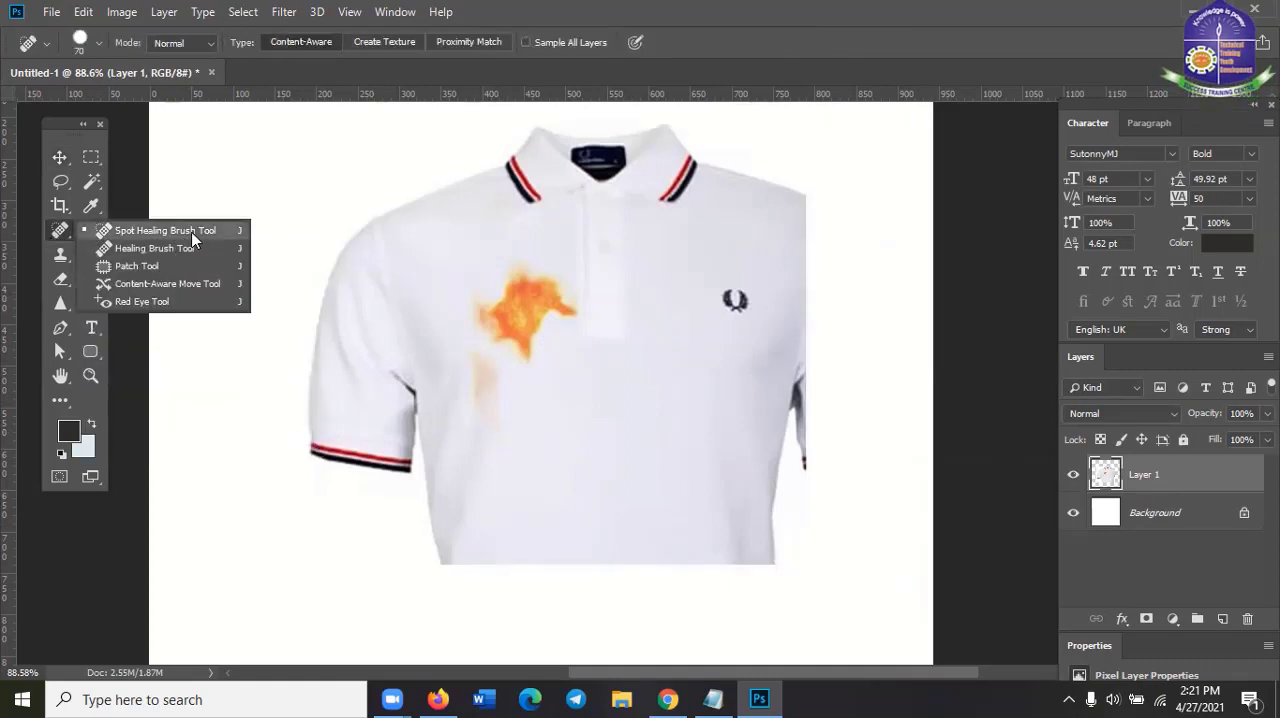
{"action": "left_click", "coordinate": [125, 231]}
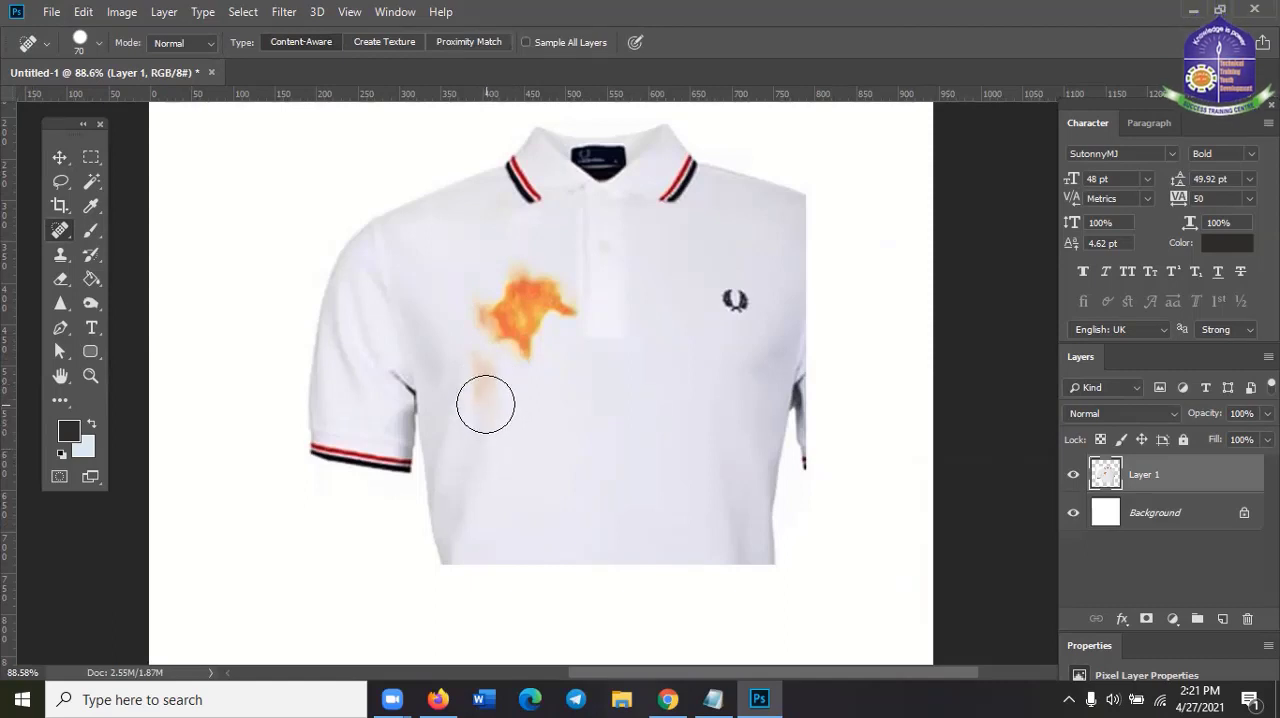
Paint over the orange stain and the faint mark below it with the Spot Healing Brush until the shirt front is clean
{"action": "mouse_move", "coordinate": [486, 404]}
{"action": "left_mouse_down"}
{"action": "mouse_move", "coordinate": [486, 366]}
{"action": "mouse_move", "coordinate": [527, 449]}
{"action": "left_mouse_up"}
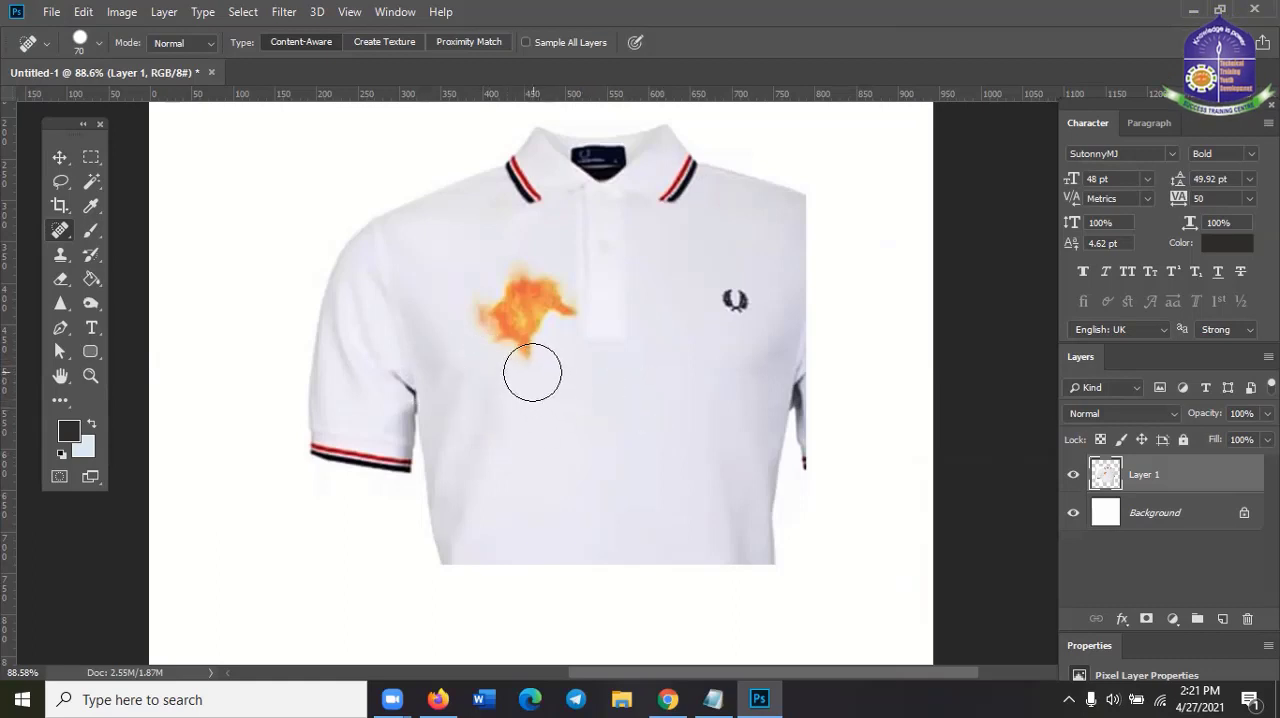
{"action": "left_click_drag", "start_coordinate": [529, 366], "coordinate": [529, 348]}
{"action": "left_click_drag", "start_coordinate": [508, 330], "coordinate": [498, 338]}
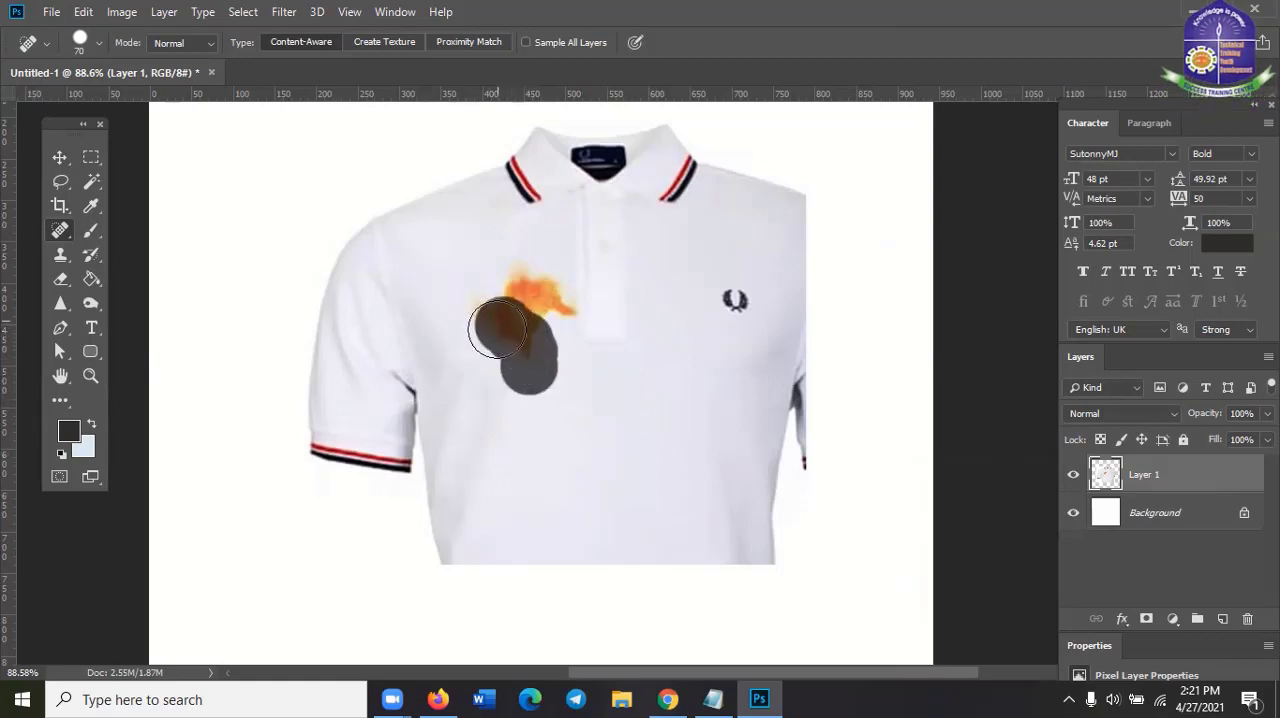
{"action": "mouse_move", "coordinate": [486, 292]}
{"action": "left_mouse_down"}
{"action": "mouse_move", "coordinate": [482, 307]}
{"action": "mouse_move", "coordinate": [524, 289]}
{"action": "mouse_move", "coordinate": [541, 308]}
{"action": "left_mouse_up"}
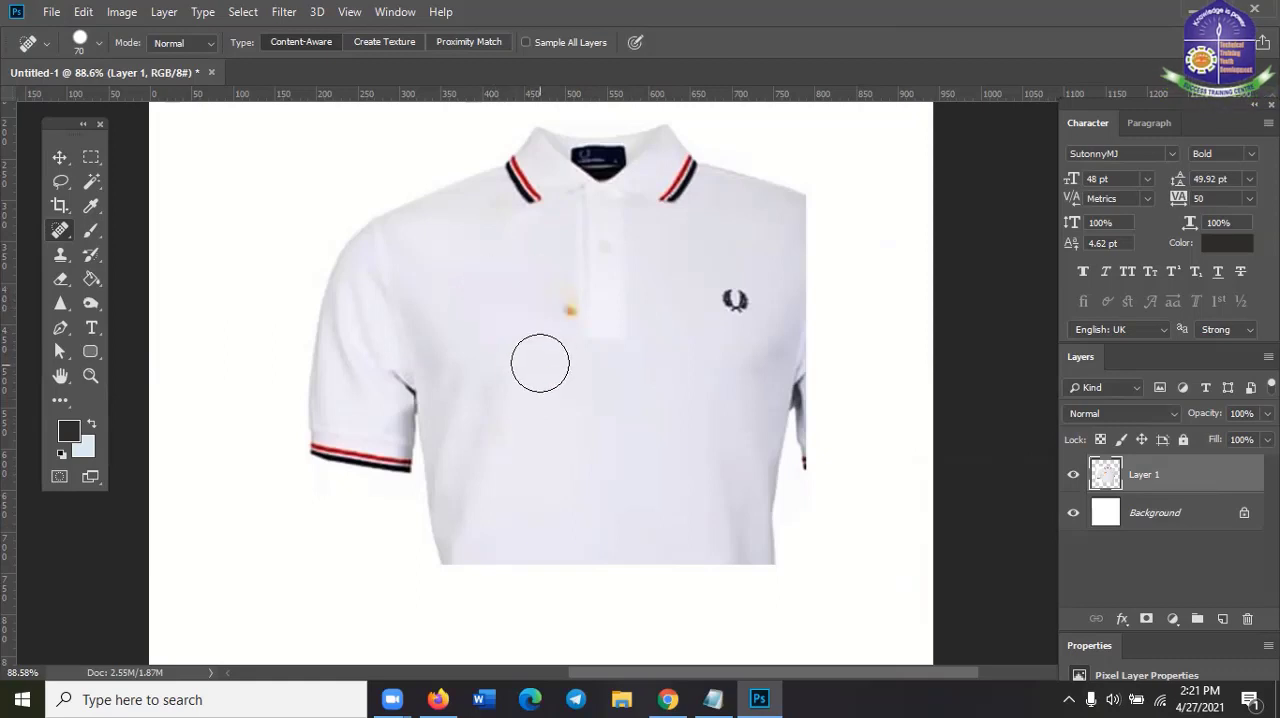
{"action": "left_click", "coordinate": [552, 313]}
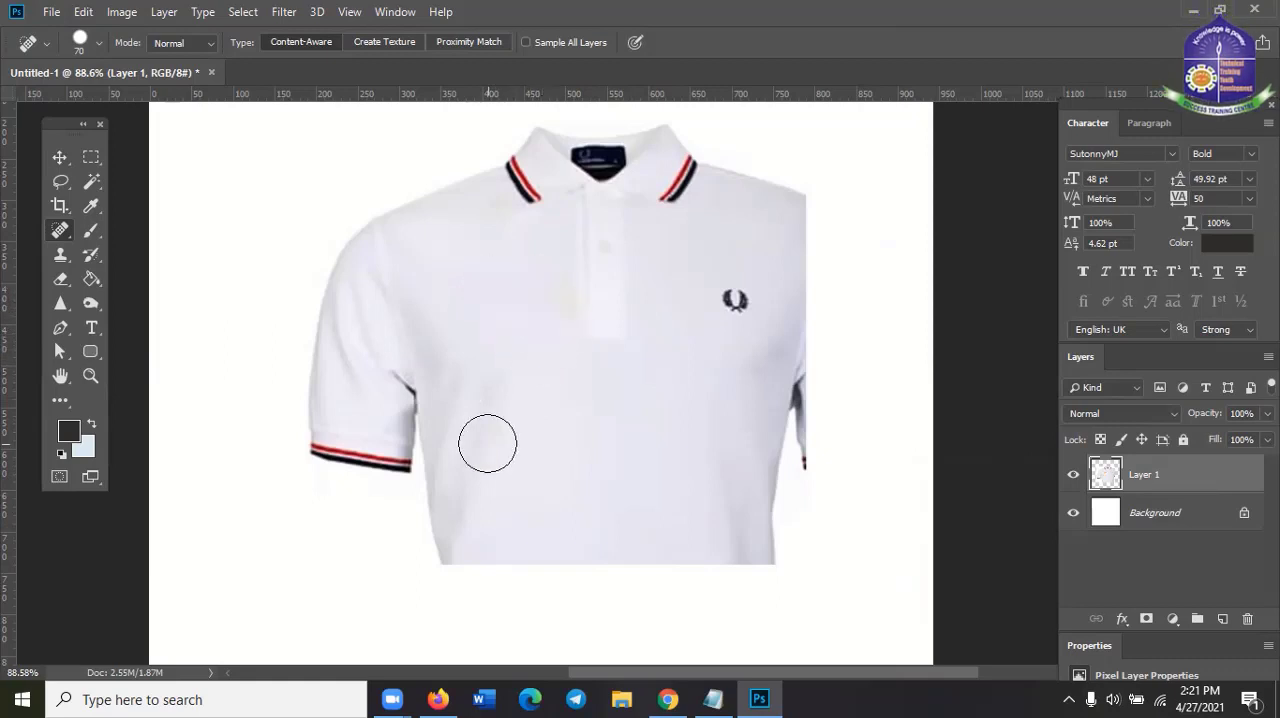
Move the cleaned shirt layer up and to the left on the canvas with the Move tool
{"action": "scroll", "coordinate": [567, 490], "scroll_direction": "down", "scroll_amount": 1}
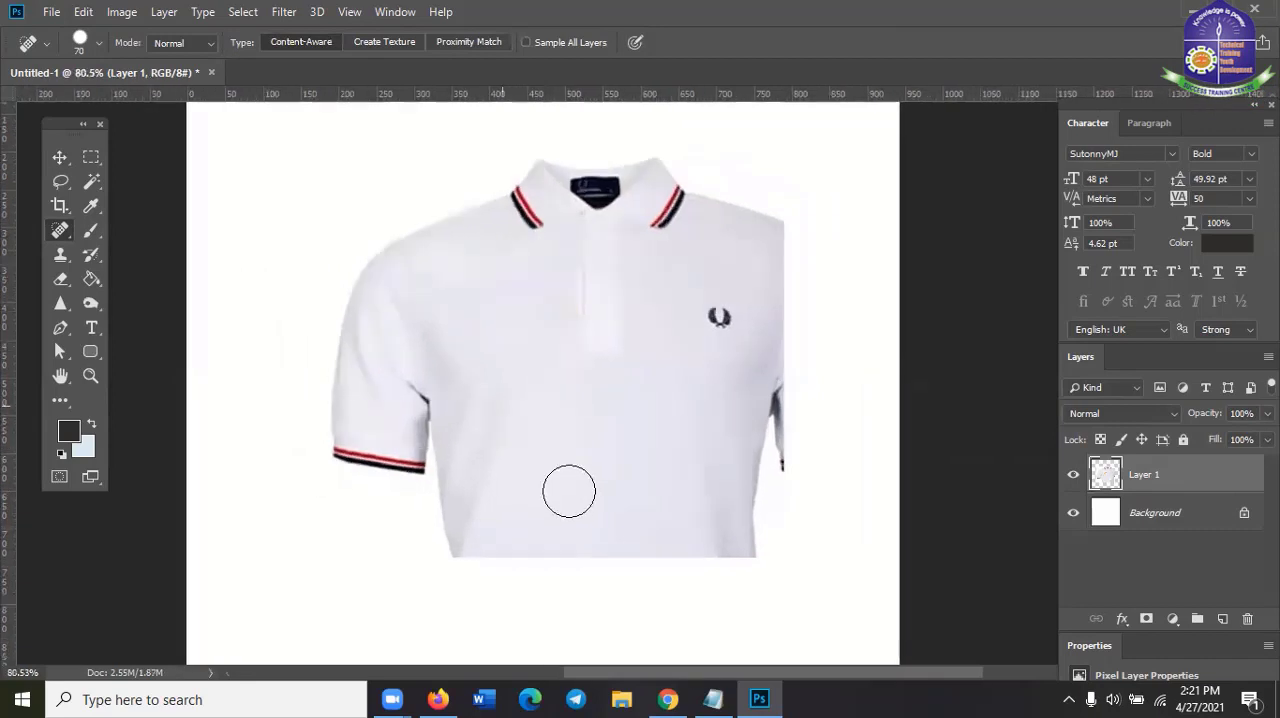
{"action": "left_click", "coordinate": [58, 159]}
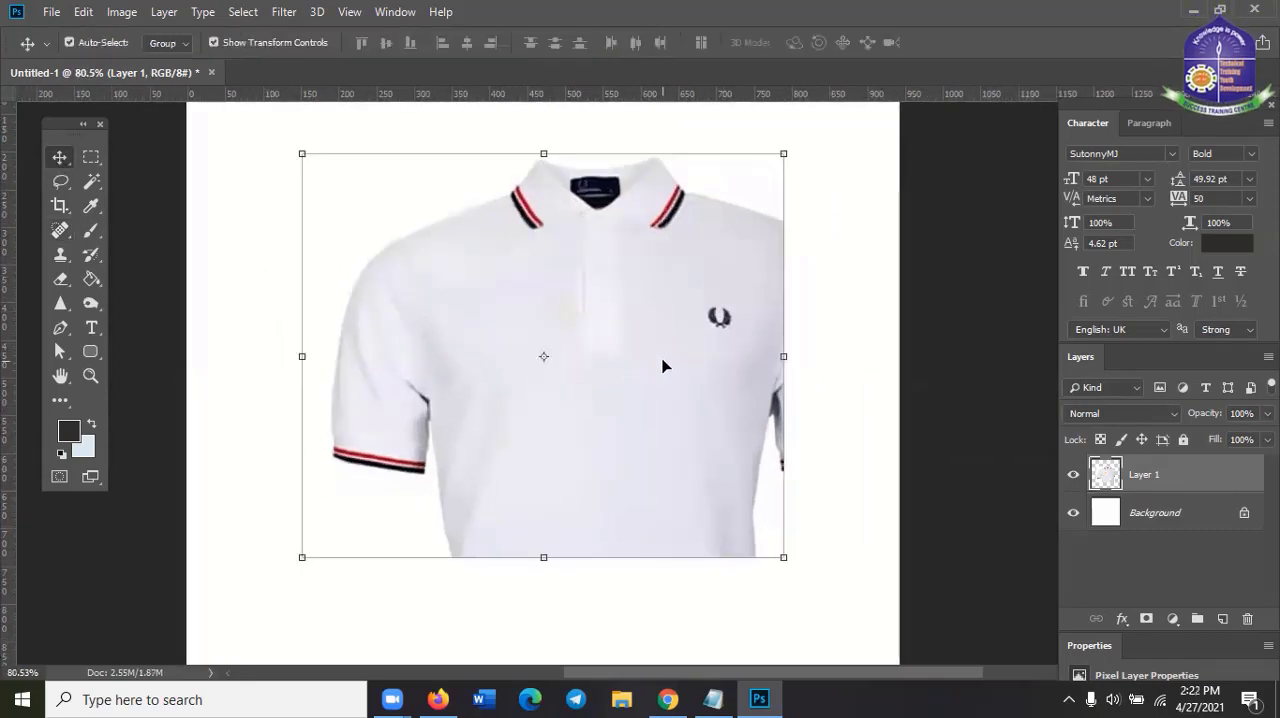
{"action": "left_click_drag", "start_coordinate": [663, 363], "coordinate": [617, 330]}
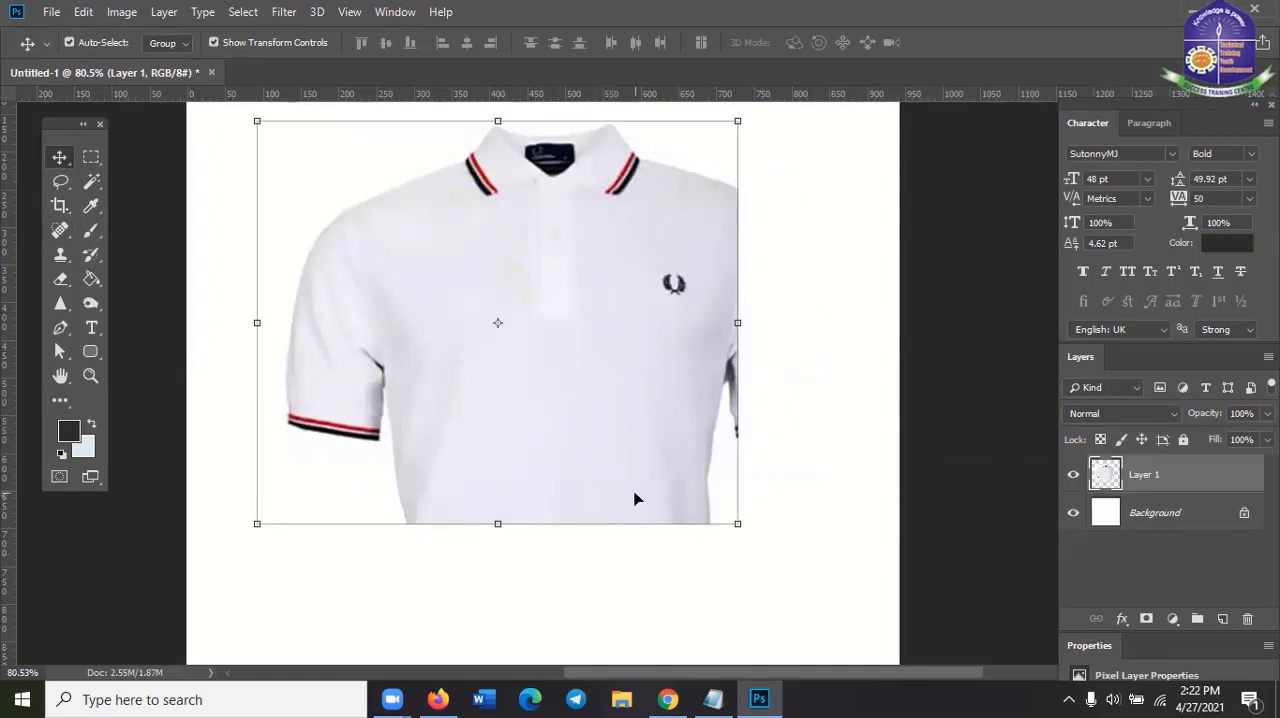
Switch to Firefox and replace the image search with "girl with spot face"
{"action": "left_click", "coordinate": [668, 699]}
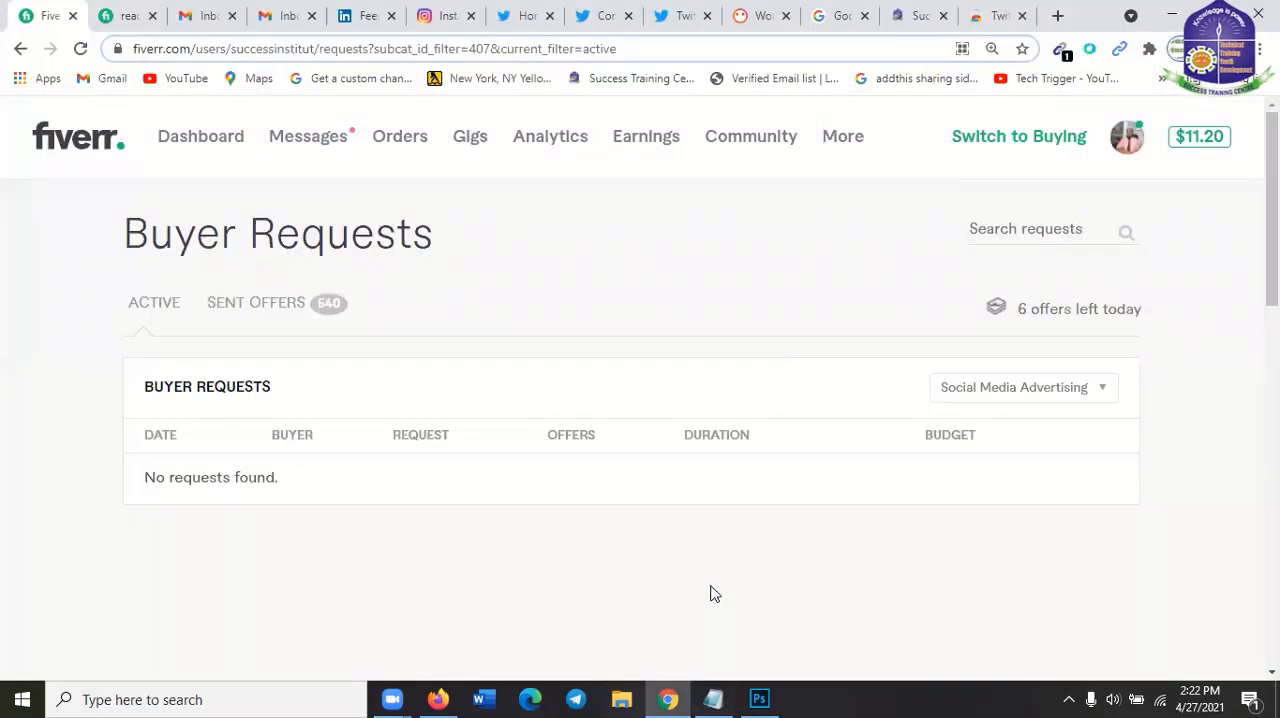
{"action": "left_click", "coordinate": [441, 697]}
{"action": "scroll", "coordinate": [581, 425], "scroll_direction": "up", "scroll_amount": 3}
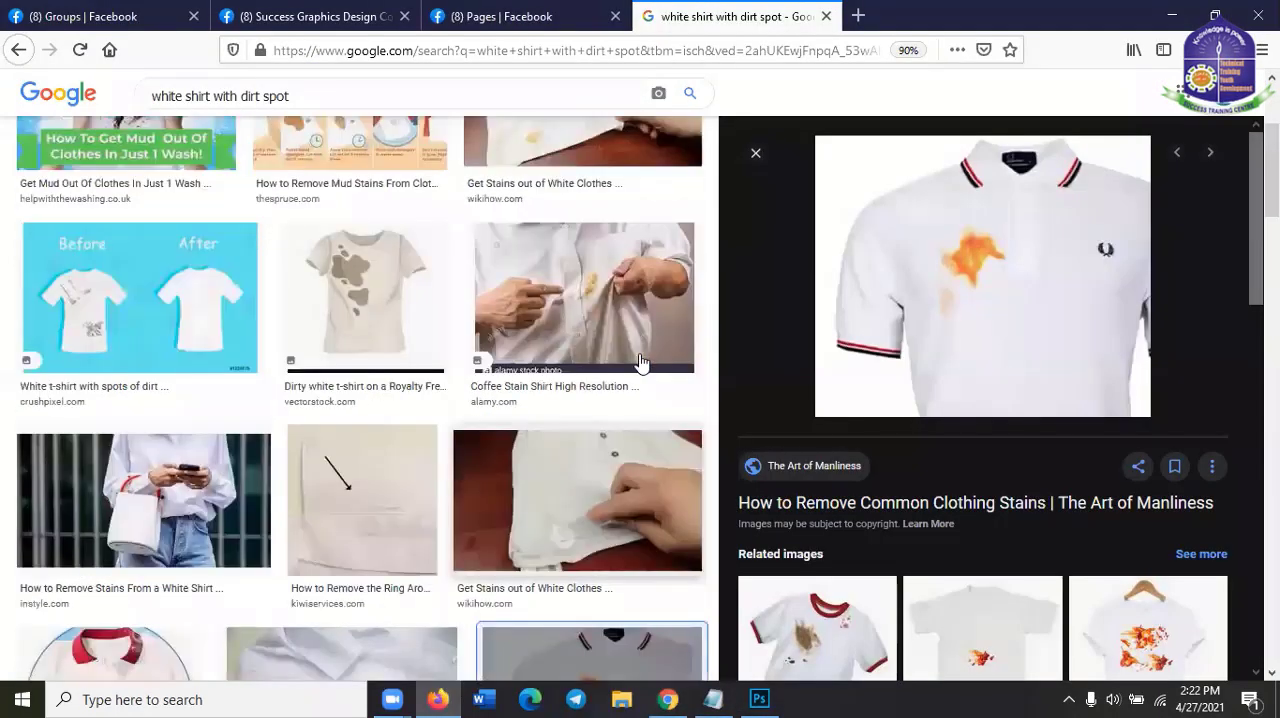
{"action": "scroll", "coordinate": [300, 97], "scroll_direction": "up", "scroll_amount": 5}
{"action": "left_click_drag", "start_coordinate": [300, 104], "coordinate": [118, 108]}
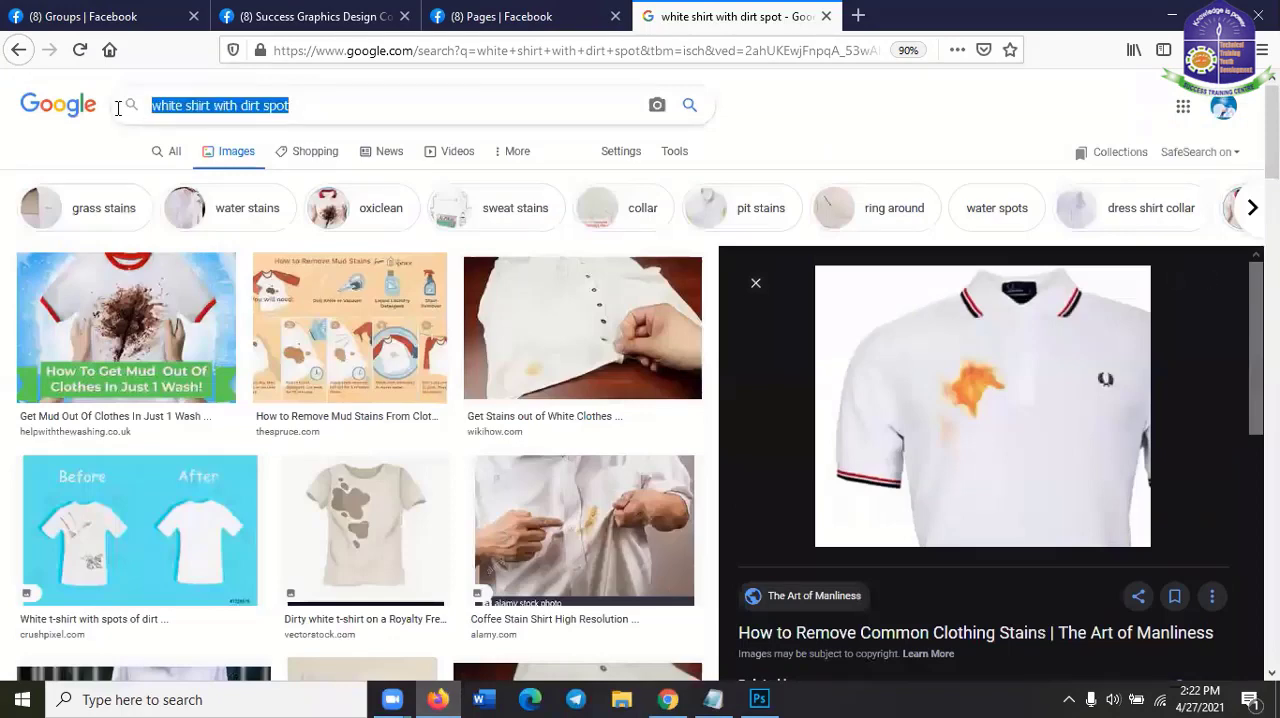
{"action": "type", "text": "girl"}
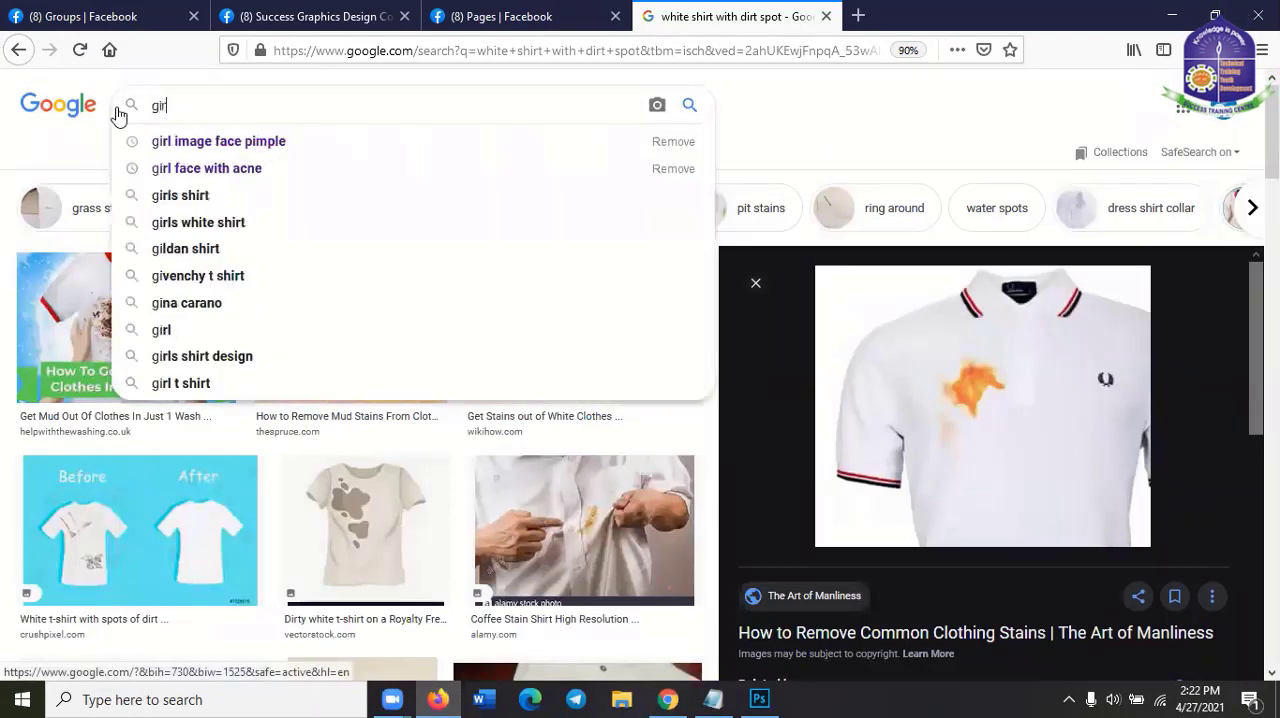
{"action": "type", "text": " with"}
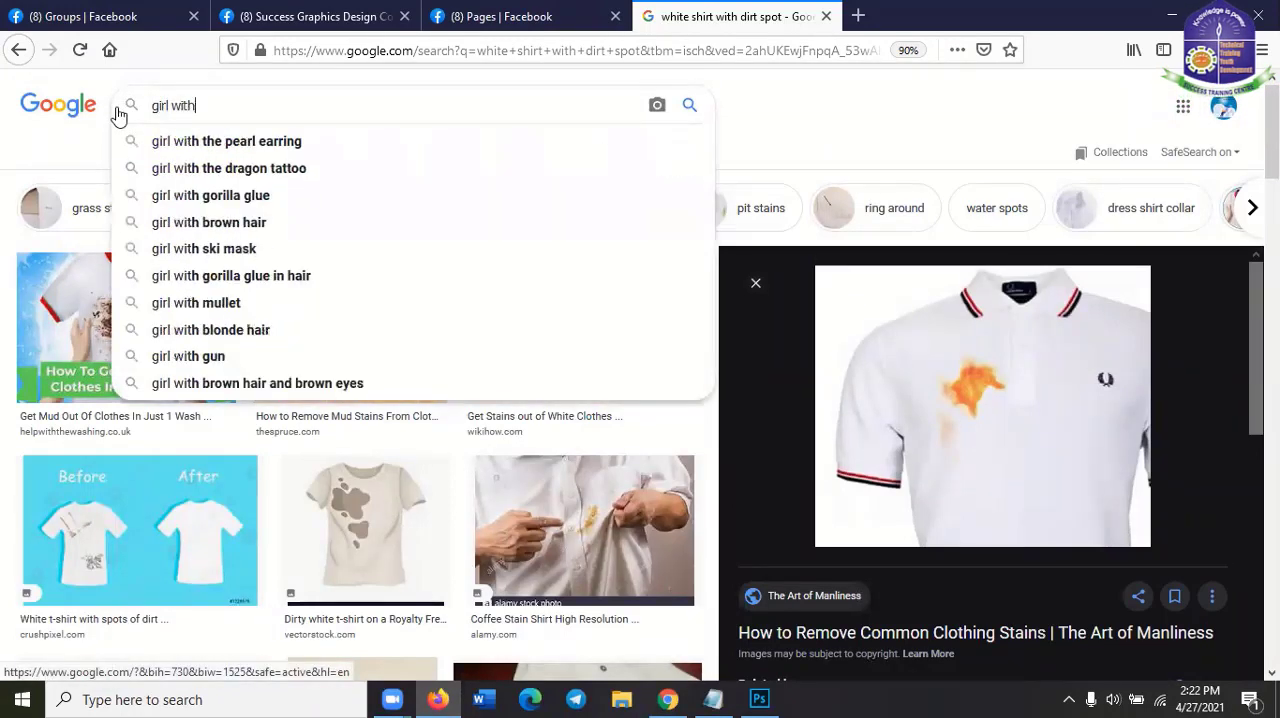
{"action": "type", "text": " spot "}
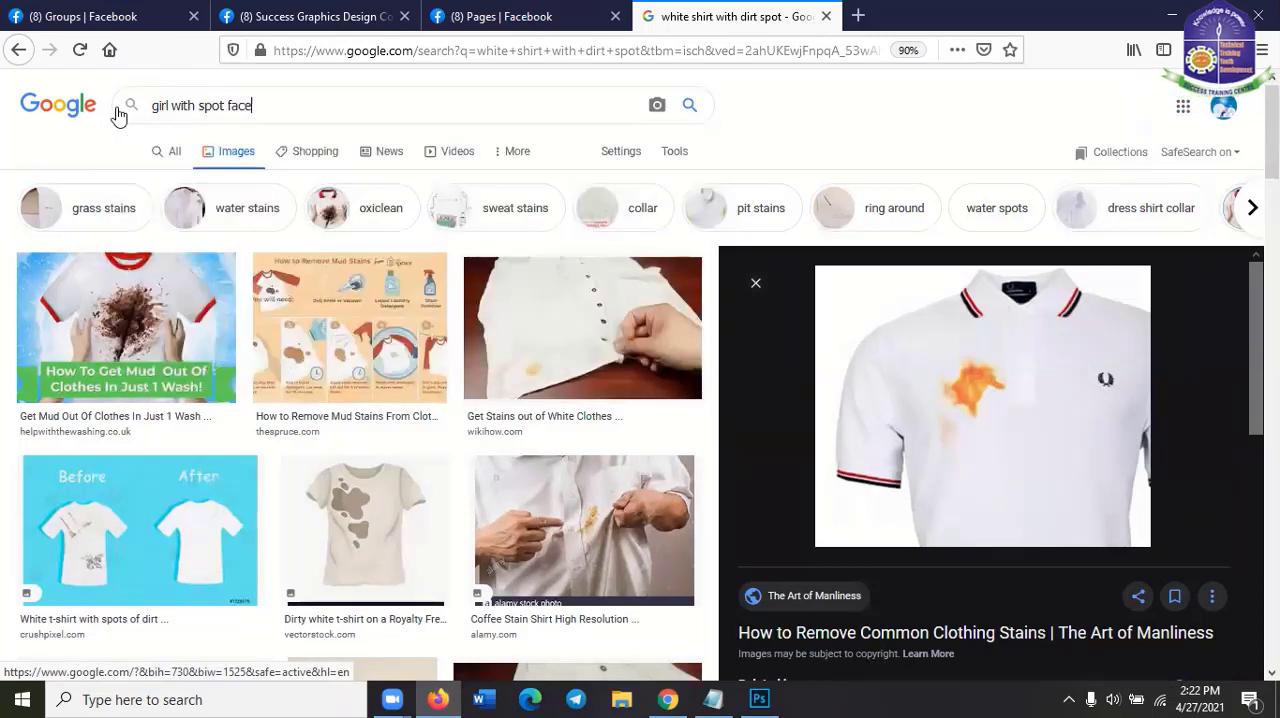
{"action": "type", "text": "face"}
{"action": "key", "text": "Return"}
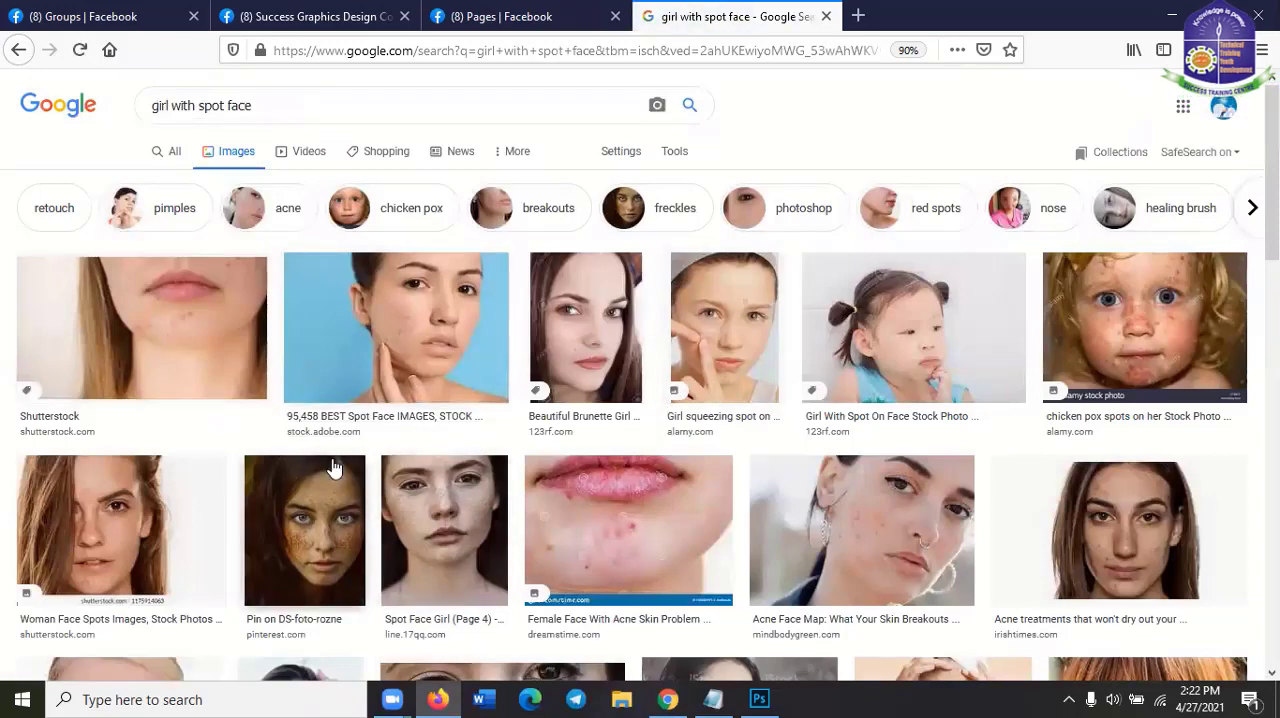
Preview the Shutterstock close-up of a woman's blemished chin and copy the image to the clipboard
{"action": "left_click", "coordinate": [218, 352]}
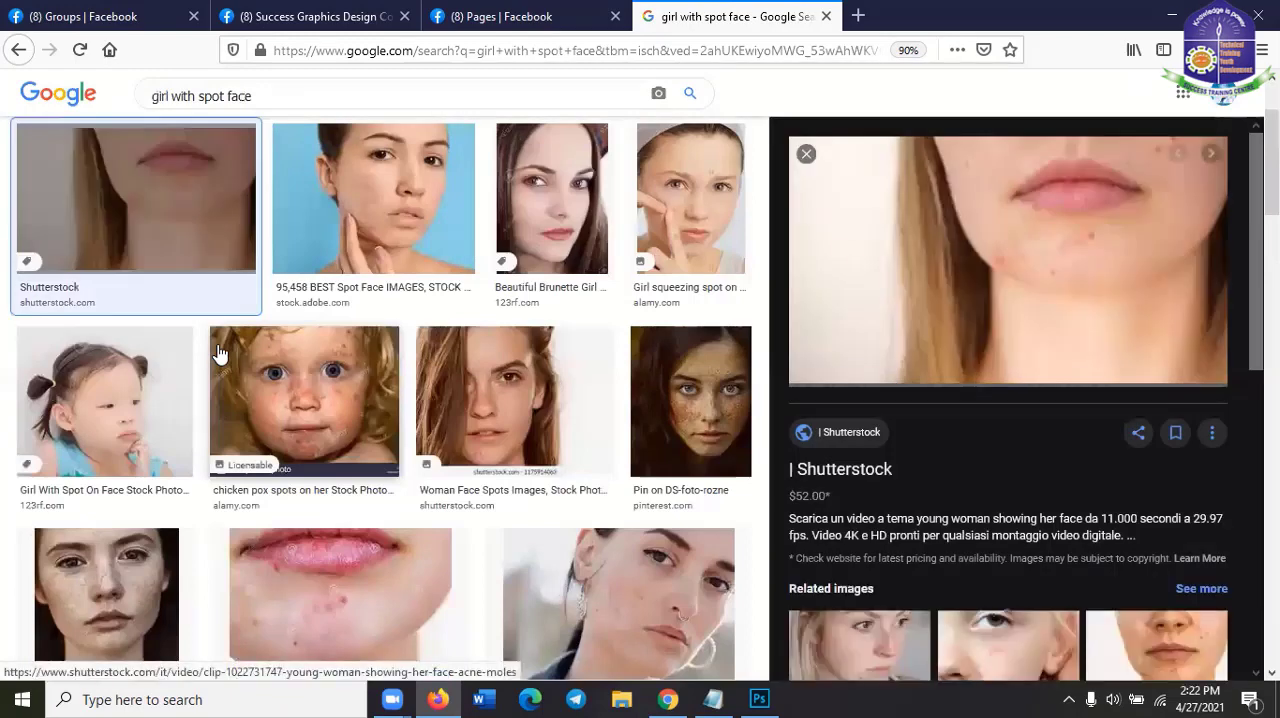
{"action": "right_click", "coordinate": [968, 293]}
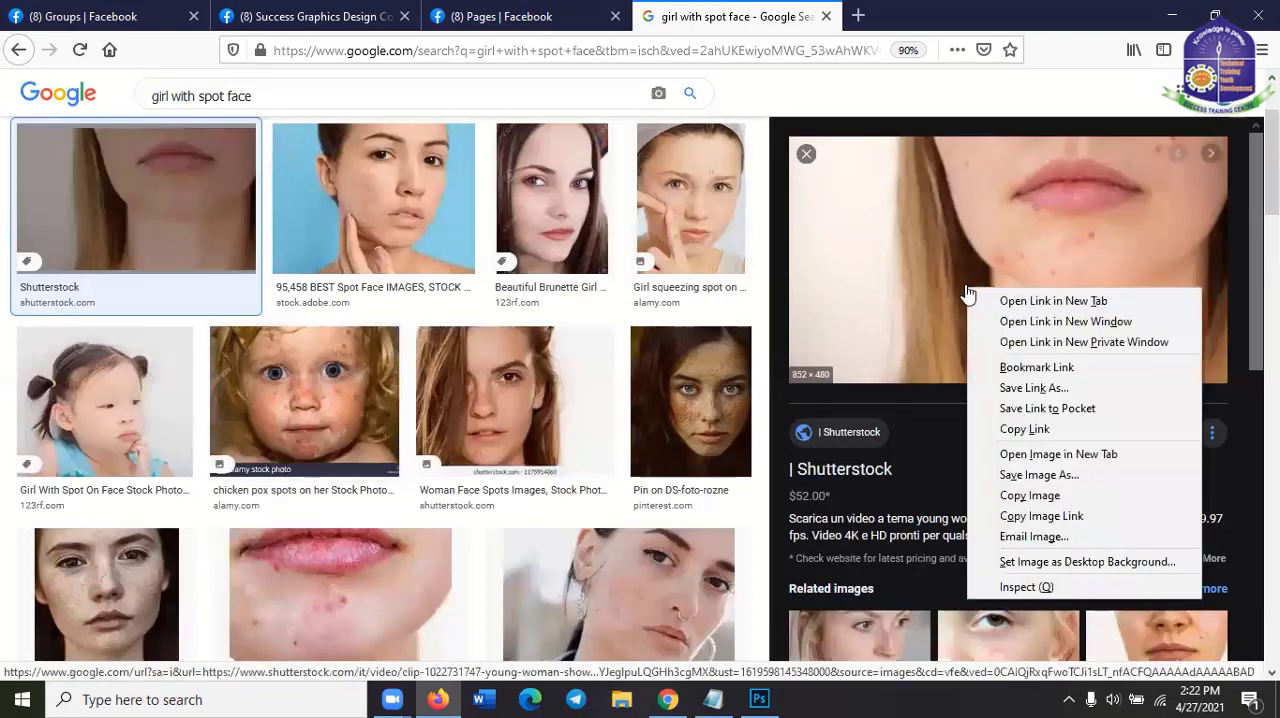
{"action": "left_click", "coordinate": [1030, 495]}
Switch back to Photoshop and delete the shirt layer from the canvas
{"action": "left_click", "coordinate": [668, 699]}
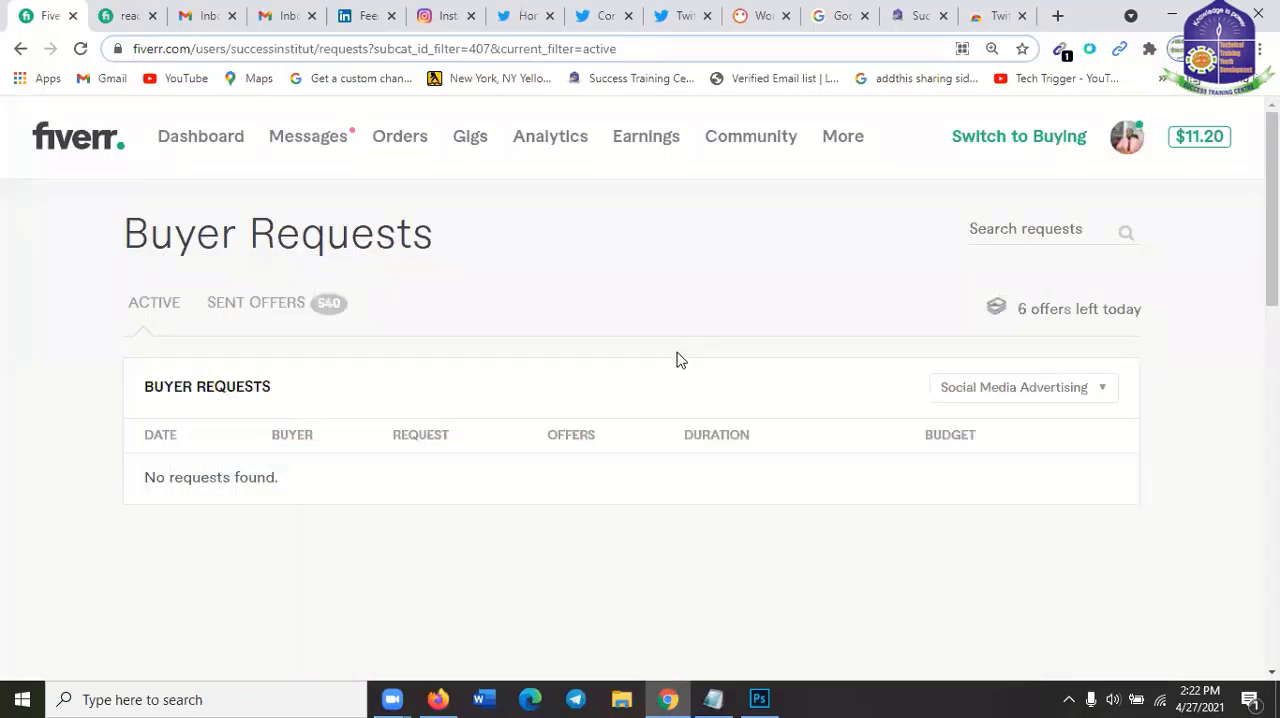
{"action": "left_click", "coordinate": [775, 697]}
{"action": "left_click", "coordinate": [587, 336]}
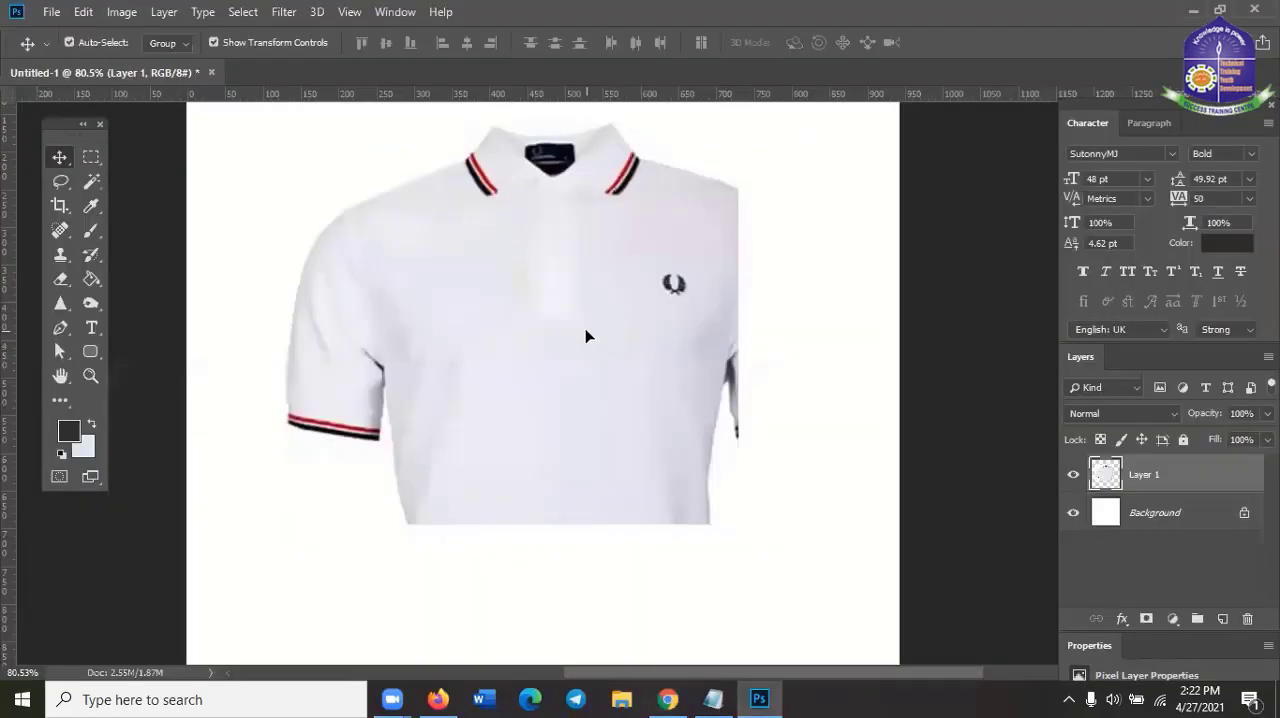
{"action": "key", "text": "Delete"}
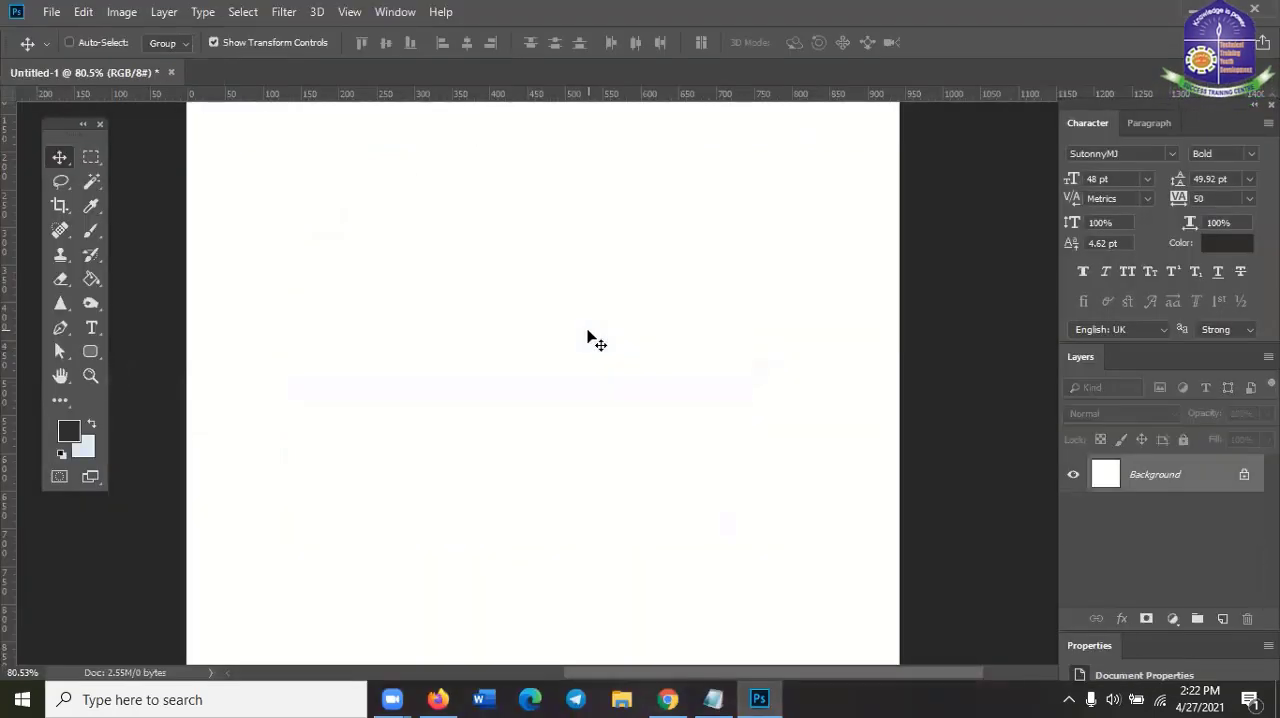
Paste the copied face image and scale it from its centre to about 110.6% so it spans the canvas width
{"action": "key", "text": "ctrl+v"}
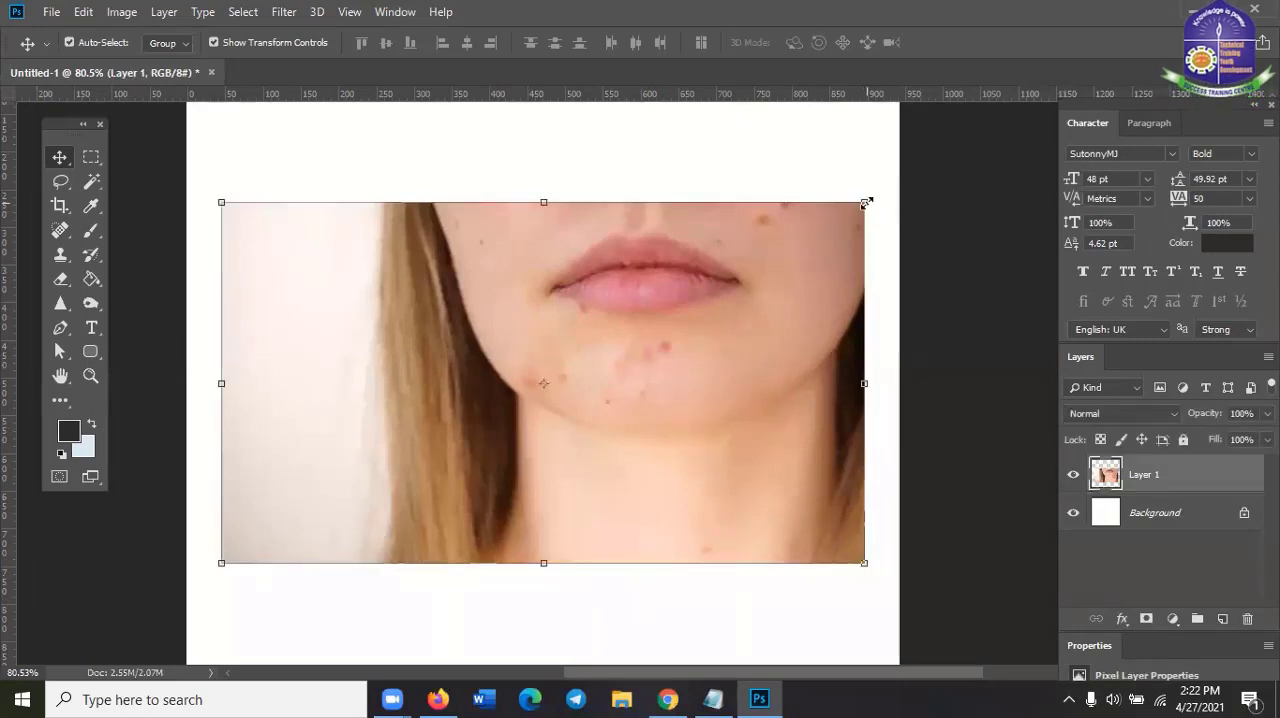
{"action": "left_click_drag", "start_coordinate": [866, 202], "coordinate": [899, 182]}
{"action": "left_click", "coordinate": [847, 42]}
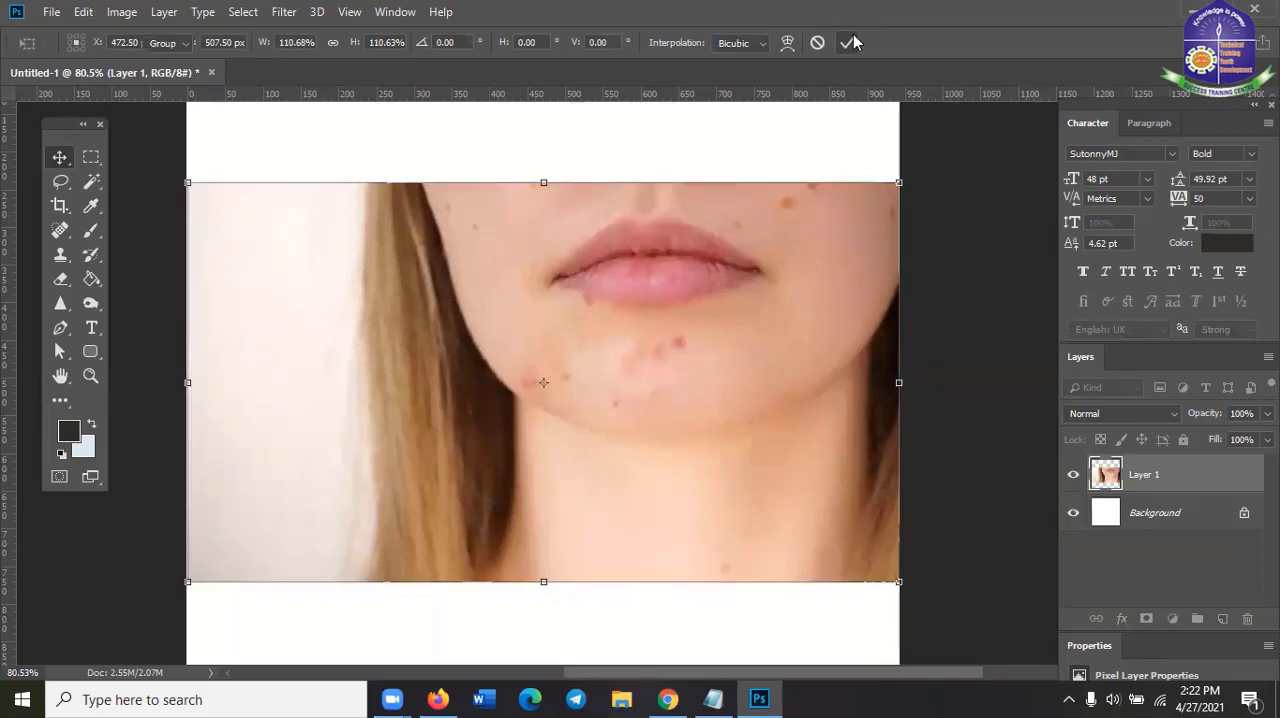
Activate the Spot Healing Brush and set its brush size to 28 px
{"action": "left_click", "coordinate": [60, 230]}
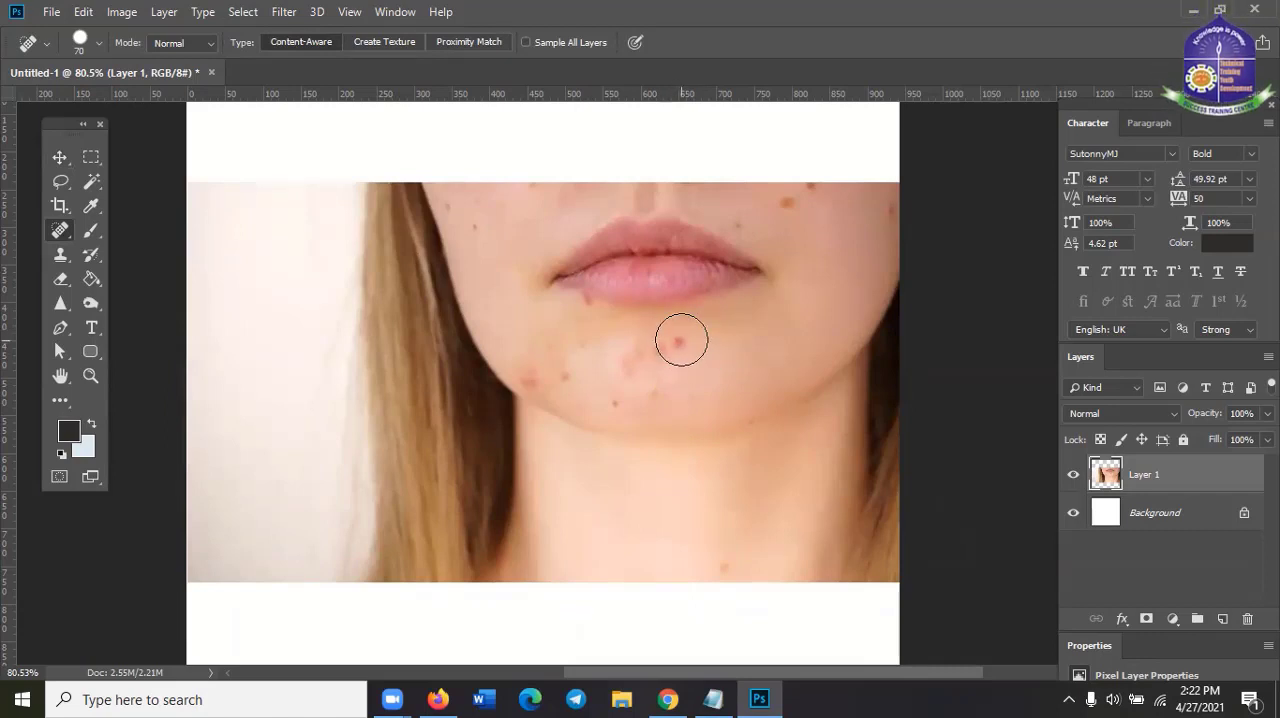
{"action": "left_click", "coordinate": [97, 44]}
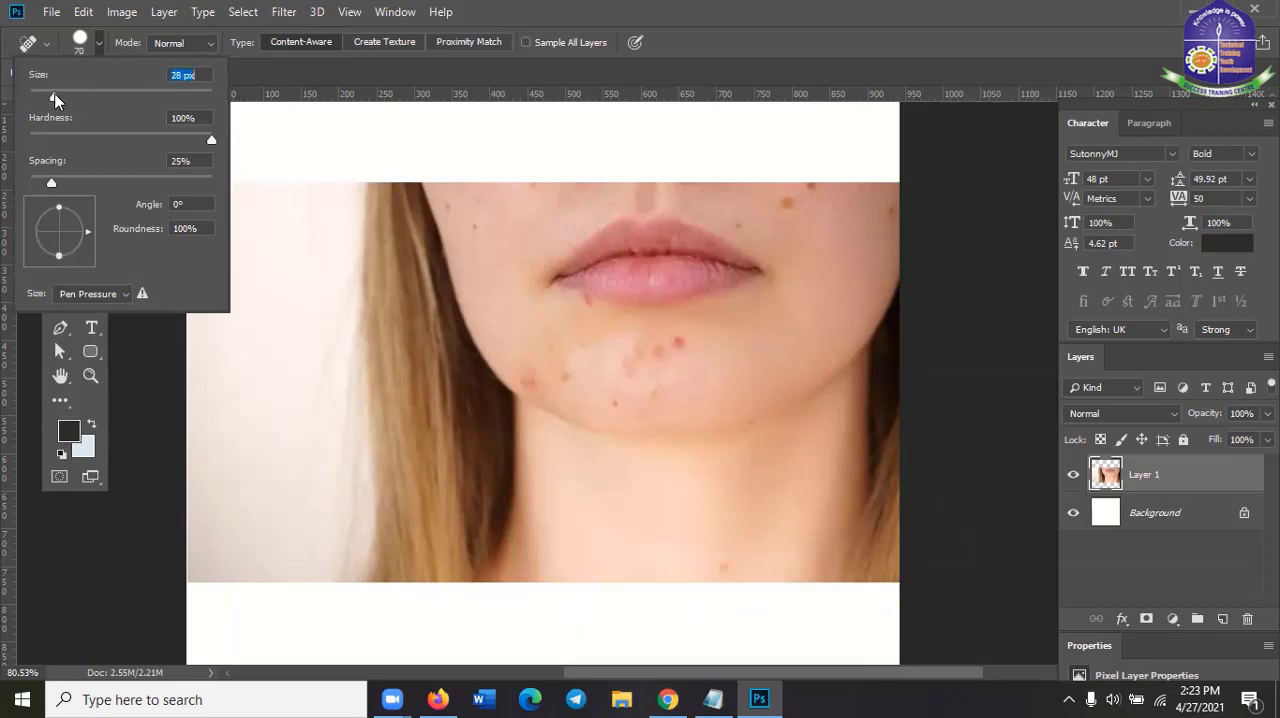
{"action": "left_click", "coordinate": [761, 23]}
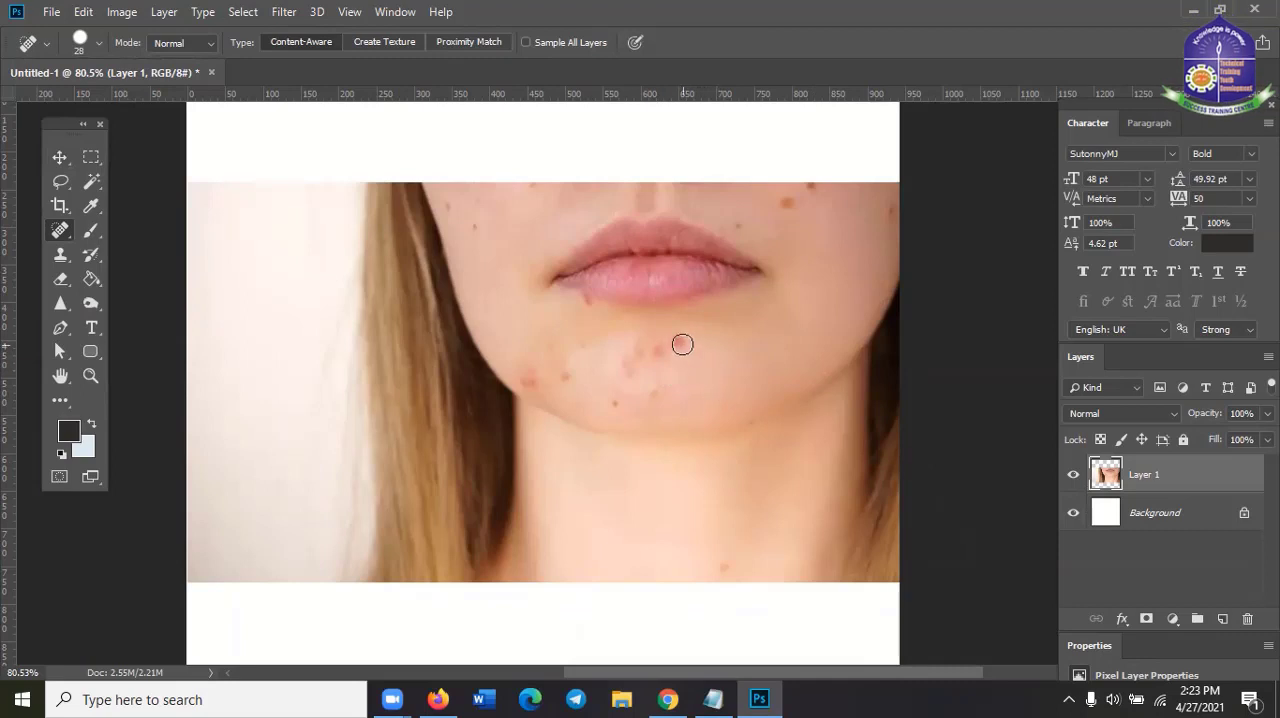
Heal the red blemishes in the middle of the chin and touch up a spot on the neck
{"action": "left_click", "coordinate": [680, 344]}
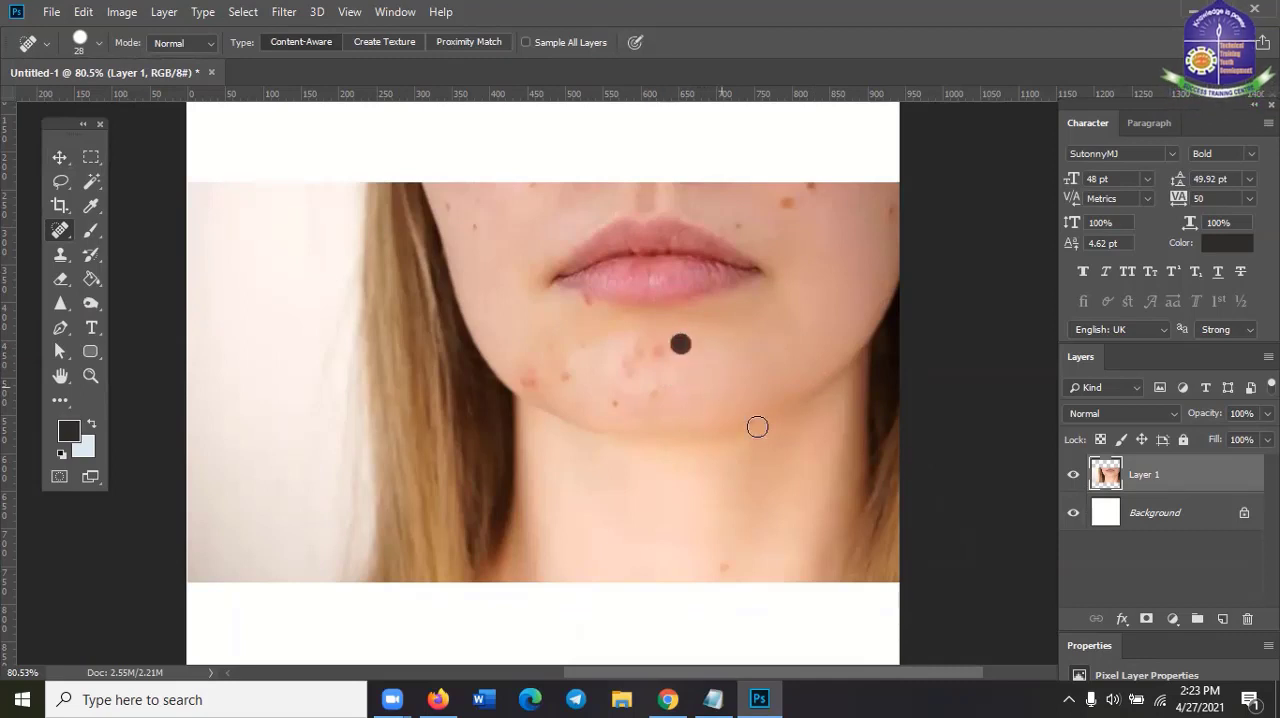
{"action": "left_click", "coordinate": [660, 353]}
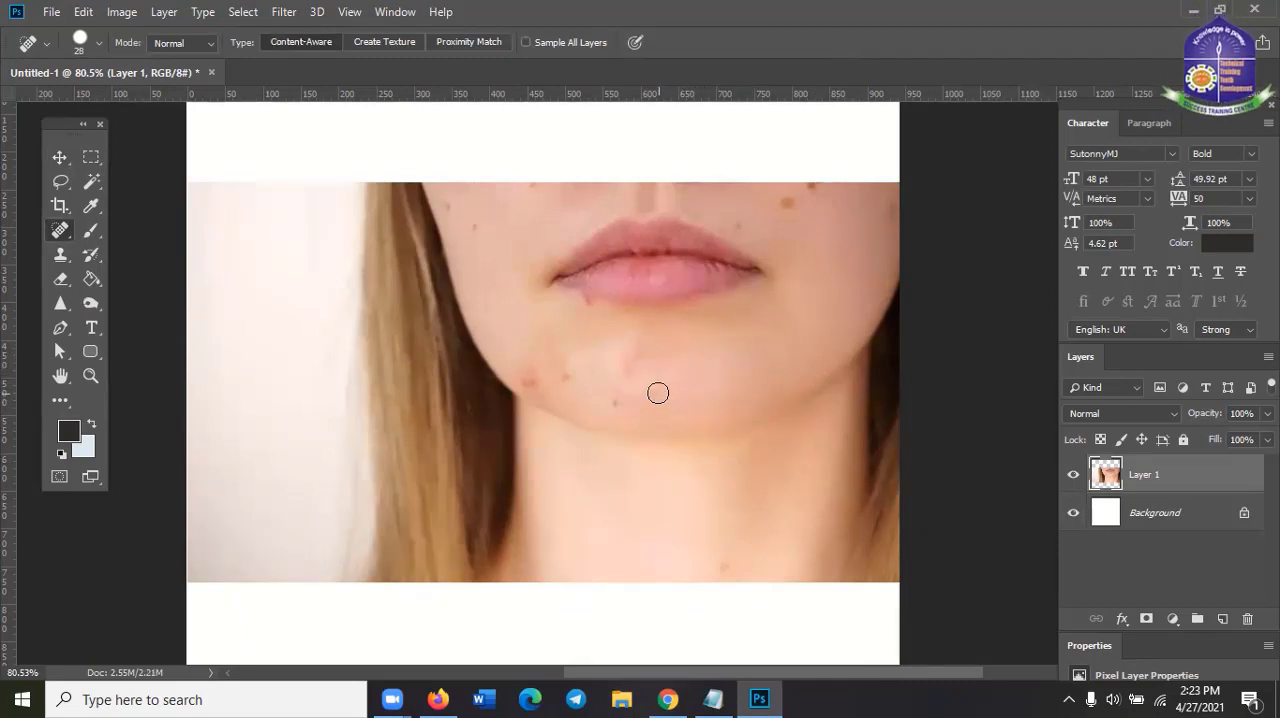
{"action": "left_click", "coordinate": [677, 380]}
{"action": "left_click", "coordinate": [790, 504]}
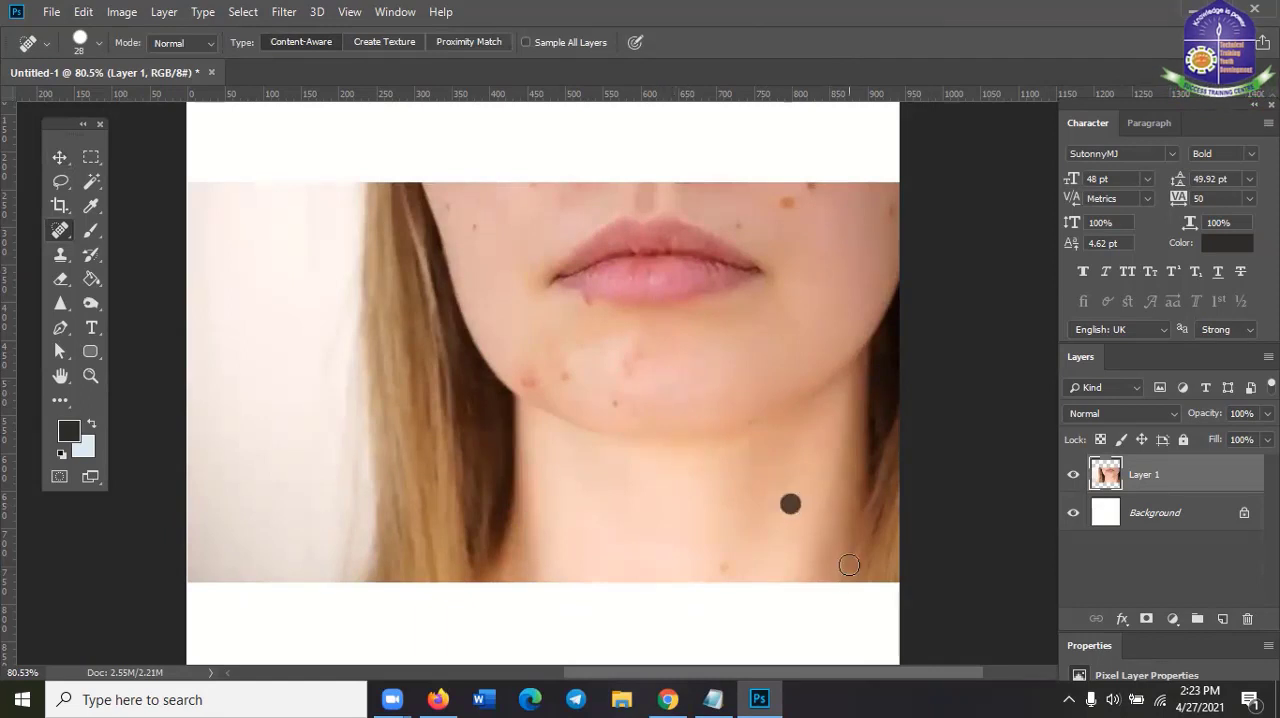
{"action": "left_click", "coordinate": [620, 405]}
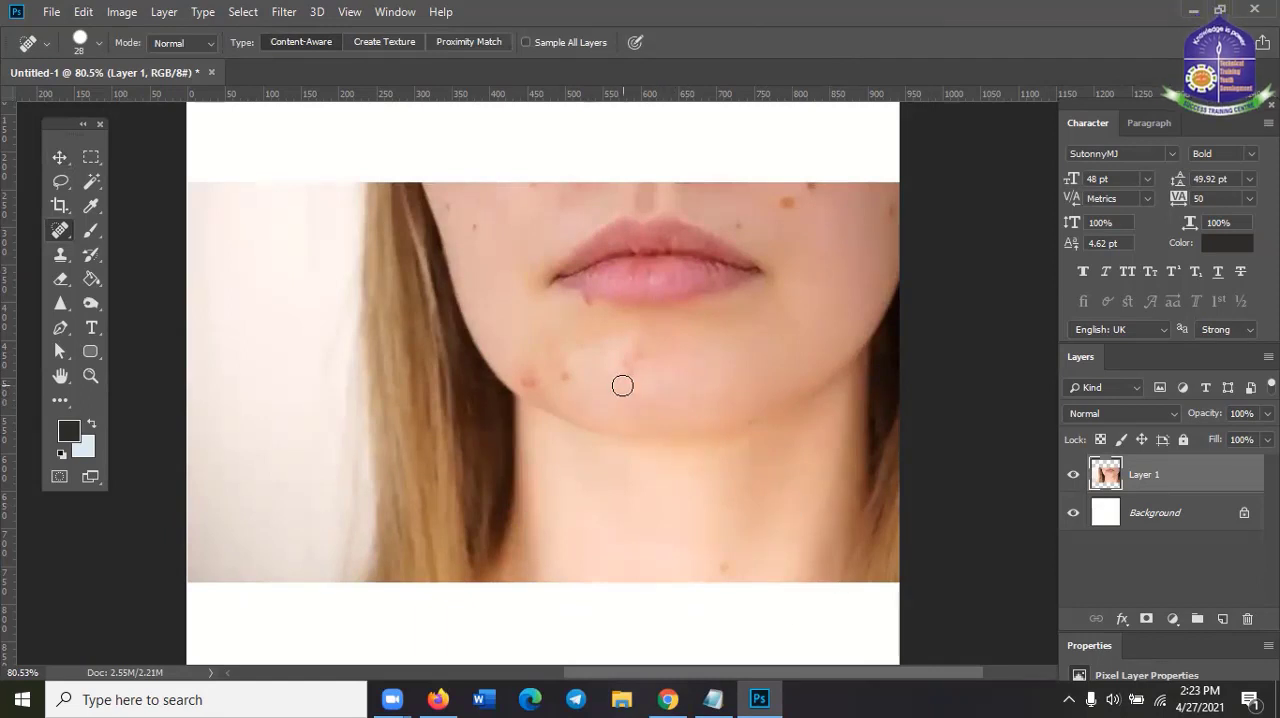
{"action": "left_click_drag", "start_coordinate": [622, 383], "coordinate": [618, 365]}
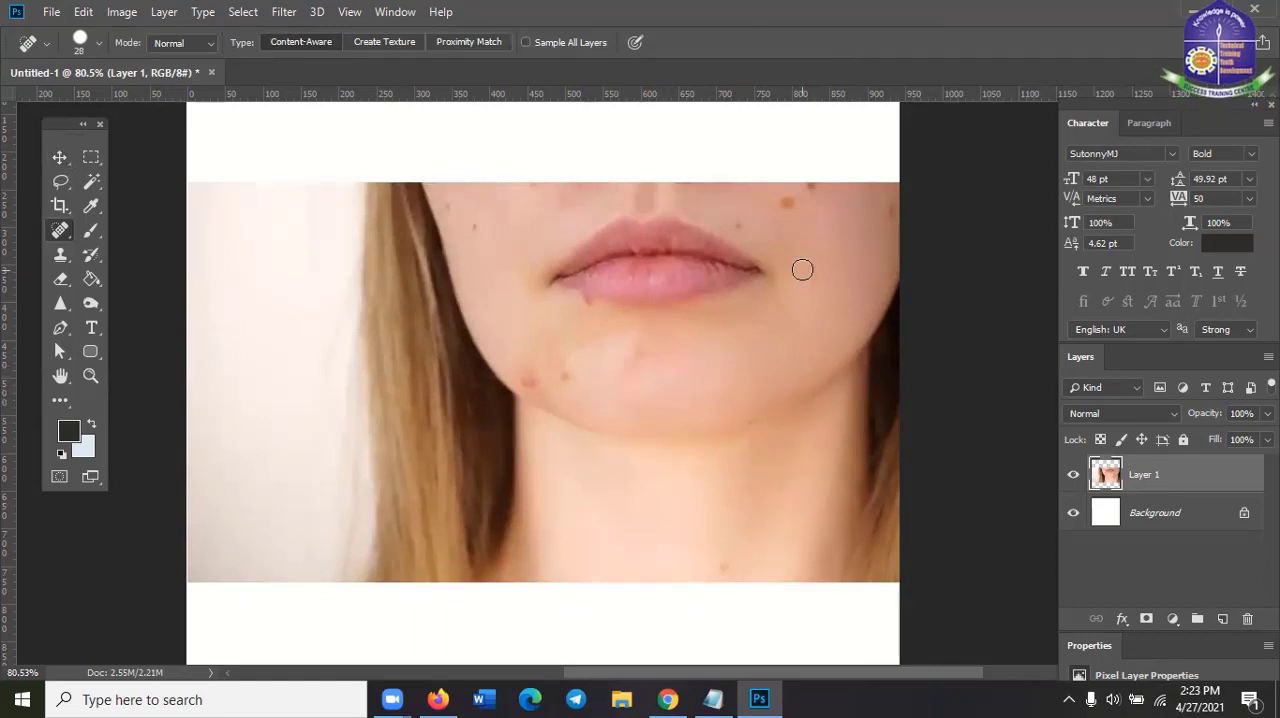
Heal the moles on both cheeks and the spots along the upper edge of the face photo
{"action": "left_click", "coordinate": [786, 204]}
{"action": "left_click", "coordinate": [810, 182]}
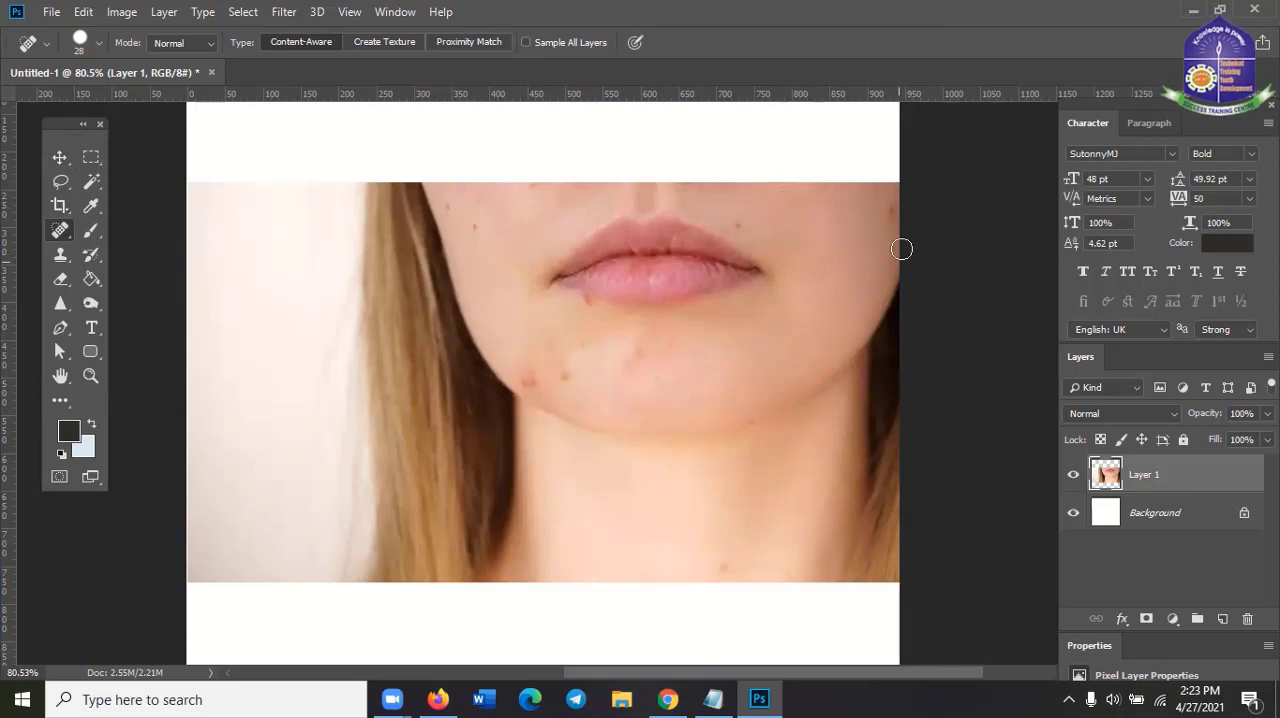
{"action": "left_click", "coordinate": [744, 224]}
{"action": "left_click", "coordinate": [472, 232]}
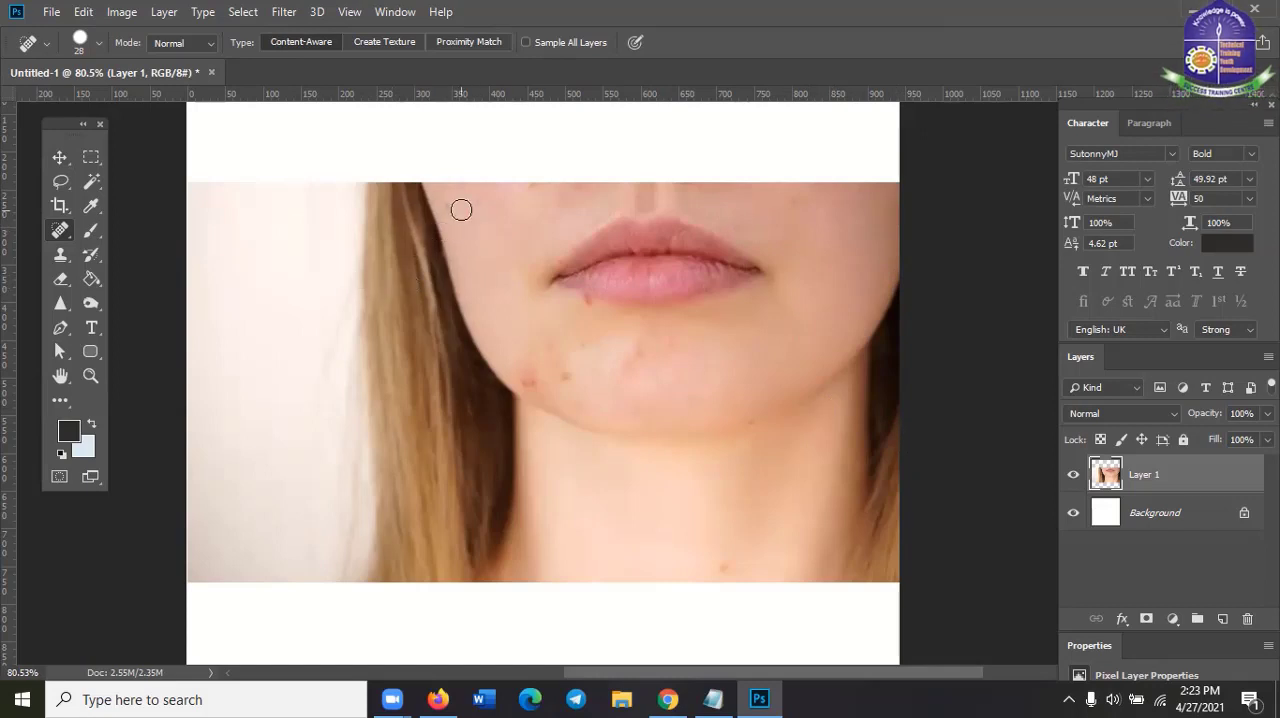
{"action": "left_click", "coordinate": [448, 207]}
{"action": "left_click_drag", "start_coordinate": [525, 186], "coordinate": [572, 188]}
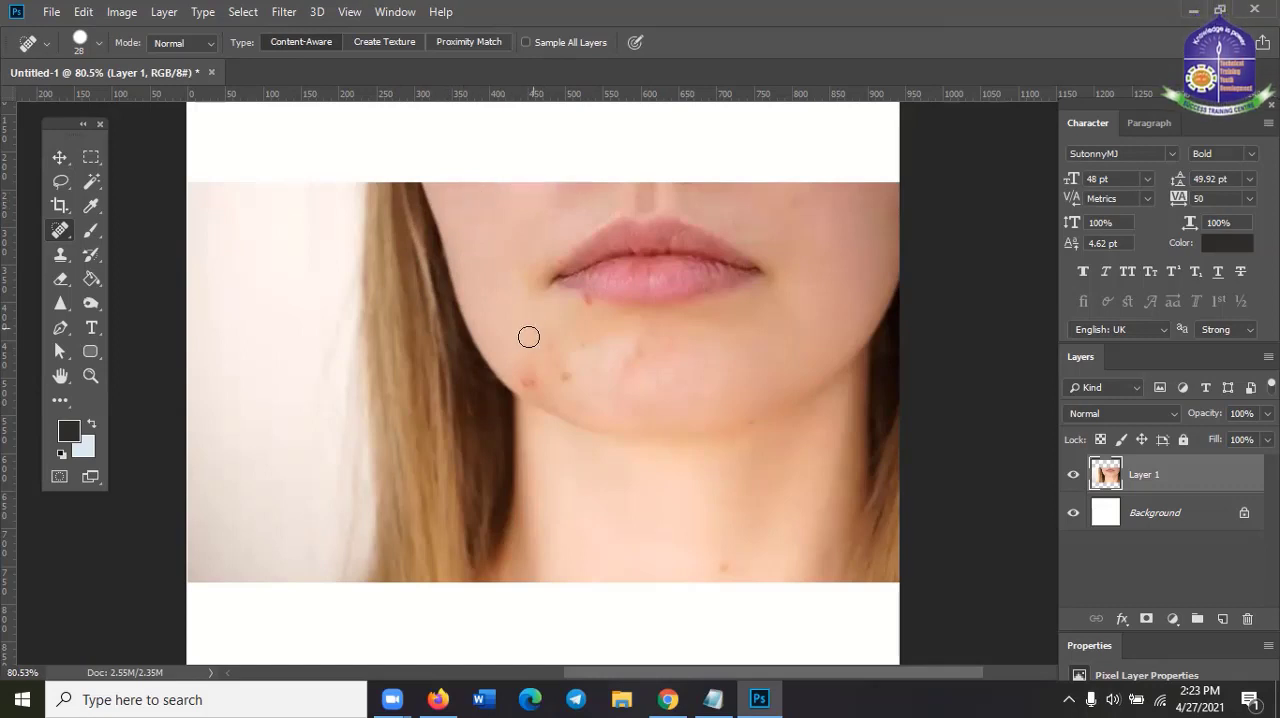
Heal the spot under the lower lip and the remaining blemishes on the chin and along the jaw
{"action": "left_click", "coordinate": [584, 301]}
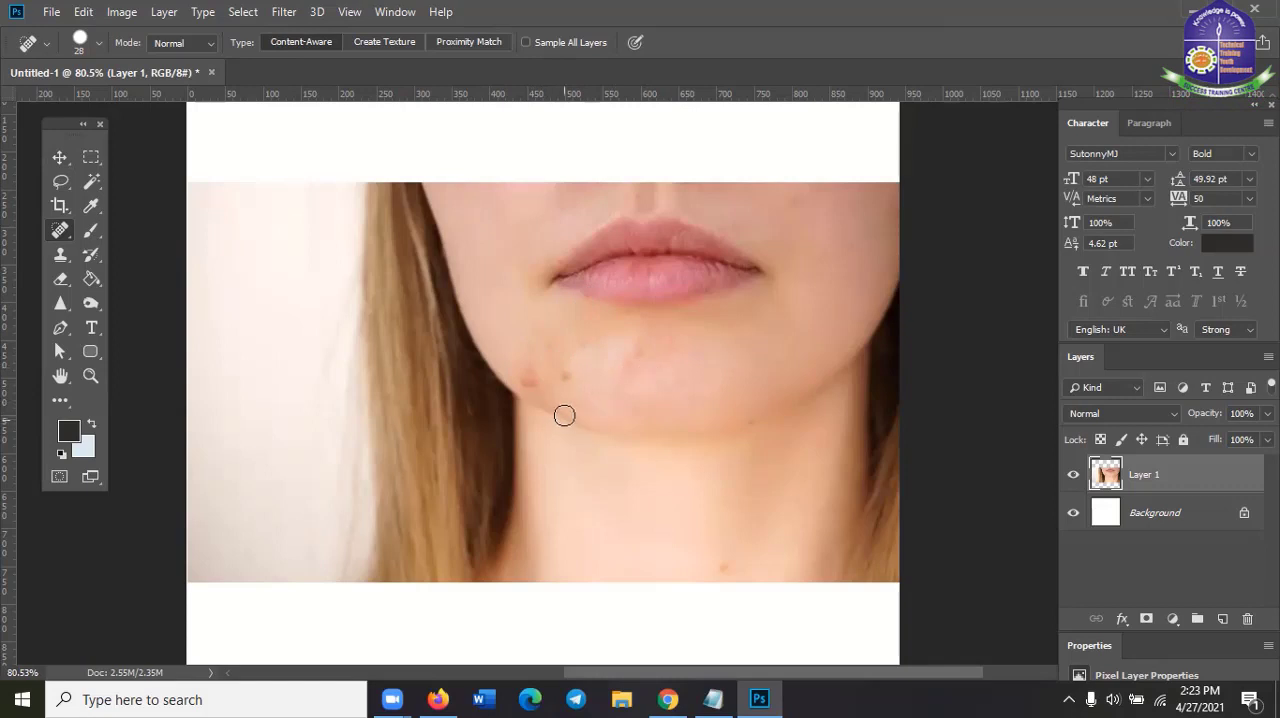
{"action": "mouse_move", "coordinate": [586, 378]}
{"action": "left_mouse_down"}
{"action": "mouse_move", "coordinate": [630, 411]}
{"action": "mouse_move", "coordinate": [554, 360]}
{"action": "left_mouse_up"}
{"action": "left_click", "coordinate": [621, 410]}
{"action": "left_click", "coordinate": [524, 383]}
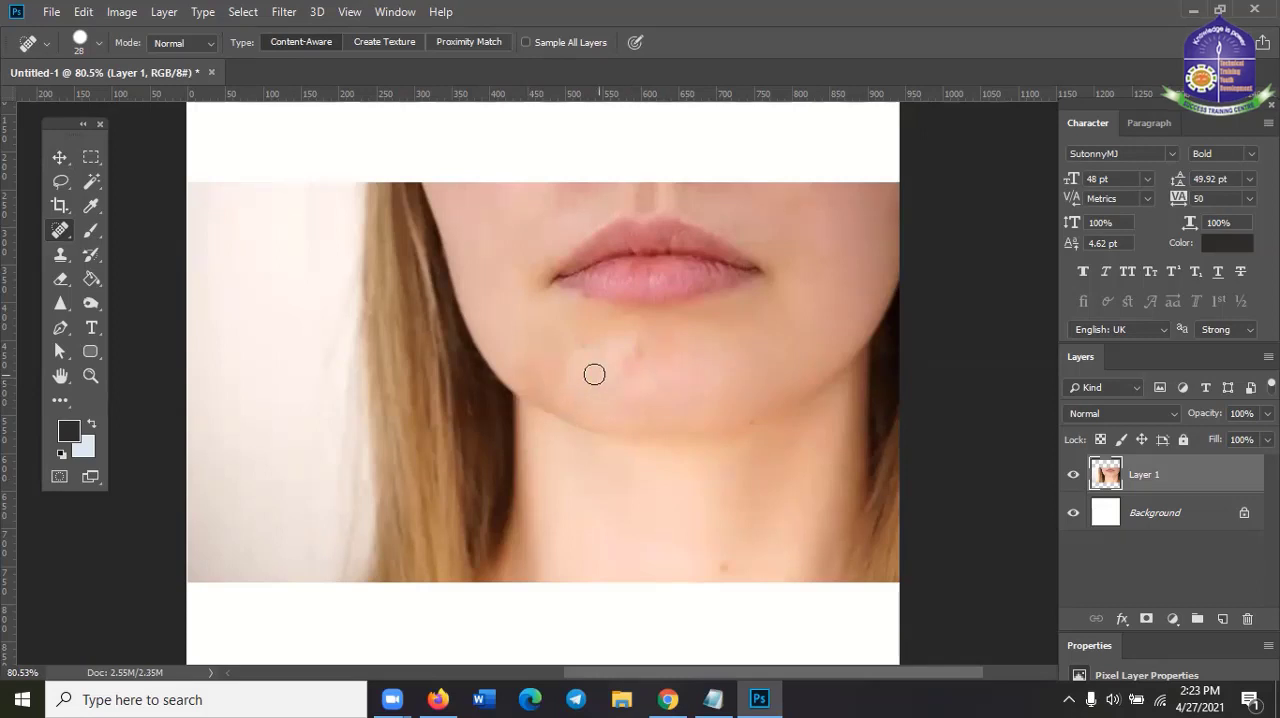
{"action": "left_click", "coordinate": [650, 333]}
{"action": "left_click", "coordinate": [679, 385]}
{"action": "left_click", "coordinate": [713, 382]}
Heal the mole at the base of the neck, touch up the side of the neck and activate the Move tool
{"action": "left_click", "coordinate": [725, 567]}
{"action": "mouse_move", "coordinate": [783, 506]}
{"action": "left_mouse_down"}
{"action": "mouse_move", "coordinate": [795, 522]}
{"action": "mouse_move", "coordinate": [799, 511]}
{"action": "left_mouse_up"}
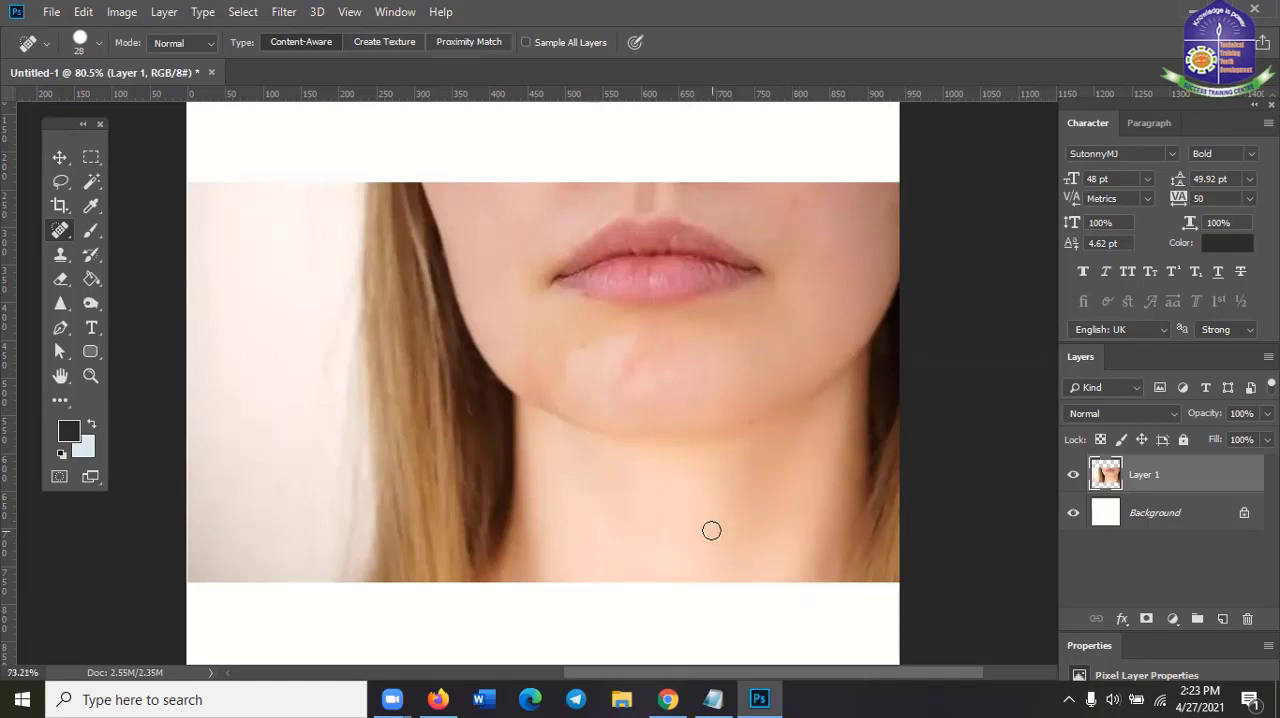
{"action": "scroll", "coordinate": [711, 530], "scroll_direction": "down", "scroll_amount": 1}
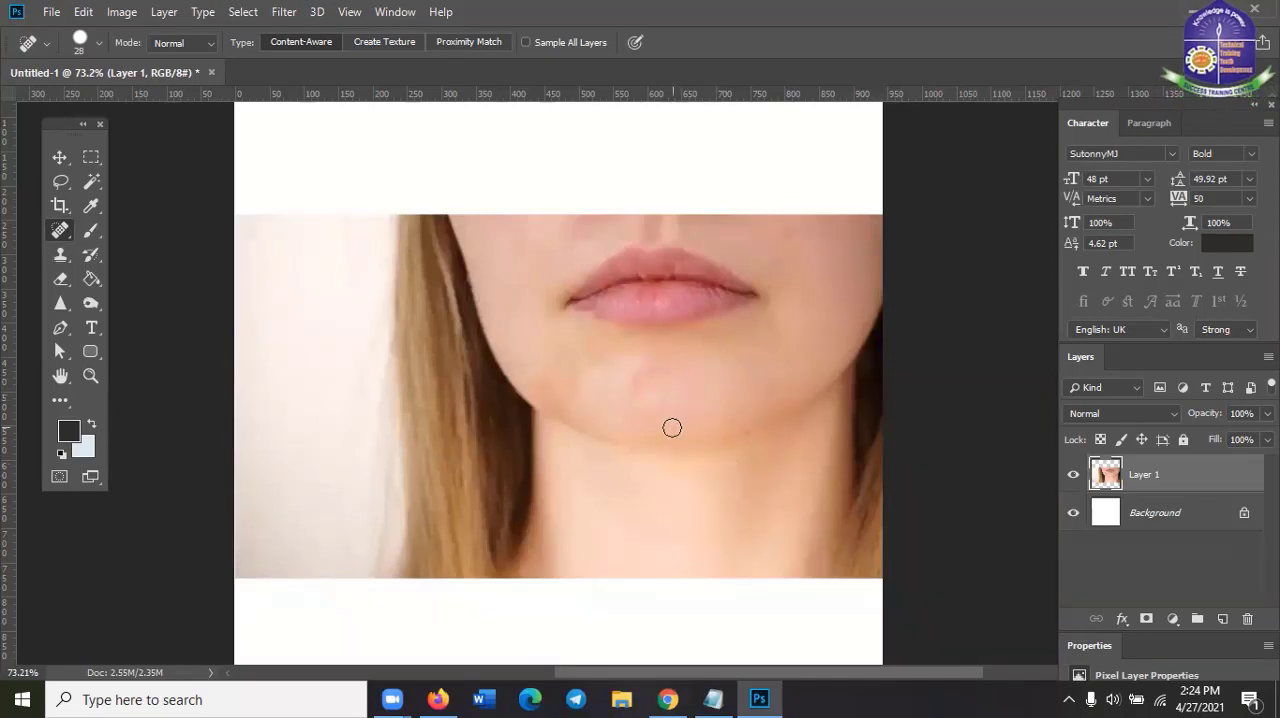
{"action": "left_click", "coordinate": [52, 150]}
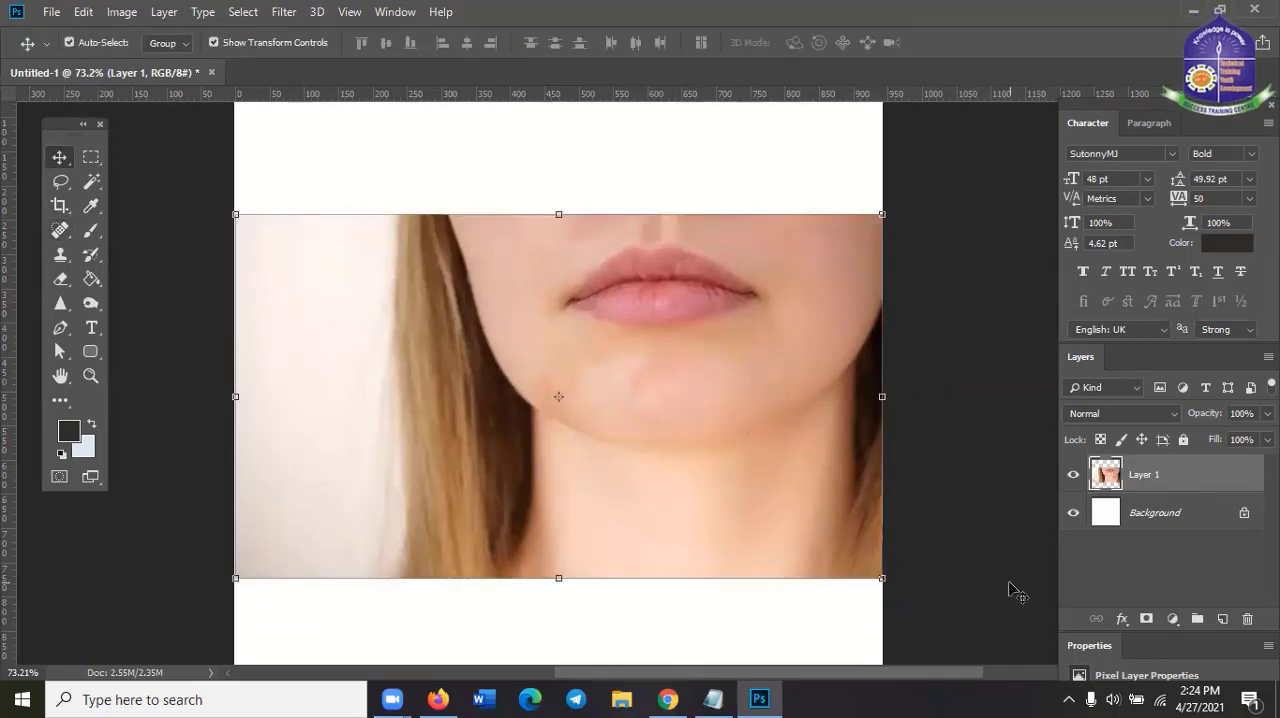
Delete the retouched face photo layer and activate the Healing Brush tool
{"action": "key", "text": "Delete"}
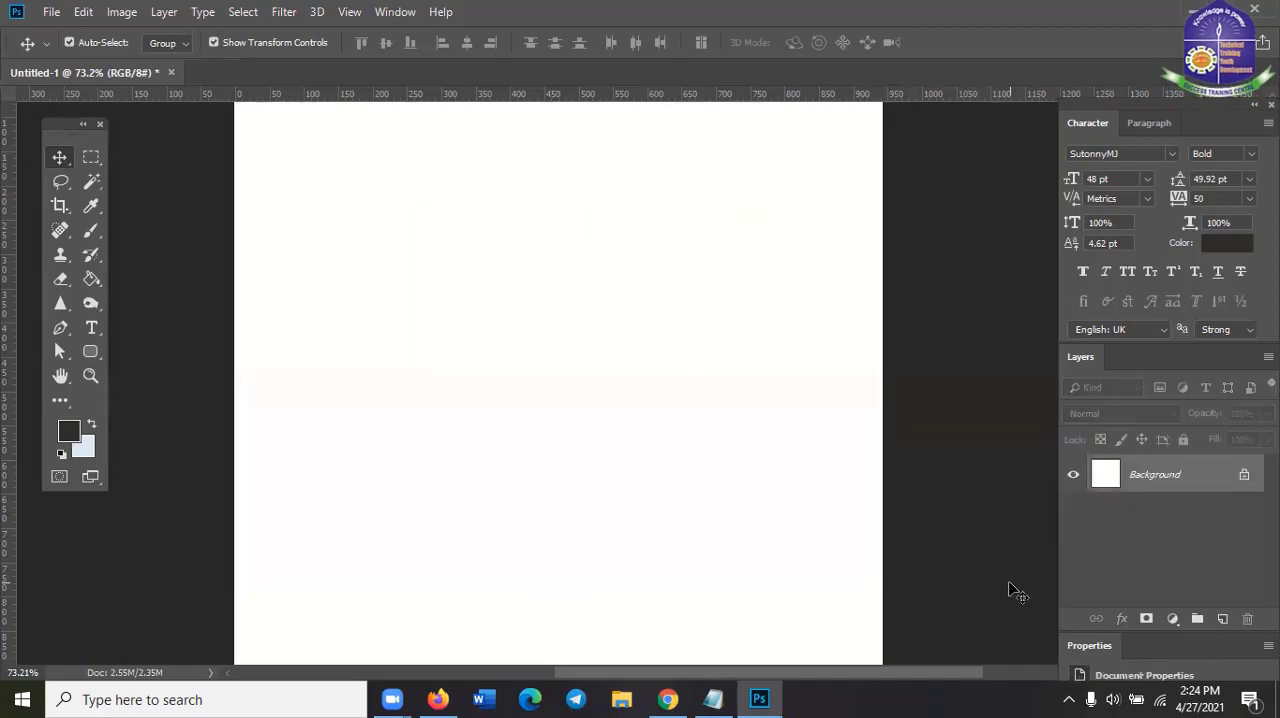
{"action": "left_click", "coordinate": [58, 232]}
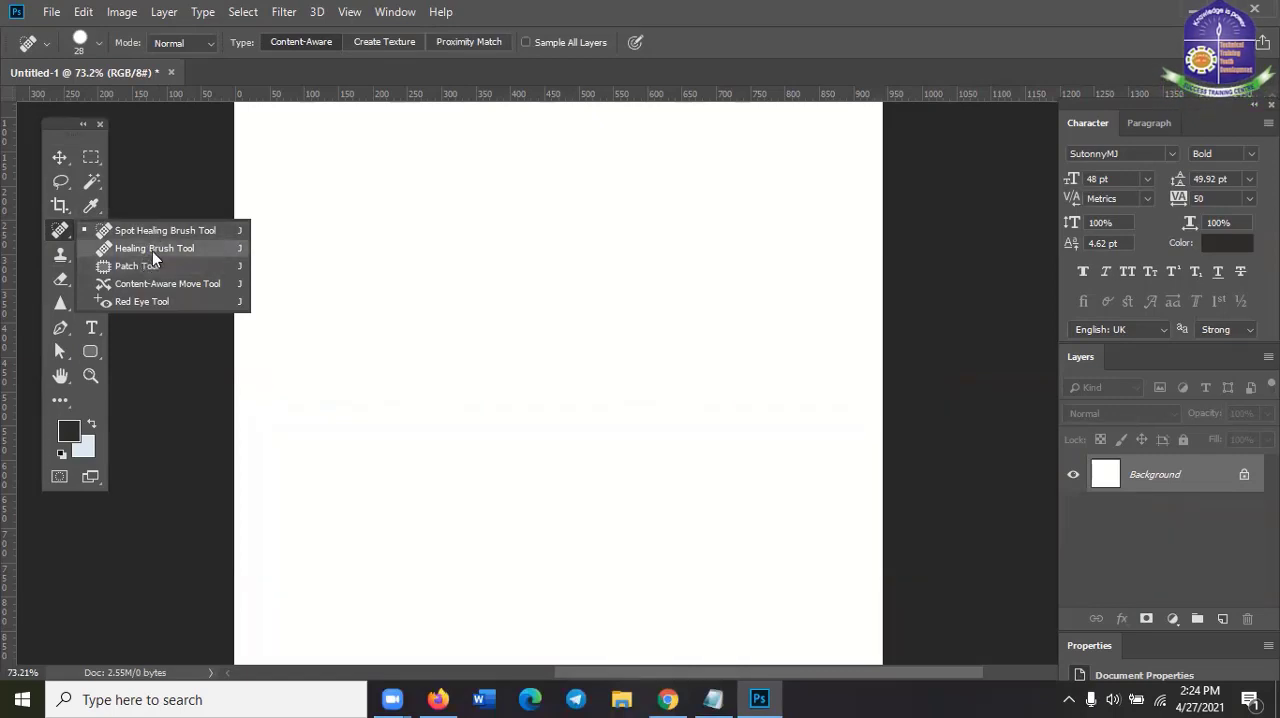
{"action": "left_click", "coordinate": [152, 249]}
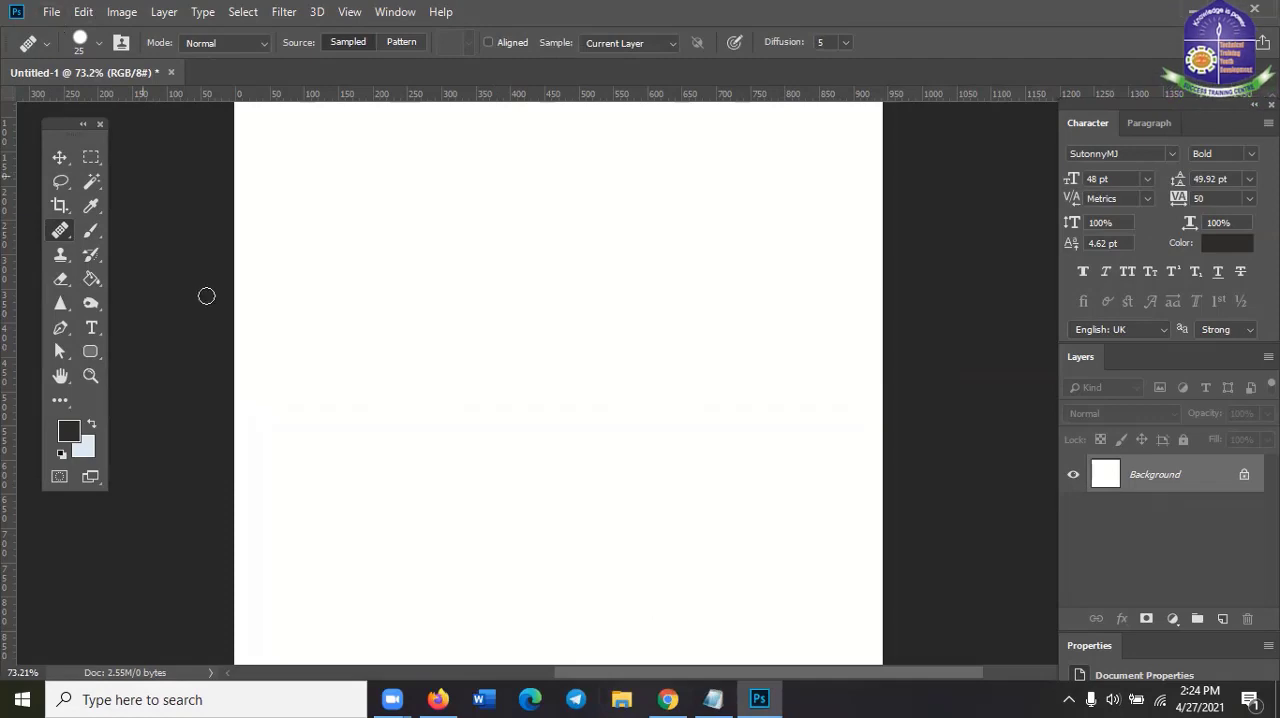
Switch to Firefox and search Google Images for "image"
{"action": "left_click", "coordinate": [437, 697]}
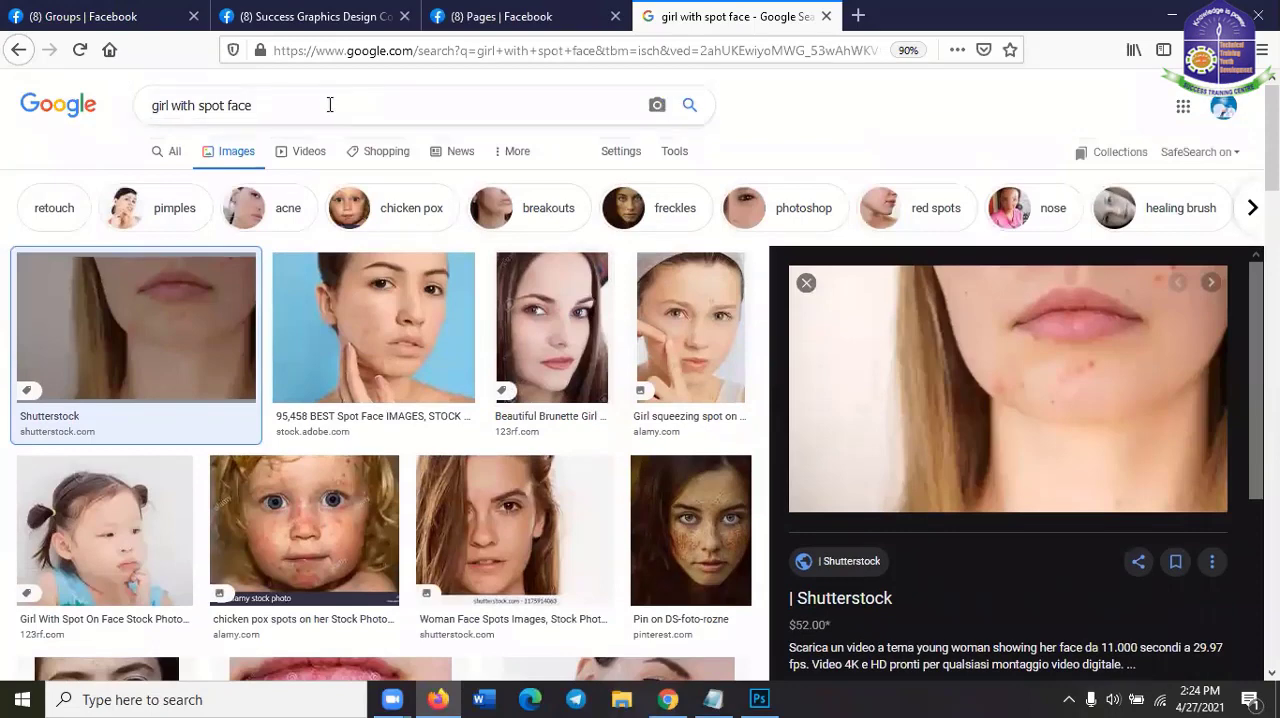
{"action": "key", "text": "ctrl+a"}
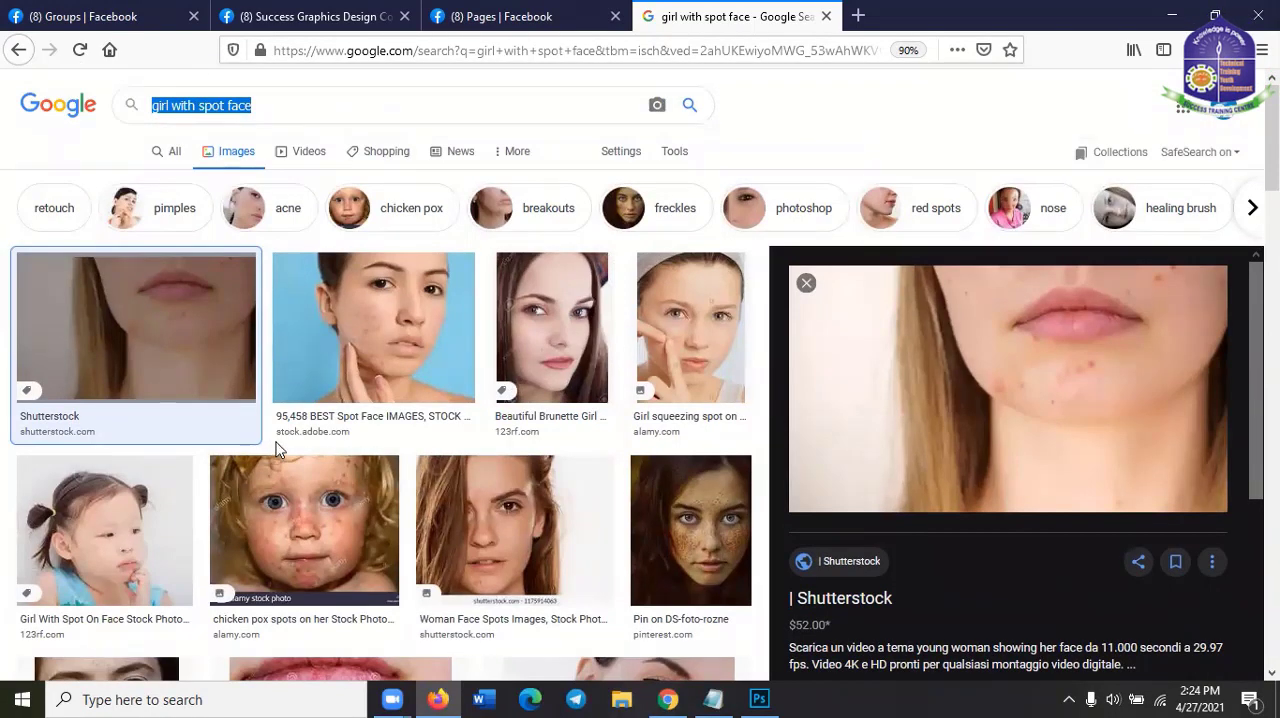
{"action": "type", "text": "image"}
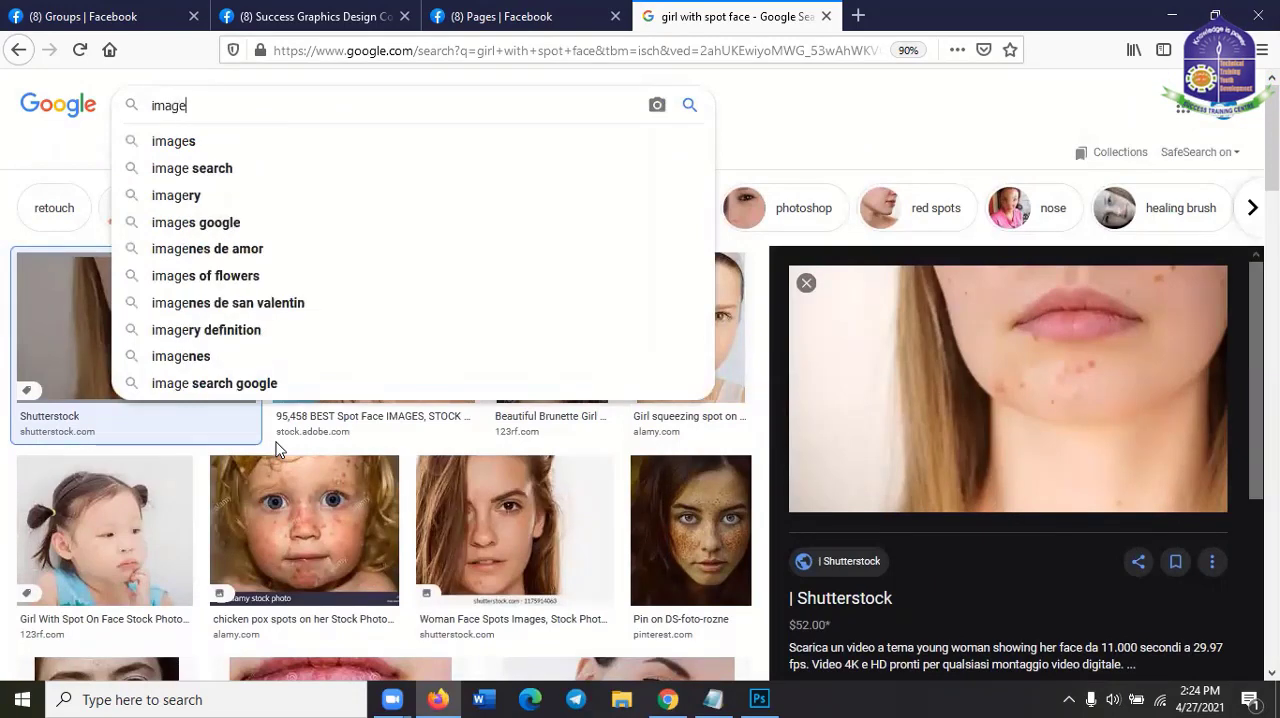
{"action": "key", "text": "Return"}
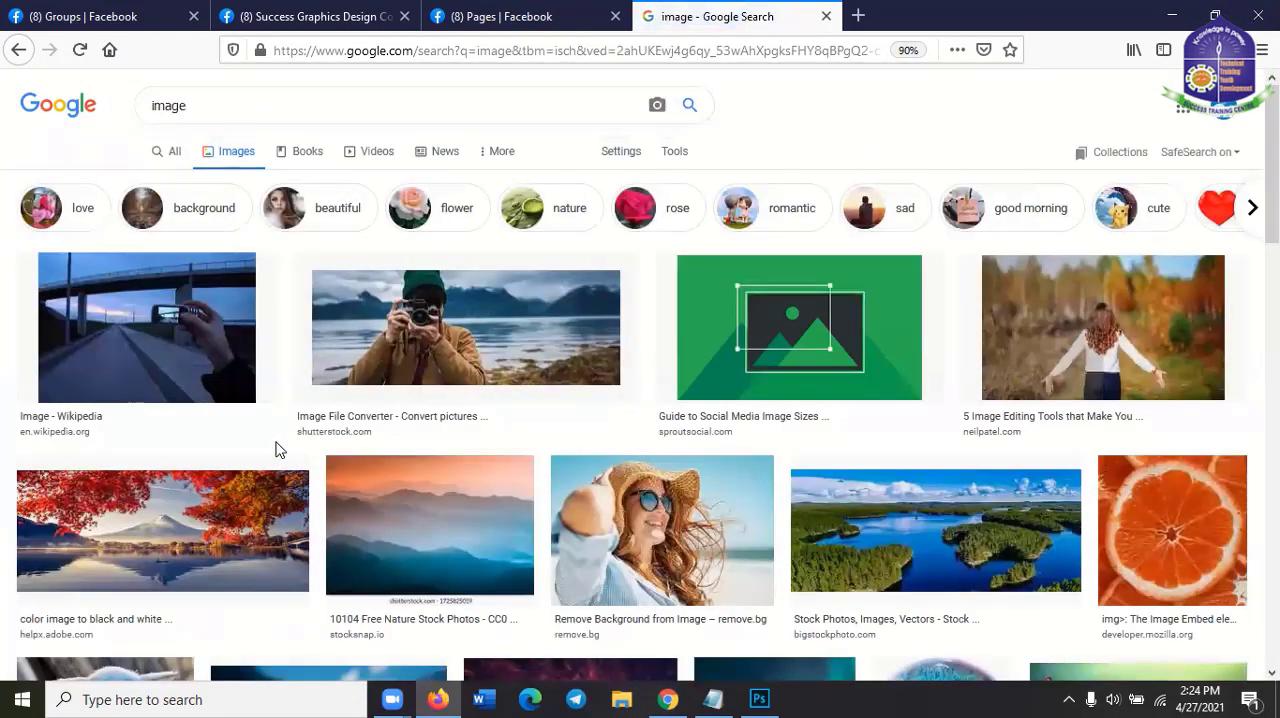
Open the background image with the yellow flower and butterfly from the results and copy it
{"action": "scroll", "coordinate": [391, 626], "scroll_direction": "down", "scroll_amount": 3}
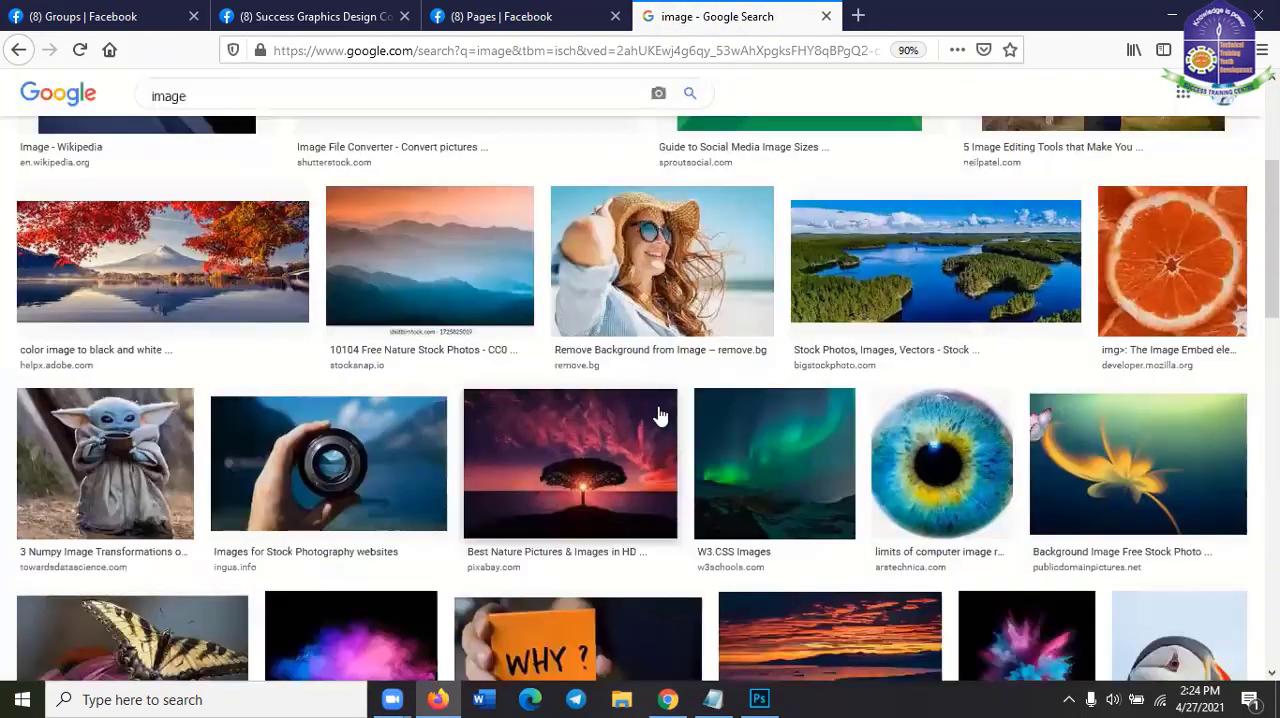
{"action": "scroll", "coordinate": [650, 450], "scroll_direction": "down", "scroll_amount": 1}
{"action": "scroll", "coordinate": [791, 437], "scroll_direction": "up", "scroll_amount": 2}
{"action": "scroll", "coordinate": [948, 480], "scroll_direction": "down", "scroll_amount": 2}
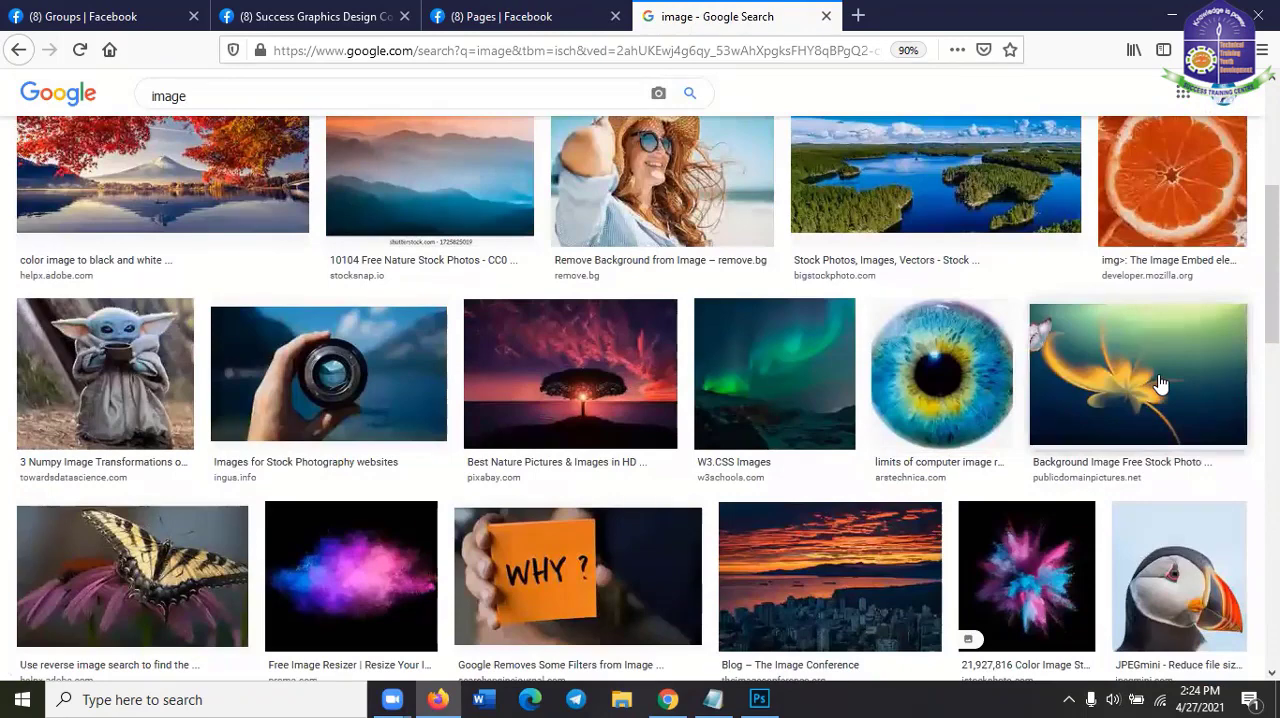
{"action": "scroll", "coordinate": [1160, 383], "scroll_direction": "down", "scroll_amount": 1}
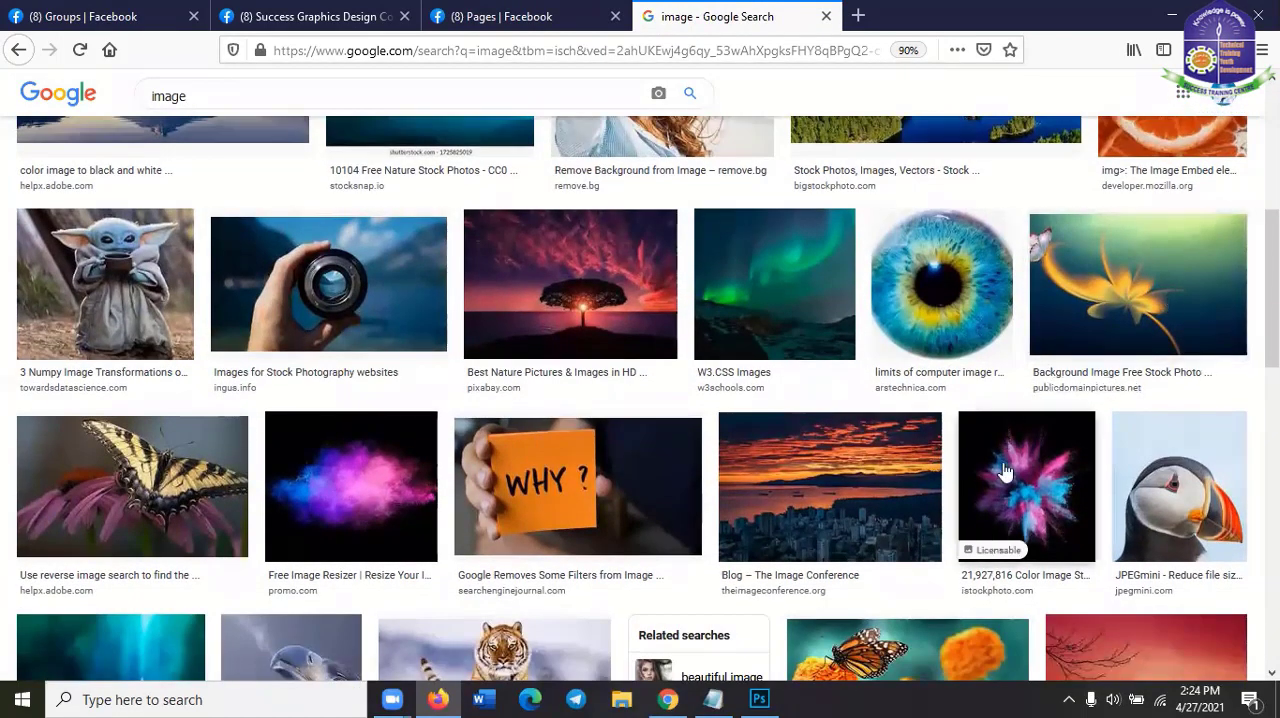
{"action": "scroll", "coordinate": [990, 475], "scroll_direction": "down", "scroll_amount": 2}
{"action": "scroll", "coordinate": [403, 517], "scroll_direction": "up", "scroll_amount": 2}
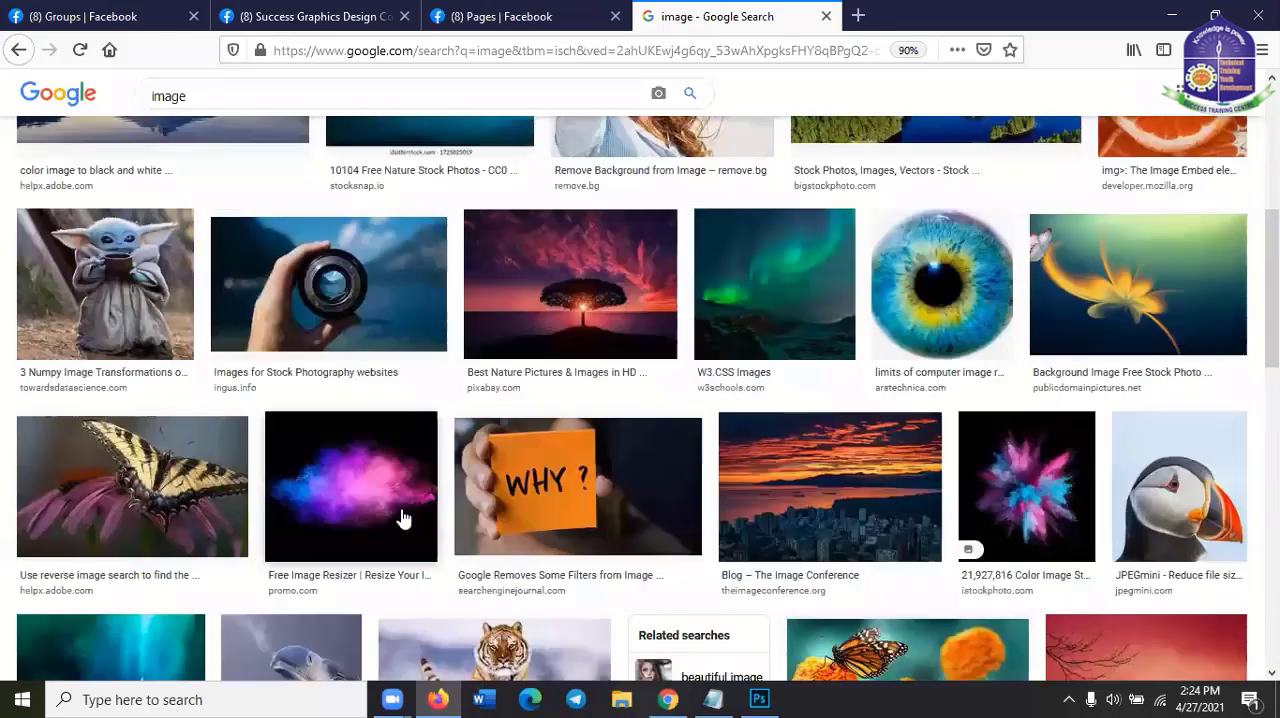
{"action": "left_click", "coordinate": [1115, 286]}
{"action": "scroll", "coordinate": [1077, 357], "scroll_direction": "down", "scroll_amount": 1}
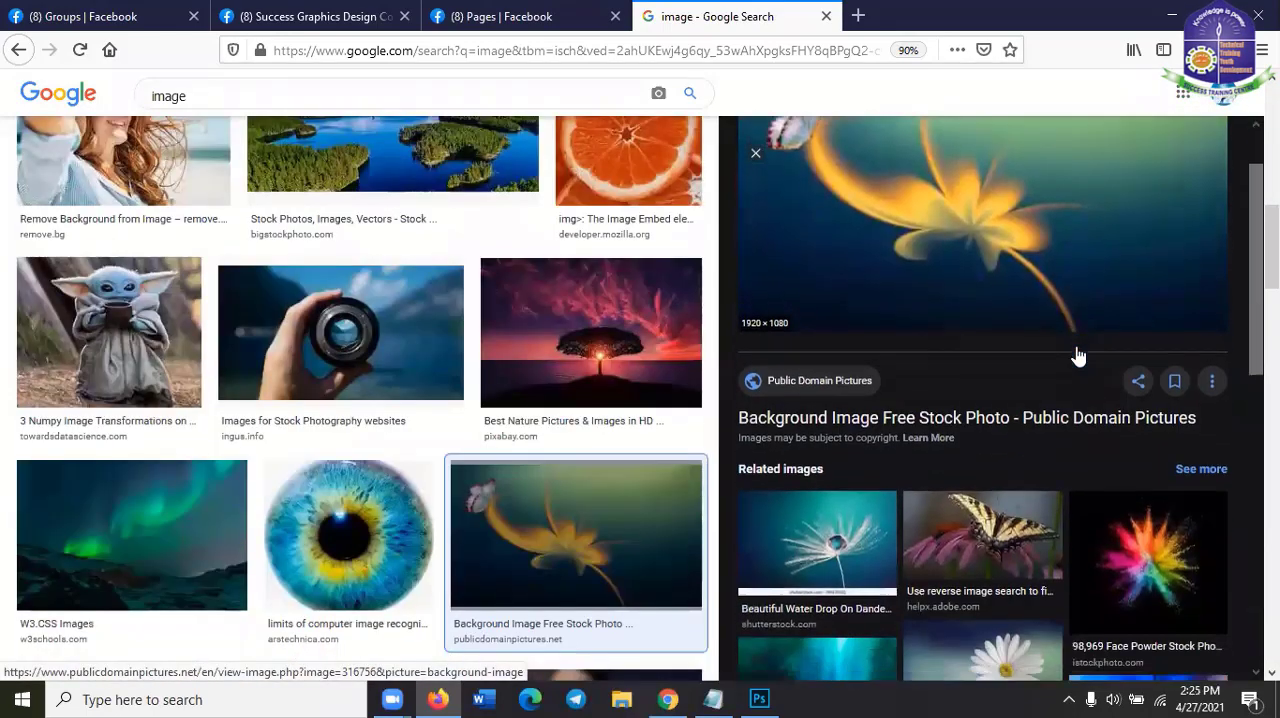
{"action": "right_click", "coordinate": [1008, 191]}
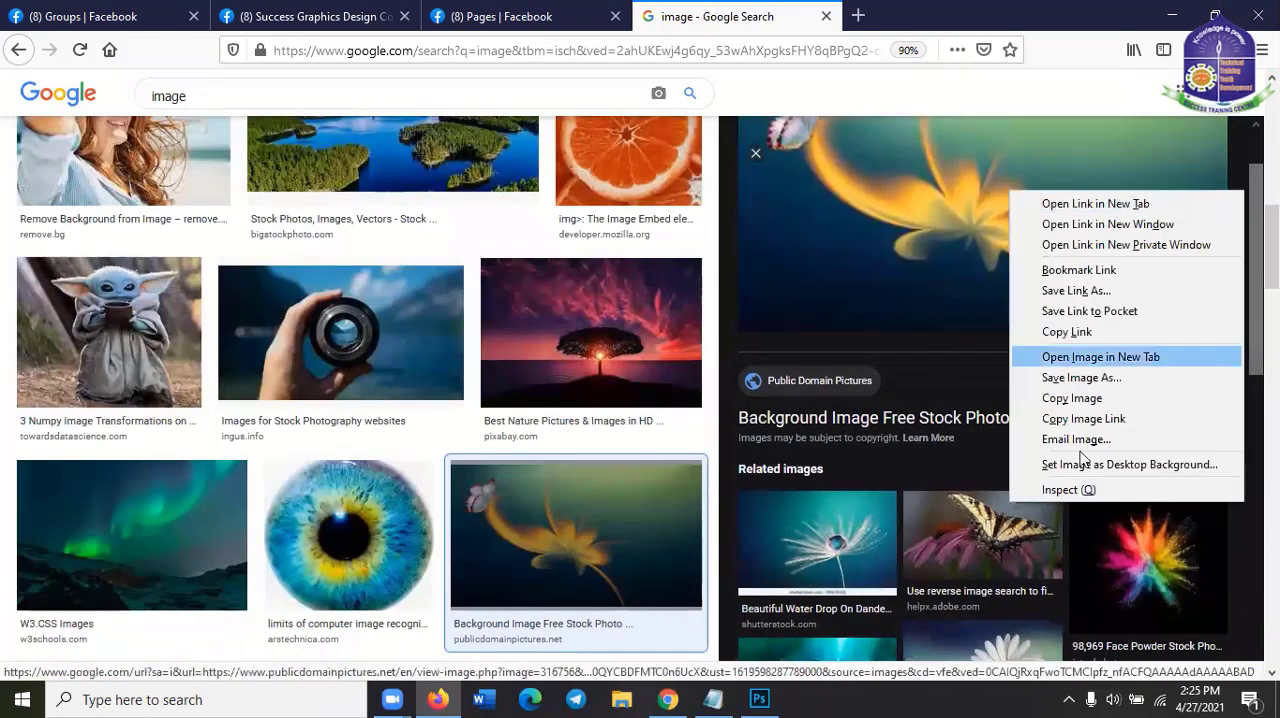
{"action": "left_click", "coordinate": [1079, 399]}
Return to Photoshop, paste the copied flower image and enlarge it proportionally to about 334%
{"action": "left_click", "coordinate": [1171, 14]}
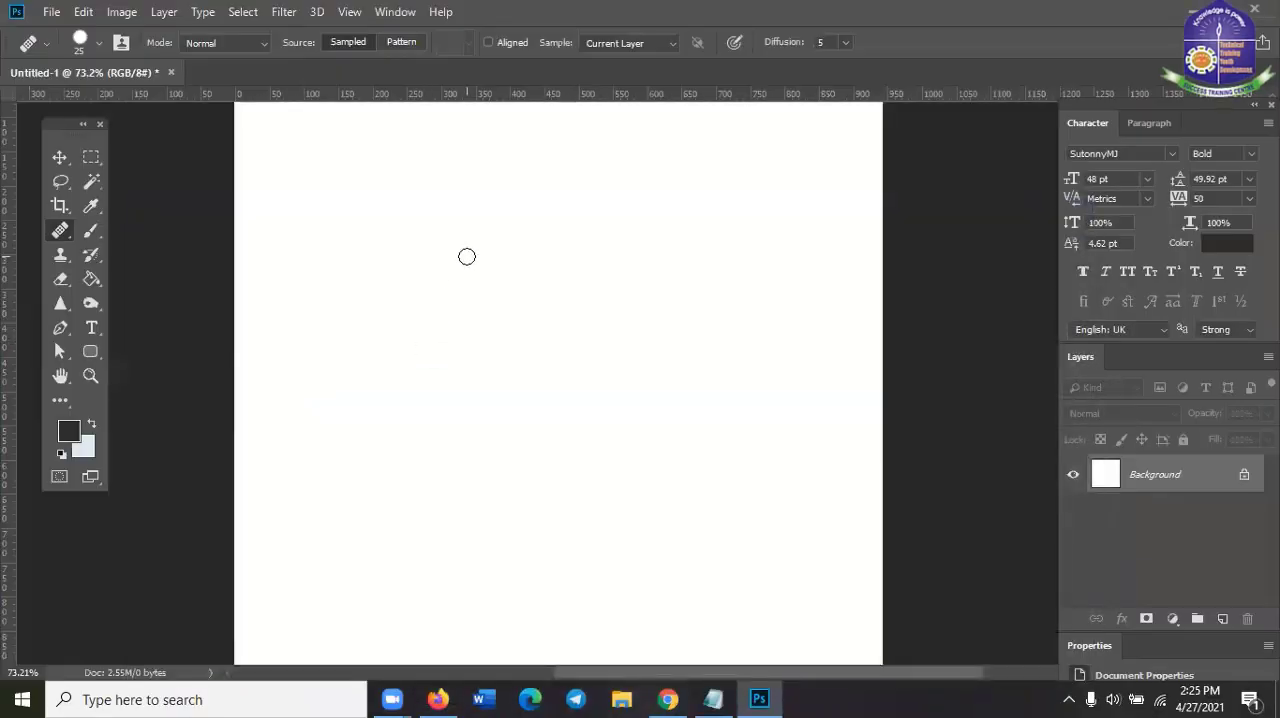
{"action": "key", "text": "ctrl+v"}
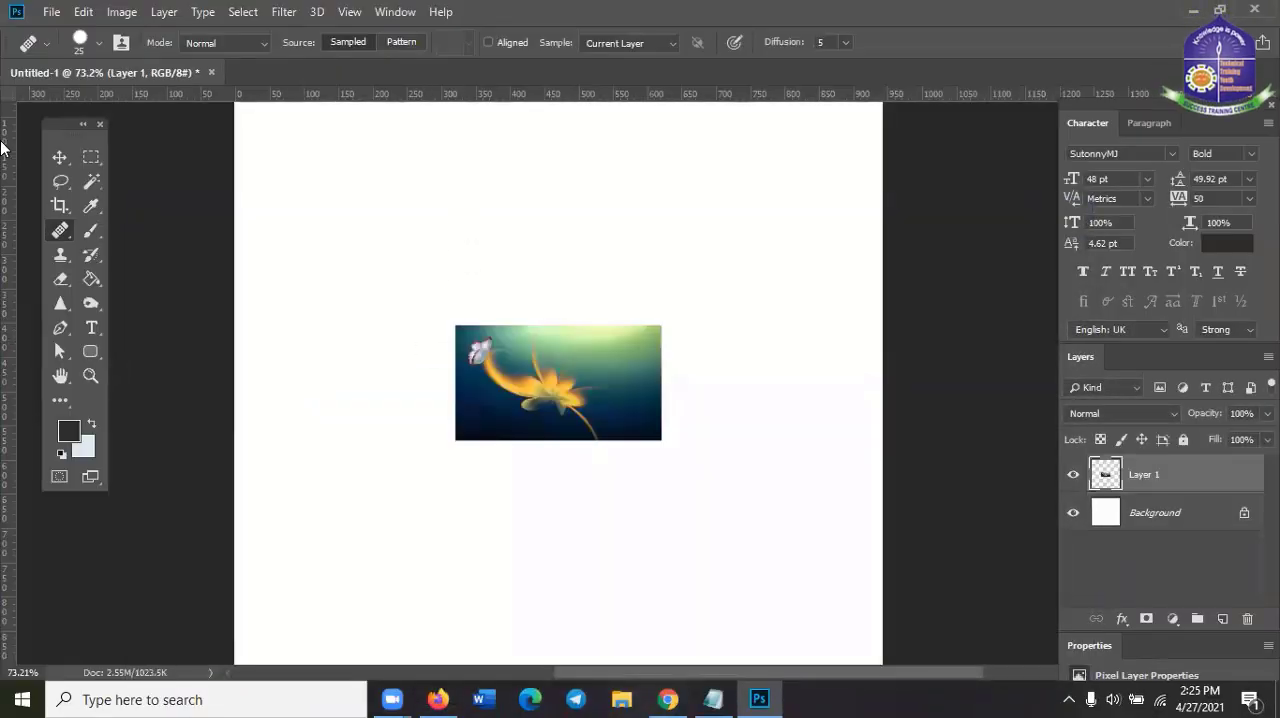
{"action": "left_click", "coordinate": [59, 158]}
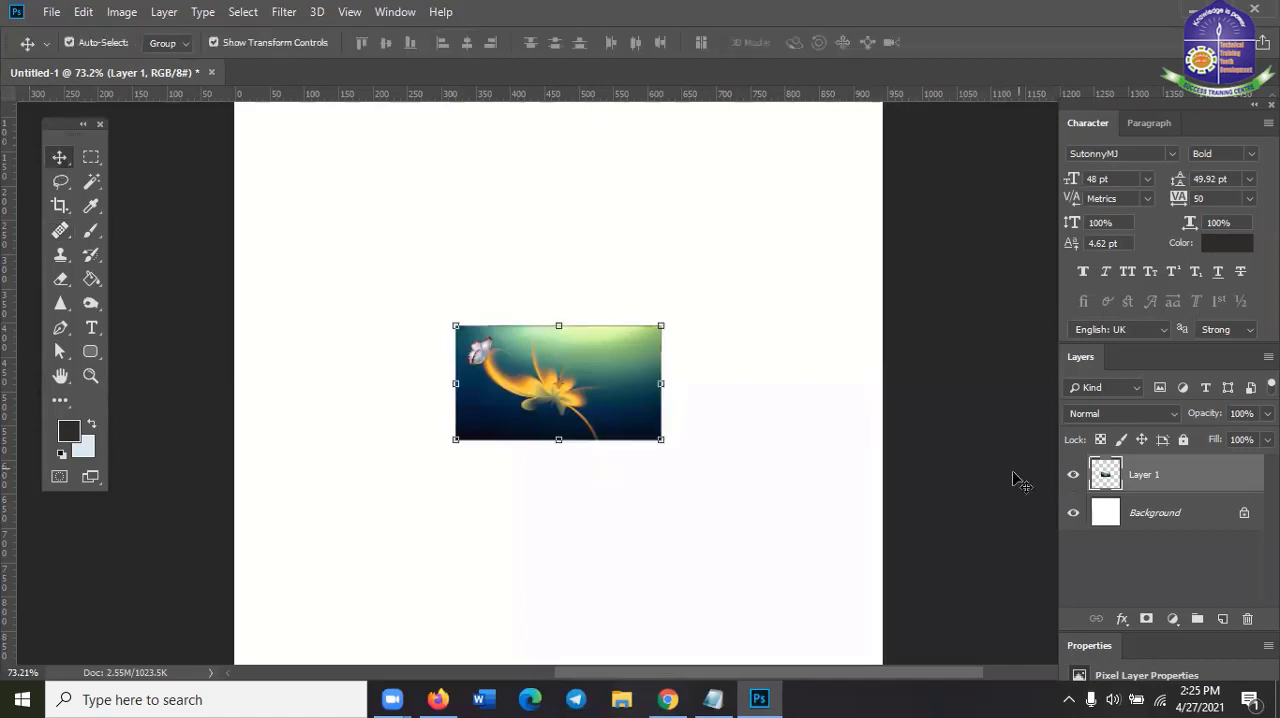
{"action": "left_click_drag", "start_coordinate": [660, 327], "coordinate": [878, 156]}
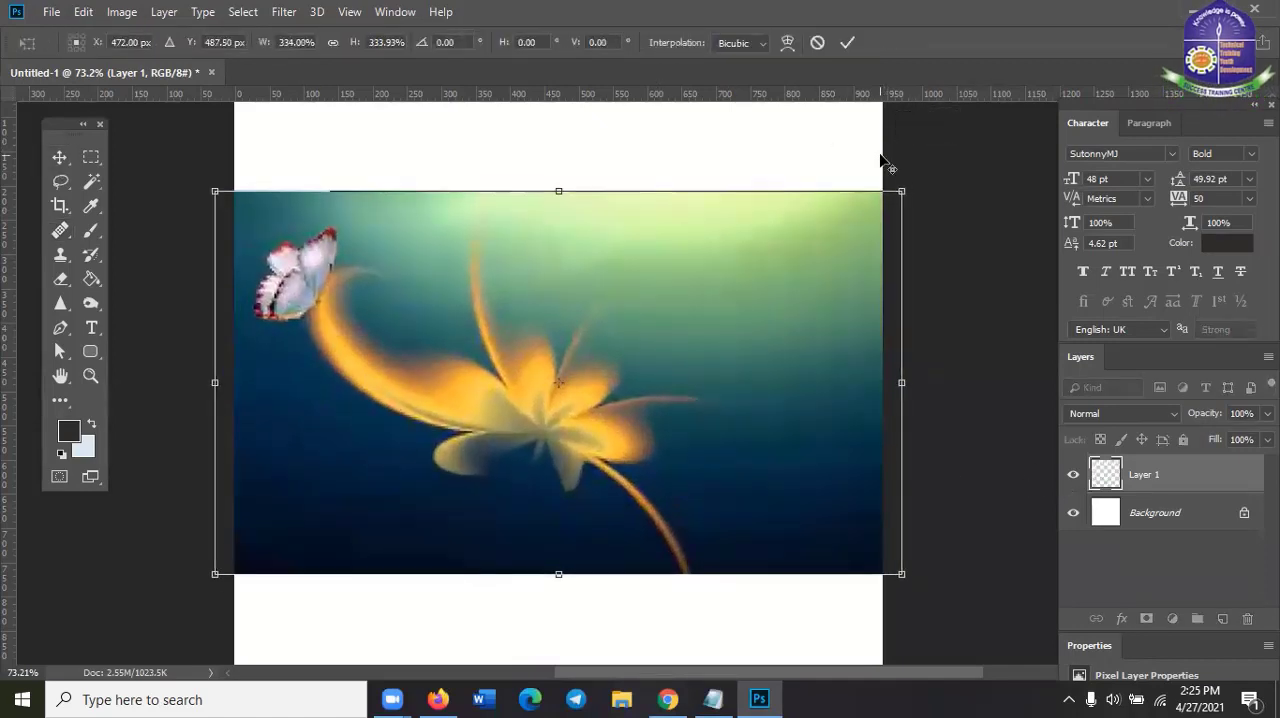
{"action": "left_click", "coordinate": [849, 42]}
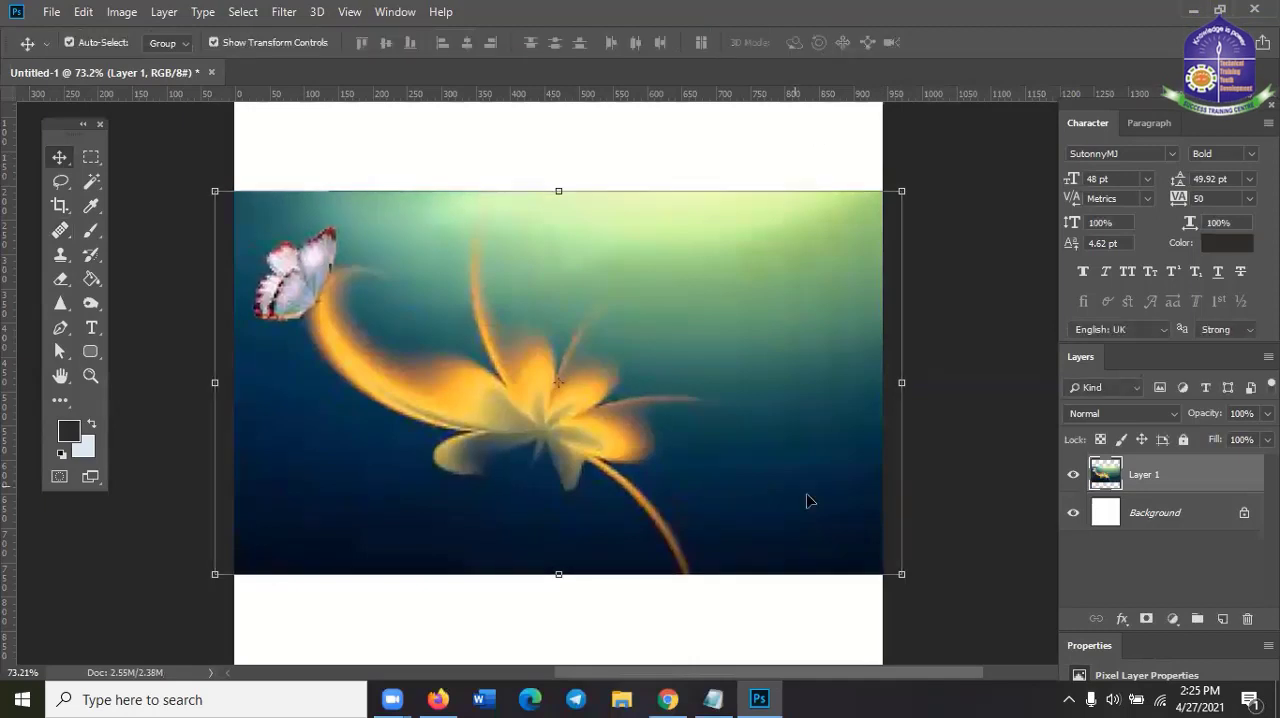
Scale the flower image down to about 90% so it fits within the canvas width, and deselect it
{"action": "left_click_drag", "start_coordinate": [905, 190], "coordinate": [866, 210]}
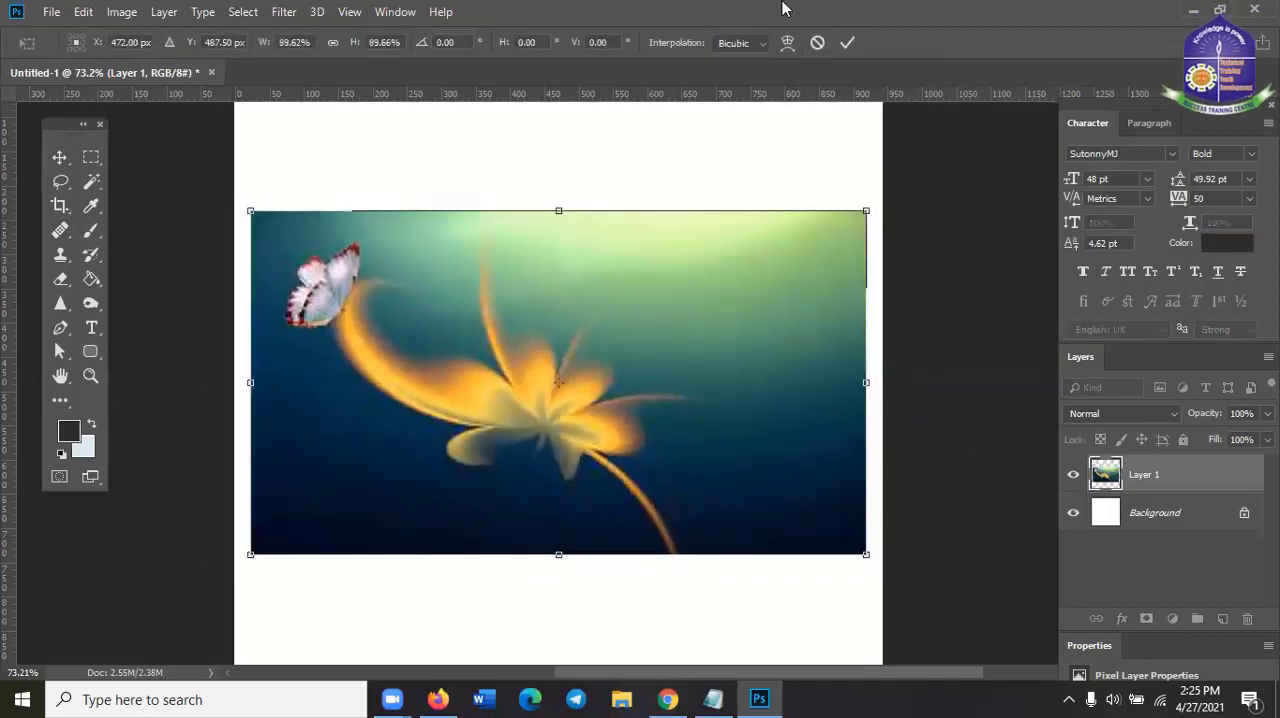
{"action": "left_click", "coordinate": [849, 42]}
{"action": "left_click", "coordinate": [914, 380]}
{"action": "scroll", "coordinate": [915, 385], "scroll_direction": "up", "scroll_amount": 1}
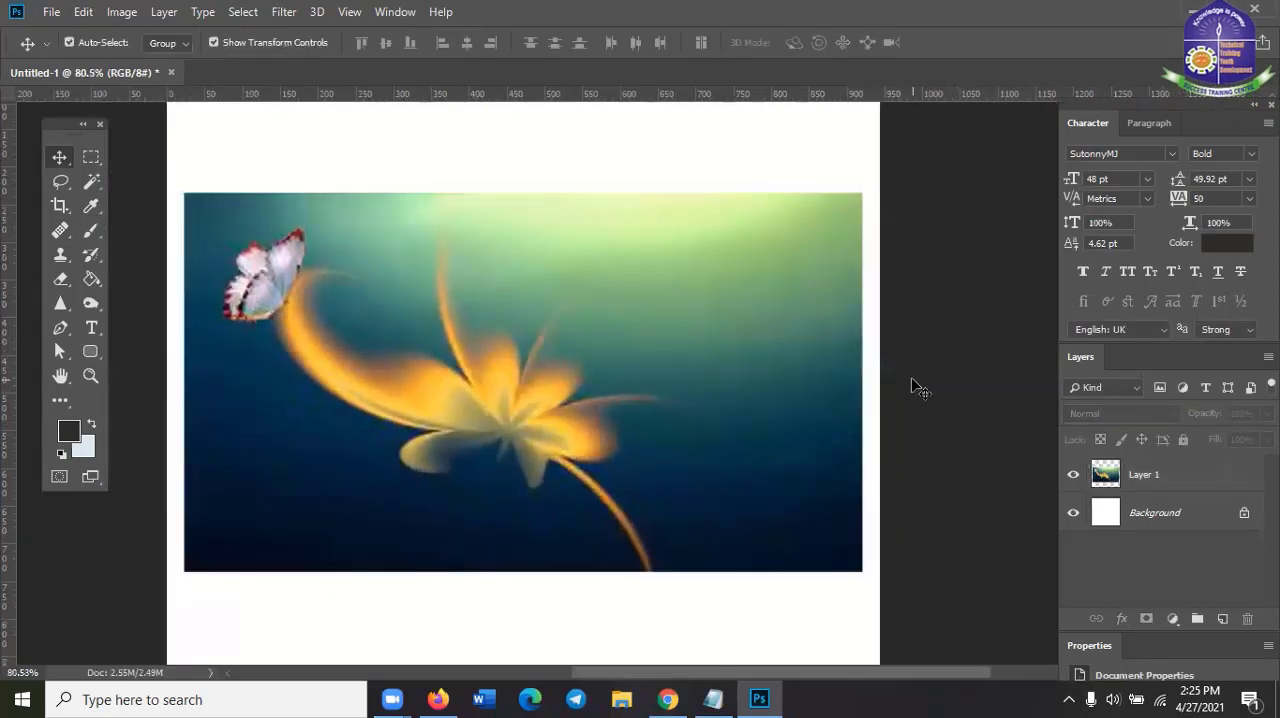
Select the flower layer and try the Healing Brush at size 45 beside the flower without a sampled source
{"action": "left_click", "coordinate": [660, 397]}
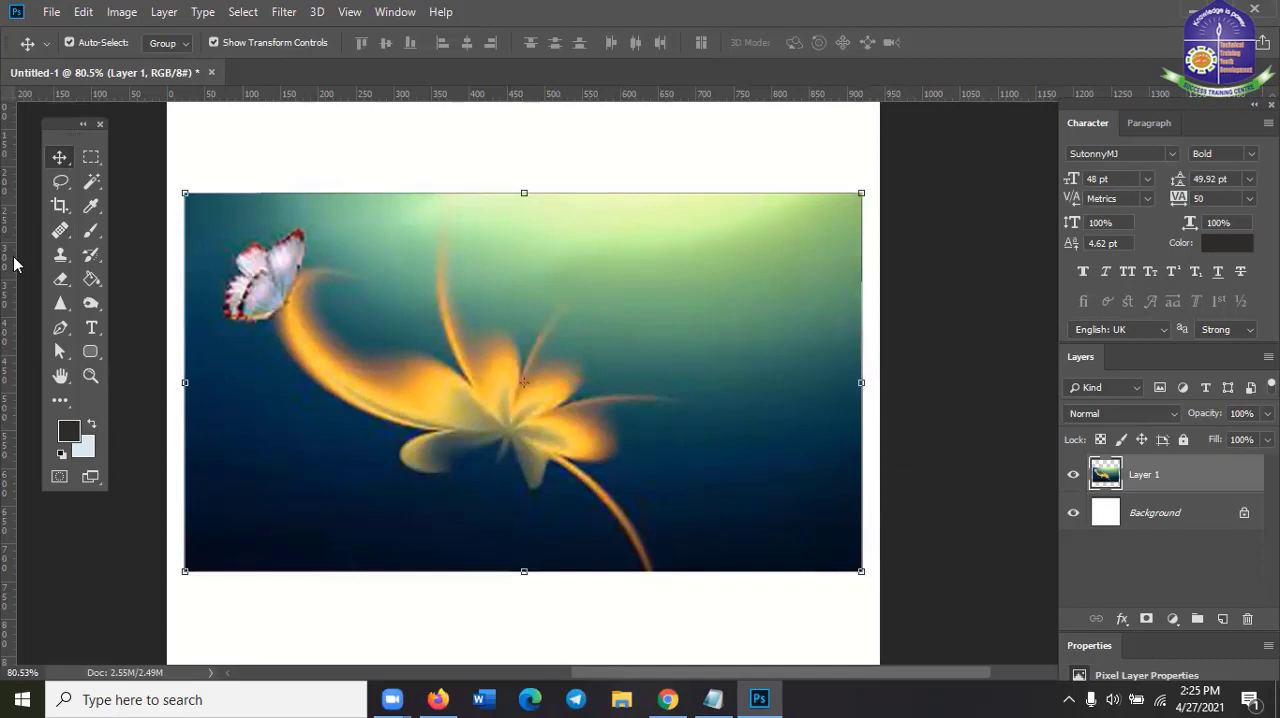
{"action": "left_click", "coordinate": [87, 190]}
{"action": "left_click", "coordinate": [59, 230]}
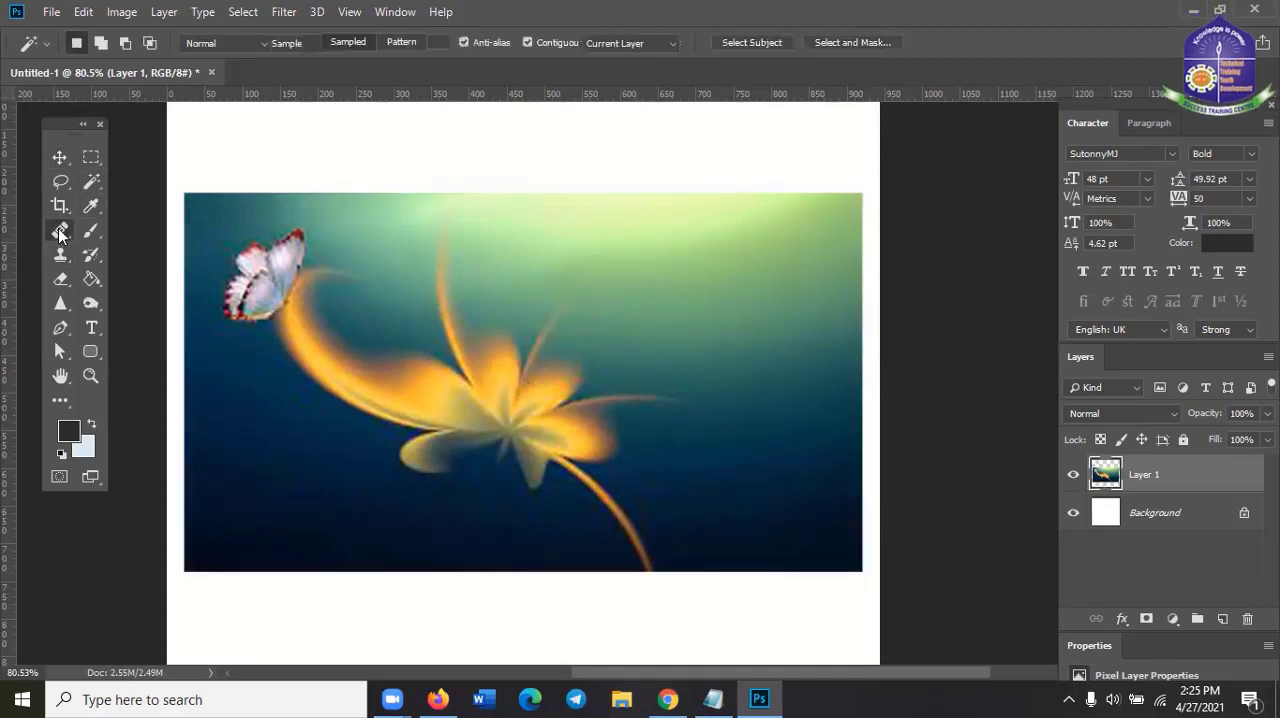
{"action": "left_click", "coordinate": [133, 247]}
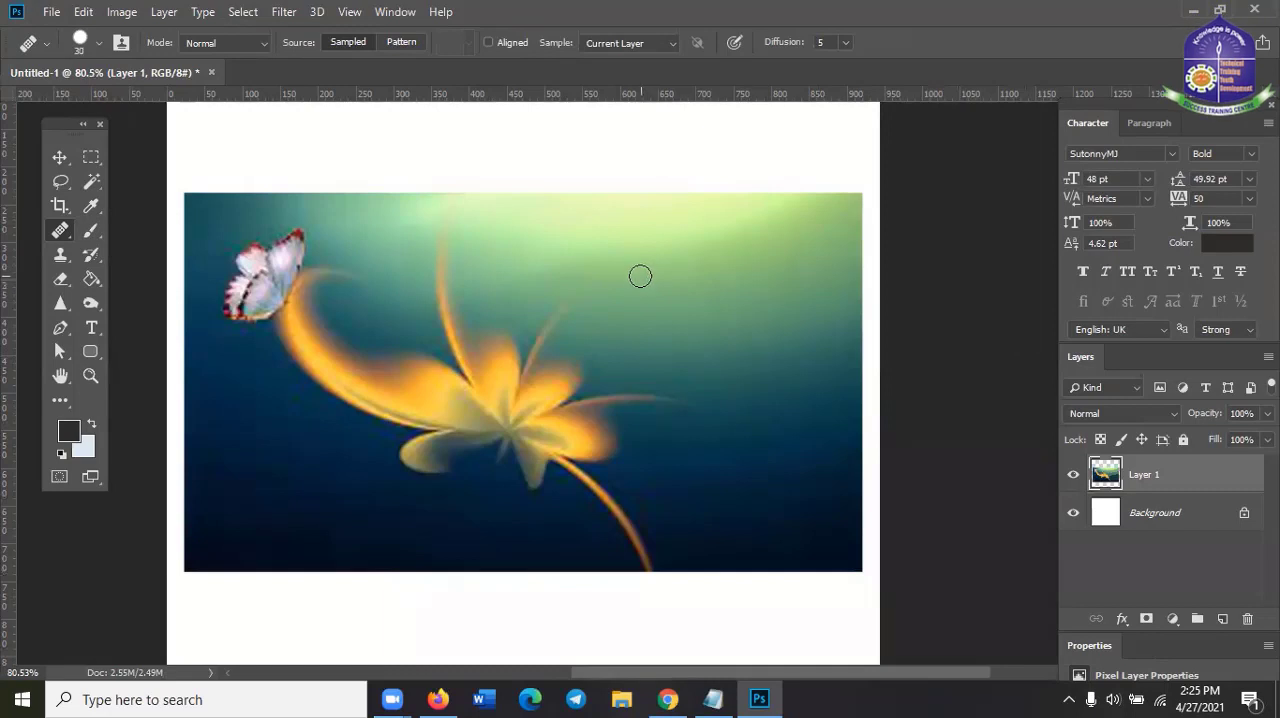
{"action": "left_click", "coordinate": [638, 406]}
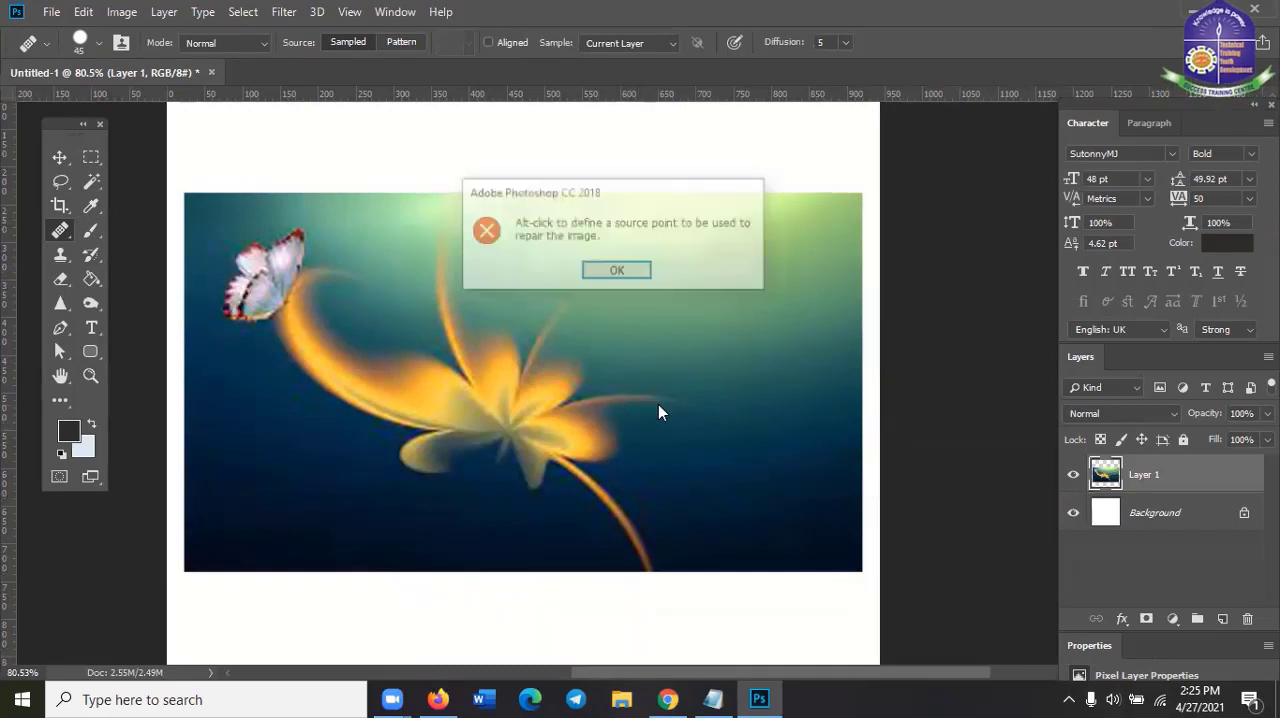
{"action": "left_click", "coordinate": [617, 272]}
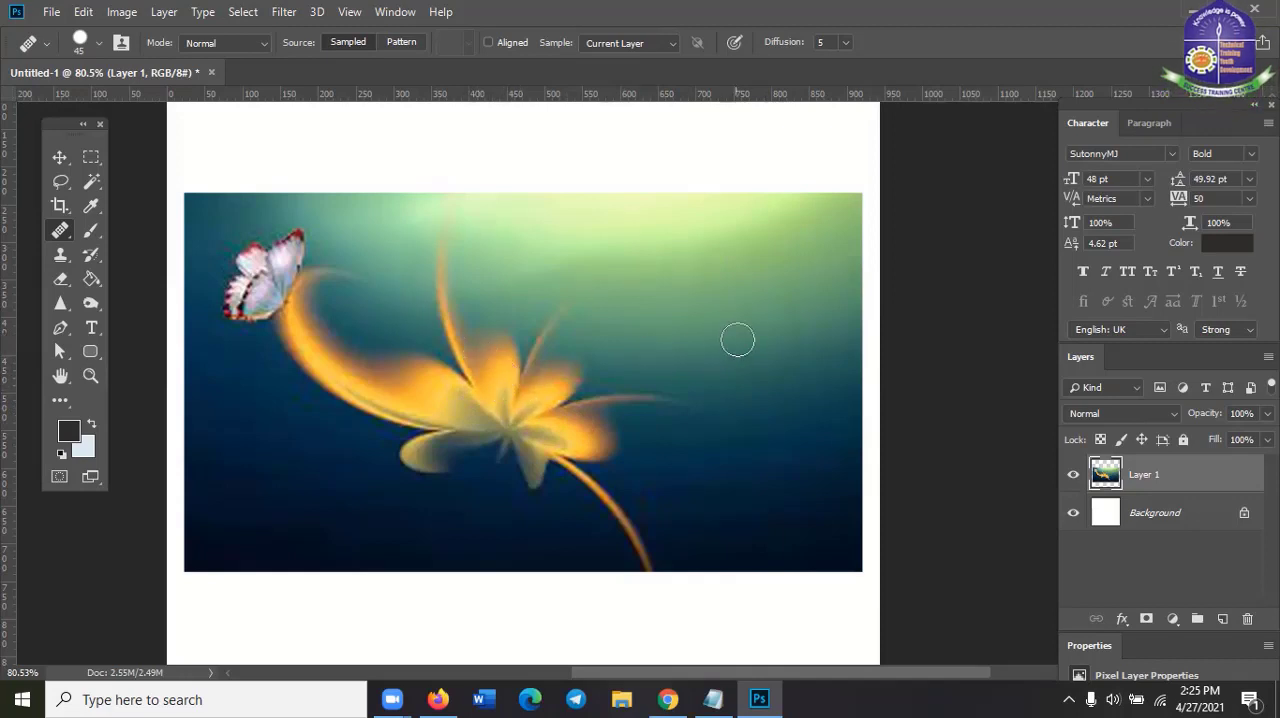
Sample the orange petal as healing source and paint a copy of the flower onto the background to its right
{"action": "left_click", "coordinate": [503, 355], "text": "alt"}
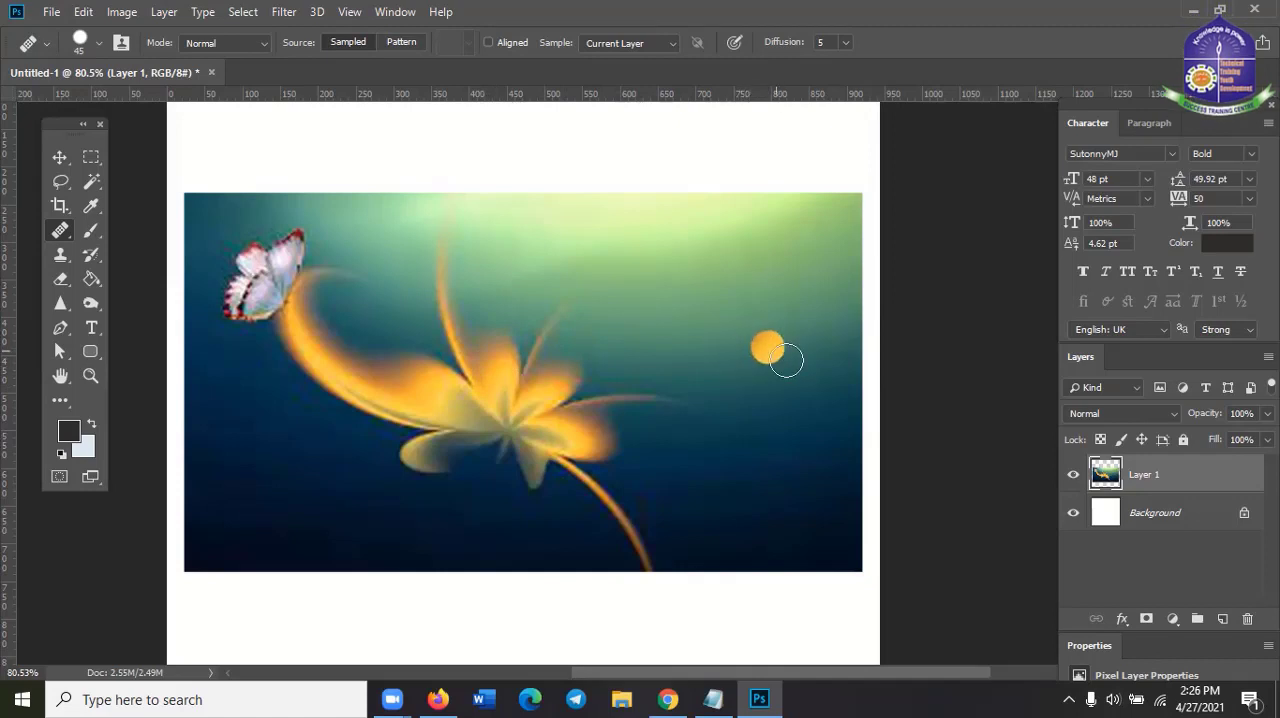
{"action": "mouse_move", "coordinate": [729, 343]}
{"action": "left_mouse_down"}
{"action": "mouse_move", "coordinate": [777, 357]}
{"action": "mouse_move", "coordinate": [739, 364]}
{"action": "mouse_move", "coordinate": [752, 418]}
{"action": "mouse_move", "coordinate": [735, 355]}
{"action": "mouse_move", "coordinate": [760, 384]}
{"action": "mouse_move", "coordinate": [784, 371]}
{"action": "mouse_move", "coordinate": [762, 385]}
{"action": "mouse_move", "coordinate": [719, 372]}
{"action": "mouse_move", "coordinate": [704, 351]}
{"action": "mouse_move", "coordinate": [768, 499]}
{"action": "mouse_move", "coordinate": [657, 399]}
{"action": "mouse_move", "coordinate": [724, 377]}
{"action": "mouse_move", "coordinate": [768, 385]}
{"action": "mouse_move", "coordinate": [737, 386]}
{"action": "left_mouse_up"}
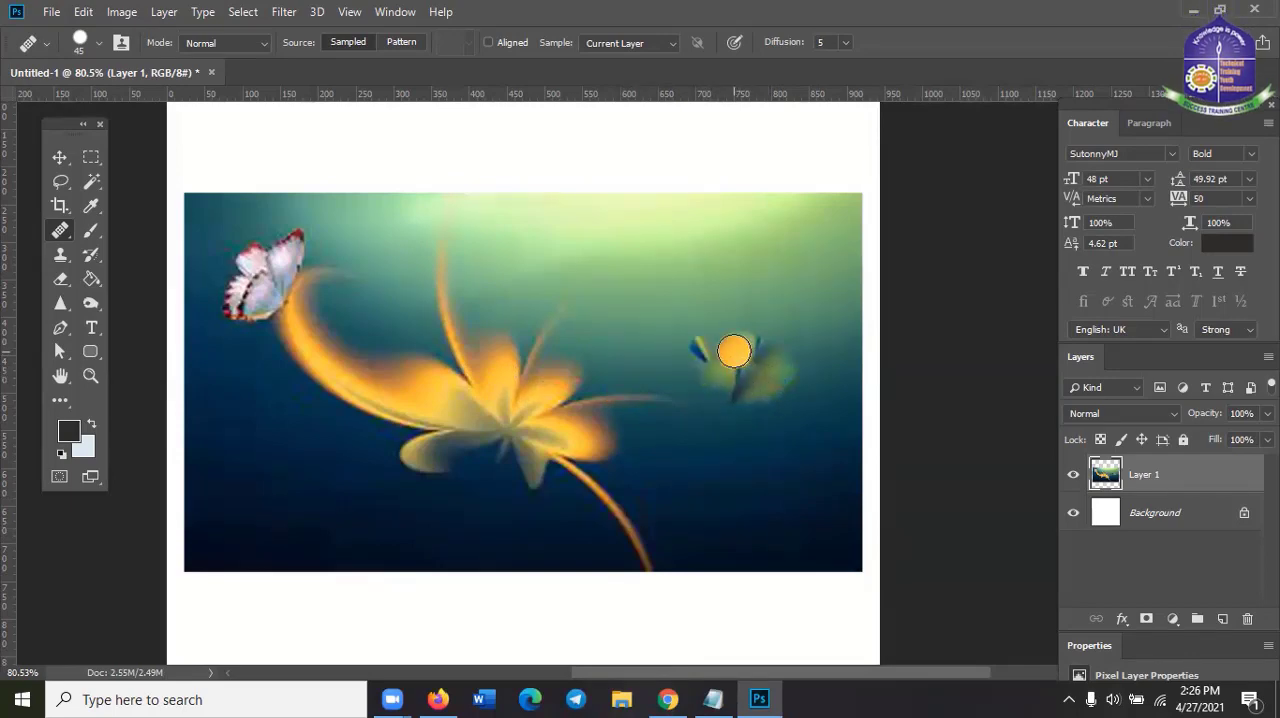
{"action": "mouse_move", "coordinate": [700, 358]}
{"action": "left_mouse_down"}
{"action": "mouse_move", "coordinate": [743, 343]}
{"action": "mouse_move", "coordinate": [767, 362]}
{"action": "mouse_move", "coordinate": [719, 390]}
{"action": "mouse_move", "coordinate": [760, 392]}
{"action": "mouse_move", "coordinate": [722, 406]}
{"action": "mouse_move", "coordinate": [666, 366]}
{"action": "mouse_move", "coordinate": [700, 351]}
{"action": "mouse_move", "coordinate": [681, 388]}
{"action": "mouse_move", "coordinate": [724, 406]}
{"action": "mouse_move", "coordinate": [698, 465]}
{"action": "mouse_move", "coordinate": [711, 405]}
{"action": "mouse_move", "coordinate": [675, 388]}
{"action": "left_mouse_up"}
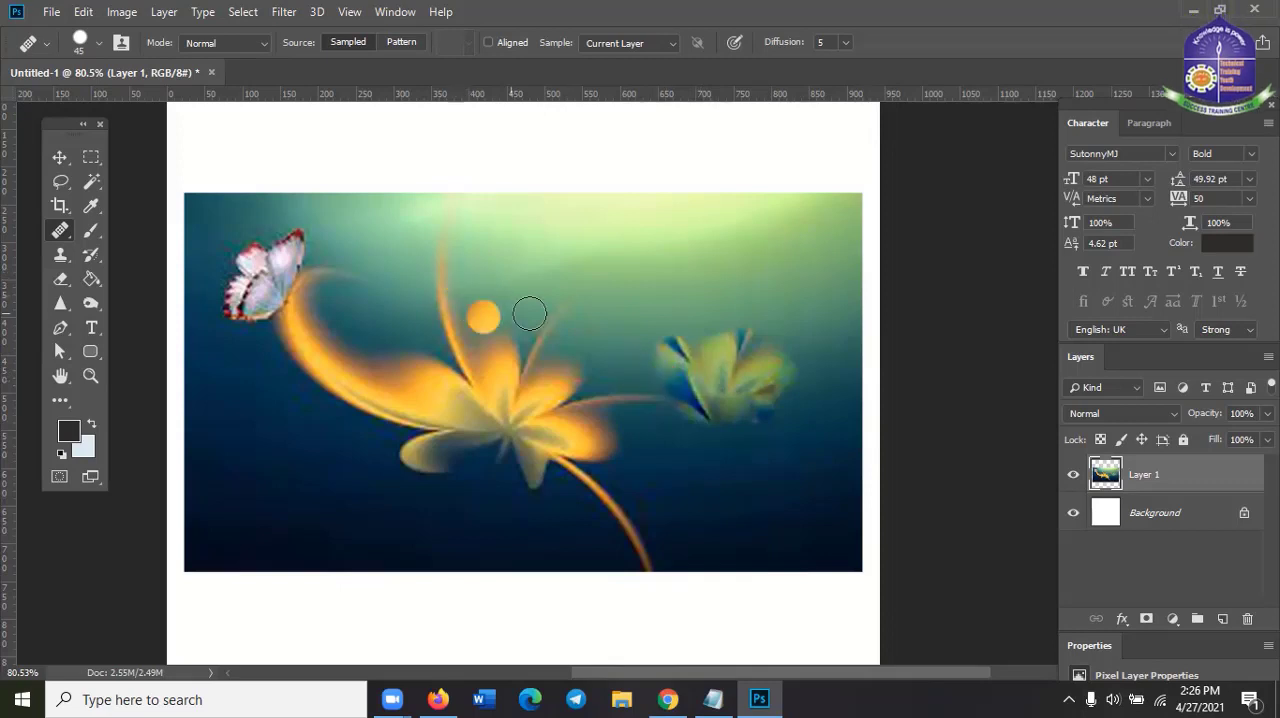
{"action": "mouse_move", "coordinate": [706, 370]}
{"action": "left_mouse_down"}
{"action": "mouse_move", "coordinate": [766, 360]}
{"action": "mouse_move", "coordinate": [757, 373]}
{"action": "left_mouse_up"}
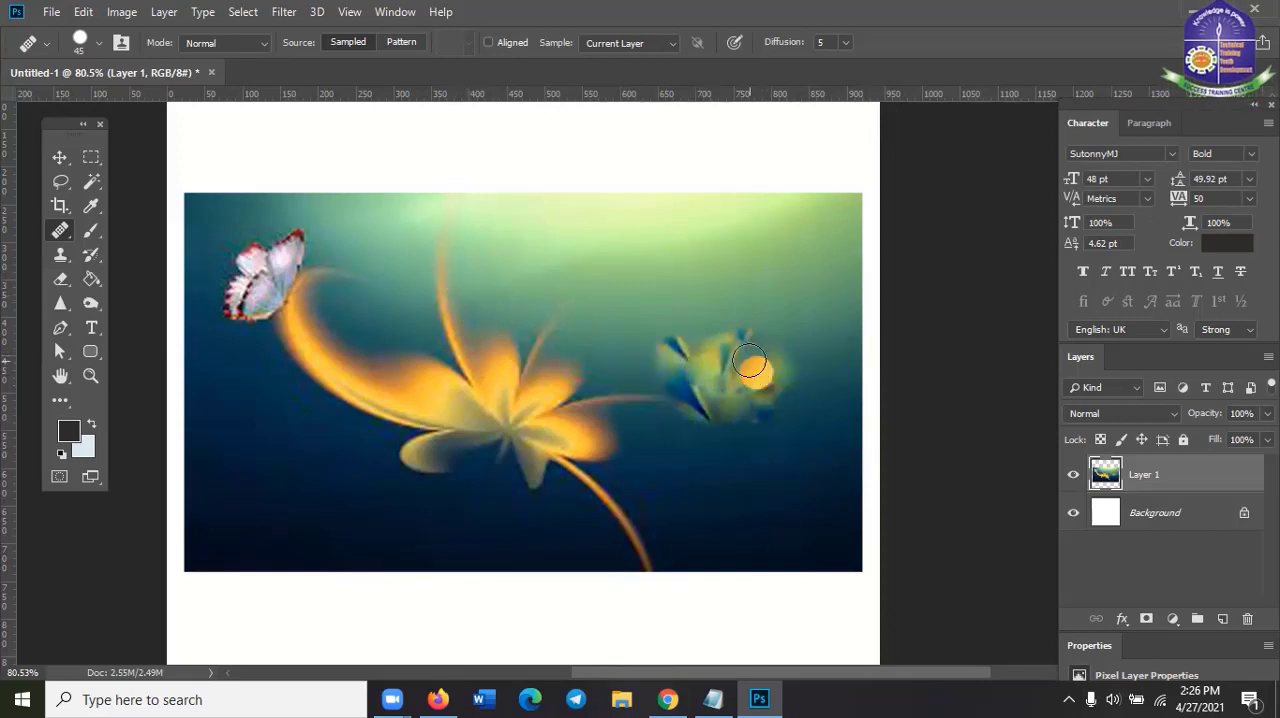
Choose the Healing Brush again and resample the orange petal as the source
{"action": "right_click", "coordinate": [57, 240]}
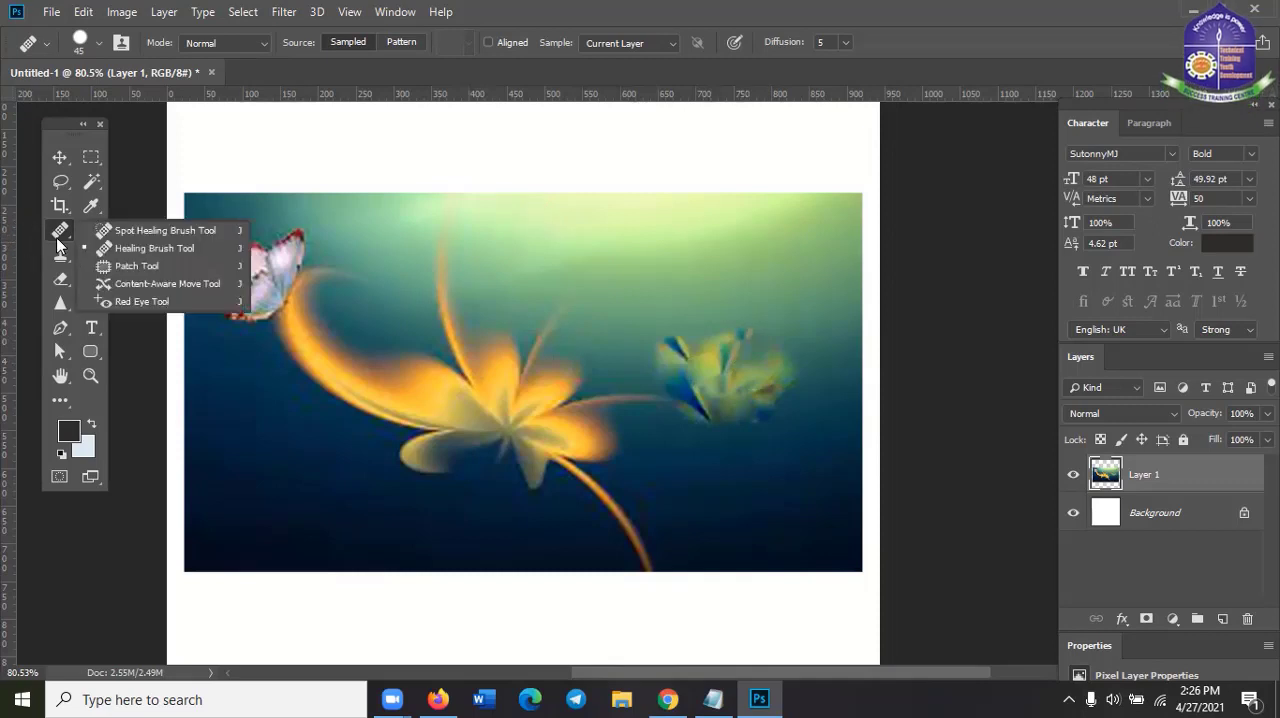
{"action": "left_click", "coordinate": [117, 251]}
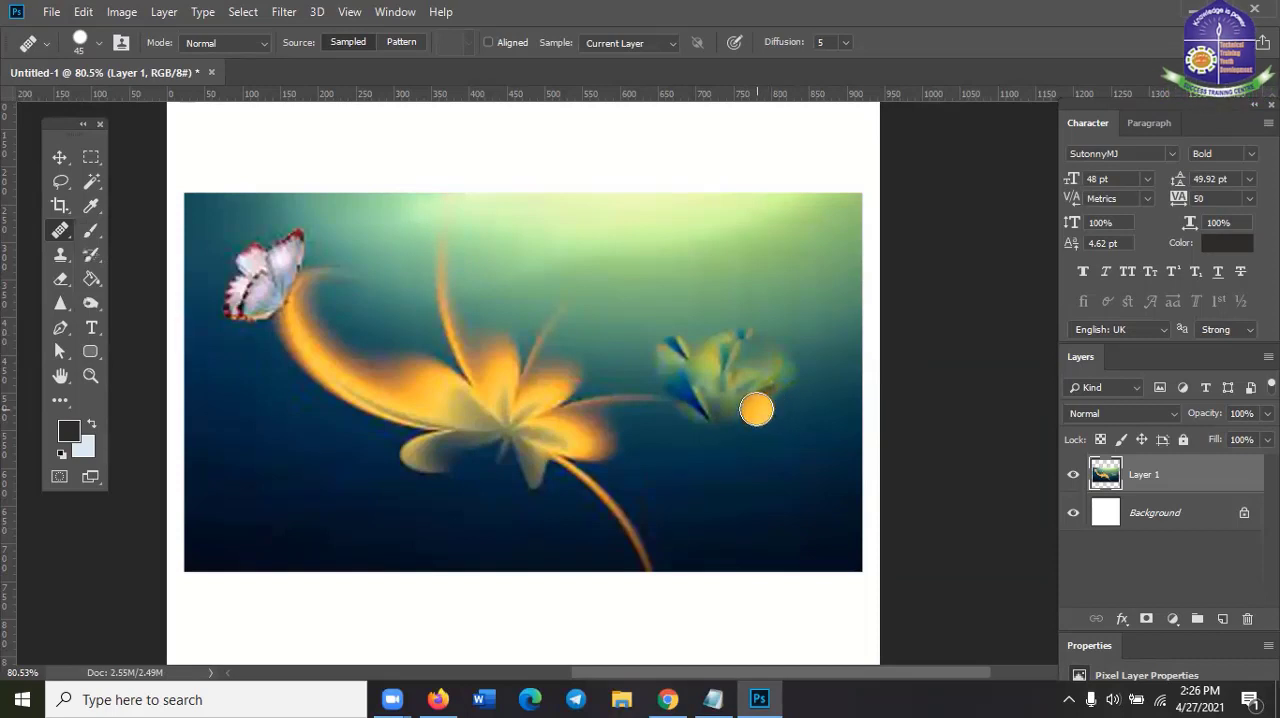
{"action": "left_click", "coordinate": [500, 370], "text": "alt"}
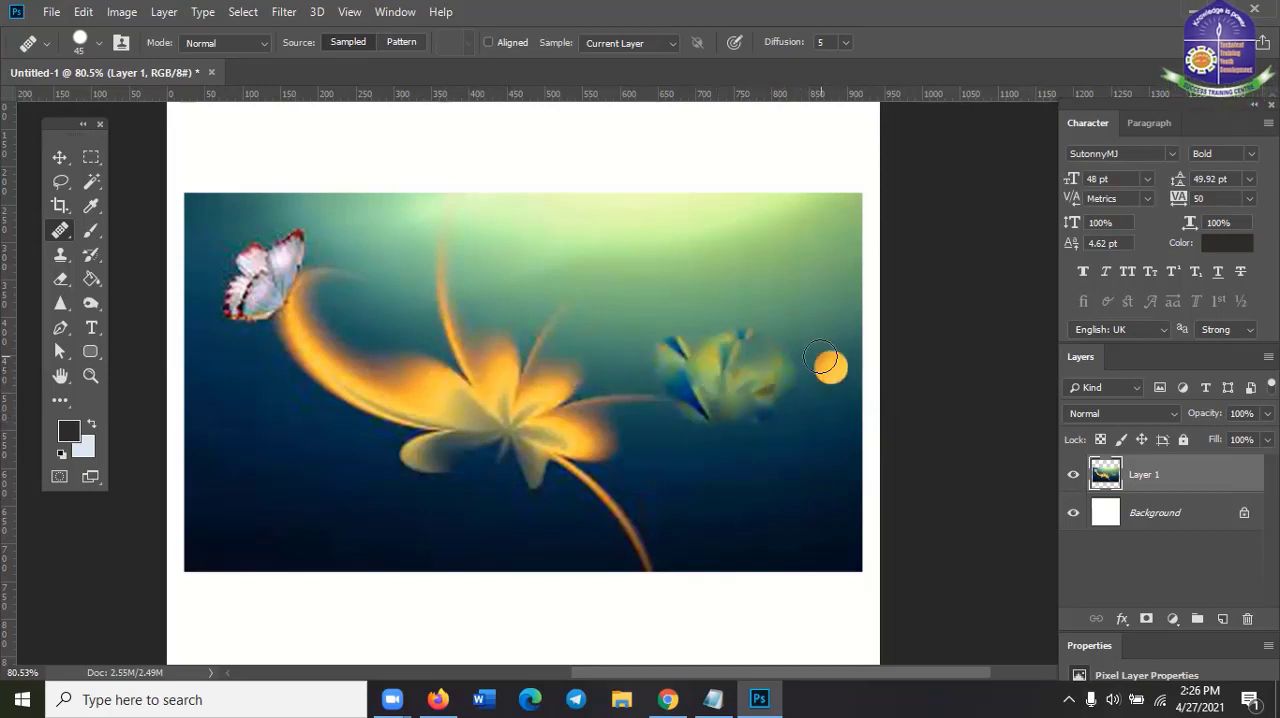
Activate the Move tool and undo all healing strokes painted beside the flower
{"action": "left_click", "coordinate": [60, 157]}
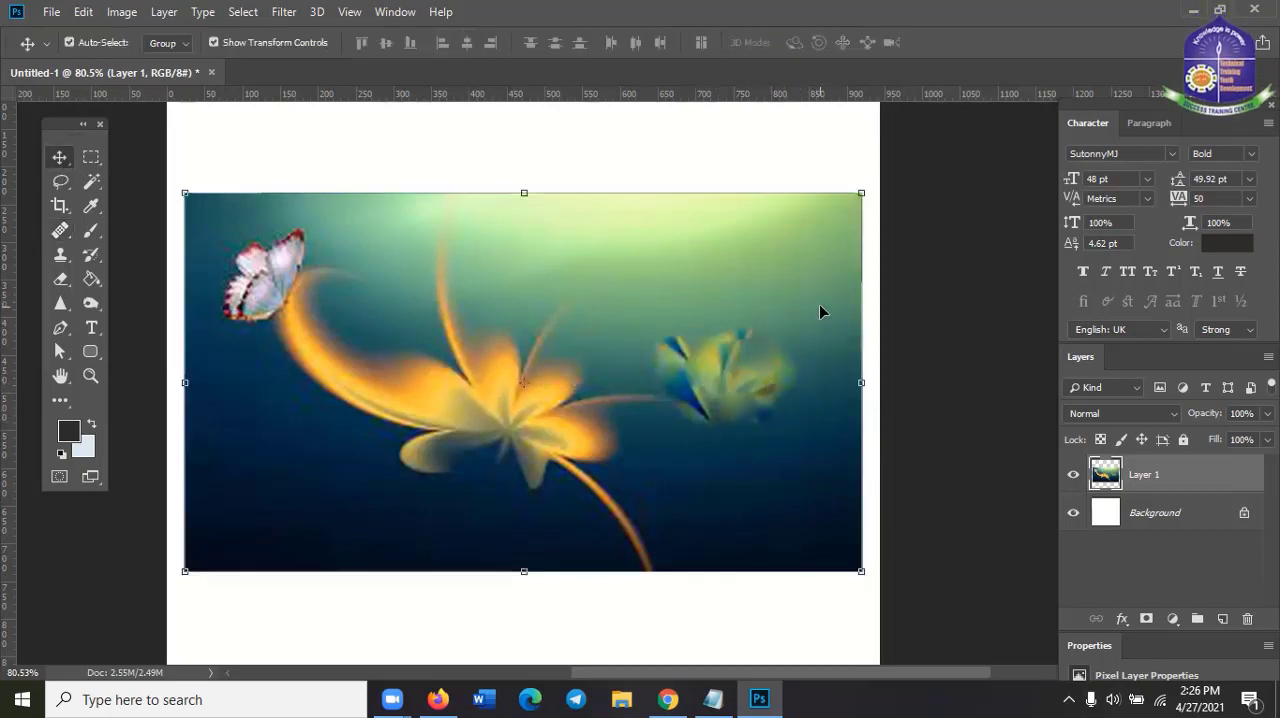
{"action": "key", "text": "ctrl+alt+z"}
{"action": "key", "text": "ctrl+alt+z"}
{"action": "key", "text": "ctrl+alt+z"}
{"action": "key", "text": "ctrl+alt+z"}
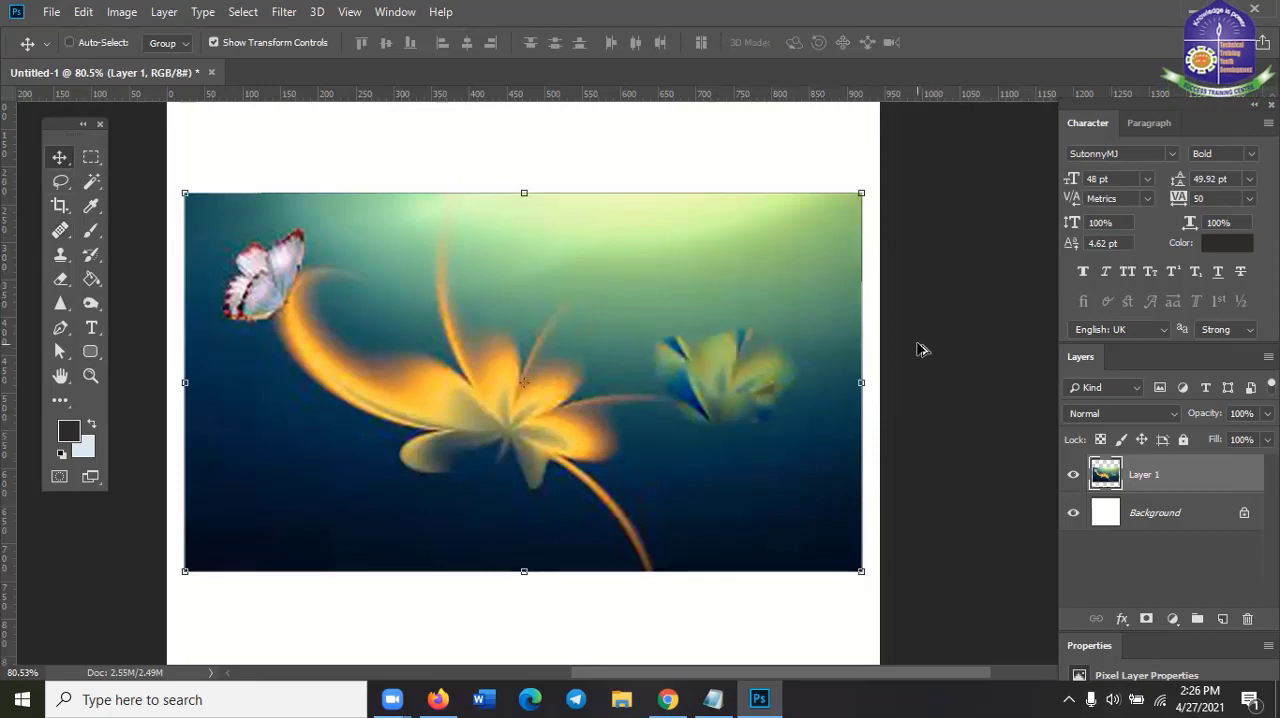
{"action": "key", "text": "ctrl+alt+z"}
{"action": "key", "text": "ctrl+alt+z"}
{"action": "key", "text": "ctrl+alt+z"}
{"action": "key", "text": "ctrl+alt+z"}
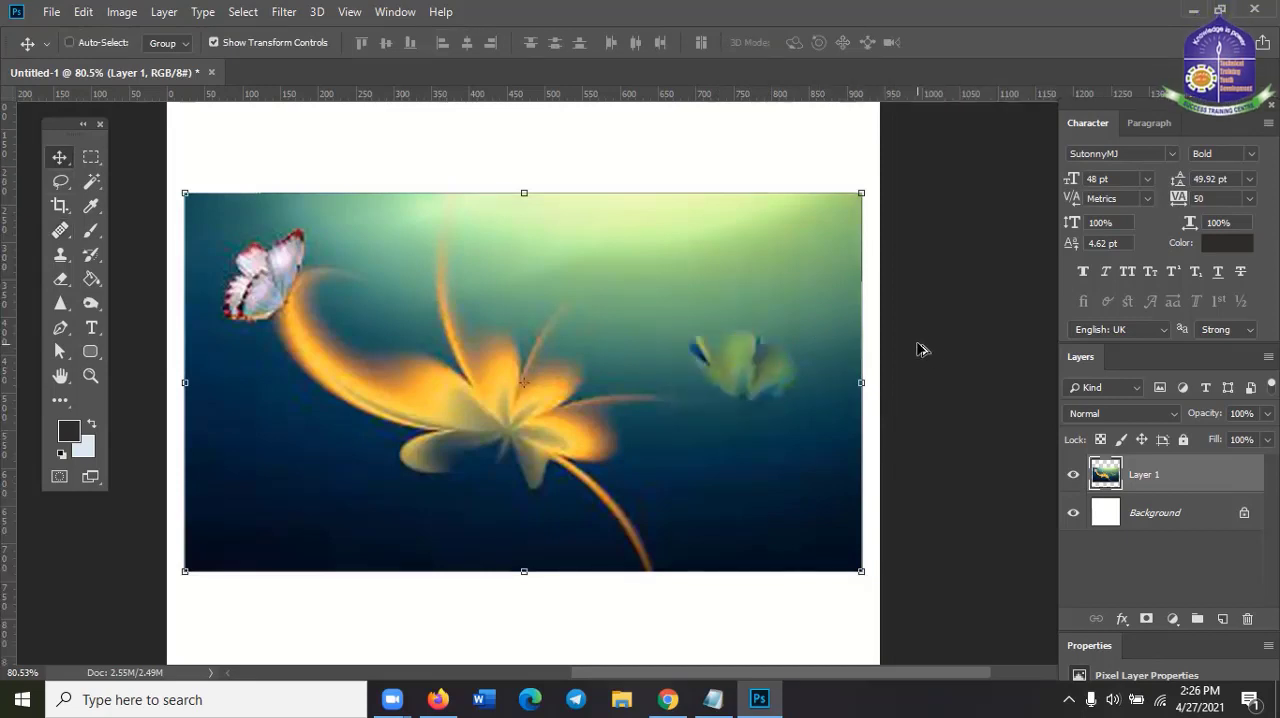
Choose the Patch Tool, switch back to the Move tool and delete the flower layer
{"action": "left_click", "coordinate": [58, 233]}
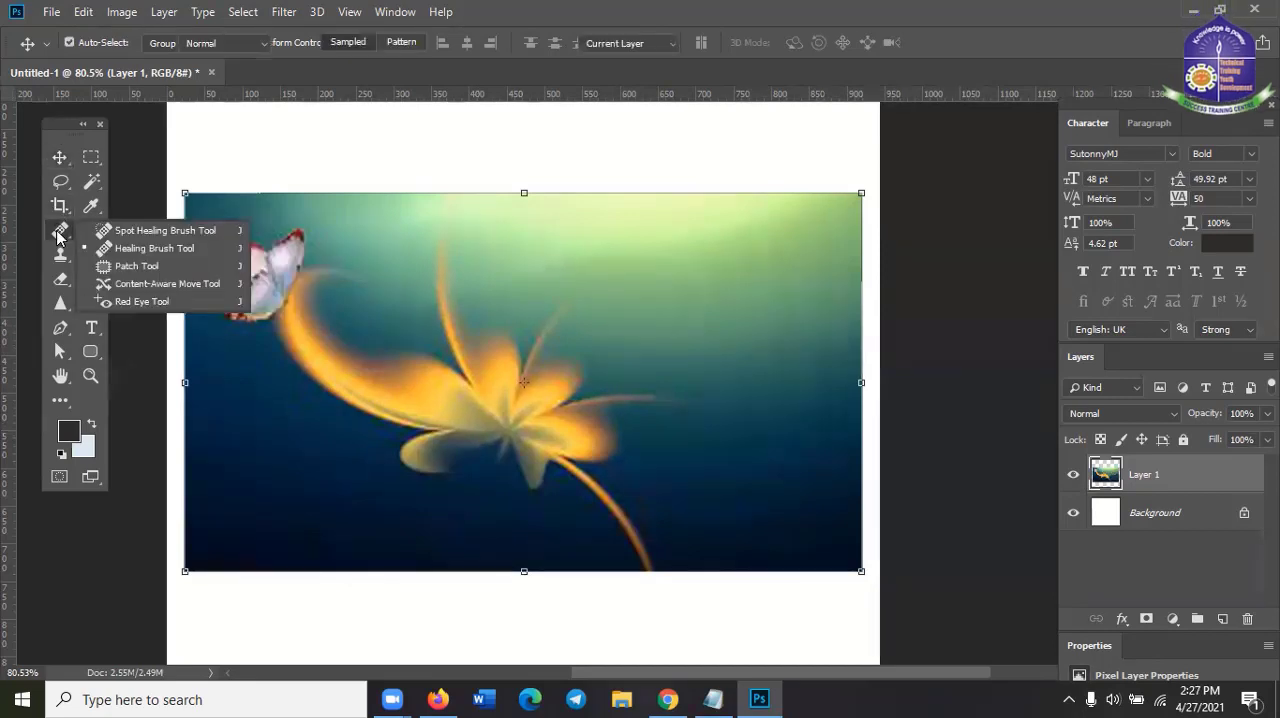
{"action": "left_click", "coordinate": [150, 262]}
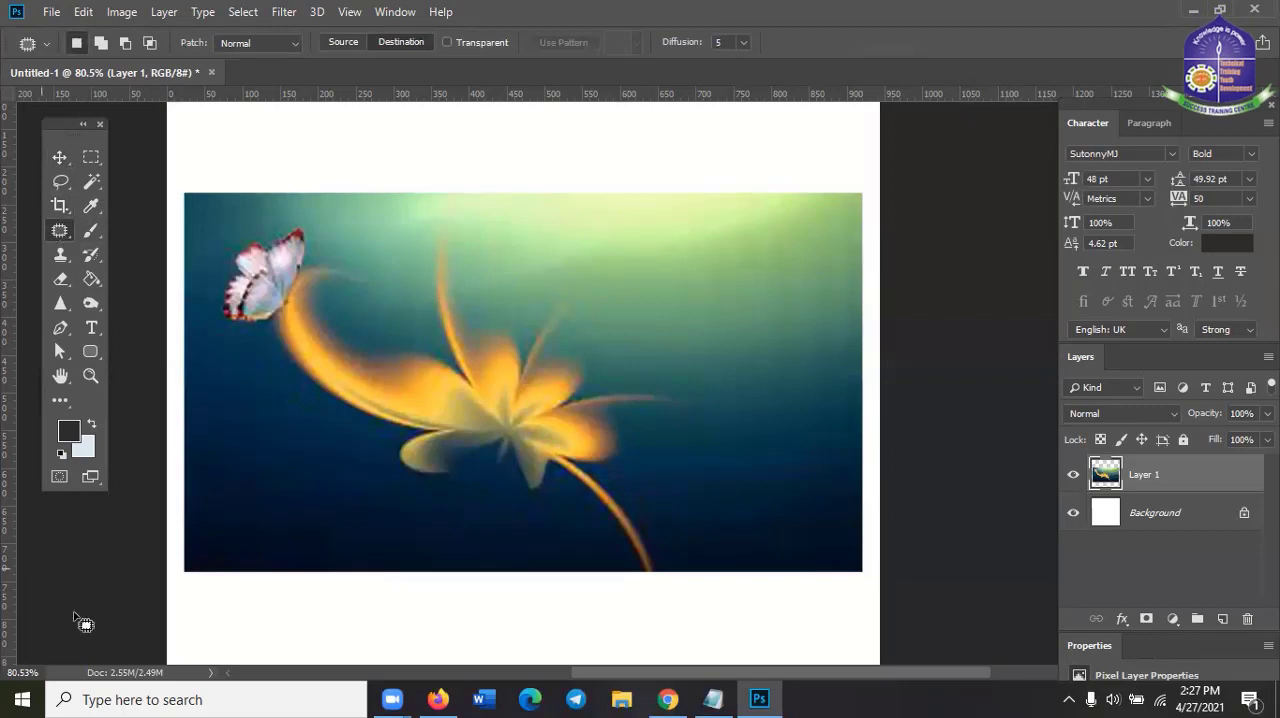
{"action": "left_click", "coordinate": [59, 158]}
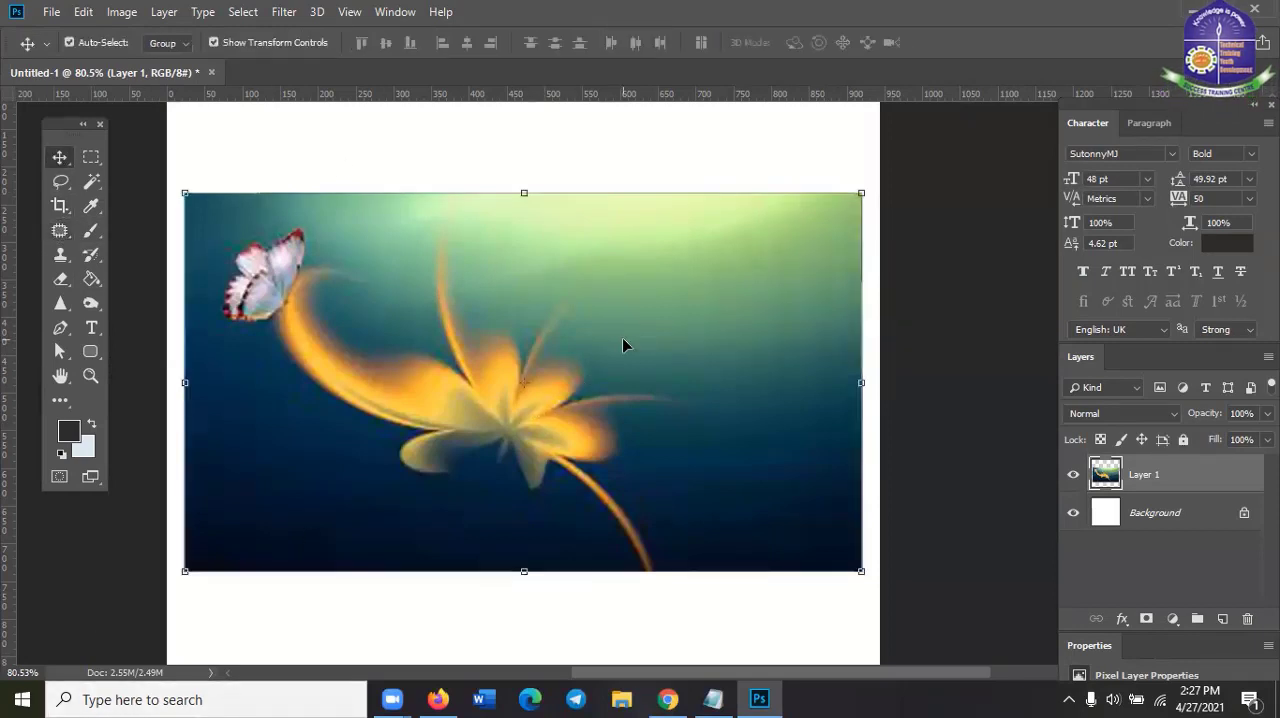
{"action": "key", "text": "Delete"}
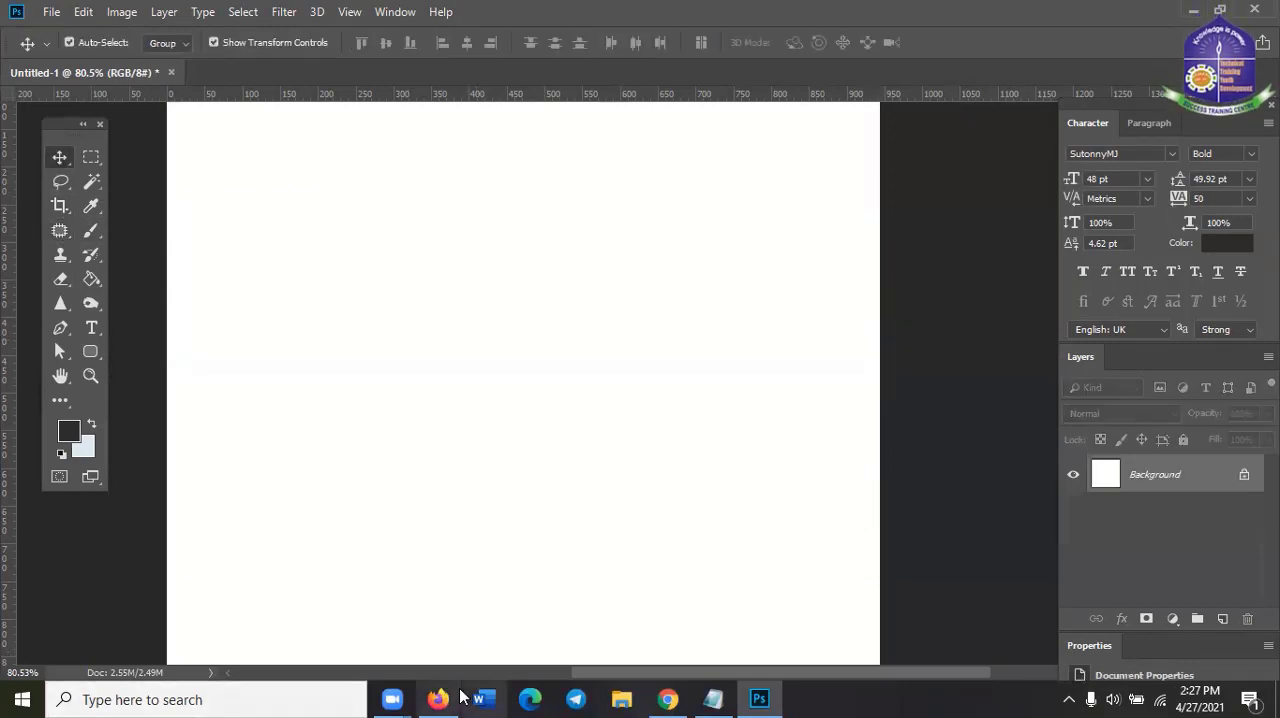
Switch to Firefox and search Google Images for "hd image"
{"action": "left_click", "coordinate": [656, 698]}
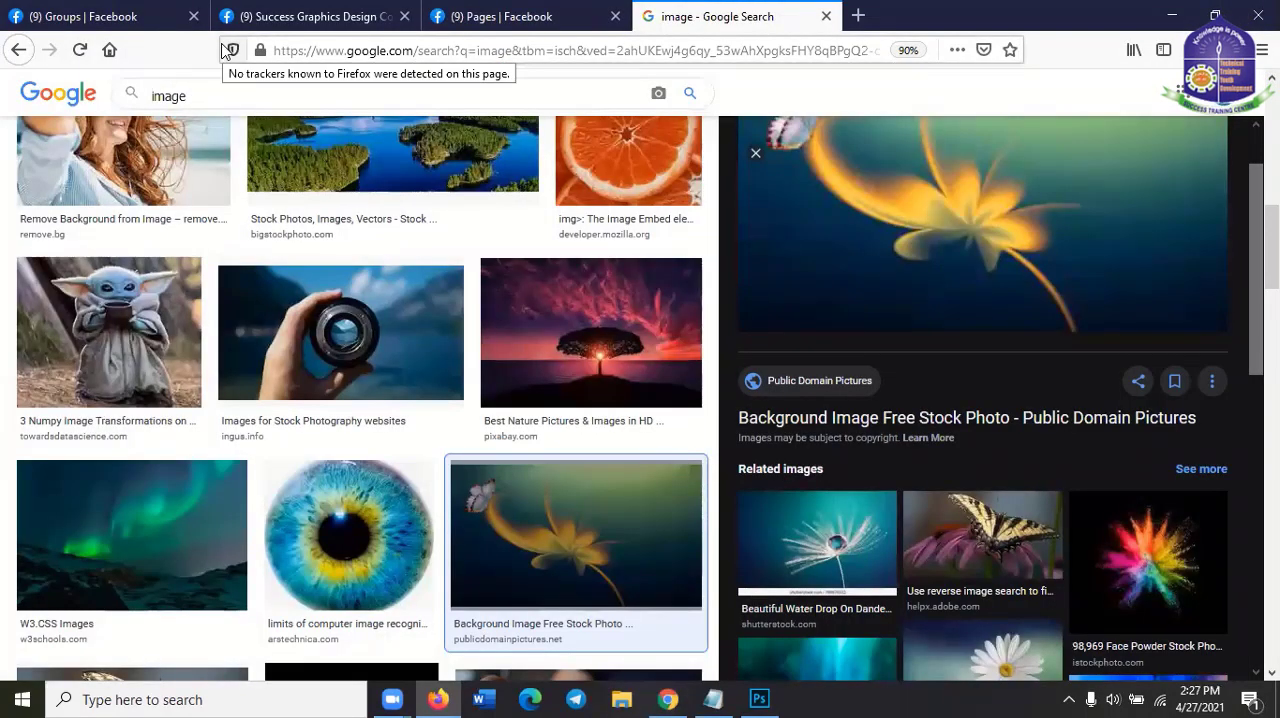
{"action": "type", "text": "hd"}
{"action": "key", "text": "Return"}
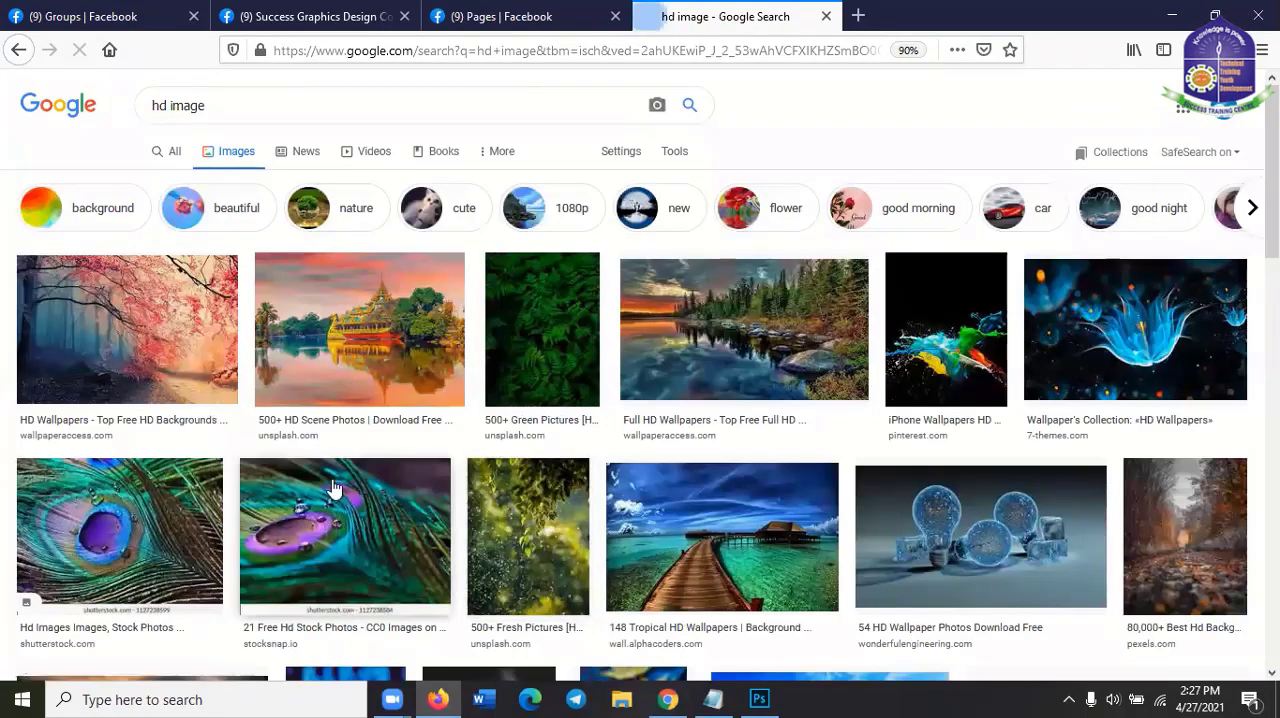
{"action": "scroll", "coordinate": [334, 487], "scroll_direction": "down", "scroll_amount": 3}
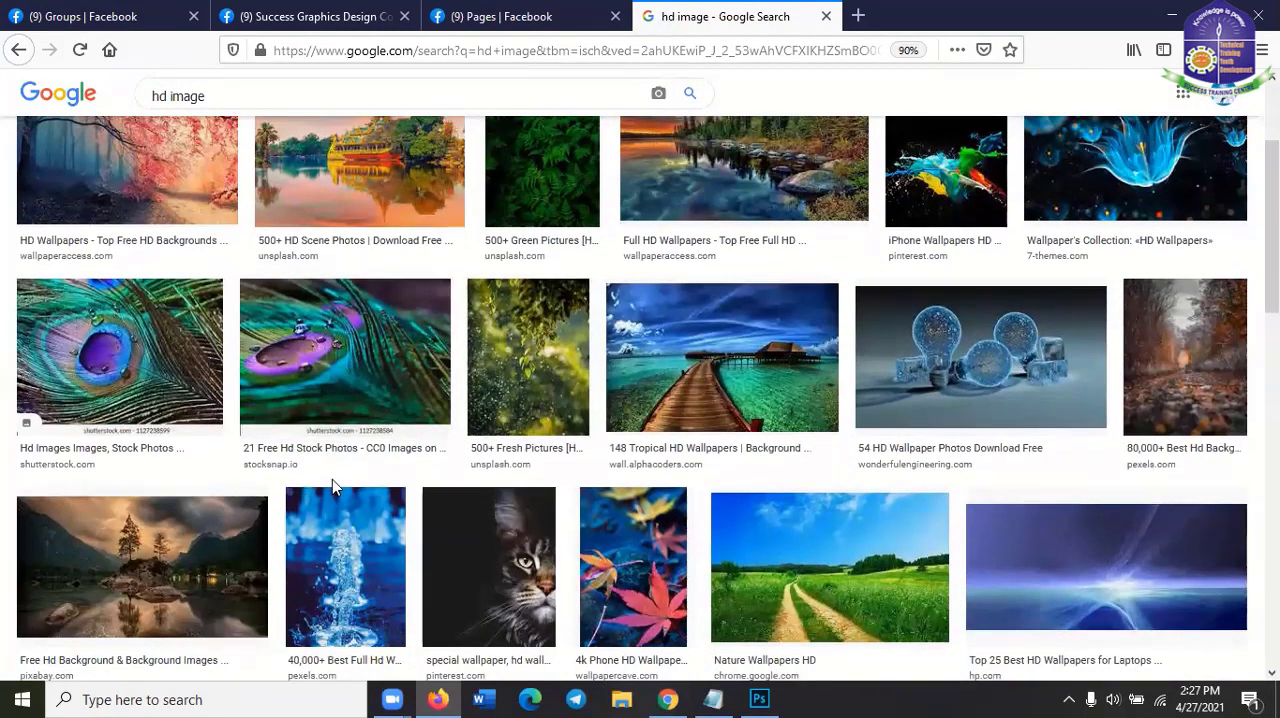
Copy the blue light bulbs and ice cubes picture and paste it into the blank Photoshop document
{"action": "left_click", "coordinate": [1042, 376]}
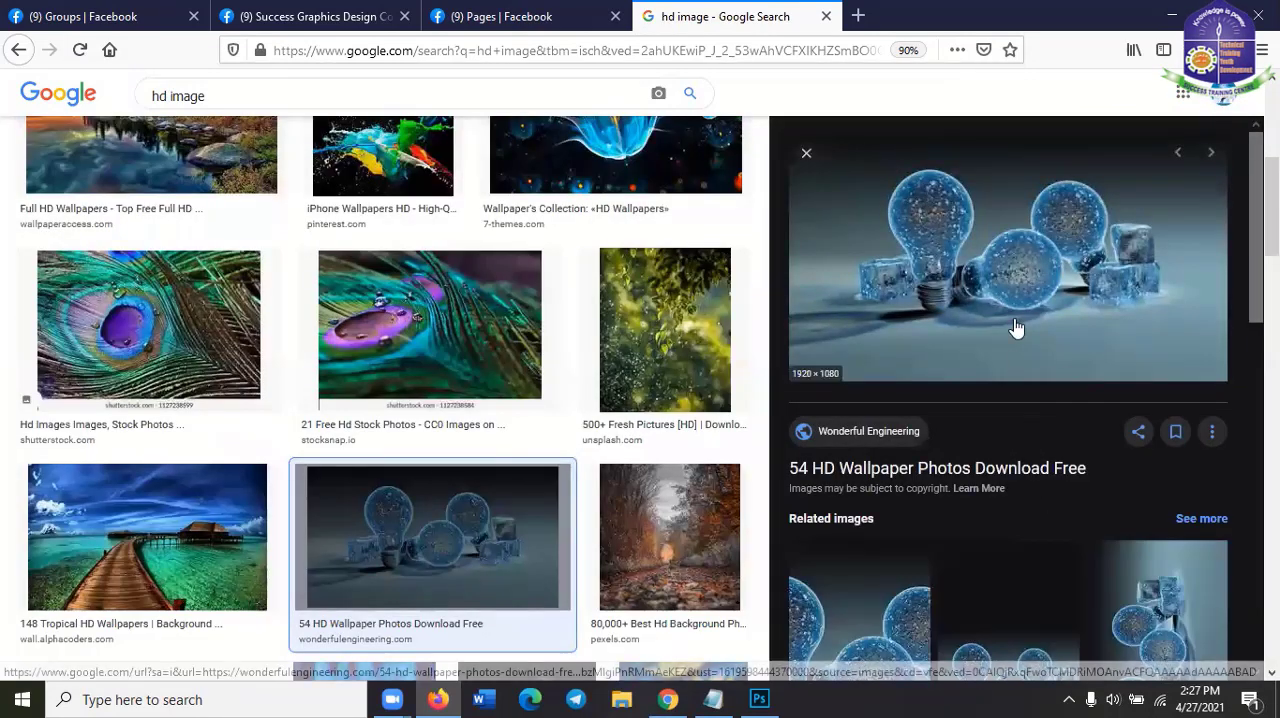
{"action": "right_click", "coordinate": [1014, 327]}
{"action": "left_click", "coordinate": [1064, 533]}
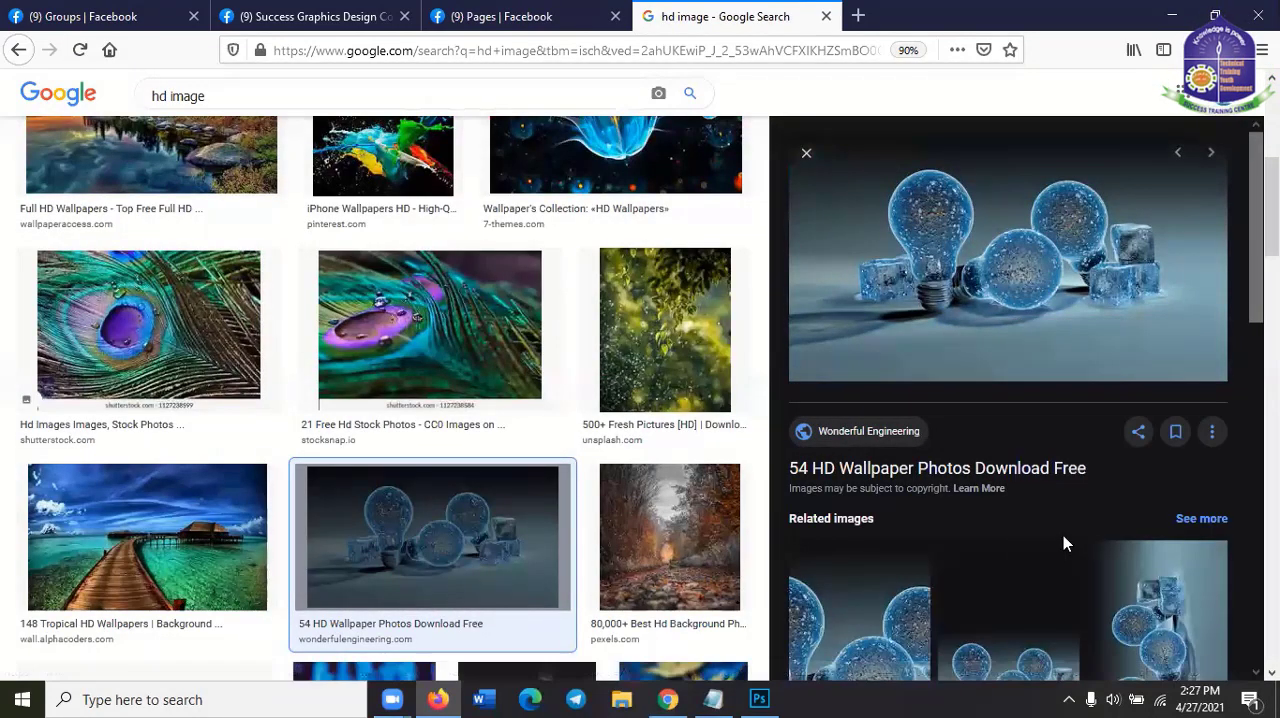
{"action": "left_click", "coordinate": [1165, 10]}
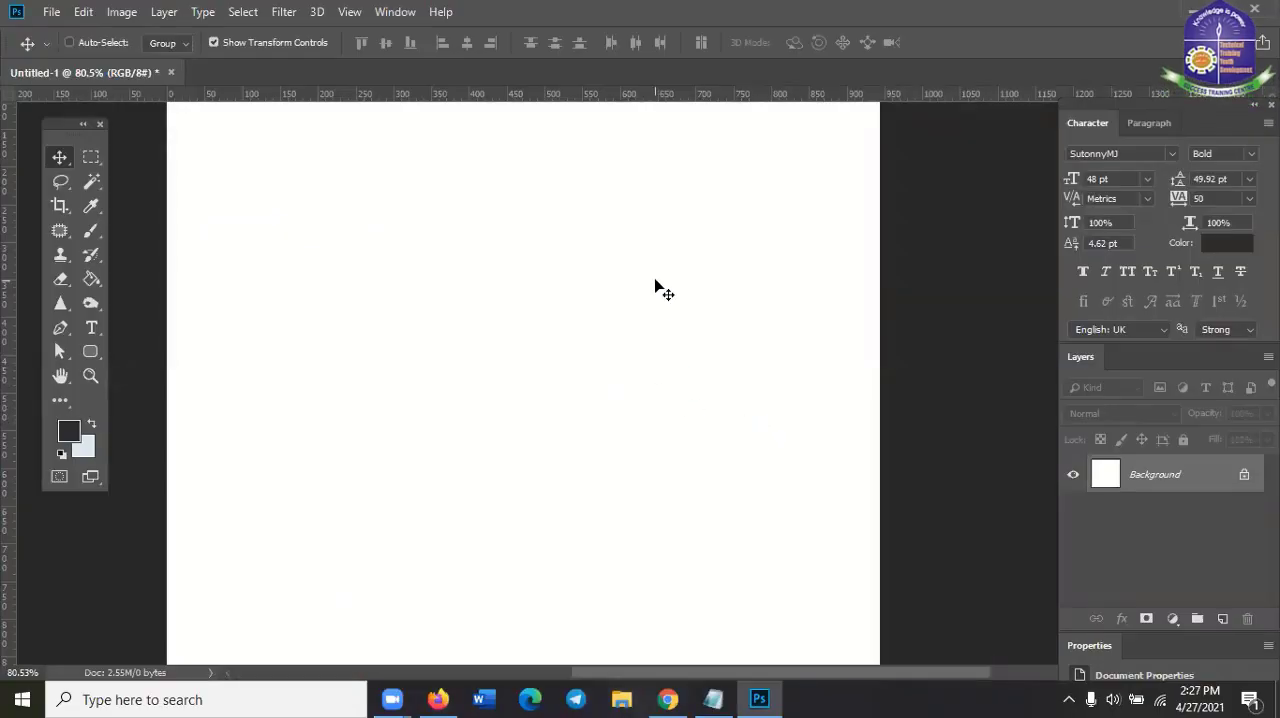
{"action": "key", "text": "ctrl+v"}
Scale the pasted light bulb picture to about 67%, move it so the bulbs lie within the canvas, and deselect its layer
{"action": "scroll", "coordinate": [645, 412], "scroll_direction": "down", "scroll_amount": 3}
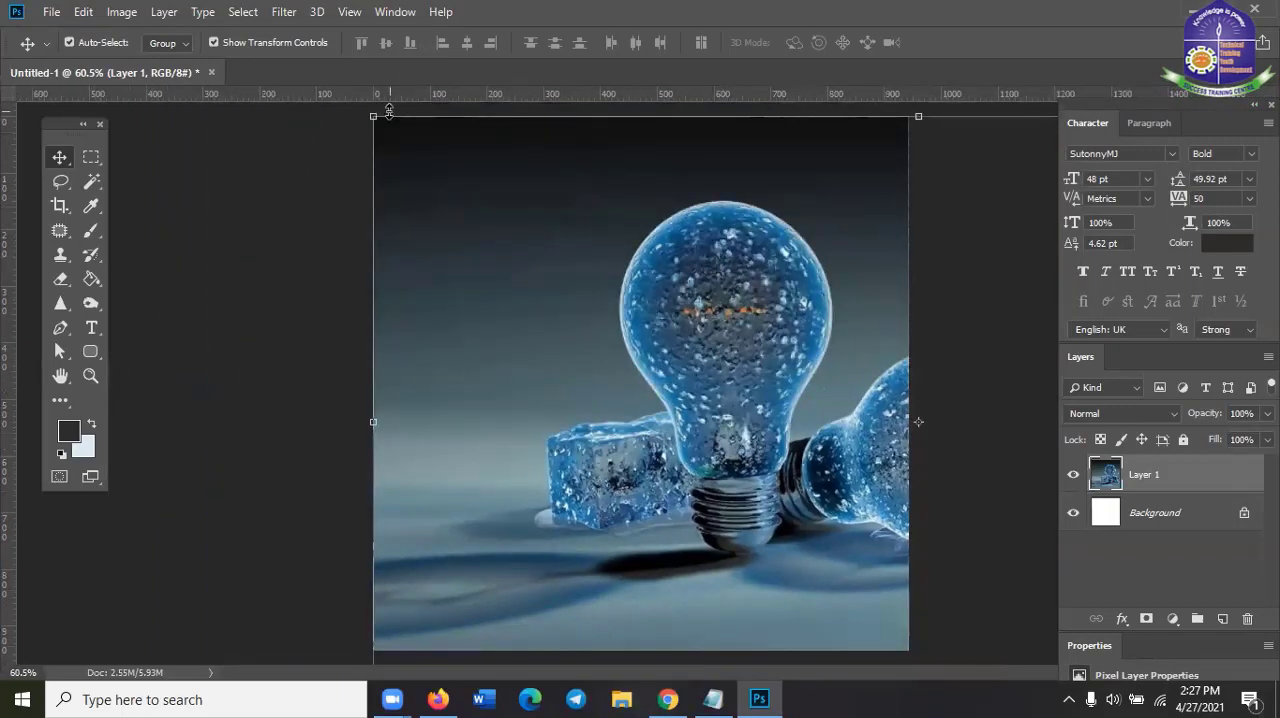
{"action": "left_click_drag", "start_coordinate": [374, 118], "coordinate": [554, 220]}
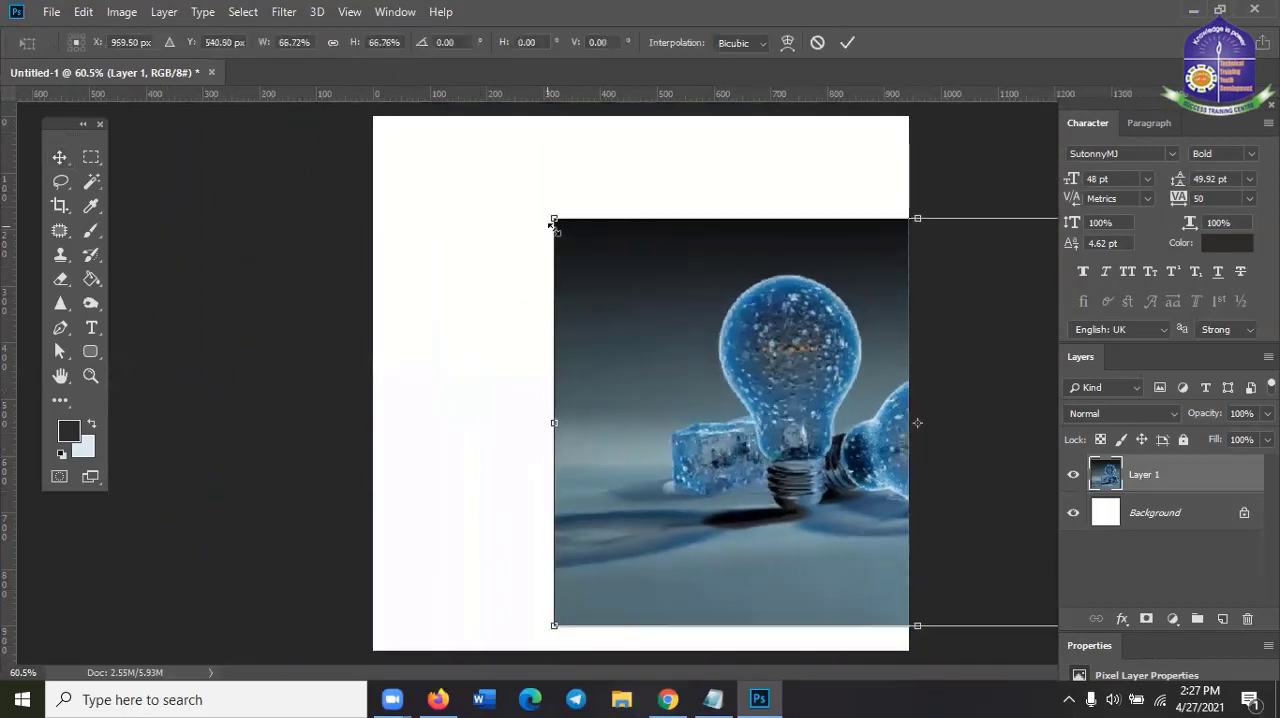
{"action": "left_click_drag", "start_coordinate": [594, 260], "coordinate": [364, 240]}
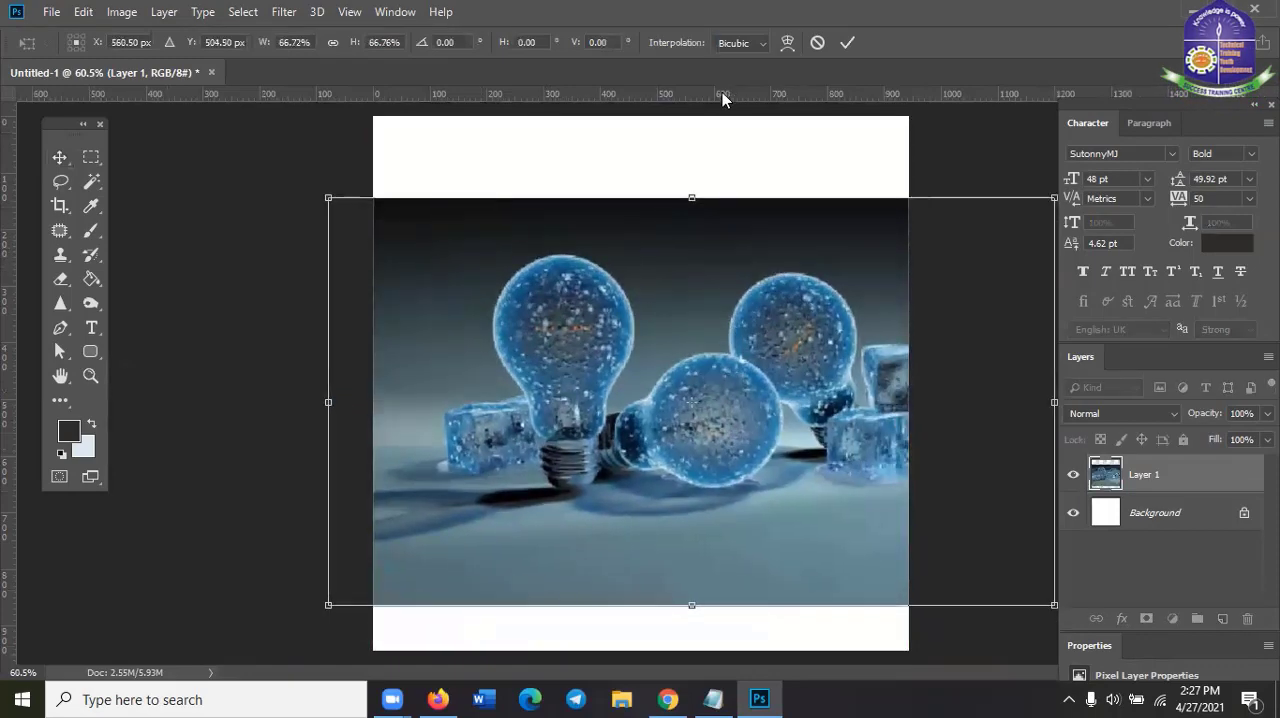
{"action": "key", "text": "Return"}
{"action": "scroll", "coordinate": [707, 465], "scroll_direction": "up", "scroll_amount": 3}
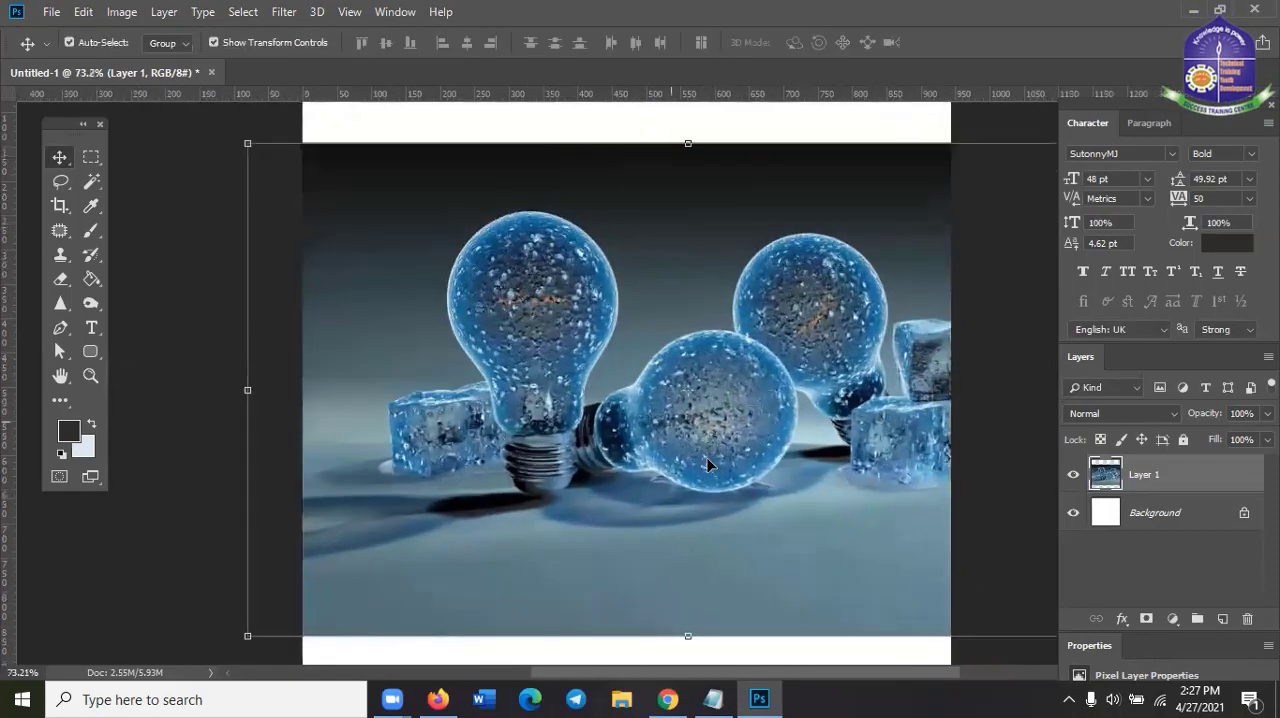
{"action": "scroll", "coordinate": [707, 465], "scroll_direction": "down", "scroll_amount": 3}
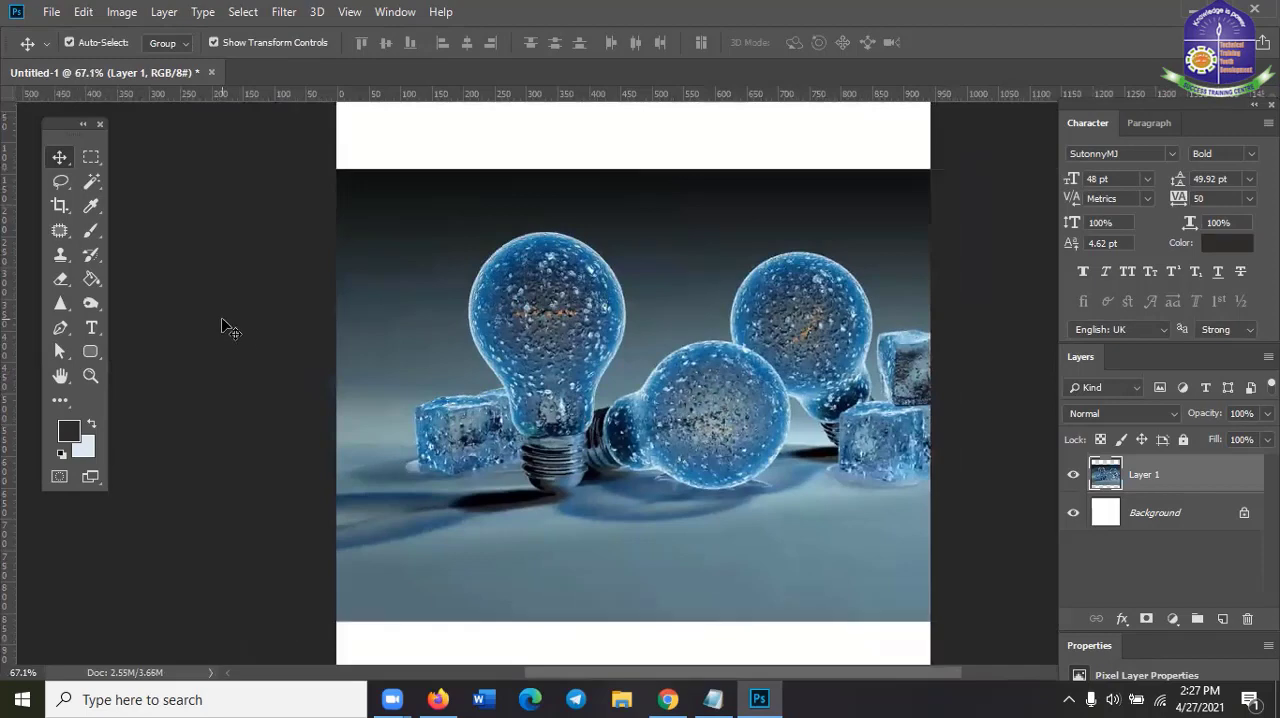
{"action": "left_click", "coordinate": [223, 326]}
{"action": "scroll", "coordinate": [609, 480], "scroll_direction": "up", "scroll_amount": 2}
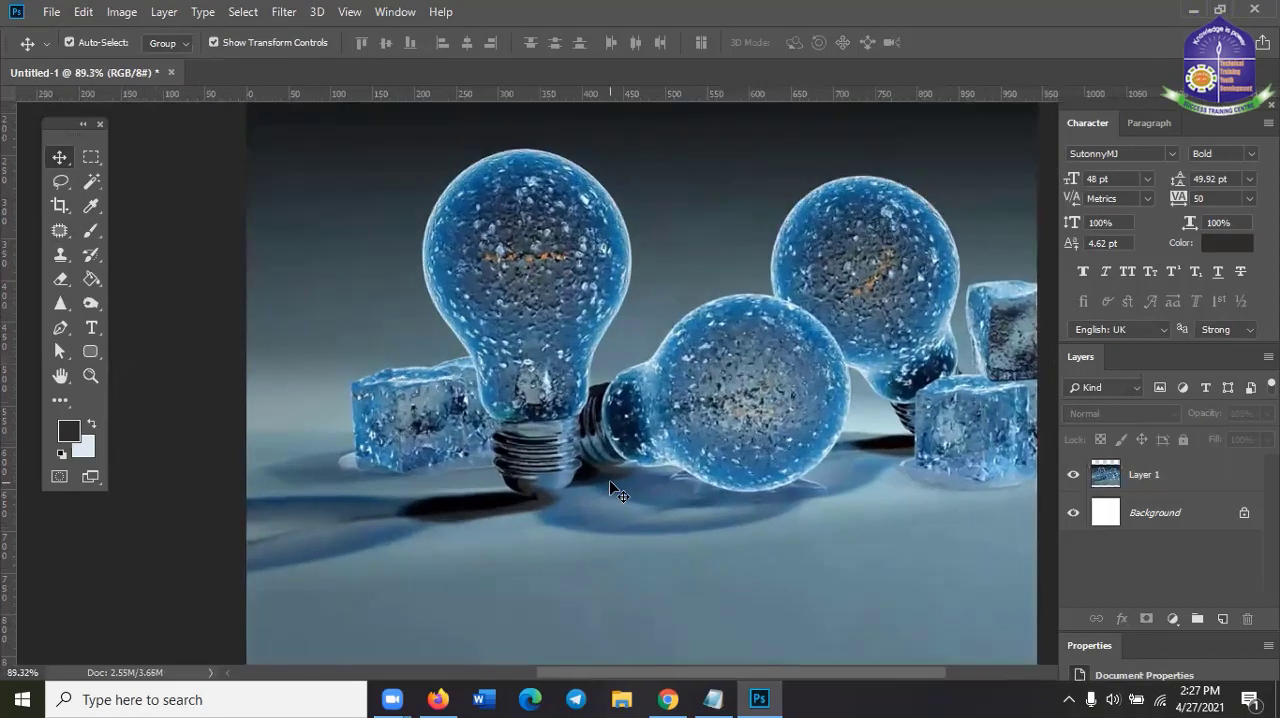
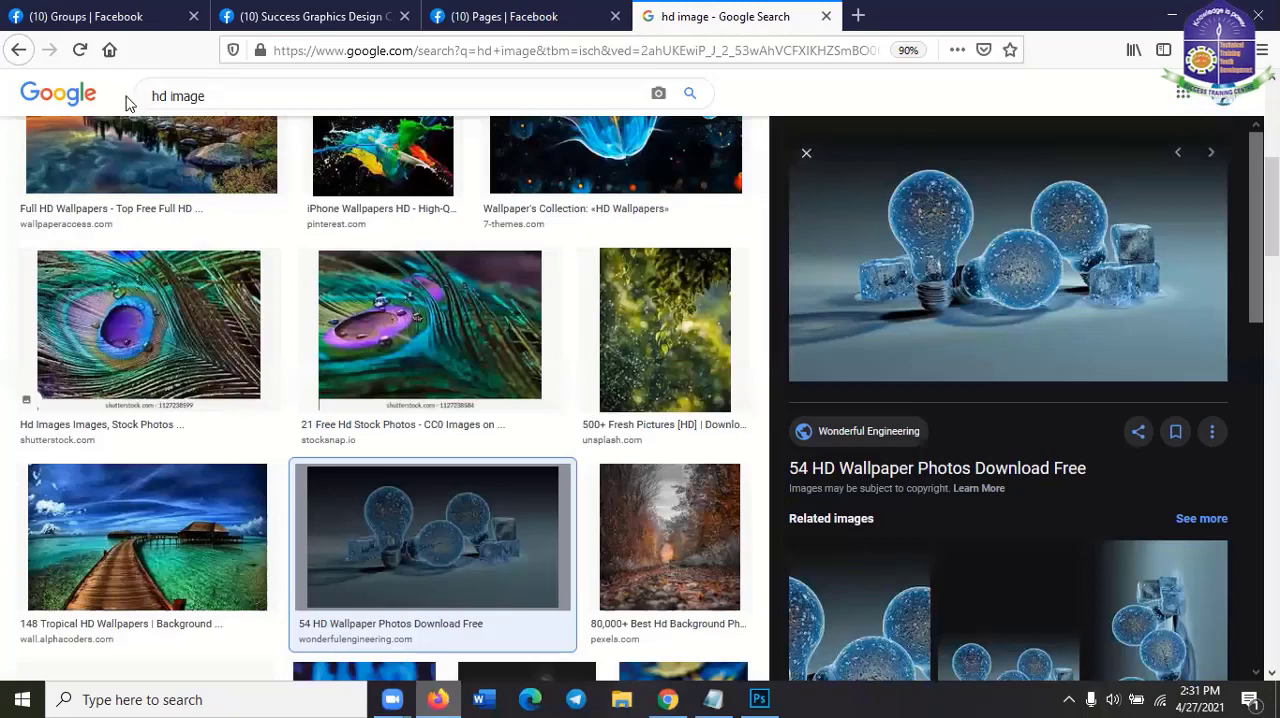
Search Google Images for "family pic"
{"action": "type", "text": "fami"}
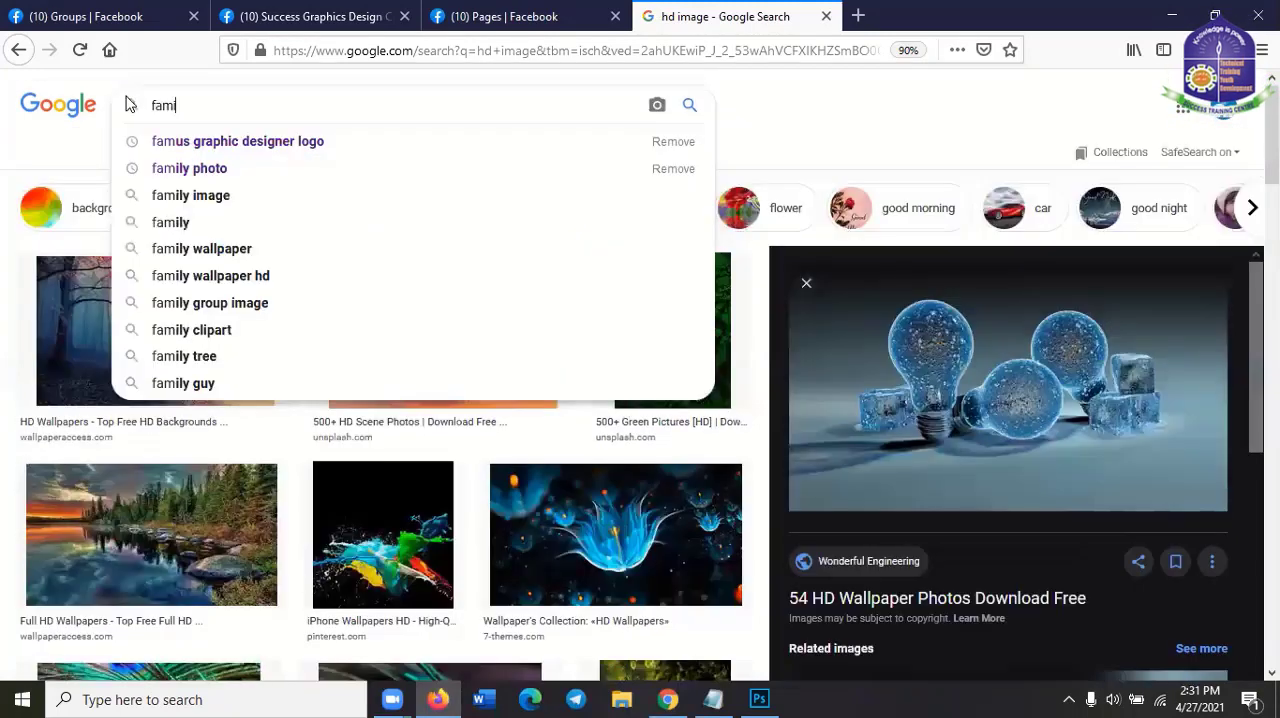
{"action": "type", "text": "ly pic"}
{"action": "key", "text": "Return"}
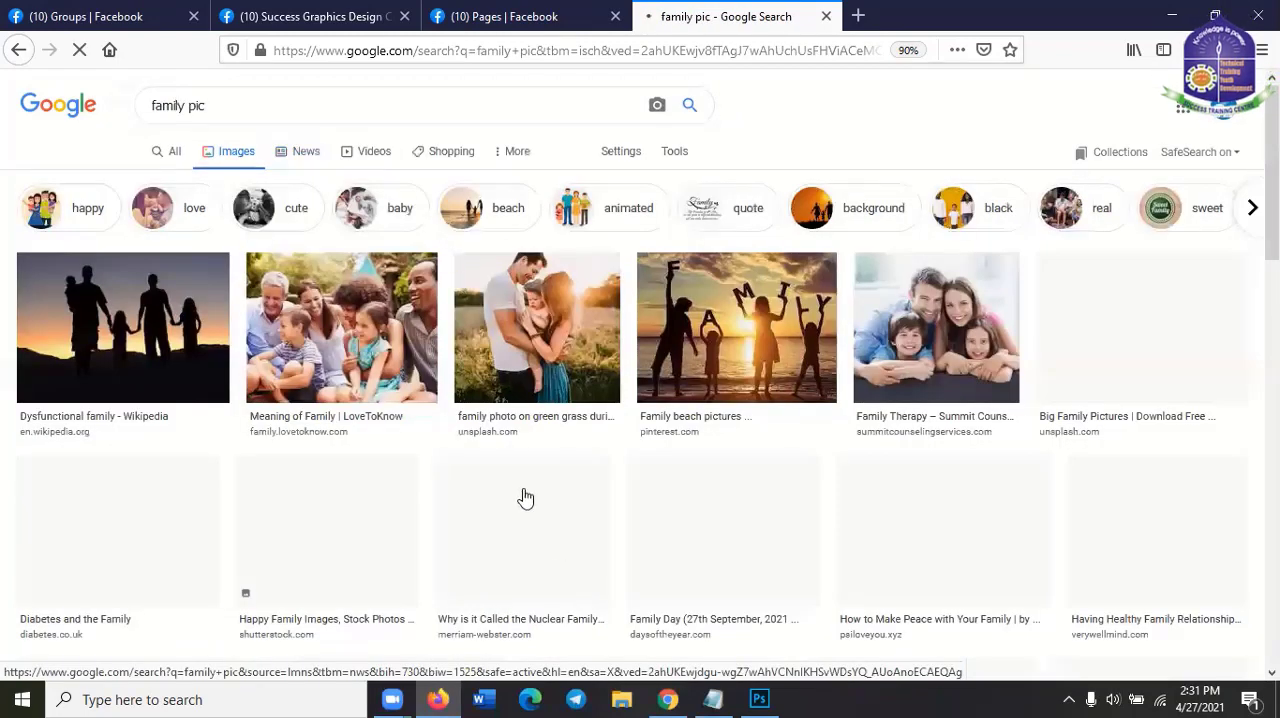
Browse the family results, open the beach sunset picture of six people holding hands from Family Vacation Critic, and copy it
{"action": "scroll", "coordinate": [526, 497], "scroll_direction": "down", "scroll_amount": 2}
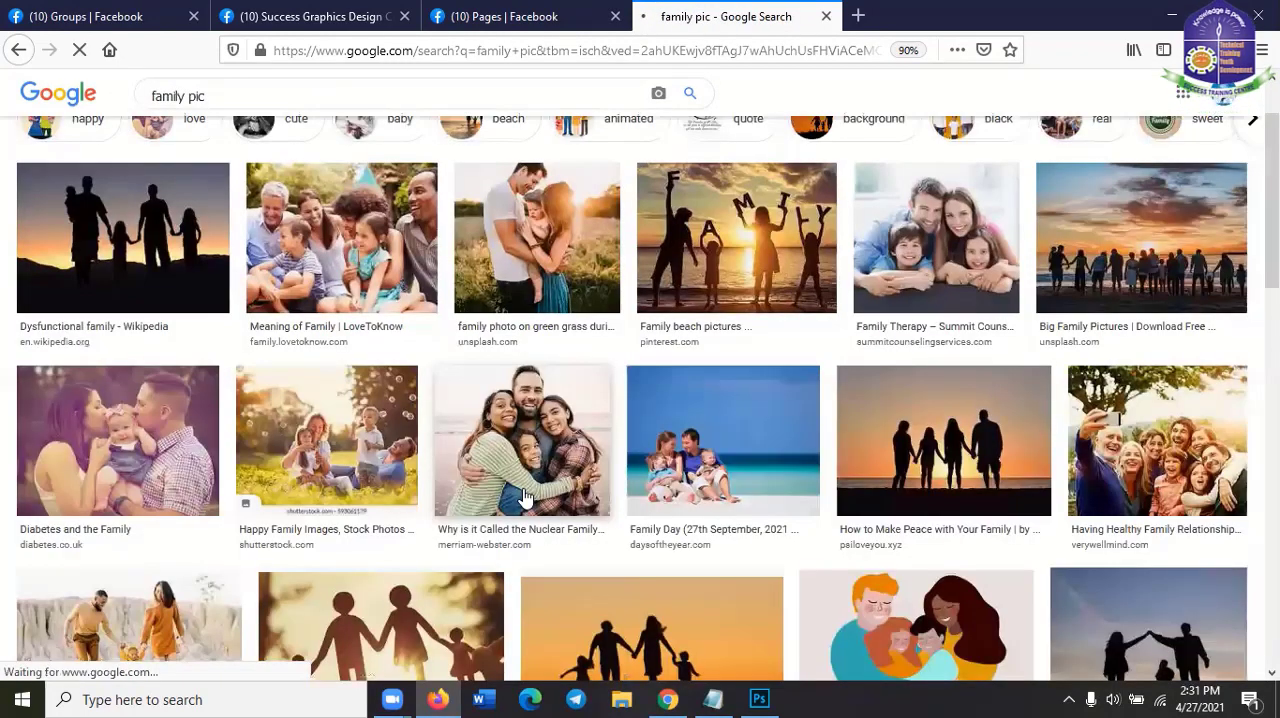
{"action": "scroll", "coordinate": [526, 497], "scroll_direction": "down", "scroll_amount": 3}
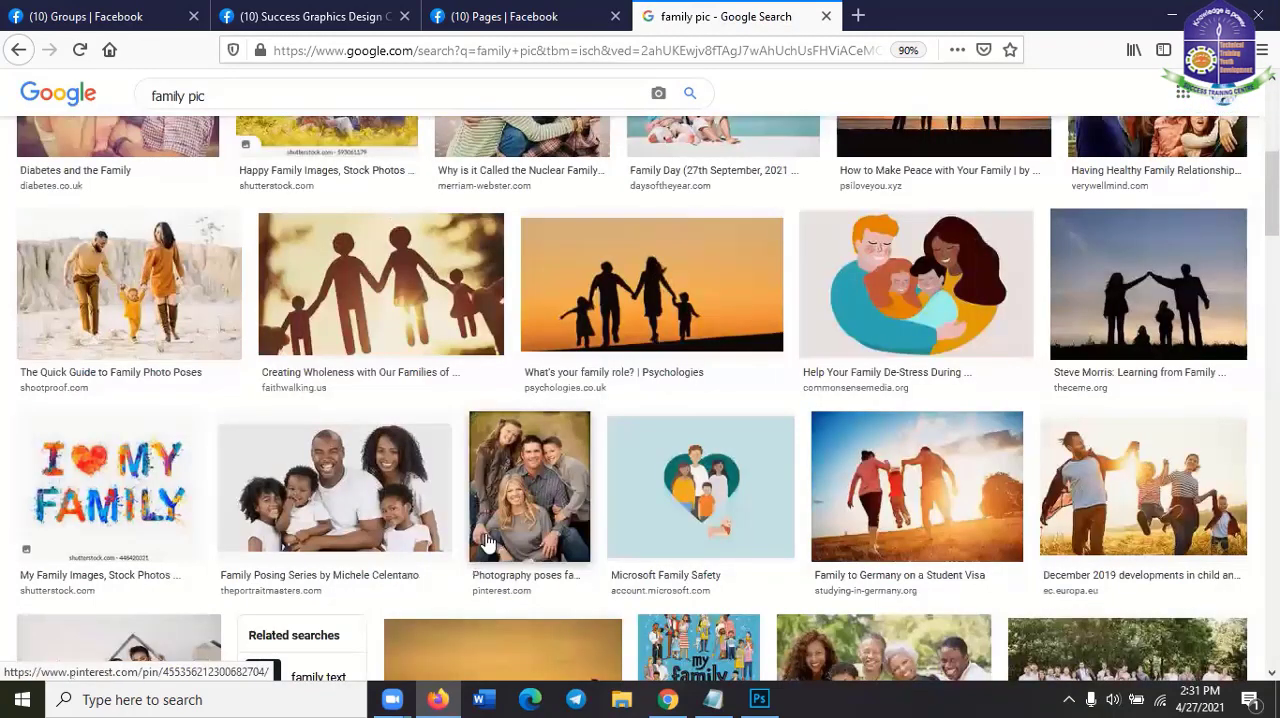
{"action": "scroll", "coordinate": [487, 541], "scroll_direction": "down", "scroll_amount": 2}
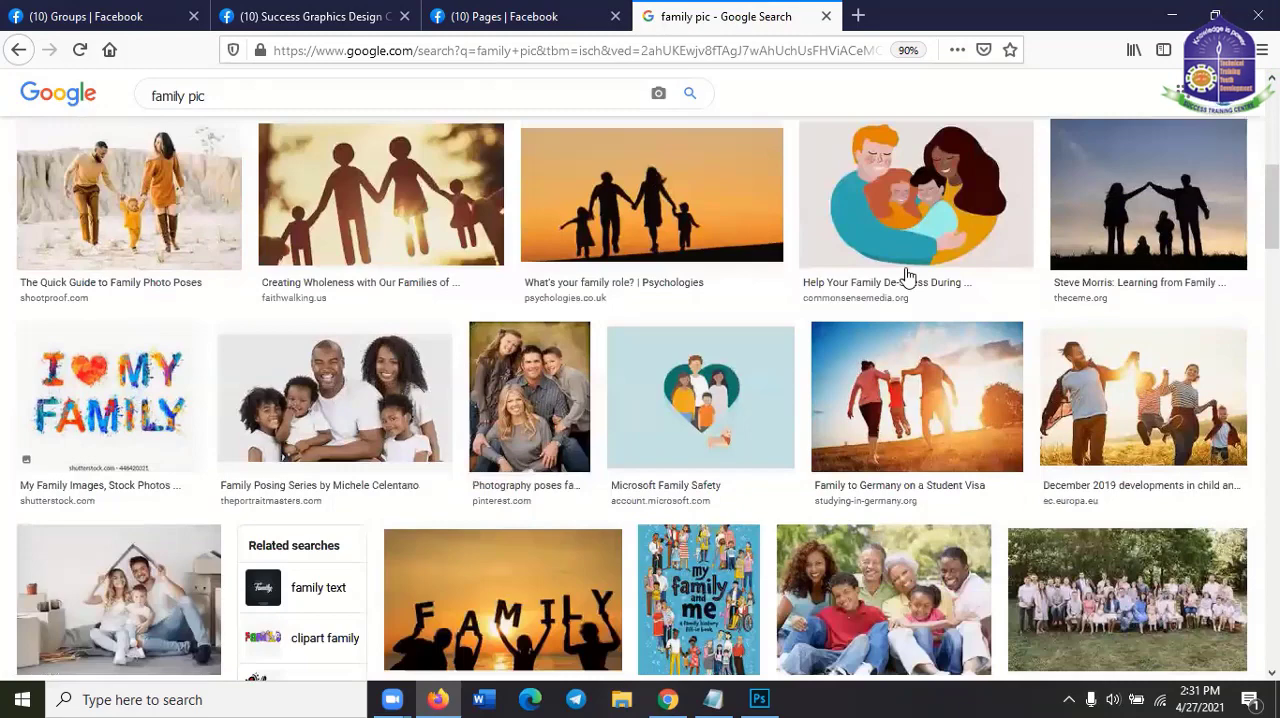
{"action": "scroll", "coordinate": [770, 534], "scroll_direction": "down", "scroll_amount": 1}
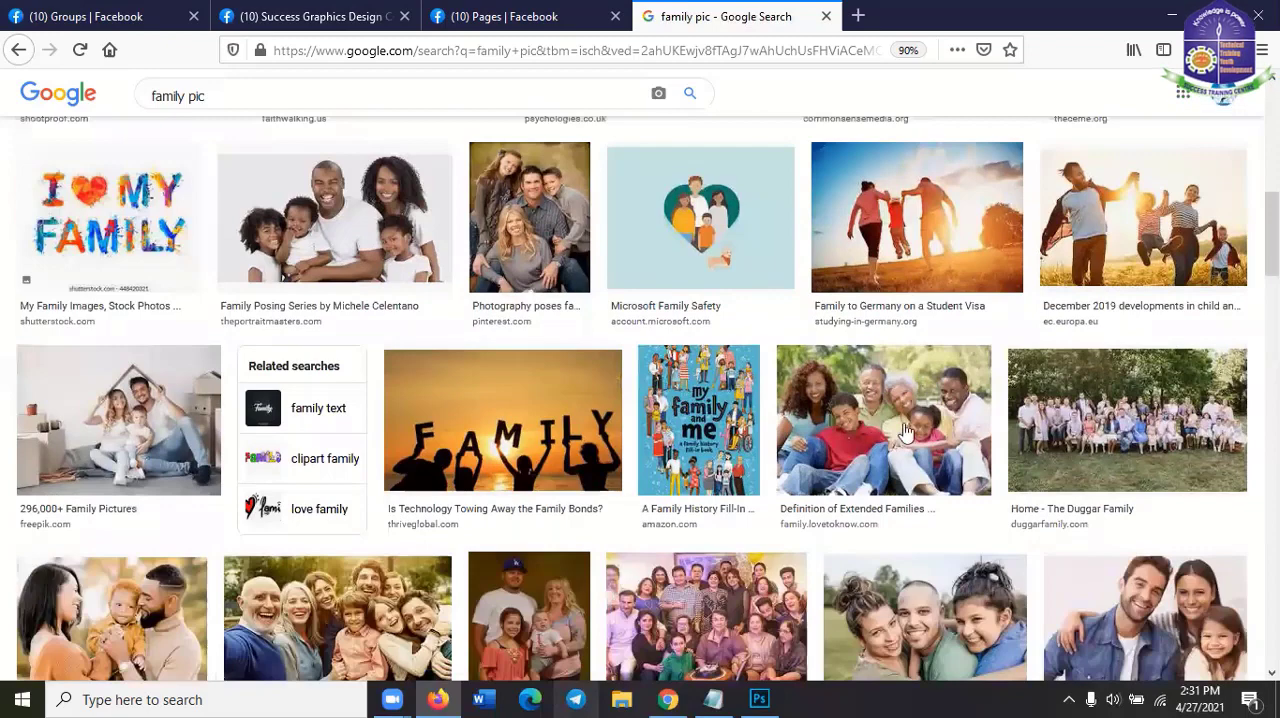
{"action": "scroll", "coordinate": [781, 485], "scroll_direction": "down", "scroll_amount": 5}
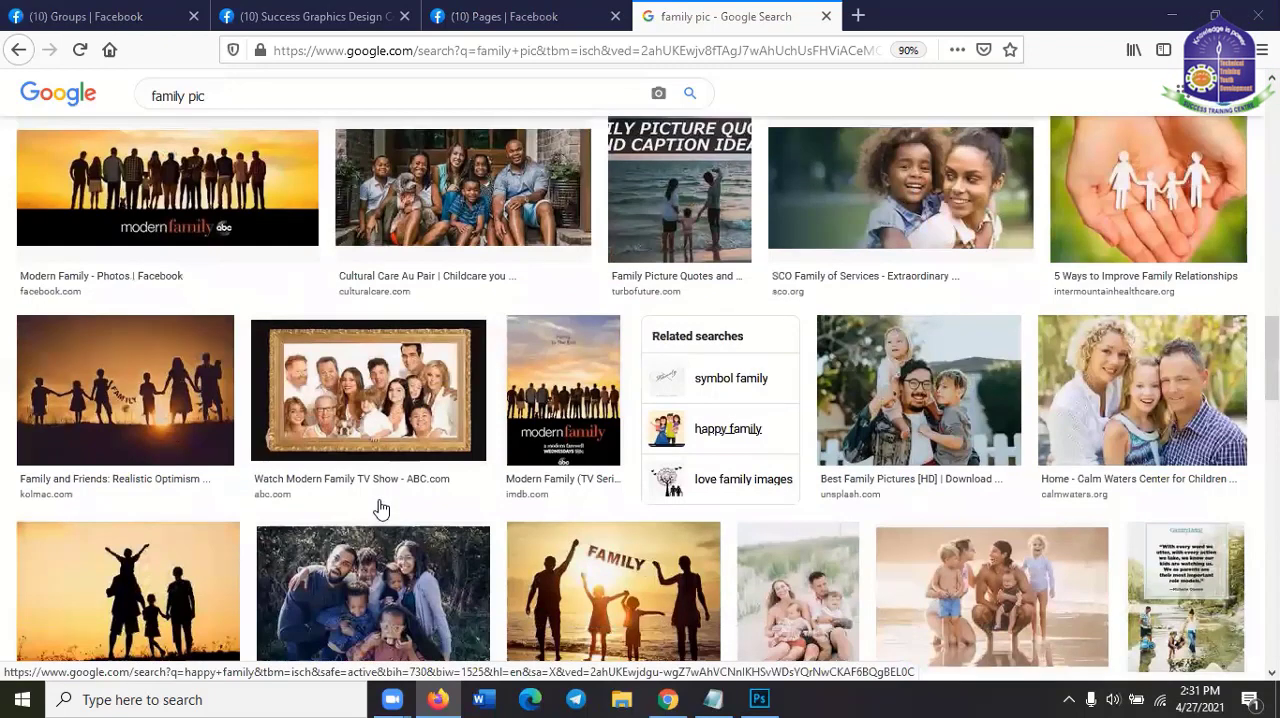
{"action": "scroll", "coordinate": [312, 240], "scroll_direction": "down", "scroll_amount": 5}
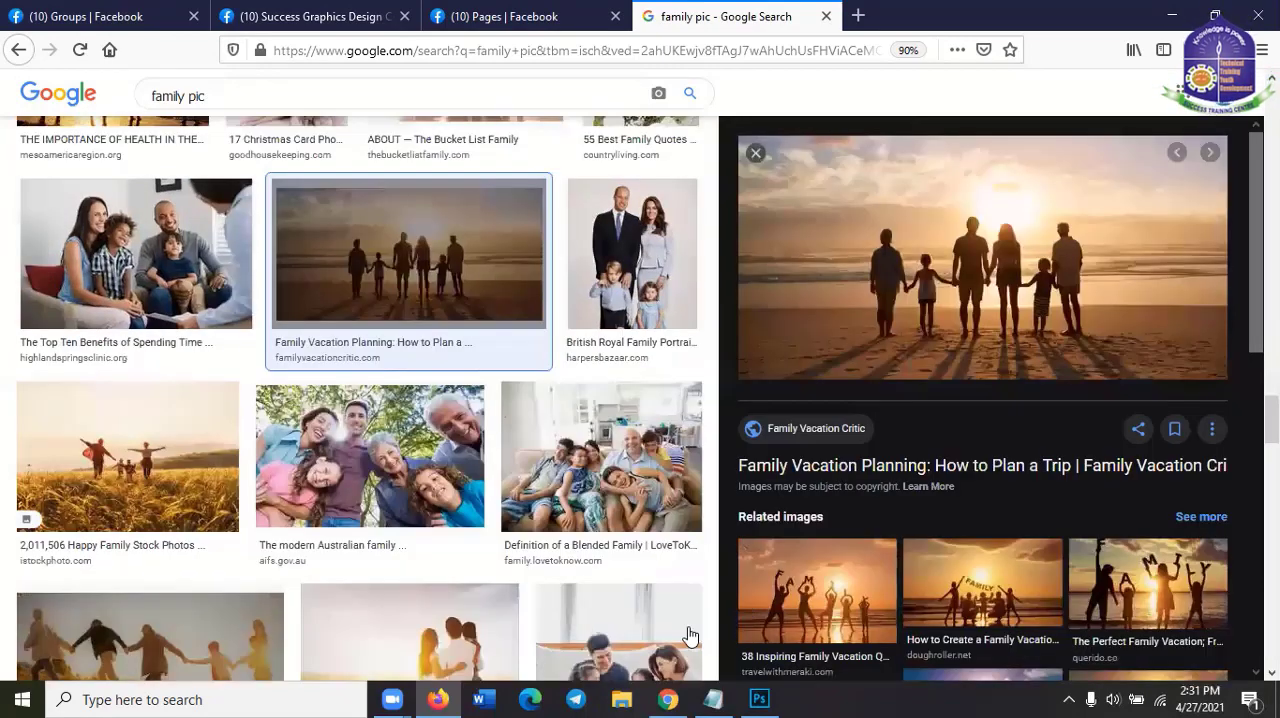
Switch to Photoshop, create a 1280 x 640 pixel document at 72 pixels/inch, and paste the copied family picture into it
{"action": "left_click", "coordinate": [761, 698]}
{"action": "left_click", "coordinate": [54, 16]}
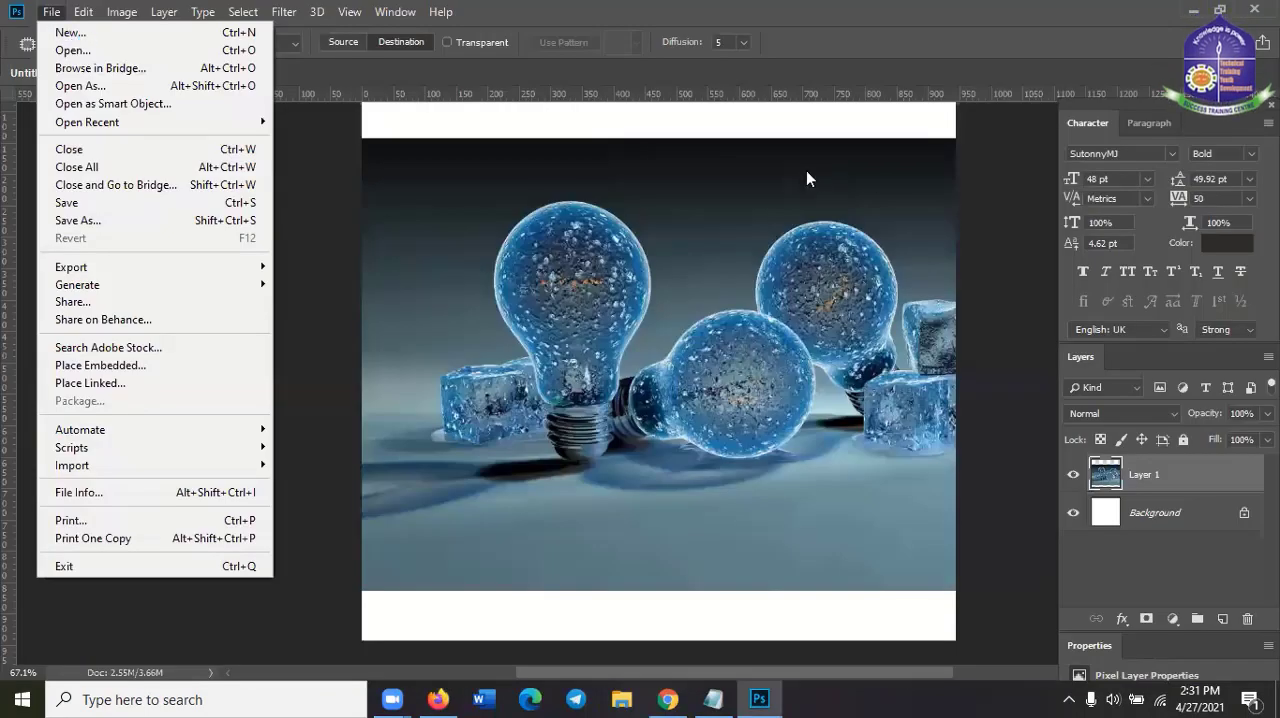
{"action": "key", "text": "ctrl+n"}
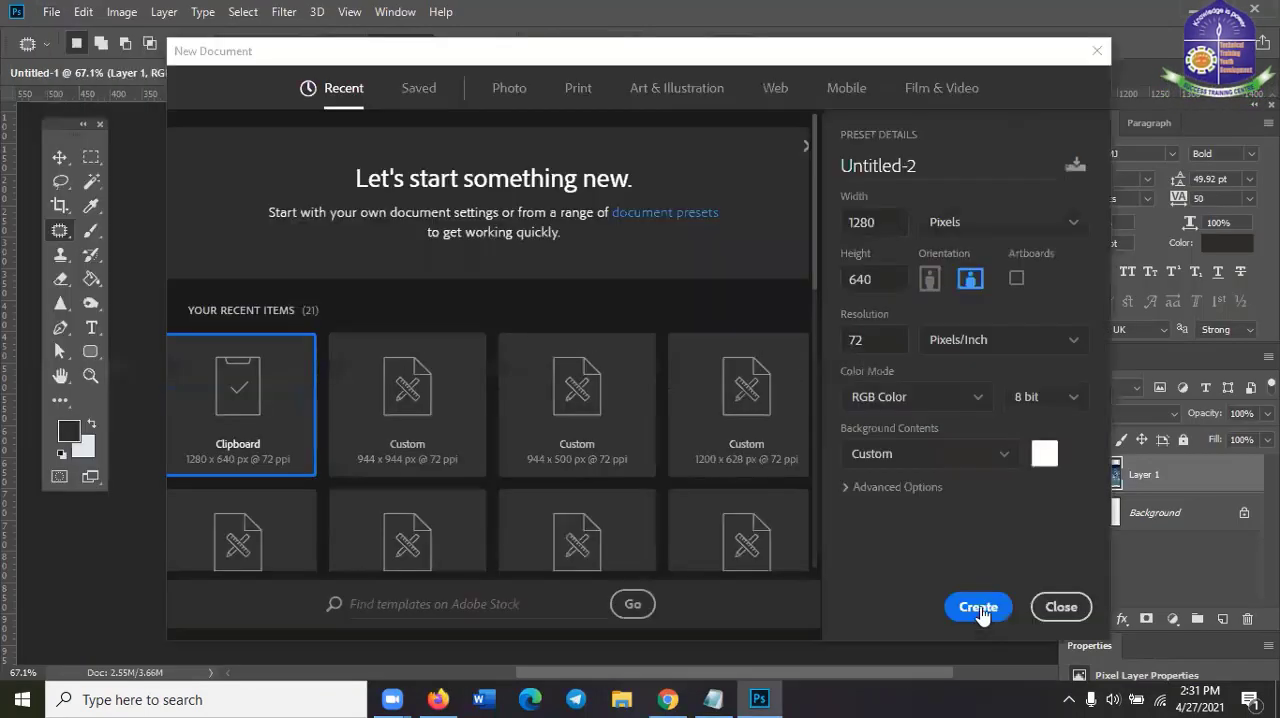
{"action": "left_click", "coordinate": [979, 610]}
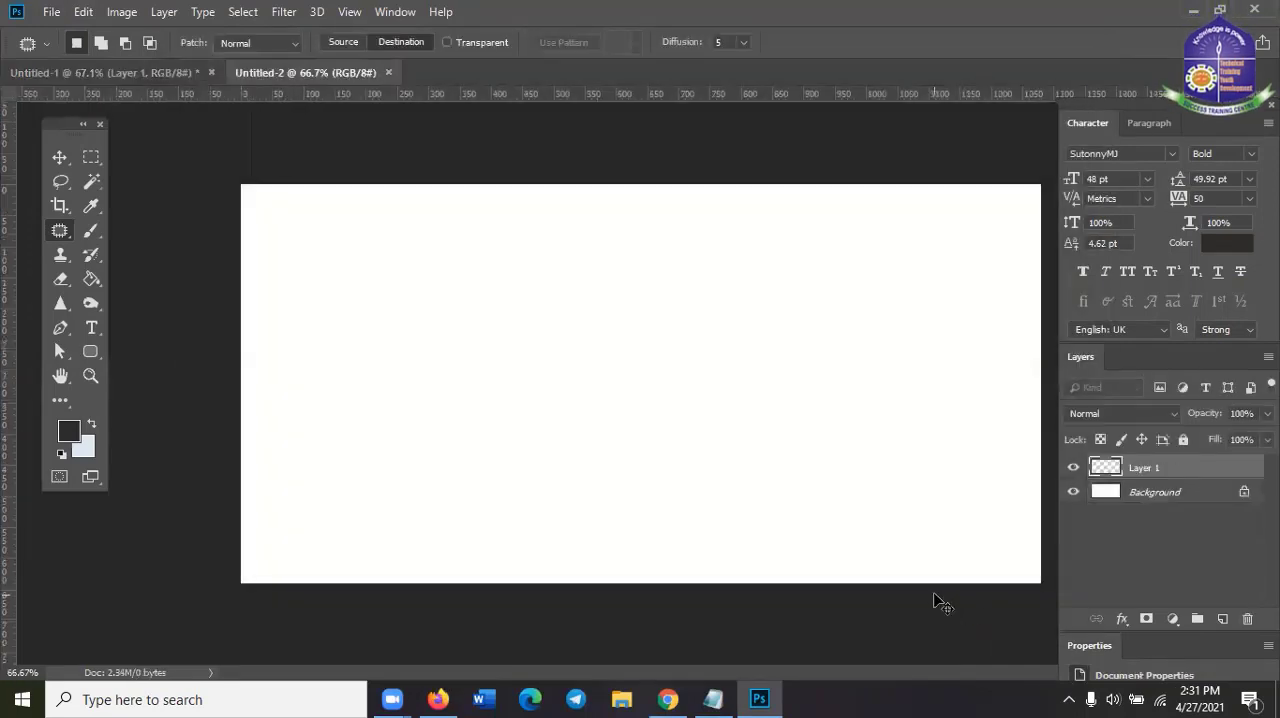
{"action": "key", "text": "ctrl+v"}
Choose the Content-Aware Move Tool for working on the family picture
{"action": "scroll", "coordinate": [660, 510], "scroll_direction": "up", "scroll_amount": 1}
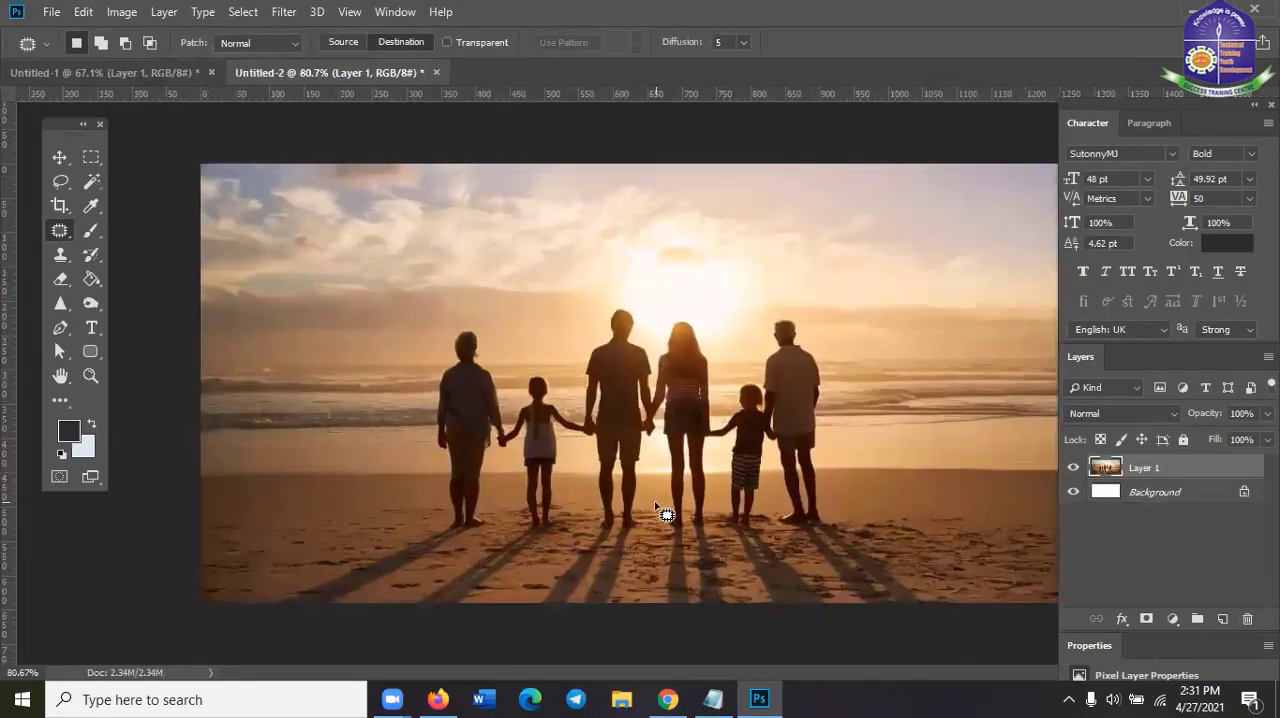
{"action": "scroll", "coordinate": [643, 468], "scroll_direction": "up", "scroll_amount": 1}
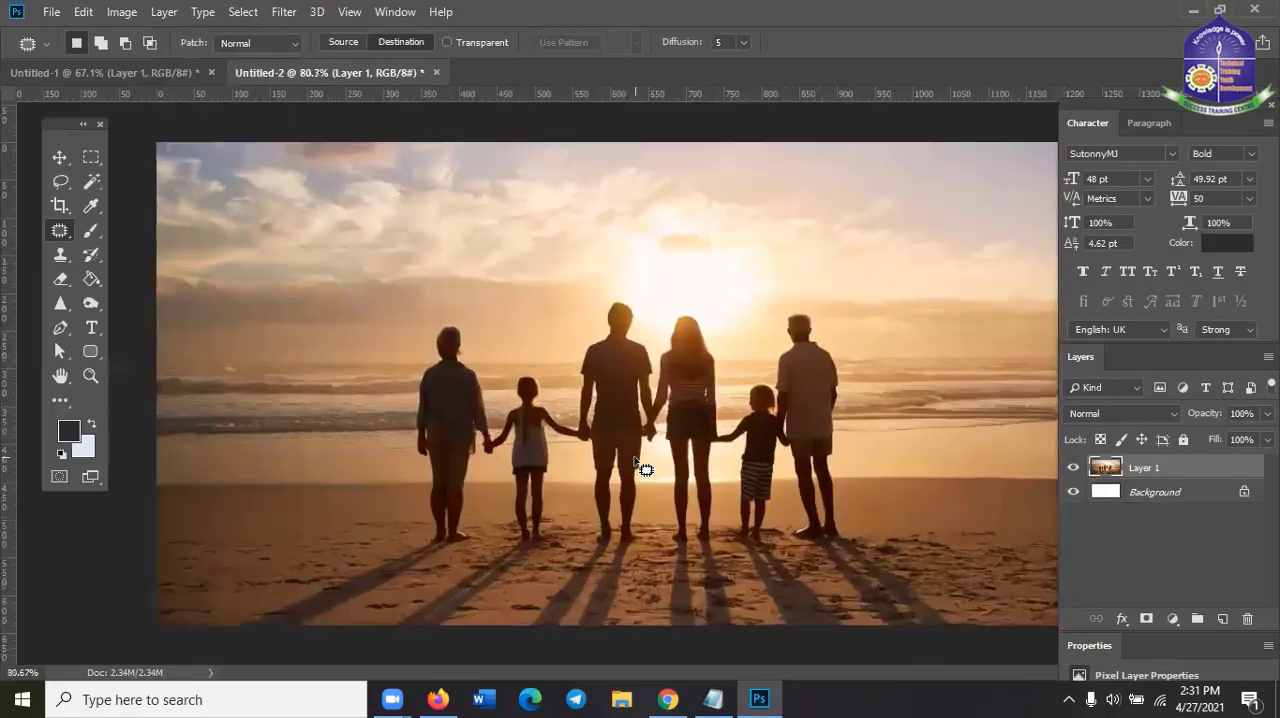
{"action": "scroll", "coordinate": [645, 460], "scroll_direction": "down", "scroll_amount": 1}
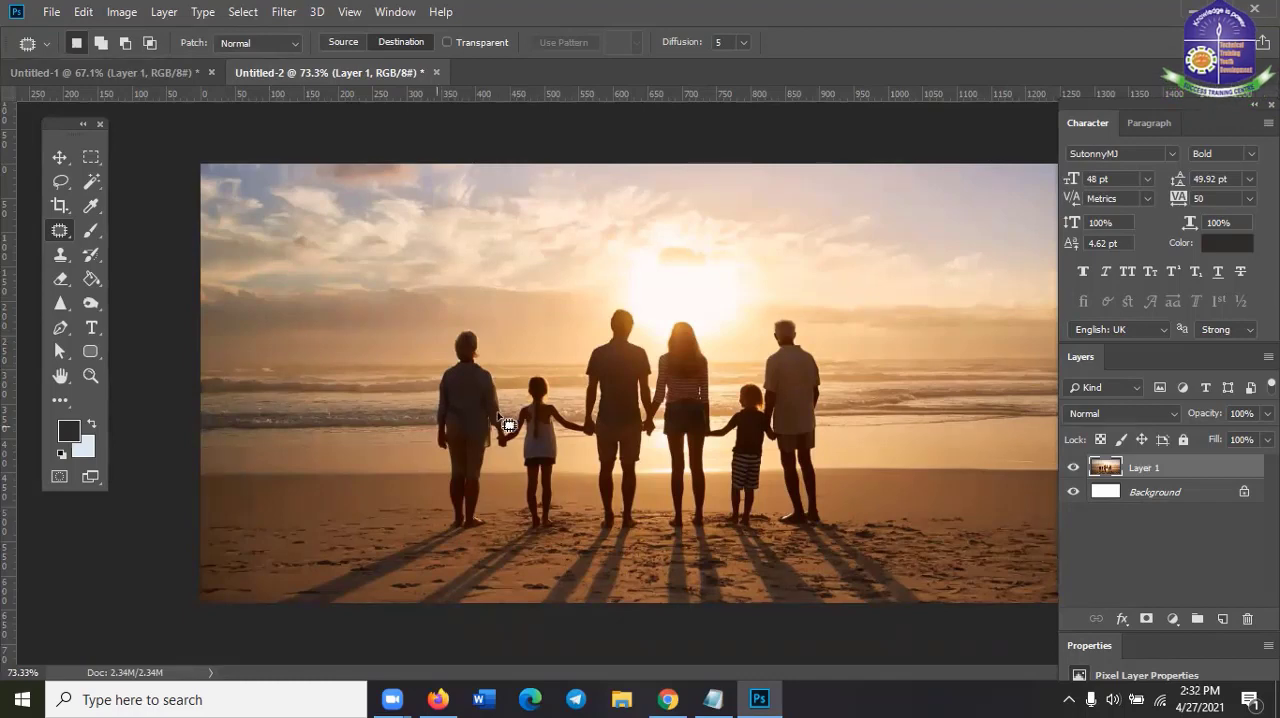
{"action": "scroll", "coordinate": [508, 424], "scroll_direction": "up", "scroll_amount": 1}
{"action": "scroll", "coordinate": [450, 340], "scroll_direction": "up", "scroll_amount": 5}
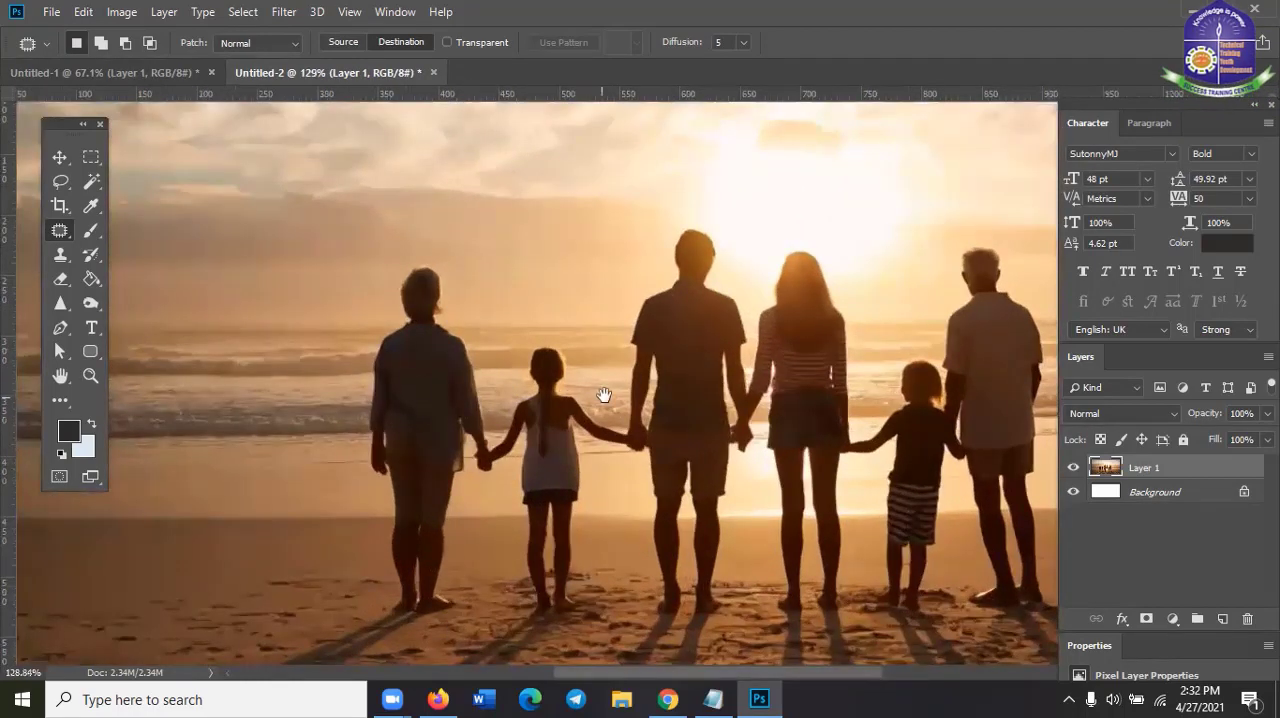
{"action": "left_click_drag", "start_coordinate": [671, 343], "coordinate": [582, 247]}
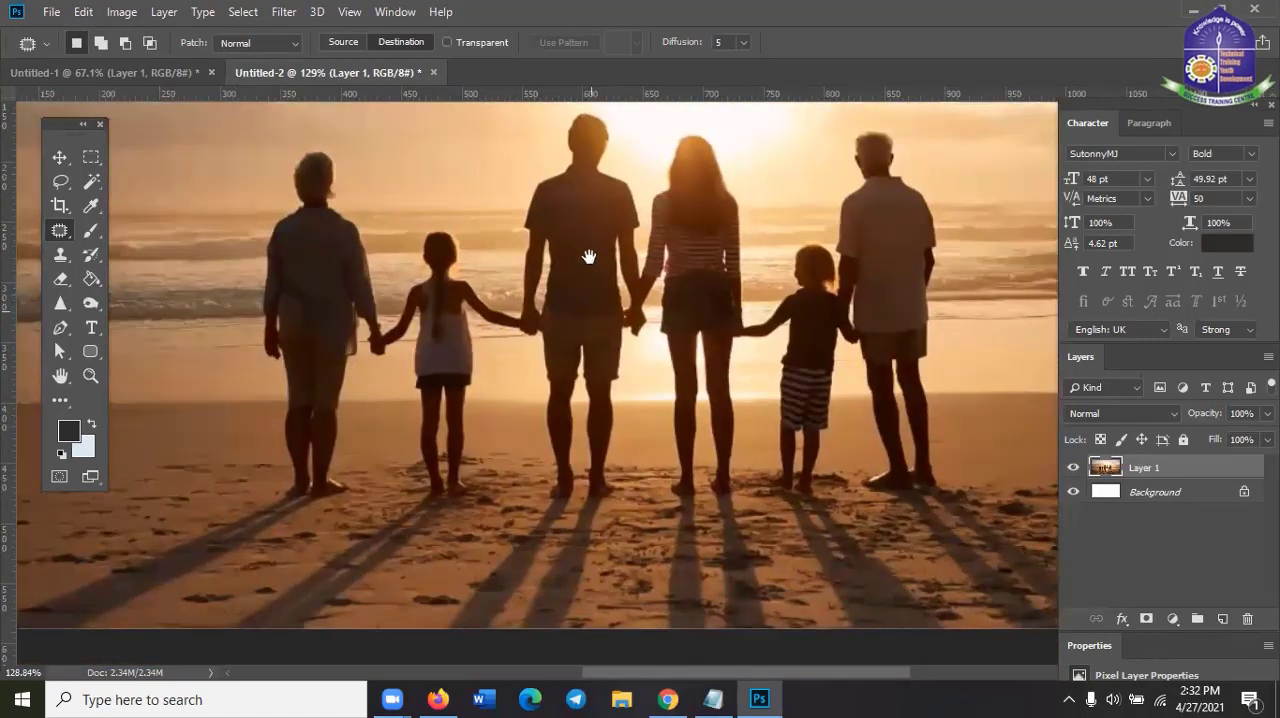
{"action": "right_click", "coordinate": [60, 231]}
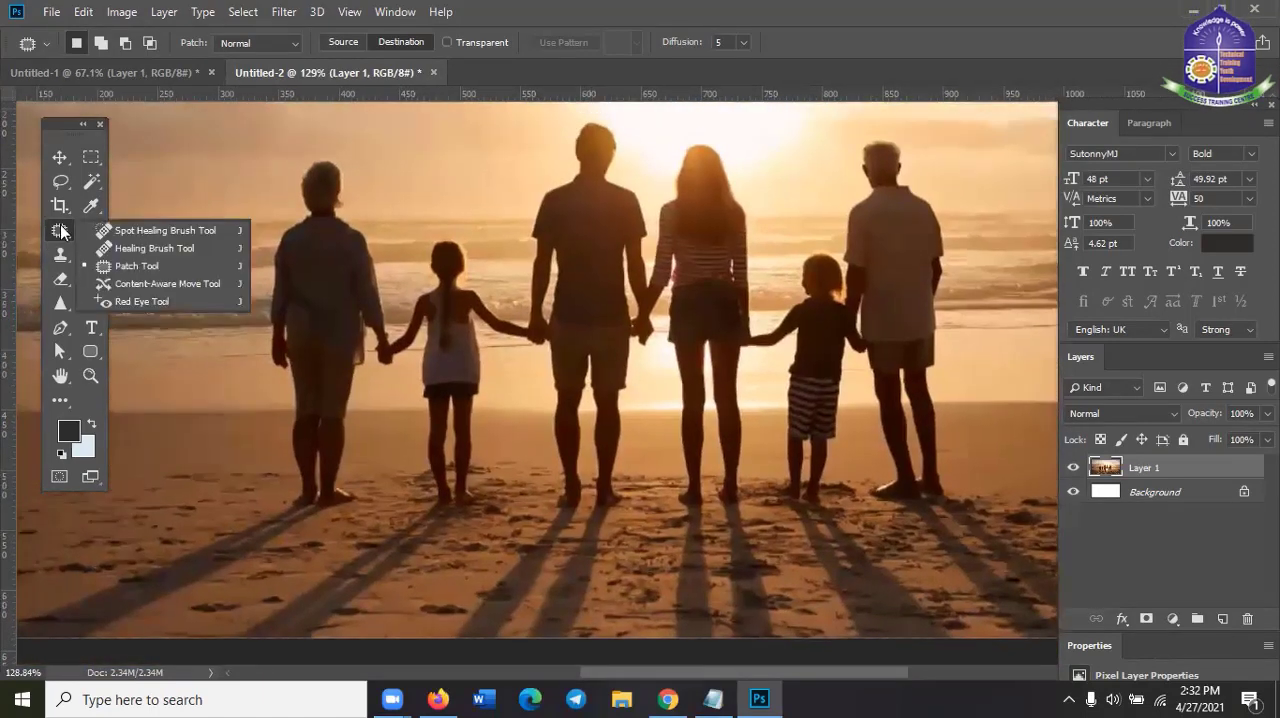
{"action": "left_click", "coordinate": [139, 286]}
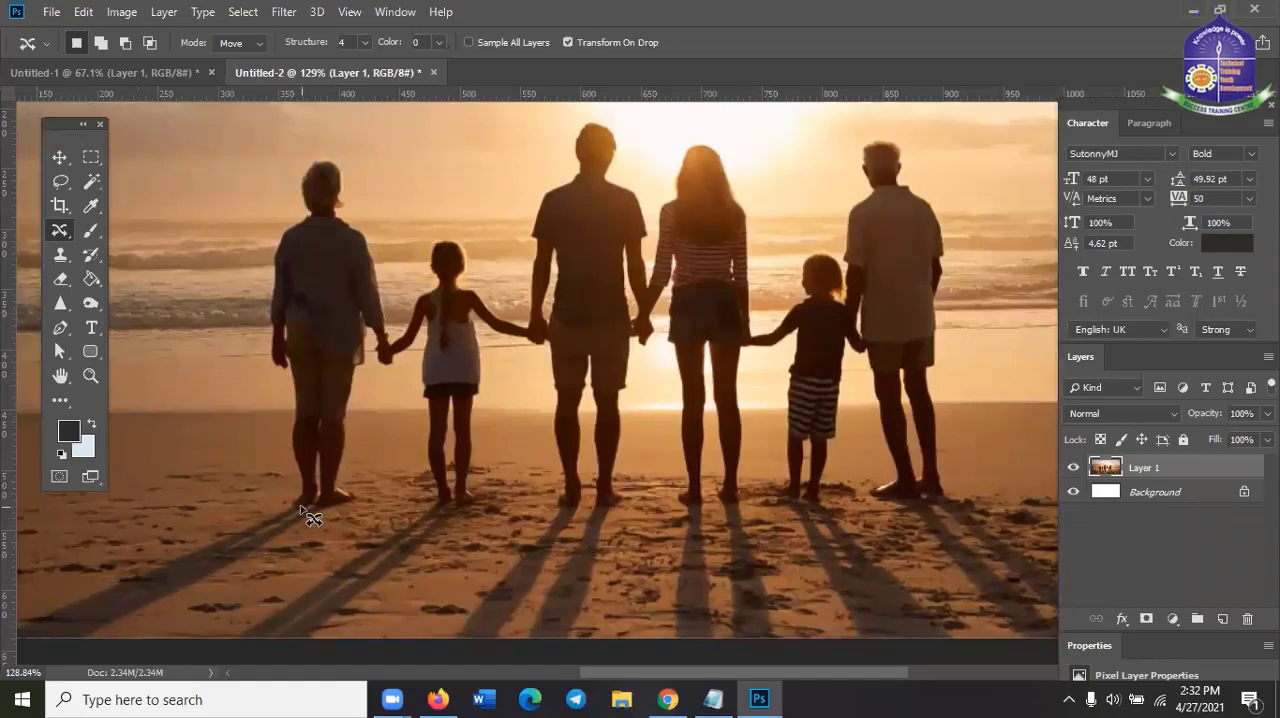
Draw a loose freehand selection around the woman at the far left of the family, from her feet to her head and hand
{"action": "mouse_move", "coordinate": [301, 507]}
{"action": "left_mouse_down"}
{"action": "mouse_move", "coordinate": [365, 508]}
{"action": "mouse_move", "coordinate": [346, 470]}
{"action": "left_mouse_up"}
{"action": "mouse_move", "coordinate": [350, 410]}
{"action": "left_mouse_down"}
{"action": "mouse_move", "coordinate": [369, 340]}
{"action": "mouse_move", "coordinate": [373, 368]}
{"action": "mouse_move", "coordinate": [399, 367]}
{"action": "mouse_move", "coordinate": [376, 256]}
{"action": "mouse_move", "coordinate": [343, 208]}
{"action": "mouse_move", "coordinate": [340, 157]}
{"action": "mouse_move", "coordinate": [310, 153]}
{"action": "mouse_move", "coordinate": [294, 174]}
{"action": "mouse_move", "coordinate": [298, 208]}
{"action": "mouse_move", "coordinate": [250, 336]}
{"action": "left_mouse_up"}
{"action": "scroll", "coordinate": [222, 407], "scroll_direction": "up", "scroll_amount": 2}
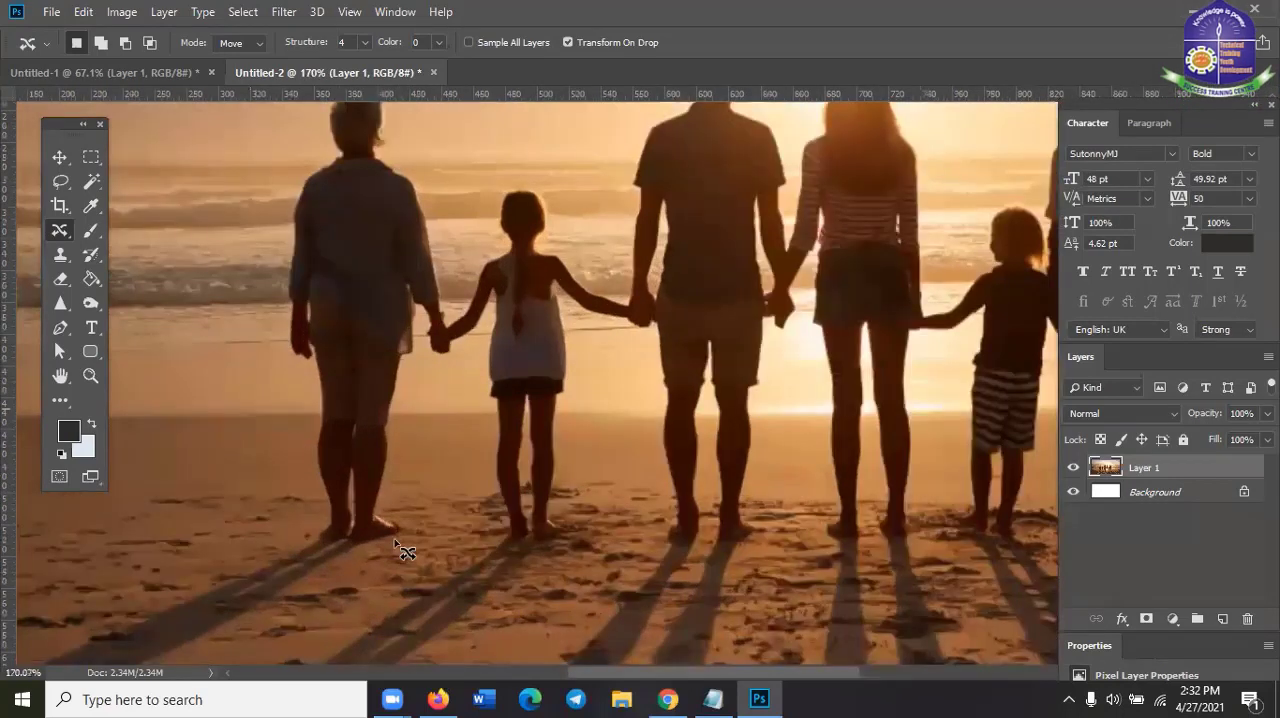
{"action": "left_click_drag", "start_coordinate": [395, 540], "coordinate": [313, 540]}
{"action": "mouse_move", "coordinate": [306, 482]}
{"action": "left_mouse_down"}
{"action": "mouse_move", "coordinate": [271, 217]}
{"action": "mouse_move", "coordinate": [325, 100]}
{"action": "mouse_move", "coordinate": [382, 88]}
{"action": "mouse_move", "coordinate": [404, 118]}
{"action": "mouse_move", "coordinate": [391, 145]}
{"action": "mouse_move", "coordinate": [429, 183]}
{"action": "mouse_move", "coordinate": [458, 340]}
{"action": "mouse_move", "coordinate": [451, 364]}
{"action": "mouse_move", "coordinate": [419, 360]}
{"action": "mouse_move", "coordinate": [407, 388]}
{"action": "mouse_move", "coordinate": [394, 489]}
{"action": "mouse_move", "coordinate": [400, 542]}
{"action": "left_mouse_up"}
{"action": "scroll", "coordinate": [480, 545], "scroll_direction": "down", "scroll_amount": 2}
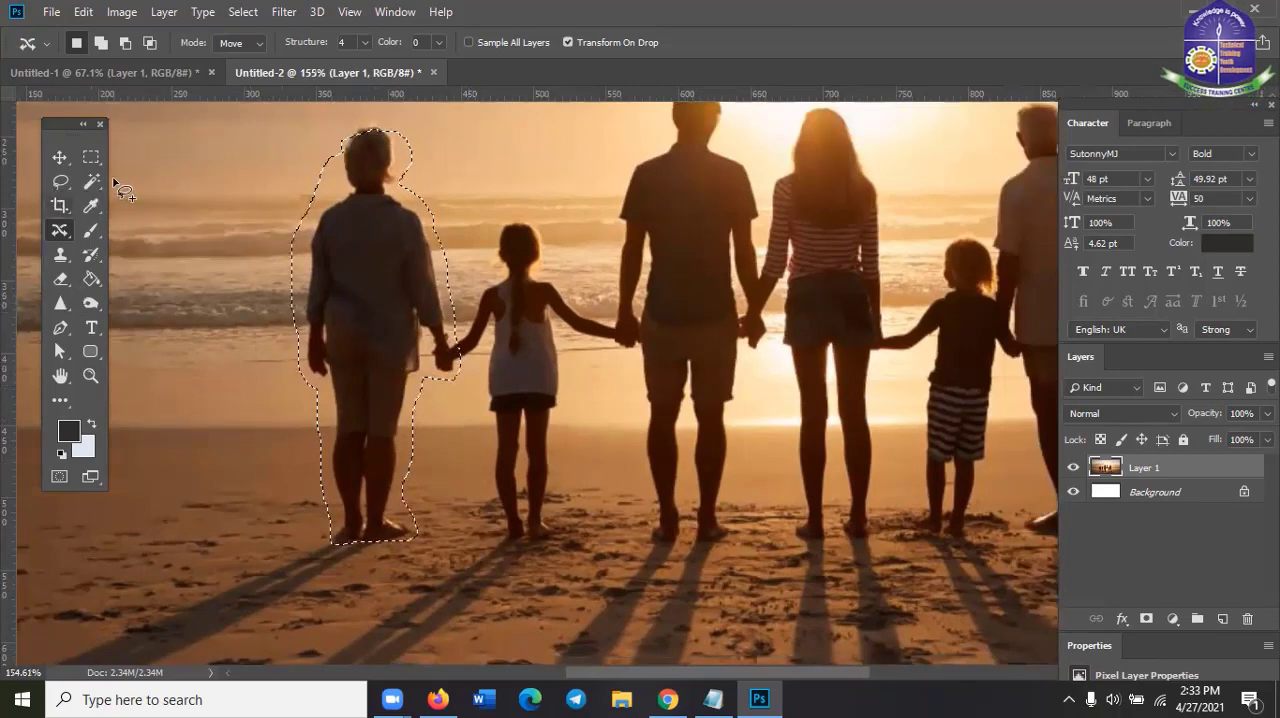
Extend the selection slightly above the woman's head with the Quick Selection Tool, and return to the Content-Aware Move Tool
{"action": "key", "text": "shift+w"}
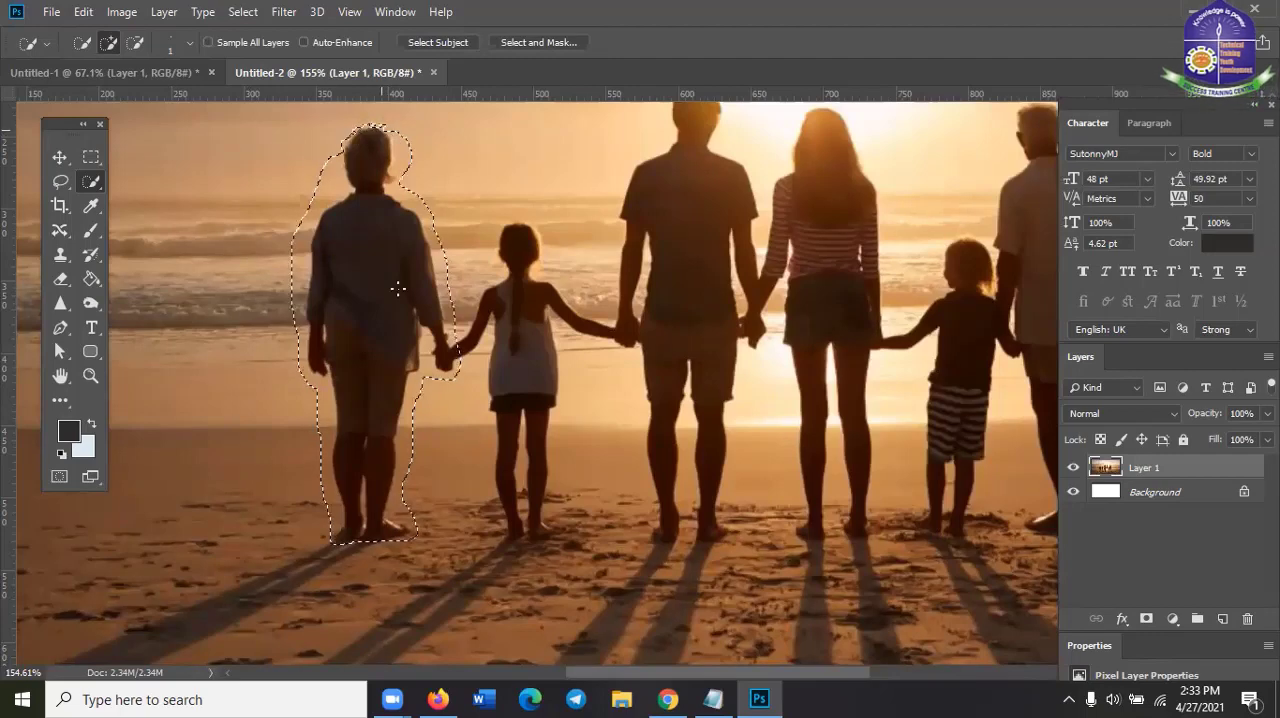
{"action": "scroll", "coordinate": [397, 289], "scroll_direction": "down", "scroll_amount": 2}
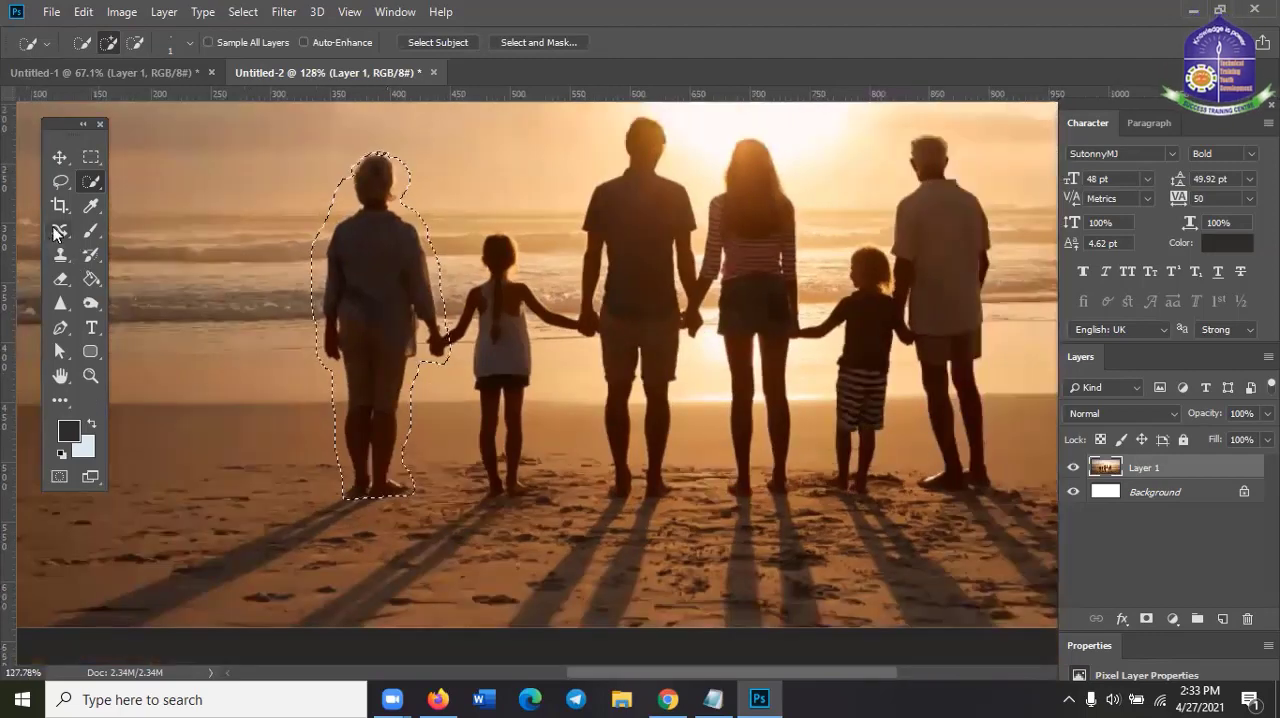
{"action": "key", "text": "j"}
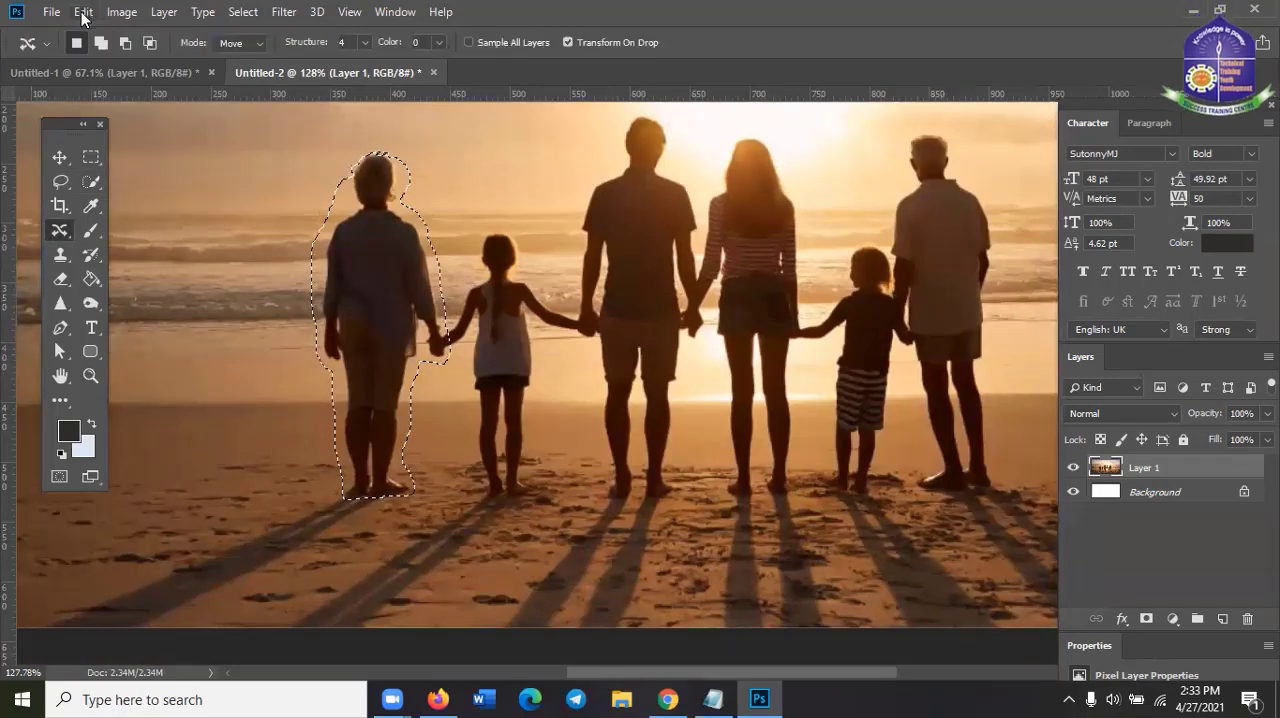
Fill the selected woman with Content-Aware contents in Normal mode at 100% opacity, and deselect
{"action": "left_click", "coordinate": [83, 12]}
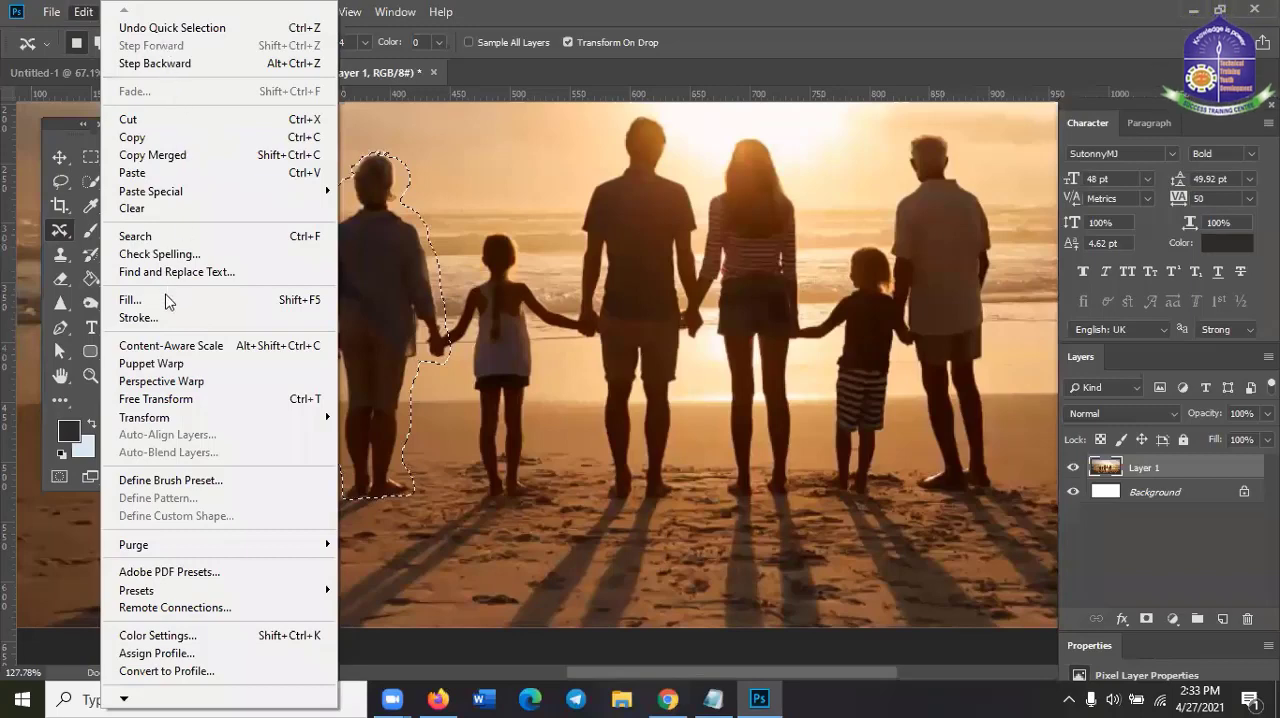
{"action": "left_click", "coordinate": [166, 302]}
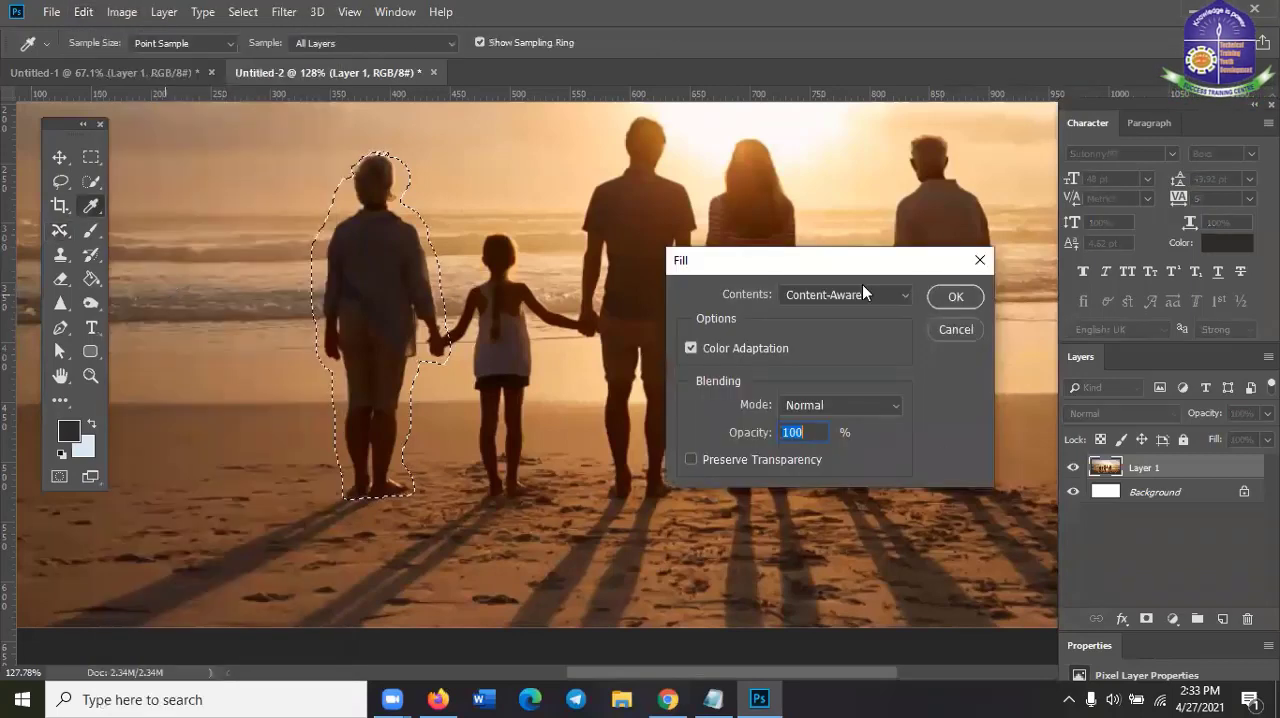
{"action": "left_click", "coordinate": [956, 297]}
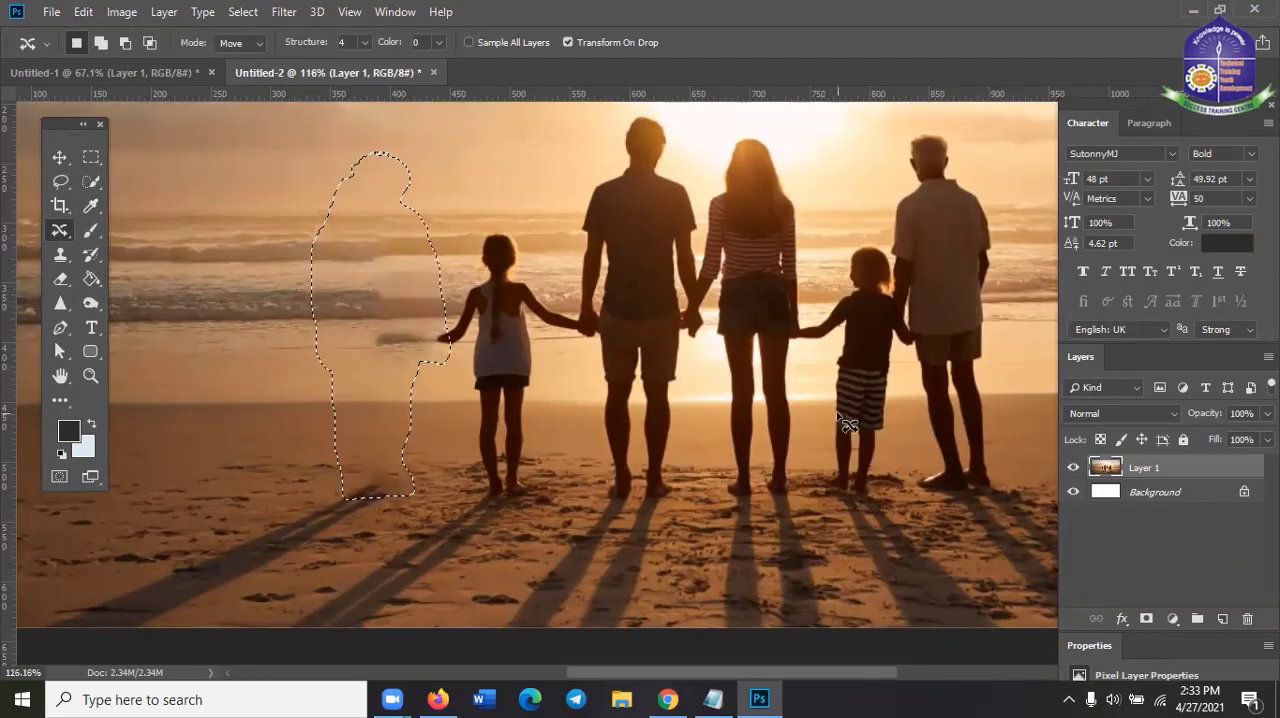
{"action": "scroll", "coordinate": [840, 420], "scroll_direction": "down", "scroll_amount": 2}
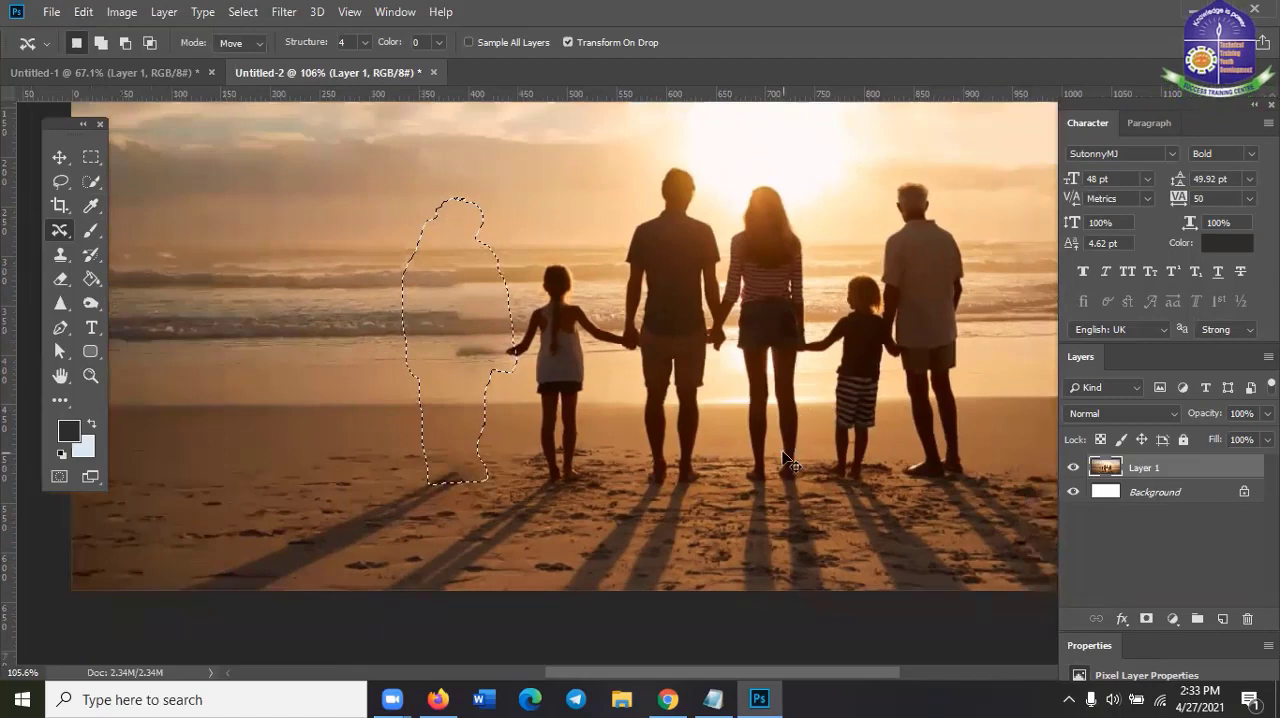
{"action": "key", "text": "ctrl+d"}
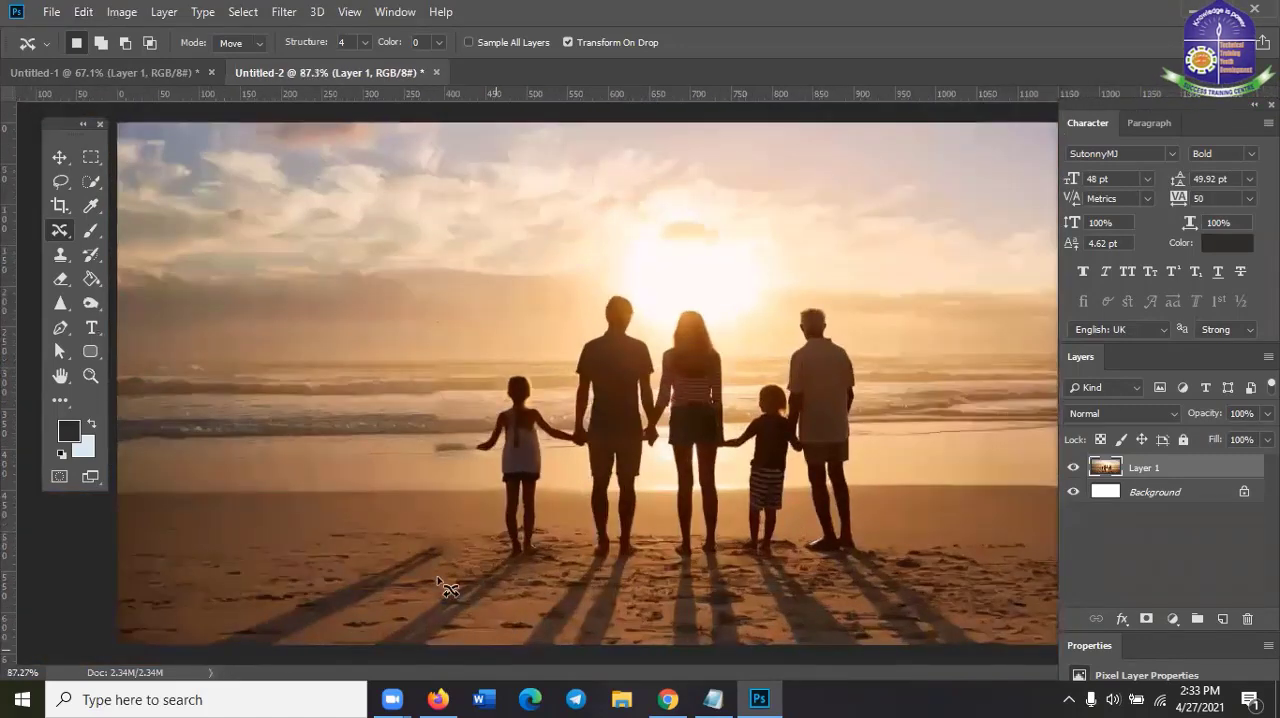
Undo the deselection and the content-aware fill of the woman, and clear the selection around her
{"action": "scroll", "coordinate": [440, 585], "scroll_direction": "up", "scroll_amount": 1}
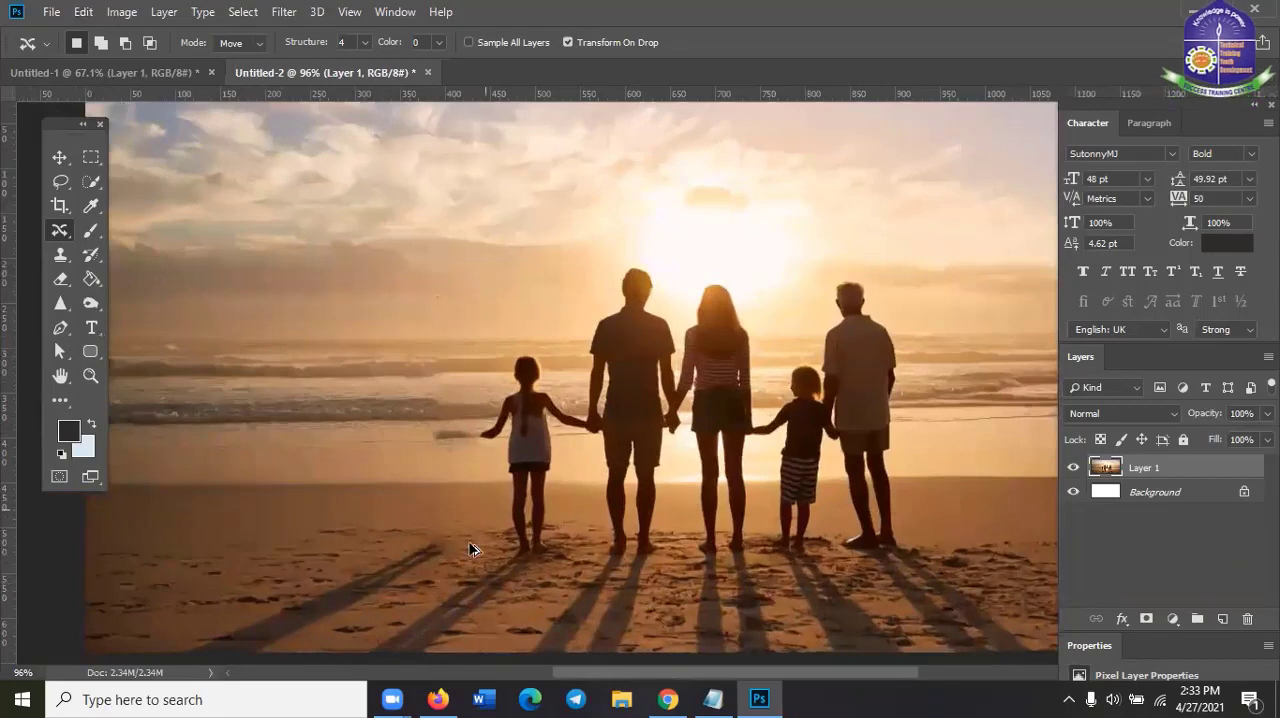
{"action": "left_click_drag", "start_coordinate": [472, 548], "coordinate": [472, 548]}
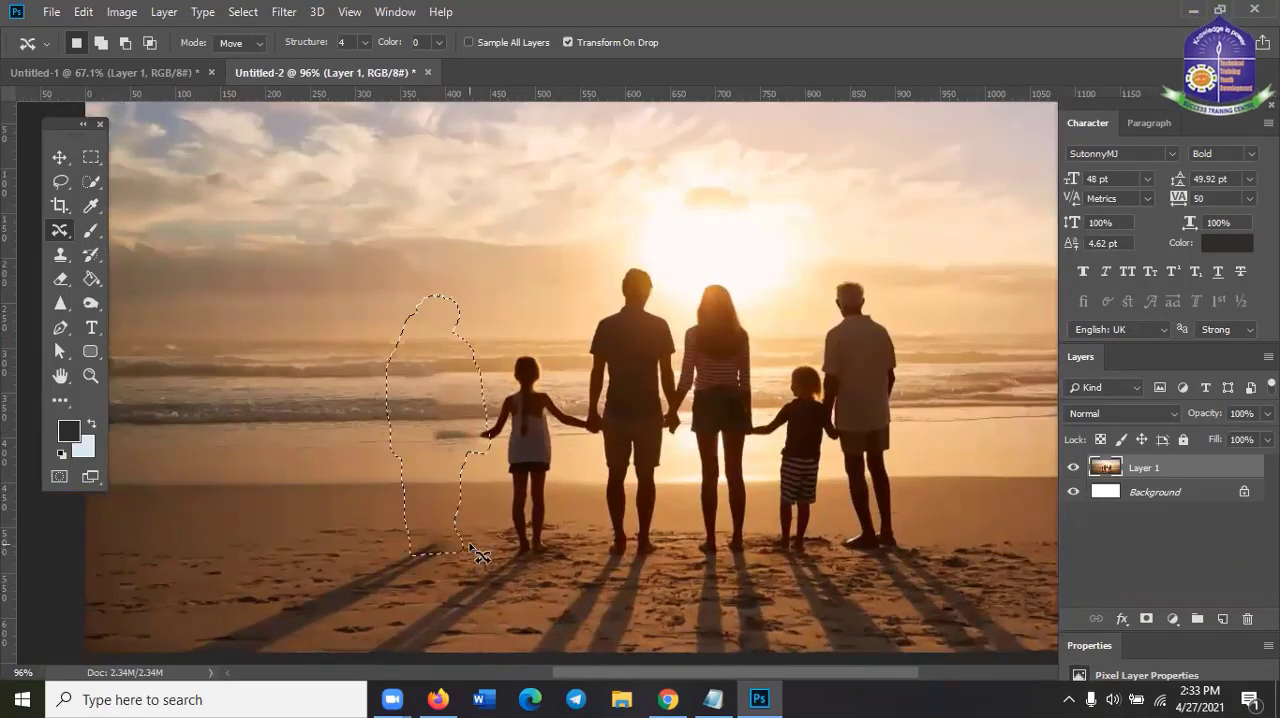
{"action": "key", "text": "ctrl+alt+z"}
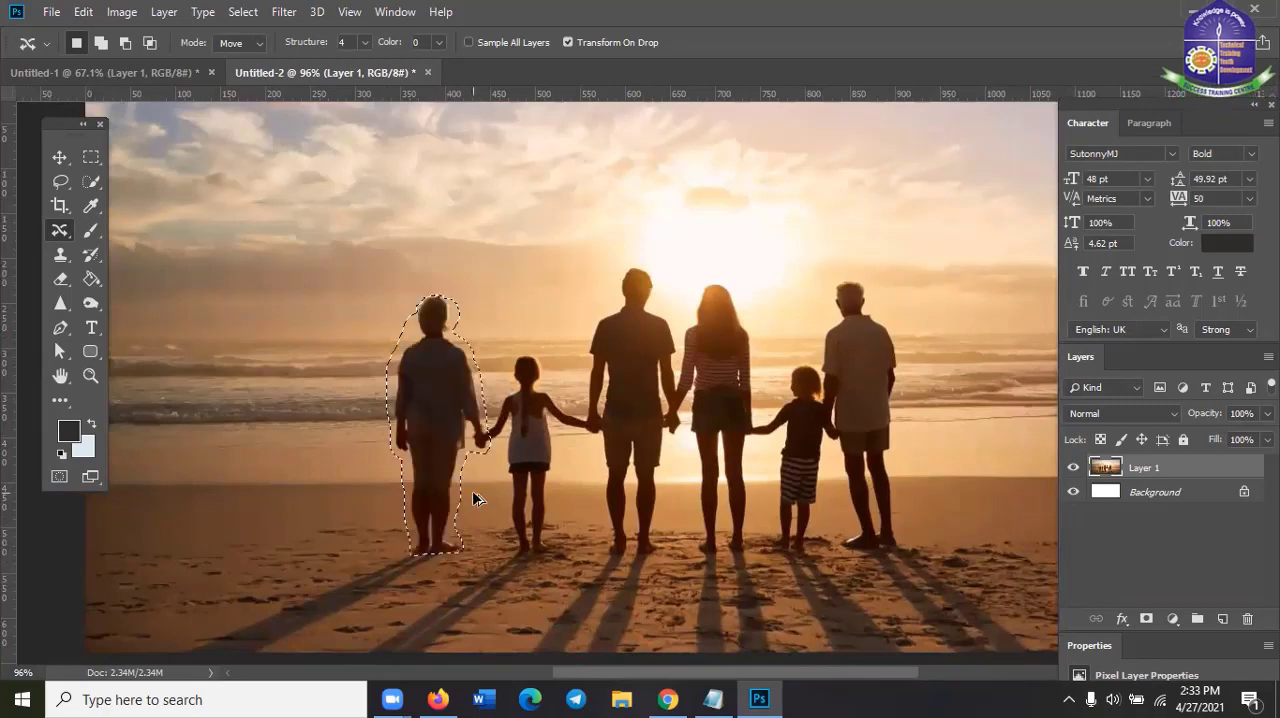
{"action": "key", "text": "ctrl+d"}
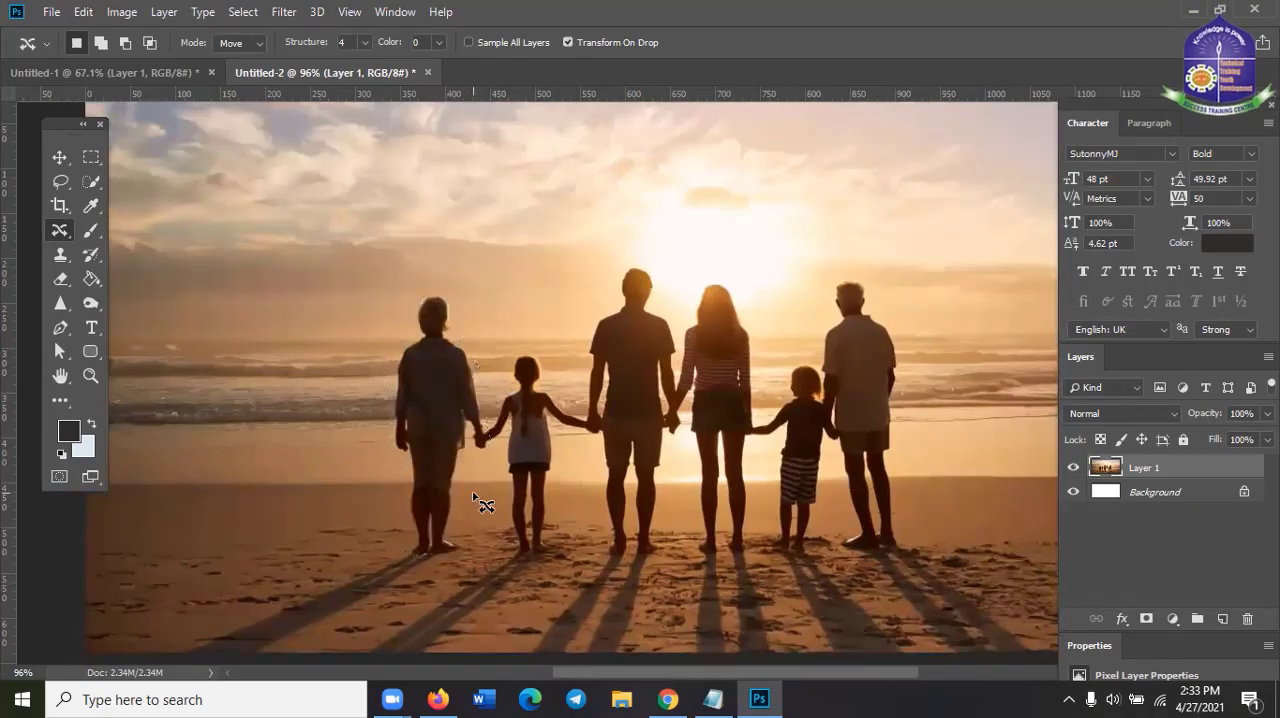
{"action": "scroll", "coordinate": [478, 505], "scroll_direction": "down", "scroll_amount": 1}
{"action": "scroll", "coordinate": [528, 621], "scroll_direction": "up", "scroll_amount": 2}
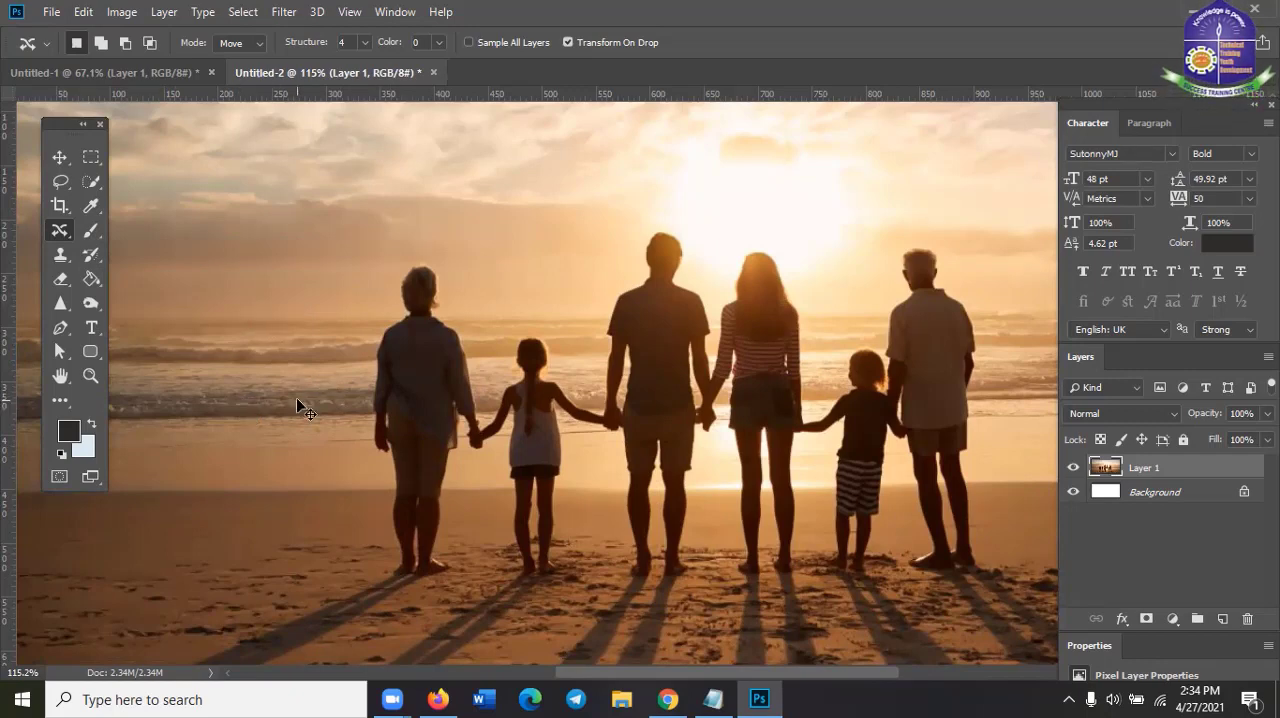
Restore the selection around the woman, fill it with Content-Aware contents in Normal mode at 100% opacity, and deselect
{"action": "key", "text": "ctrl+alt+z"}
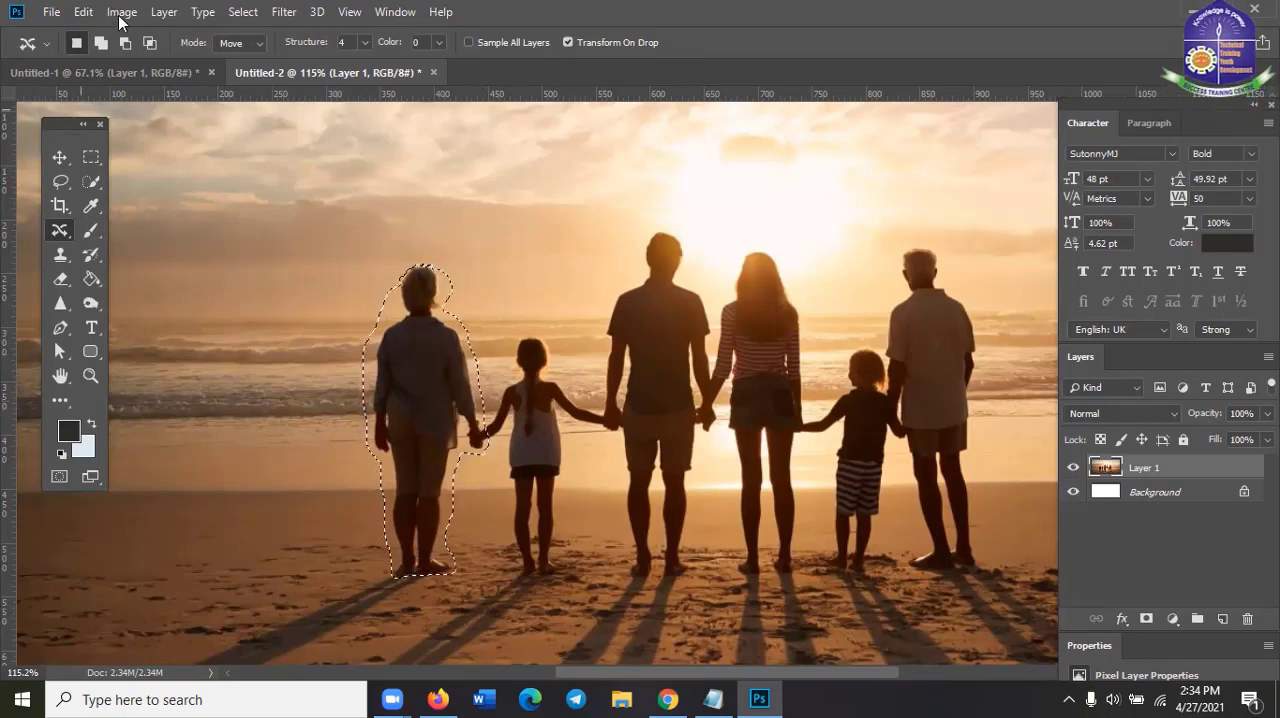
{"action": "left_click", "coordinate": [84, 12]}
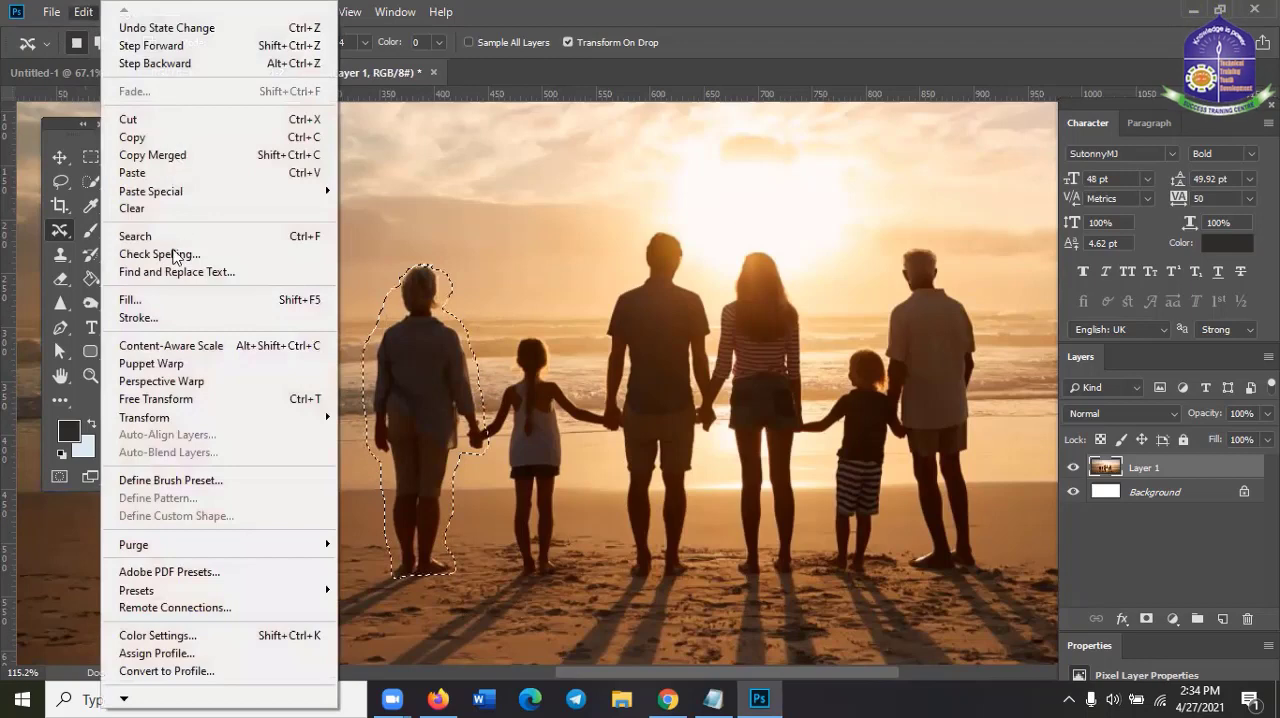
{"action": "left_click", "coordinate": [175, 300]}
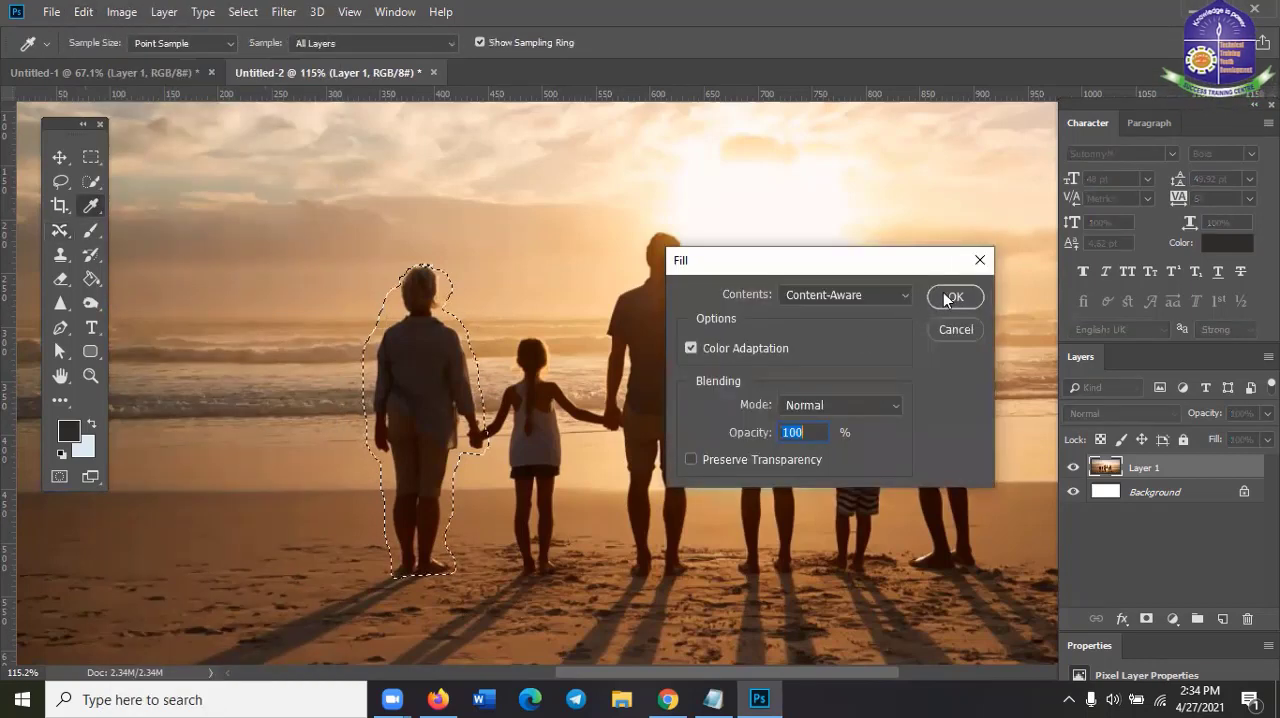
{"action": "left_click", "coordinate": [940, 296]}
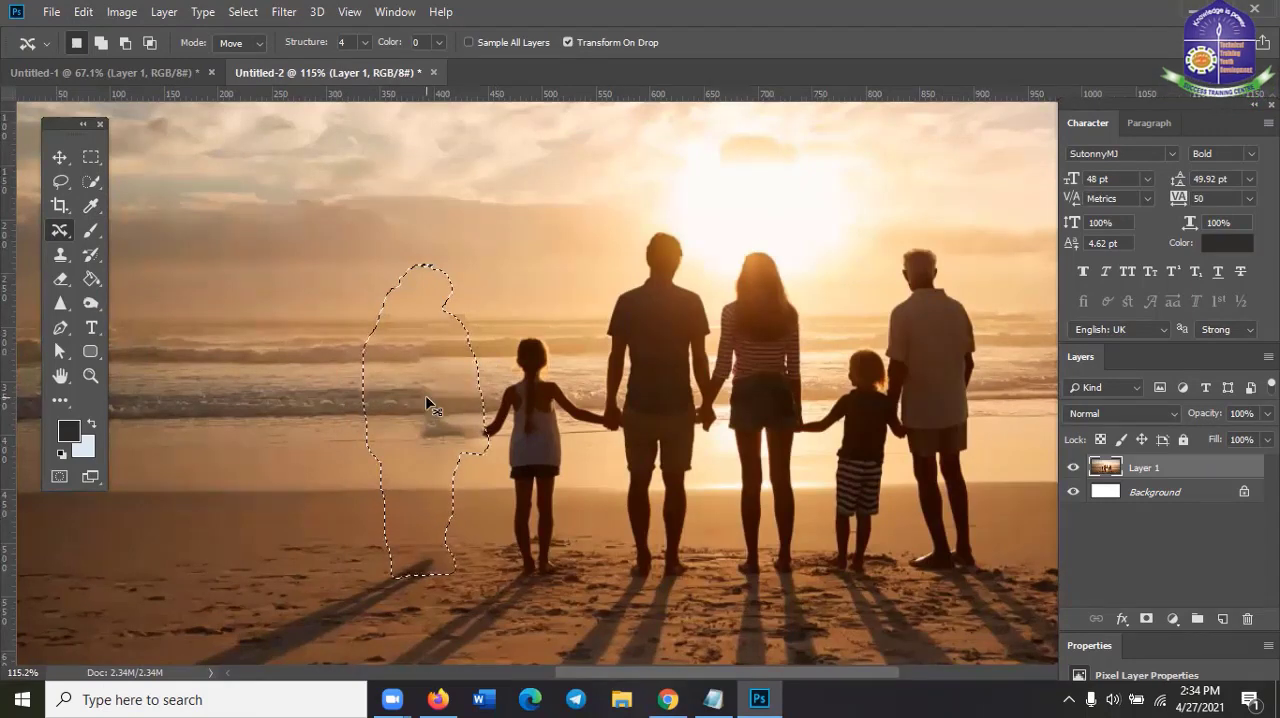
{"action": "key", "text": "ctrl+d"}
{"action": "scroll", "coordinate": [430, 400], "scroll_direction": "up", "scroll_amount": 5}
{"action": "scroll", "coordinate": [448, 408], "scroll_direction": "up", "scroll_amount": 1}
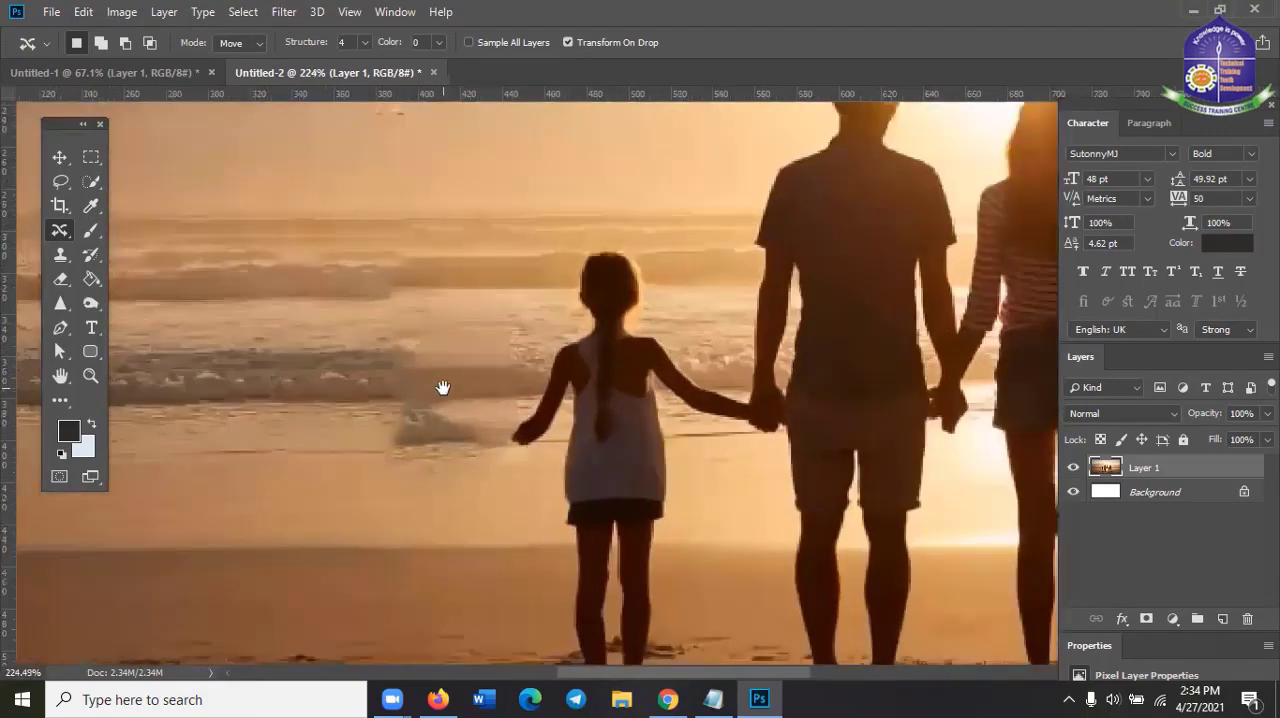
{"action": "left_click", "coordinate": [58, 232]}
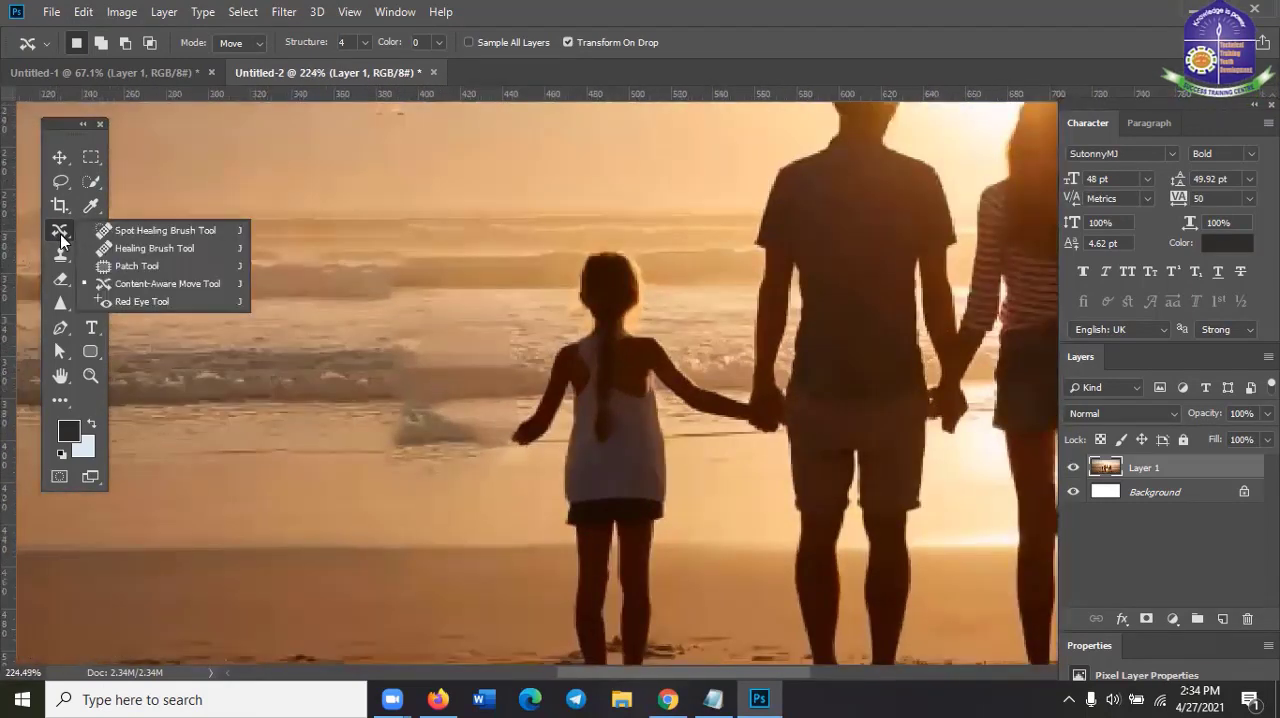
{"action": "left_click", "coordinate": [61, 236]}
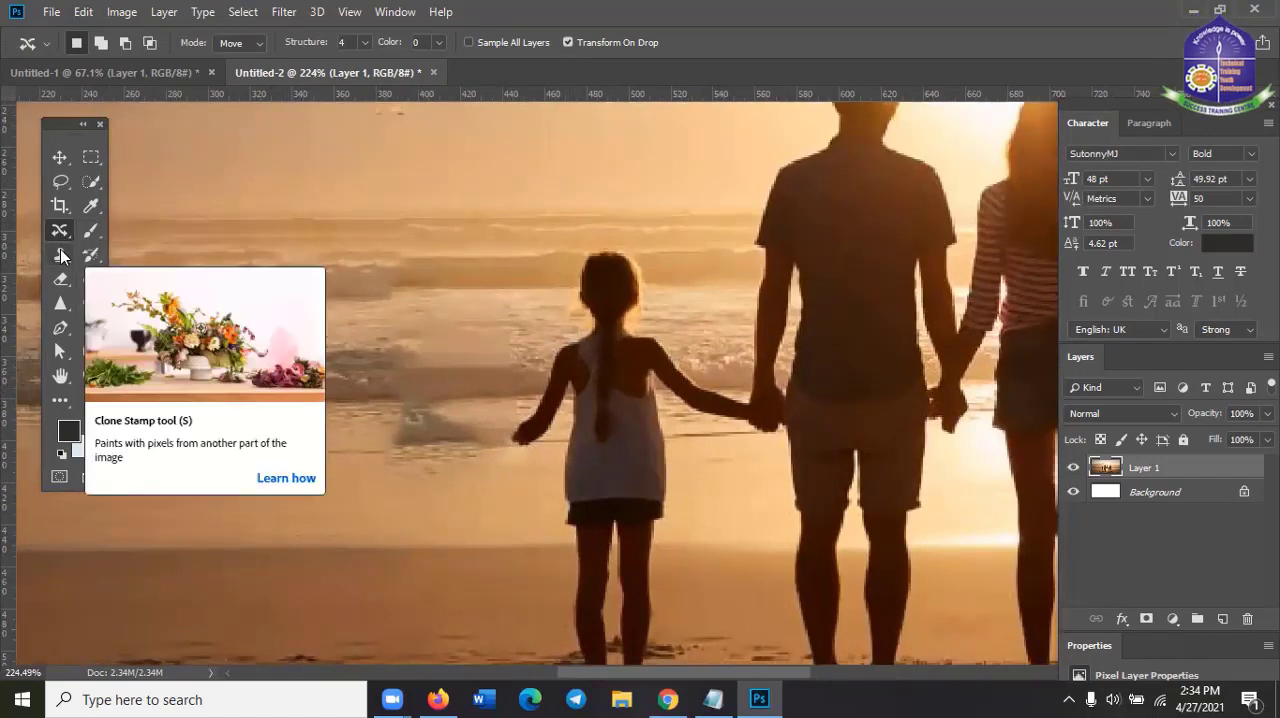
{"action": "scroll", "coordinate": [357, 430], "scroll_direction": "down", "scroll_amount": 2}
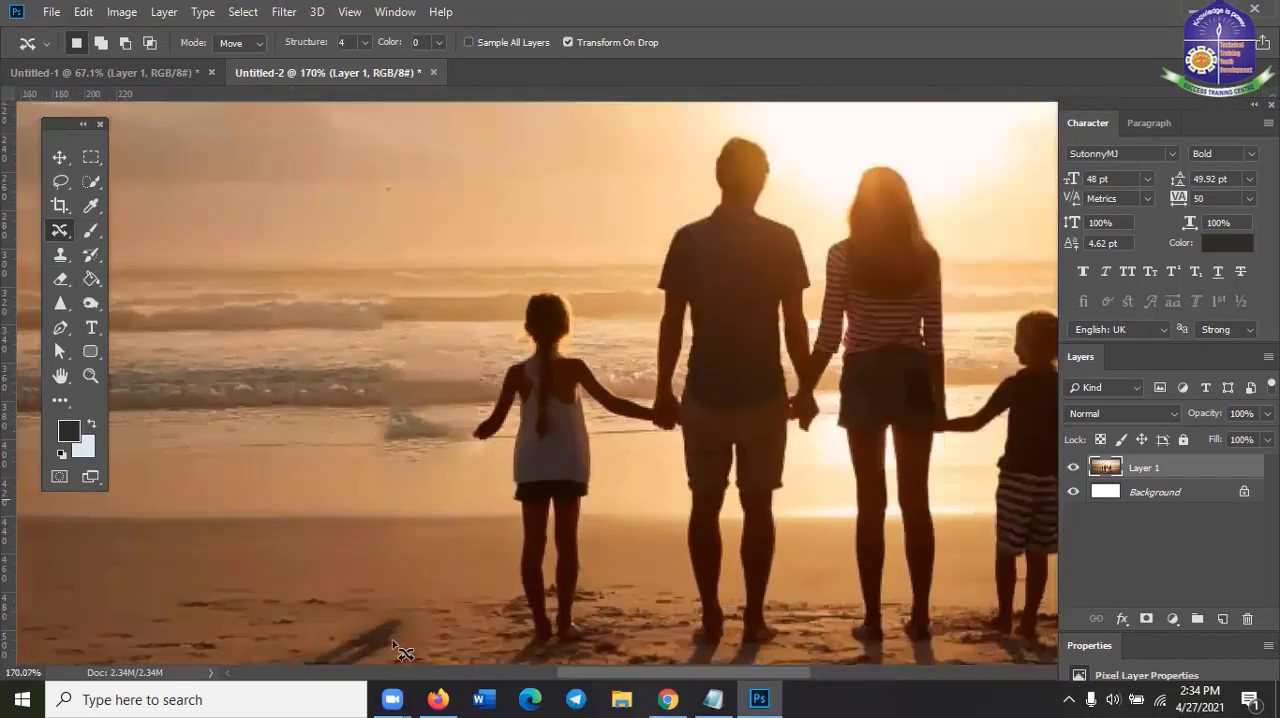
{"action": "scroll", "coordinate": [460, 398], "scroll_direction": "down", "scroll_amount": 2}
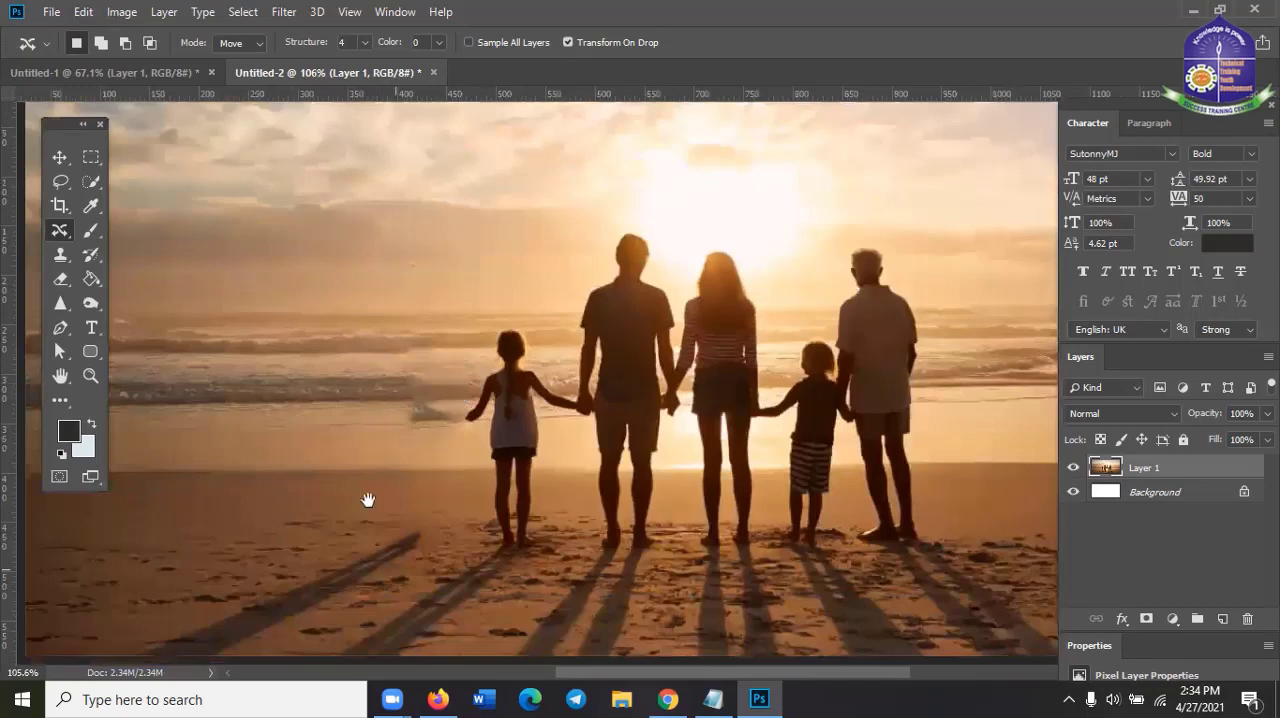
Draw a loose freehand selection around the removed woman's leftover shadow on the sand with the Content-Aware Move Tool
{"action": "left_click_drag", "start_coordinate": [397, 548], "coordinate": [440, 432]}
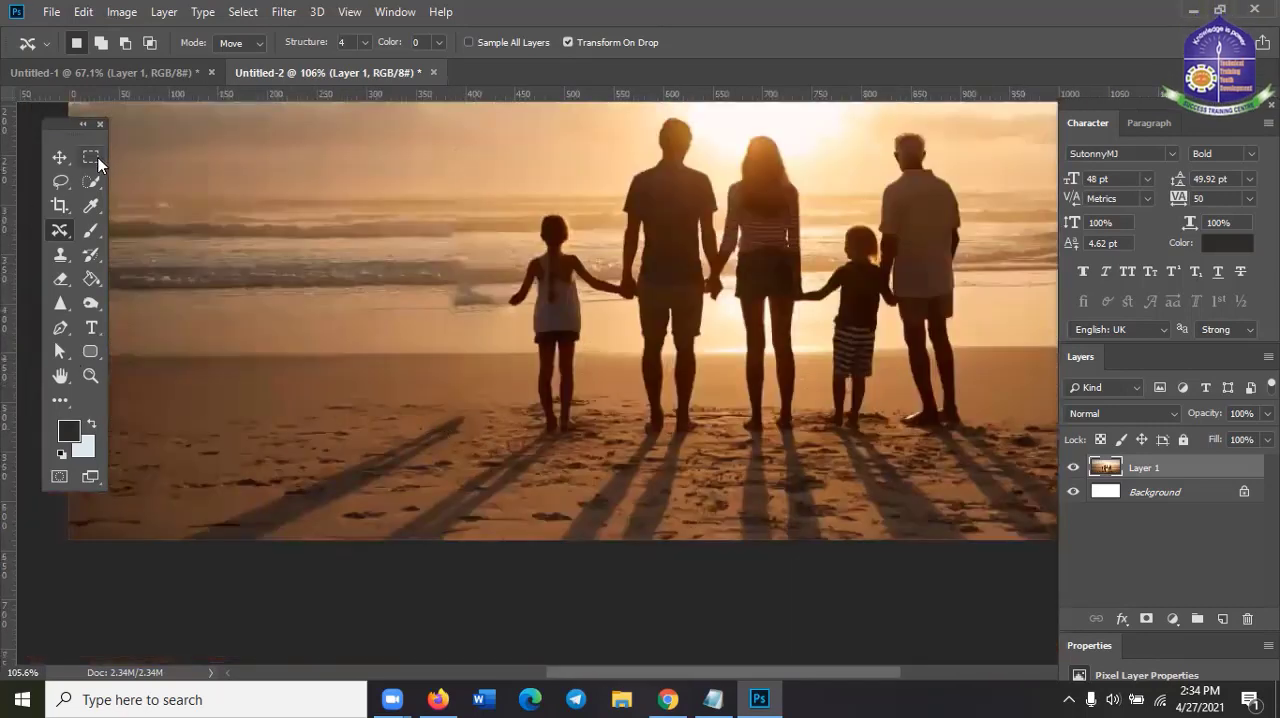
{"action": "right_click", "coordinate": [56, 234]}
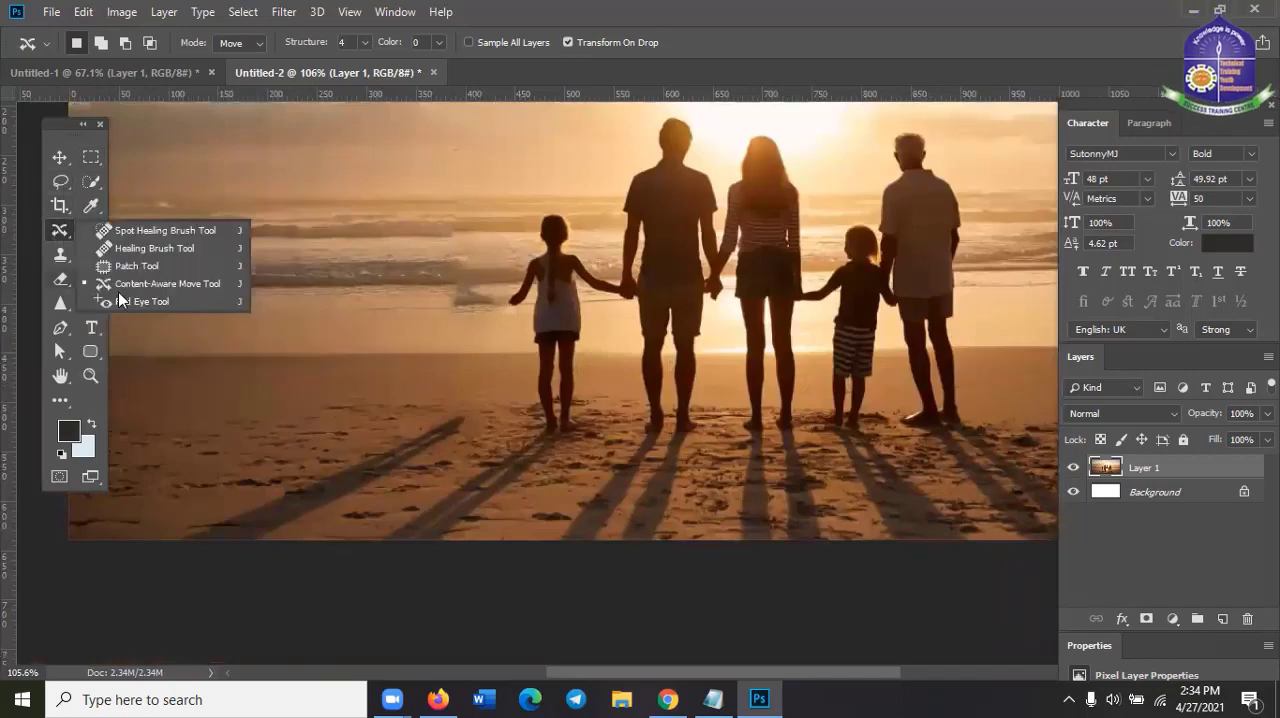
{"action": "left_click", "coordinate": [168, 555]}
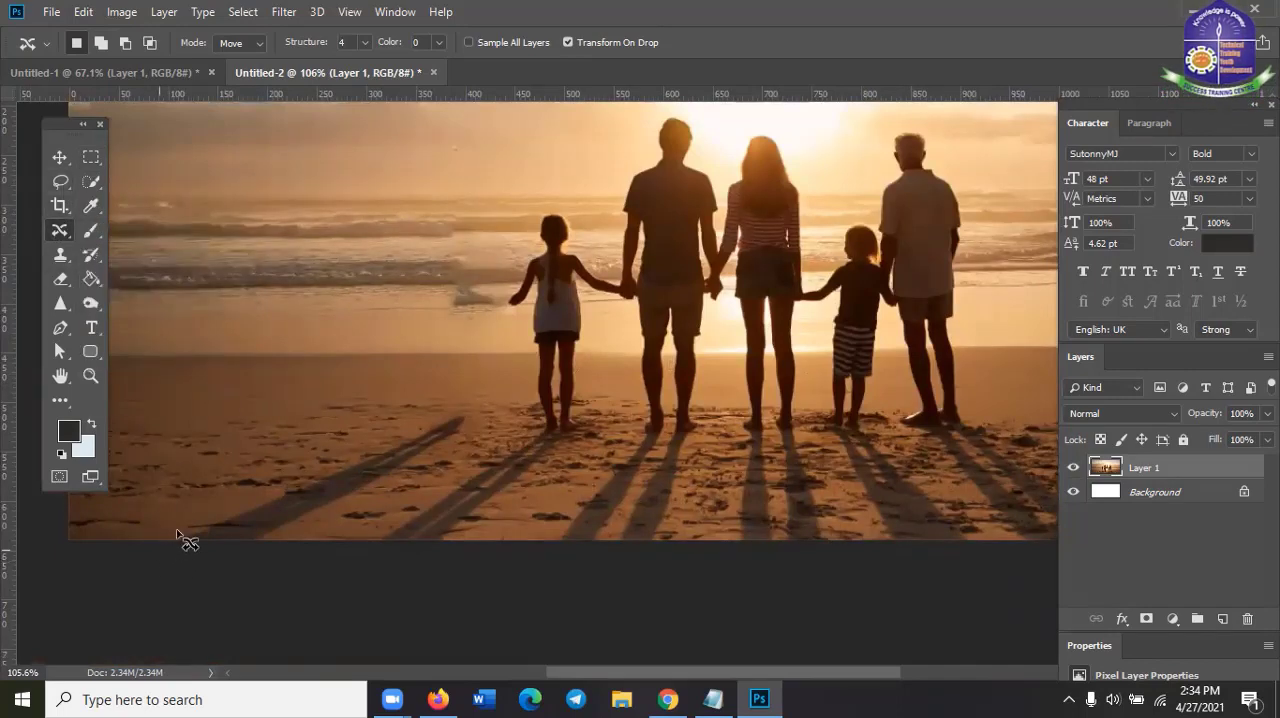
{"action": "mouse_move", "coordinate": [177, 533]}
{"action": "left_mouse_down"}
{"action": "mouse_move", "coordinate": [352, 432]}
{"action": "mouse_move", "coordinate": [481, 412]}
{"action": "mouse_move", "coordinate": [477, 433]}
{"action": "mouse_move", "coordinate": [415, 483]}
{"action": "mouse_move", "coordinate": [298, 539]}
{"action": "mouse_move", "coordinate": [261, 552]}
{"action": "mouse_move", "coordinate": [169, 551]}
{"action": "left_mouse_up"}
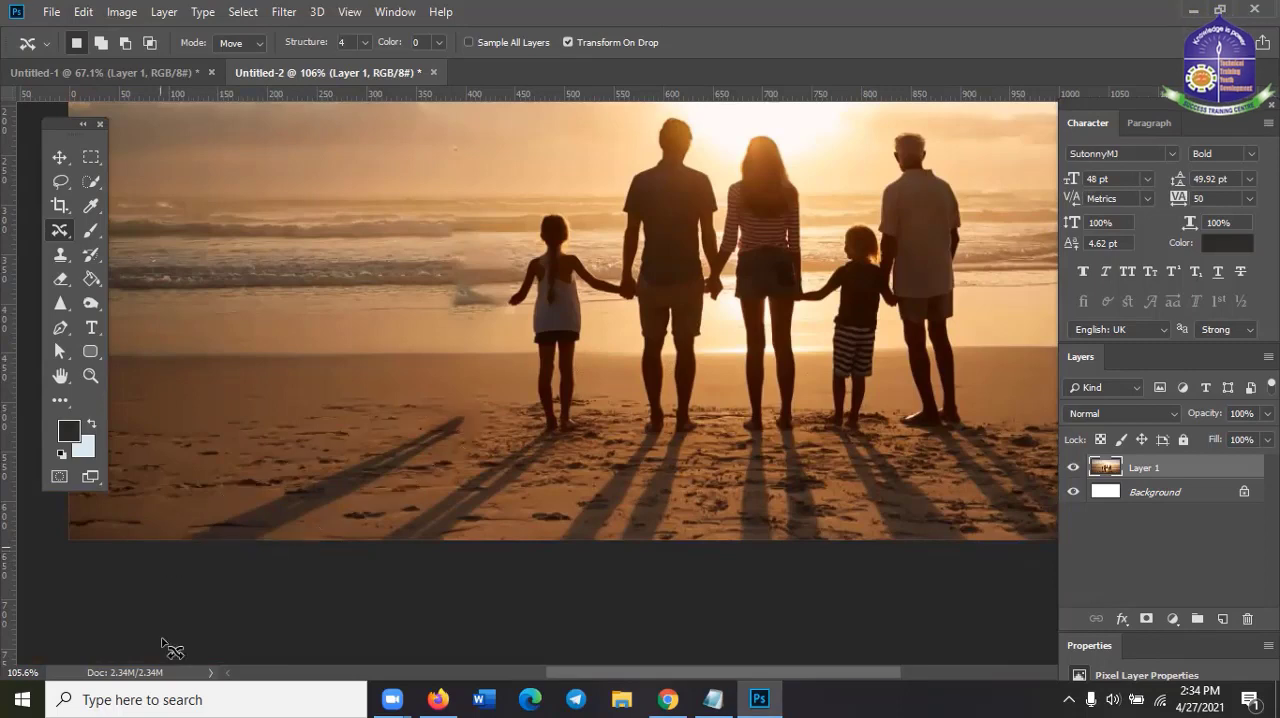
Fill the selected shadow with Content-Aware contents in Normal mode at 100% opacity, and deselect
{"action": "left_click", "coordinate": [83, 12]}
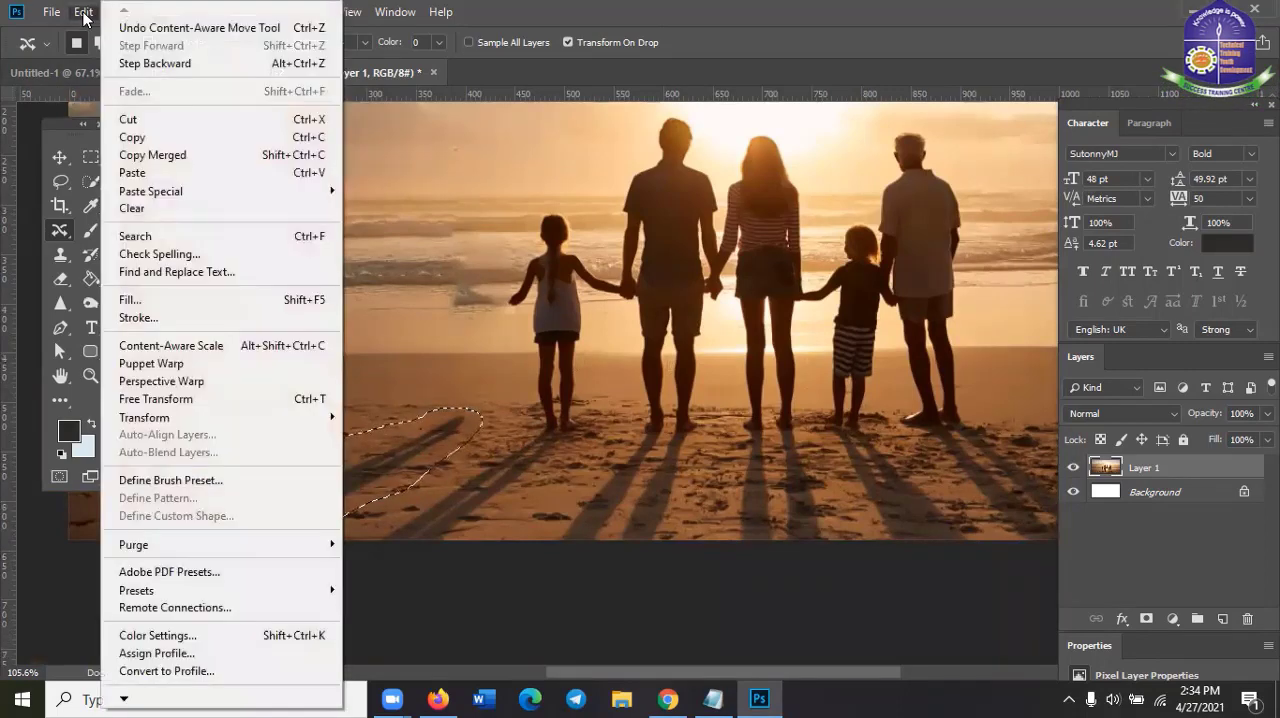
{"action": "left_click", "coordinate": [255, 300]}
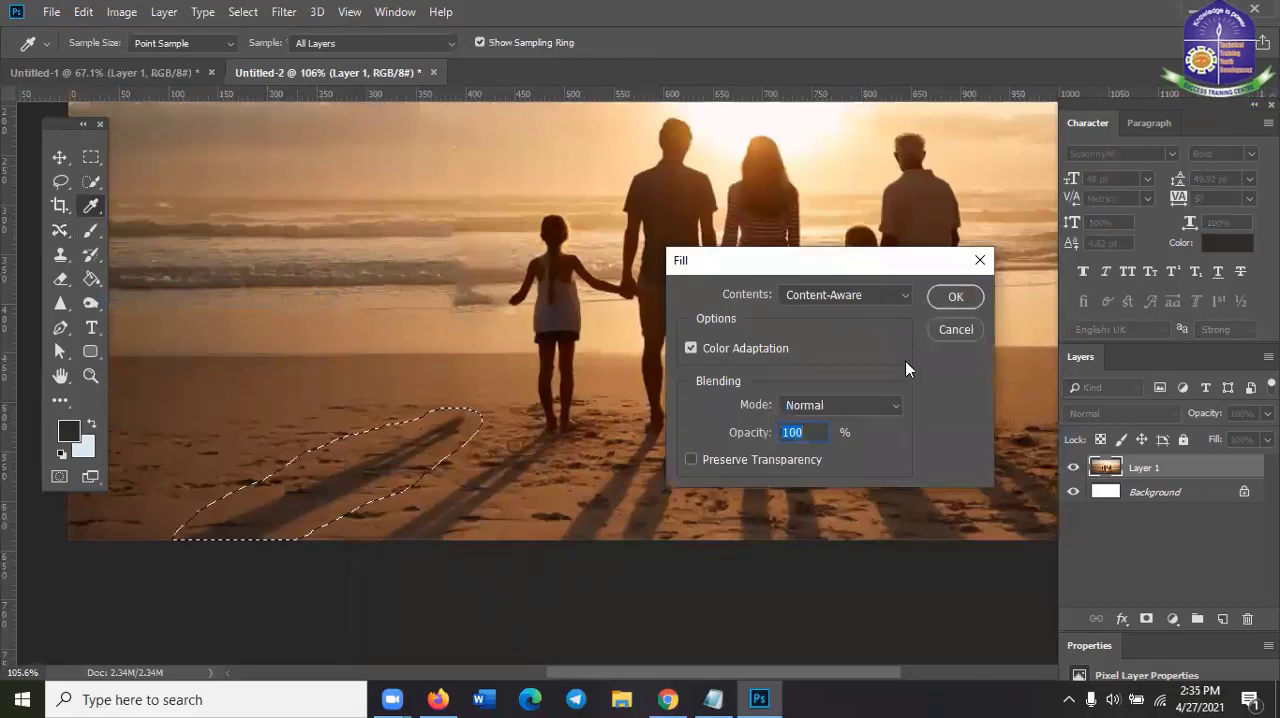
{"action": "left_click", "coordinate": [953, 296]}
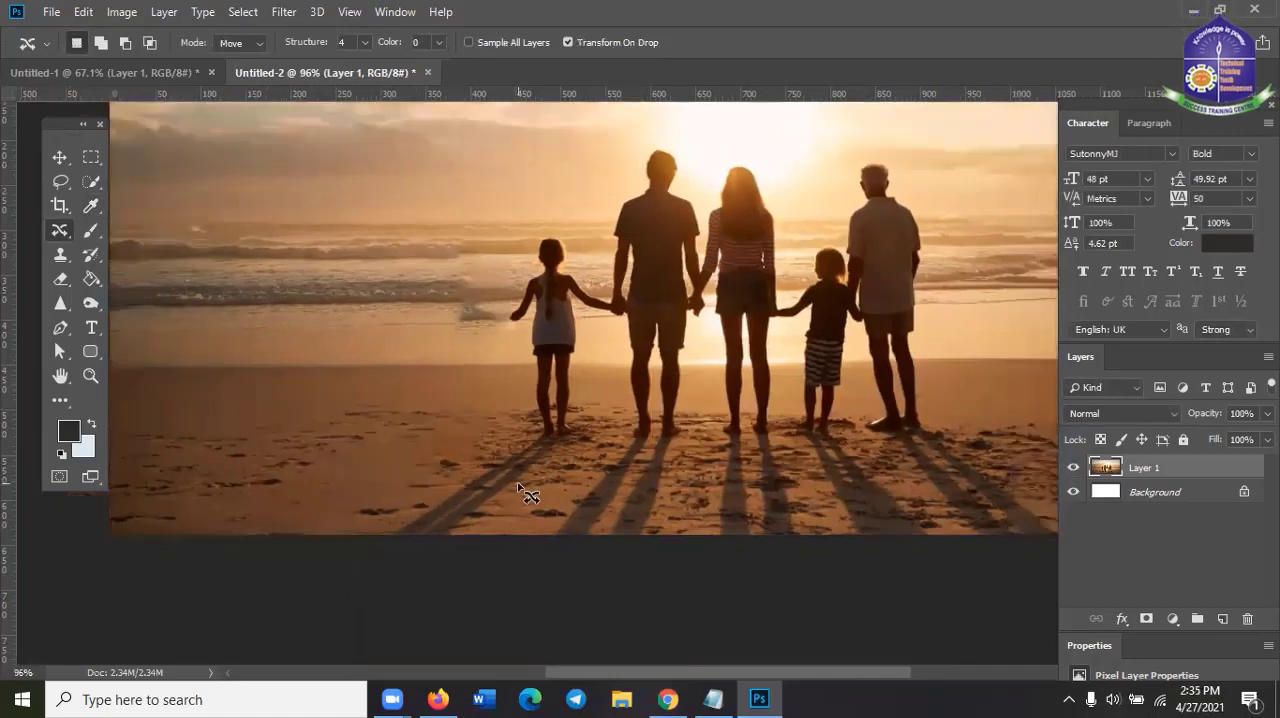
{"action": "key", "text": "ctrl+0"}
{"action": "scroll", "coordinate": [519, 487], "scroll_direction": "up", "scroll_amount": 2}
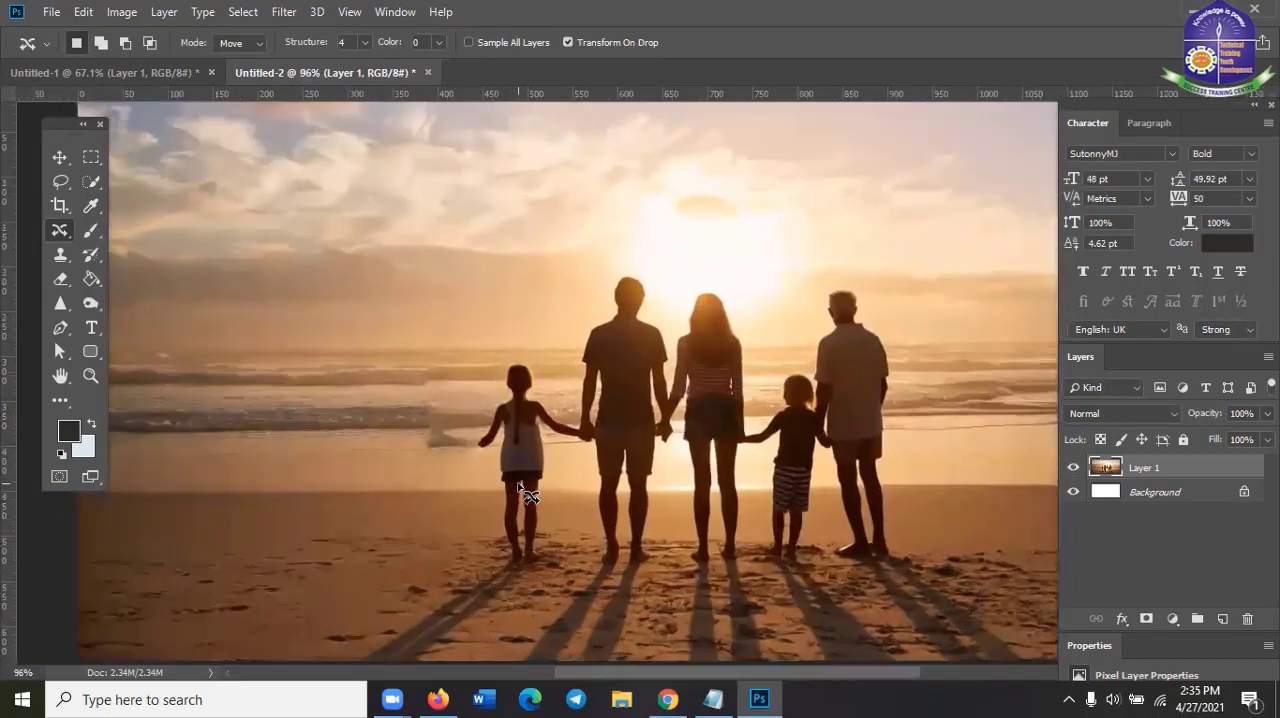
{"action": "scroll", "coordinate": [519, 487], "scroll_direction": "down", "scroll_amount": 2}
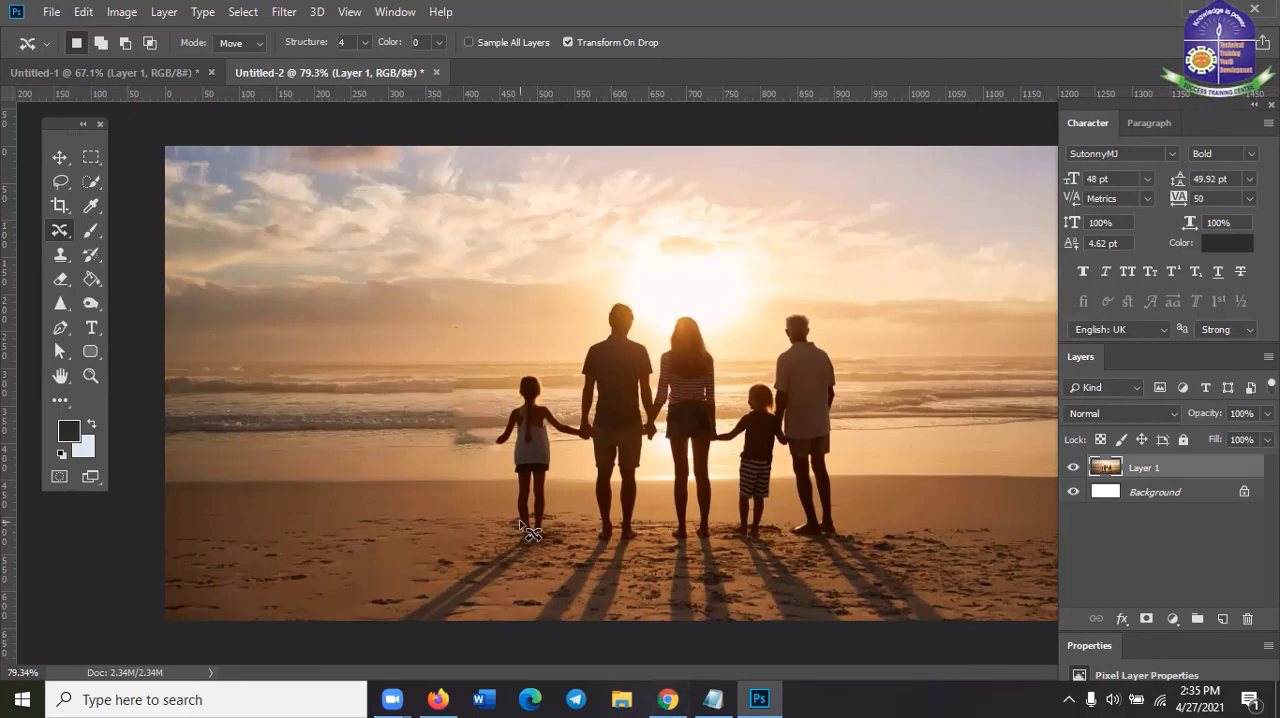
Activate the Red Eye Tool
{"action": "right_click", "coordinate": [55, 234]}
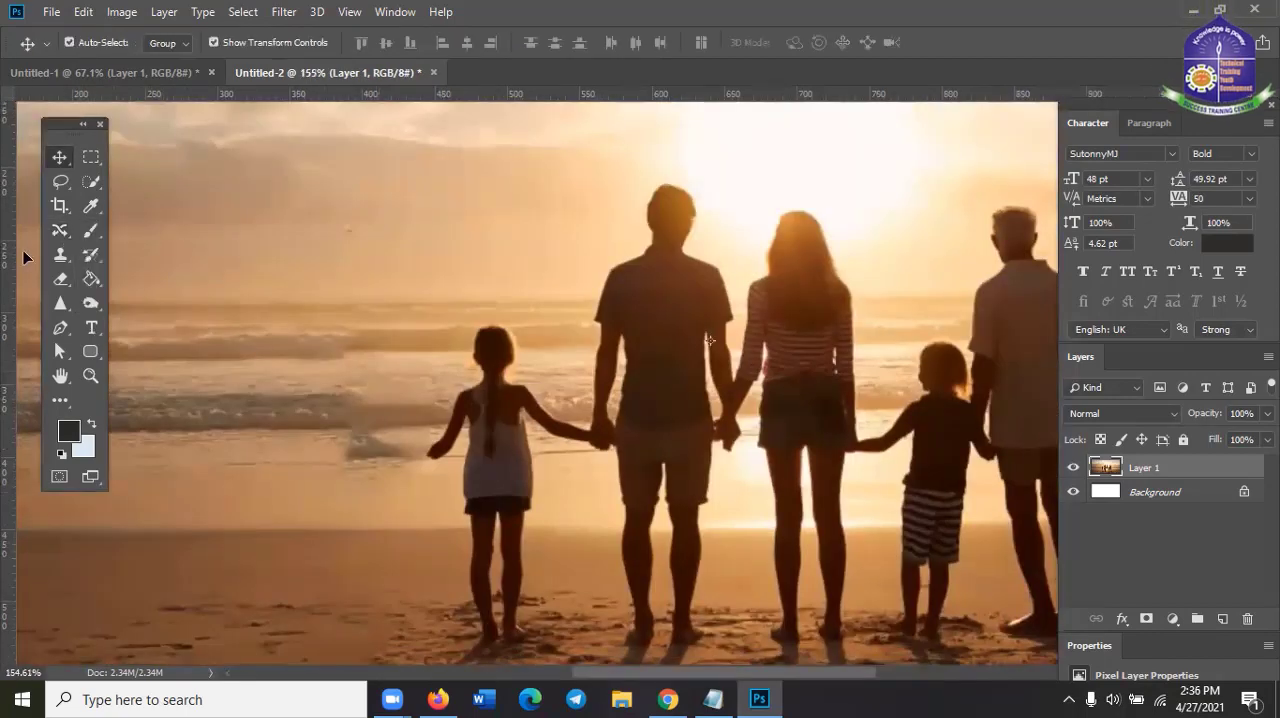
{"action": "left_click", "coordinate": [57, 238]}
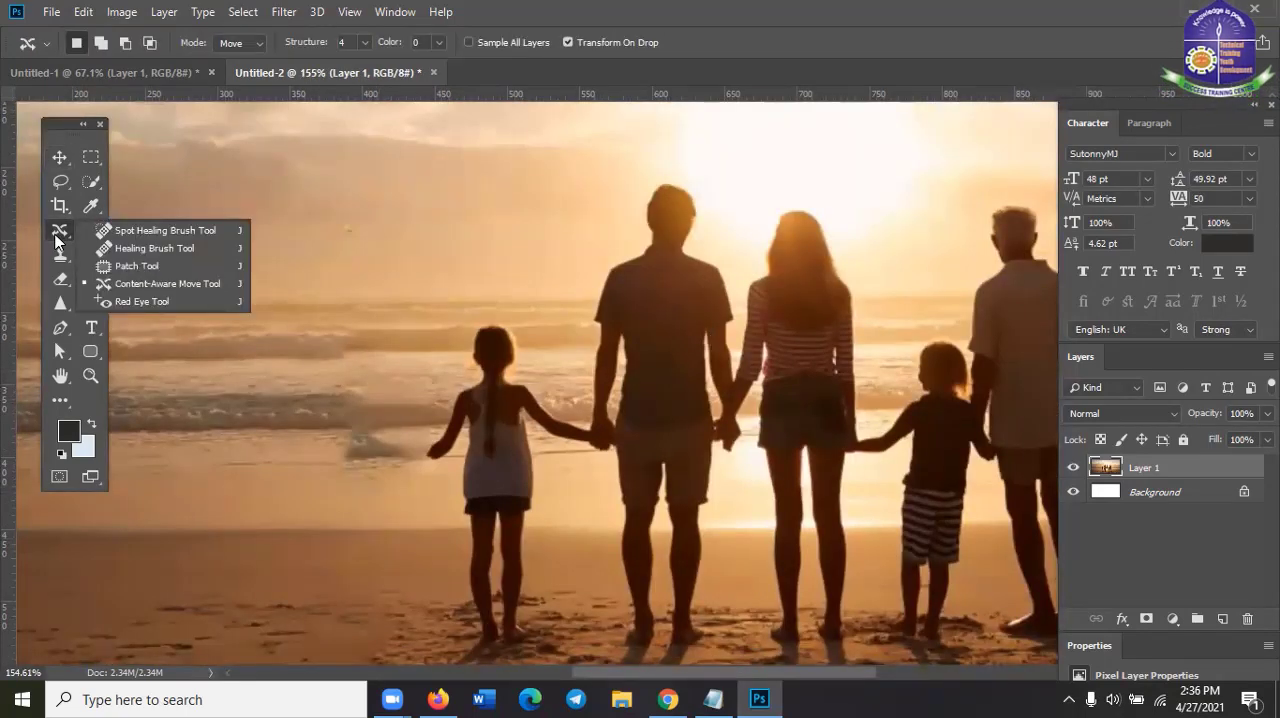
{"action": "left_click", "coordinate": [171, 307]}
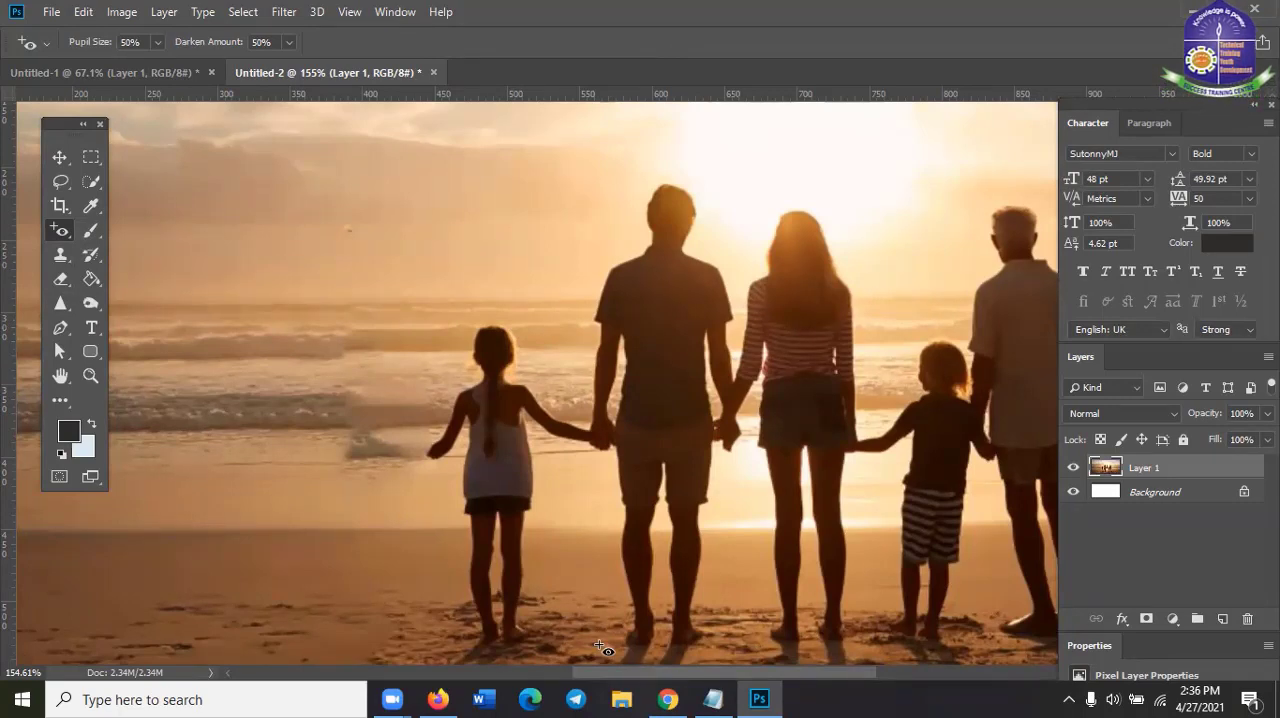
Switch to the Firefox browser and search Google Images for "red eye photo"
{"action": "left_click", "coordinate": [668, 699]}
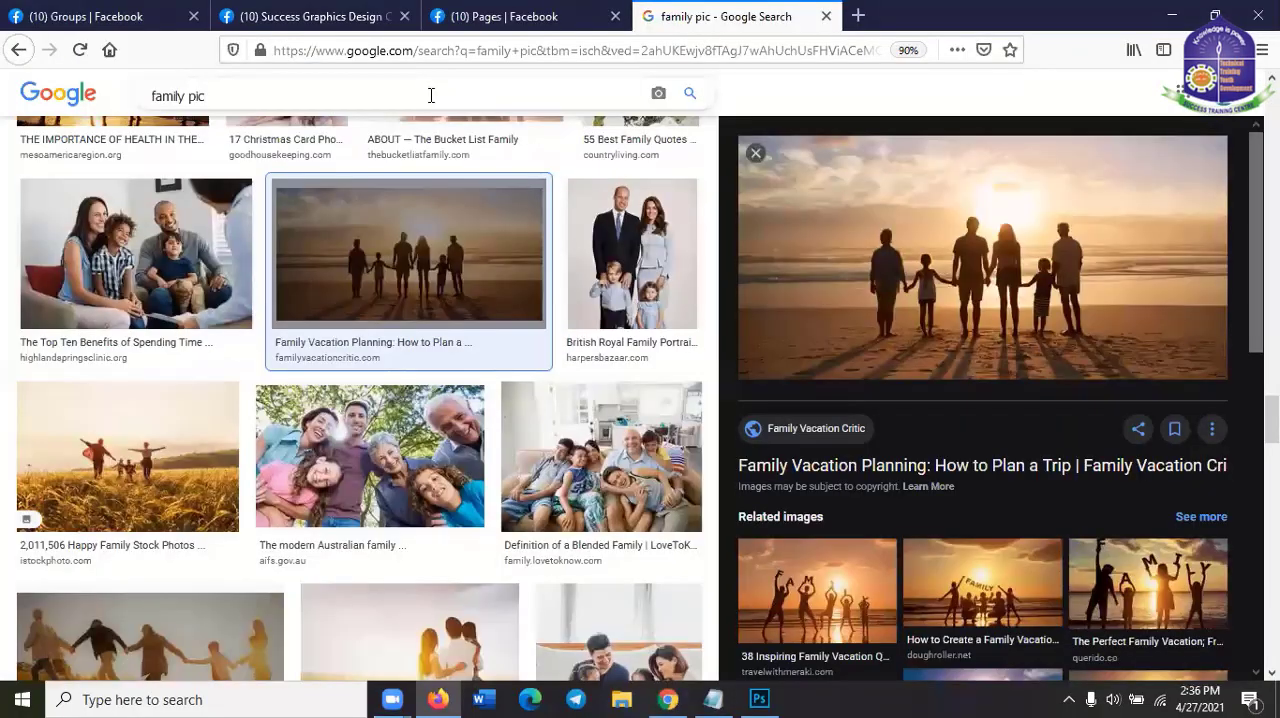
{"action": "triple_click", "coordinate": [431, 95]}
{"action": "type", "text": "red"}
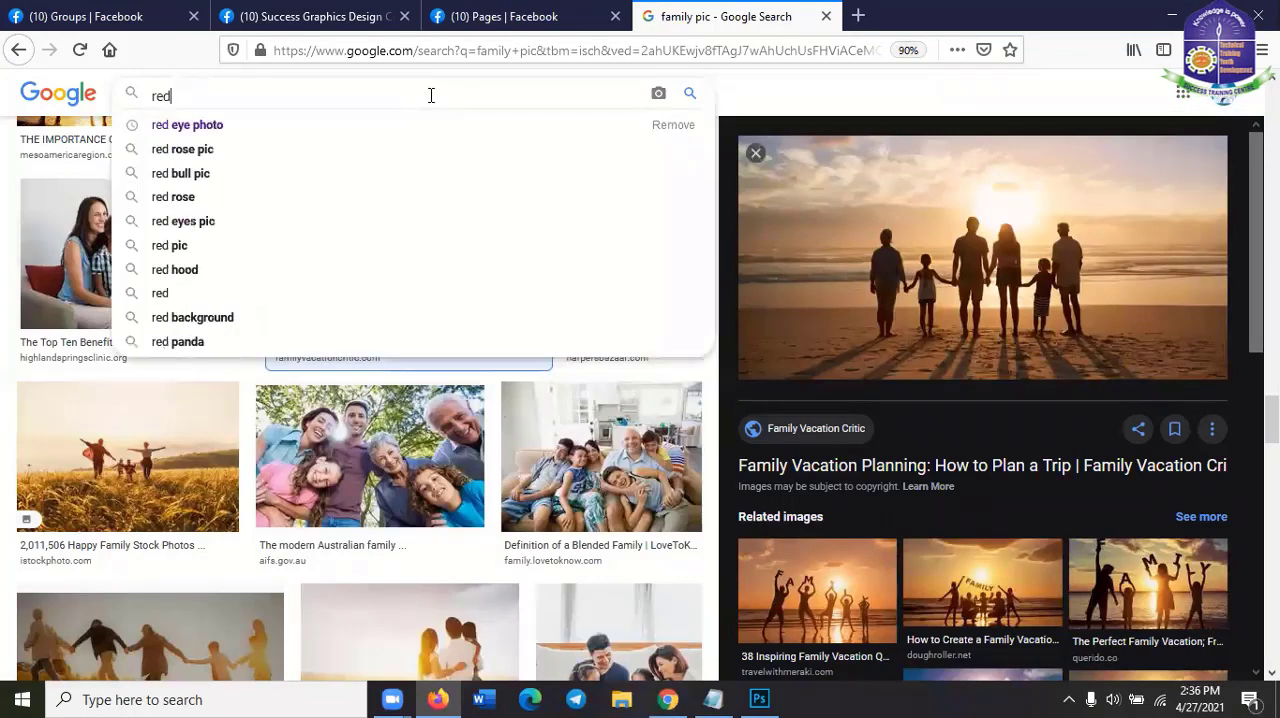
{"action": "type", "text": " eye"}
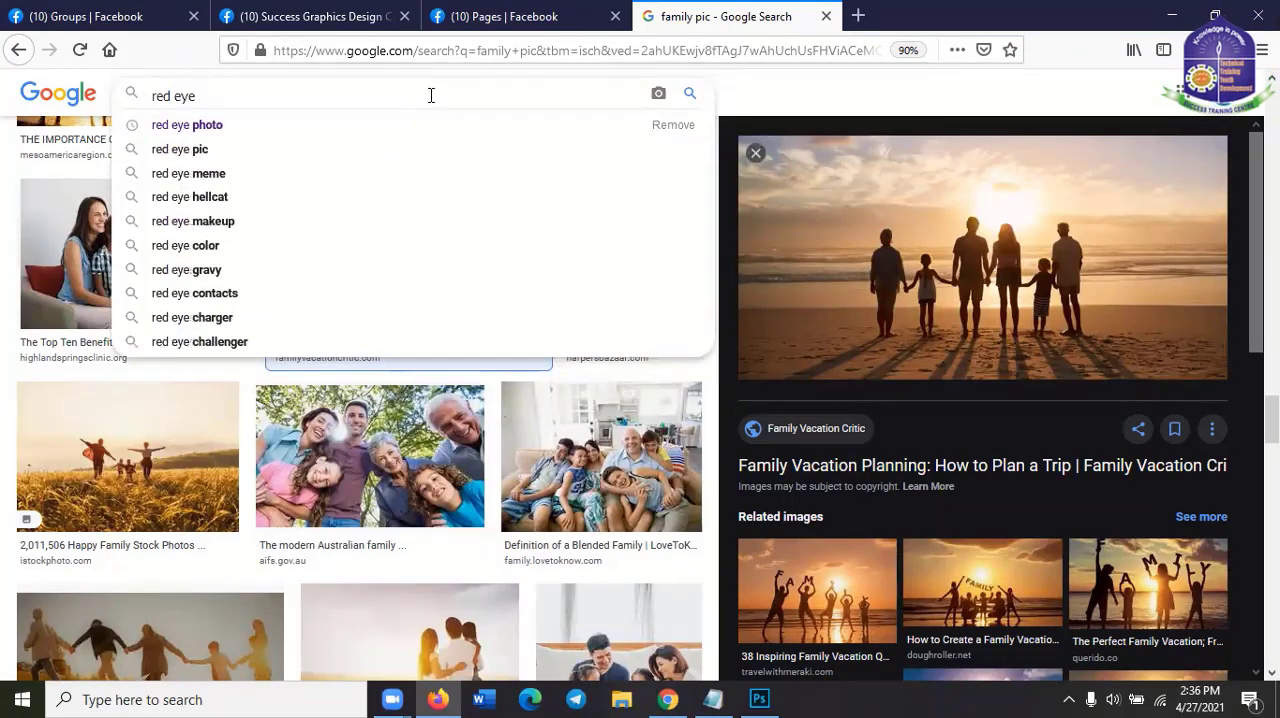
{"action": "key", "text": "Down"}
{"action": "key", "text": "Return"}
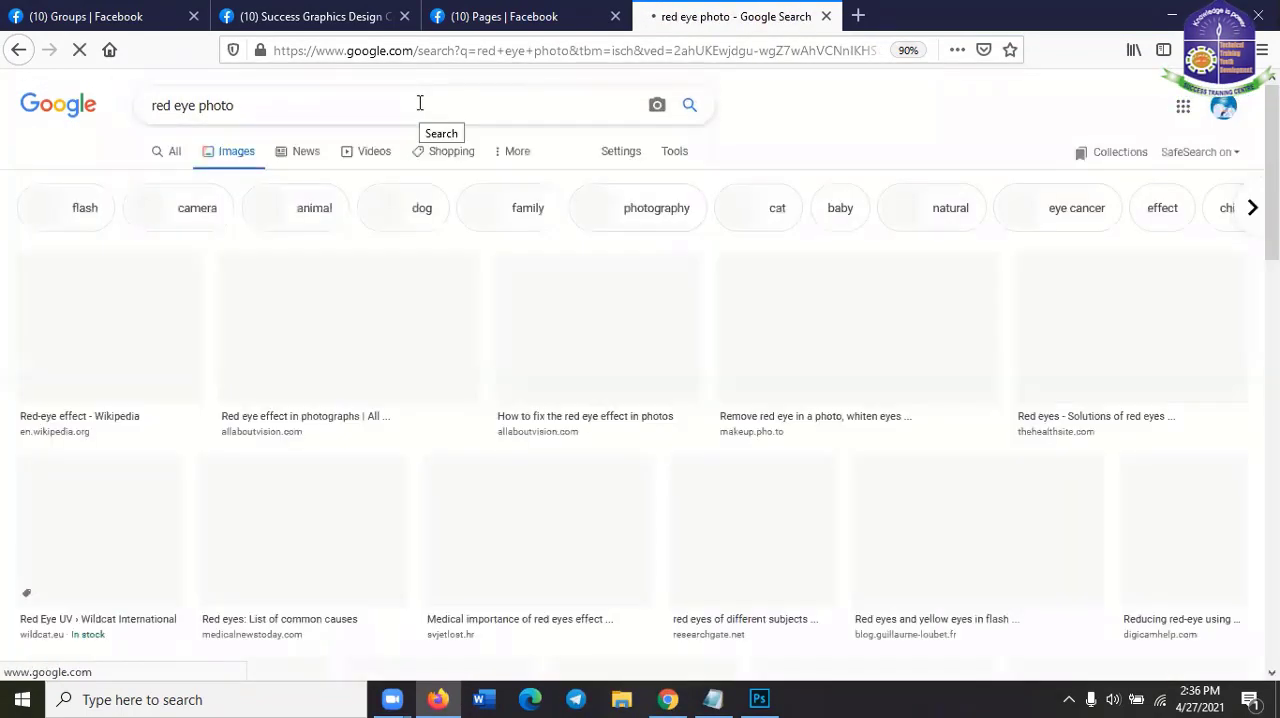
Browse the red eye photo results for a suitable close-up of a face with red pupils
{"action": "scroll", "coordinate": [629, 505], "scroll_direction": "down", "scroll_amount": 2}
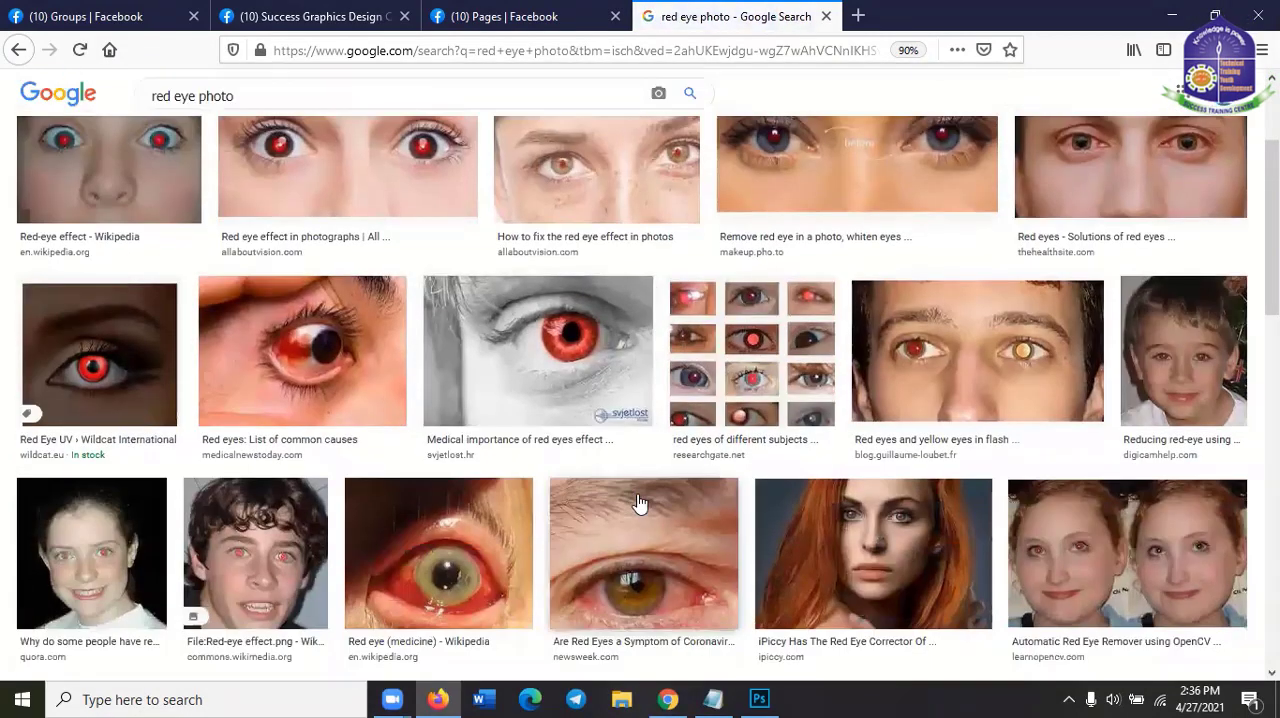
{"action": "scroll", "coordinate": [709, 550], "scroll_direction": "down", "scroll_amount": 3}
{"action": "scroll", "coordinate": [709, 550], "scroll_direction": "down", "scroll_amount": 1}
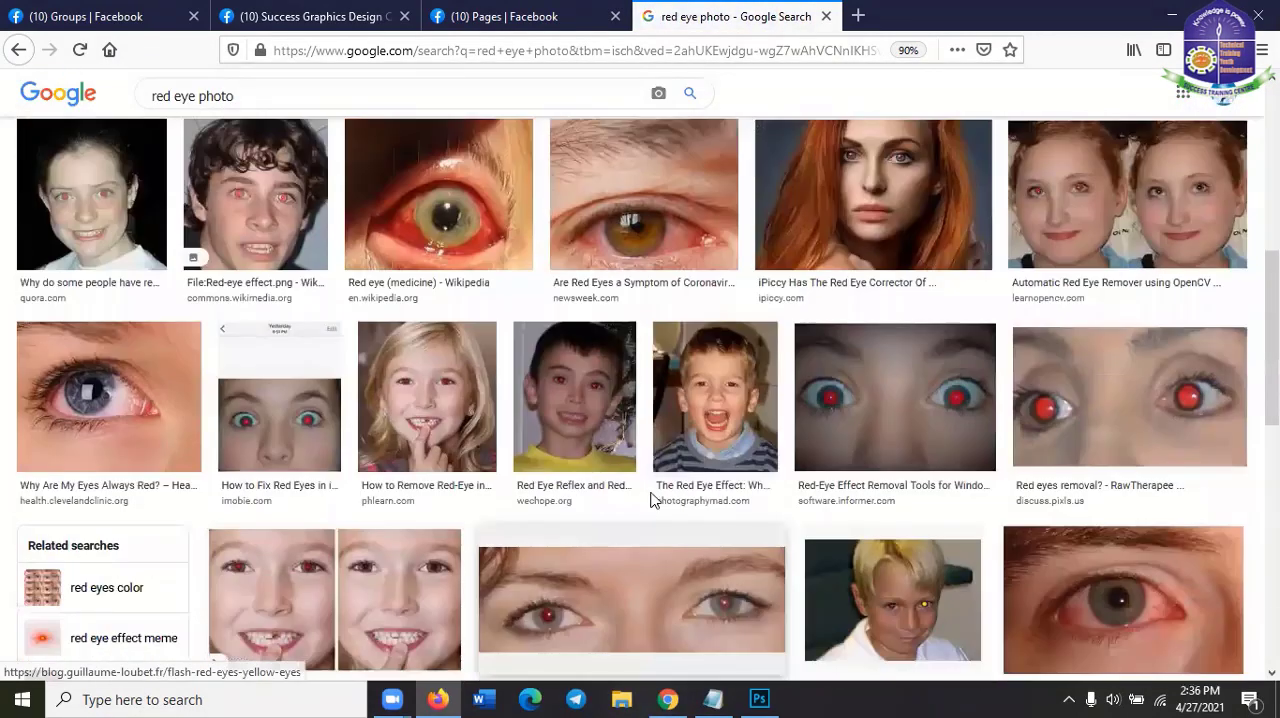
{"action": "scroll", "coordinate": [603, 560], "scroll_direction": "up", "scroll_amount": 1}
{"action": "scroll", "coordinate": [350, 404], "scroll_direction": "down", "scroll_amount": 2}
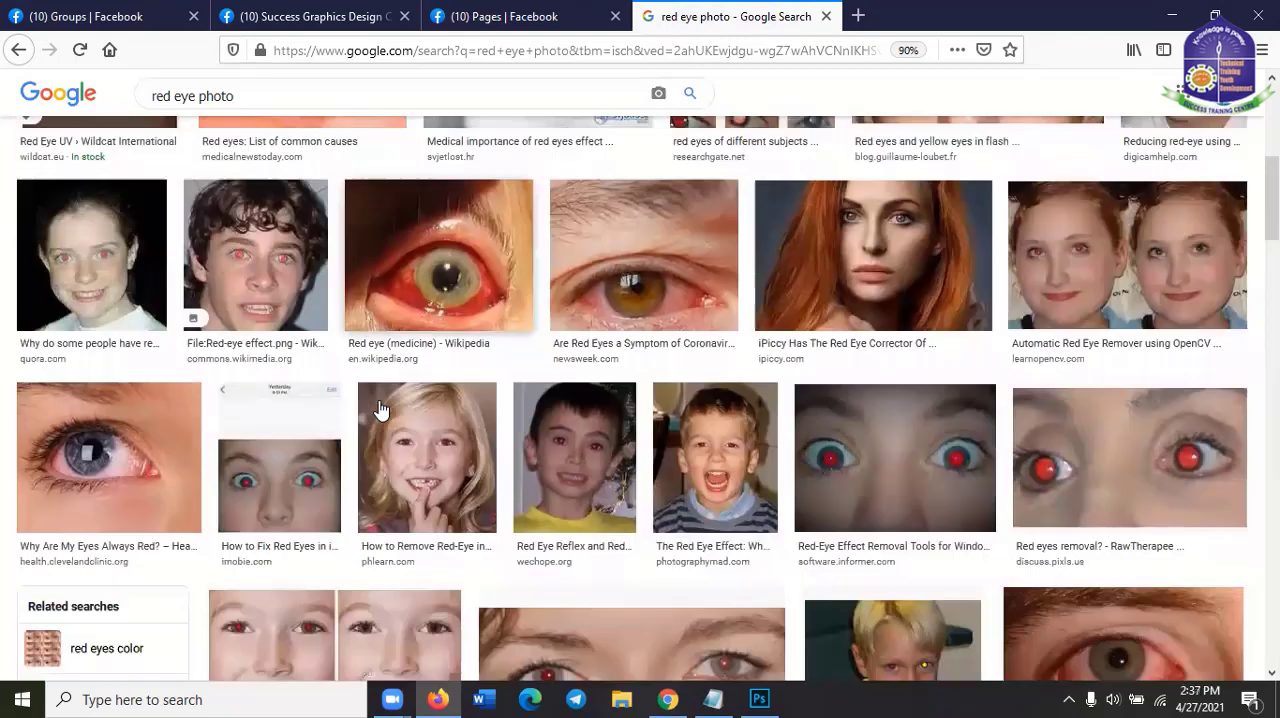
{"action": "scroll", "coordinate": [380, 410], "scroll_direction": "down", "scroll_amount": 3}
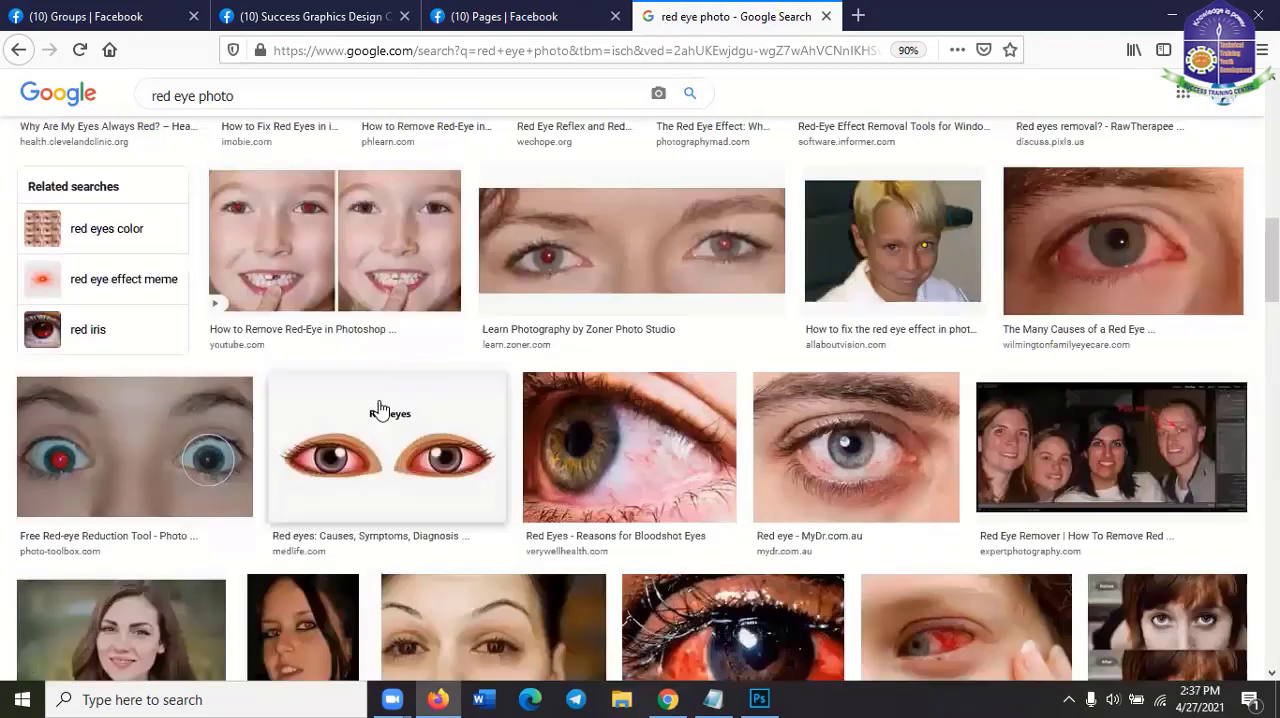
{"action": "scroll", "coordinate": [380, 410], "scroll_direction": "up", "scroll_amount": 5}
{"action": "scroll", "coordinate": [380, 410], "scroll_direction": "up", "scroll_amount": 4}
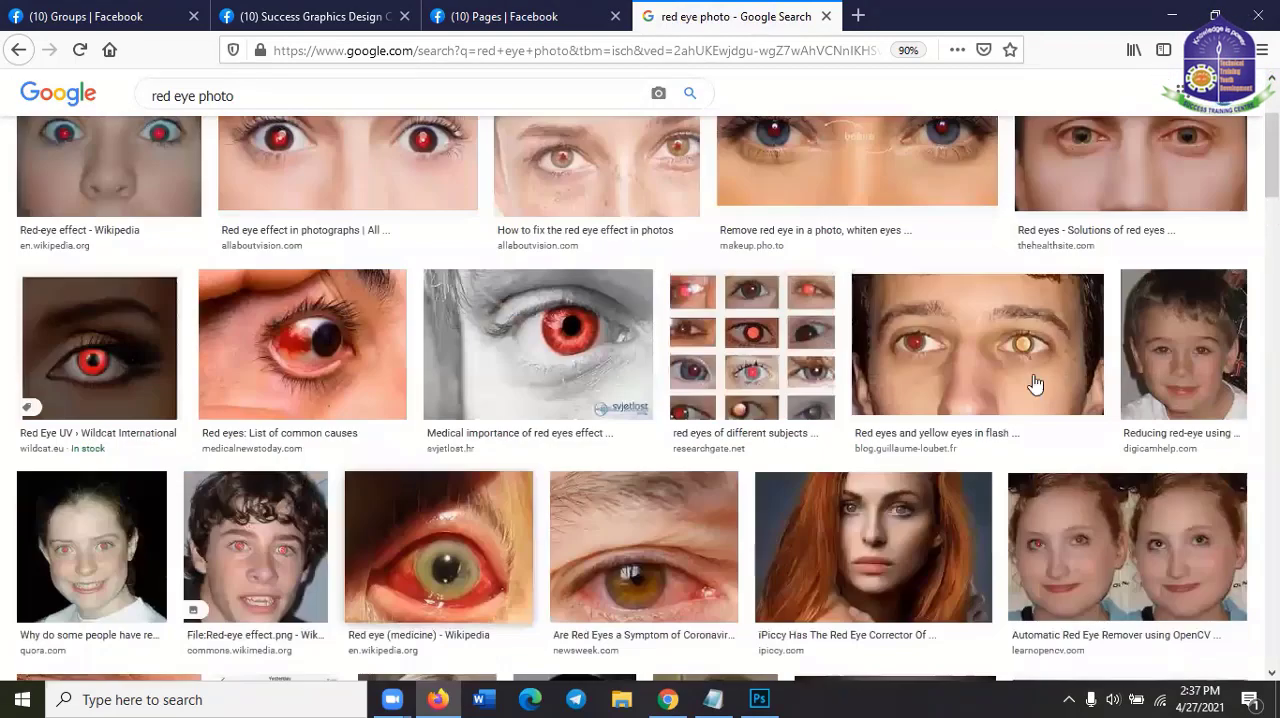
{"action": "scroll", "coordinate": [176, 420], "scroll_direction": "down", "scroll_amount": 2}
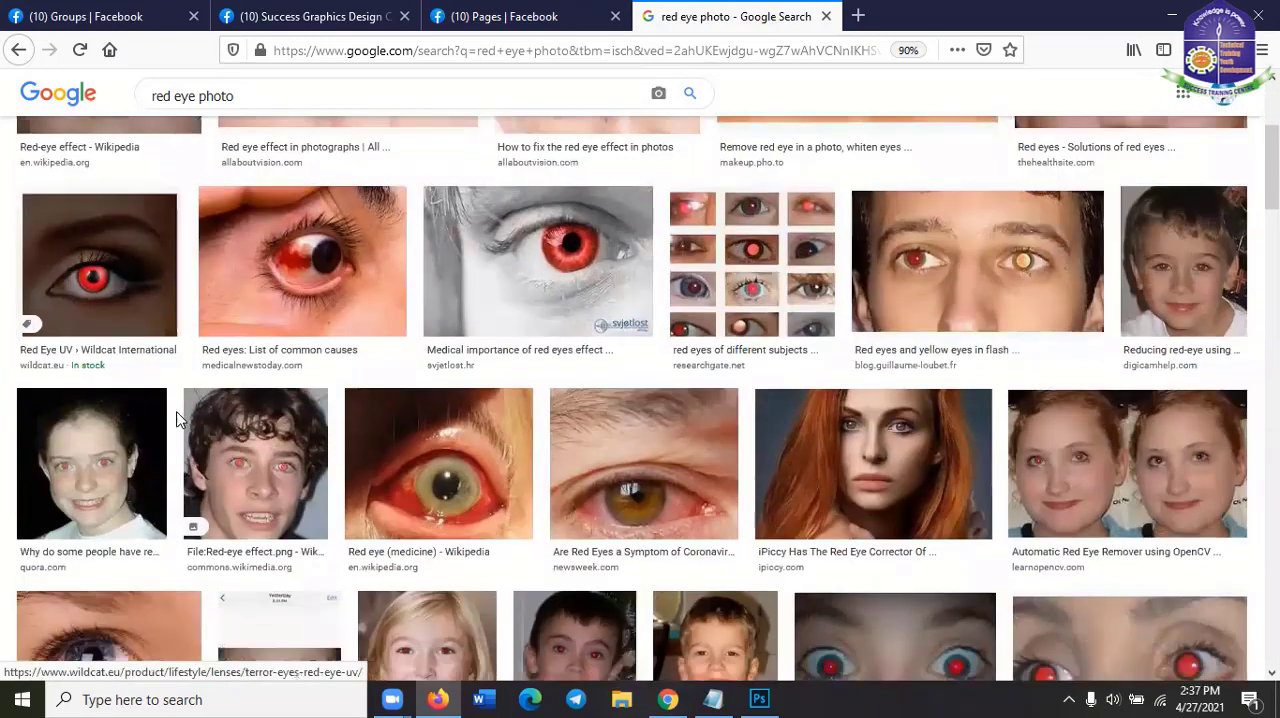
{"action": "scroll", "coordinate": [183, 418], "scroll_direction": "down", "scroll_amount": 7}
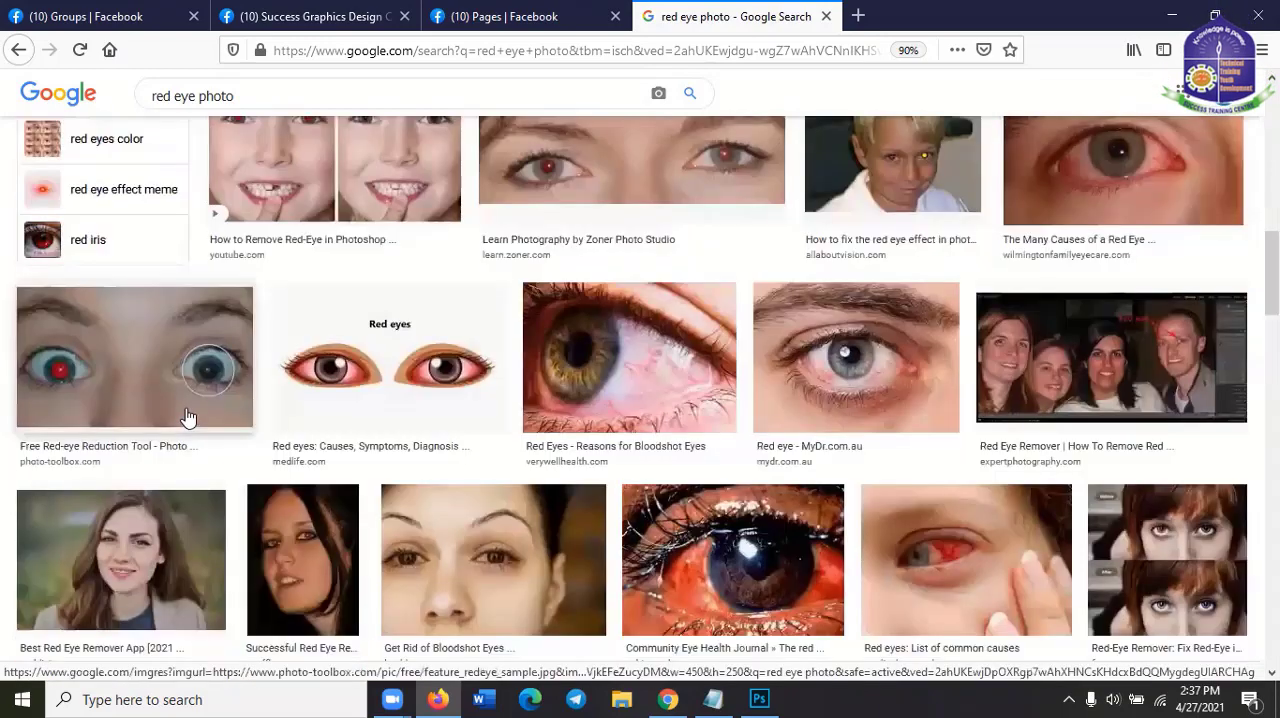
{"action": "right_click", "coordinate": [185, 411]}
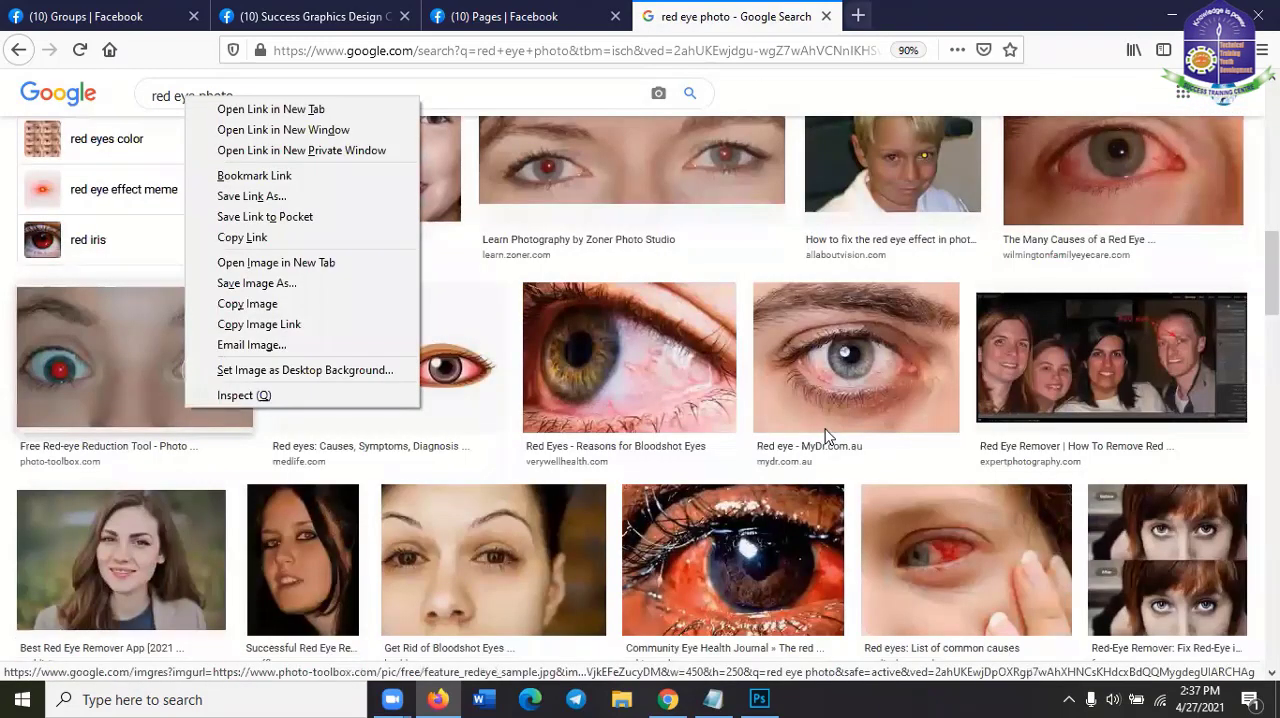
{"action": "scroll", "coordinate": [826, 435], "scroll_direction": "down", "scroll_amount": 4}
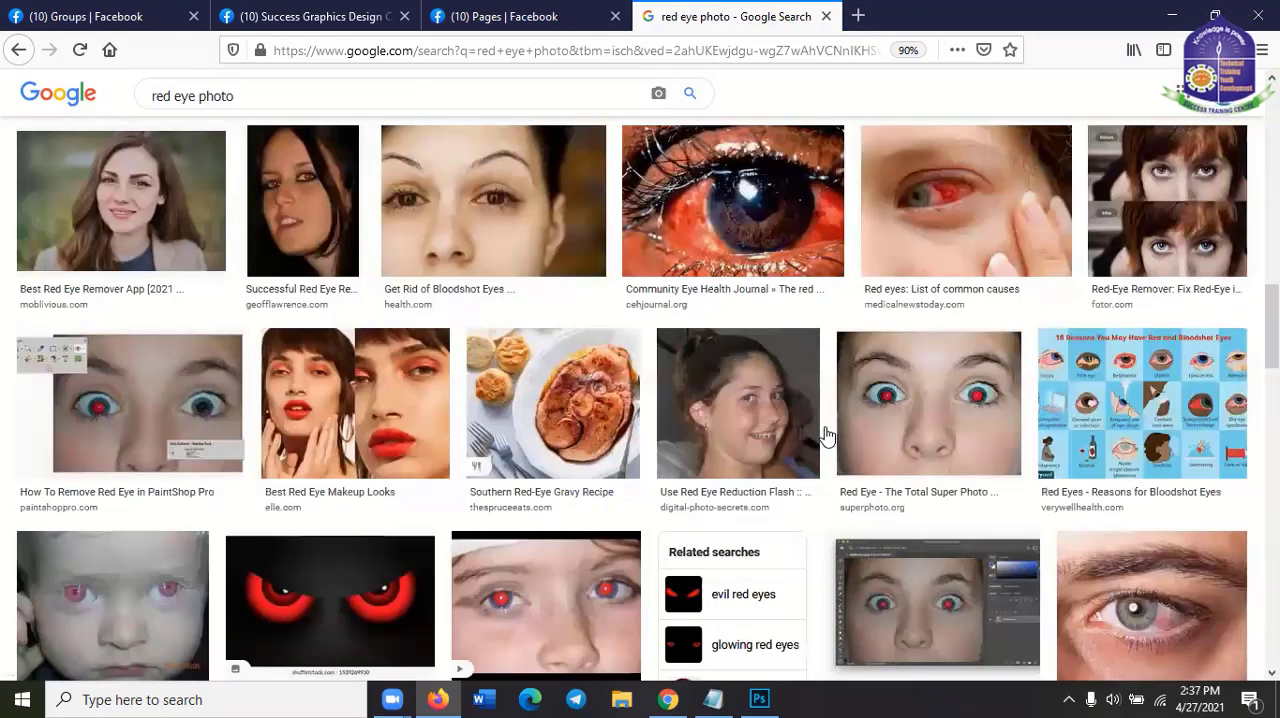
{"action": "scroll", "coordinate": [408, 401], "scroll_direction": "down", "scroll_amount": 2}
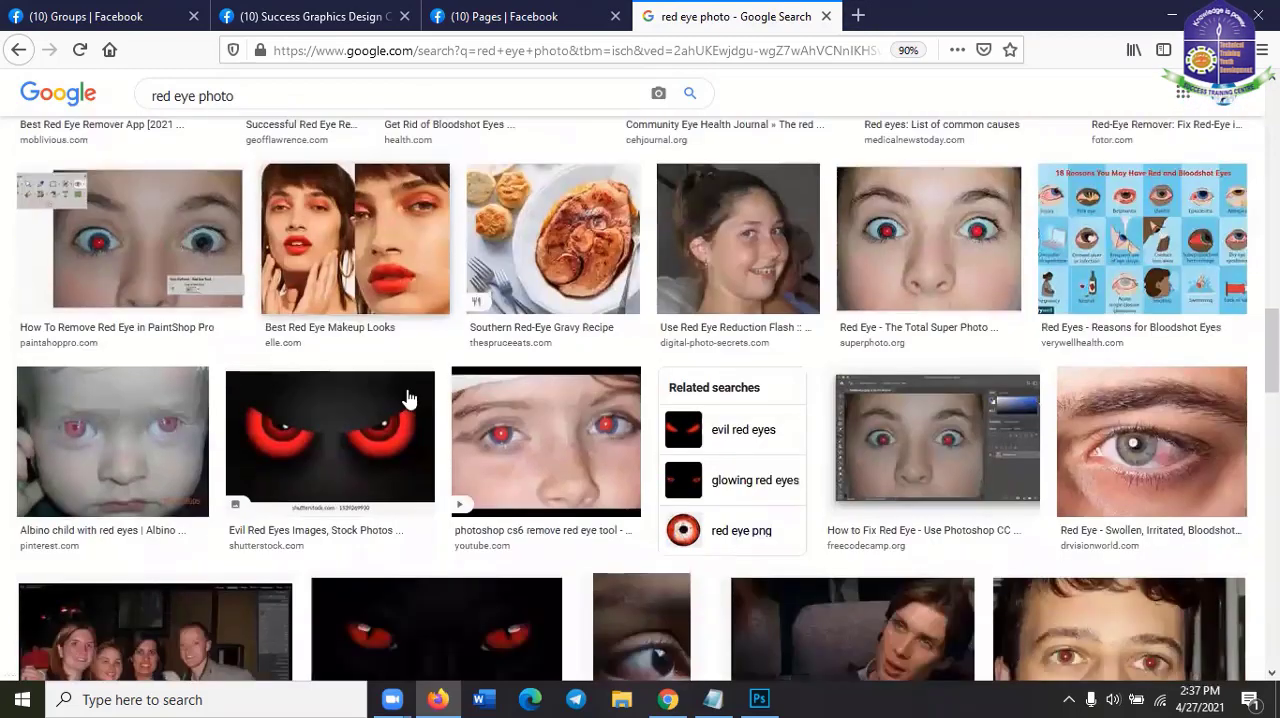
{"action": "scroll", "coordinate": [408, 399], "scroll_direction": "down", "scroll_amount": 3}
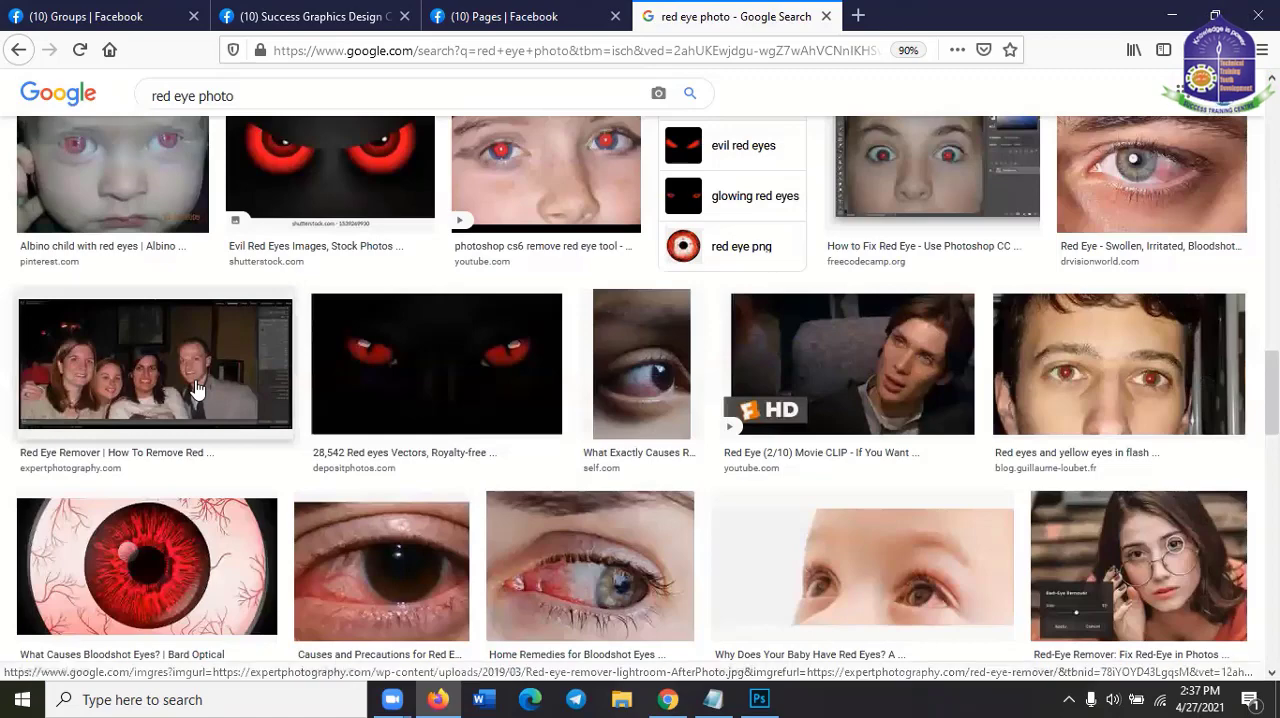
Preview the ExpertPhotography red eye remover group photo and look through more of the image results
{"action": "left_click", "coordinate": [408, 399]}
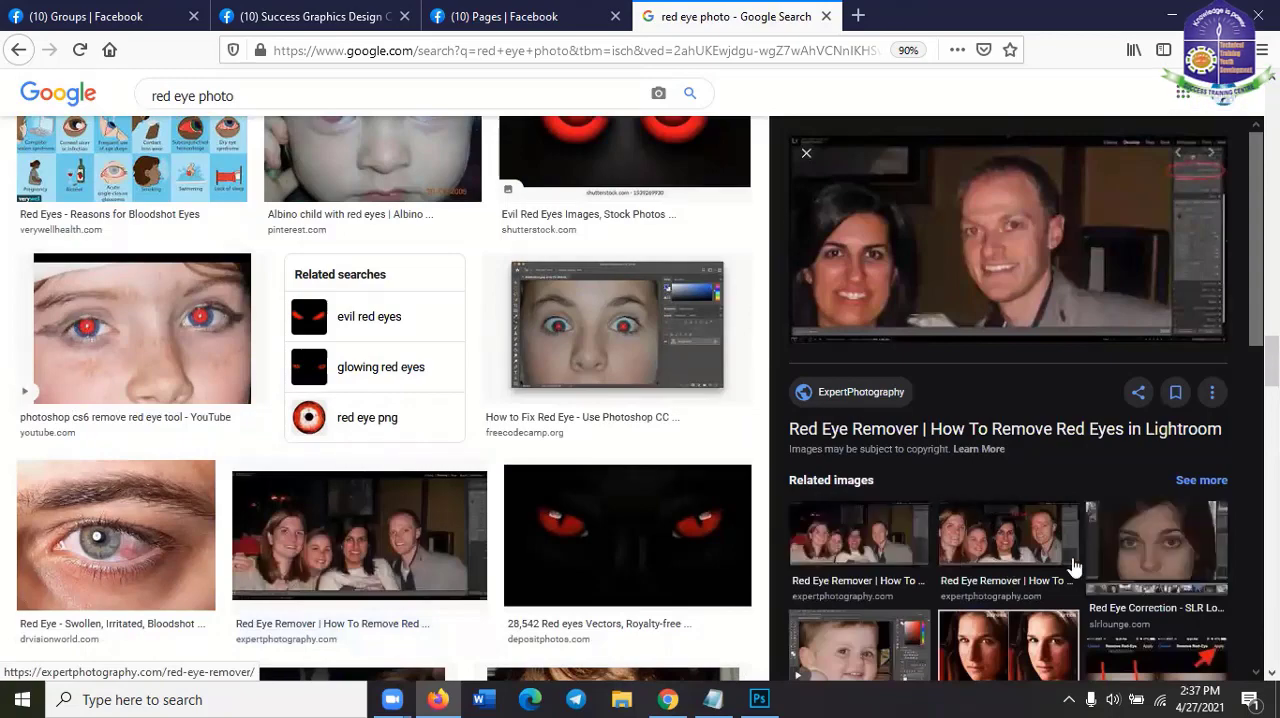
{"action": "scroll", "coordinate": [1073, 567], "scroll_direction": "down", "scroll_amount": 3}
{"action": "scroll", "coordinate": [548, 482], "scroll_direction": "down", "scroll_amount": 5}
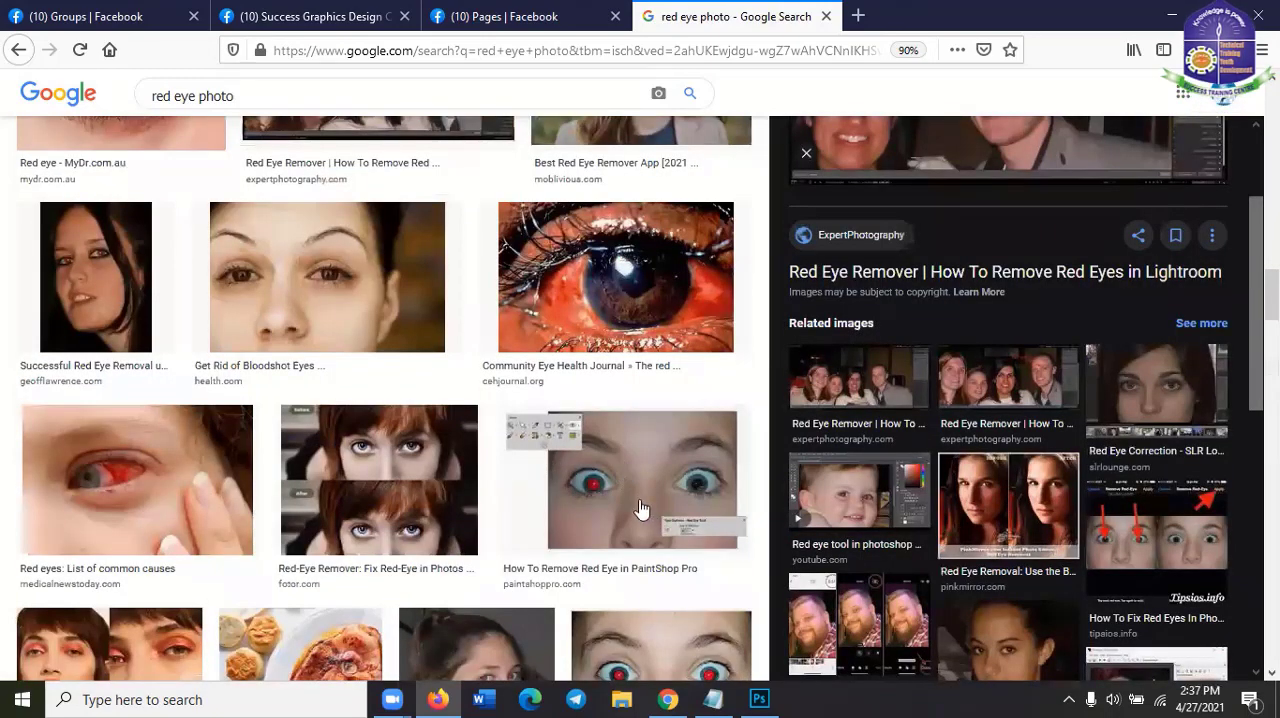
{"action": "scroll", "coordinate": [641, 509], "scroll_direction": "up", "scroll_amount": 5}
{"action": "scroll", "coordinate": [300, 400], "scroll_direction": "up", "scroll_amount": 5}
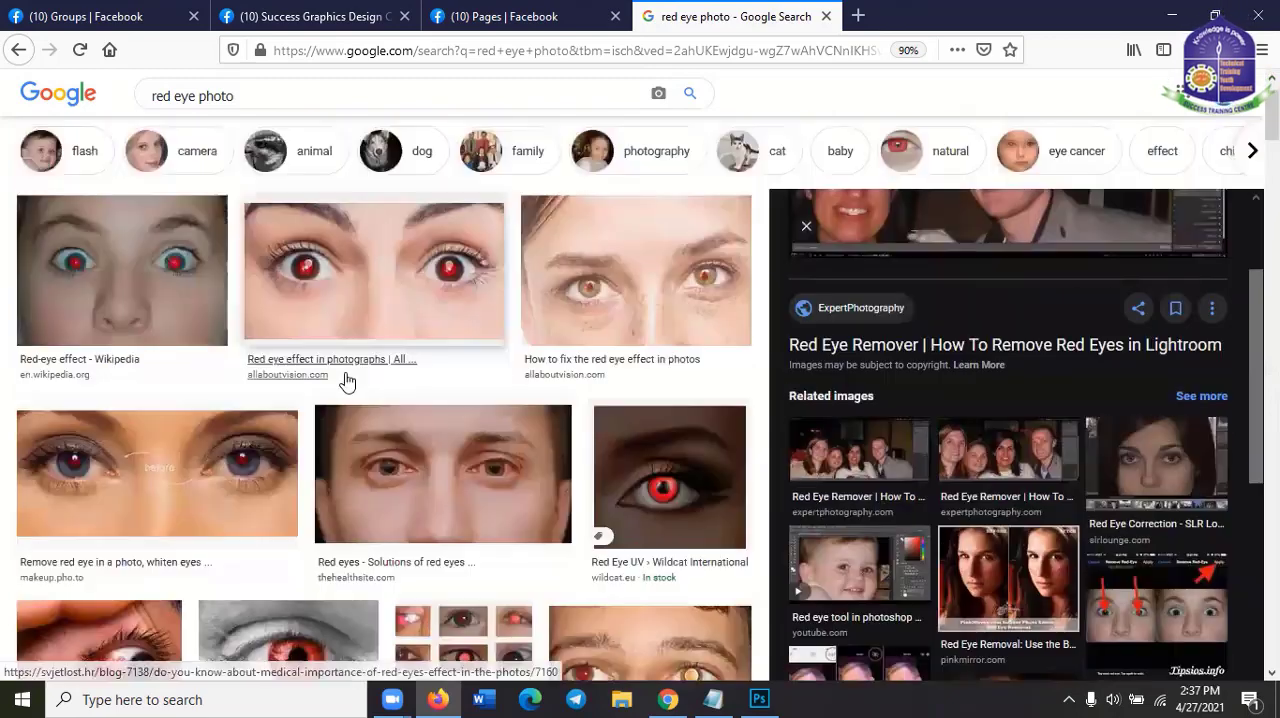
Preview the All About Vision red eye image, open the related Reddit close-up of flash-red eyes, and copy that image
{"action": "left_click", "coordinate": [360, 305]}
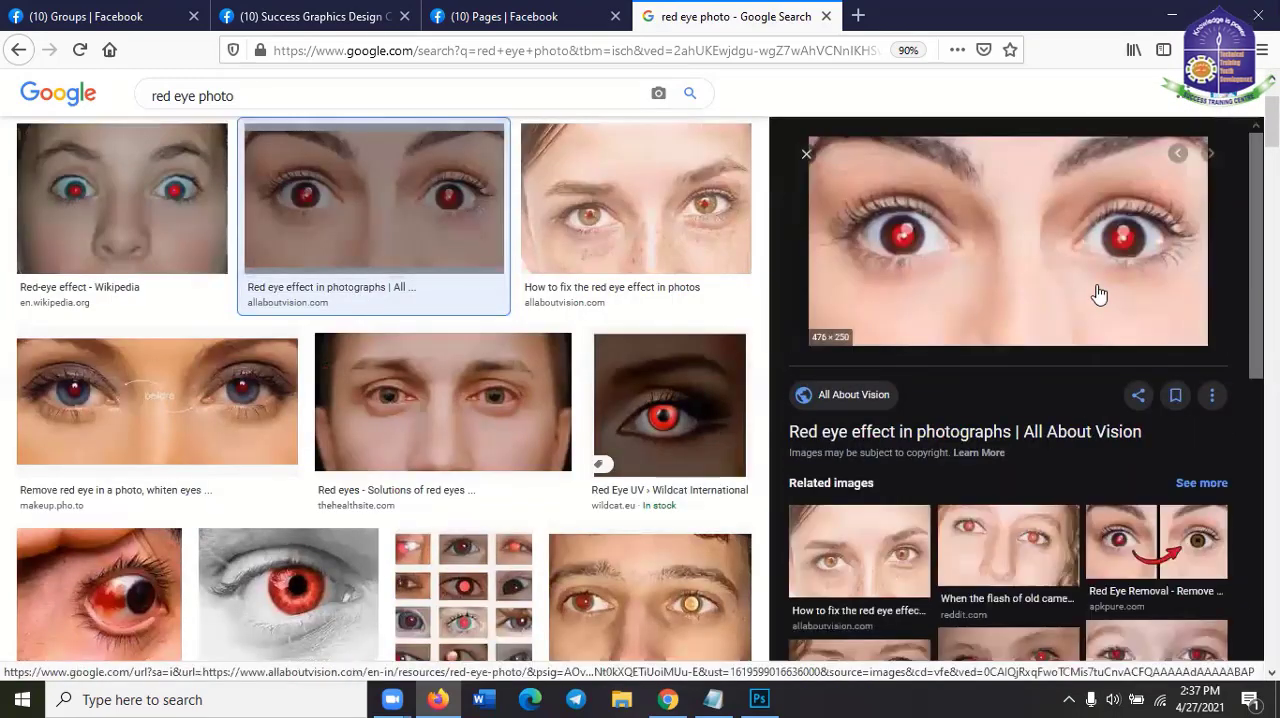
{"action": "left_click", "coordinate": [1040, 553]}
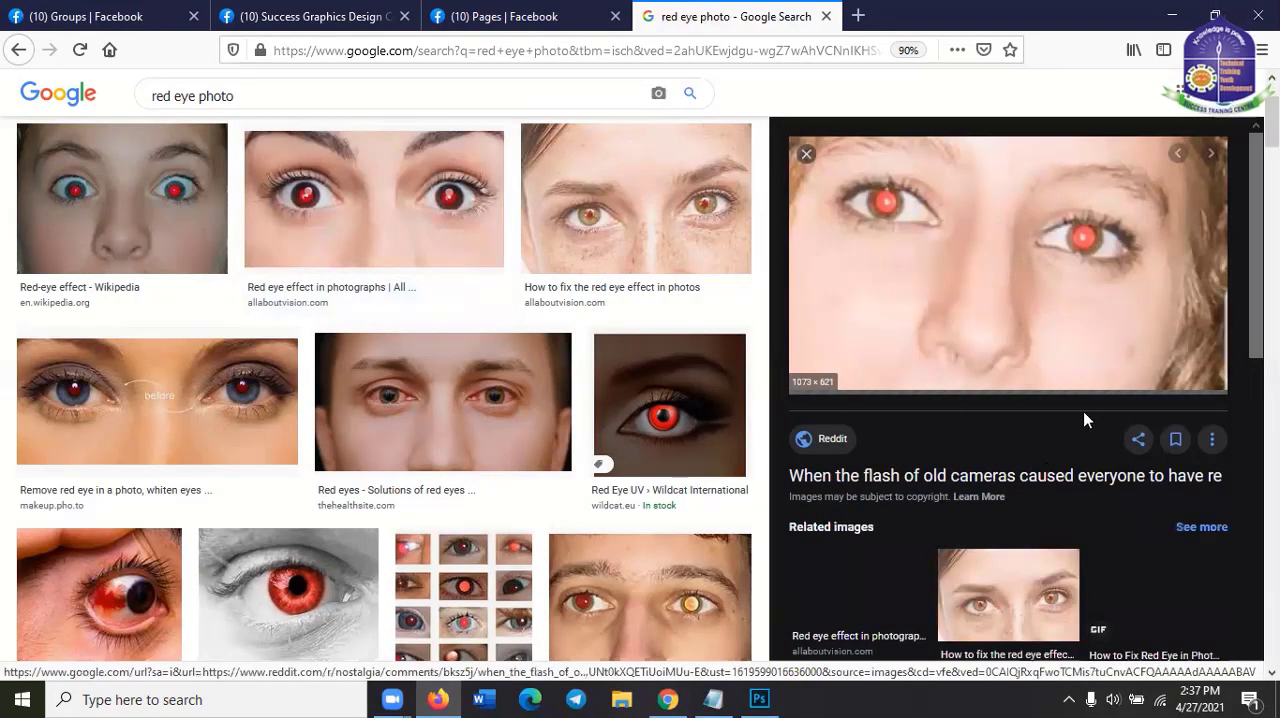
{"action": "right_click", "coordinate": [992, 258]}
{"action": "left_click", "coordinate": [1180, 466]}
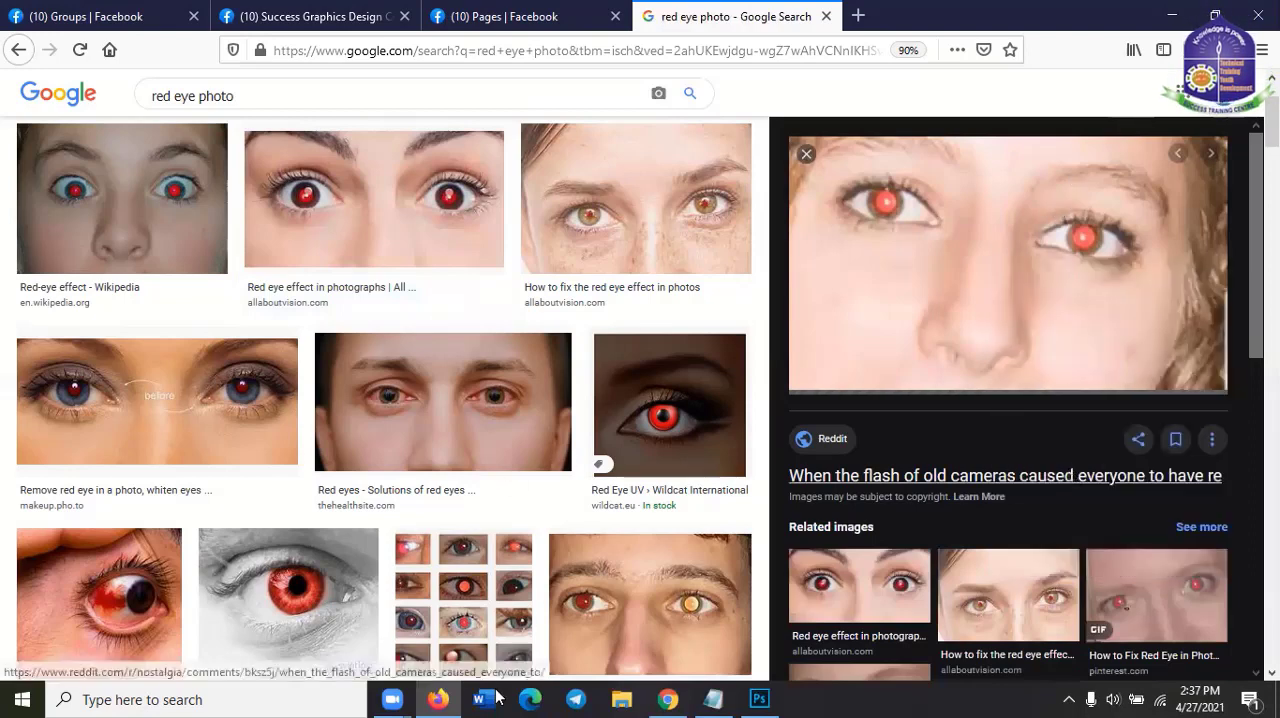
Switch to Photoshop and close the Untitled-2 document with the family on the beach
{"action": "left_click", "coordinate": [668, 699]}
{"action": "left_click", "coordinate": [760, 697]}
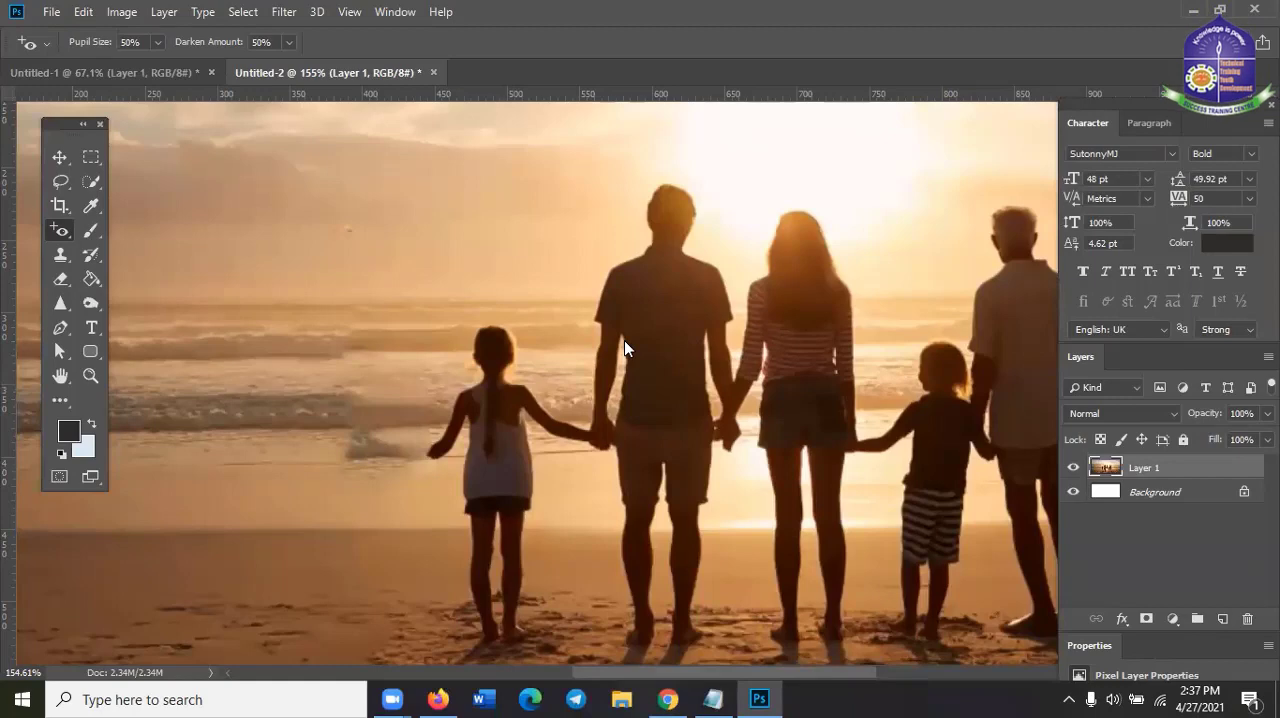
{"action": "key", "text": "ctrl+w"}
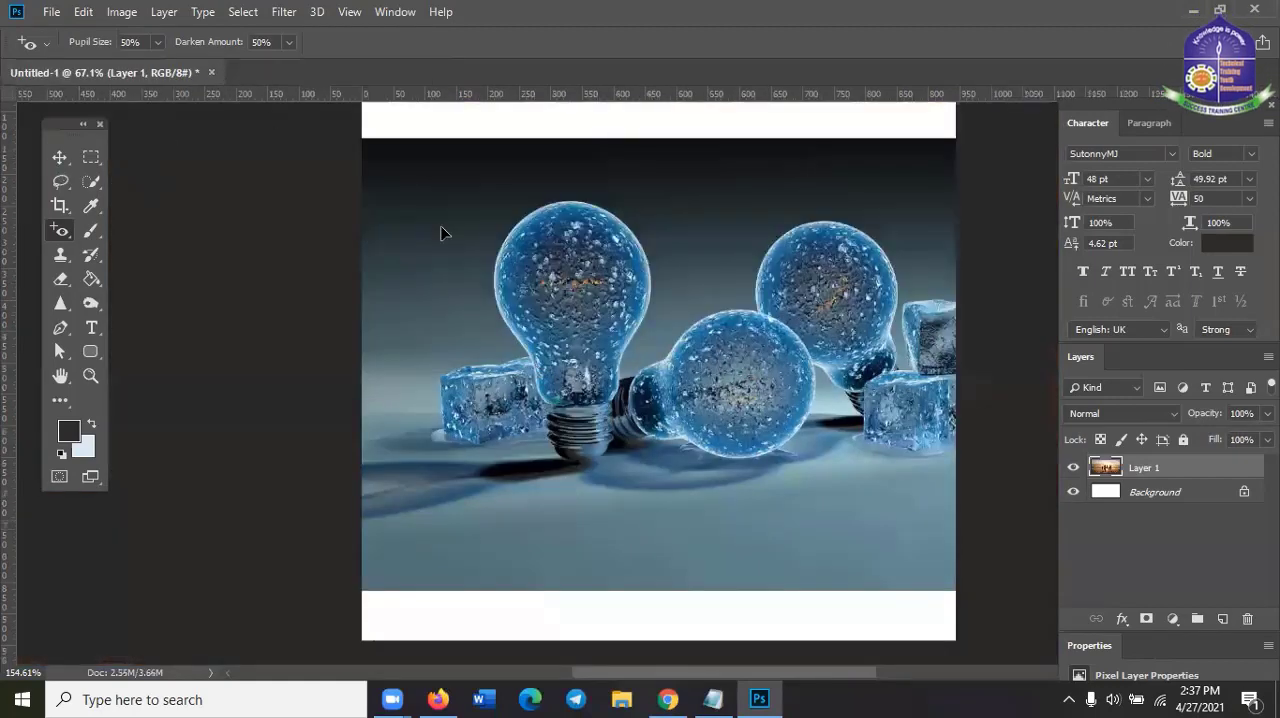
Replace the light bulb layer in Untitled-1 with the copied eye photo and scale it proportionally to about 312%
{"action": "scroll", "coordinate": [445, 232], "scroll_direction": "down", "scroll_amount": 2}
{"action": "key", "text": "v"}
{"action": "key", "text": "Delete"}
{"action": "key", "text": "ctrl+v"}
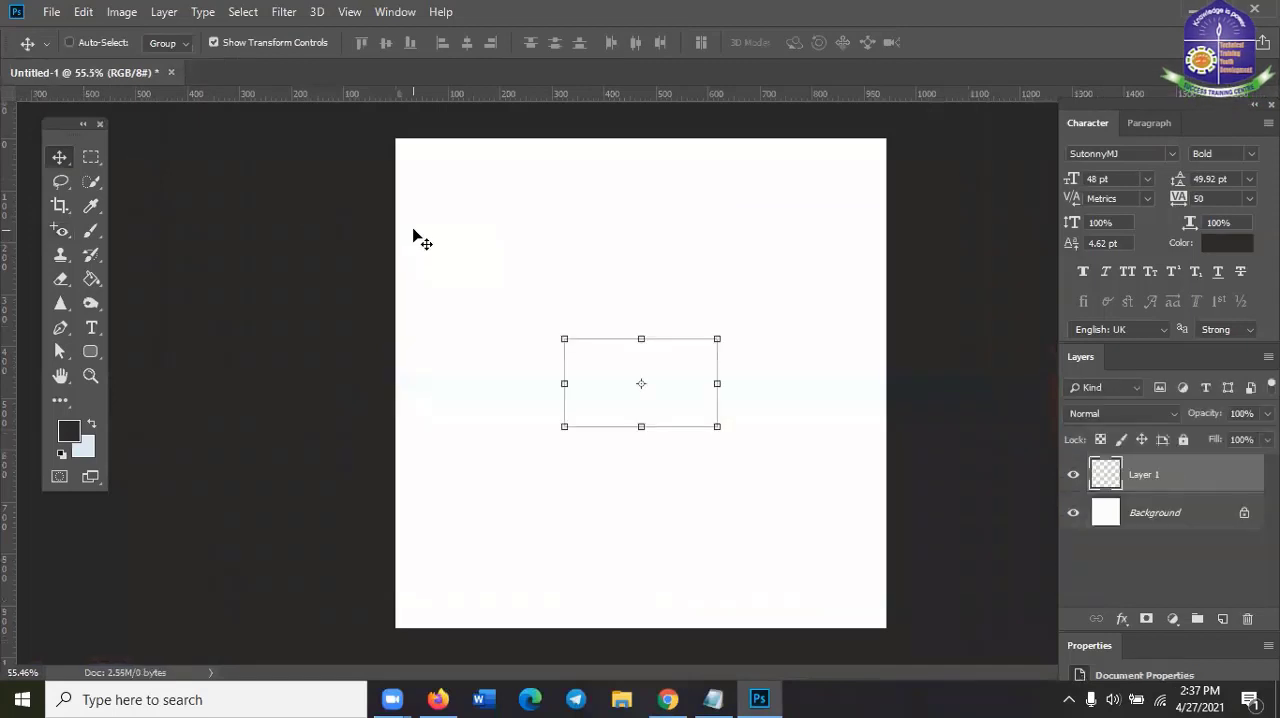
{"action": "left_click_drag", "start_coordinate": [718, 425], "coordinate": [873, 517]}
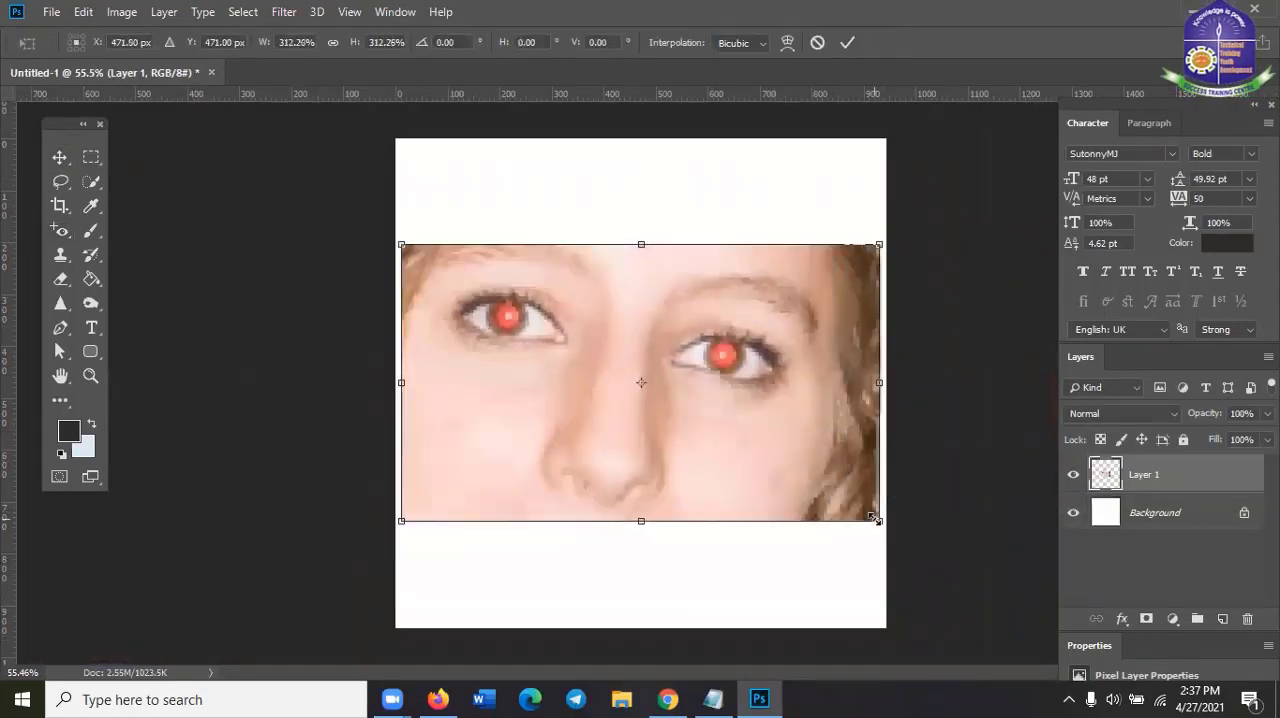
{"action": "left_click", "coordinate": [847, 42]}
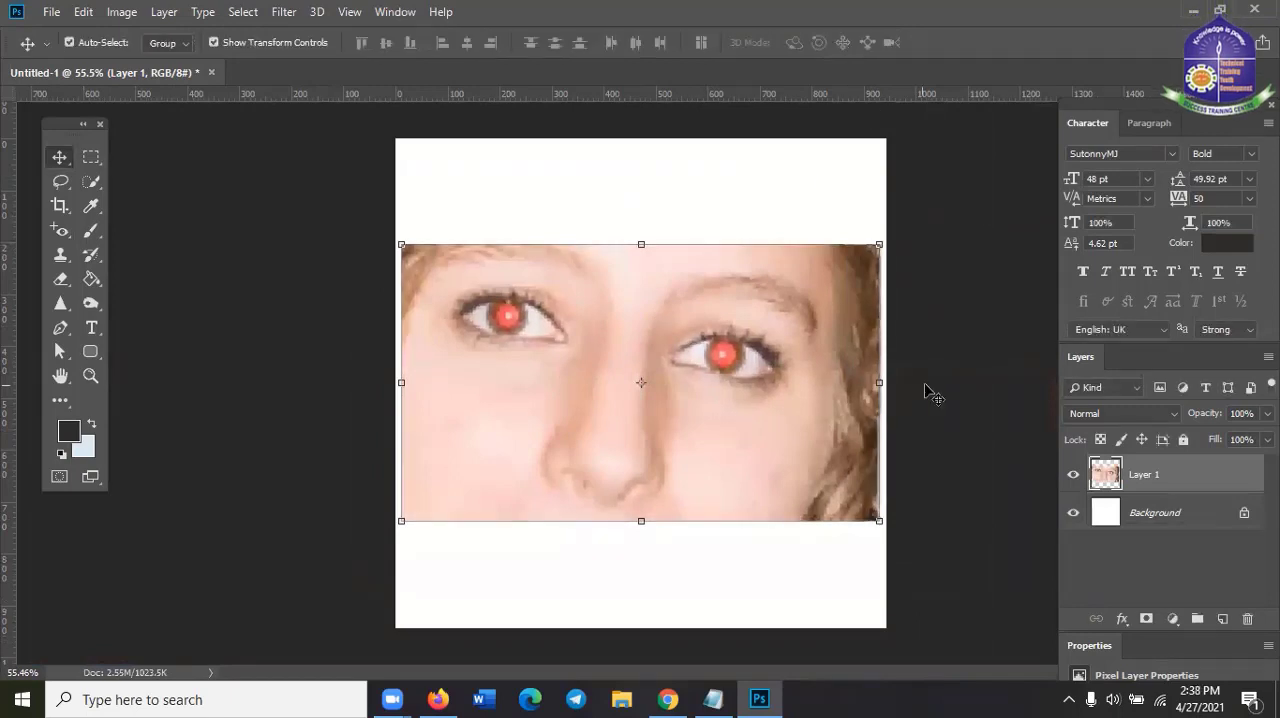
Remove the red from both pupils on Layer 1 with the Red Eye Tool
{"action": "scroll", "coordinate": [928, 392], "scroll_direction": "up", "scroll_amount": 2}
{"action": "scroll", "coordinate": [935, 380], "scroll_direction": "up", "scroll_amount": 2}
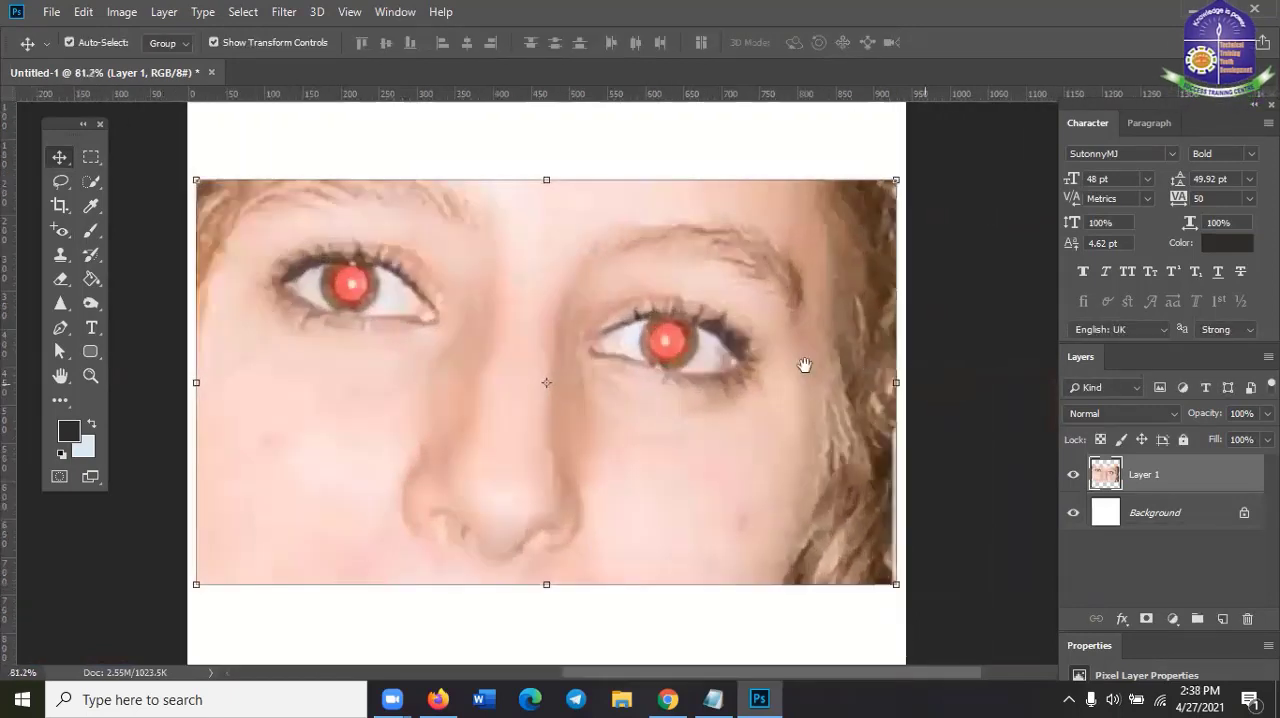
{"action": "scroll", "coordinate": [820, 350], "scroll_direction": "up", "scroll_amount": 1}
{"action": "scroll", "coordinate": [843, 330], "scroll_direction": "left", "scroll_amount": 2}
{"action": "left_click", "coordinate": [215, 336]}
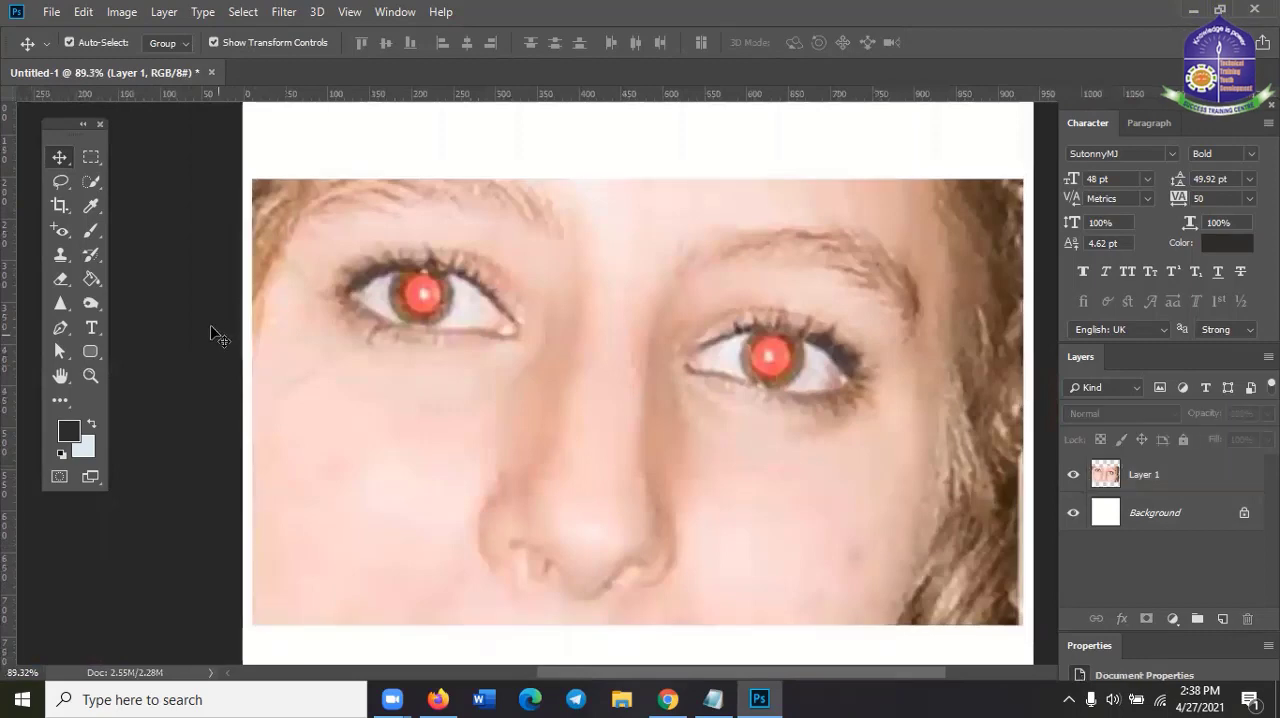
{"action": "left_click", "coordinate": [62, 230]}
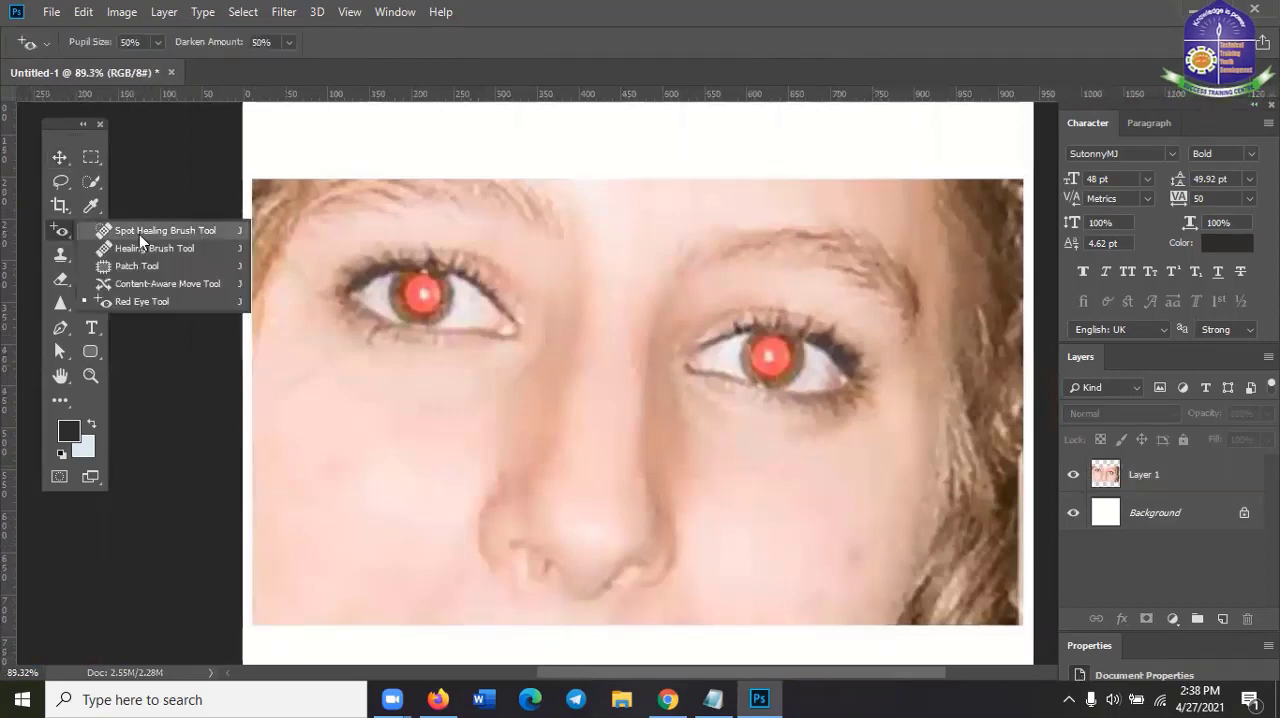
{"action": "left_click", "coordinate": [124, 301]}
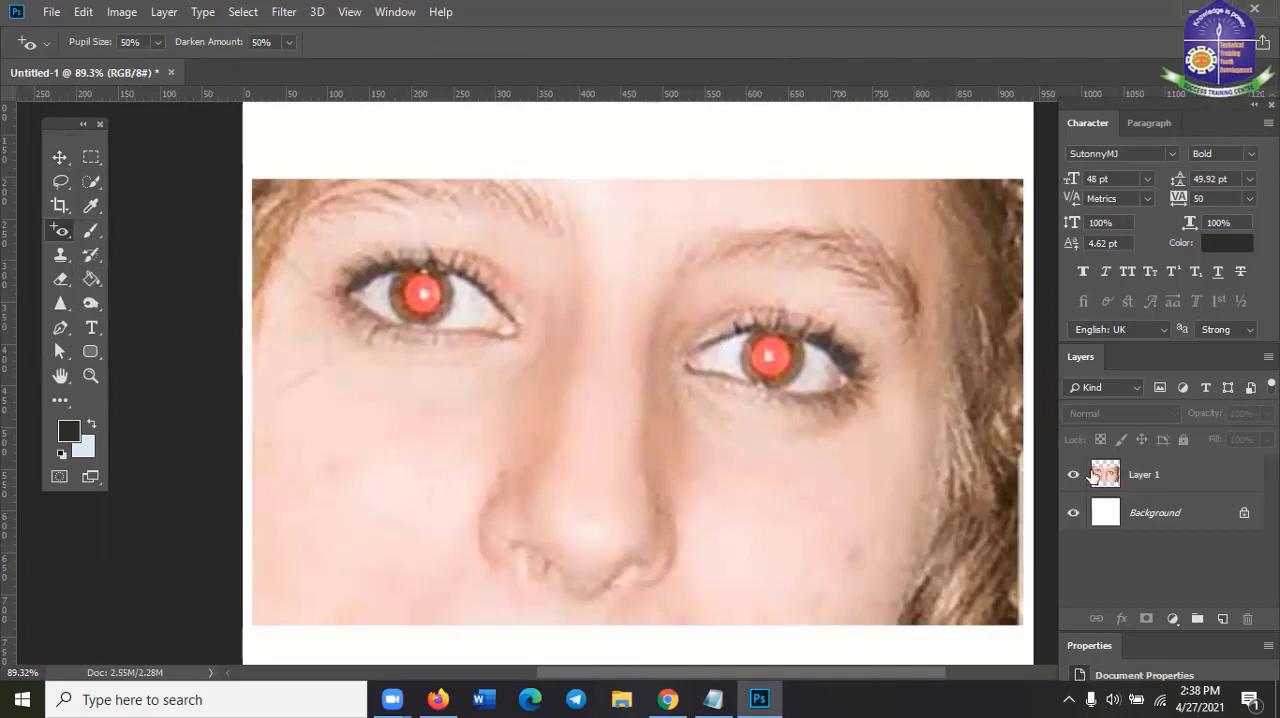
{"action": "left_click", "coordinate": [1140, 476]}
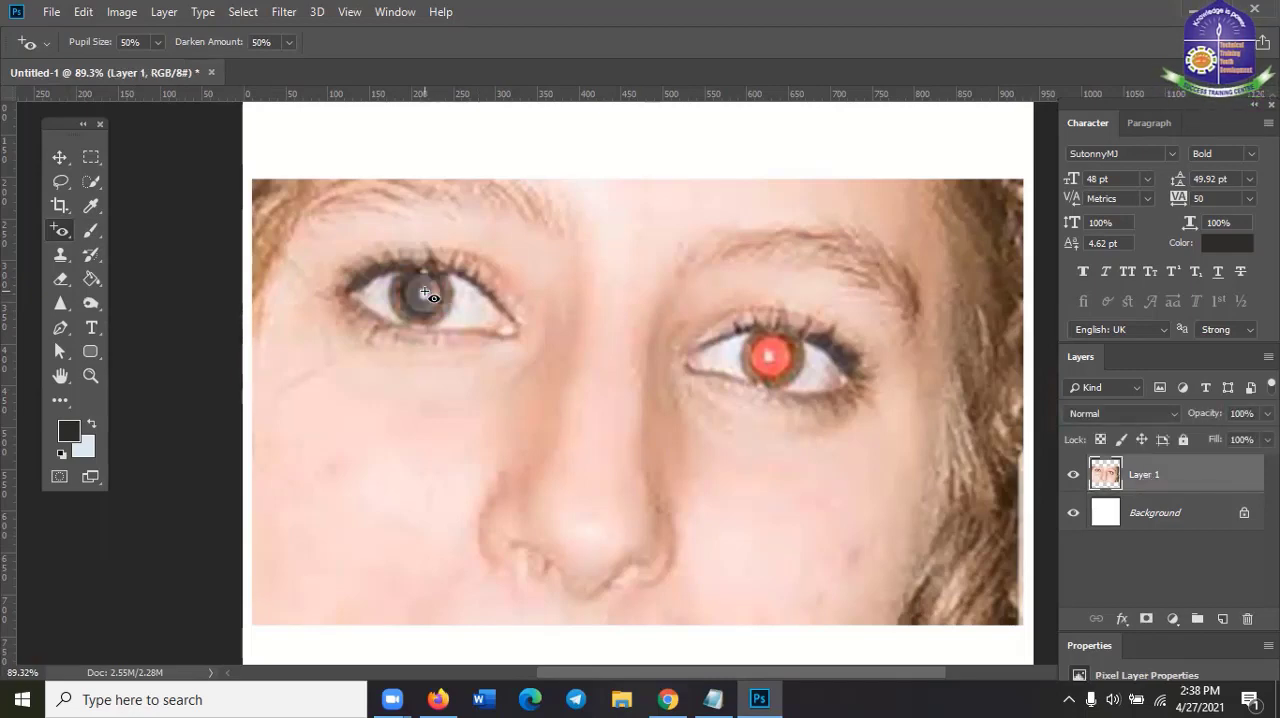
{"action": "left_click", "coordinate": [779, 358]}
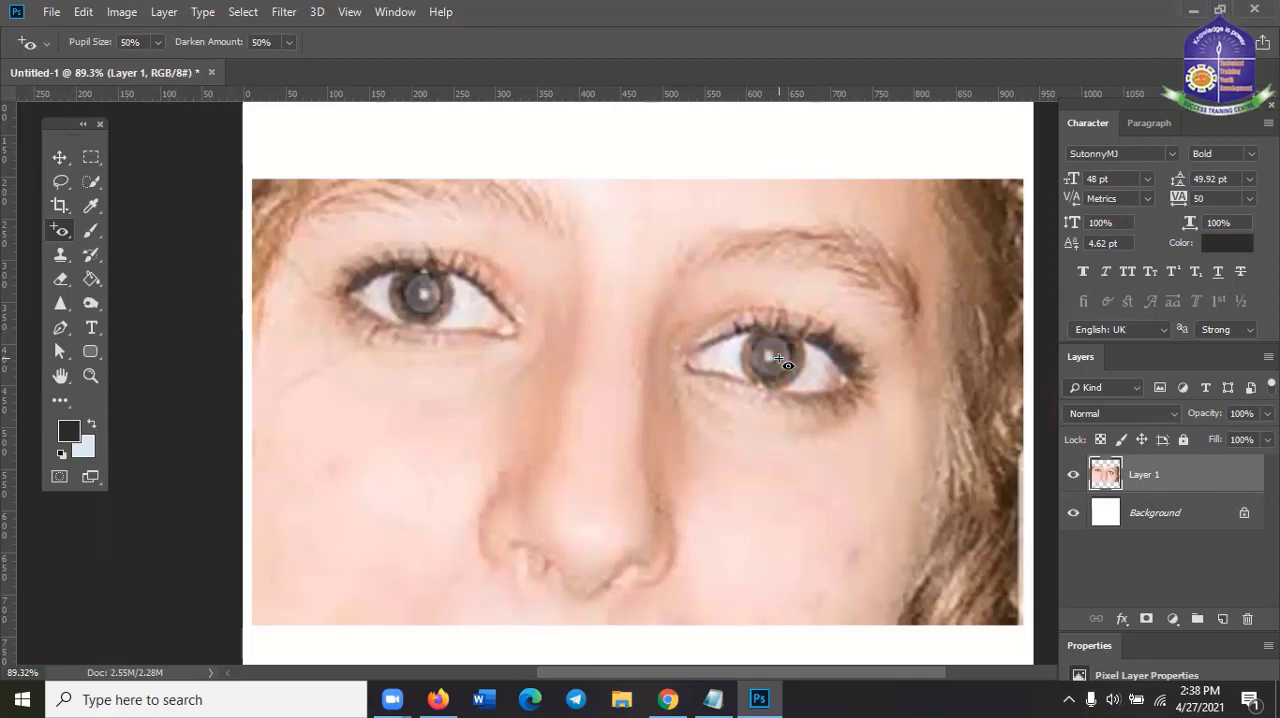
{"action": "scroll", "coordinate": [880, 510], "scroll_direction": "down", "scroll_amount": 1}
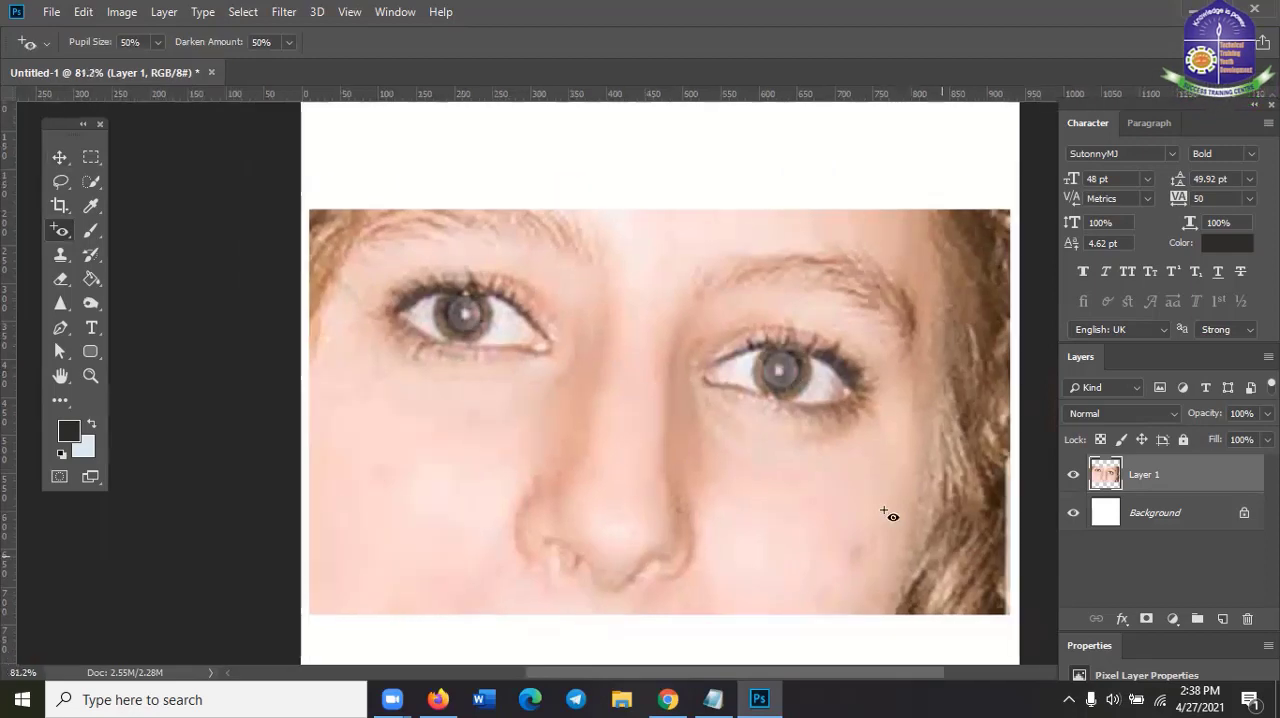
Activate the Move Tool and delete the corrected eye photo's layer
{"action": "left_click", "coordinate": [60, 158]}
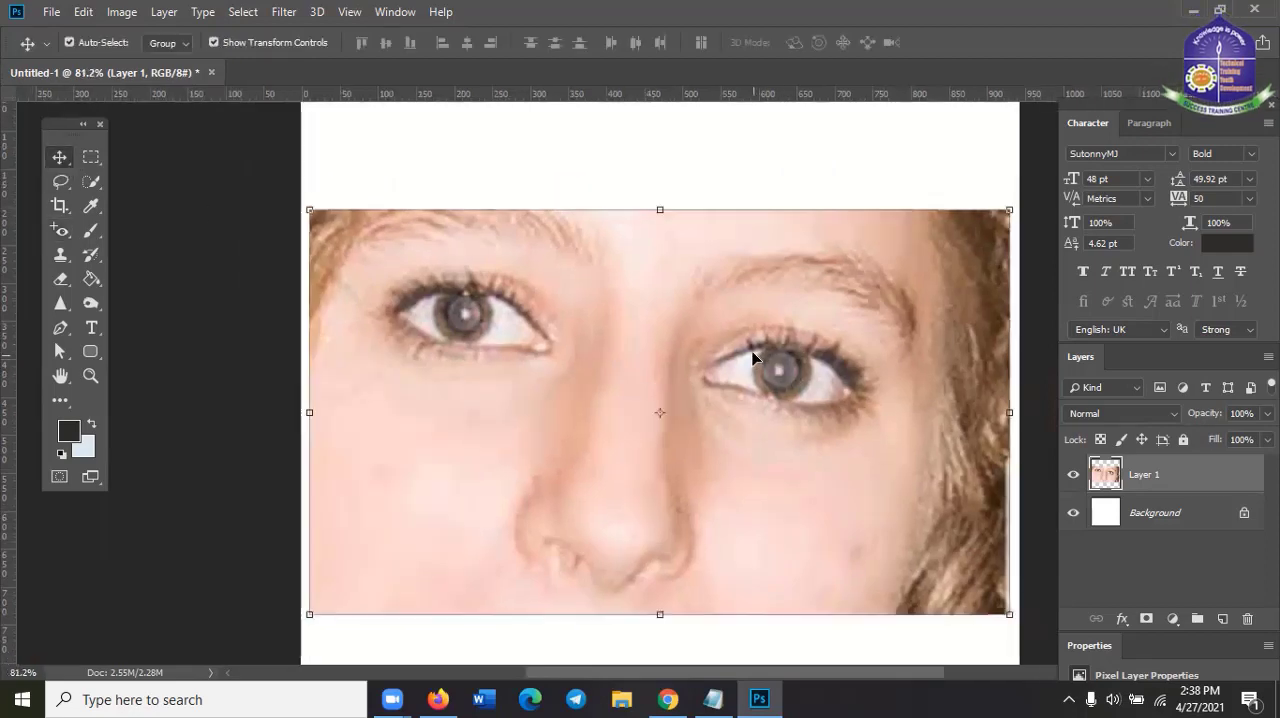
{"action": "left_click", "coordinate": [58, 228]}
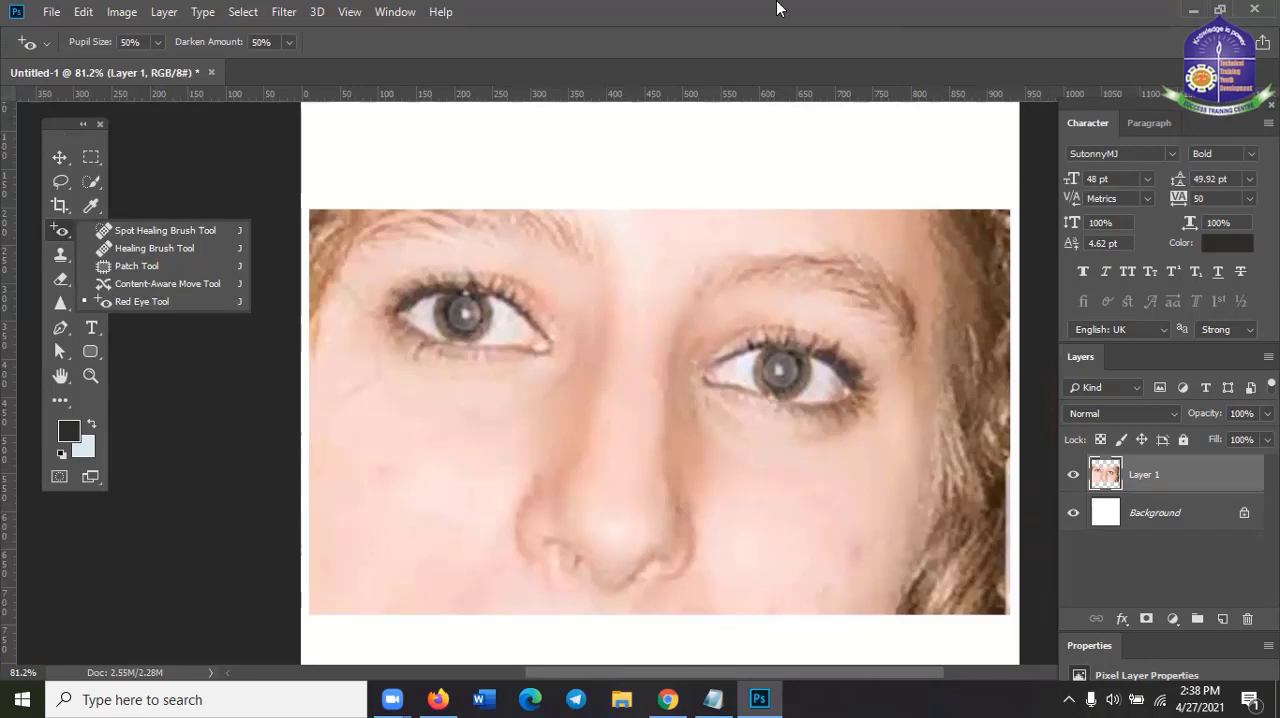
{"action": "left_click", "coordinate": [733, 21]}
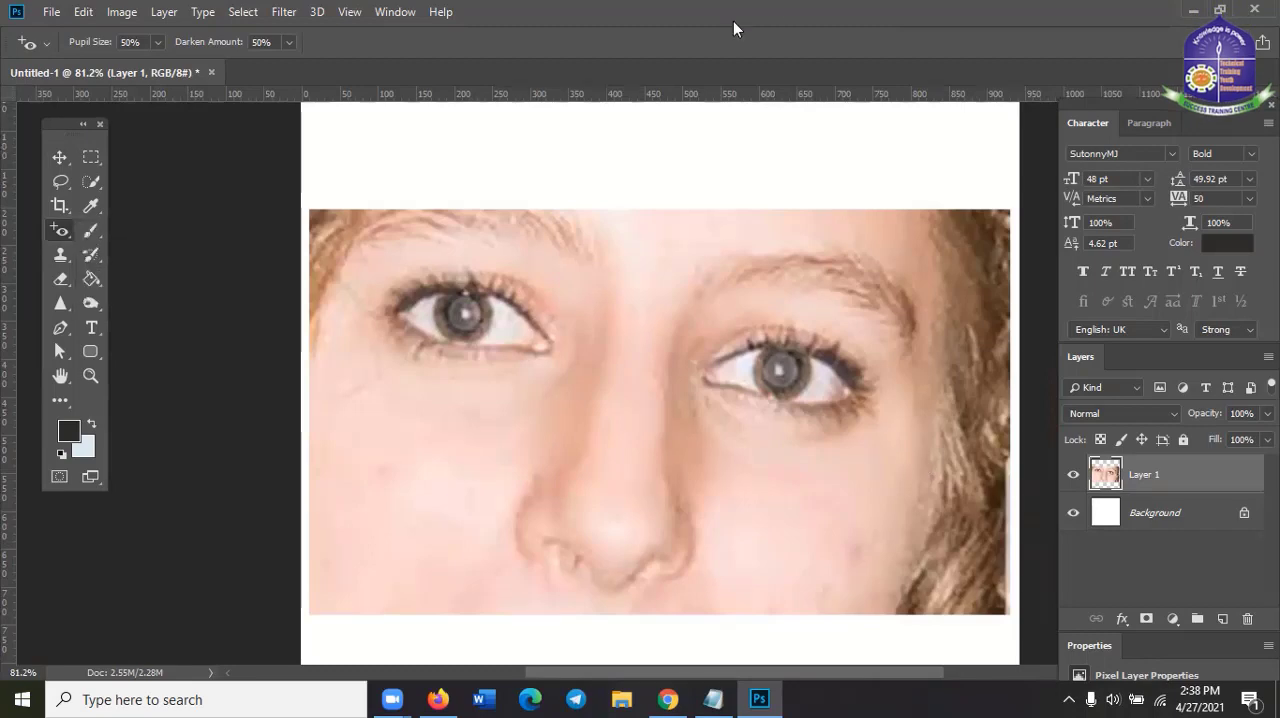
{"action": "left_click", "coordinate": [59, 160]}
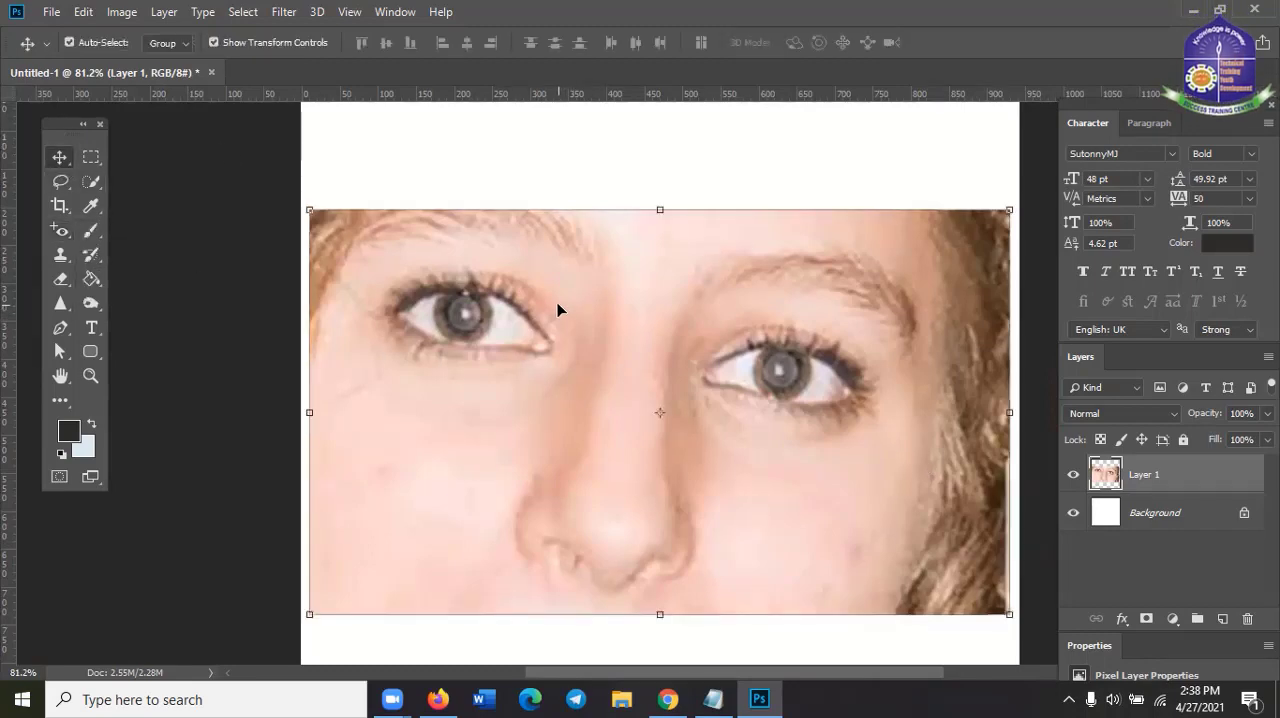
{"action": "key", "text": "ctrl+e"}
Activate the Brush Tool for the blank Background layer
{"action": "left_click", "coordinate": [61, 231]}
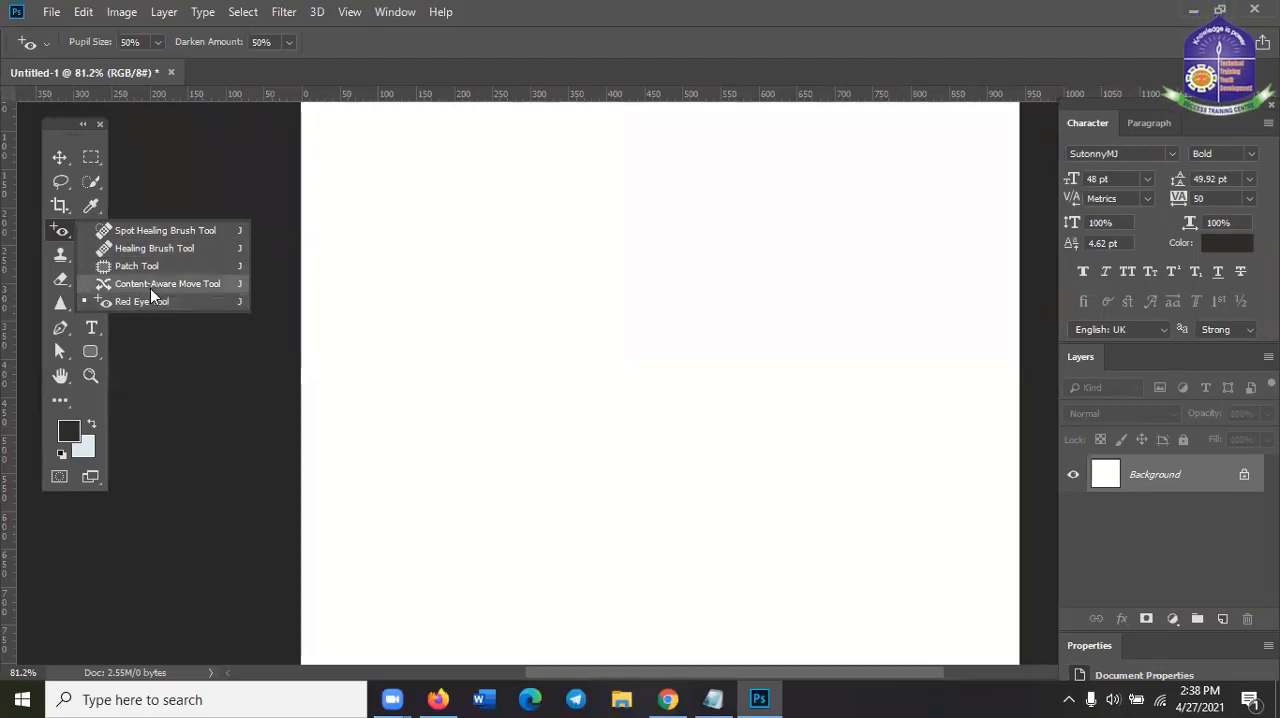
{"action": "left_click", "coordinate": [504, 7]}
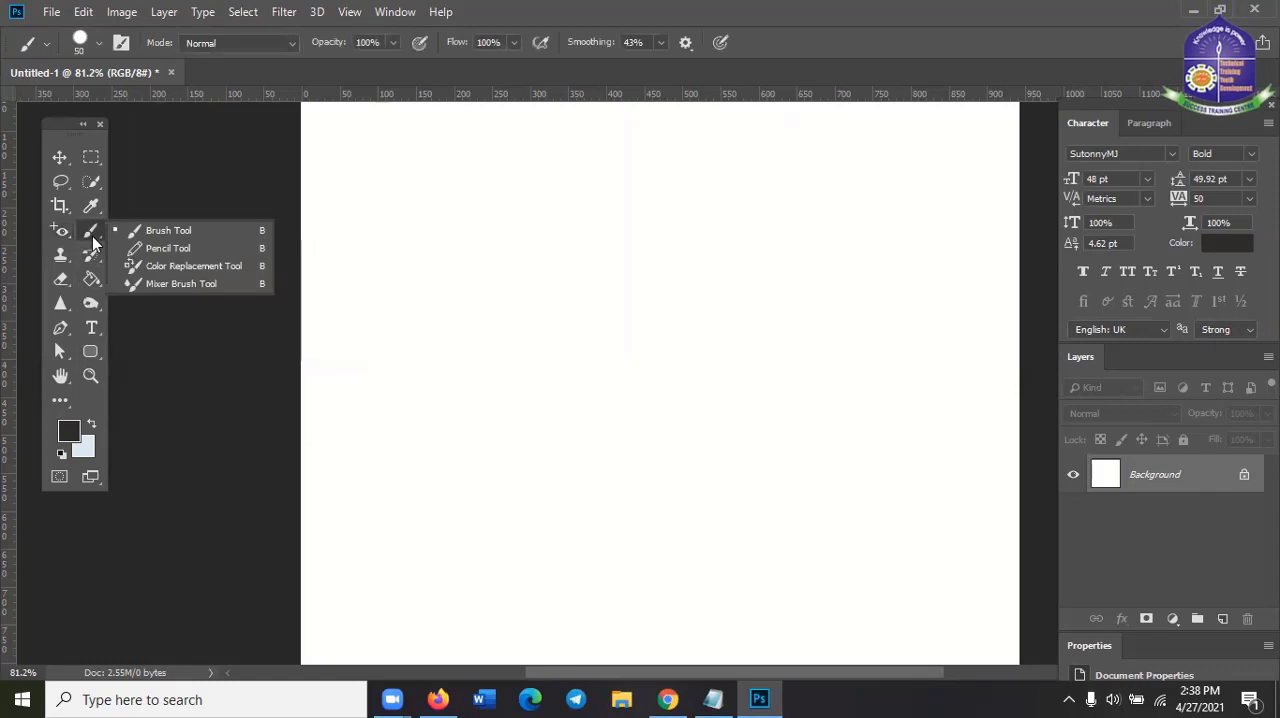
{"action": "left_click", "coordinate": [167, 230]}
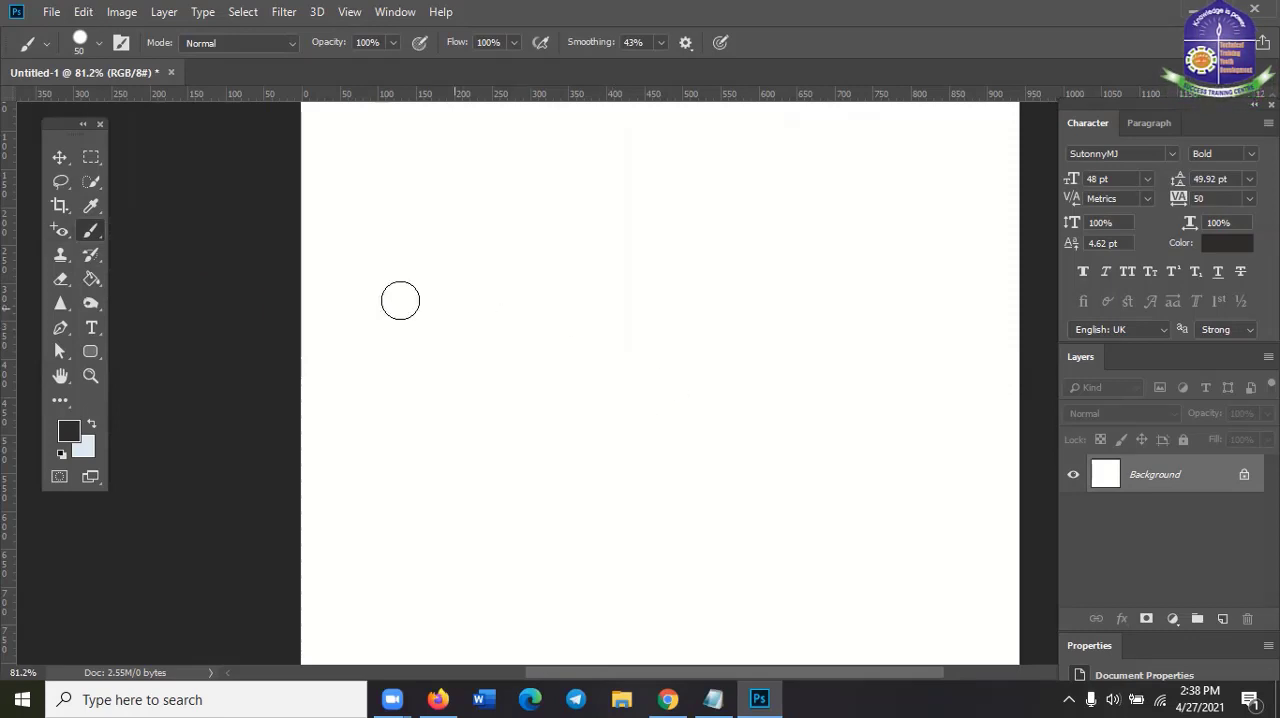
Select a rectangular area of about 600 × 285 px on the upper part of the Background with the Rectangular Marquee Tool
{"action": "scroll", "coordinate": [395, 349], "scroll_direction": "up", "scroll_amount": 1}
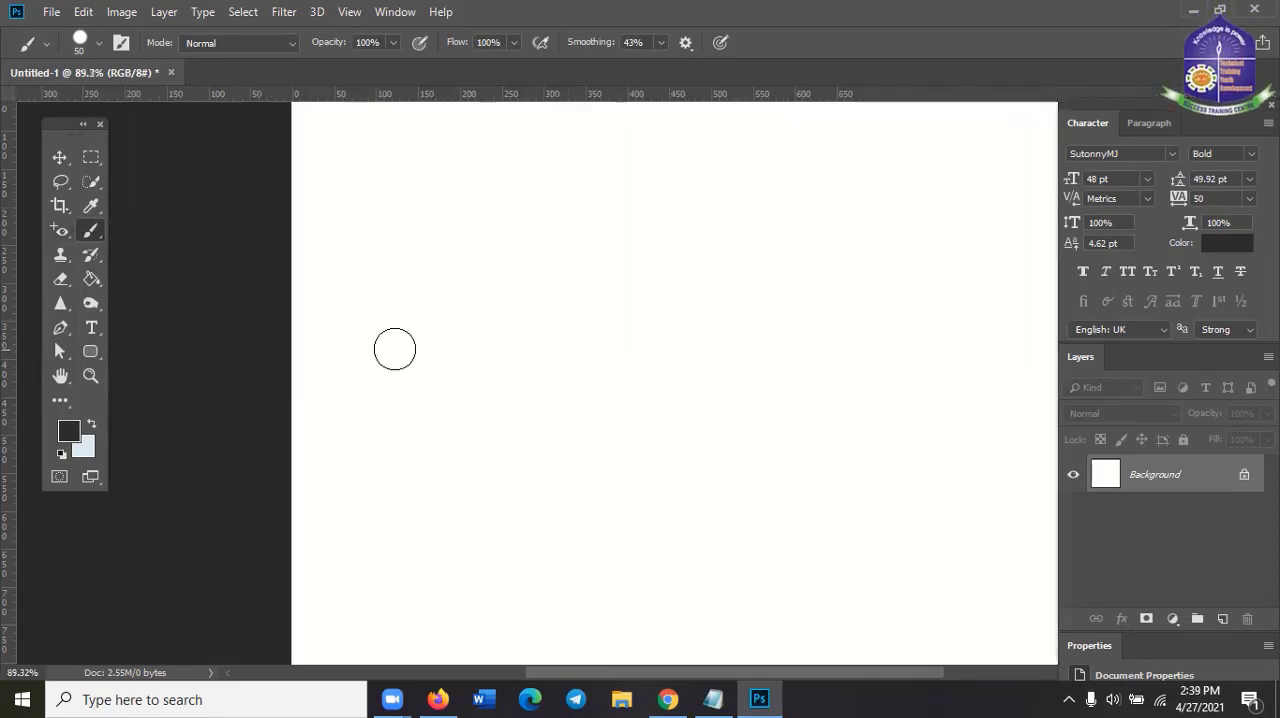
{"action": "scroll", "coordinate": [395, 349], "scroll_direction": "down", "scroll_amount": 2}
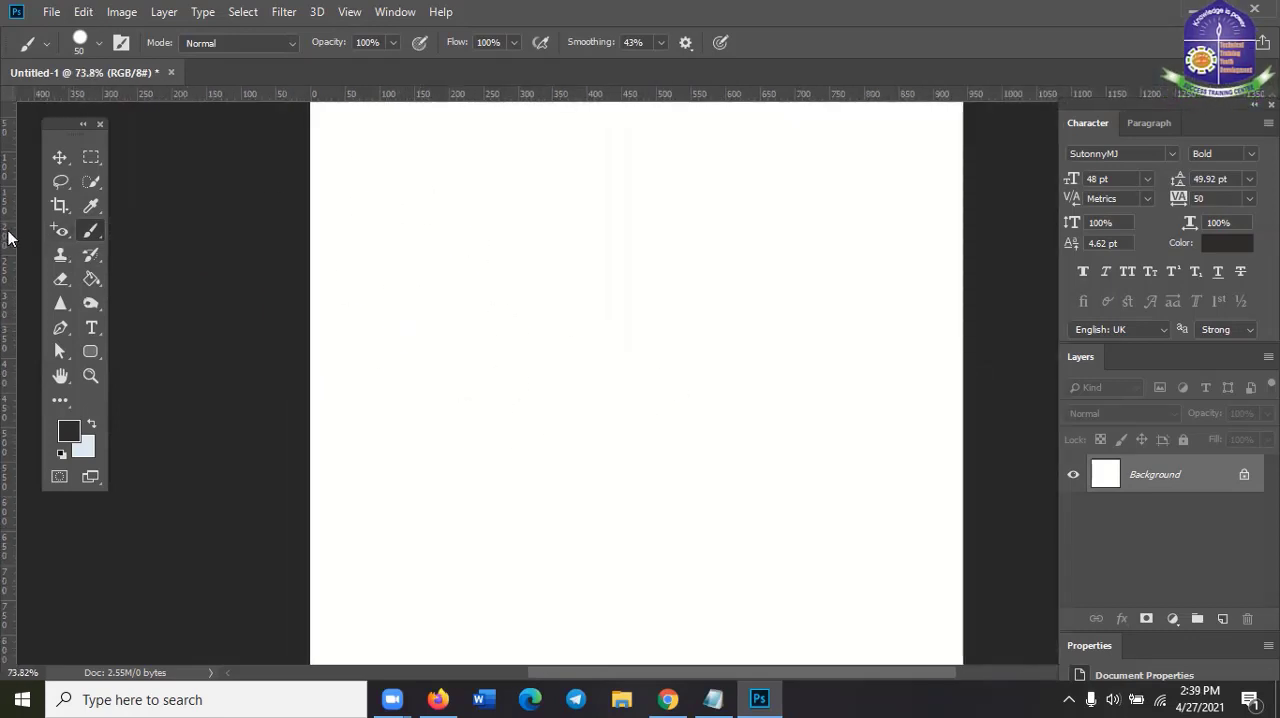
{"action": "left_click", "coordinate": [91, 157]}
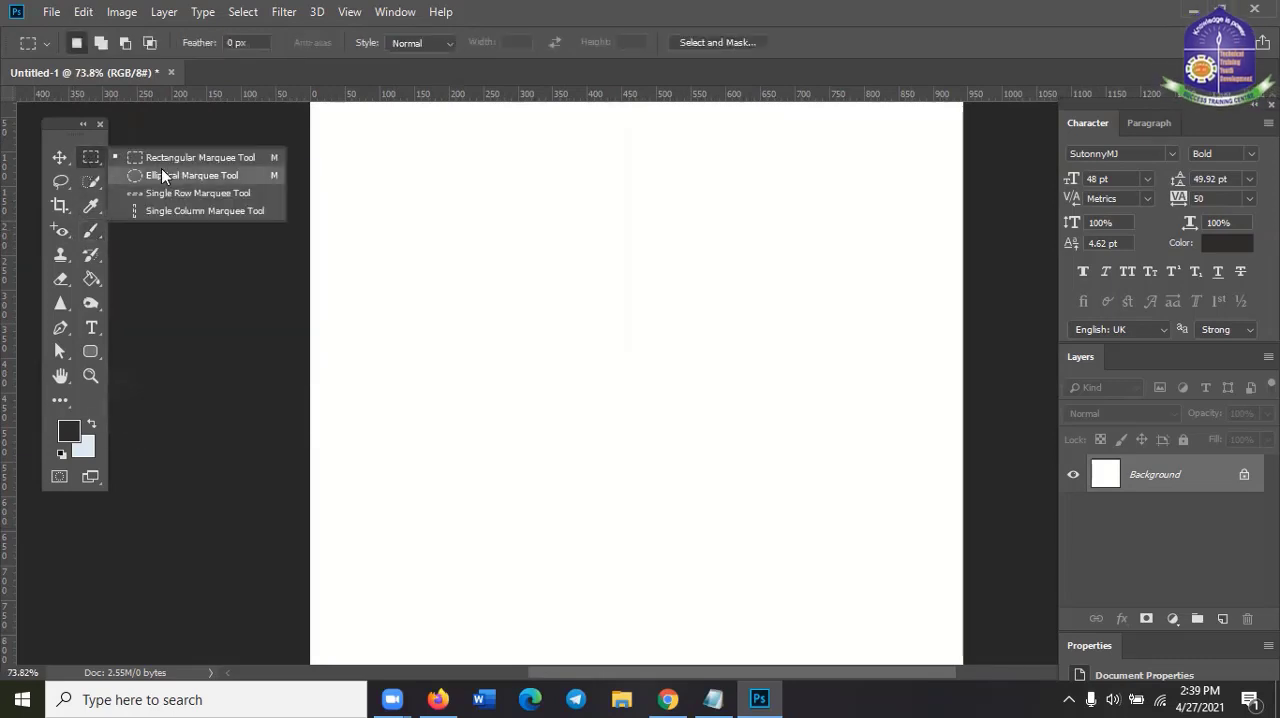
{"action": "left_click", "coordinate": [396, 195]}
{"action": "left_click_drag", "start_coordinate": [397, 196], "coordinate": [814, 394]}
{"action": "left_click", "coordinate": [814, 398]}
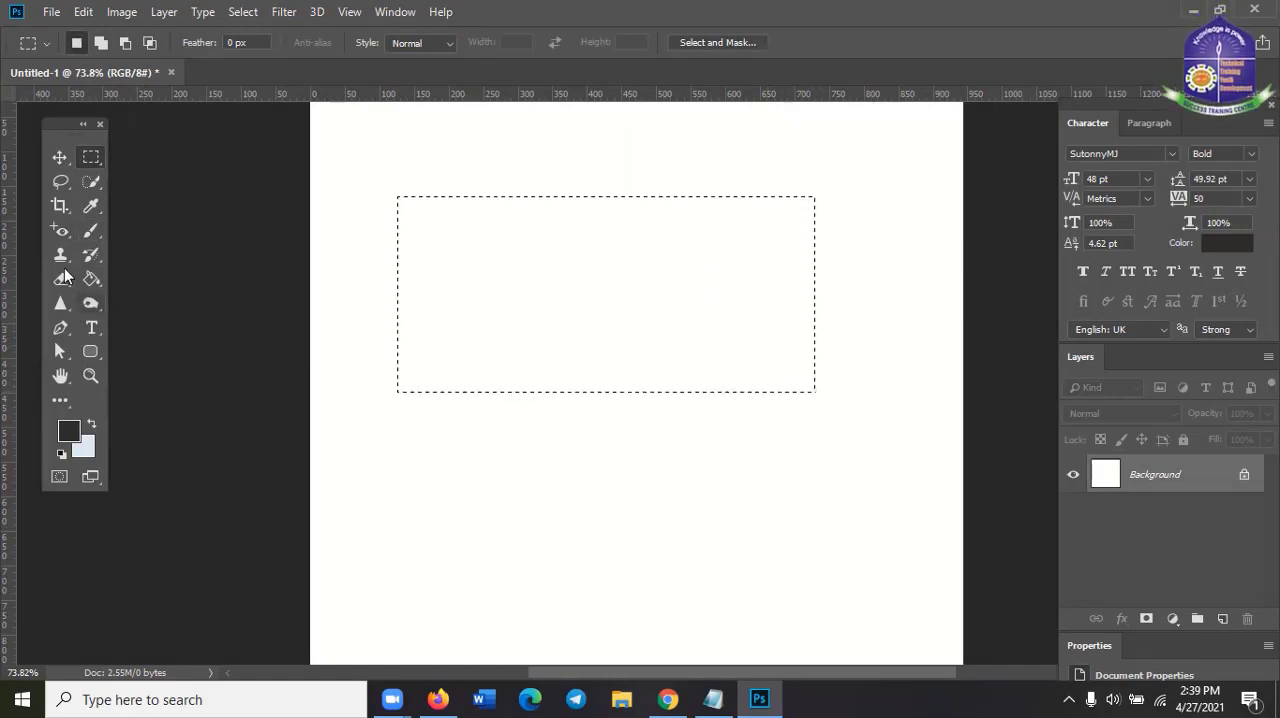
Paint the rectangular selection green (1eff00) using the Brush Tool at 250 px
{"action": "left_click", "coordinate": [91, 229]}
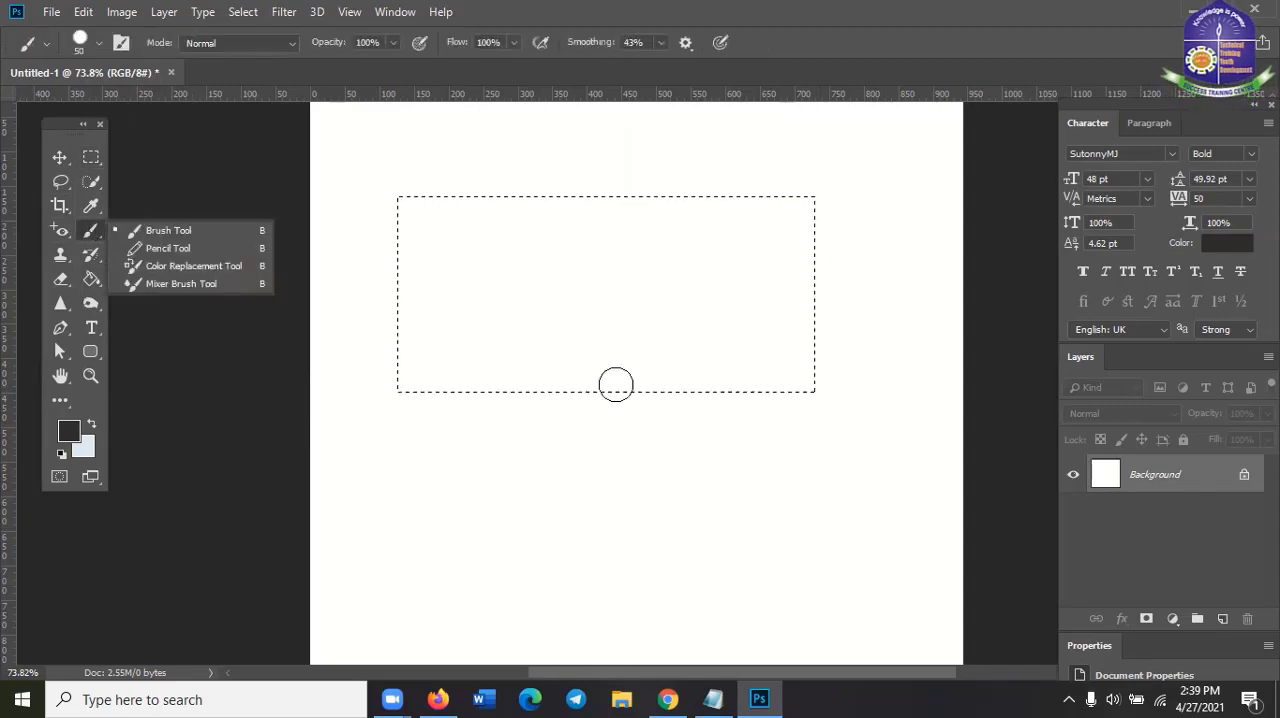
{"action": "left_click", "coordinate": [713, 5]}
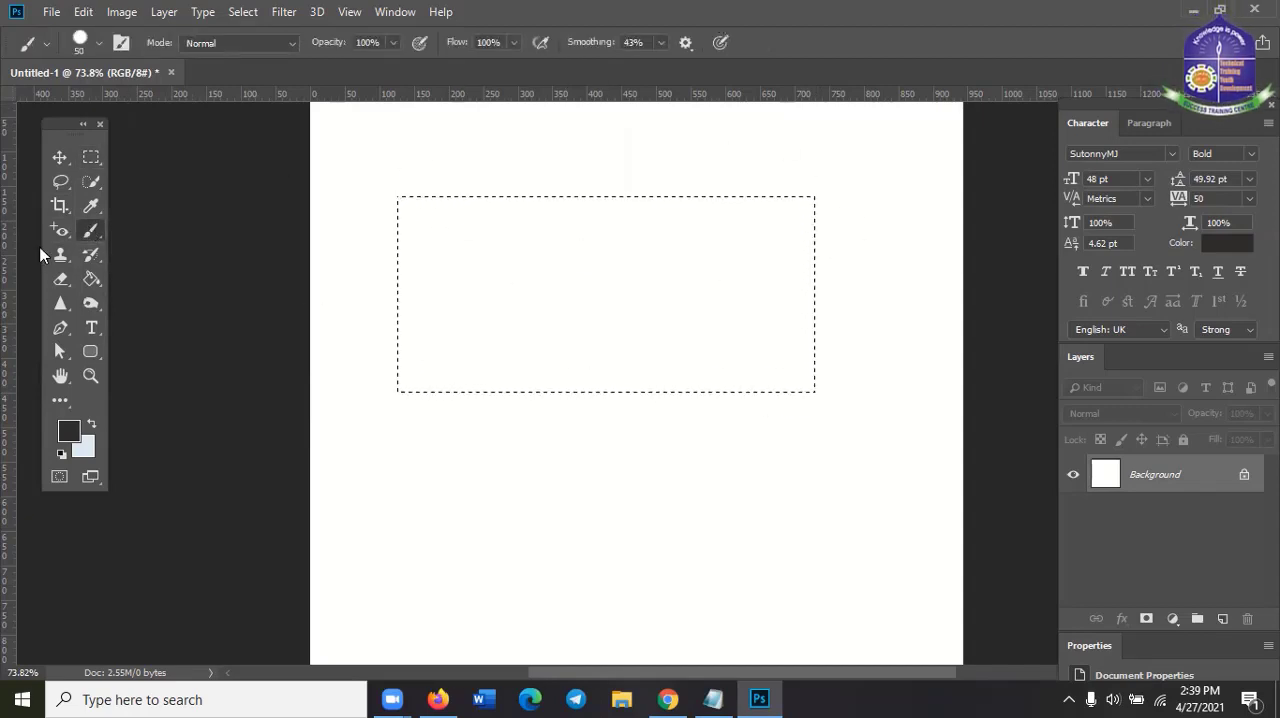
{"action": "left_click", "coordinate": [71, 433]}
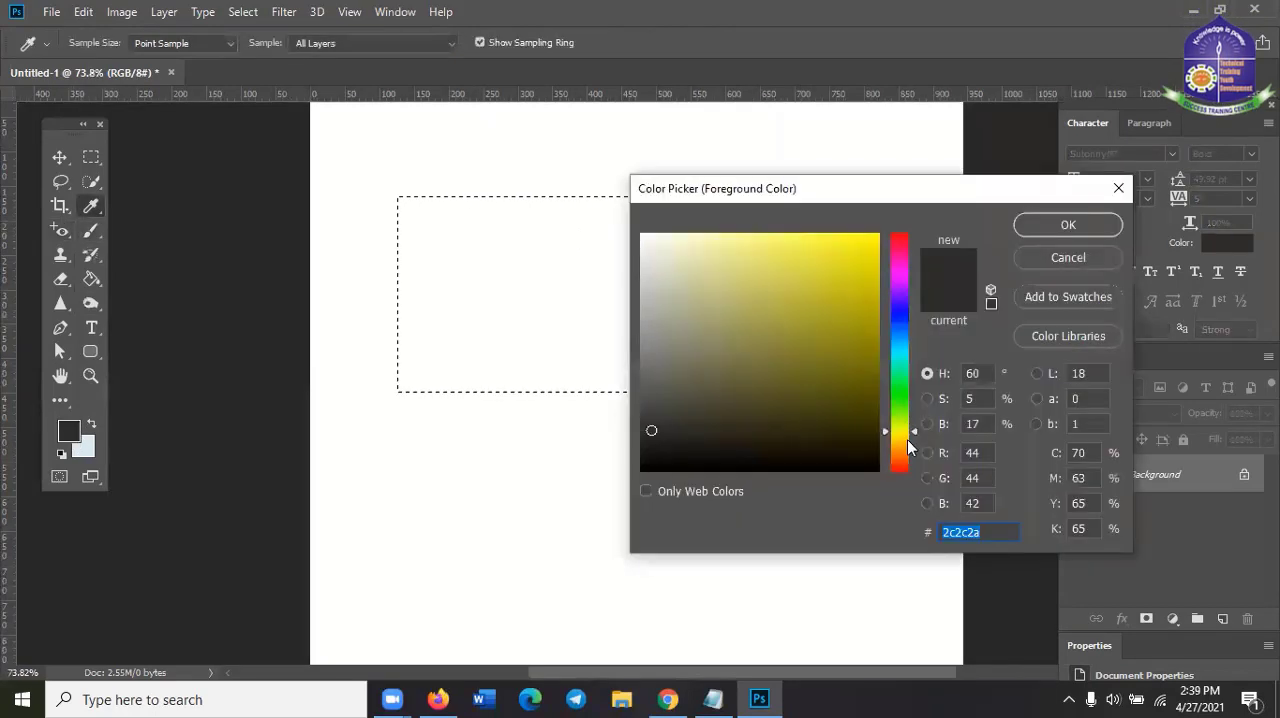
{"action": "left_click", "coordinate": [902, 397]}
{"action": "left_click", "coordinate": [878, 235]}
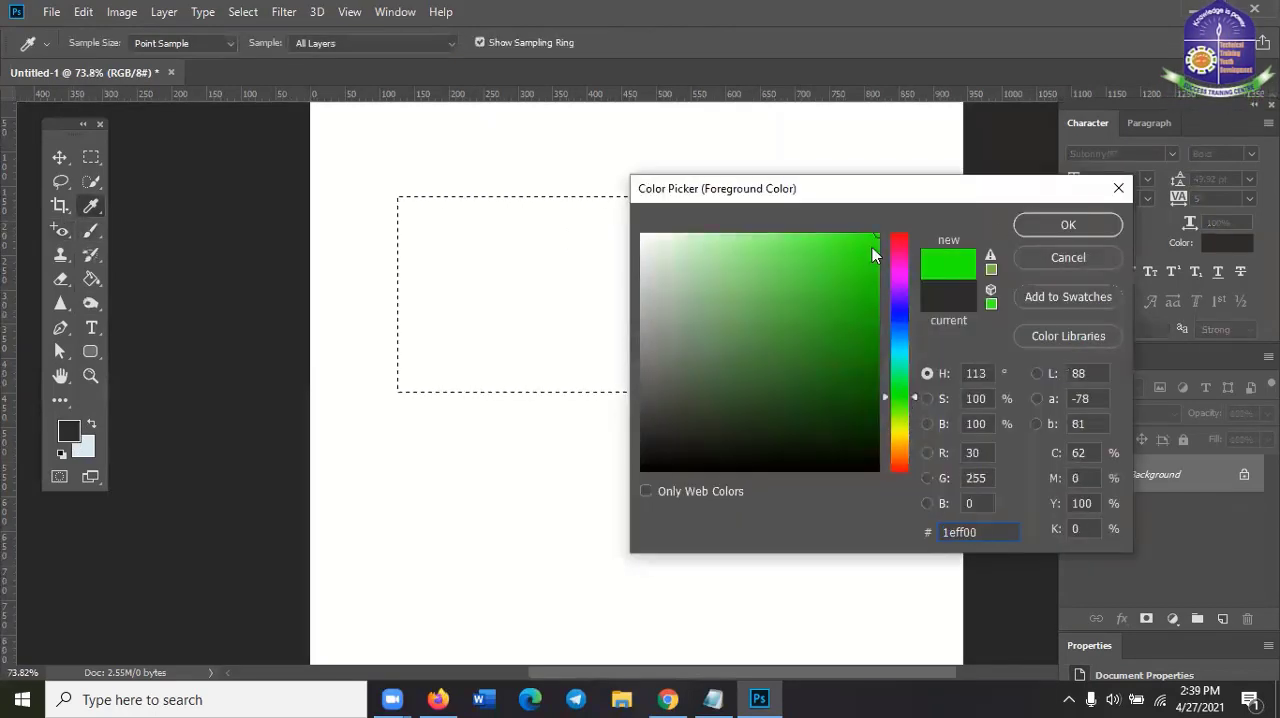
{"action": "left_click", "coordinate": [1042, 224]}
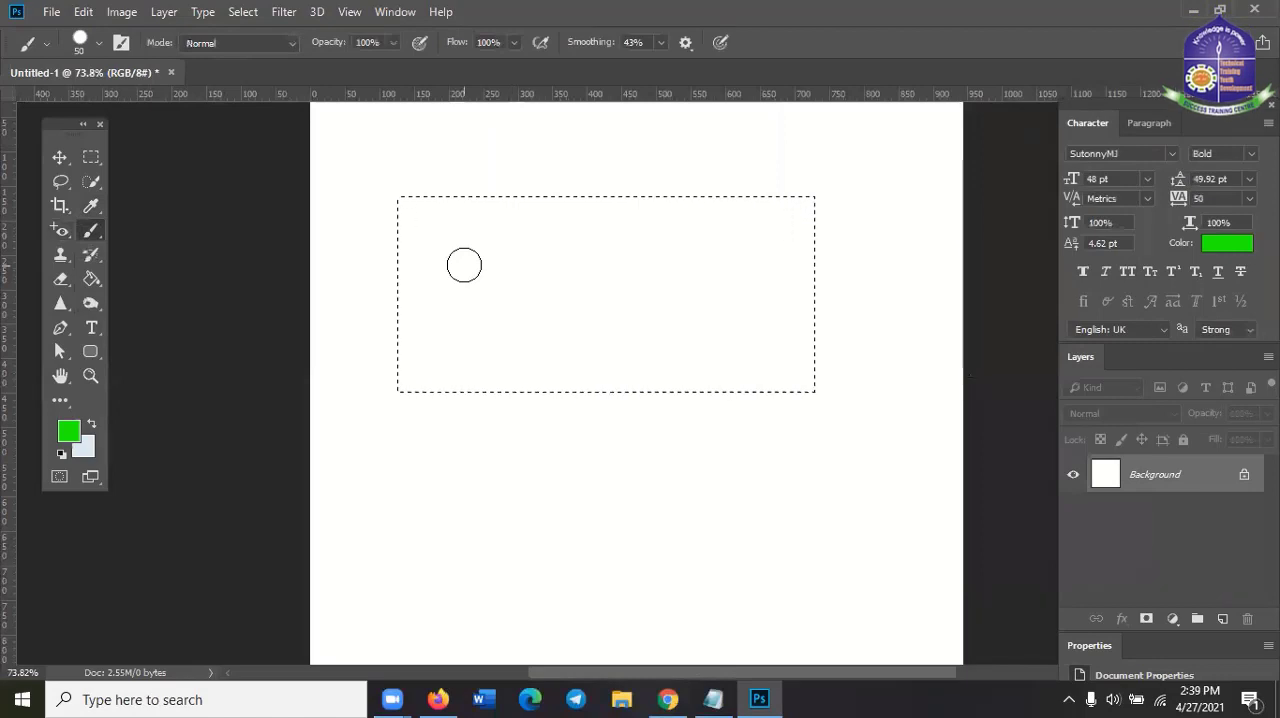
{"action": "key", "text": "bracketright"}
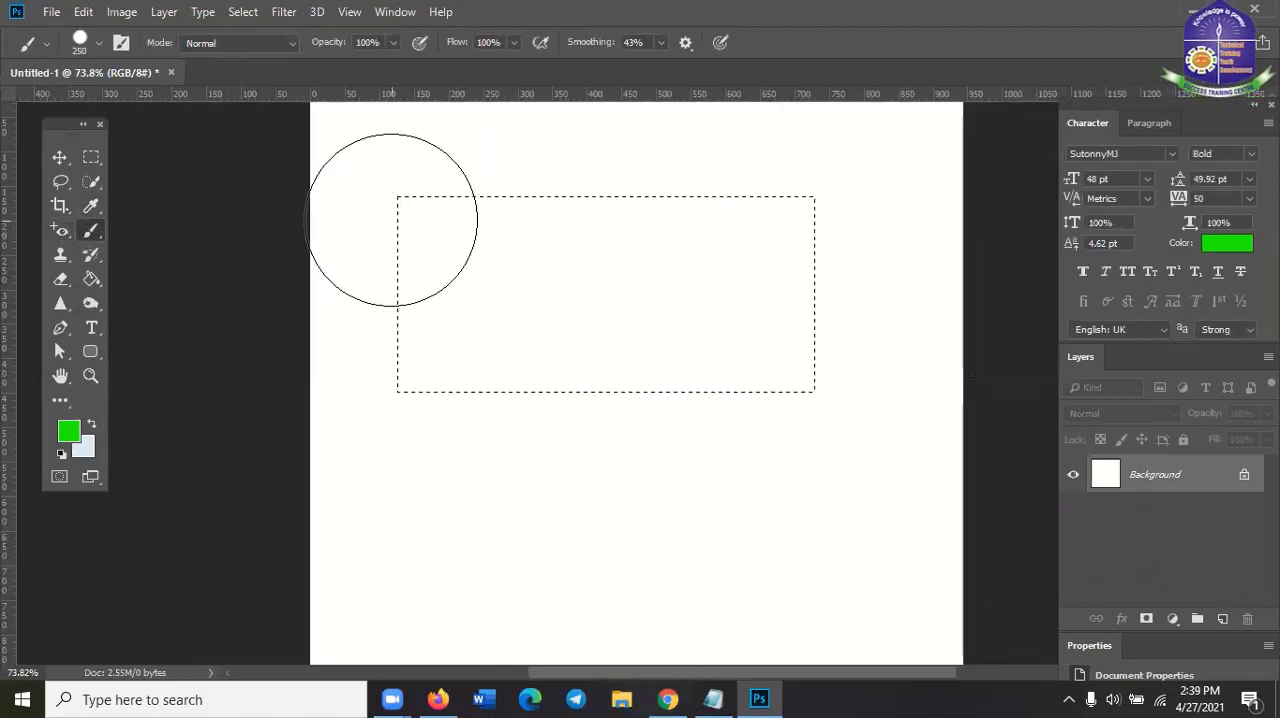
{"action": "mouse_move", "coordinate": [383, 209]}
{"action": "left_mouse_down"}
{"action": "mouse_move", "coordinate": [426, 226]}
{"action": "mouse_move", "coordinate": [409, 334]}
{"action": "mouse_move", "coordinate": [463, 163]}
{"action": "mouse_move", "coordinate": [646, 163]}
{"action": "mouse_move", "coordinate": [834, 243]}
{"action": "mouse_move", "coordinate": [730, 403]}
{"action": "mouse_move", "coordinate": [383, 380]}
{"action": "mouse_move", "coordinate": [774, 271]}
{"action": "mouse_move", "coordinate": [126, 286]}
{"action": "left_mouse_up"}
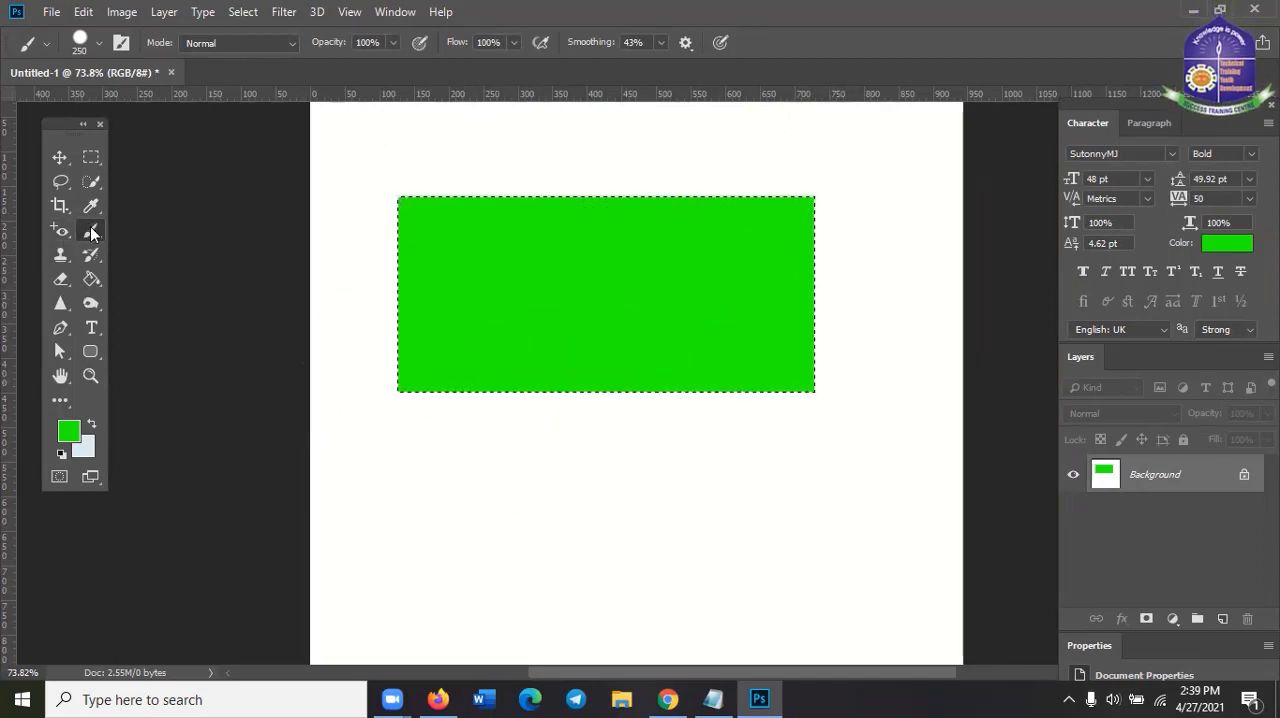
Reselect the Brush Tool and set its size to 48 px in the brush settings
{"action": "right_click", "coordinate": [91, 232]}
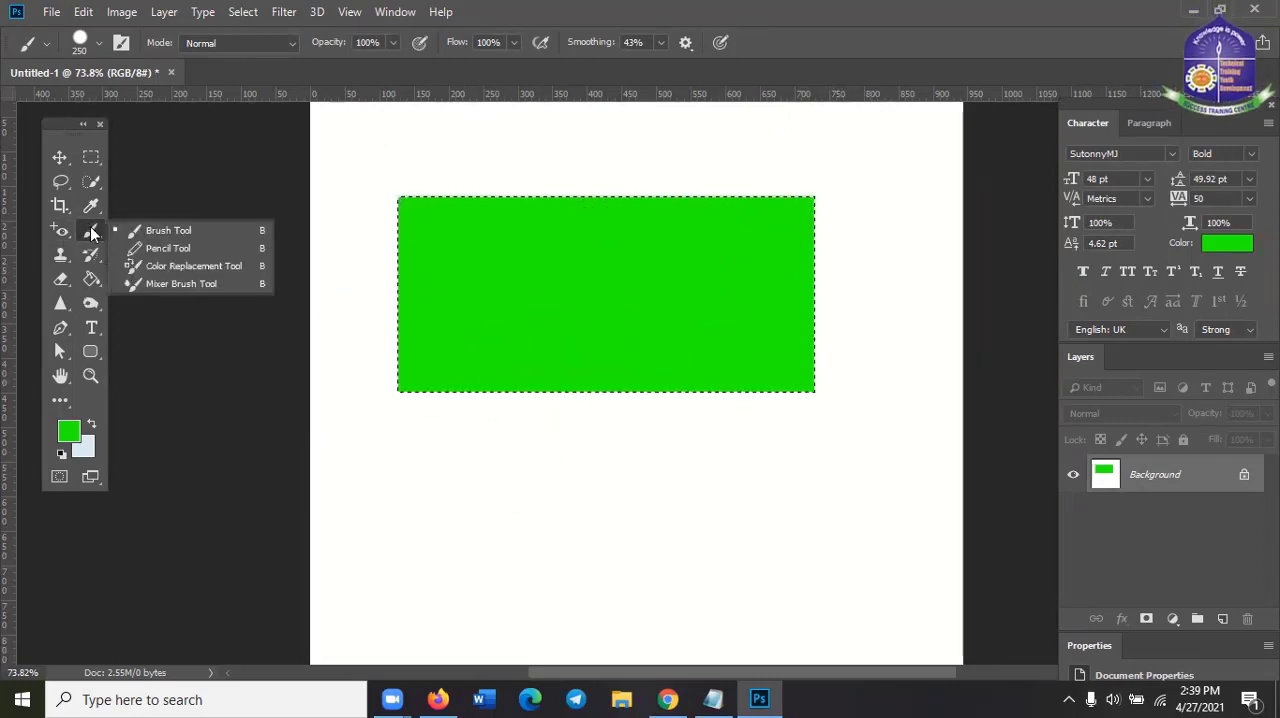
{"action": "left_click", "coordinate": [150, 230]}
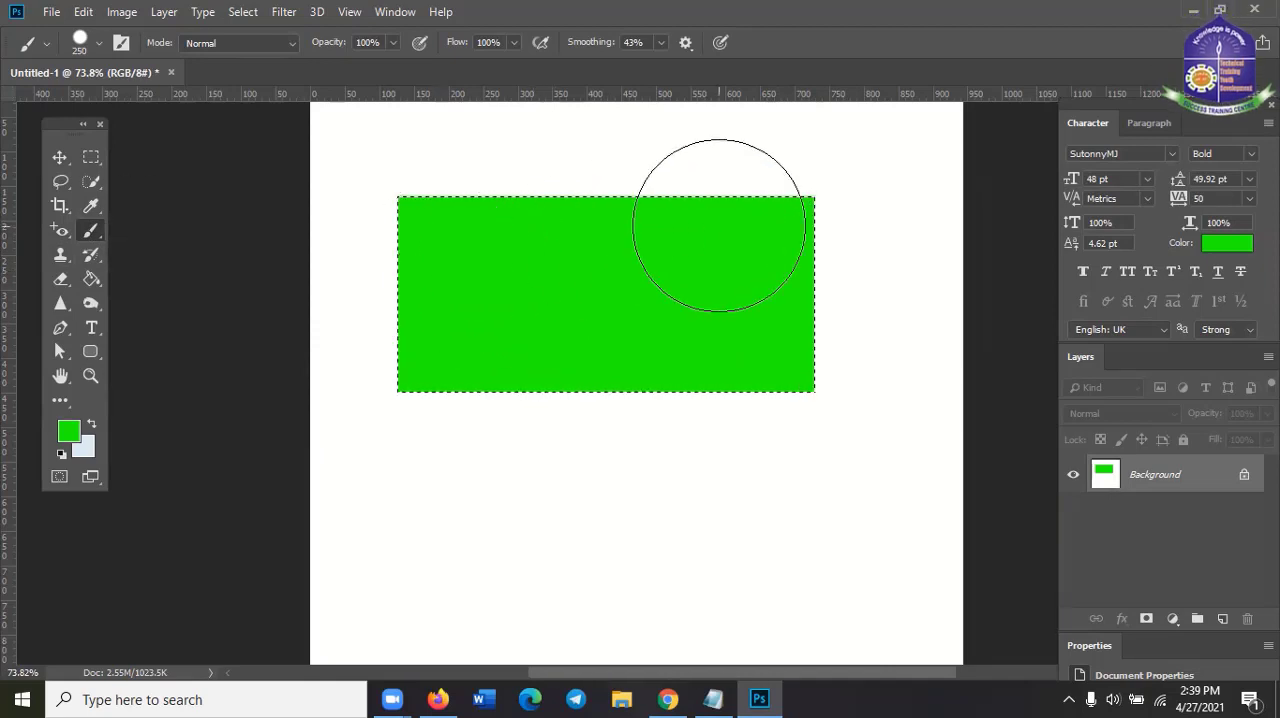
{"action": "left_click", "coordinate": [100, 45]}
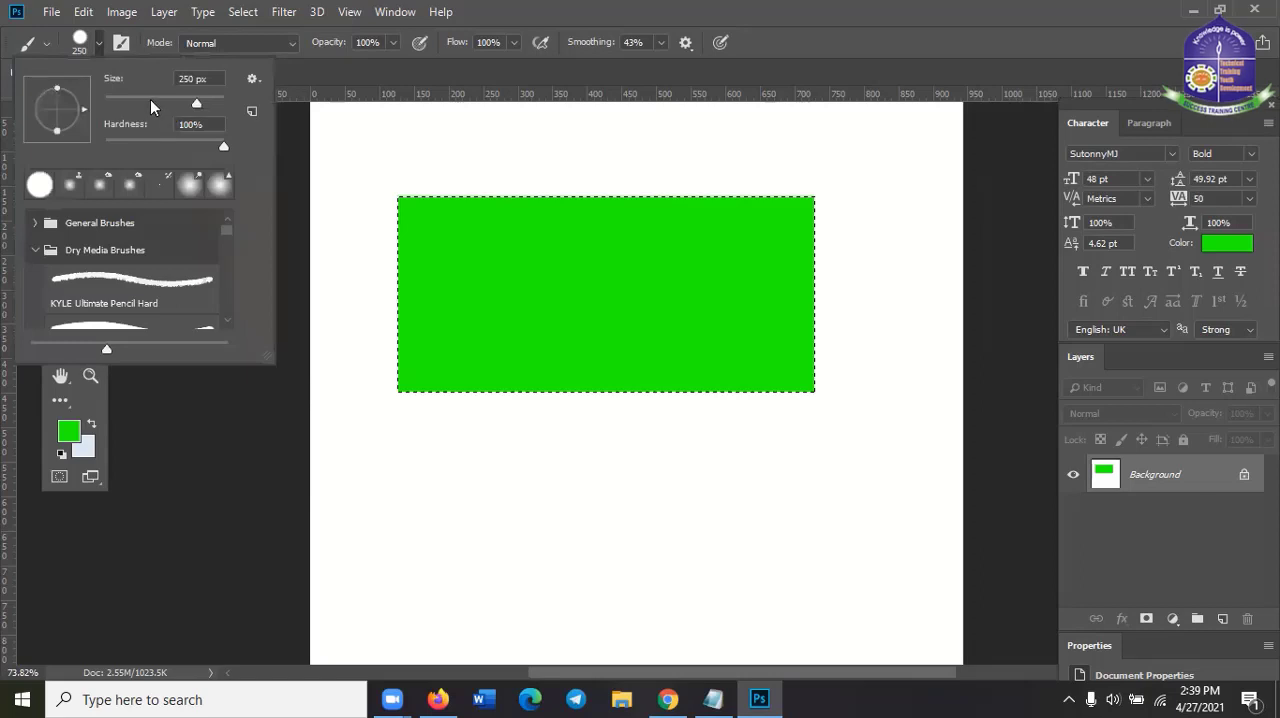
{"action": "key", "text": "Escape"}
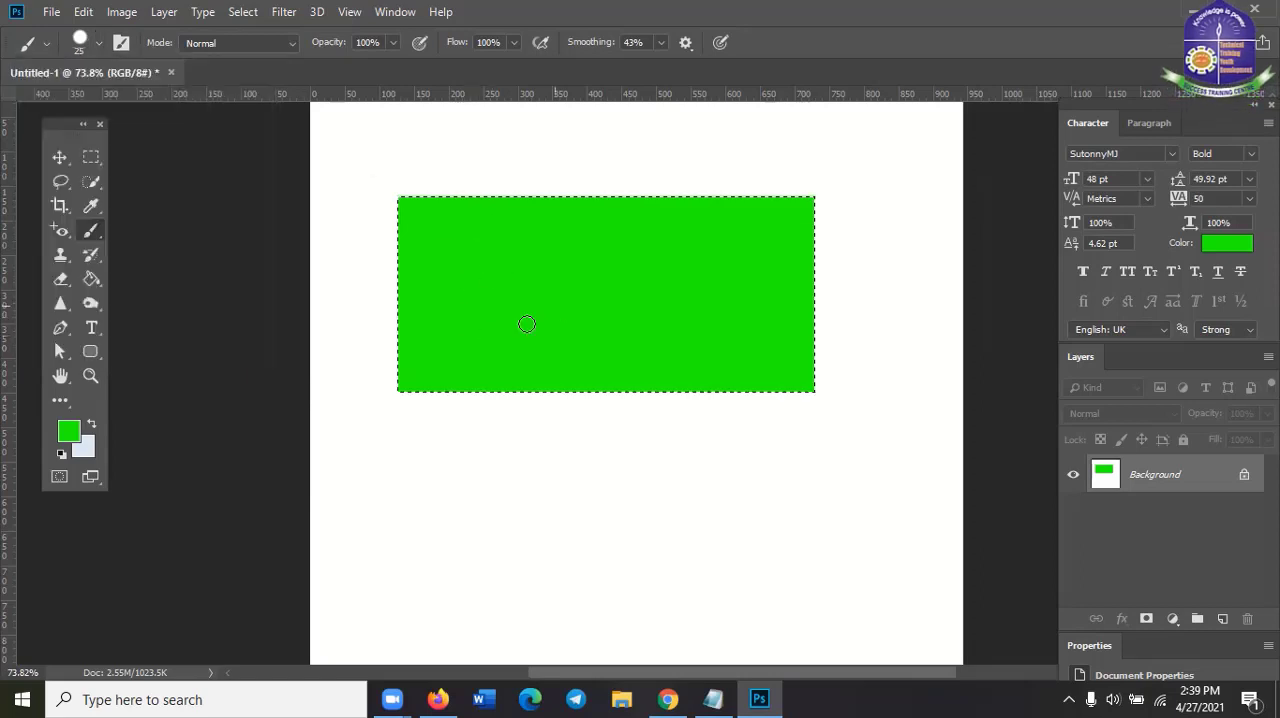
{"action": "left_click", "coordinate": [96, 44]}
{"action": "type", "text": "48"}
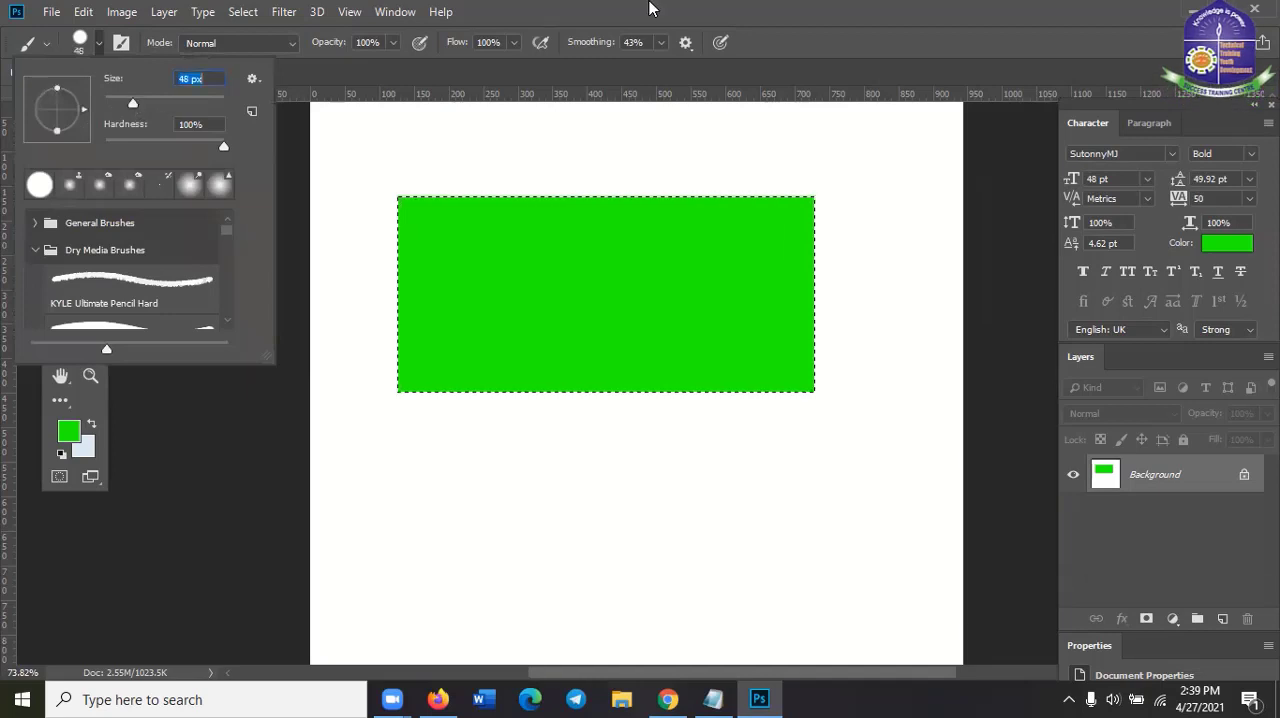
{"action": "key", "text": "Return"}
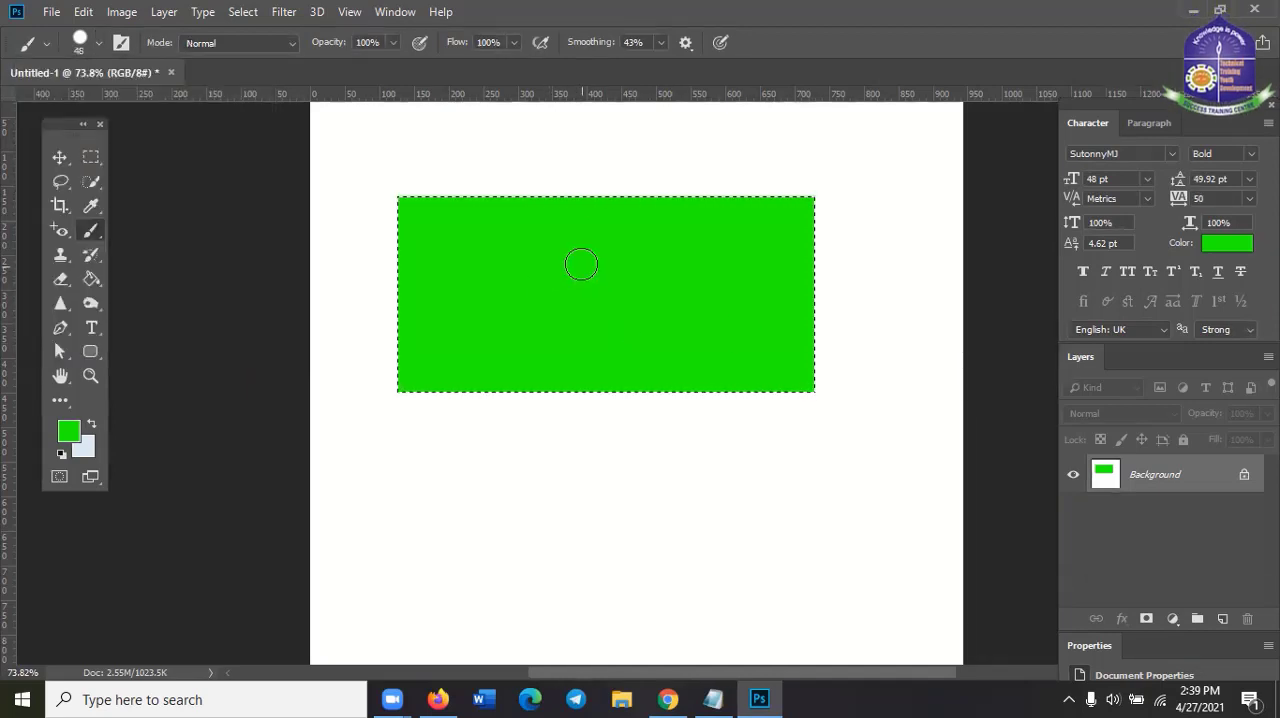
Set the brush size to 61 px from the canvas brush settings and deselect the green rectangle
{"action": "right_click", "coordinate": [580, 264]}
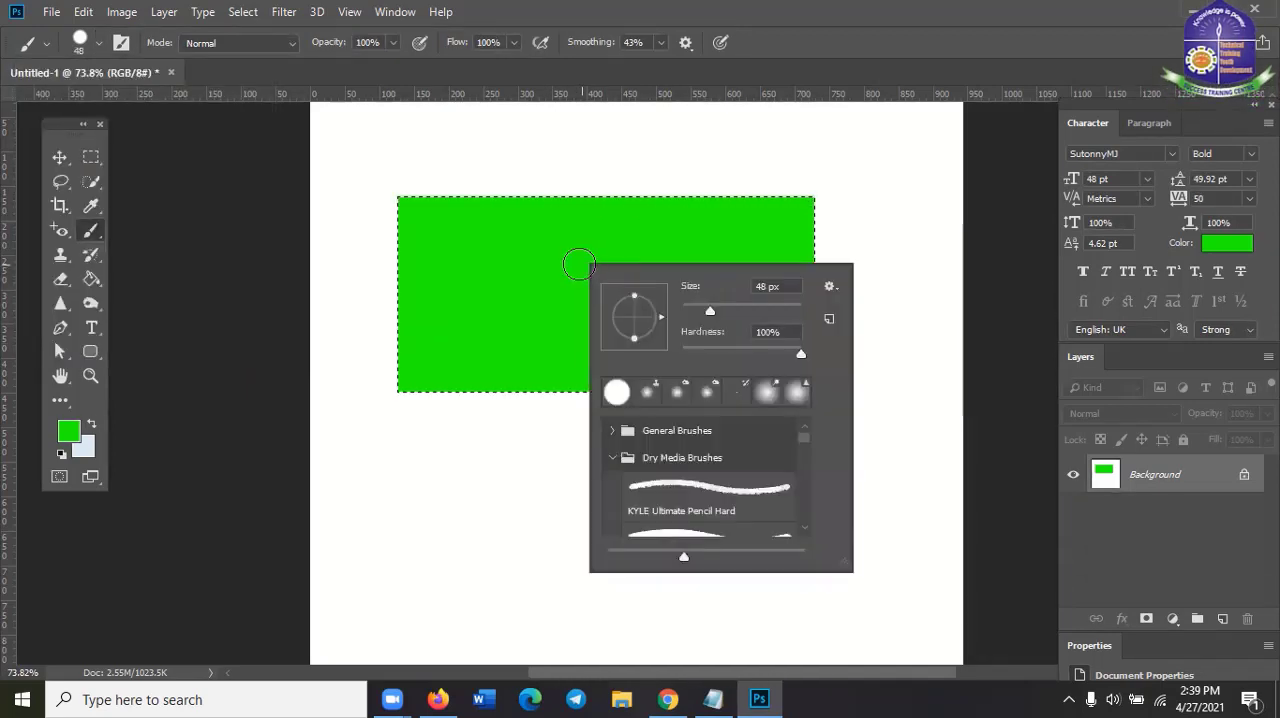
{"action": "left_click_drag", "start_coordinate": [713, 307], "coordinate": [714, 272]}
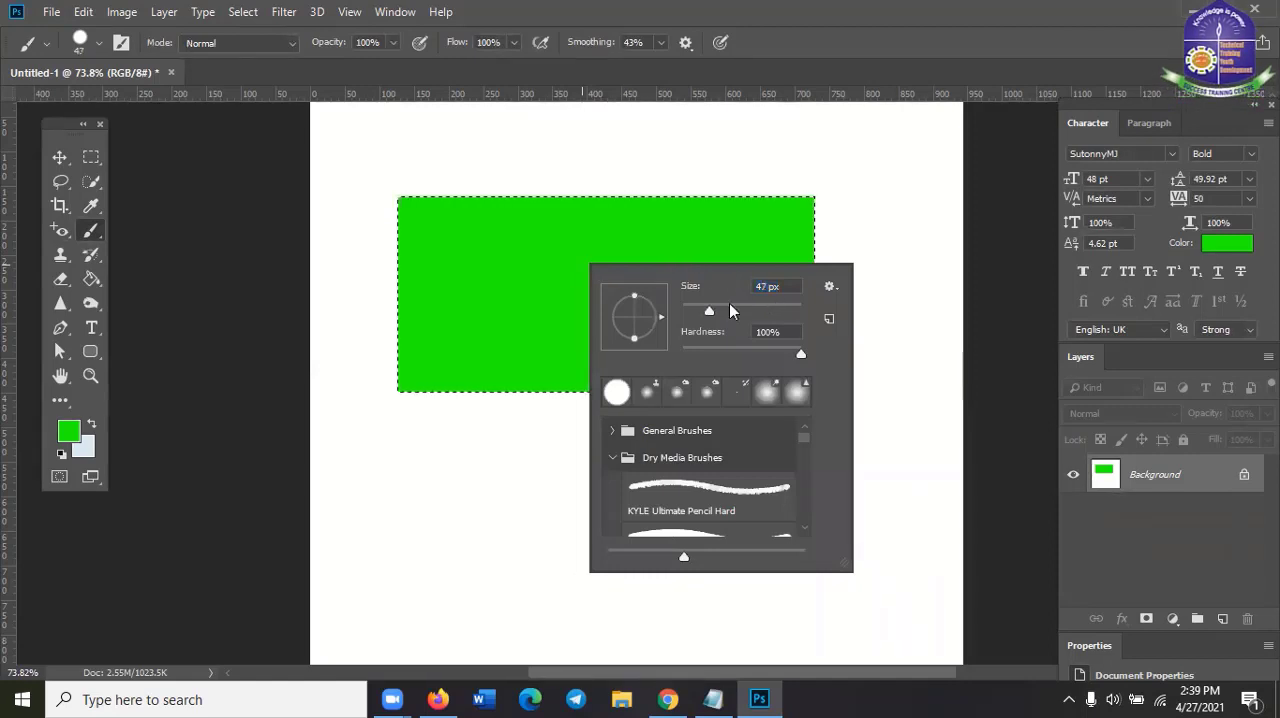
{"action": "left_click", "coordinate": [730, 304]}
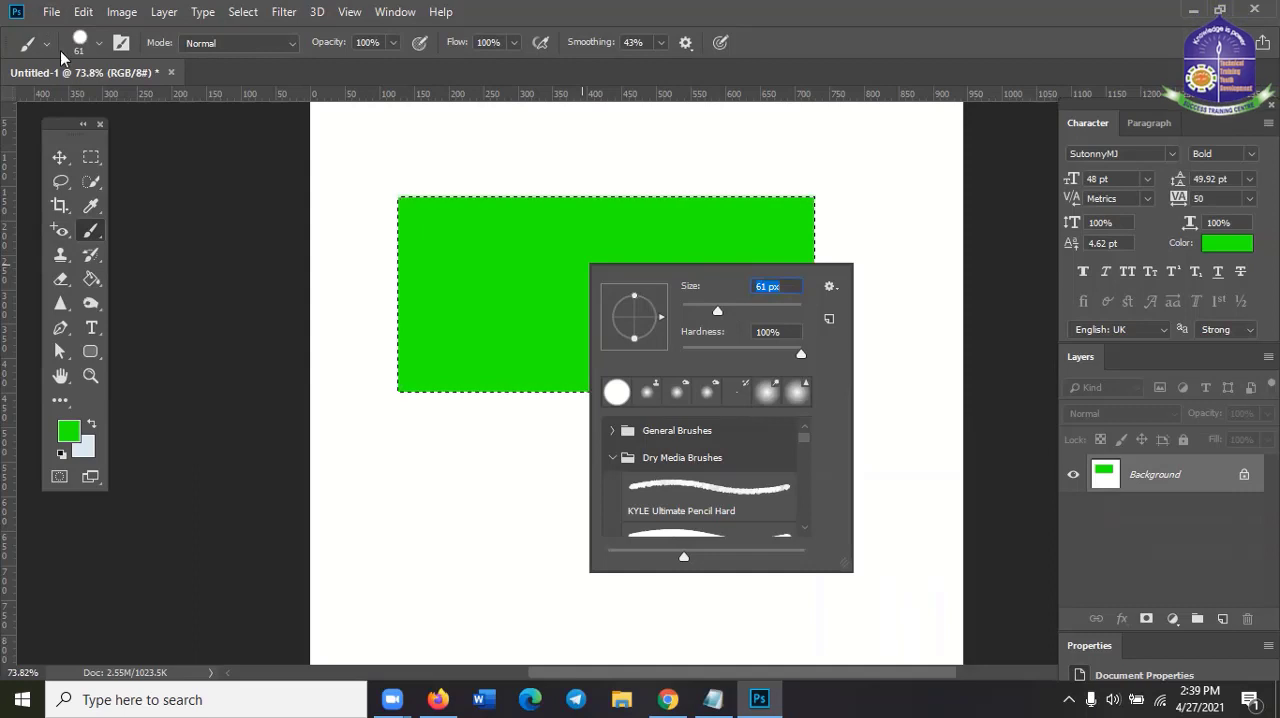
{"action": "left_click", "coordinate": [848, 12]}
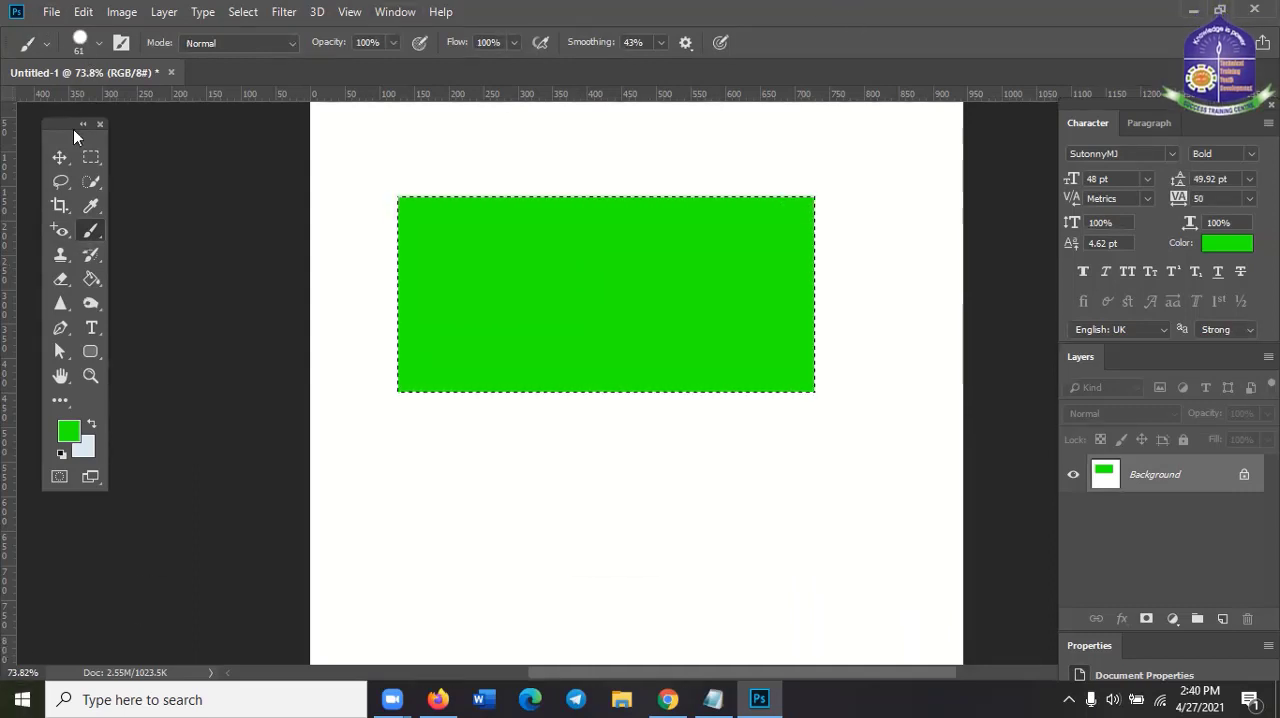
{"action": "key", "text": "ctrl+d"}
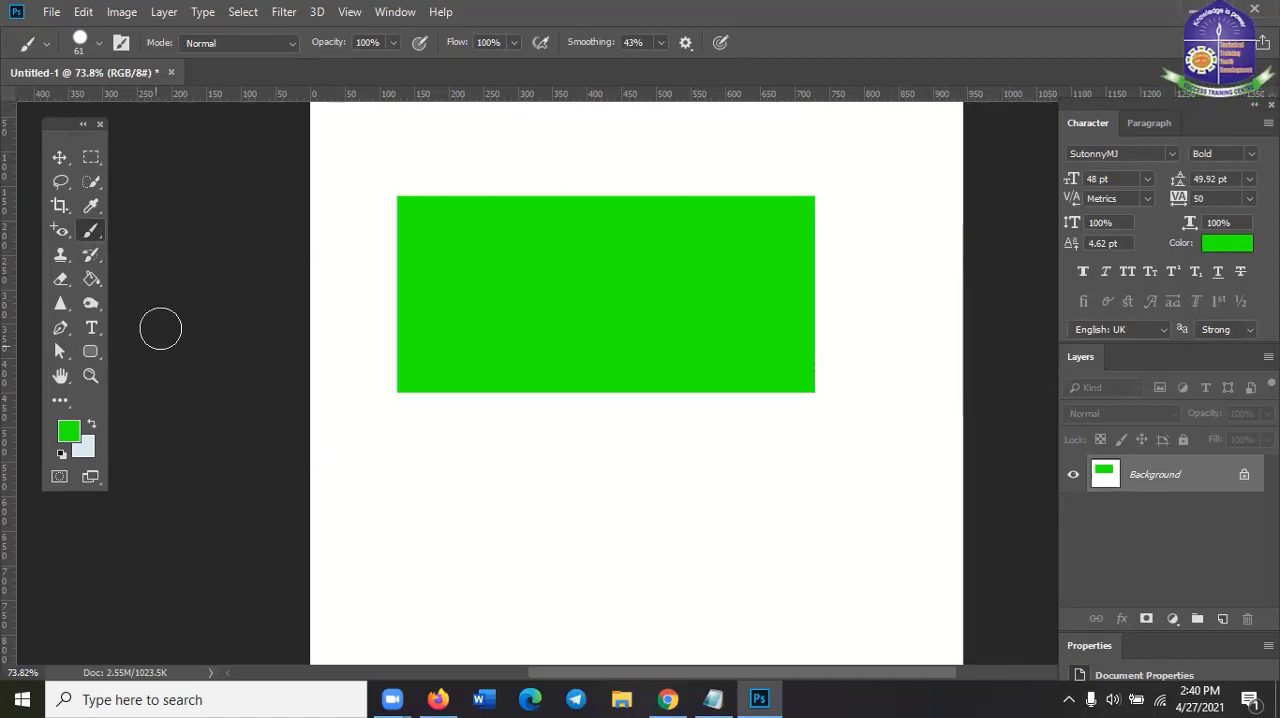
Select a circle about 165 px in diameter slightly left of the green rectangle's centre with the Elliptical Marquee Tool
{"action": "right_click", "coordinate": [89, 233]}
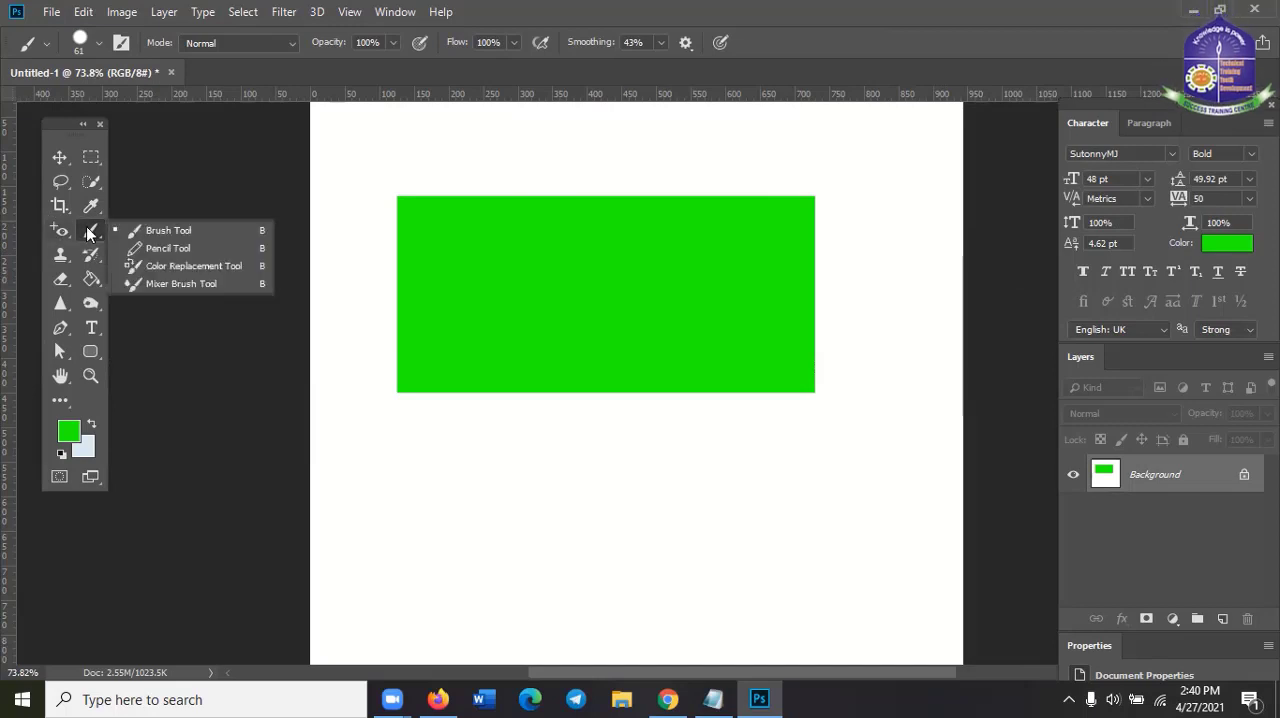
{"action": "left_click", "coordinate": [79, 155]}
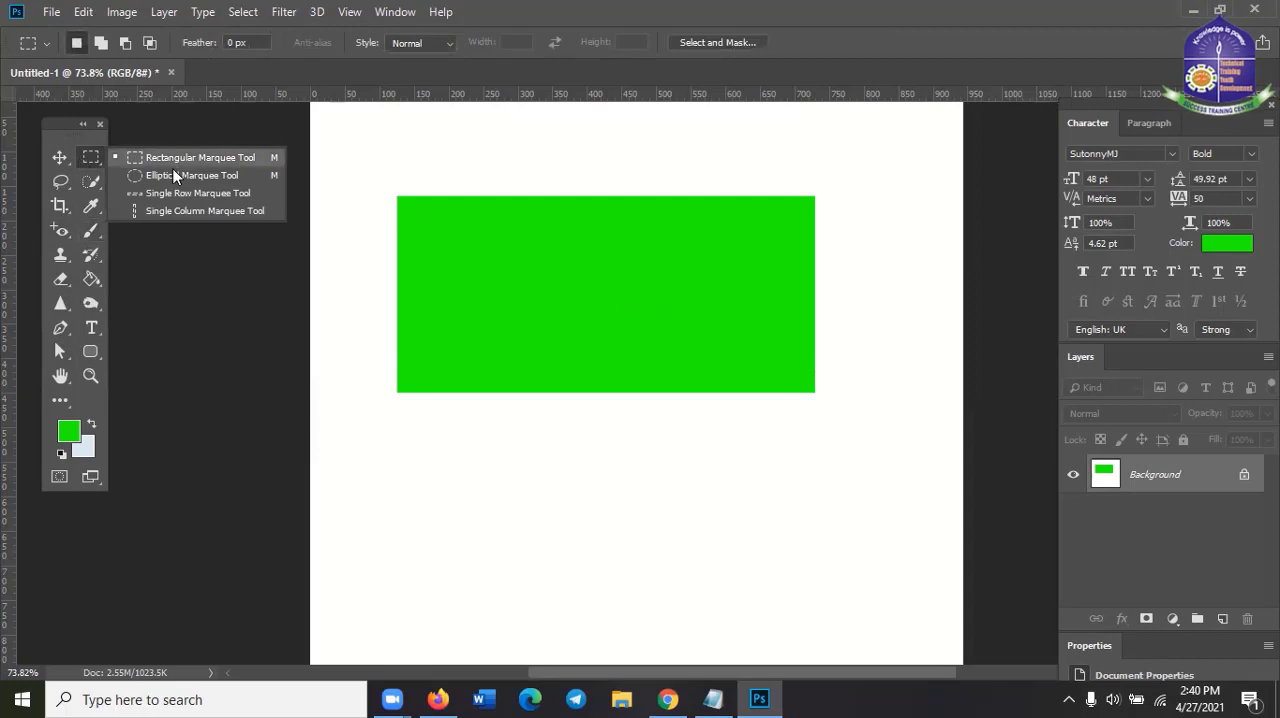
{"action": "left_click", "coordinate": [171, 175]}
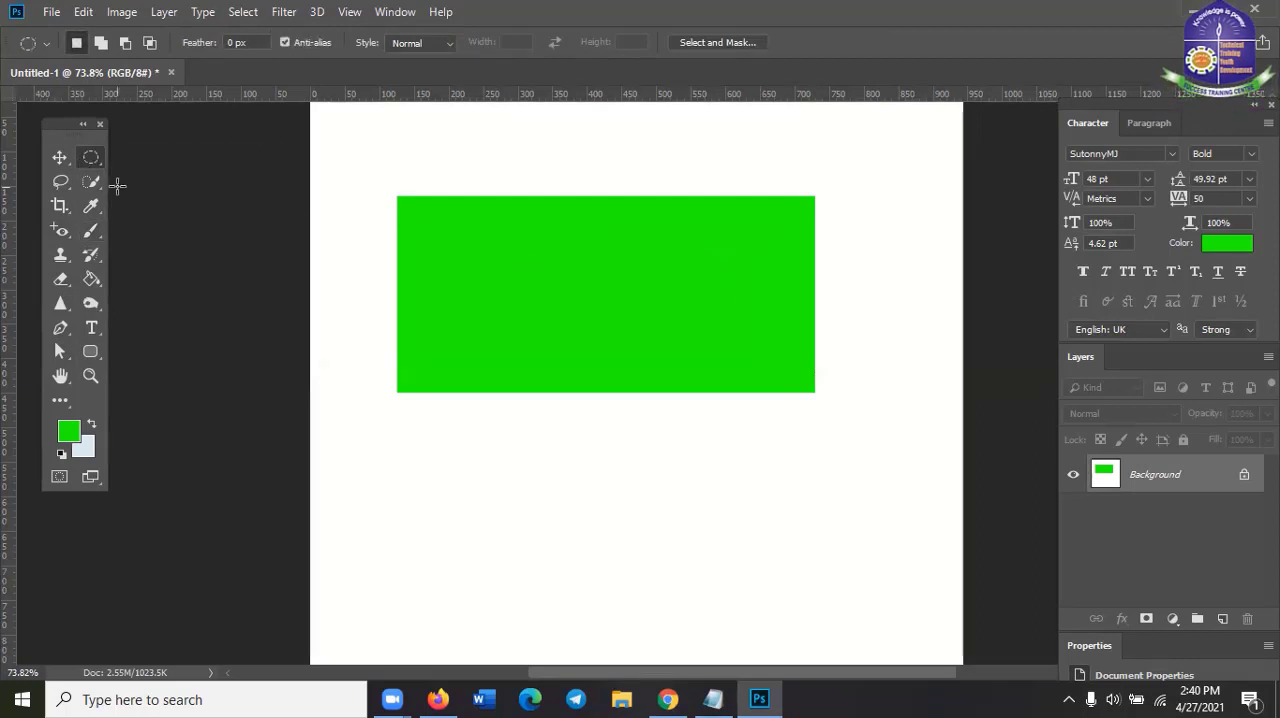
{"action": "right_click", "coordinate": [81, 155]}
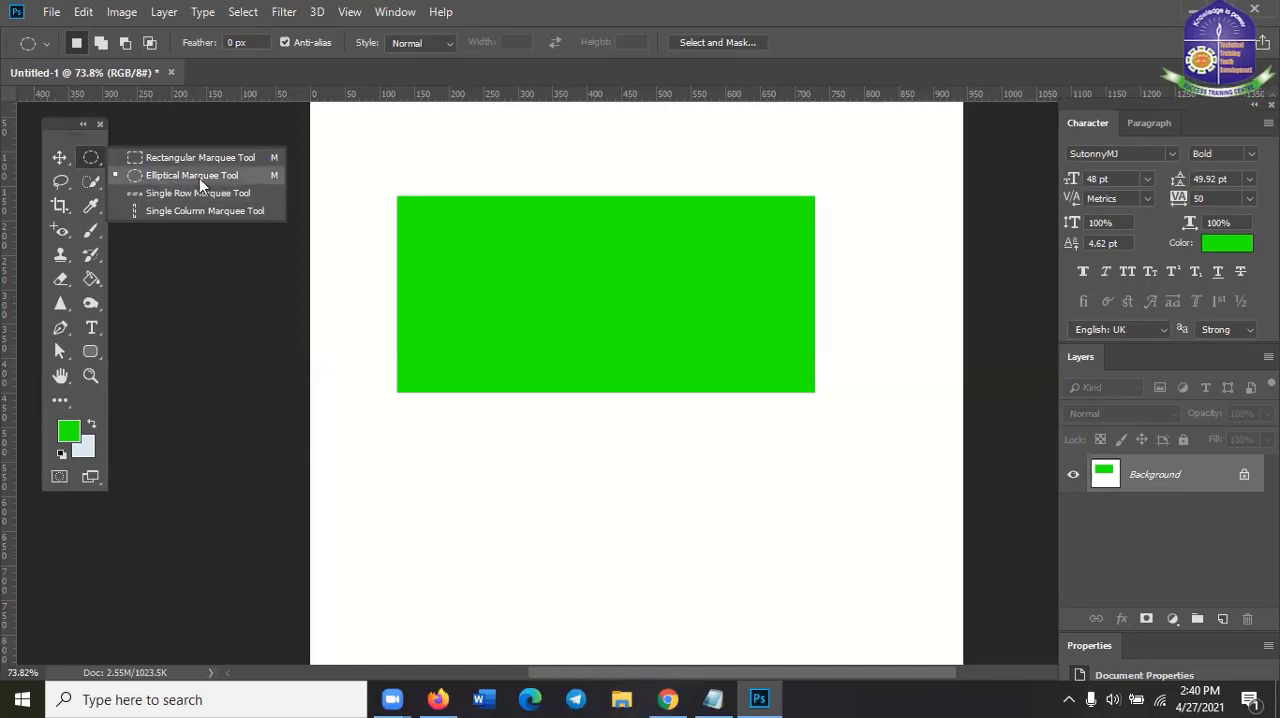
{"action": "left_click", "coordinate": [682, 5]}
{"action": "left_click_drag", "start_coordinate": [511, 242], "coordinate": [709, 356]}
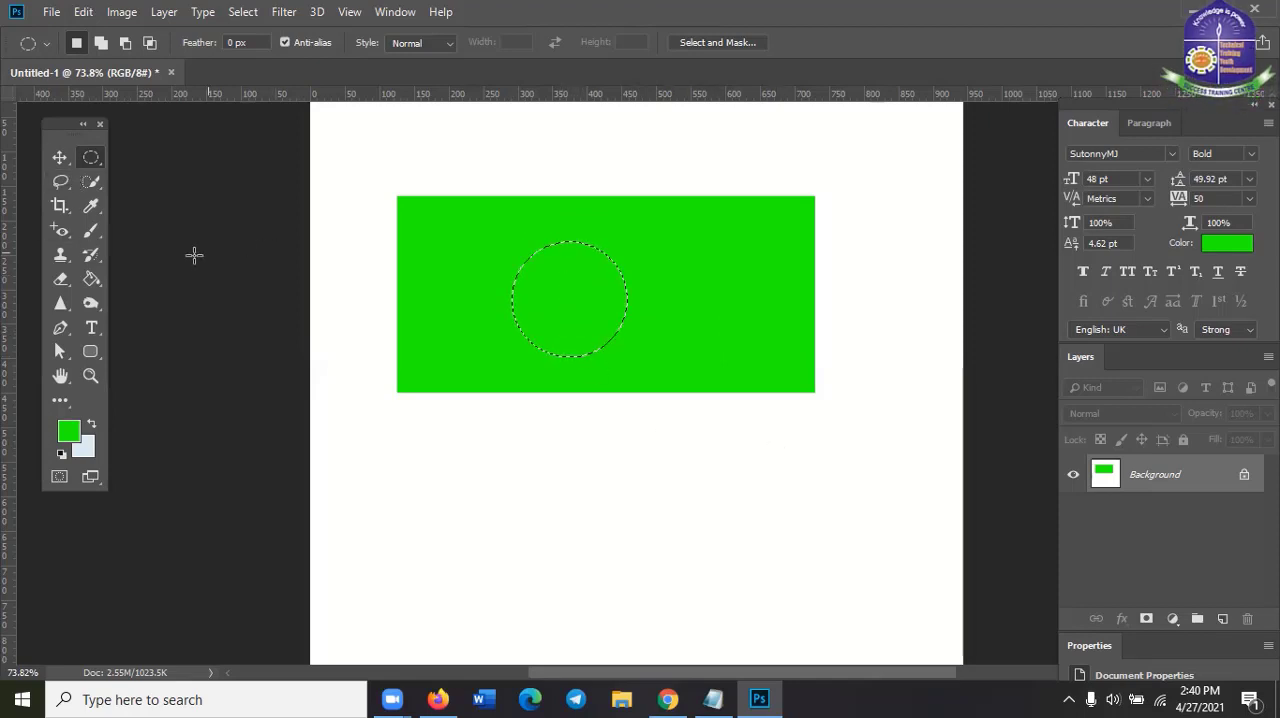
Paint the circular selection red (ff0006) with the Brush Tool and deselect it
{"action": "left_click", "coordinate": [90, 351]}
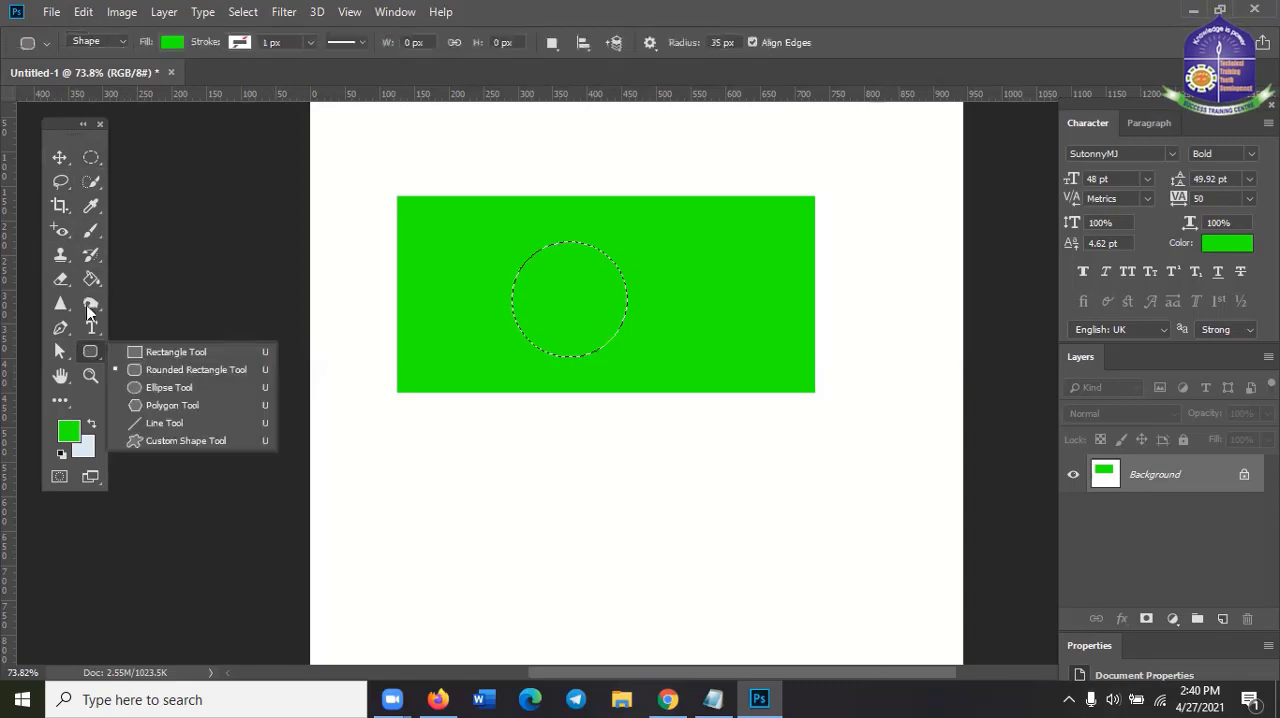
{"action": "left_click", "coordinate": [90, 229]}
{"action": "left_click", "coordinate": [67, 437]}
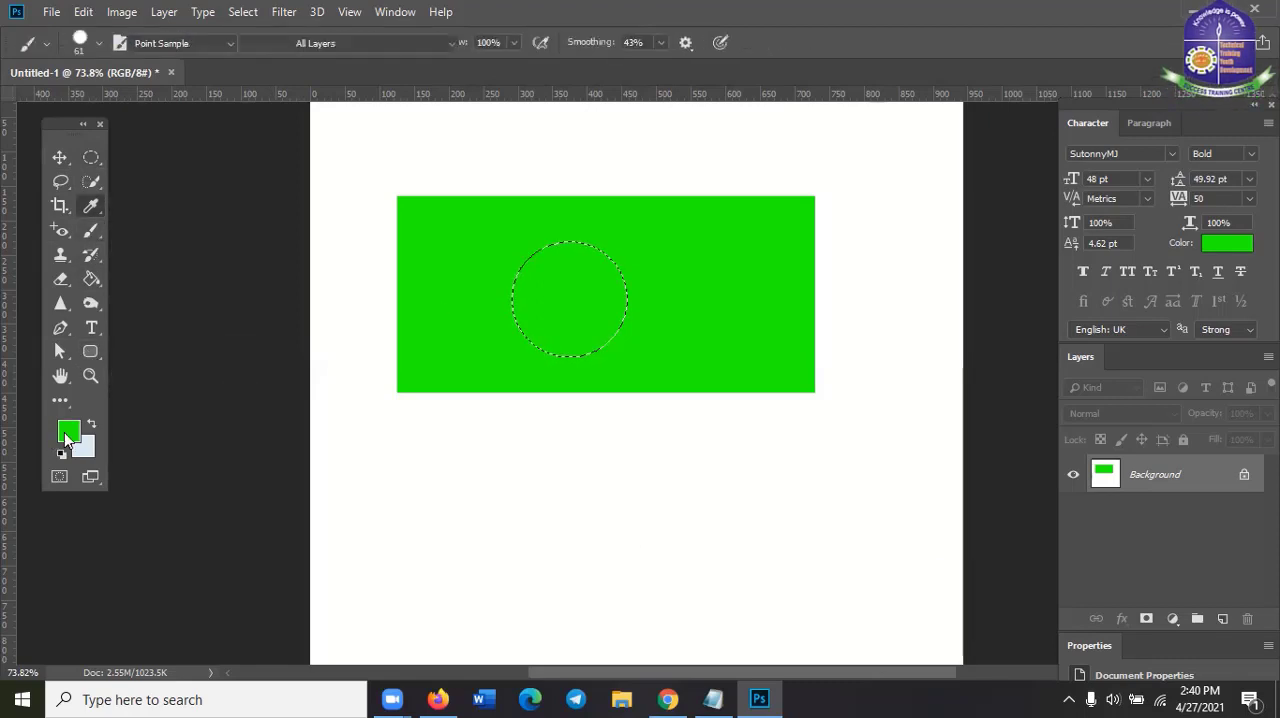
{"action": "left_click", "coordinate": [900, 234]}
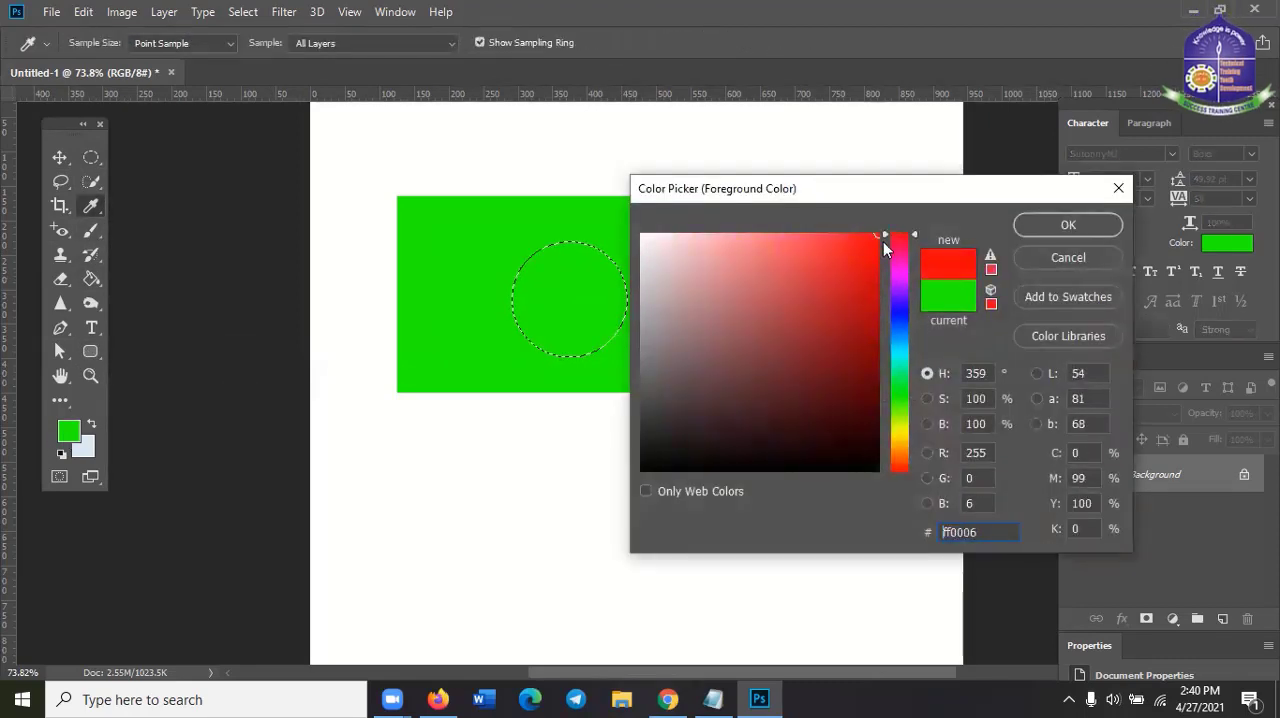
{"action": "left_click", "coordinate": [1102, 226]}
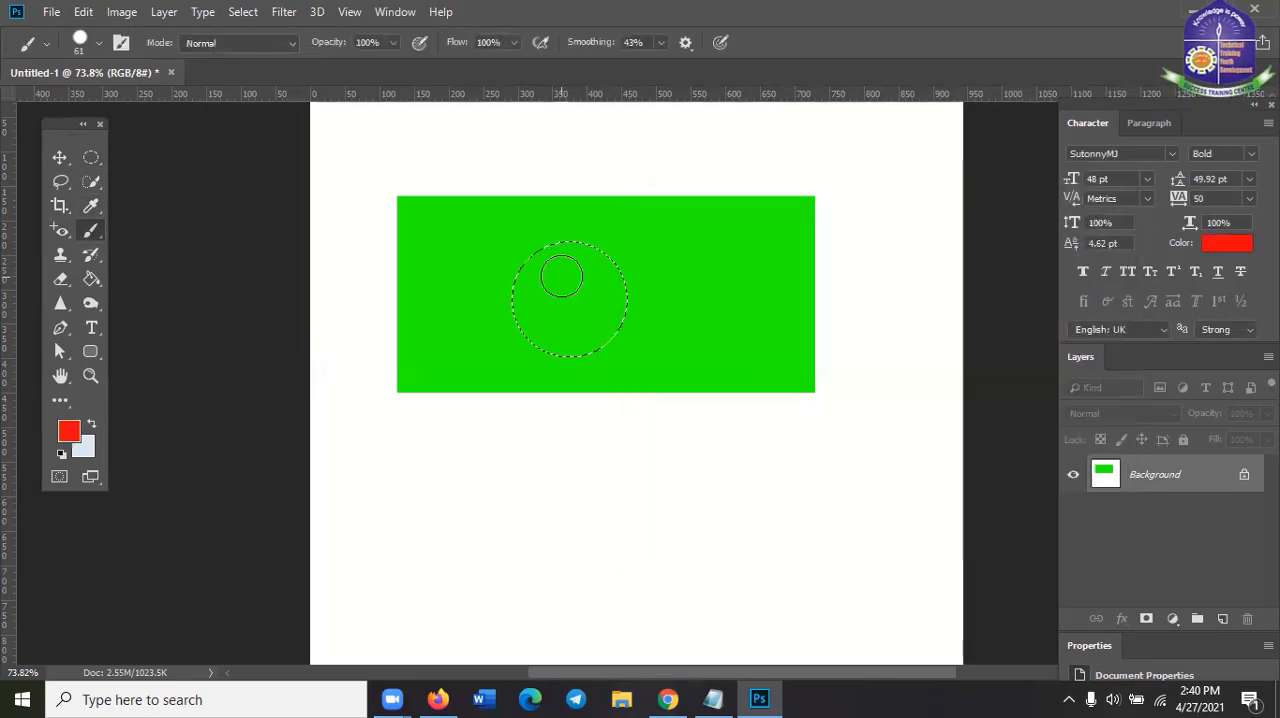
{"action": "mouse_move", "coordinate": [561, 277]}
{"action": "left_mouse_down"}
{"action": "mouse_move", "coordinate": [592, 234]}
{"action": "mouse_move", "coordinate": [607, 362]}
{"action": "mouse_move", "coordinate": [614, 188]}
{"action": "left_mouse_up"}
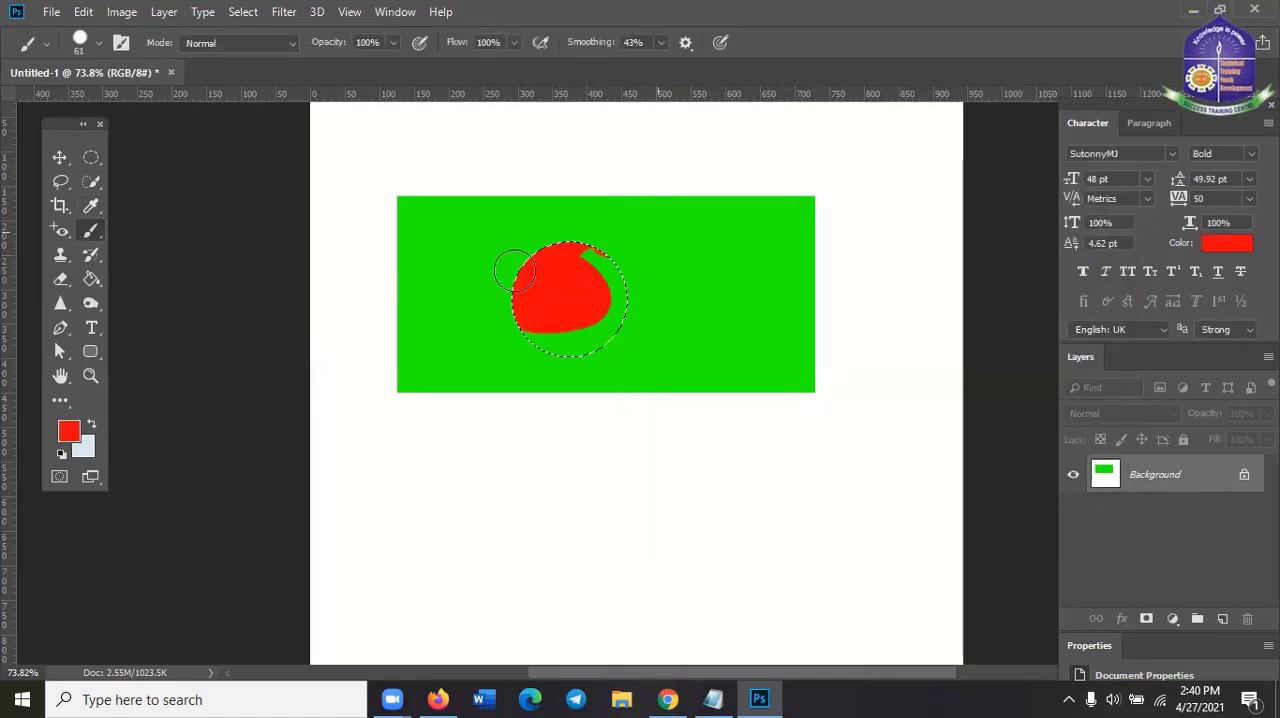
{"action": "mouse_move", "coordinate": [514, 271]}
{"action": "left_mouse_down"}
{"action": "mouse_move", "coordinate": [660, 308]}
{"action": "mouse_move", "coordinate": [588, 250]}
{"action": "mouse_move", "coordinate": [621, 332]}
{"action": "mouse_move", "coordinate": [610, 388]}
{"action": "mouse_move", "coordinate": [591, 345]}
{"action": "mouse_move", "coordinate": [666, 306]}
{"action": "mouse_move", "coordinate": [530, 345]}
{"action": "left_mouse_up"}
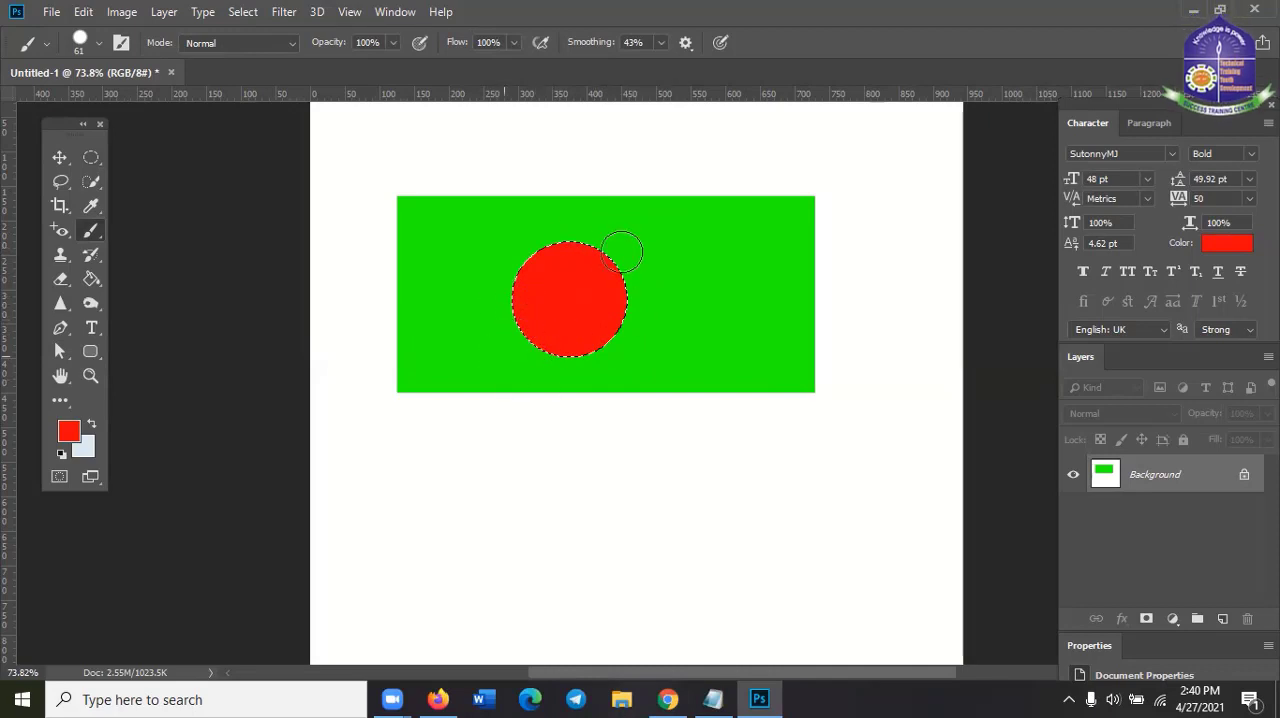
{"action": "key", "text": "ctrl+d"}
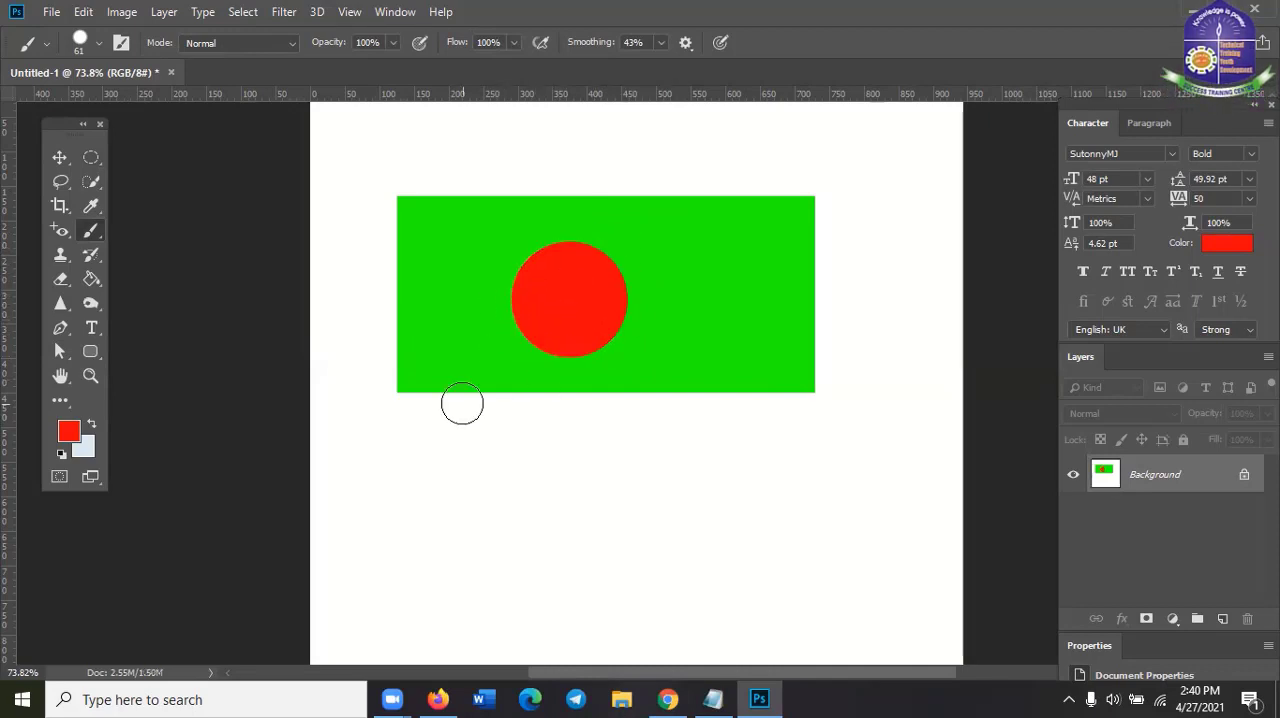
Undo the painting of the red circle and the green rectangle, and clear the remaining rectangular selection
{"action": "left_click", "coordinate": [88, 157]}
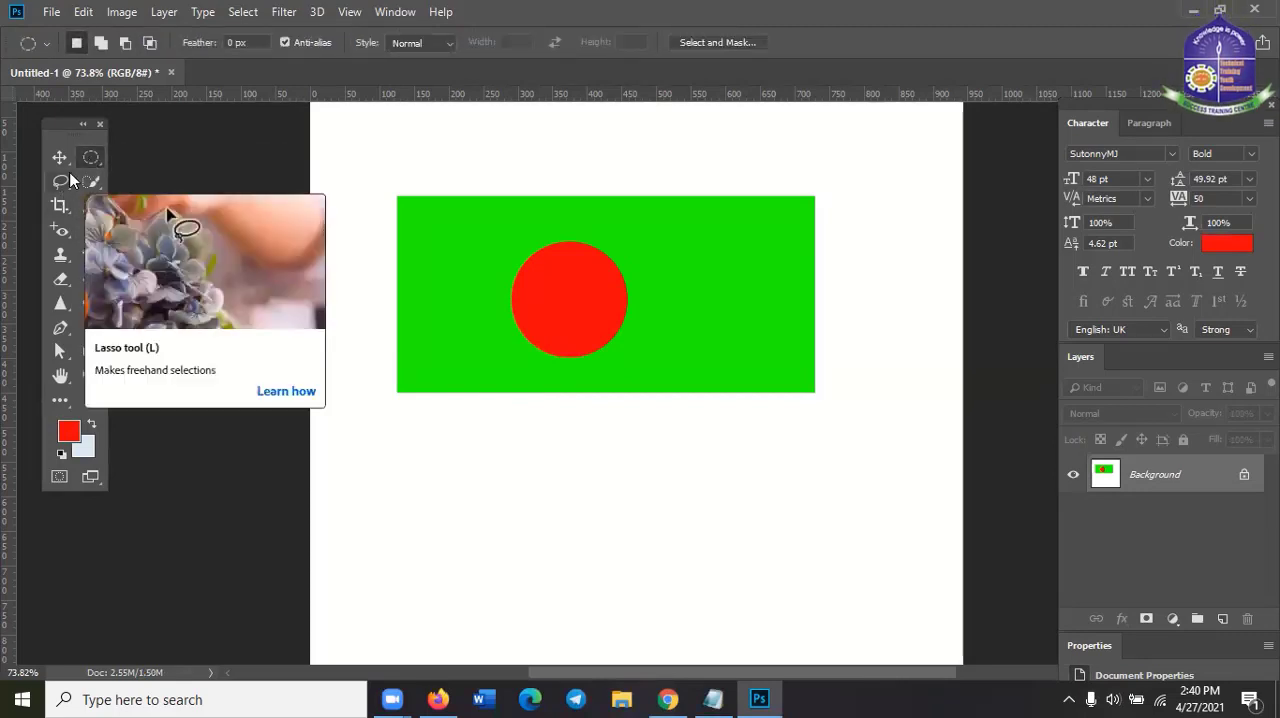
{"action": "left_click", "coordinate": [60, 157]}
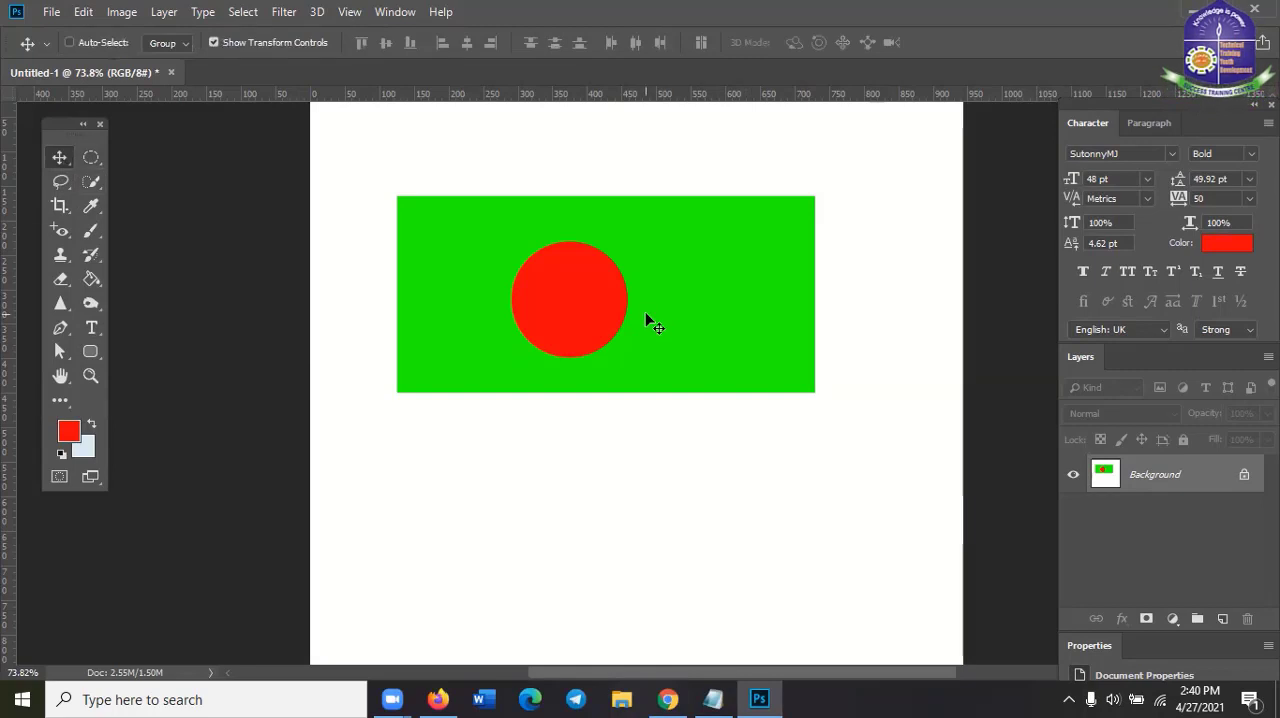
{"action": "key", "text": "ctrl+z"}
{"action": "key", "text": "ctrl+z"}
{"action": "key", "text": "ctrl+z"}
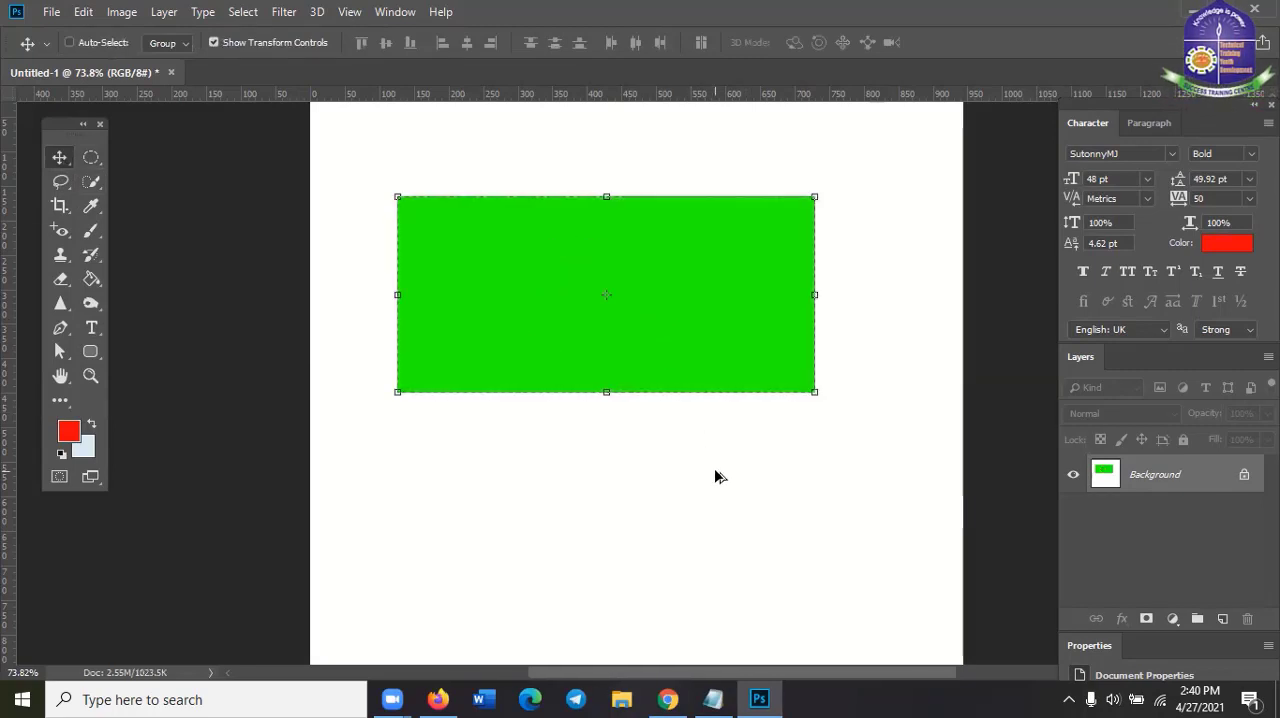
{"action": "key", "text": "ctrl+z"}
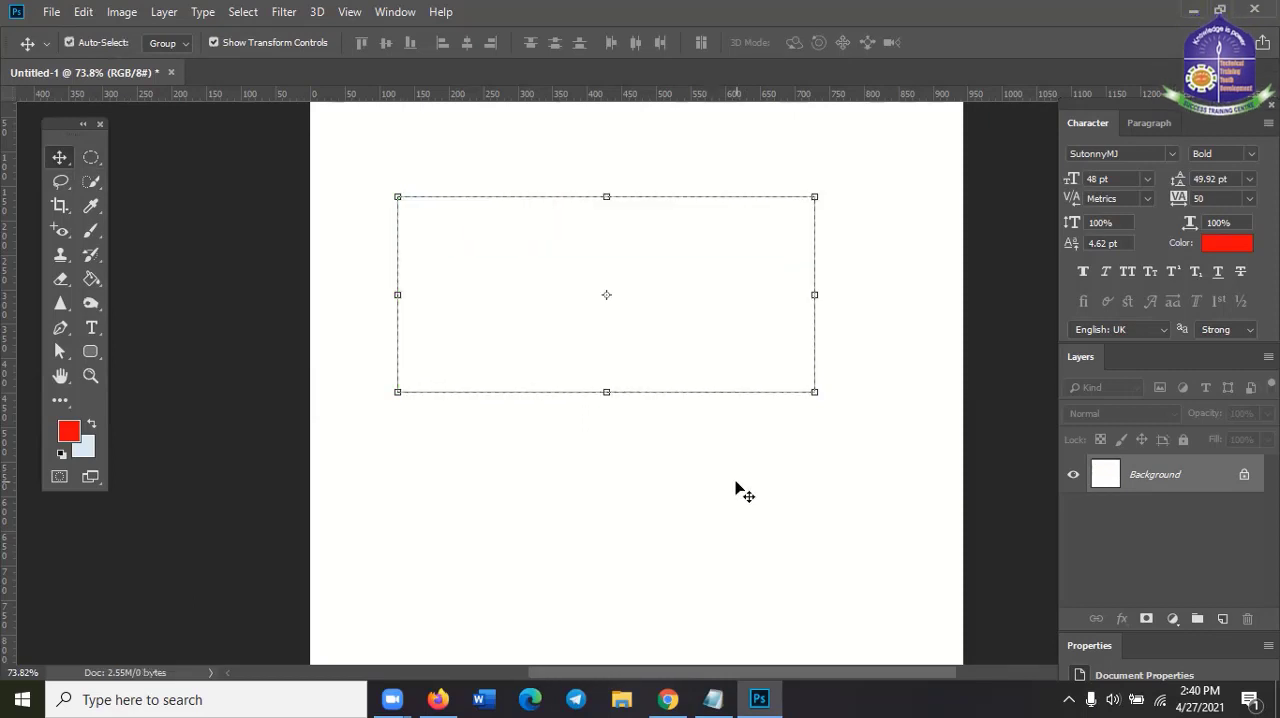
{"action": "key", "text": "shift+F5"}
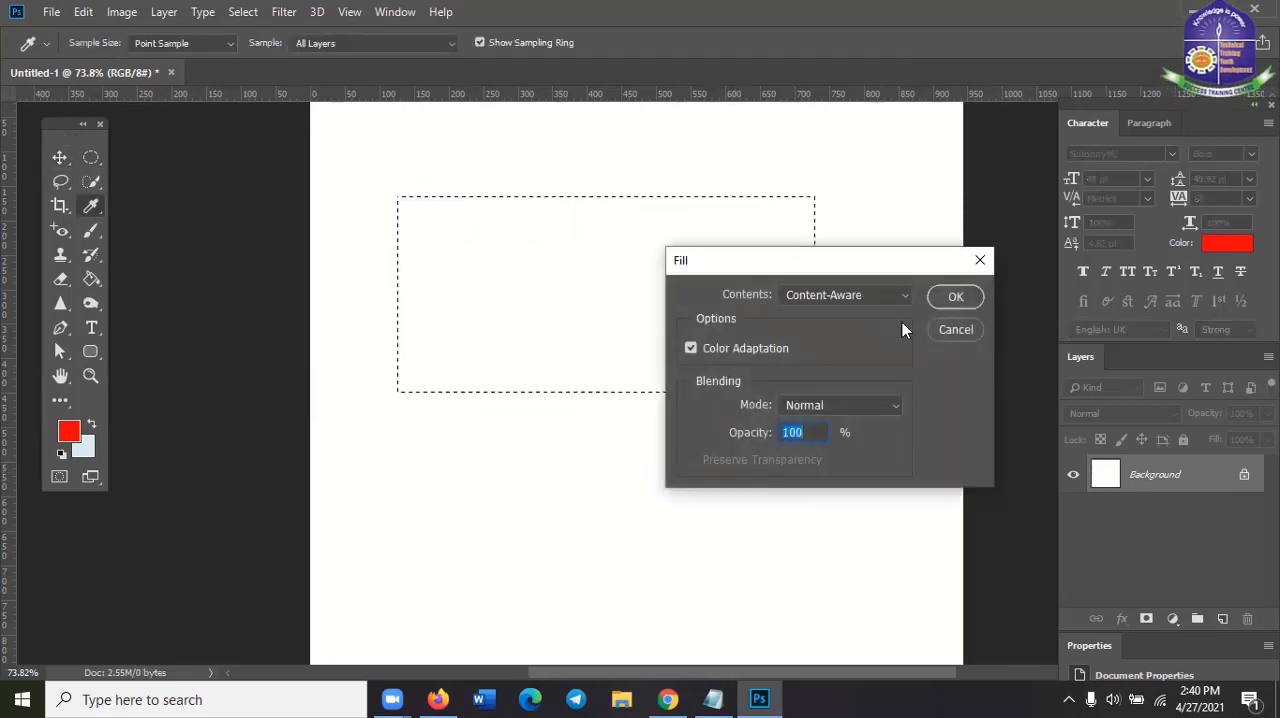
{"action": "left_click", "coordinate": [945, 330]}
{"action": "key", "text": "ctrl+d"}
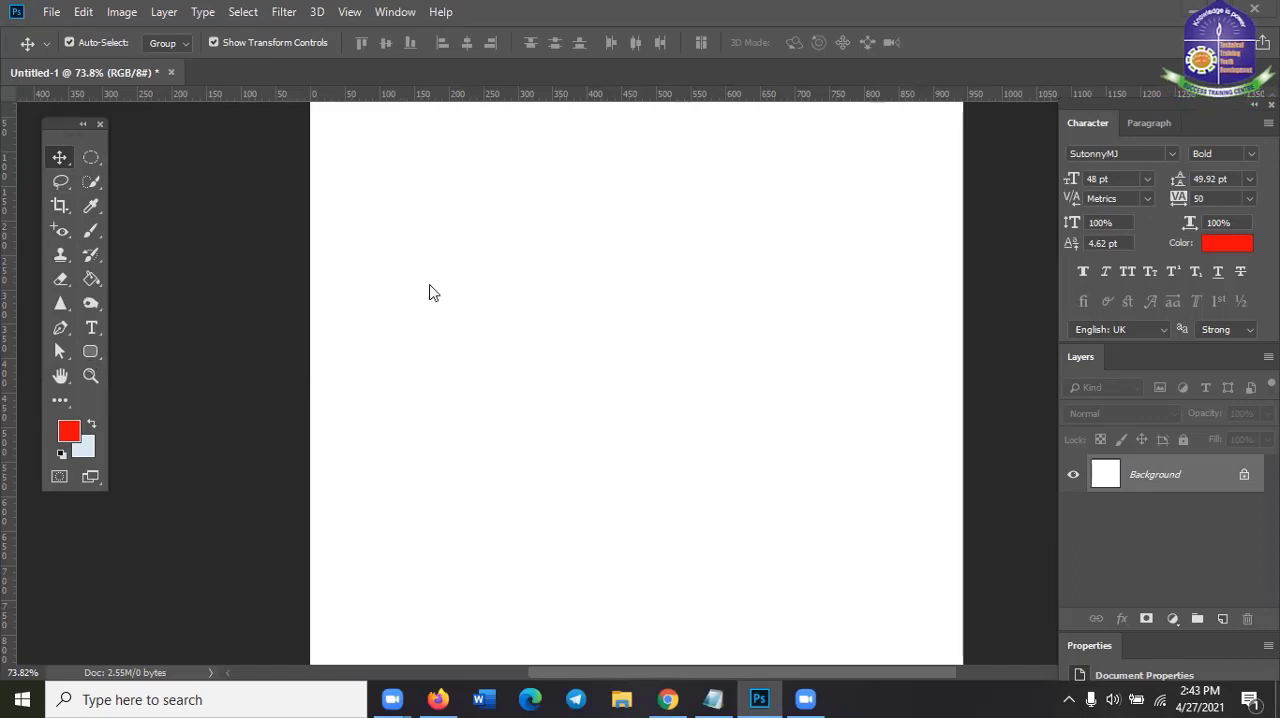
Activate the Clone Stamp Tool
{"action": "left_click", "coordinate": [90, 232]}
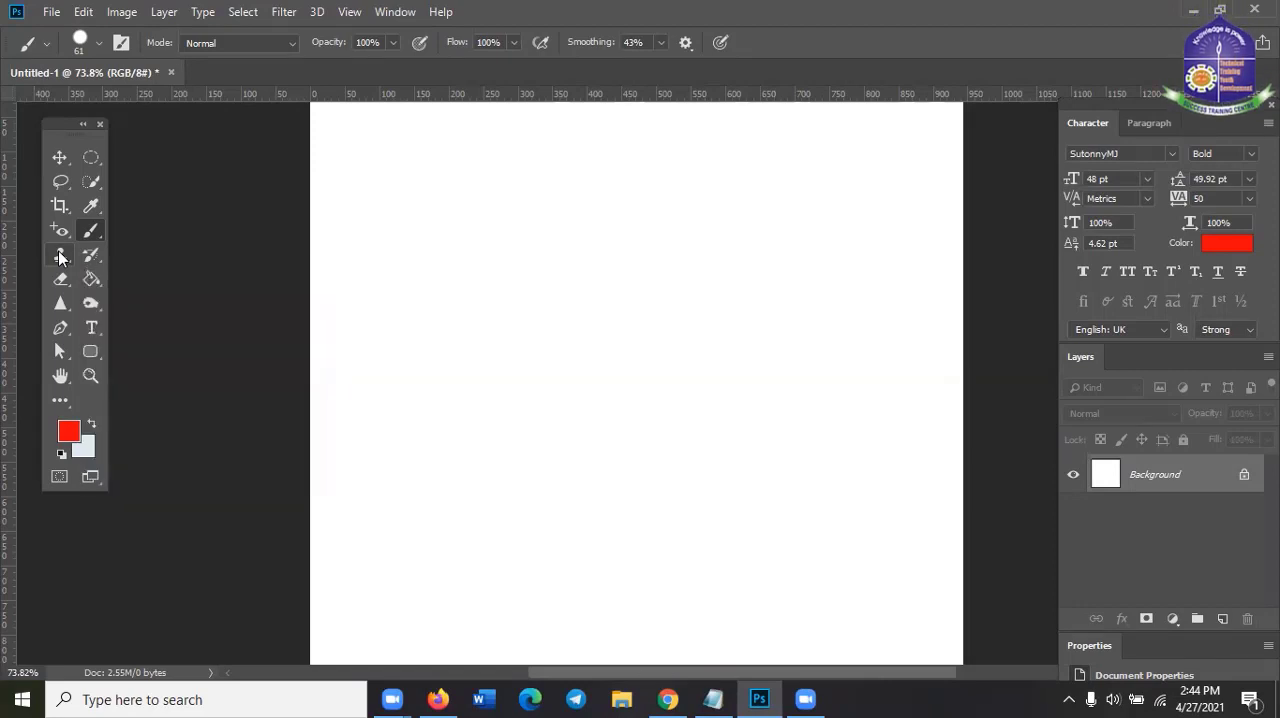
{"action": "left_click", "coordinate": [60, 256]}
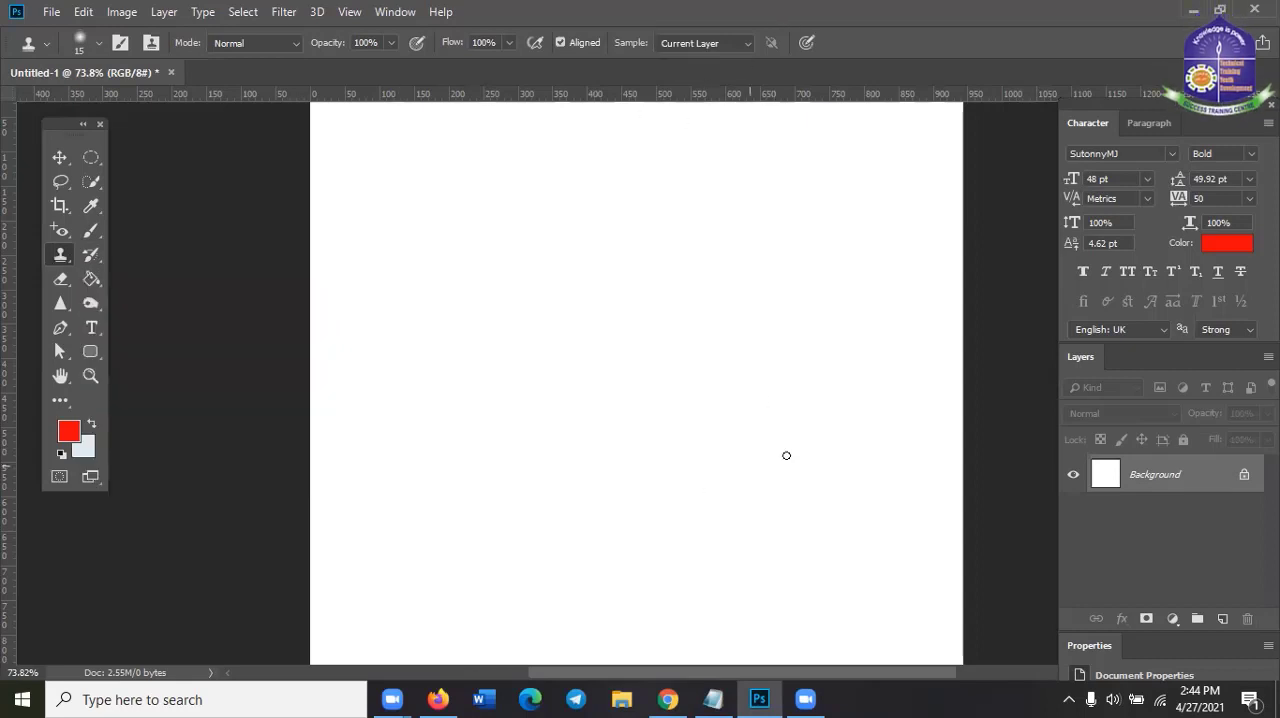
{"action": "mouse_move", "coordinate": [728, 695]}
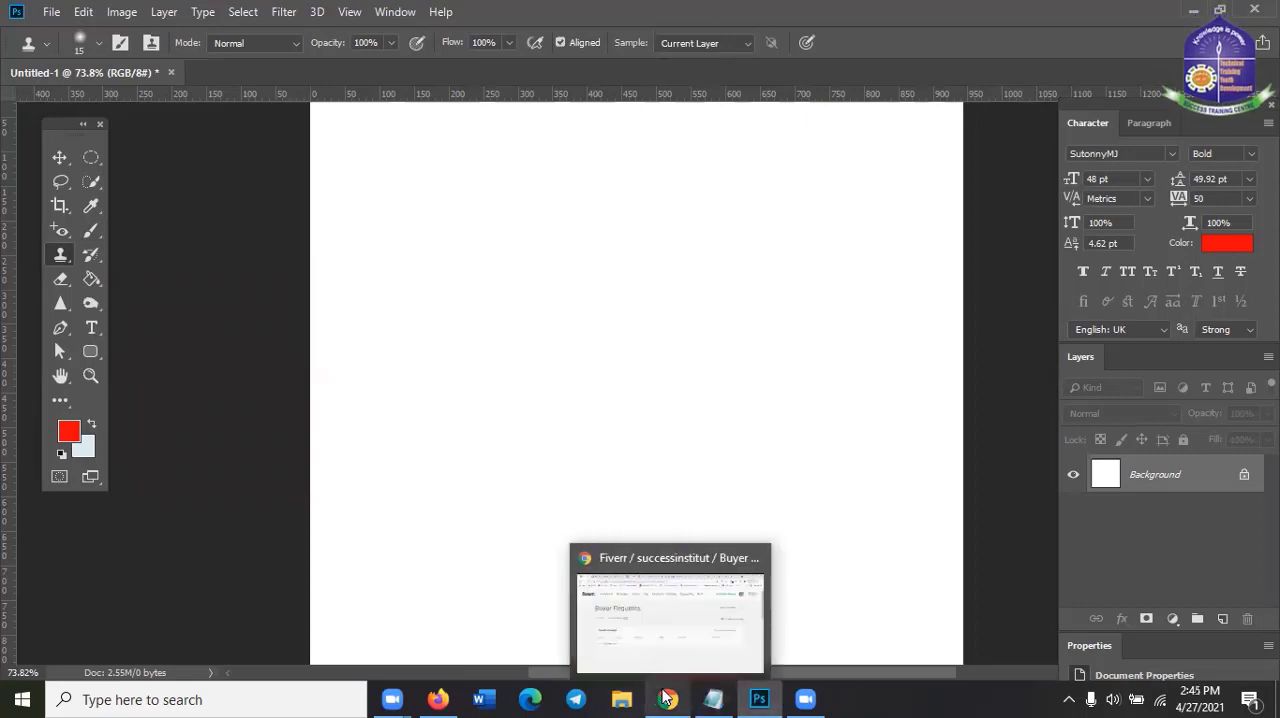
Switch to Firefox and search Google Images for "flower bokeh photography"
{"action": "left_click", "coordinate": [440, 698]}
{"action": "left_click", "coordinate": [440, 698]}
{"action": "left_click", "coordinate": [440, 698]}
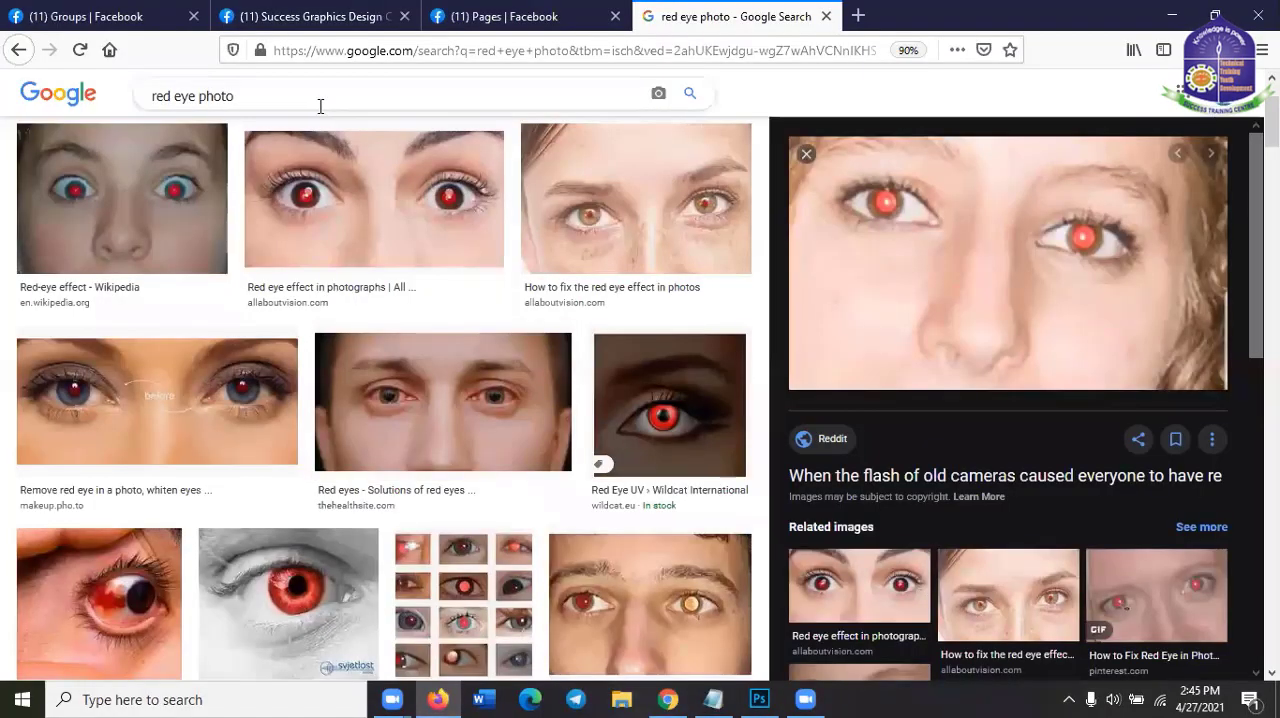
{"action": "double_click", "coordinate": [320, 105]}
{"action": "left_click", "coordinate": [320, 105]}
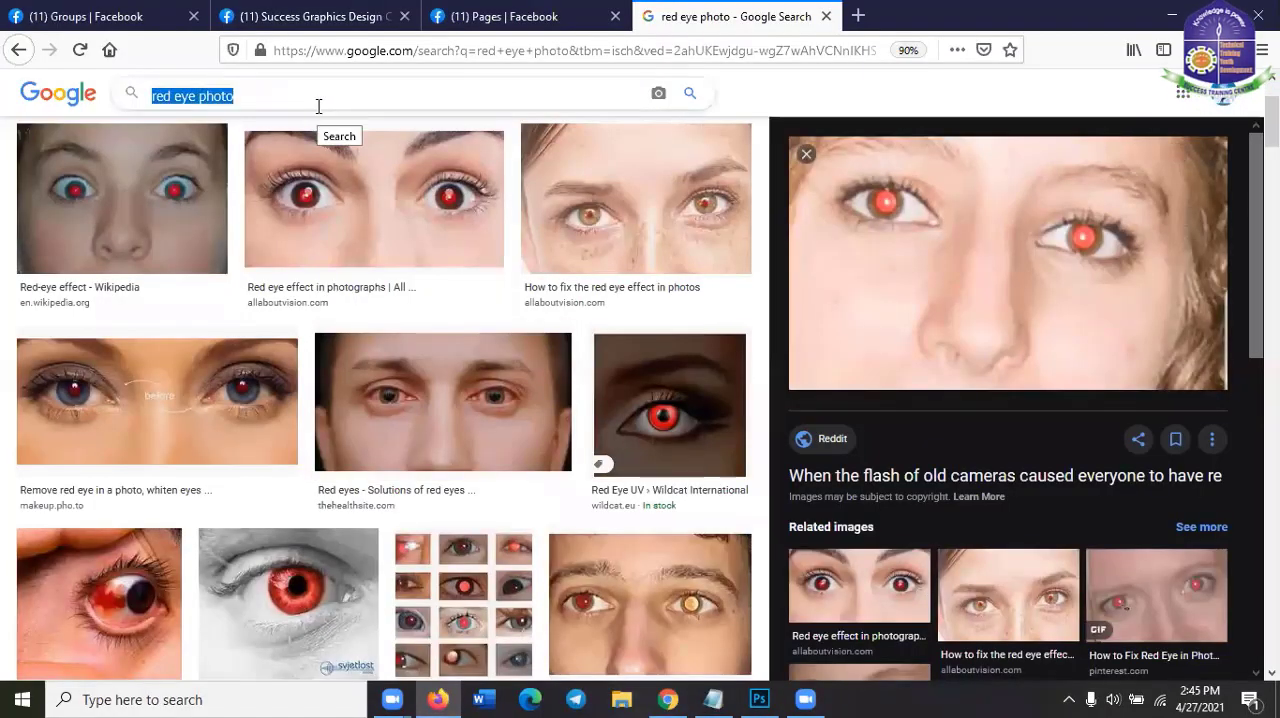
{"action": "type", "text": "flo"}
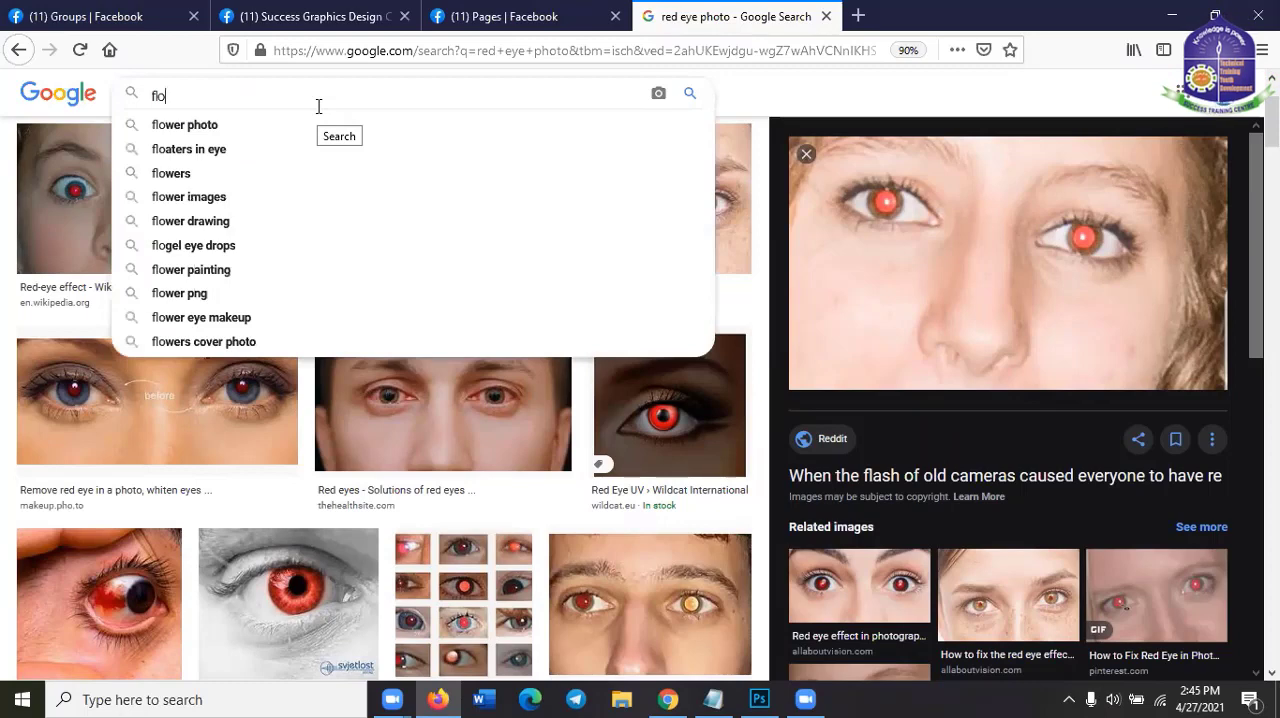
{"action": "key", "text": "Down"}
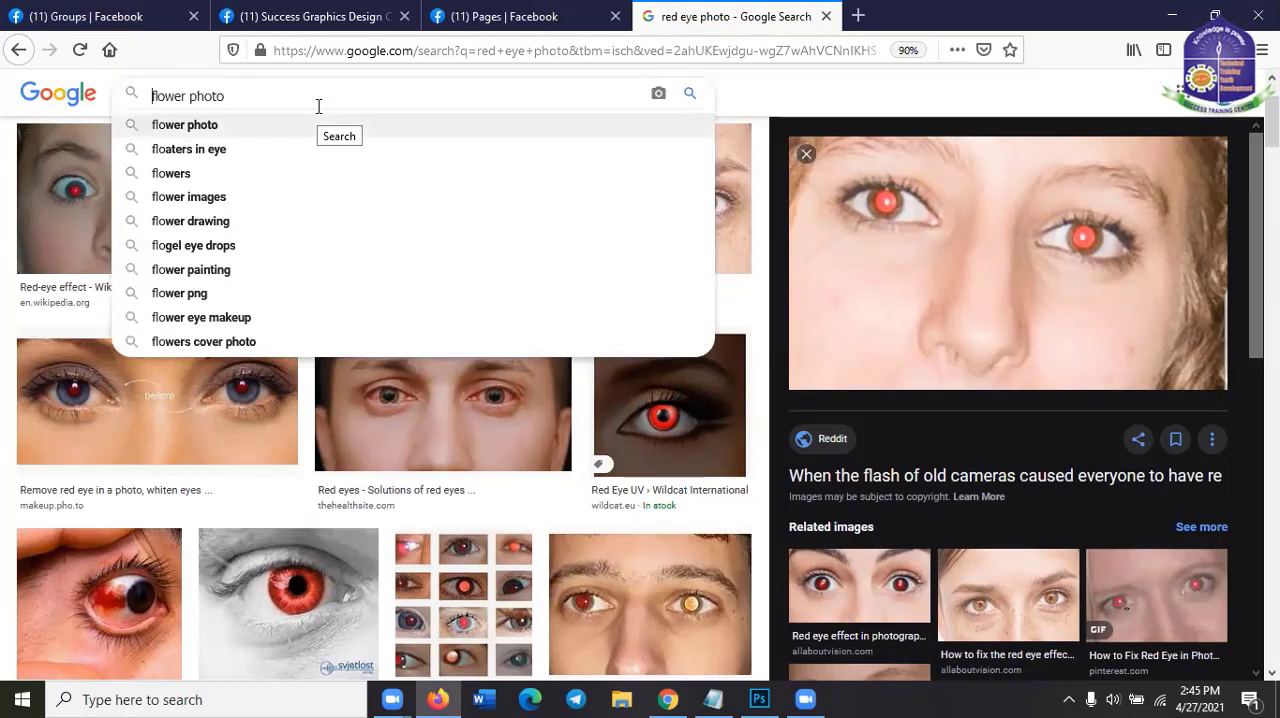
{"action": "type", "text": "bokeh"}
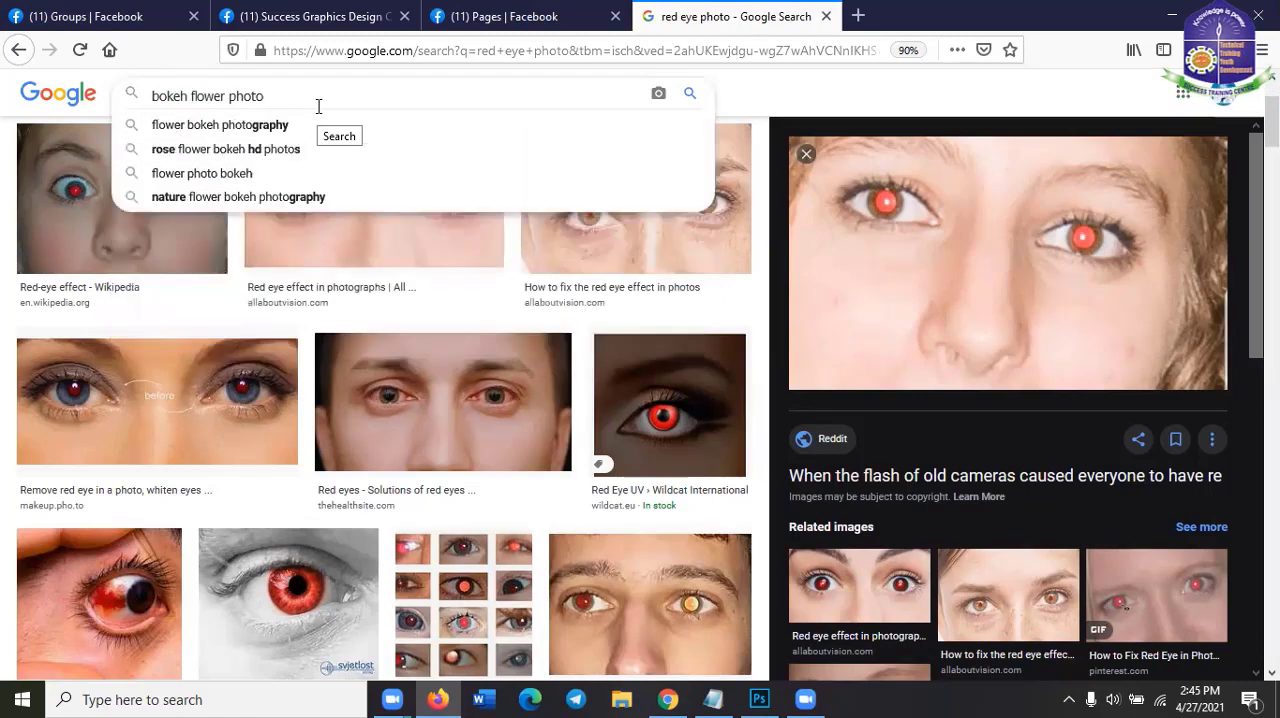
{"action": "key", "text": "Down"}
{"action": "key", "text": "Return"}
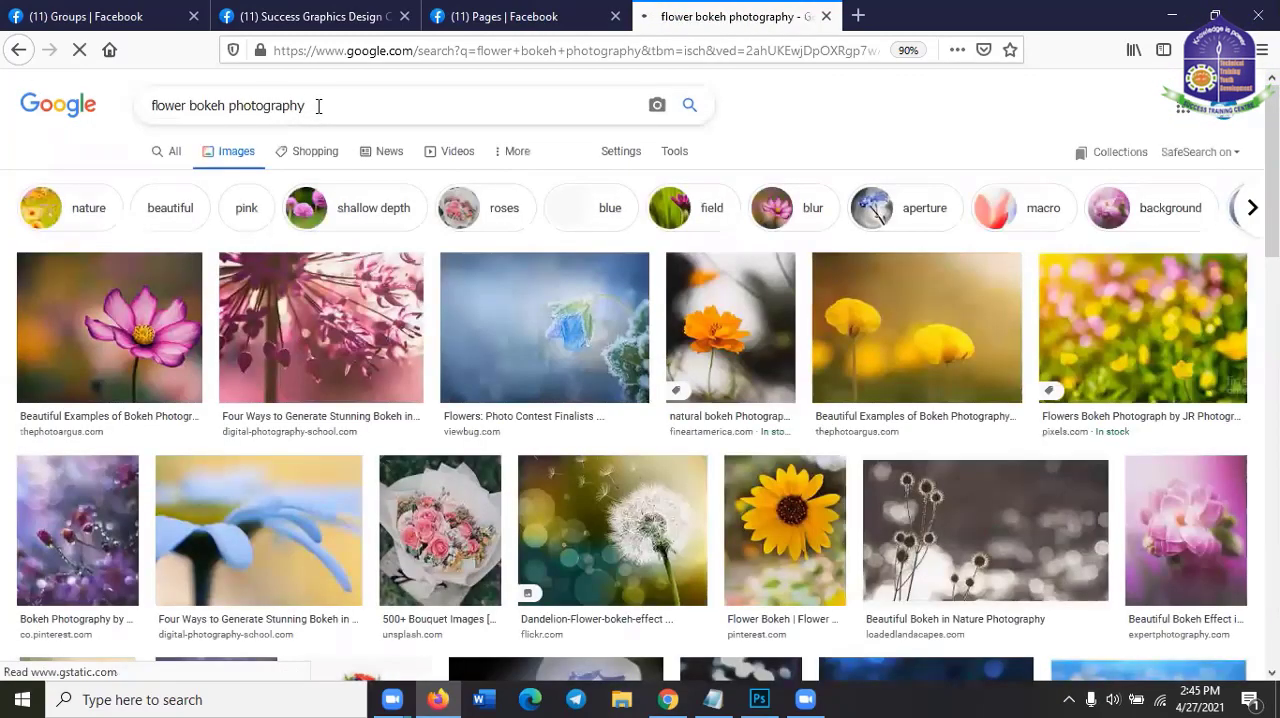
Replace the image search query with "bokeh flower" and run the search
{"action": "left_click", "coordinate": [193, 108]}
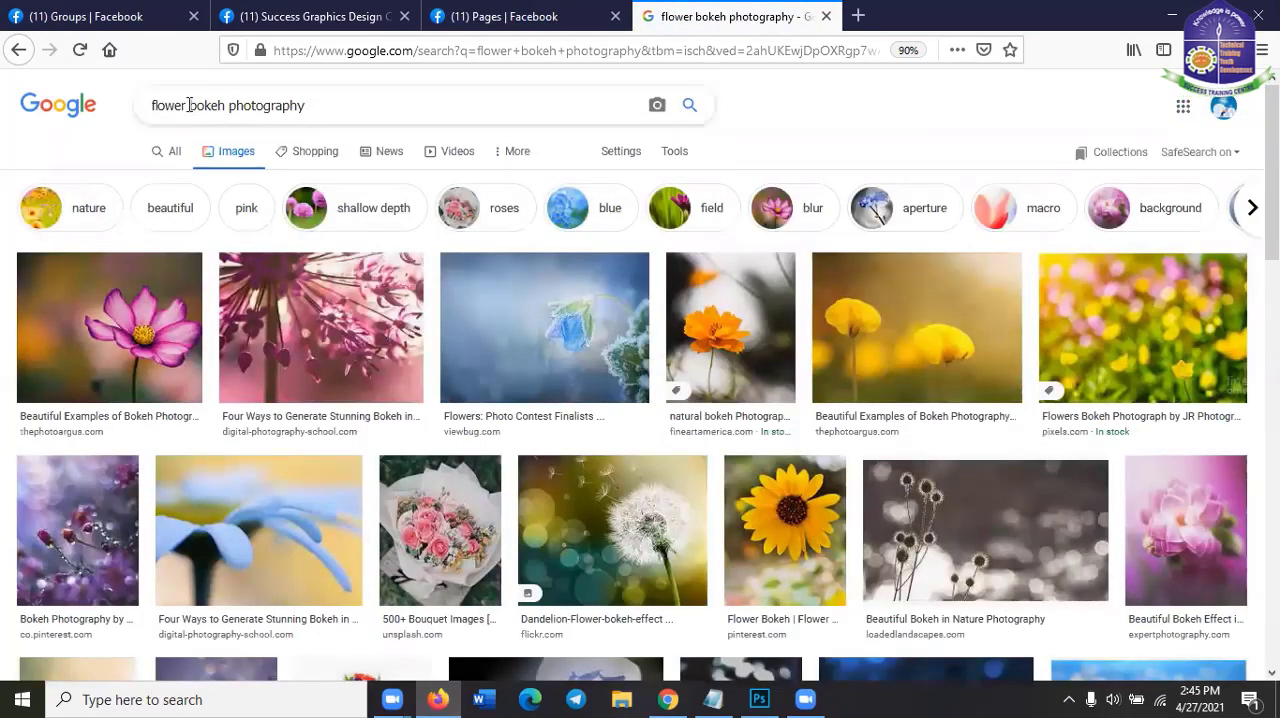
{"action": "left_click_drag", "start_coordinate": [187, 108], "coordinate": [68, 112]}
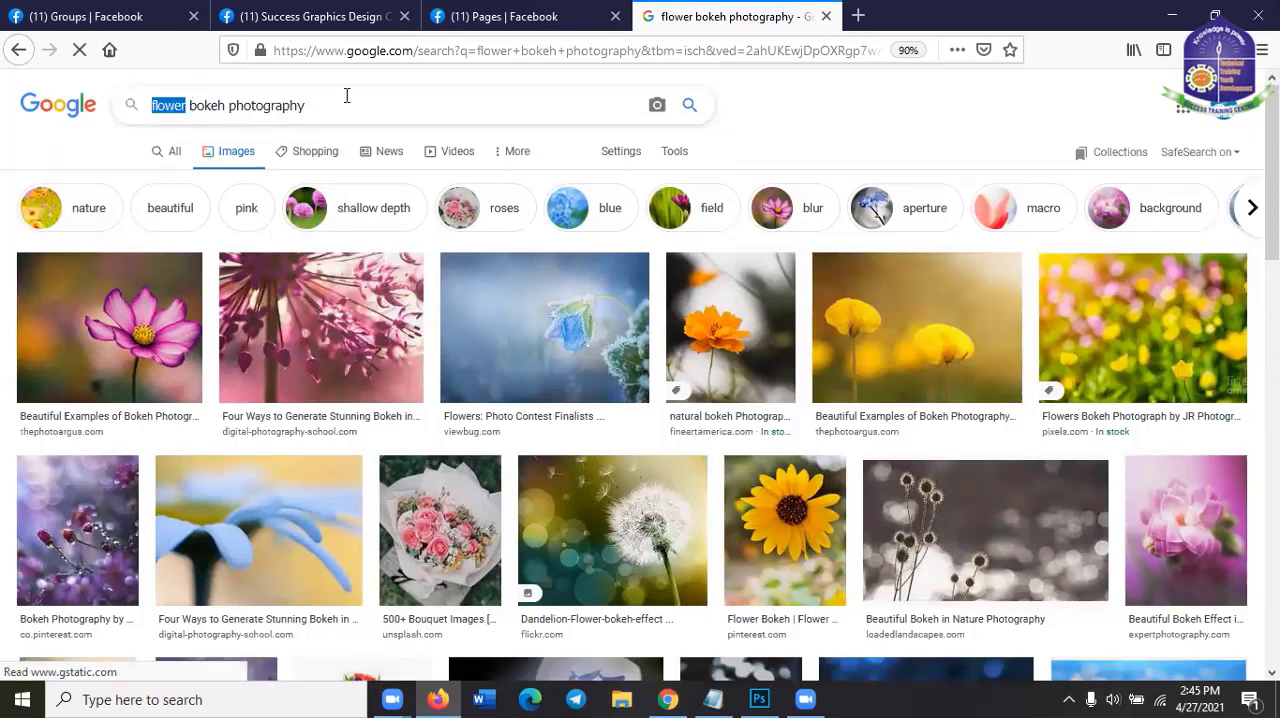
{"action": "left_click_drag", "start_coordinate": [308, 106], "coordinate": [232, 107]}
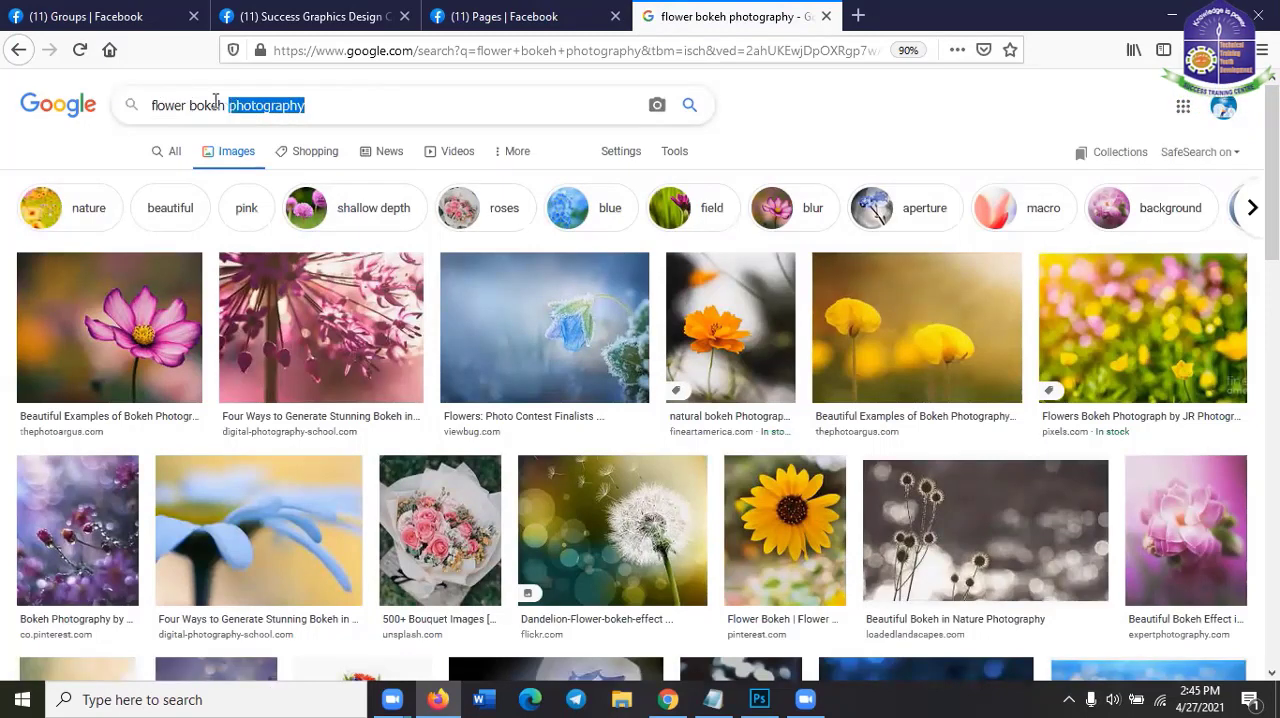
{"action": "key", "text": "BackSpace"}
{"action": "key", "text": "BackSpace"}
{"action": "key", "text": "BackSpace"}
{"action": "key", "text": "BackSpace"}
{"action": "key", "text": "BackSpace"}
{"action": "key", "text": "BackSpace"}
{"action": "key", "text": "BackSpace"}
{"action": "key", "text": "BackSpace"}
{"action": "key", "text": "BackSpace"}
{"action": "key", "text": "BackSpace"}
{"action": "key", "text": "BackSpace"}
{"action": "key", "text": "BackSpace"}
{"action": "key", "text": "BackSpace"}
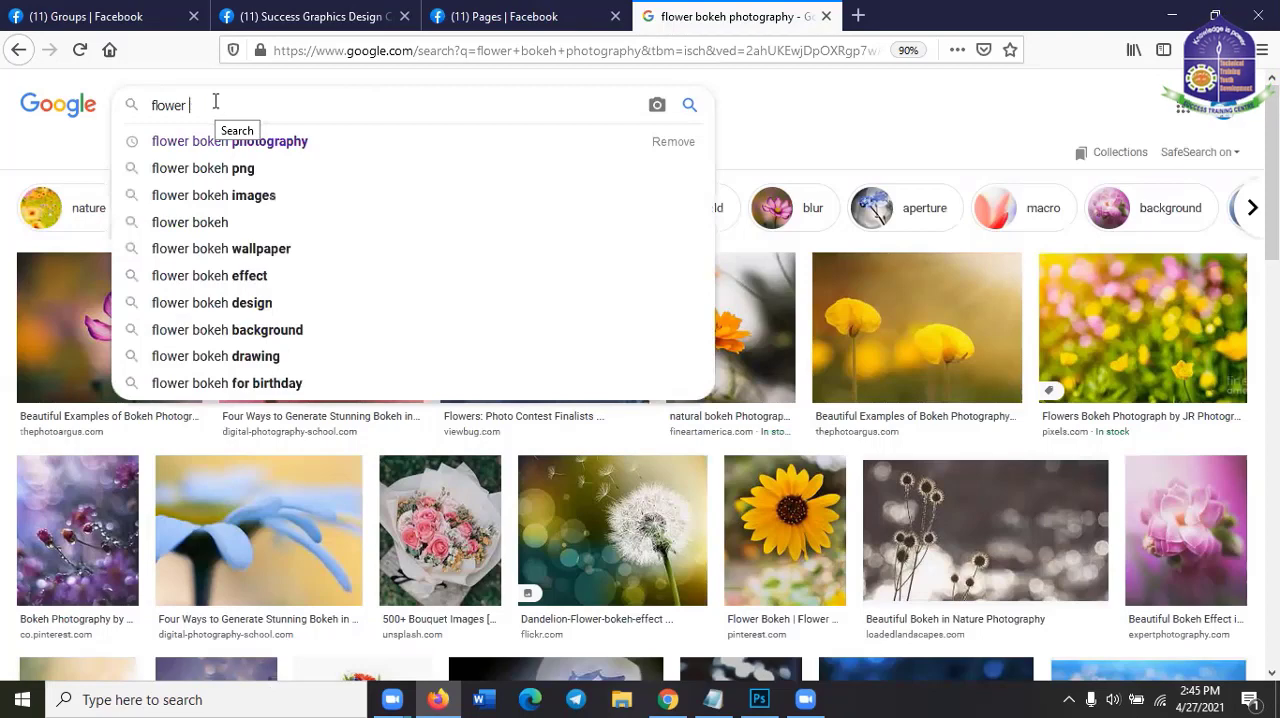
{"action": "type", "text": "bokeh flower"}
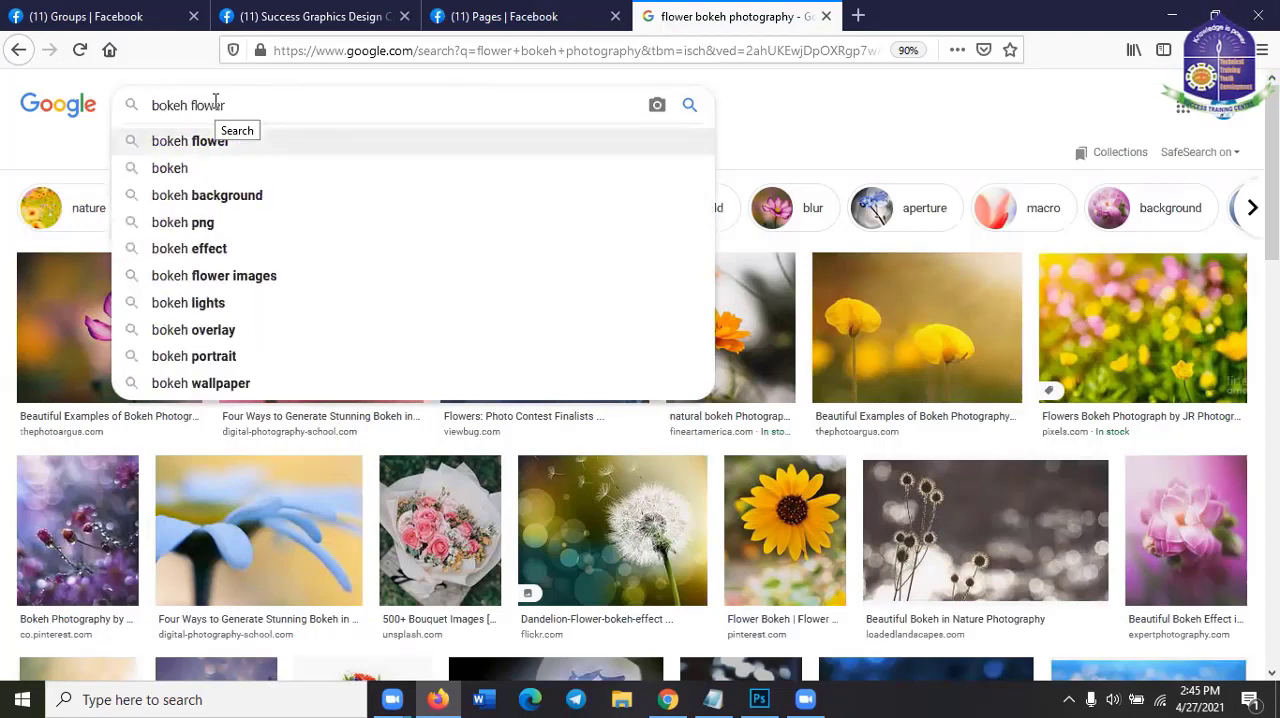
{"action": "key", "text": "Return"}
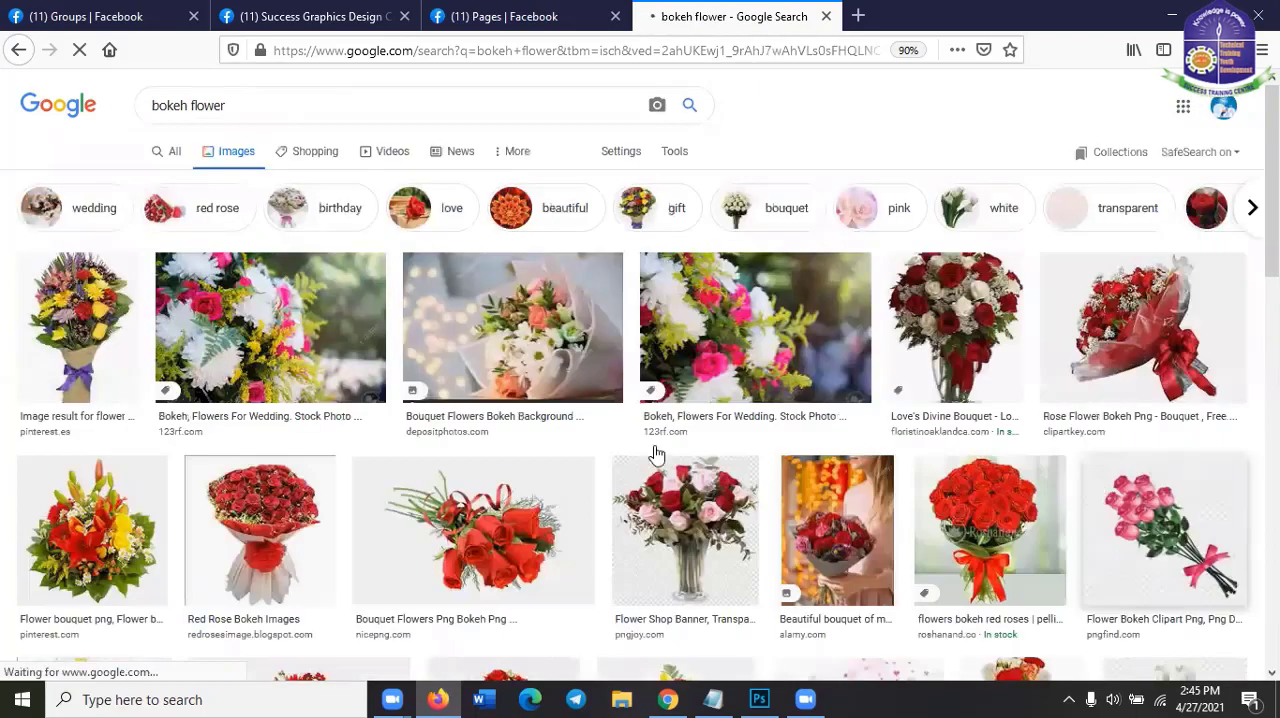
Copy the "Roses And Wild Flowers" vase image from the results and paste it into the Photoshop document
{"action": "scroll", "coordinate": [652, 452], "scroll_direction": "down", "scroll_amount": 3}
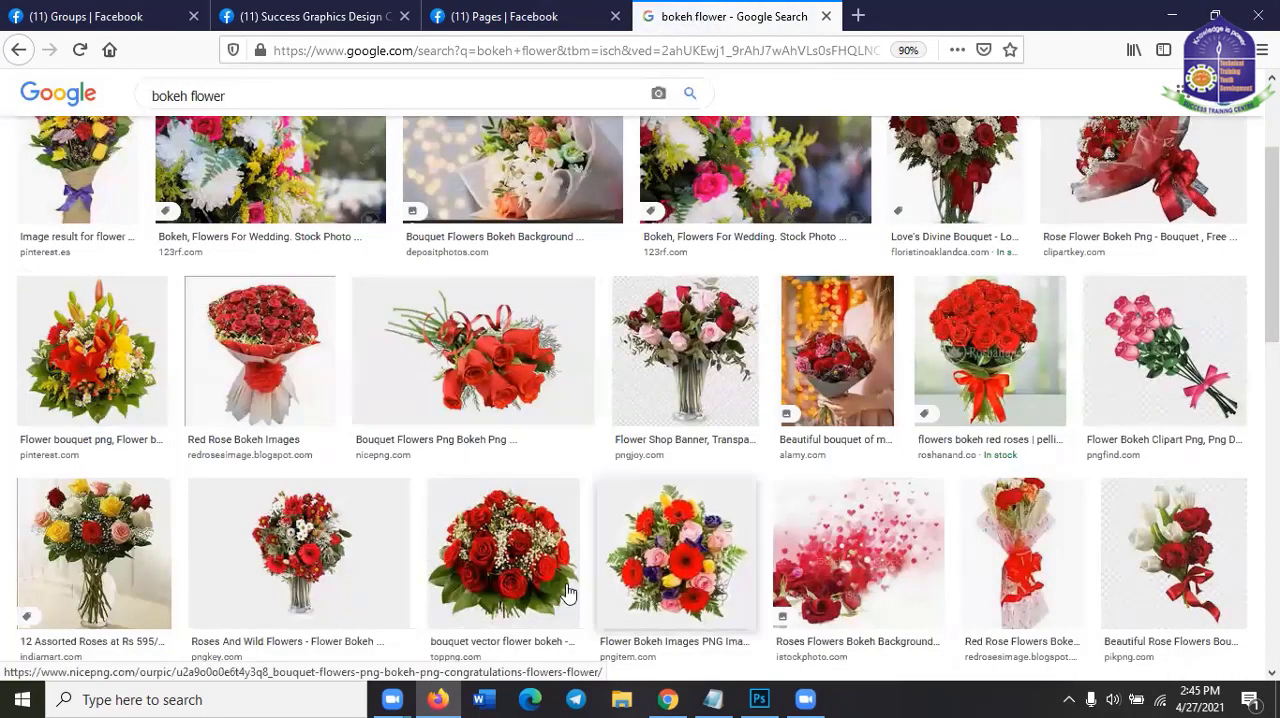
{"action": "scroll", "coordinate": [330, 483], "scroll_direction": "down", "scroll_amount": 2}
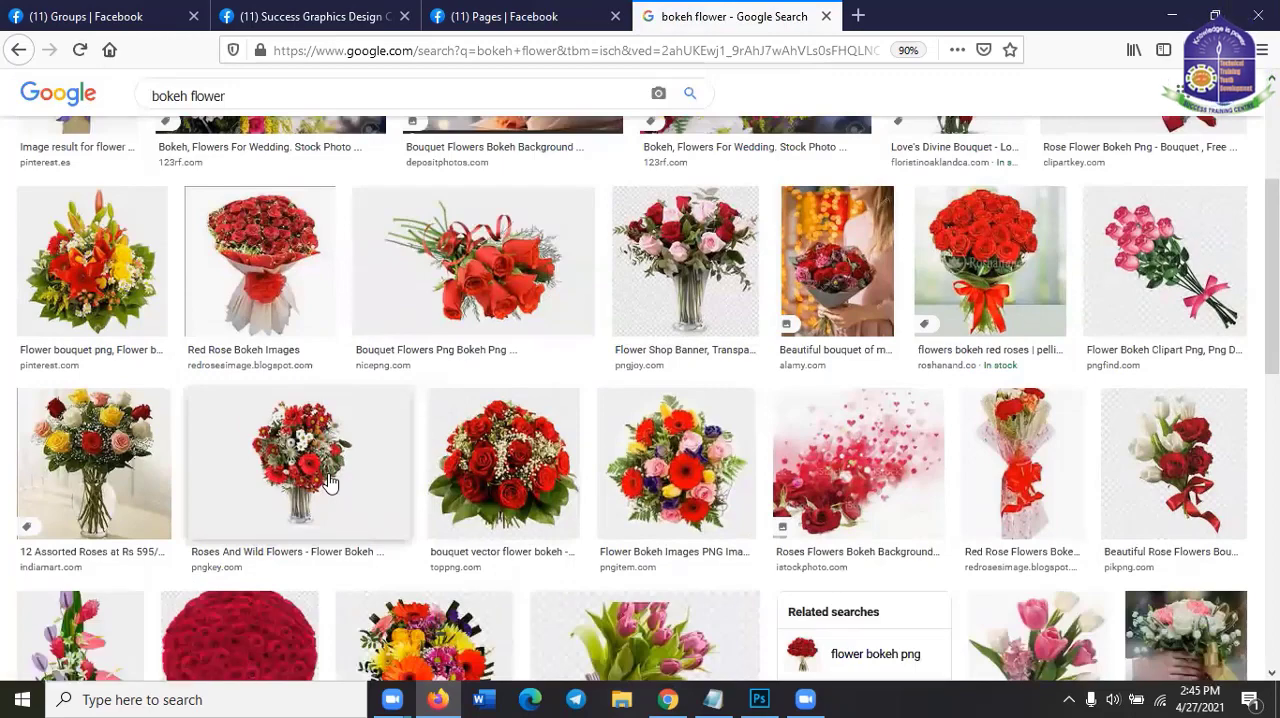
{"action": "left_click", "coordinate": [330, 483]}
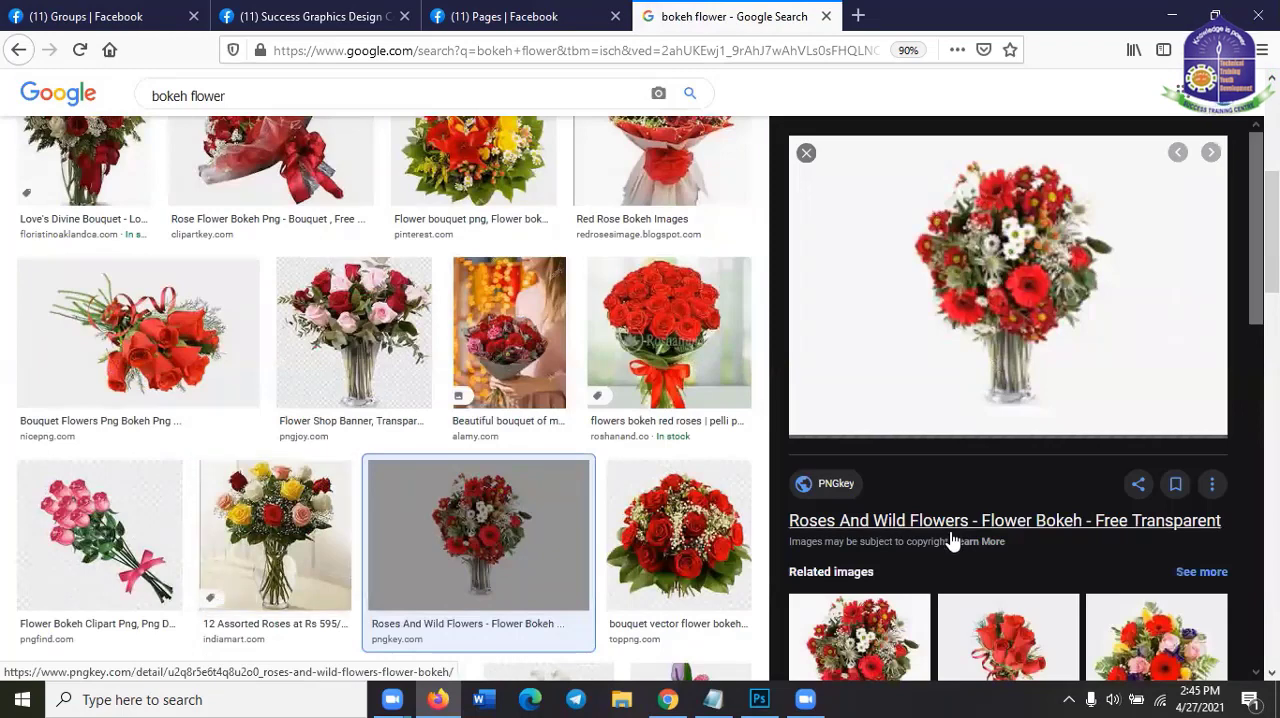
{"action": "right_click", "coordinate": [1066, 262]}
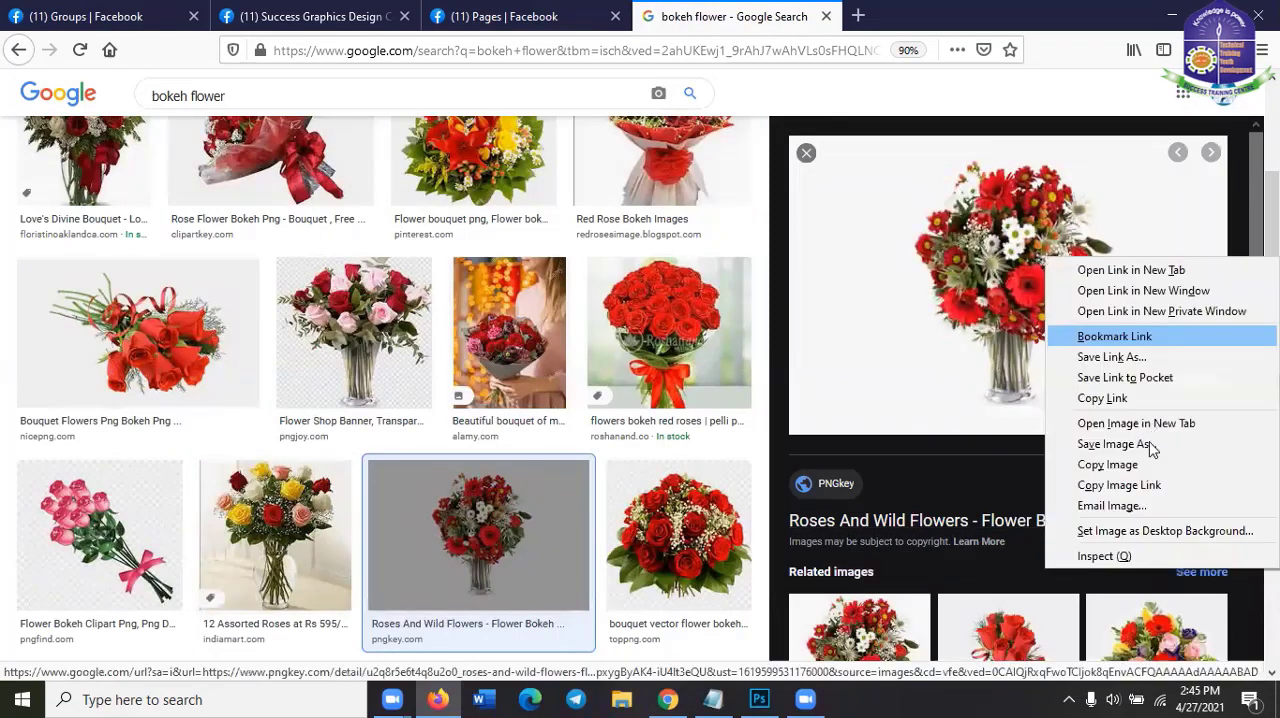
{"action": "left_click", "coordinate": [1174, 14]}
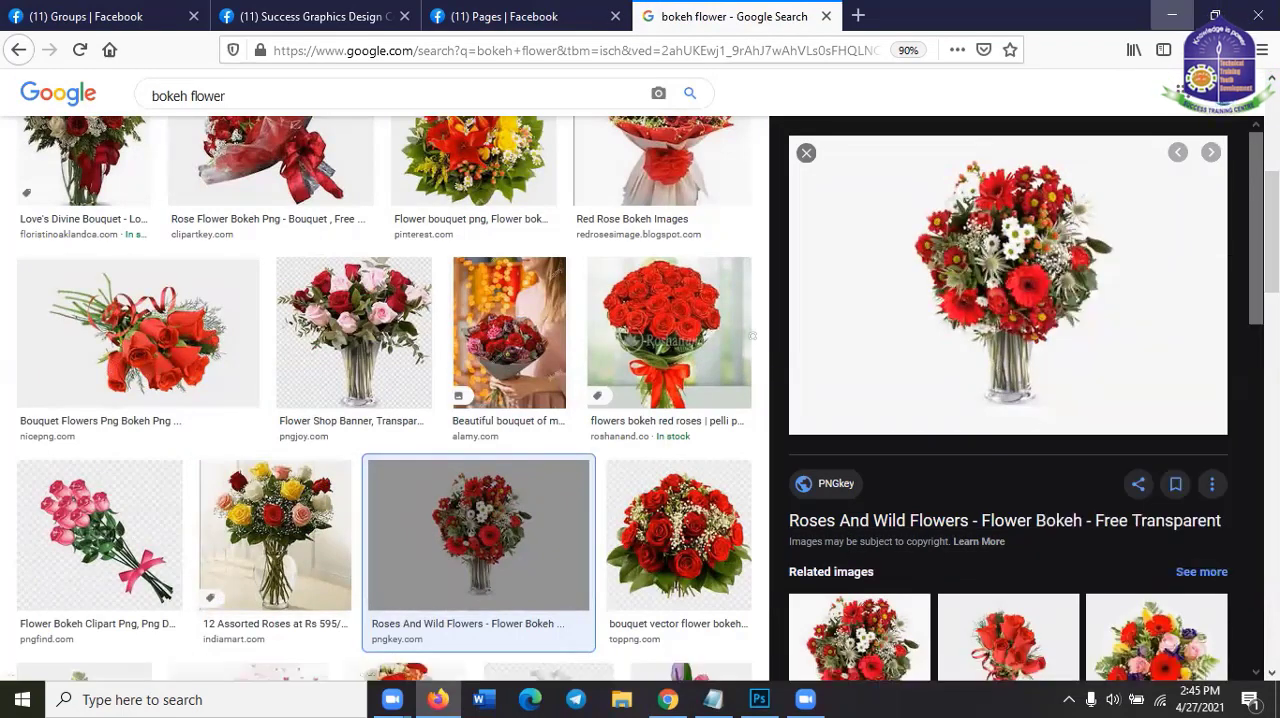
{"action": "left_click", "coordinate": [1172, 14]}
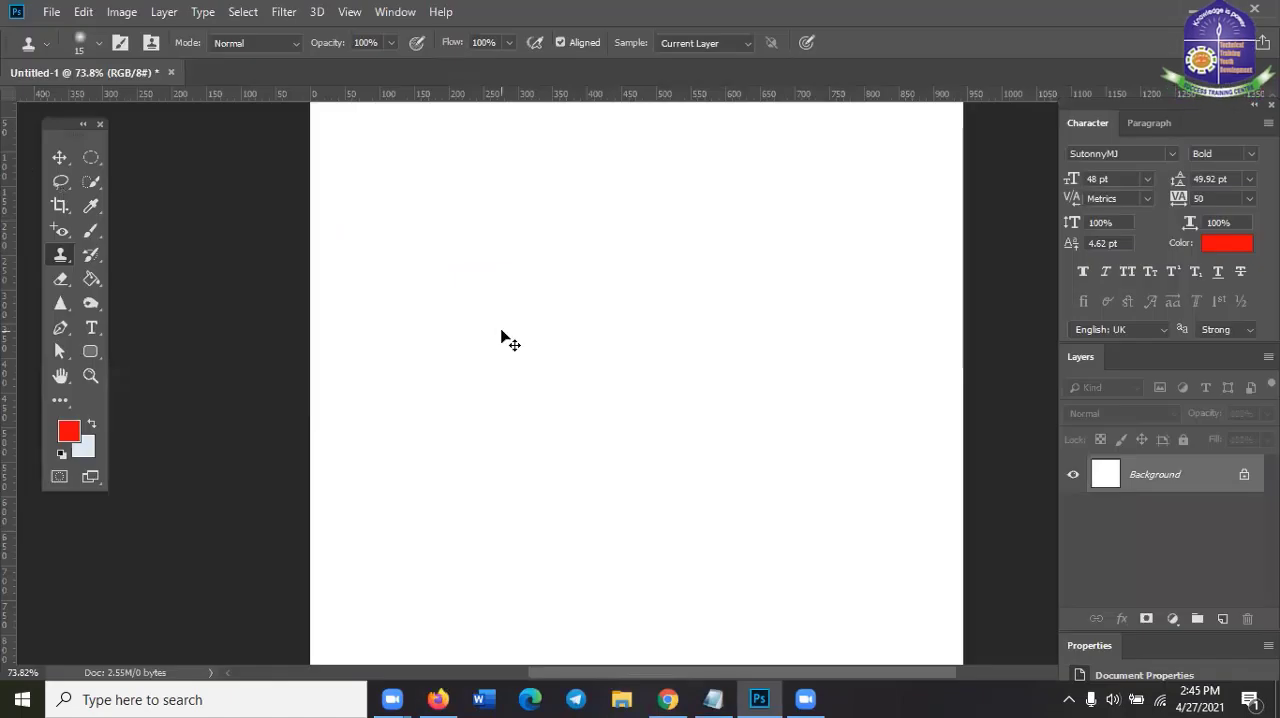
{"action": "key", "text": "ctrl+v"}
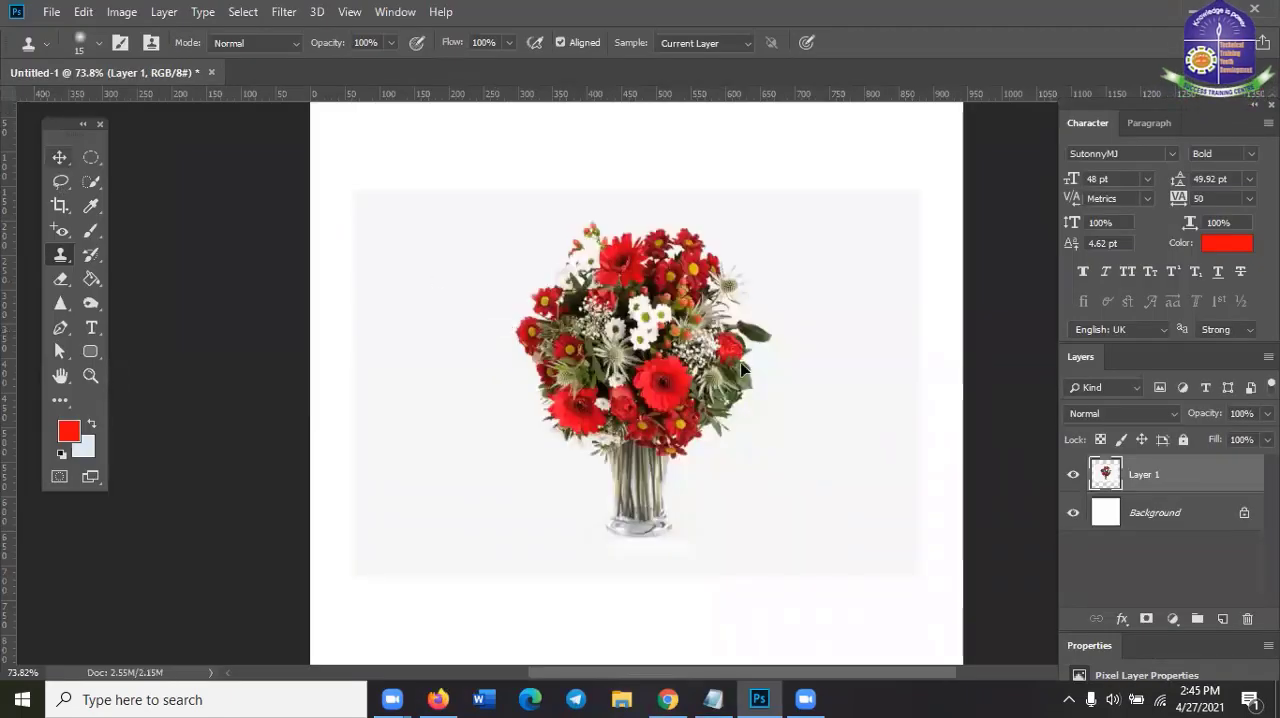
Enlarge the pasted bouquet image proportionally about its centre to about 164% and apply the transform
{"action": "key", "text": "v"}
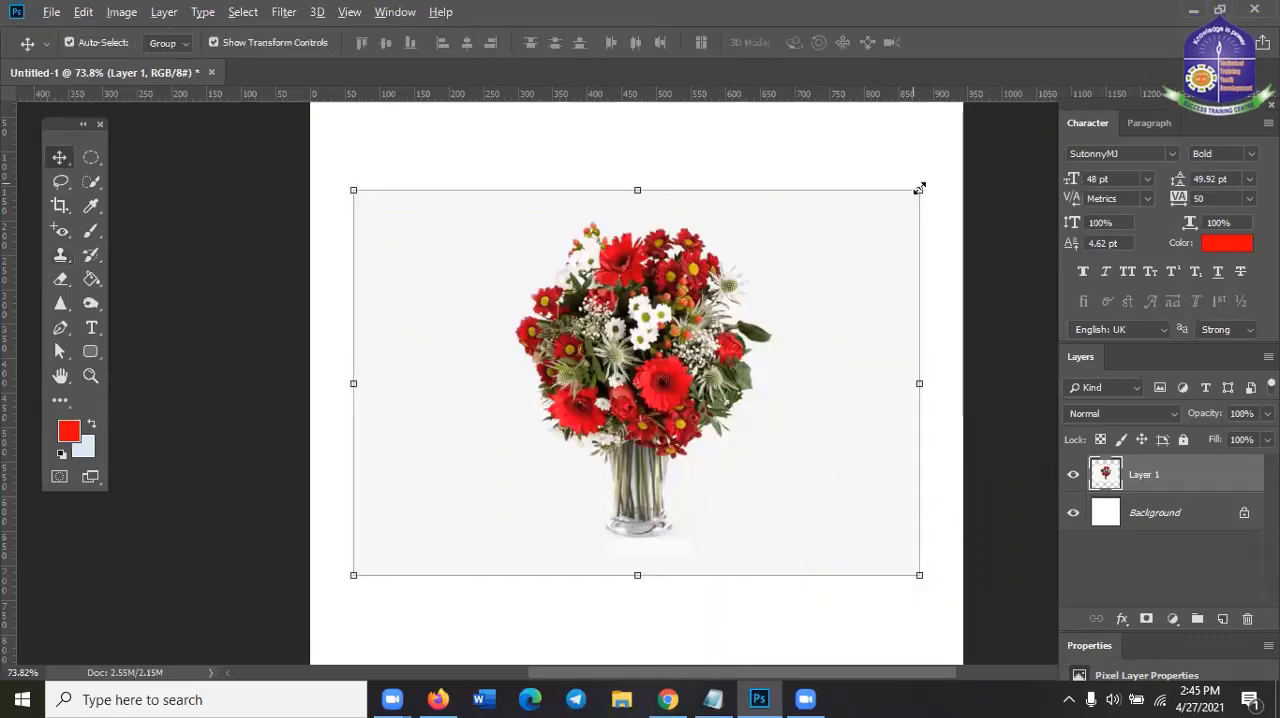
{"action": "left_click", "coordinate": [919, 188]}
{"action": "left_click_drag", "start_coordinate": [1016, 106], "coordinate": [1034, 77]}
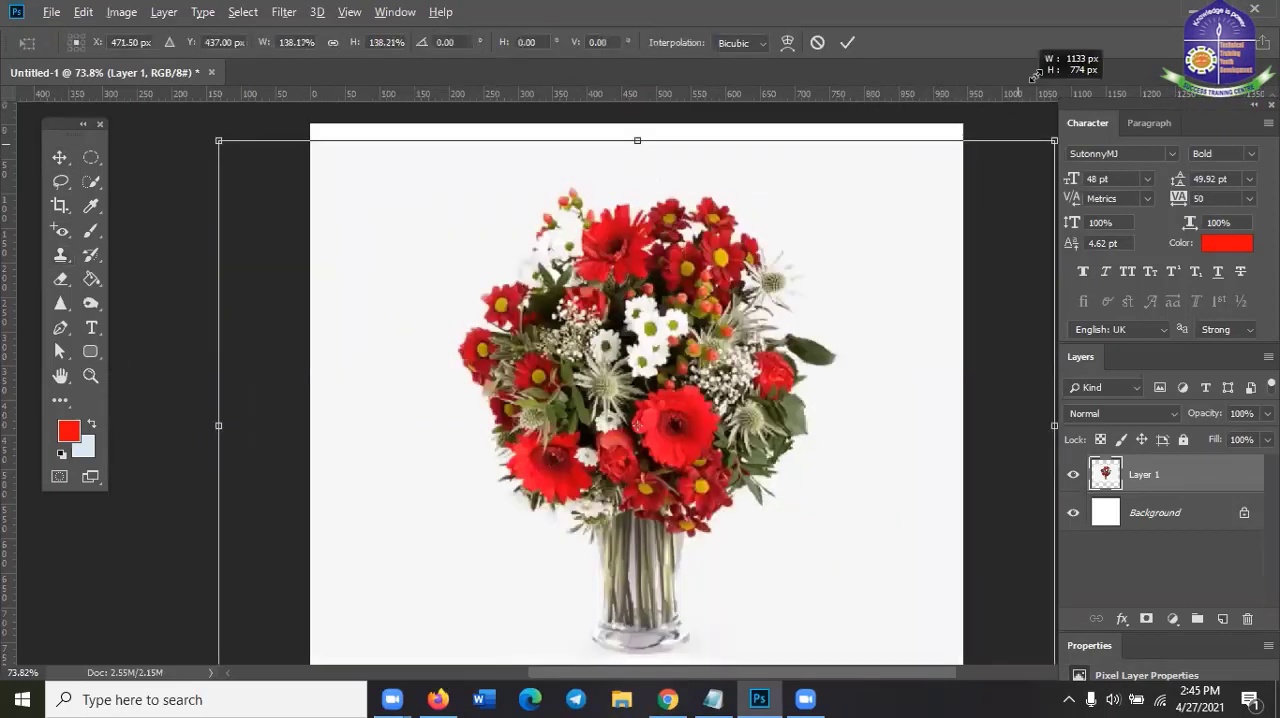
{"action": "left_click_drag", "start_coordinate": [993, 139], "coordinate": [919, 271]}
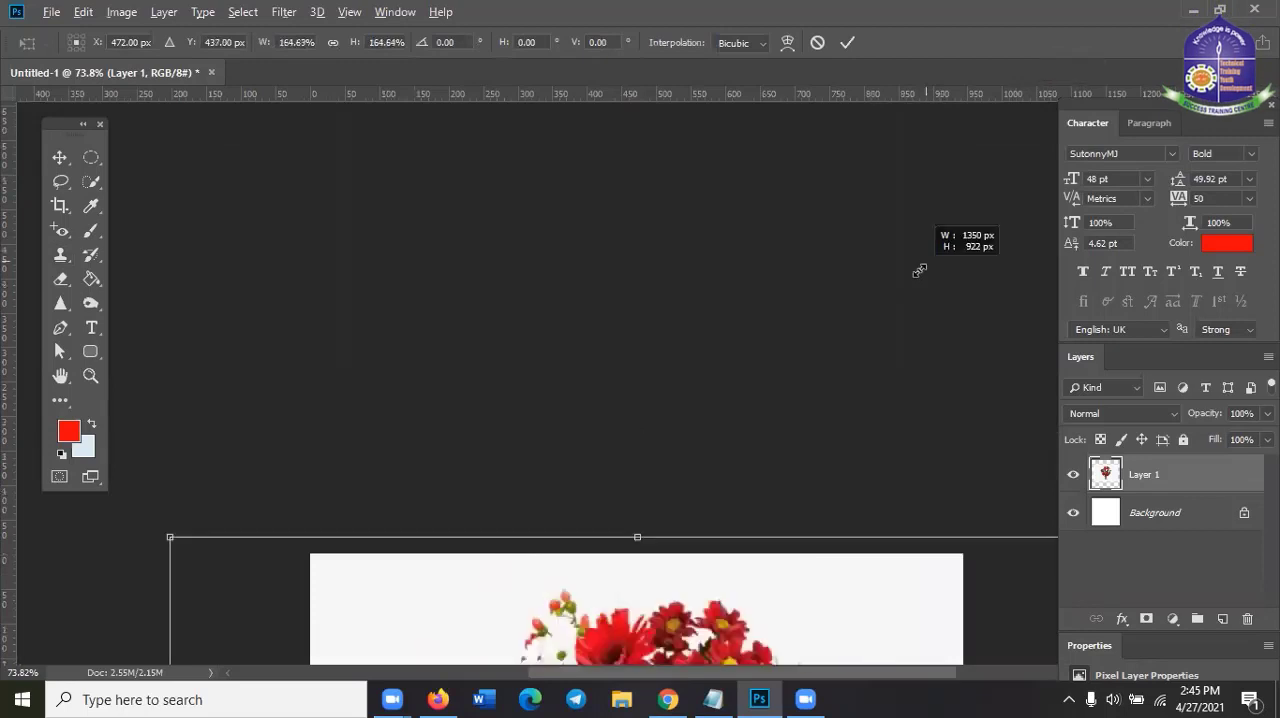
{"action": "left_click_drag", "start_coordinate": [909, 154], "coordinate": [907, 153]}
{"action": "left_click", "coordinate": [847, 43]}
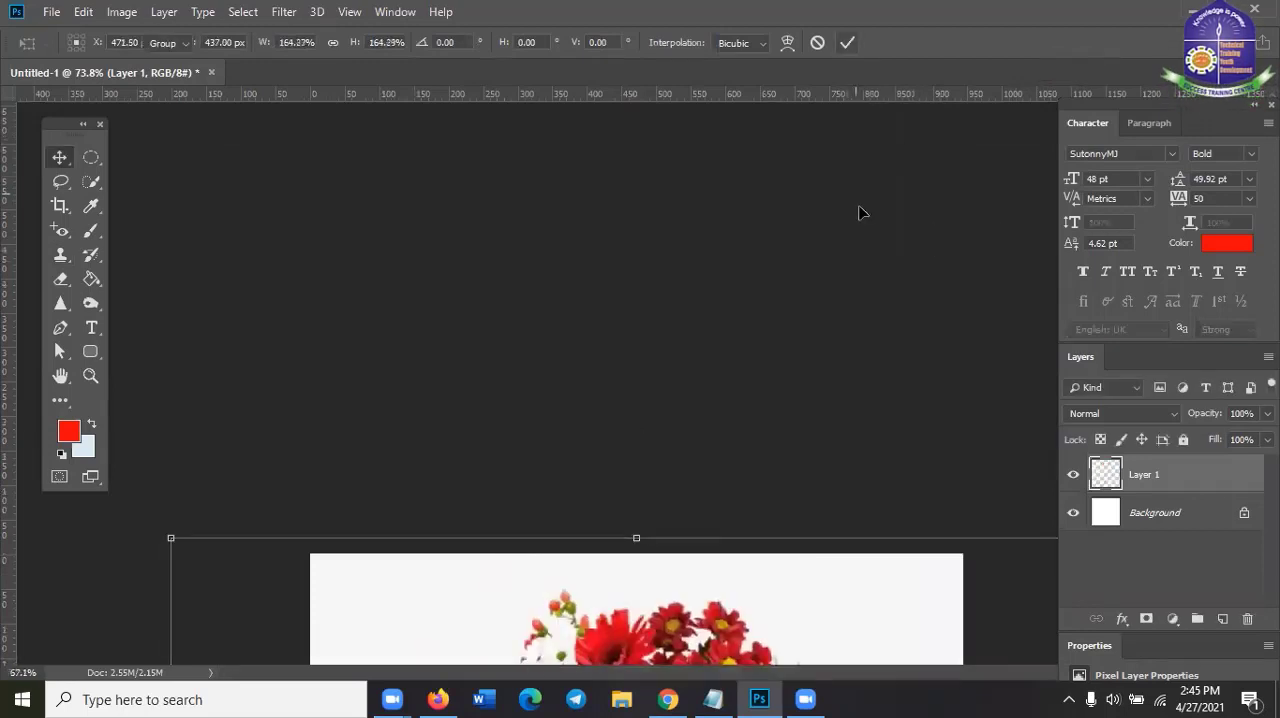
{"action": "scroll", "coordinate": [859, 210], "scroll_direction": "down", "scroll_amount": 4}
{"action": "scroll", "coordinate": [647, 621], "scroll_direction": "up", "scroll_amount": 2}
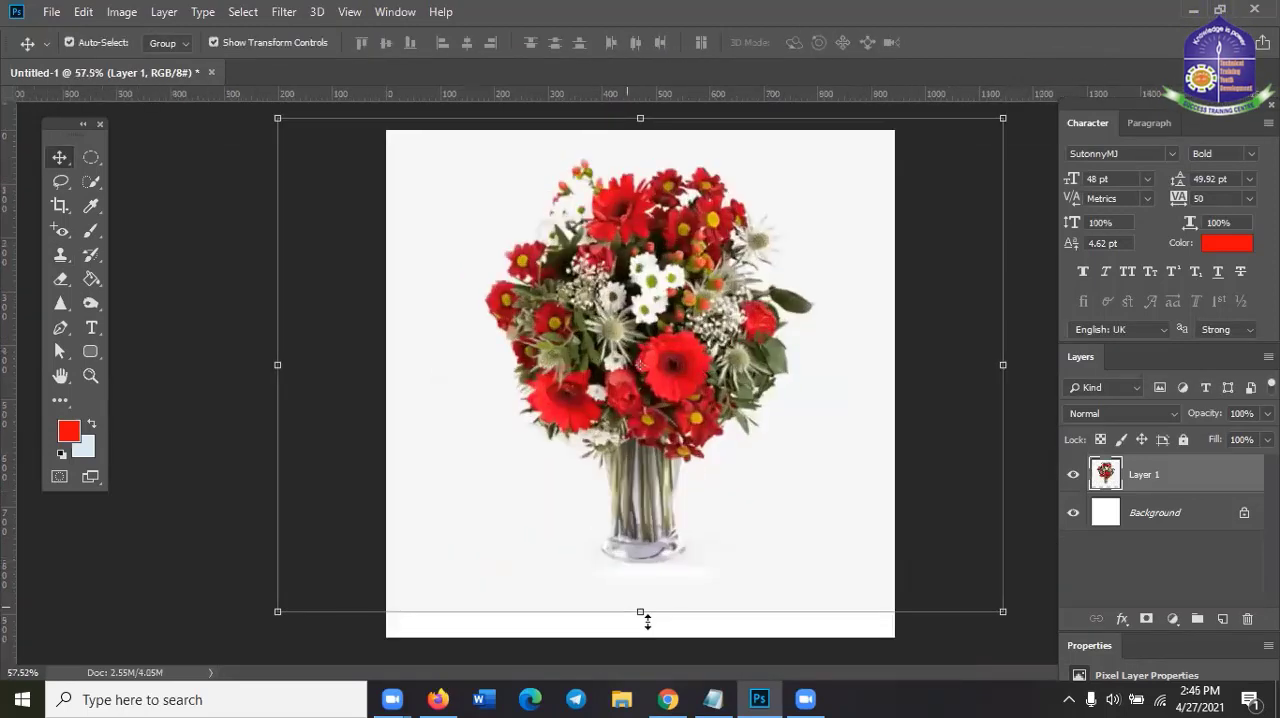
Scale the bouquet image to about 73% width and 77% height, centre it at about X 387 px, and apply
{"action": "left_click_drag", "start_coordinate": [644, 631], "coordinate": [642, 634]}
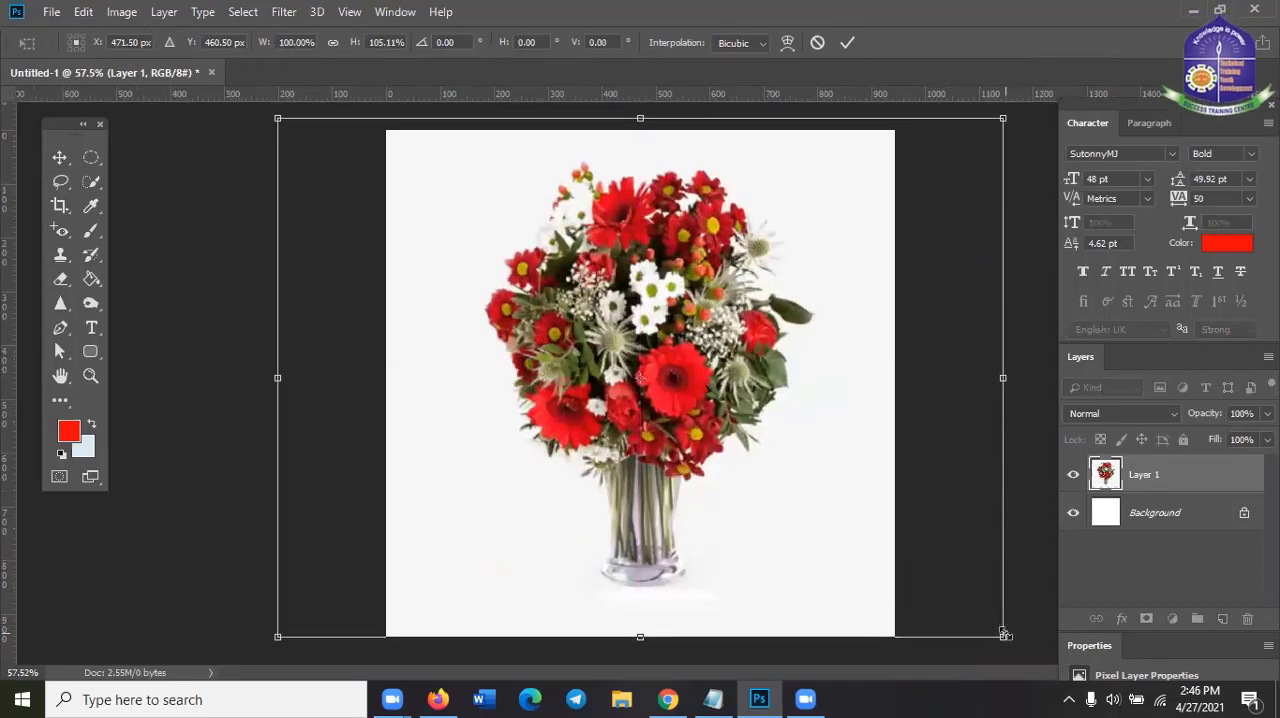
{"action": "left_click_drag", "start_coordinate": [1003, 634], "coordinate": [656, 351]}
{"action": "left_click_drag", "start_coordinate": [592, 383], "coordinate": [592, 383]}
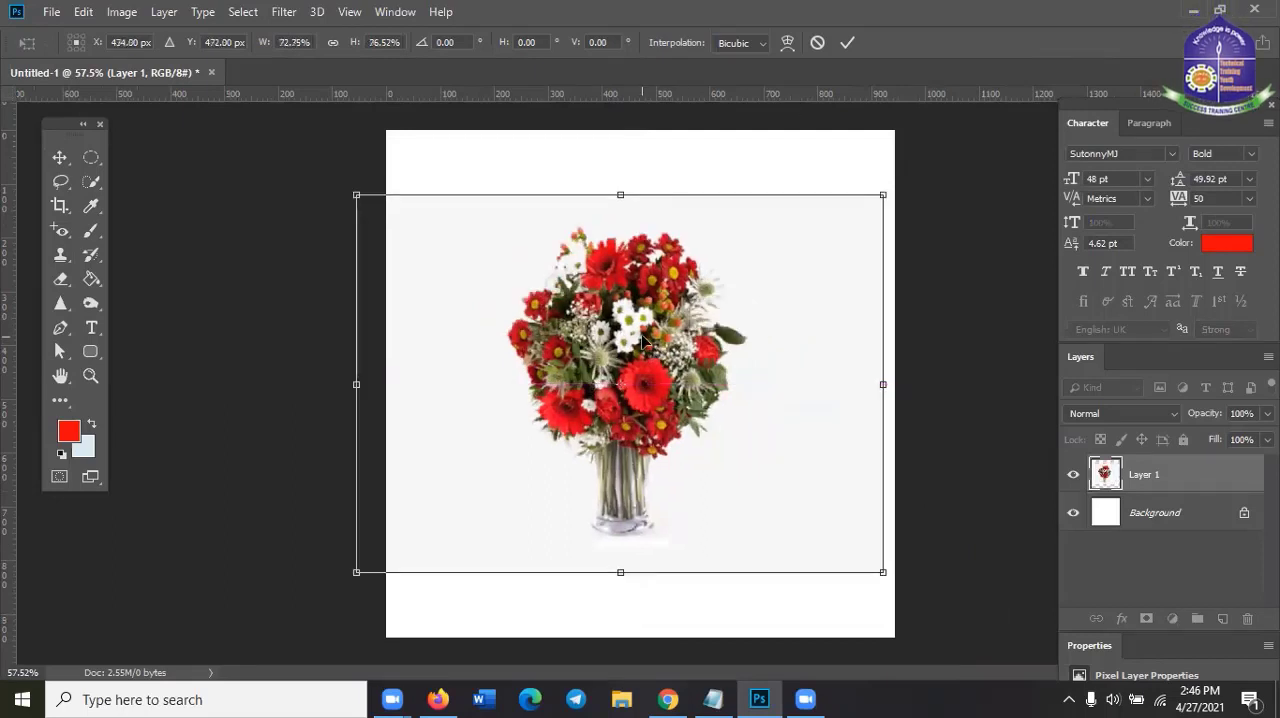
{"action": "left_click_drag", "start_coordinate": [642, 343], "coordinate": [616, 343]}
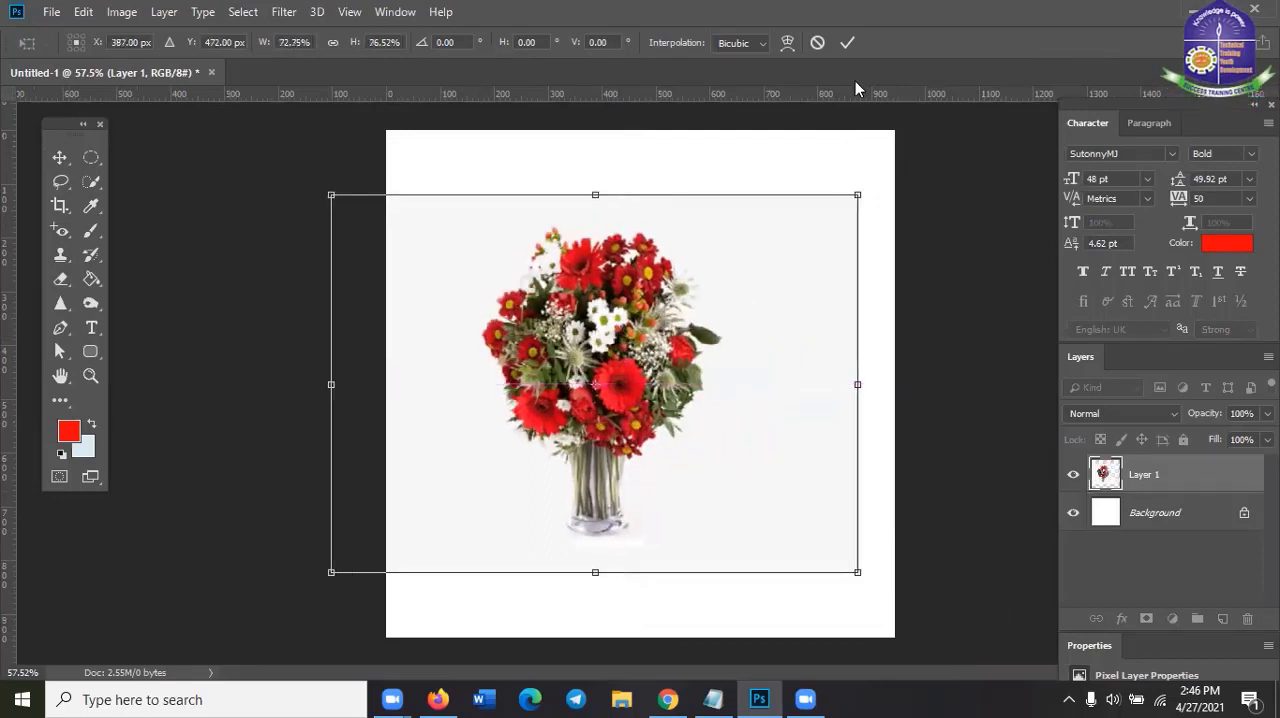
{"action": "left_click", "coordinate": [846, 43]}
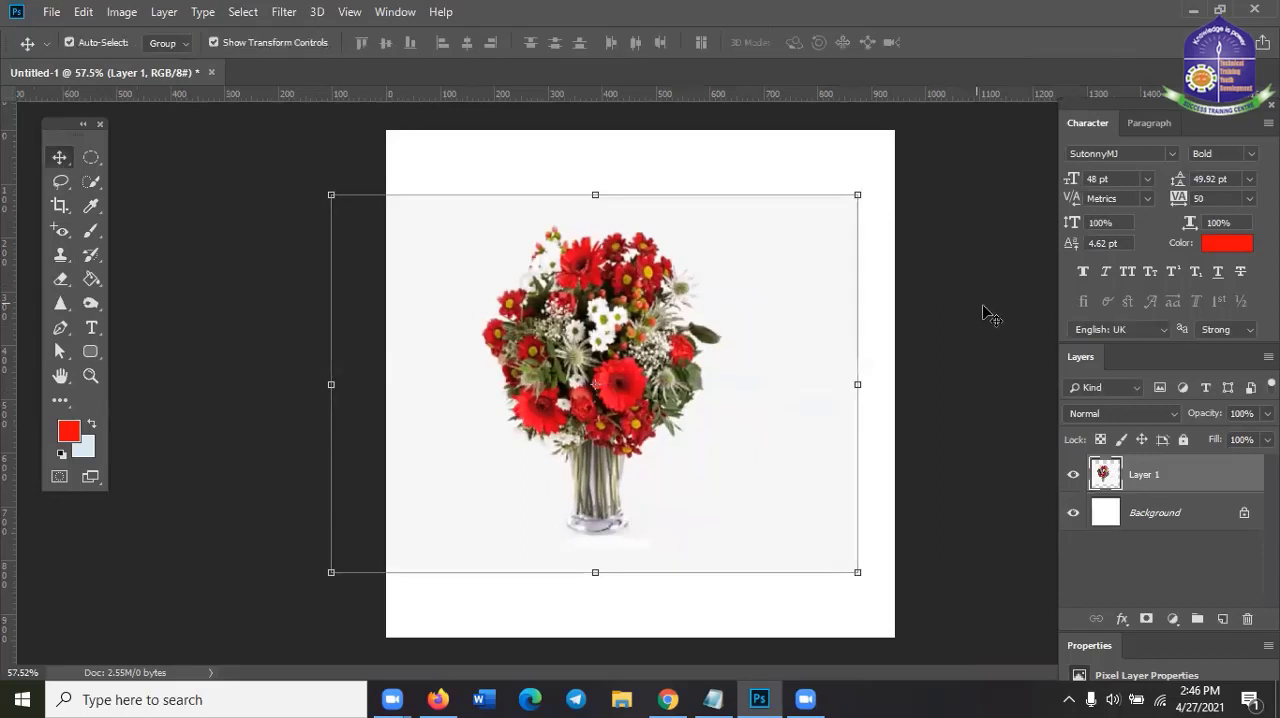
Shift the bouquet image horizontally about 58 px toward the canvas's near edge, squash its height to about 94%, and apply the transform
{"action": "left_click", "coordinate": [860, 381]}
{"action": "scroll", "coordinate": [716, 382], "scroll_direction": "up", "scroll_amount": 2}
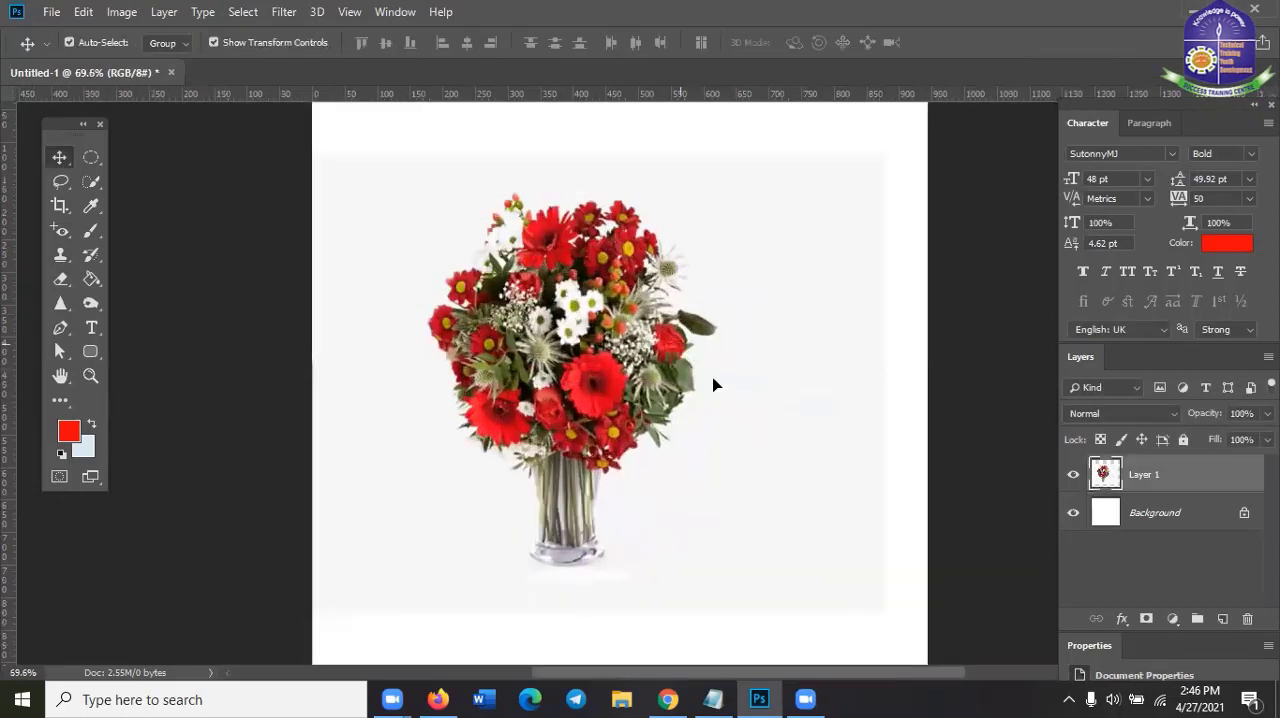
{"action": "left_click_drag", "start_coordinate": [702, 372], "coordinate": [652, 367]}
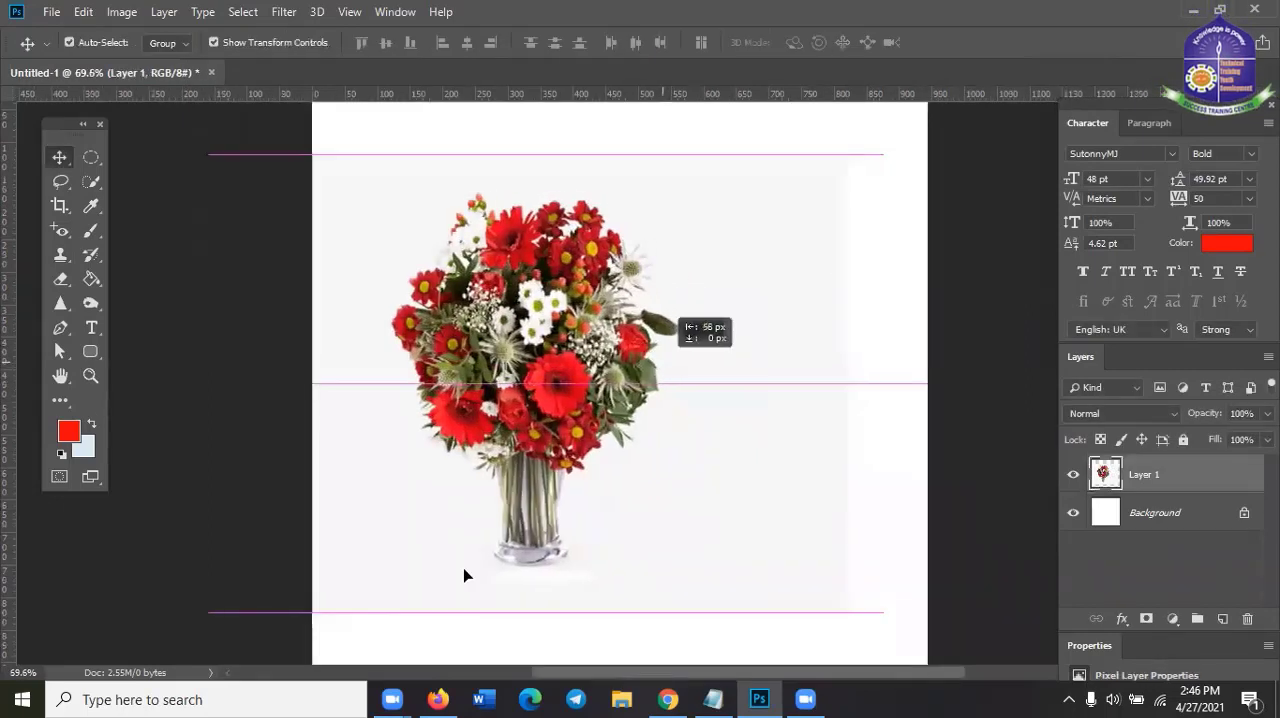
{"action": "left_click_drag", "start_coordinate": [531, 606], "coordinate": [531, 582]}
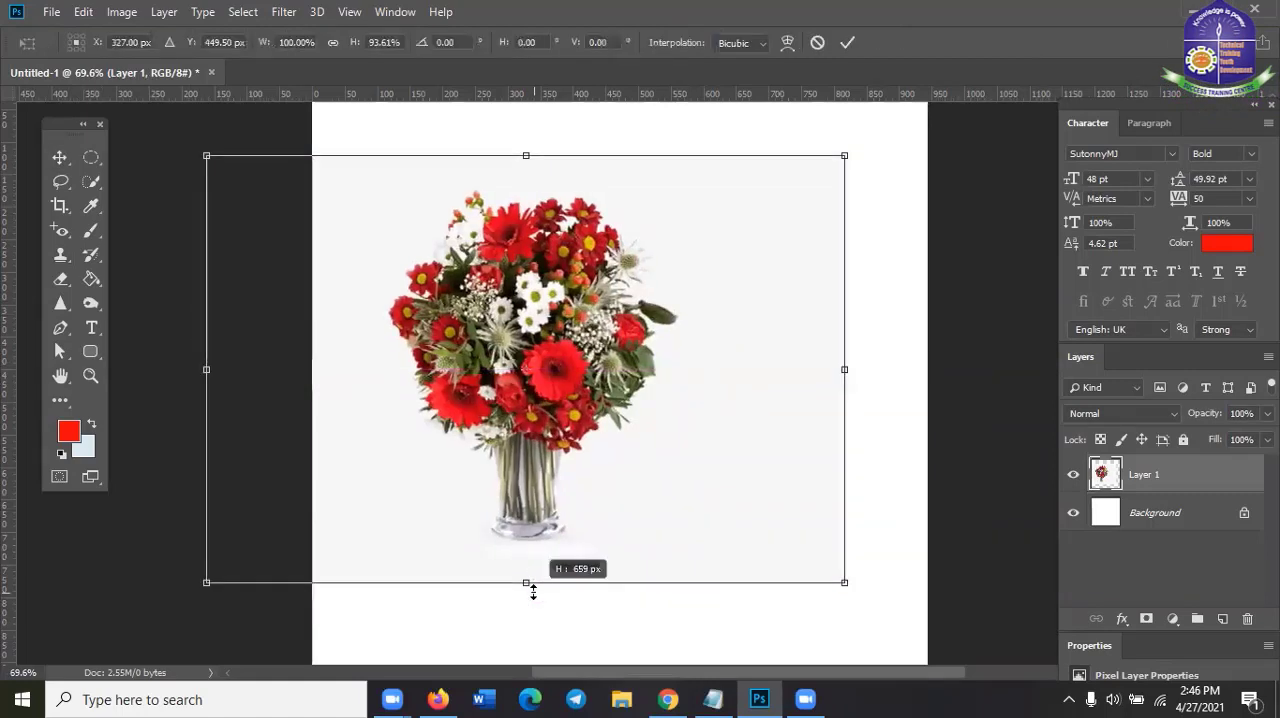
{"action": "left_click", "coordinate": [841, 46]}
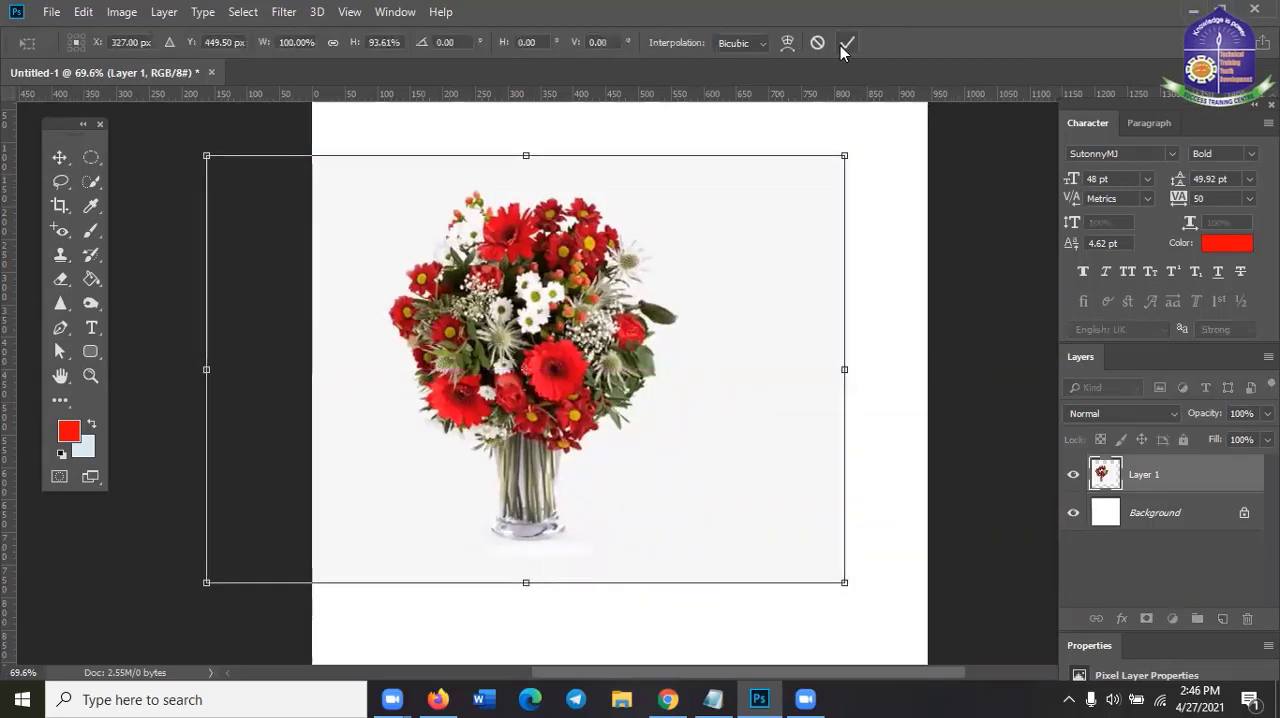
Deselect the layer, choose the Brush tool and set the foreground colour to the image's light grey backdrop (R 246, G 246, B 246)
{"action": "left_click", "coordinate": [976, 299]}
{"action": "key", "text": "ctrl+0"}
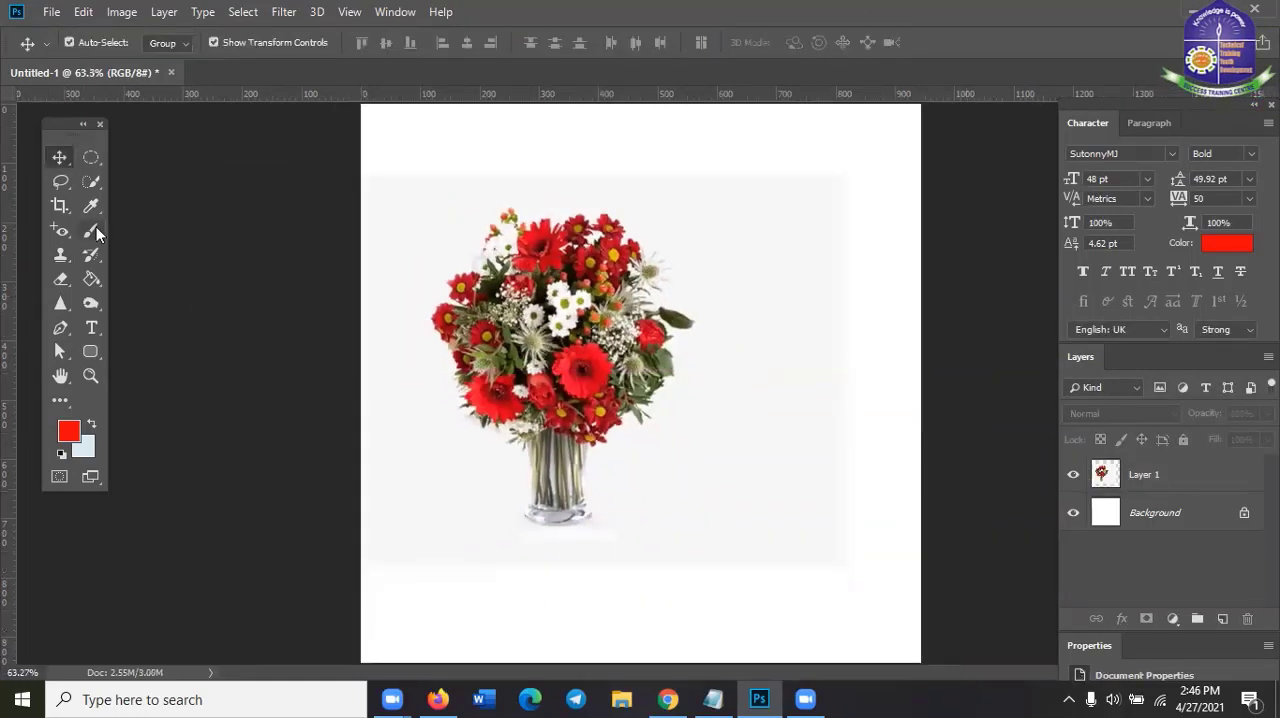
{"action": "key", "text": "b"}
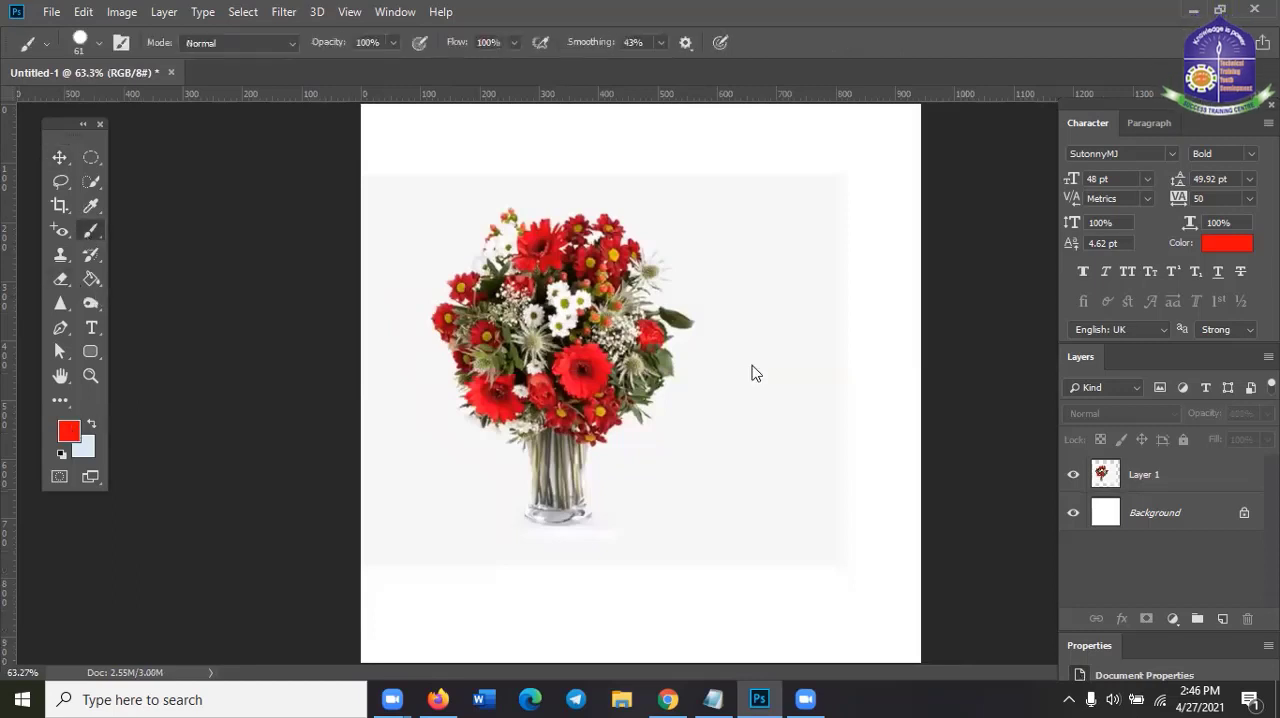
{"action": "key", "text": "n"}
{"action": "left_click_drag", "start_coordinate": [745, 194], "coordinate": [982, 223]}
{"action": "left_click", "coordinate": [794, 272]}
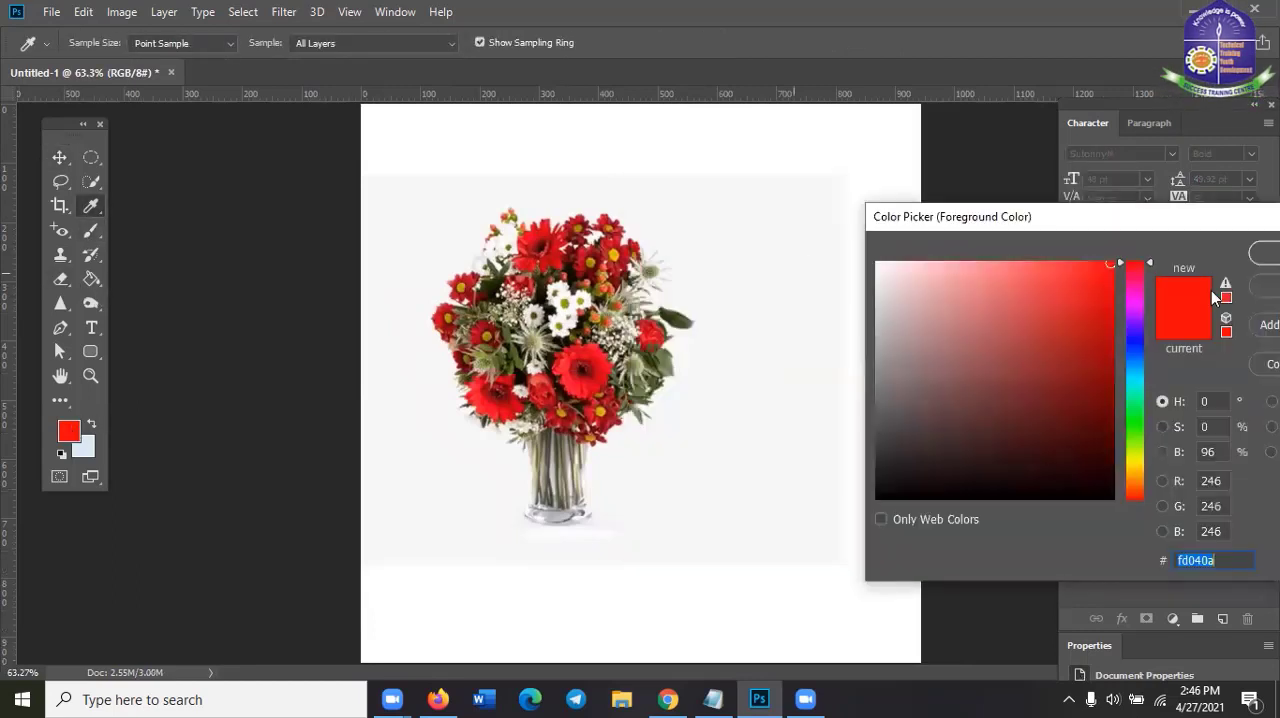
{"action": "key", "text": "Return"}
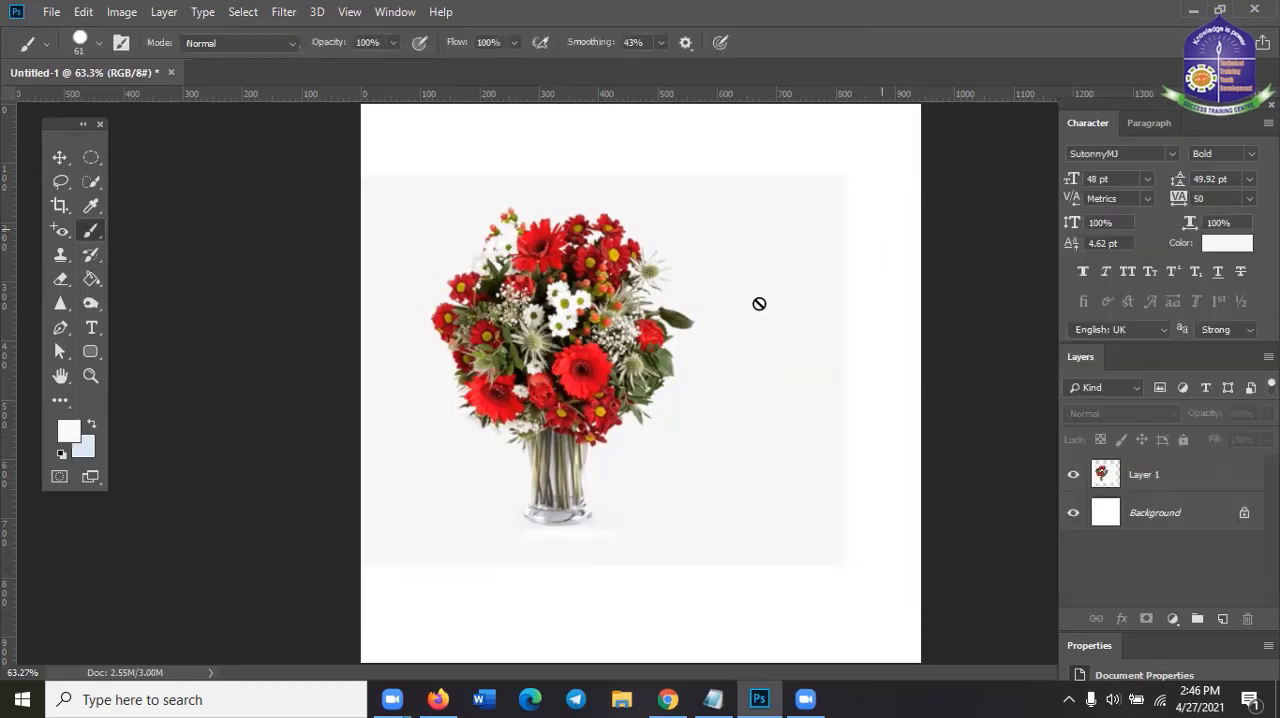
On the Background layer, paint the white strip beside the bouquet image light grey out to the canvas edge, using a 100 px brush
{"action": "left_click", "coordinate": [768, 302]}
{"action": "left_click", "coordinate": [622, 276]}
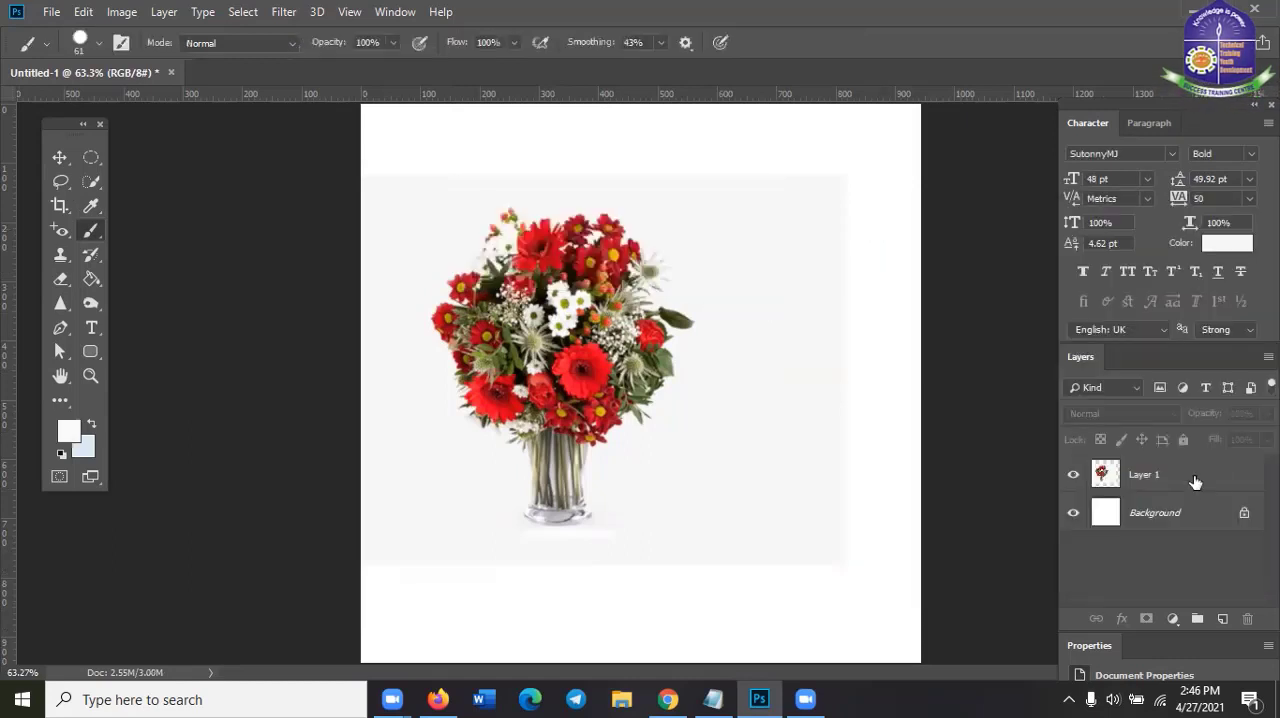
{"action": "left_click", "coordinate": [1178, 514]}
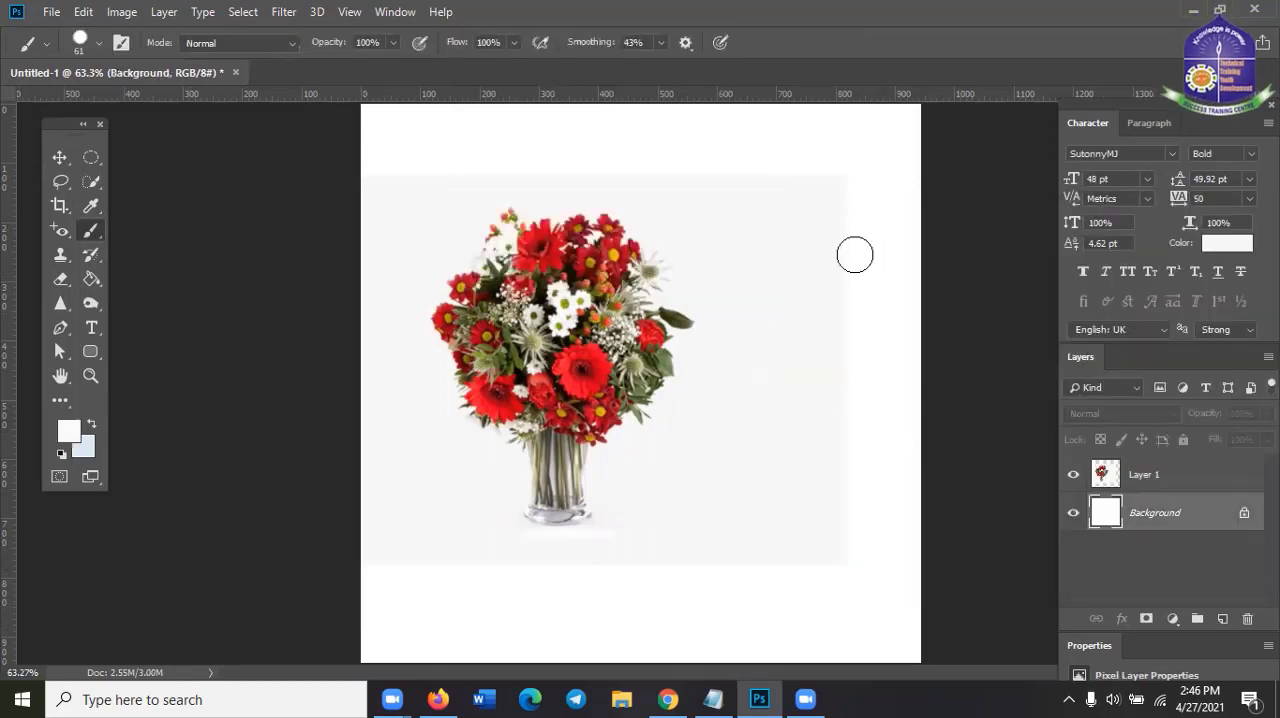
{"action": "mouse_move", "coordinate": [831, 196]}
{"action": "left_mouse_down"}
{"action": "mouse_move", "coordinate": [912, 191]}
{"action": "mouse_move", "coordinate": [866, 216]}
{"action": "mouse_move", "coordinate": [954, 219]}
{"action": "mouse_move", "coordinate": [811, 231]}
{"action": "mouse_move", "coordinate": [823, 266]}
{"action": "mouse_move", "coordinate": [851, 266]}
{"action": "left_mouse_up"}
{"action": "key", "text": "bracketright"}
{"action": "key", "text": "bracketright"}
{"action": "key", "text": "bracketright"}
{"action": "key", "text": "bracketright"}
{"action": "mouse_move", "coordinate": [851, 374]}
{"action": "left_mouse_down"}
{"action": "mouse_move", "coordinate": [855, 537]}
{"action": "mouse_move", "coordinate": [838, 557]}
{"action": "mouse_move", "coordinate": [956, 512]}
{"action": "mouse_move", "coordinate": [902, 350]}
{"action": "mouse_move", "coordinate": [905, 260]}
{"action": "mouse_move", "coordinate": [894, 194]}
{"action": "left_mouse_up"}
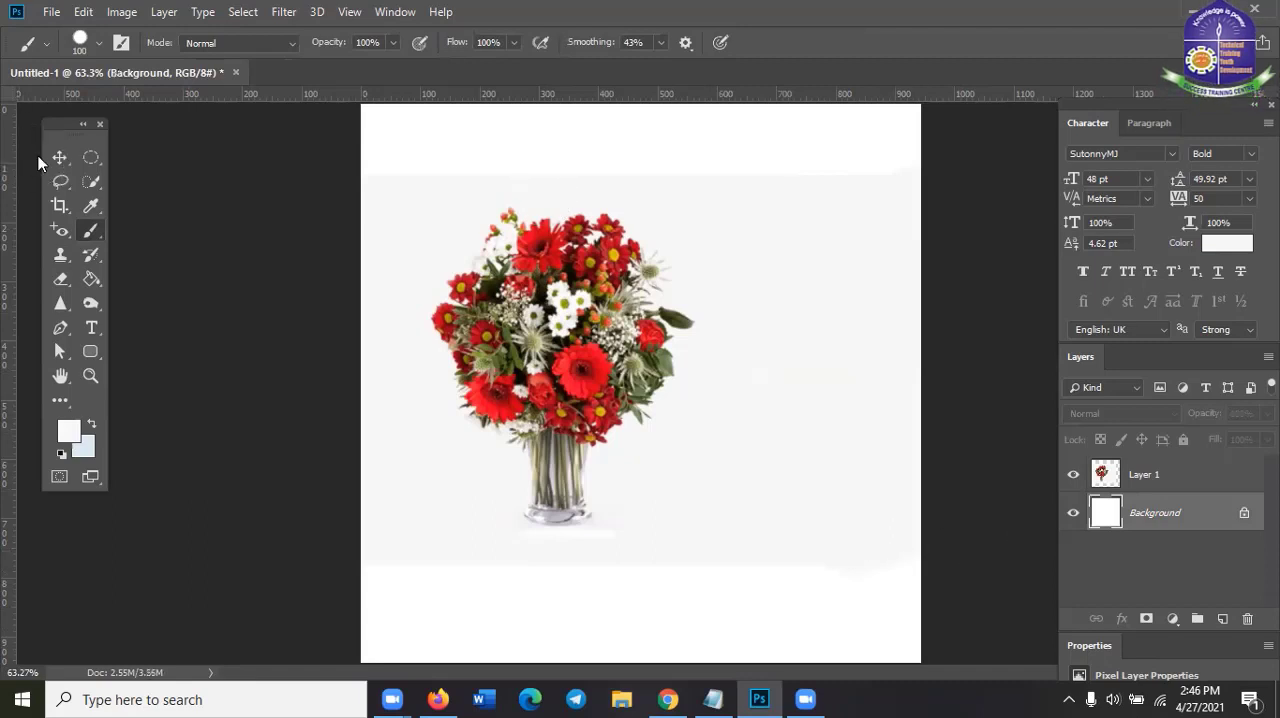
Crop the canvas to remove the white bands above and below the light grey image area
{"action": "key", "text": "m"}
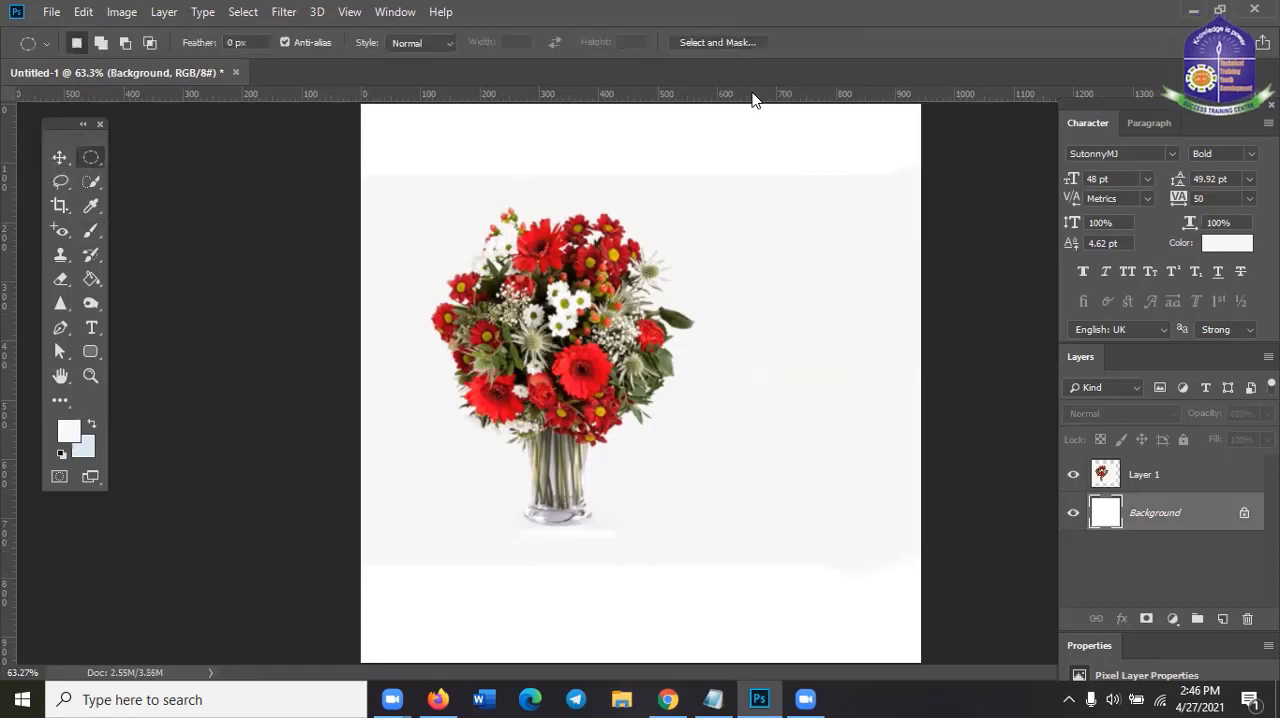
{"action": "left_click", "coordinate": [60, 207]}
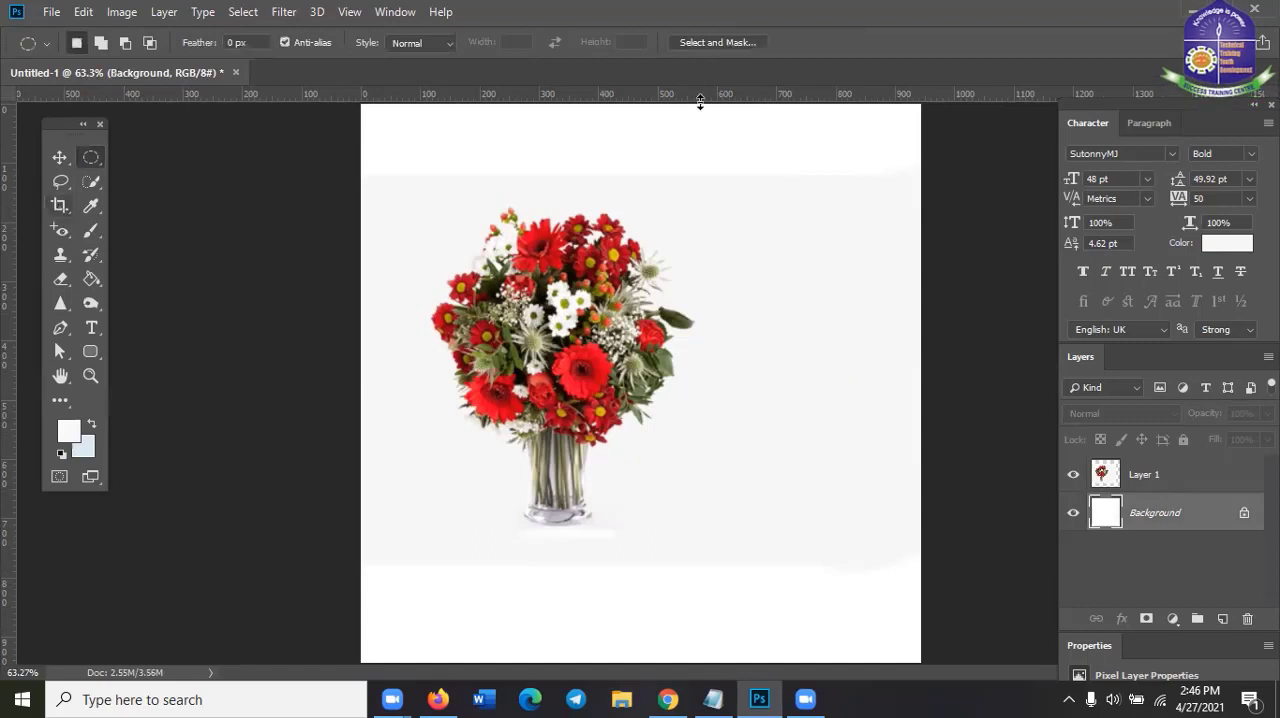
{"action": "left_click_drag", "start_coordinate": [642, 104], "coordinate": [640, 136]}
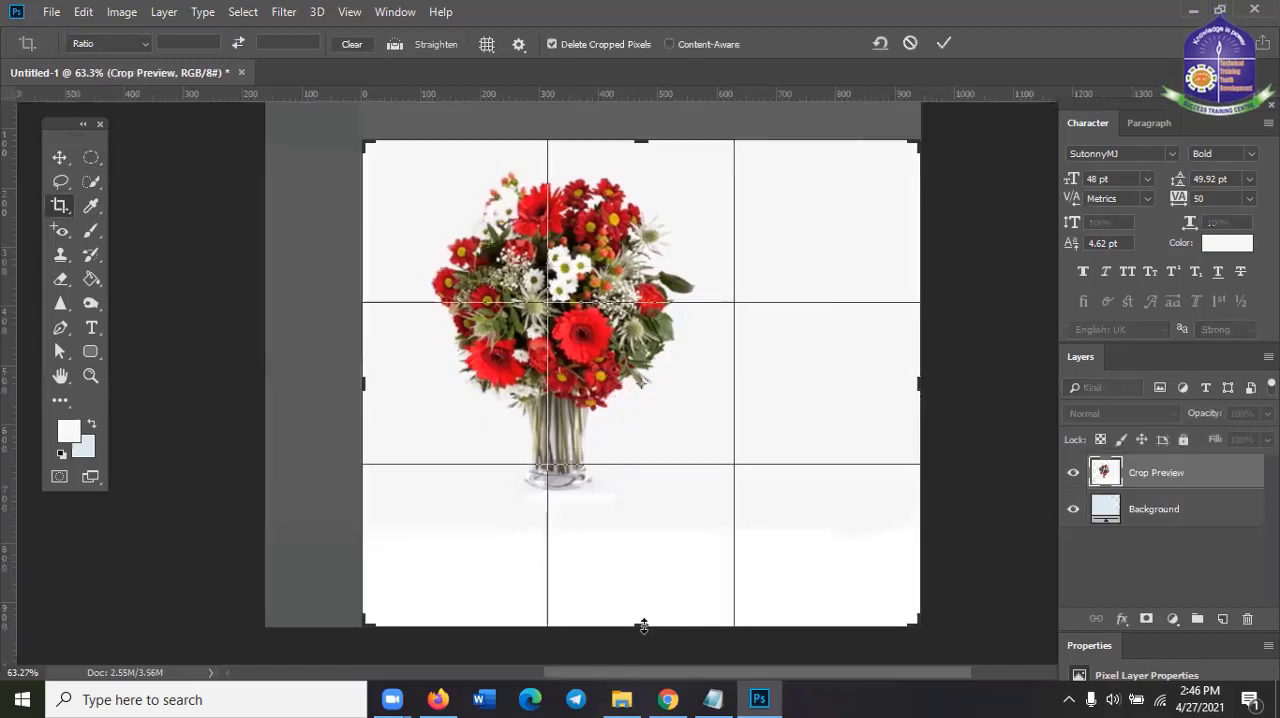
{"action": "left_click_drag", "start_coordinate": [644, 612], "coordinate": [664, 572]}
{"action": "left_click", "coordinate": [944, 42]}
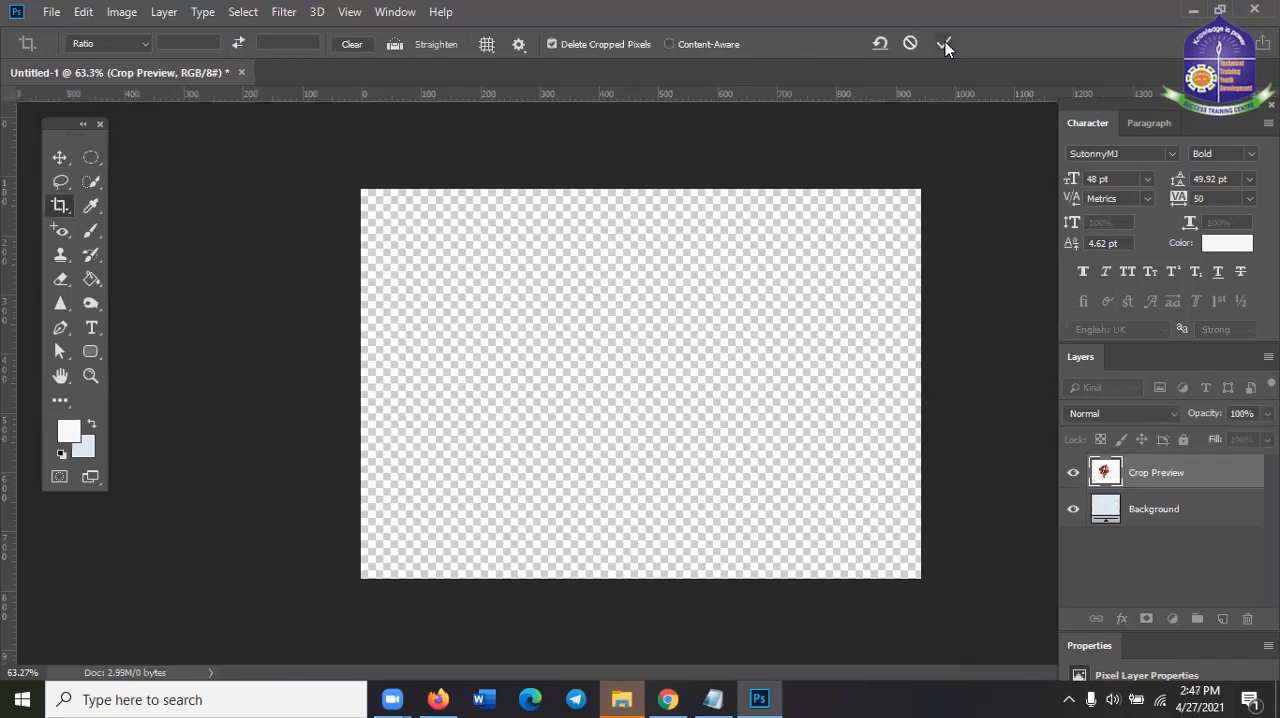
Choose the Clone Stamp Tool from the stamp tool group
{"action": "left_click", "coordinate": [60, 157]}
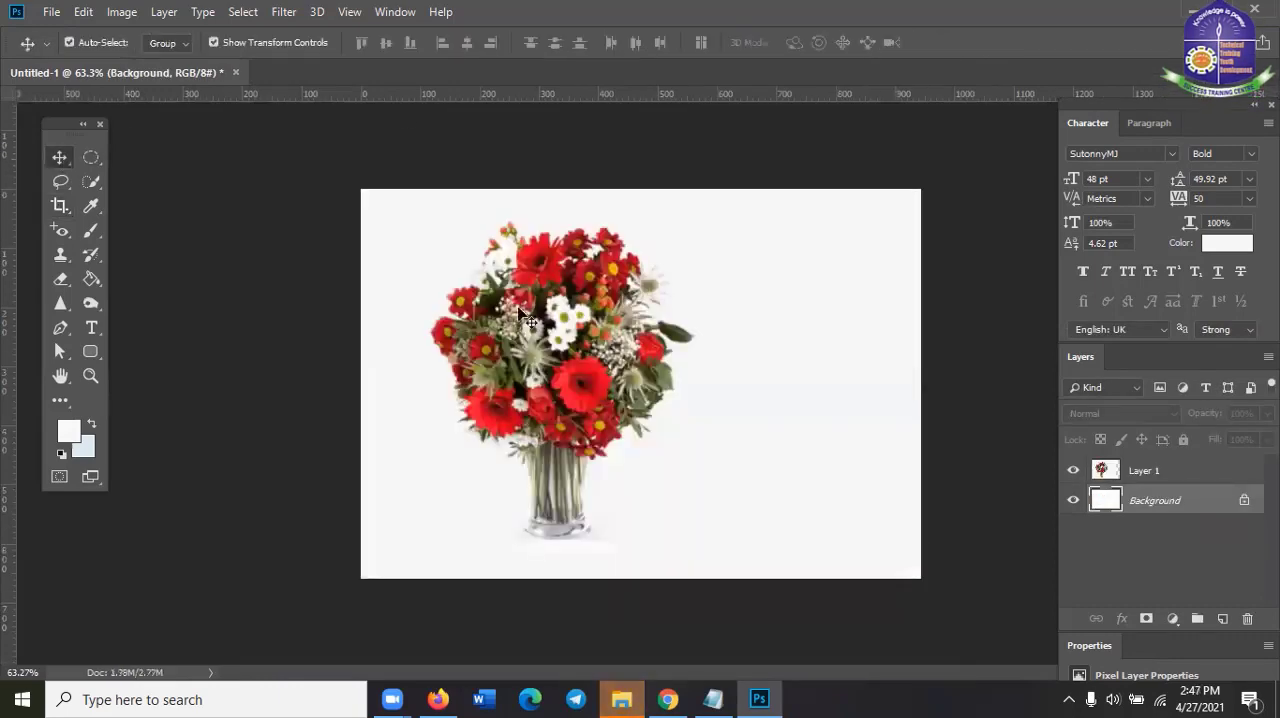
{"action": "left_click", "coordinate": [60, 259]}
{"action": "left_click", "coordinate": [60, 261]}
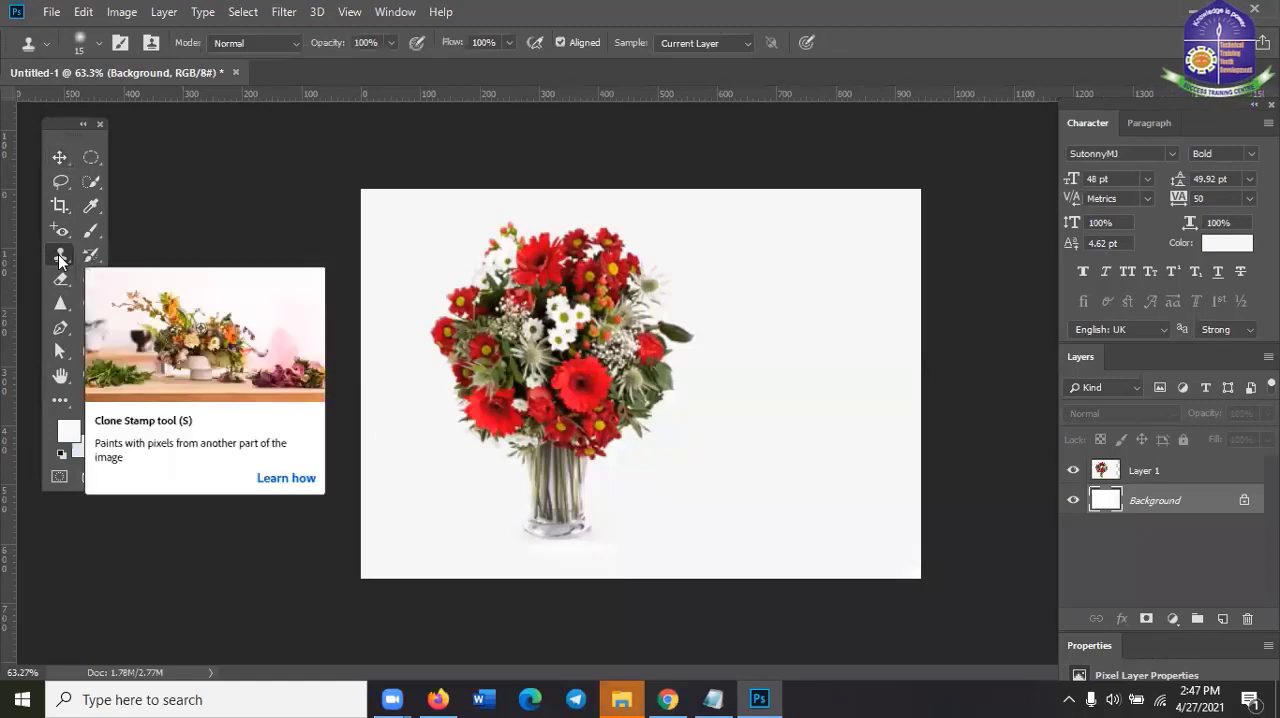
{"action": "left_click", "coordinate": [57, 258]}
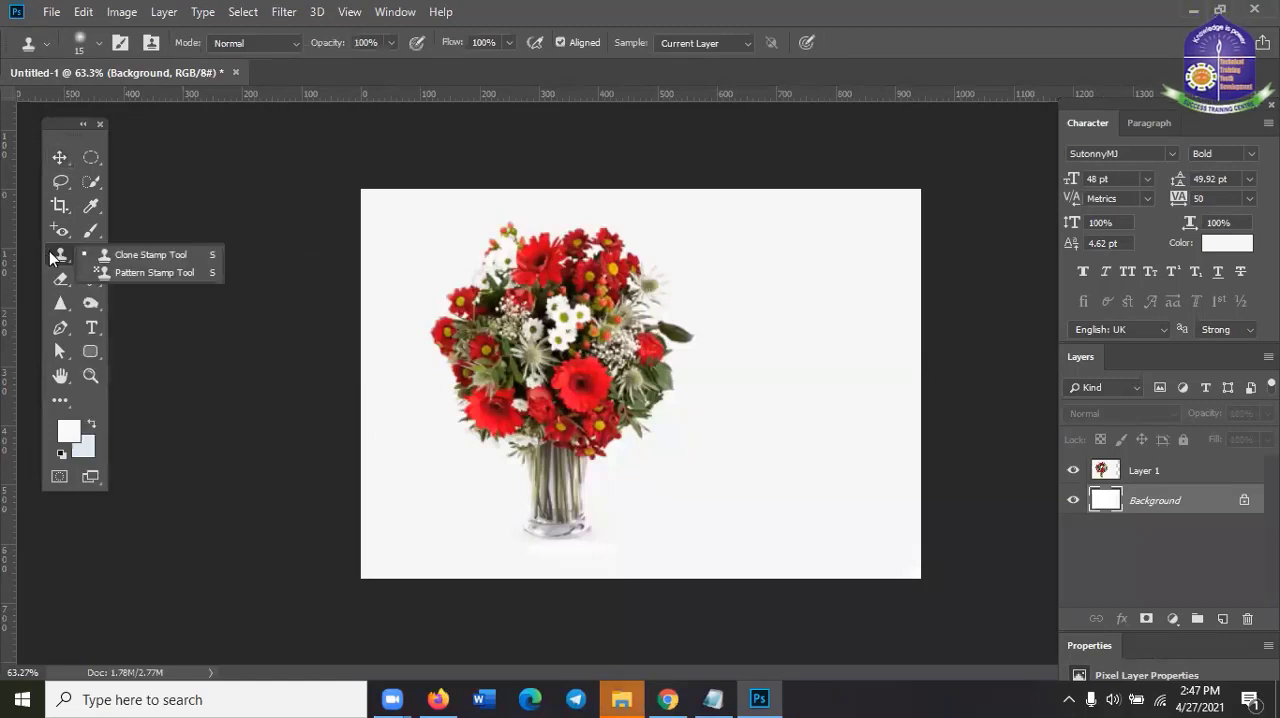
{"action": "left_click", "coordinate": [119, 257]}
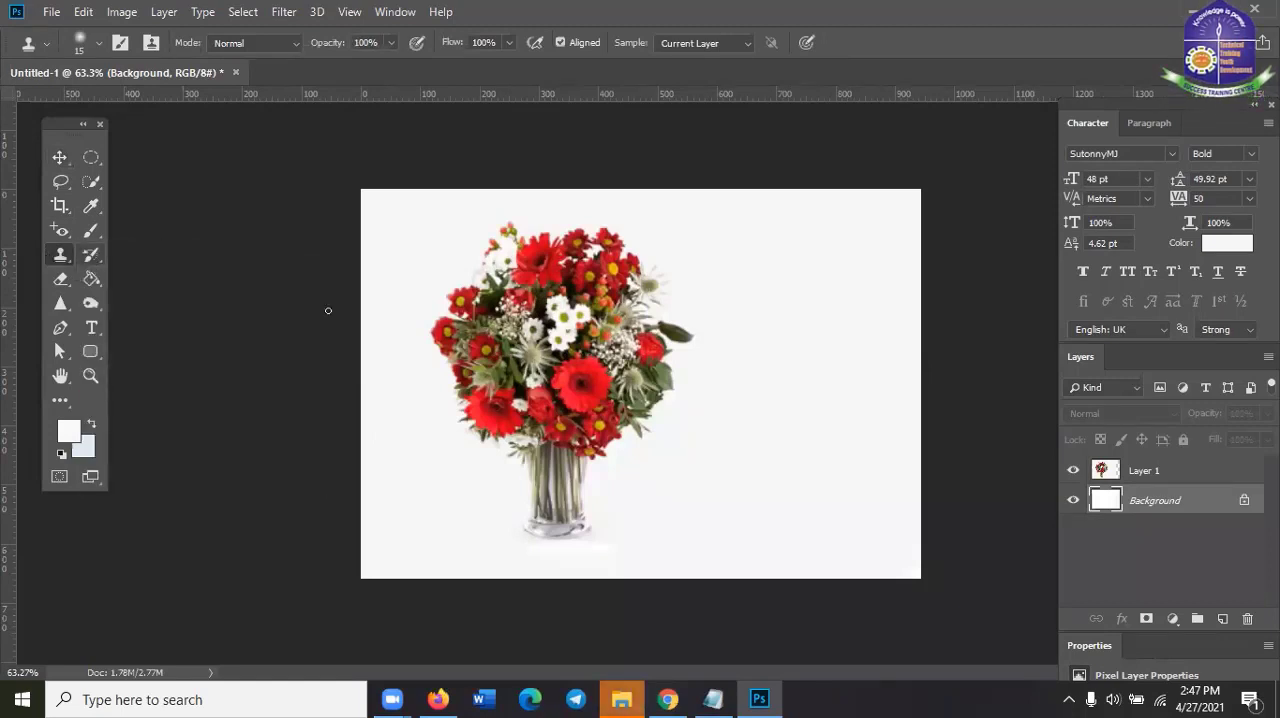
Enlarge the Clone Stamp brush to 130 px
{"action": "scroll", "coordinate": [651, 291], "scroll_direction": "up", "scroll_amount": 2}
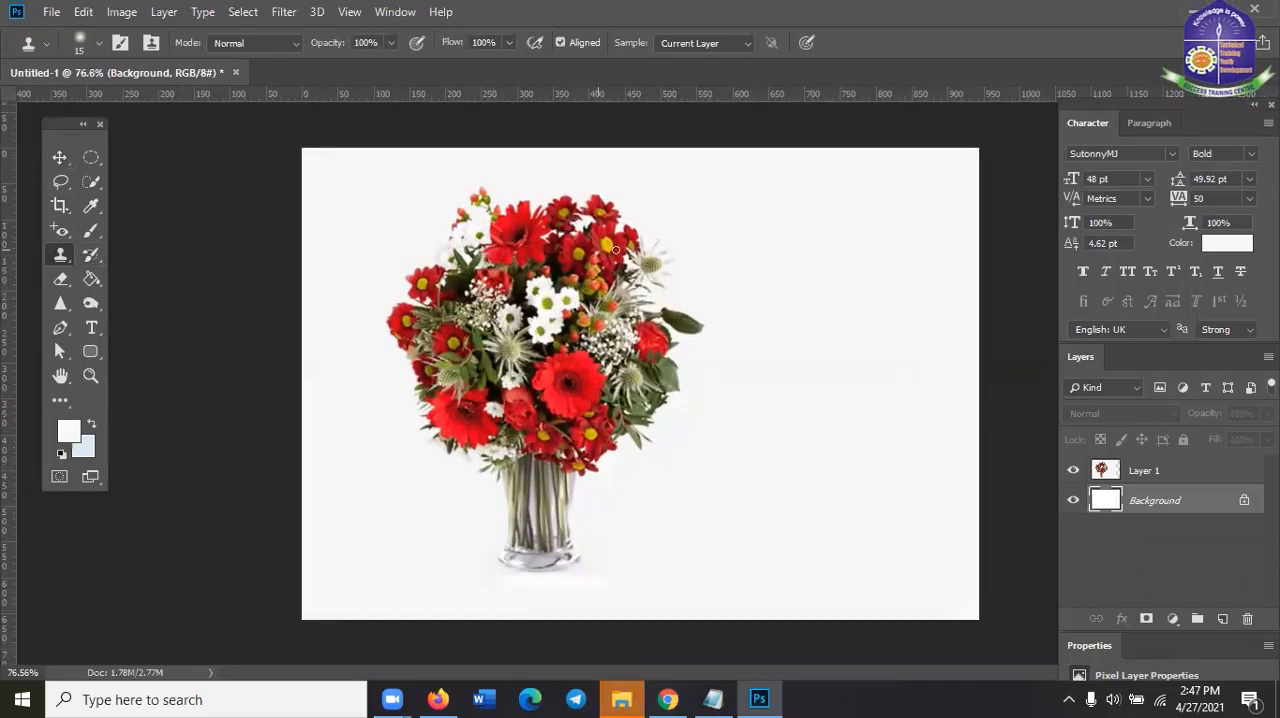
{"action": "key", "text": "bracketright"}
{"action": "key", "text": "bracketright"}
{"action": "mouse_move", "coordinate": [463, 221]}
{"action": "left_mouse_down"}
{"action": "mouse_move", "coordinate": [587, 267]}
{"action": "mouse_move", "coordinate": [494, 221]}
{"action": "left_mouse_up"}
{"action": "key", "text": "bracketright"}
{"action": "key", "text": "bracketright"}
{"action": "key", "text": "bracketright"}
{"action": "key", "text": "bracketright"}
{"action": "key", "text": "bracketright"}
{"action": "key", "text": "bracketright"}
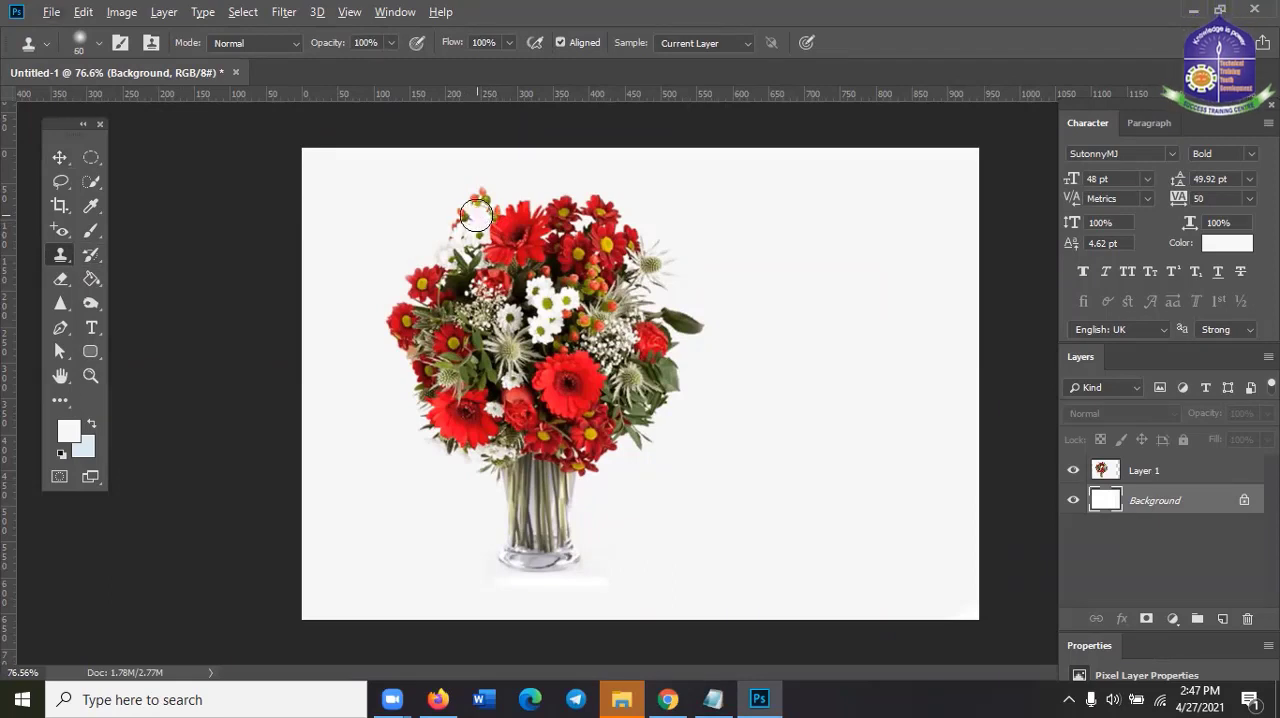
{"action": "right_click", "coordinate": [492, 234]}
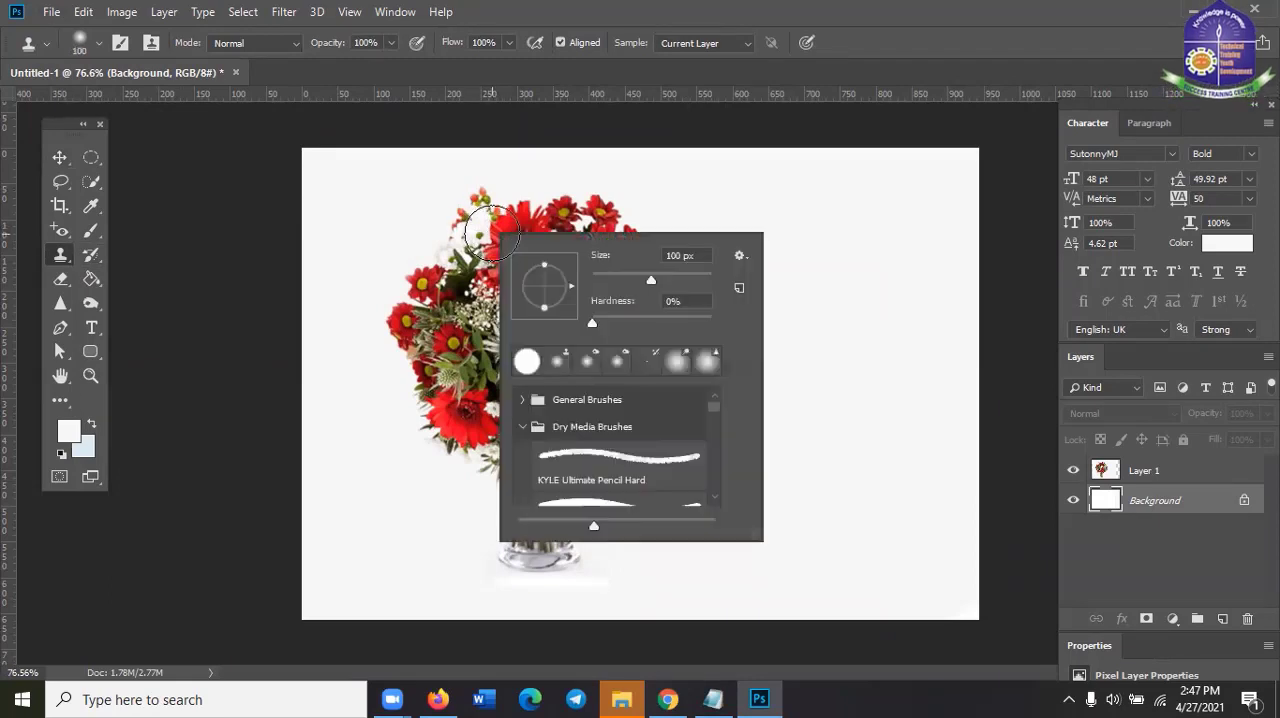
{"action": "left_click", "coordinate": [659, 284]}
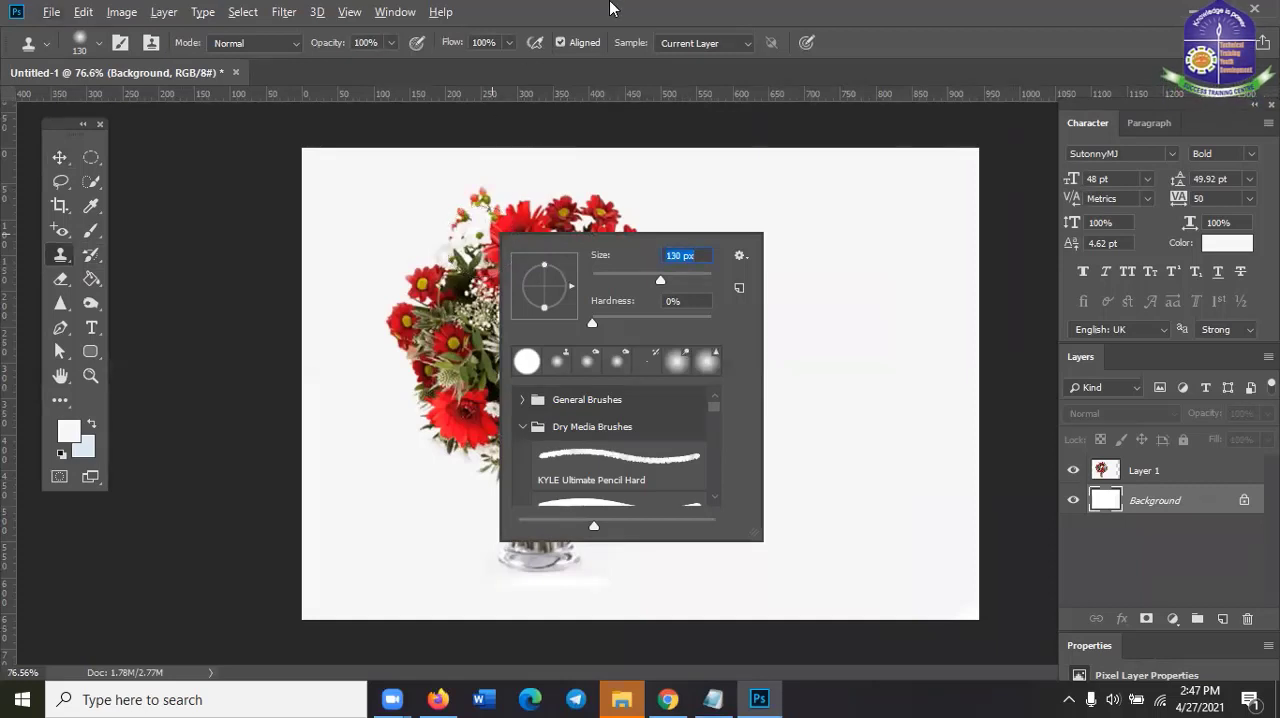
{"action": "left_click", "coordinate": [609, 4]}
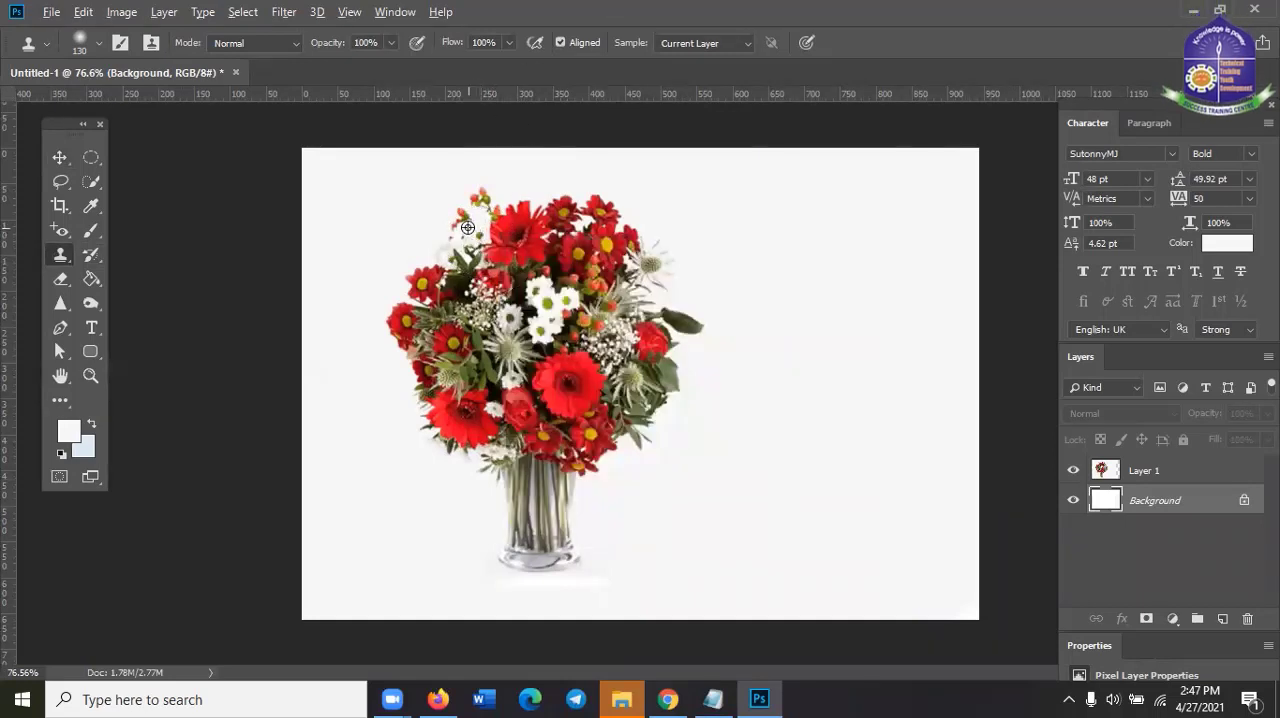
Try to clone the bouquet's white flowers into the empty area with the Background layer active, and switch to Layer 1
{"action": "left_click", "coordinate": [468, 228], "text": "alt"}
{"action": "mouse_move", "coordinate": [816, 240]}
{"action": "left_mouse_down"}
{"action": "mouse_move", "coordinate": [835, 306]}
{"action": "mouse_move", "coordinate": [822, 274]}
{"action": "mouse_move", "coordinate": [839, 228]}
{"action": "mouse_move", "coordinate": [880, 227]}
{"action": "left_mouse_up"}
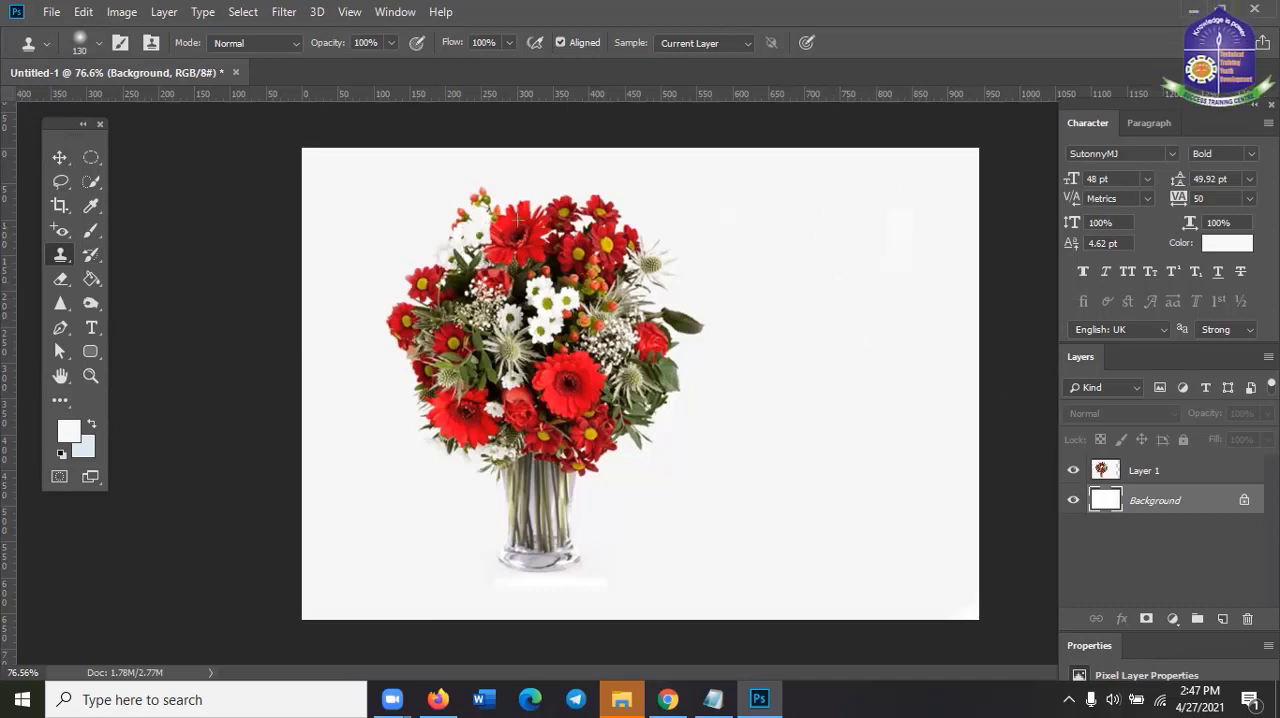
{"action": "left_click", "coordinate": [1152, 476]}
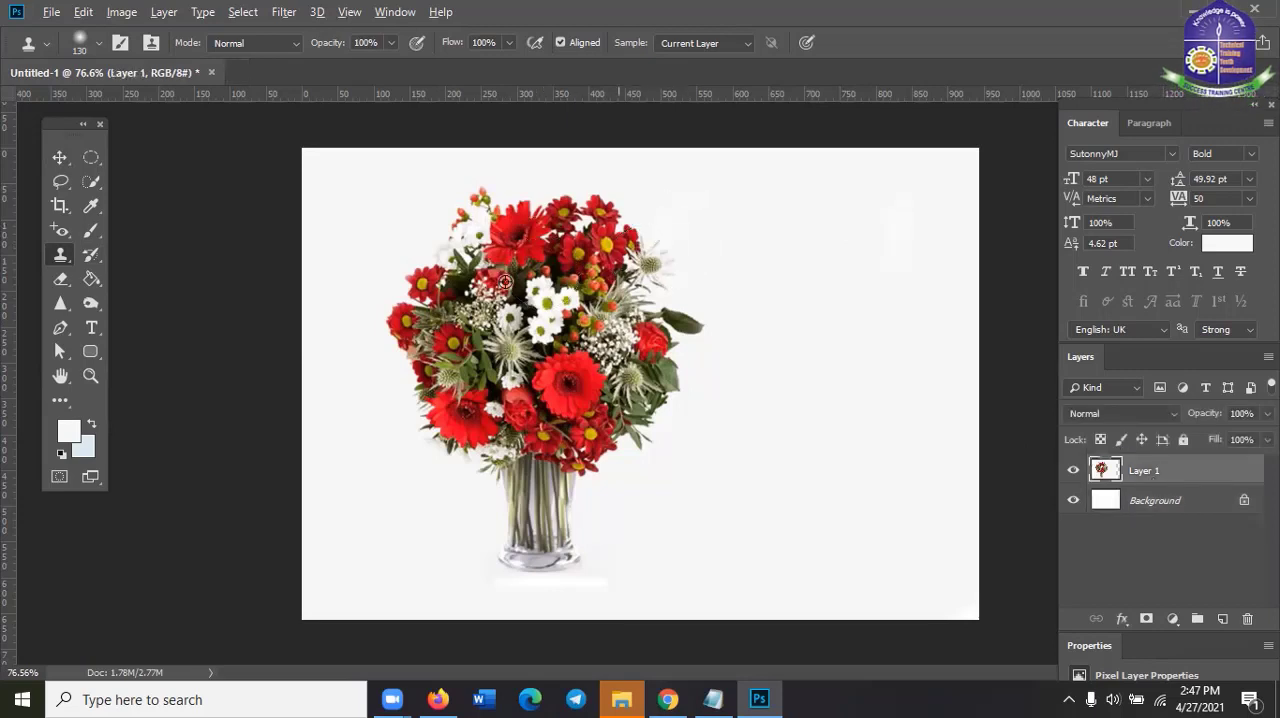
Sample the white flowers on Layer 1 and clone the whole bouquet and vase into the empty area beside the original
{"action": "left_click", "coordinate": [457, 222], "text": "alt"}
{"action": "mouse_move", "coordinate": [786, 240]}
{"action": "left_mouse_down"}
{"action": "mouse_move", "coordinate": [789, 292]}
{"action": "mouse_move", "coordinate": [808, 285]}
{"action": "mouse_move", "coordinate": [825, 242]}
{"action": "mouse_move", "coordinate": [898, 245]}
{"action": "mouse_move", "coordinate": [909, 288]}
{"action": "mouse_move", "coordinate": [894, 306]}
{"action": "mouse_move", "coordinate": [825, 320]}
{"action": "mouse_move", "coordinate": [825, 333]}
{"action": "mouse_move", "coordinate": [942, 345]}
{"action": "mouse_move", "coordinate": [940, 365]}
{"action": "mouse_move", "coordinate": [843, 380]}
{"action": "mouse_move", "coordinate": [784, 306]}
{"action": "mouse_move", "coordinate": [879, 403]}
{"action": "mouse_move", "coordinate": [941, 394]}
{"action": "mouse_move", "coordinate": [938, 421]}
{"action": "mouse_move", "coordinate": [850, 430]}
{"action": "mouse_move", "coordinate": [784, 362]}
{"action": "mouse_move", "coordinate": [776, 316]}
{"action": "mouse_move", "coordinate": [794, 424]}
{"action": "mouse_move", "coordinate": [836, 456]}
{"action": "mouse_move", "coordinate": [926, 460]}
{"action": "mouse_move", "coordinate": [878, 487]}
{"action": "left_mouse_up"}
{"action": "mouse_move", "coordinate": [855, 546]}
{"action": "left_mouse_down"}
{"action": "mouse_move", "coordinate": [859, 591]}
{"action": "mouse_move", "coordinate": [924, 558]}
{"action": "mouse_move", "coordinate": [891, 559]}
{"action": "mouse_move", "coordinate": [879, 512]}
{"action": "mouse_move", "coordinate": [793, 438]}
{"action": "mouse_move", "coordinate": [750, 379]}
{"action": "mouse_move", "coordinate": [727, 301]}
{"action": "mouse_move", "coordinate": [811, 227]}
{"action": "mouse_move", "coordinate": [930, 245]}
{"action": "mouse_move", "coordinate": [978, 286]}
{"action": "mouse_move", "coordinate": [1000, 380]}
{"action": "left_mouse_up"}
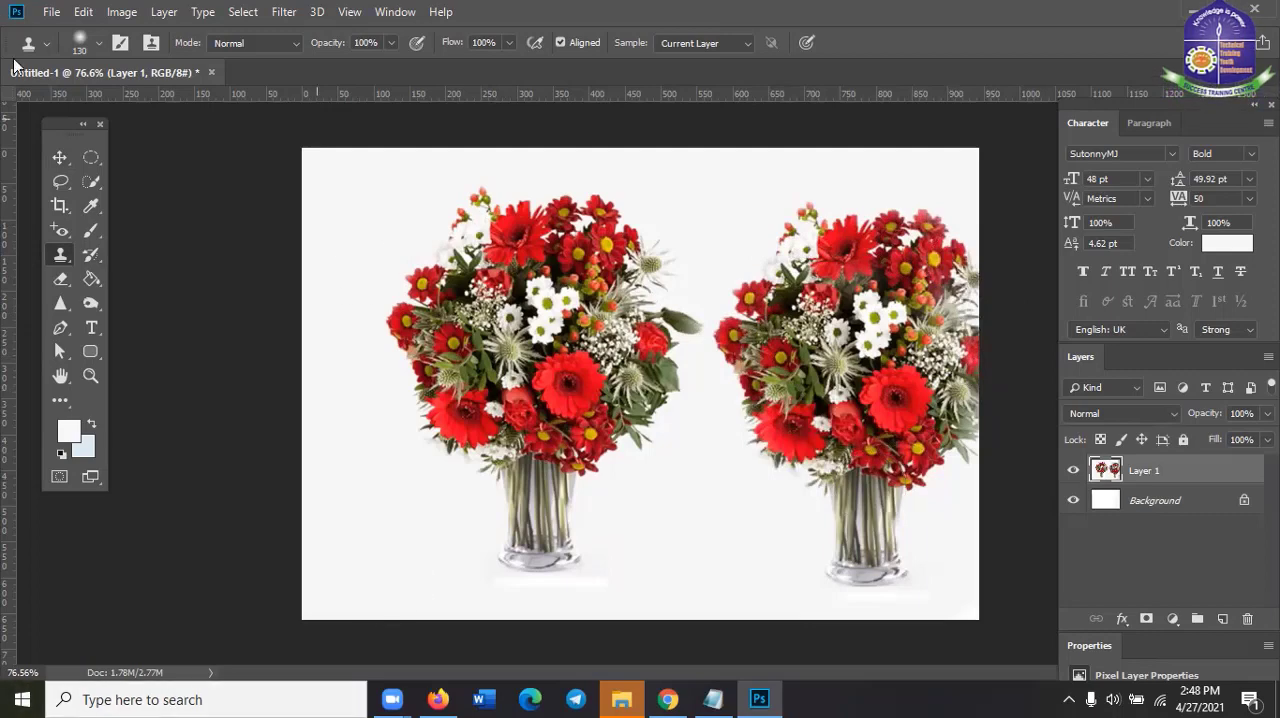
{"action": "left_click", "coordinate": [59, 159]}
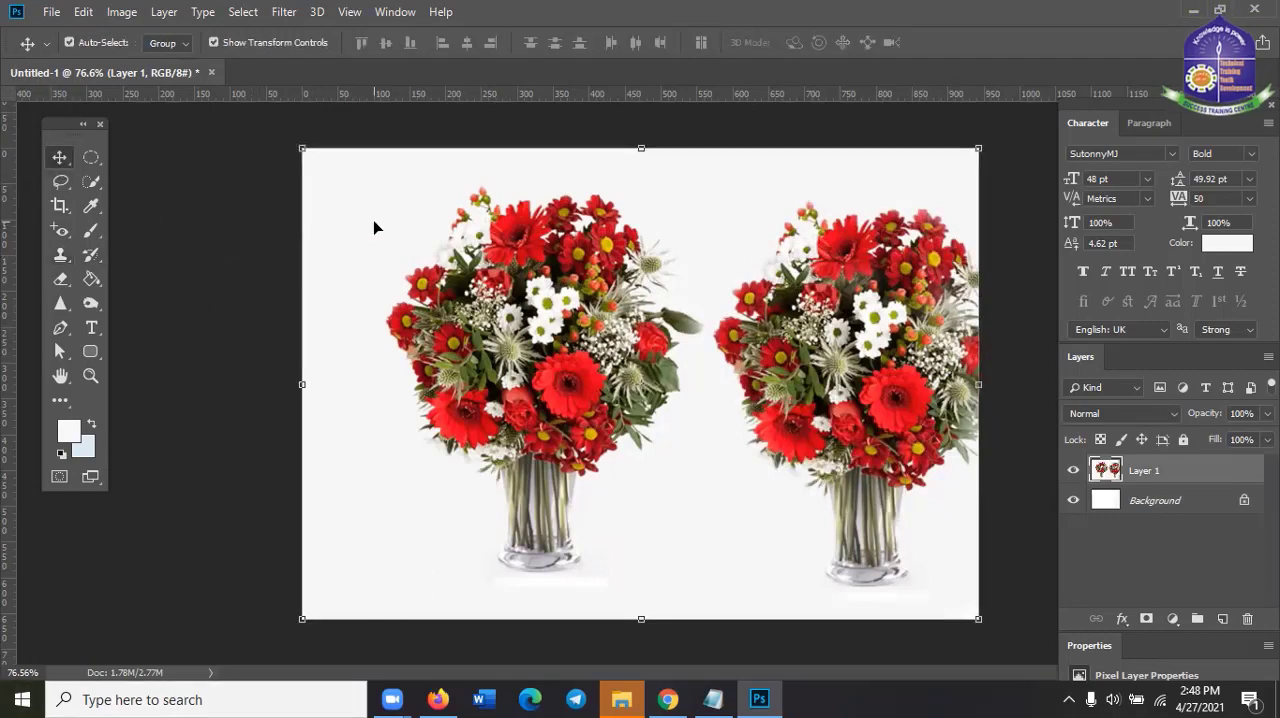
{"action": "scroll", "coordinate": [908, 375], "scroll_direction": "up", "scroll_amount": 2}
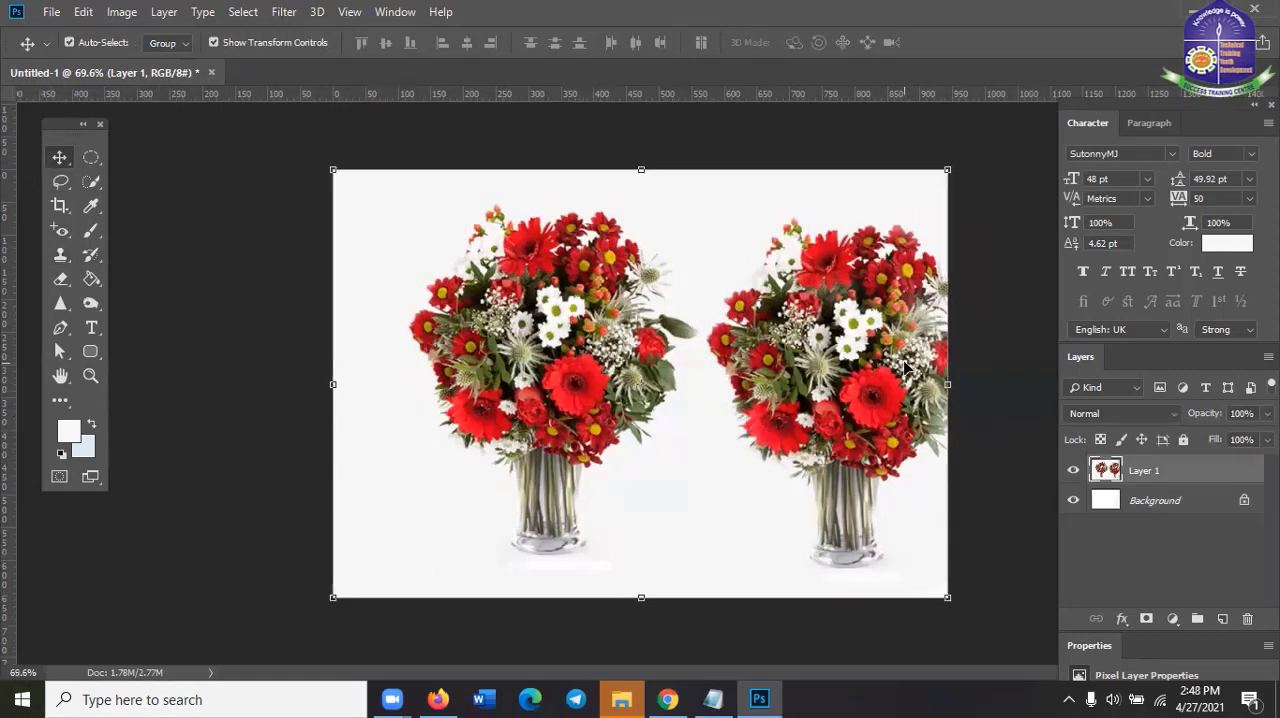
Reselect the Clone Stamp Tool, resample the bouquet's upper white flowers, and paint a second bouquet with vase in the empty space
{"action": "scroll", "coordinate": [848, 376], "scroll_direction": "down", "scroll_amount": 2}
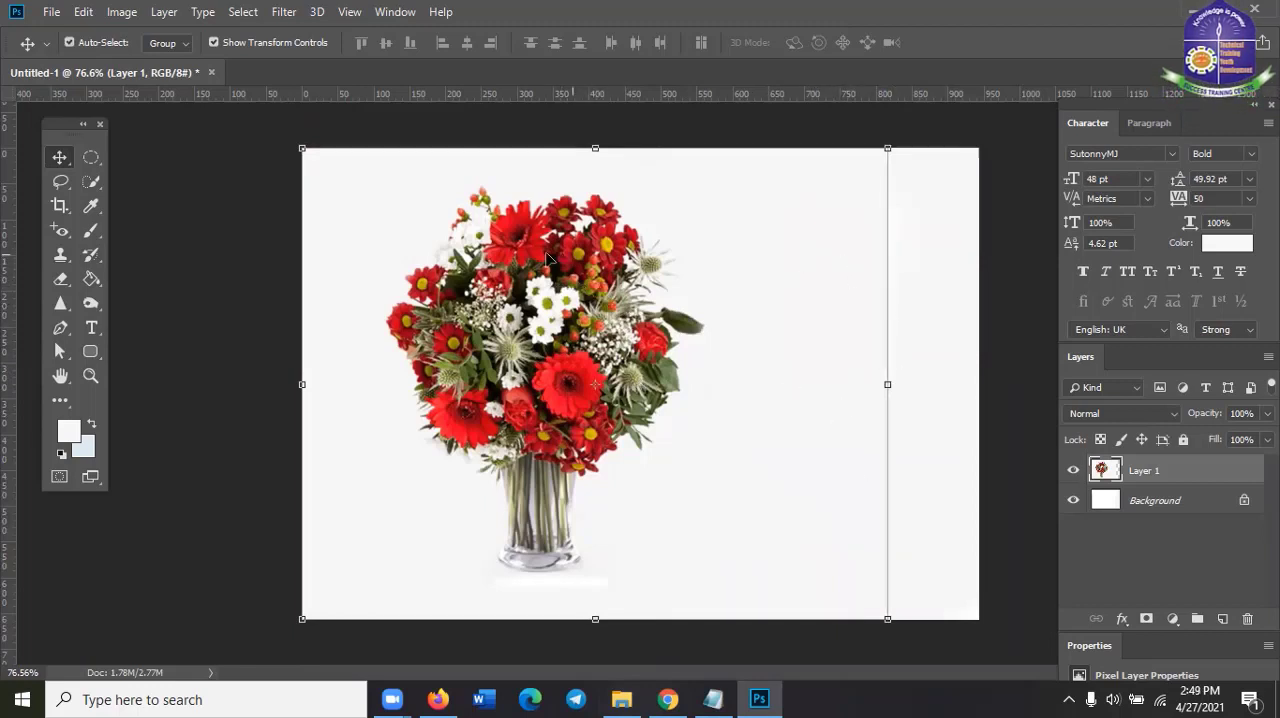
{"action": "left_click", "coordinate": [61, 257]}
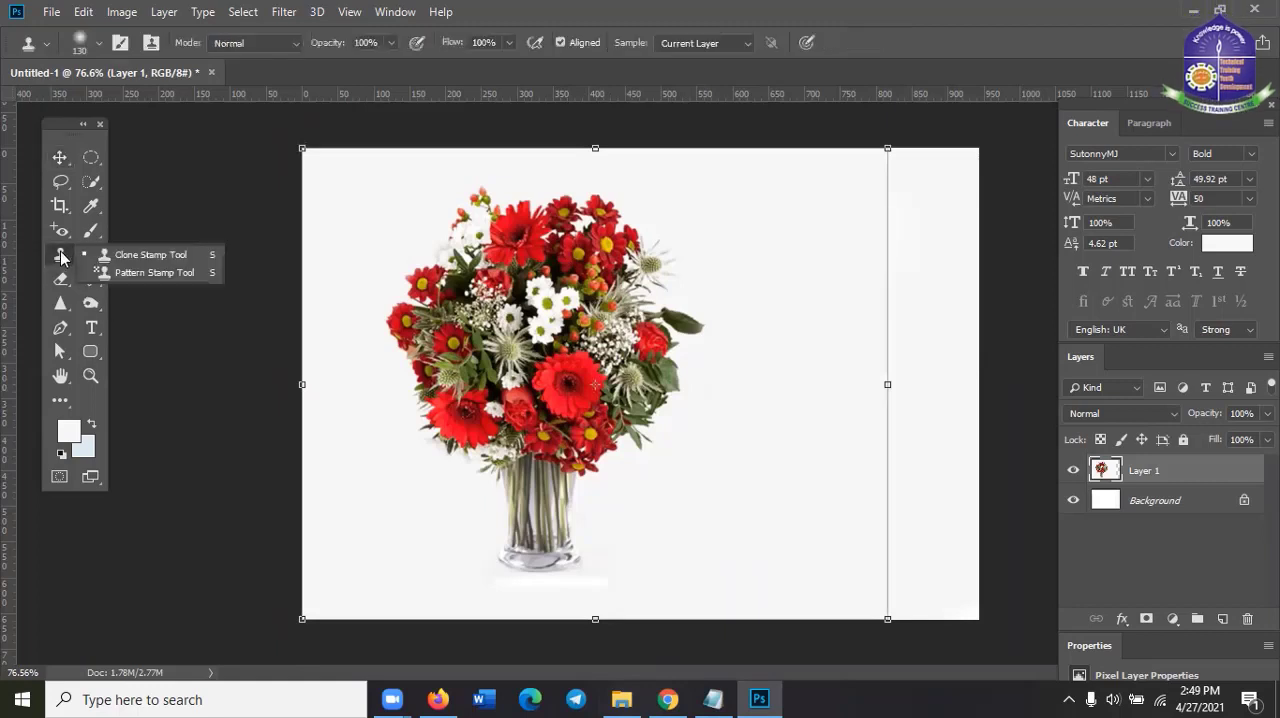
{"action": "left_click", "coordinate": [141, 251]}
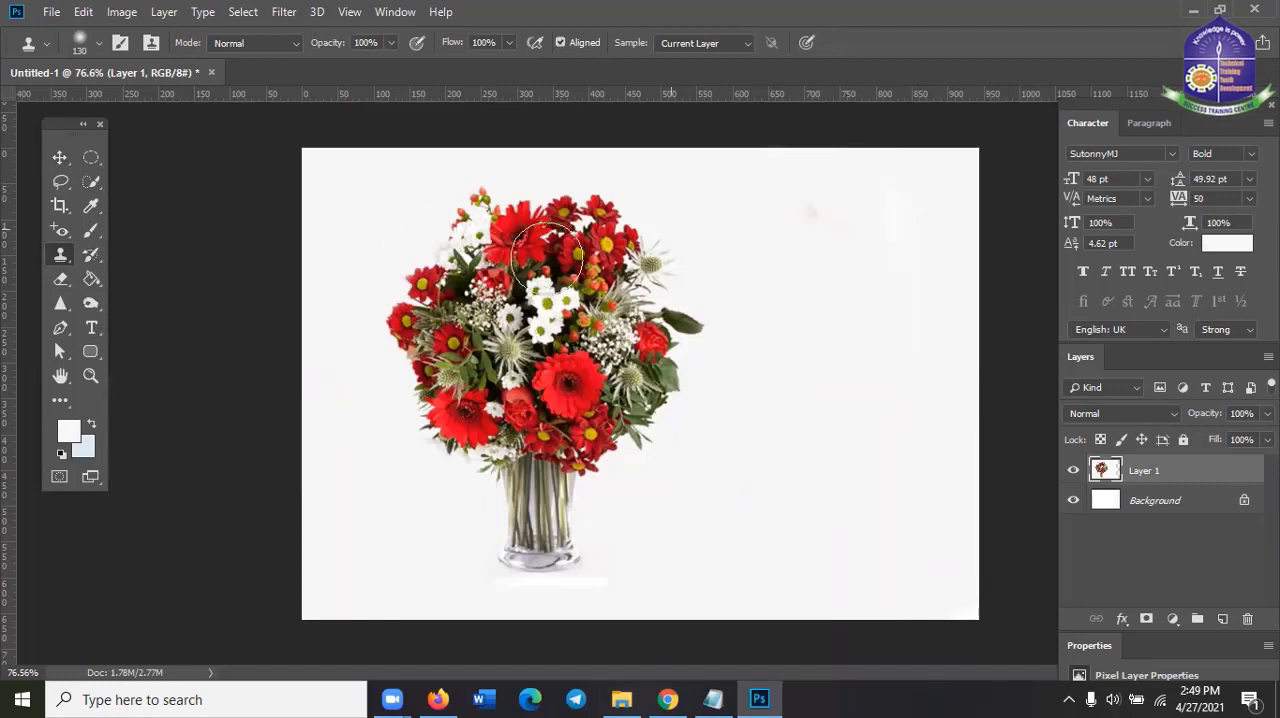
{"action": "left_click", "coordinate": [466, 231], "text": "alt"}
{"action": "mouse_move", "coordinate": [800, 240]}
{"action": "left_mouse_down"}
{"action": "mouse_move", "coordinate": [757, 231]}
{"action": "mouse_move", "coordinate": [785, 243]}
{"action": "mouse_move", "coordinate": [781, 258]}
{"action": "mouse_move", "coordinate": [867, 219]}
{"action": "mouse_move", "coordinate": [921, 230]}
{"action": "mouse_move", "coordinate": [938, 259]}
{"action": "mouse_move", "coordinate": [933, 290]}
{"action": "mouse_move", "coordinate": [840, 301]}
{"action": "mouse_move", "coordinate": [792, 288]}
{"action": "mouse_move", "coordinate": [830, 320]}
{"action": "mouse_move", "coordinate": [971, 297]}
{"action": "mouse_move", "coordinate": [972, 322]}
{"action": "mouse_move", "coordinate": [923, 352]}
{"action": "mouse_move", "coordinate": [854, 342]}
{"action": "mouse_move", "coordinate": [826, 297]}
{"action": "mouse_move", "coordinate": [800, 314]}
{"action": "mouse_move", "coordinate": [807, 366]}
{"action": "mouse_move", "coordinate": [949, 370]}
{"action": "mouse_move", "coordinate": [944, 397]}
{"action": "mouse_move", "coordinate": [868, 404]}
{"action": "mouse_move", "coordinate": [790, 299]}
{"action": "mouse_move", "coordinate": [776, 347]}
{"action": "mouse_move", "coordinate": [830, 376]}
{"action": "mouse_move", "coordinate": [805, 368]}
{"action": "mouse_move", "coordinate": [797, 335]}
{"action": "mouse_move", "coordinate": [774, 318]}
{"action": "mouse_move", "coordinate": [772, 340]}
{"action": "mouse_move", "coordinate": [759, 325]}
{"action": "mouse_move", "coordinate": [775, 372]}
{"action": "mouse_move", "coordinate": [861, 390]}
{"action": "mouse_move", "coordinate": [806, 385]}
{"action": "mouse_move", "coordinate": [775, 363]}
{"action": "mouse_move", "coordinate": [772, 337]}
{"action": "mouse_move", "coordinate": [769, 364]}
{"action": "mouse_move", "coordinate": [805, 382]}
{"action": "mouse_move", "coordinate": [915, 394]}
{"action": "mouse_move", "coordinate": [931, 413]}
{"action": "mouse_move", "coordinate": [852, 448]}
{"action": "mouse_move", "coordinate": [805, 428]}
{"action": "mouse_move", "coordinate": [789, 436]}
{"action": "mouse_move", "coordinate": [794, 457]}
{"action": "mouse_move", "coordinate": [873, 460]}
{"action": "mouse_move", "coordinate": [870, 497]}
{"action": "mouse_move", "coordinate": [844, 482]}
{"action": "mouse_move", "coordinate": [830, 495]}
{"action": "mouse_move", "coordinate": [886, 514]}
{"action": "mouse_move", "coordinate": [848, 563]}
{"action": "mouse_move", "coordinate": [894, 571]}
{"action": "left_mouse_up"}
{"action": "mouse_move", "coordinate": [772, 390]}
{"action": "left_mouse_down"}
{"action": "mouse_move", "coordinate": [751, 313]}
{"action": "mouse_move", "coordinate": [833, 237]}
{"action": "mouse_move", "coordinate": [949, 251]}
{"action": "mouse_move", "coordinate": [999, 350]}
{"action": "mouse_move", "coordinate": [965, 420]}
{"action": "left_mouse_up"}
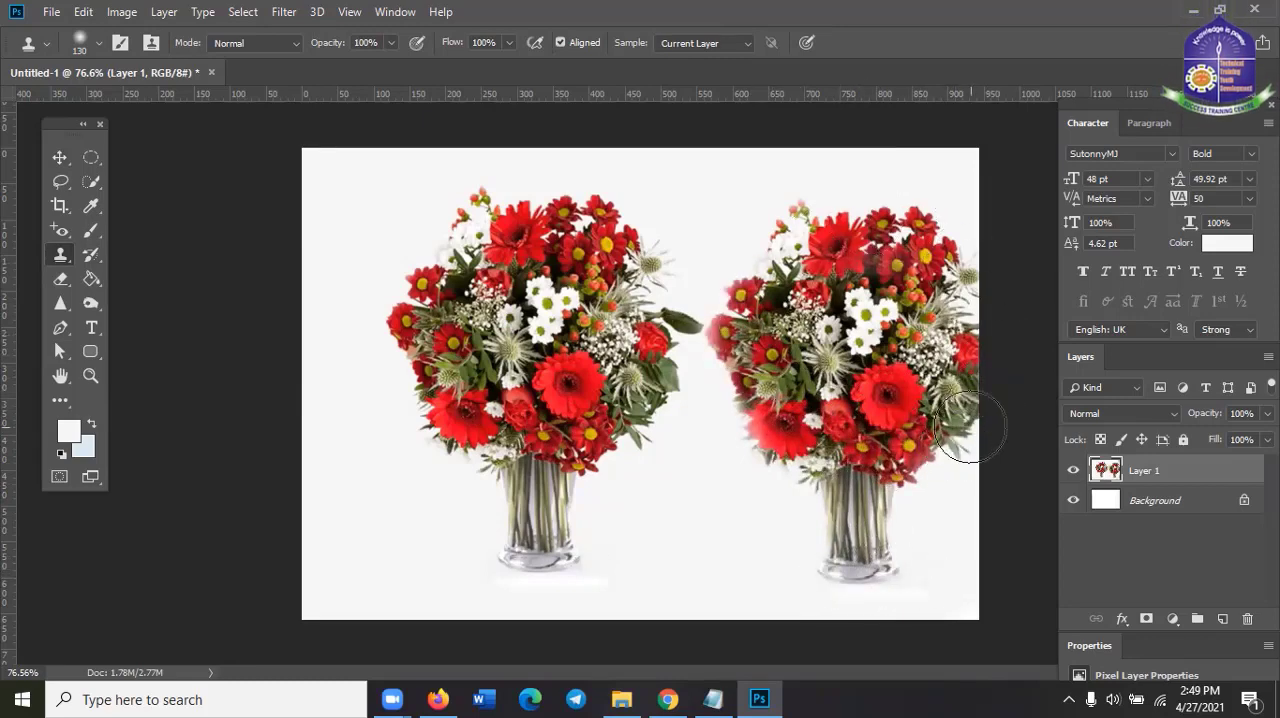
Move Layer 1 slightly left with the Move tool and stretch its side edges to 104.77% width so it reaches the canvas's right edge
{"action": "left_click", "coordinate": [62, 159]}
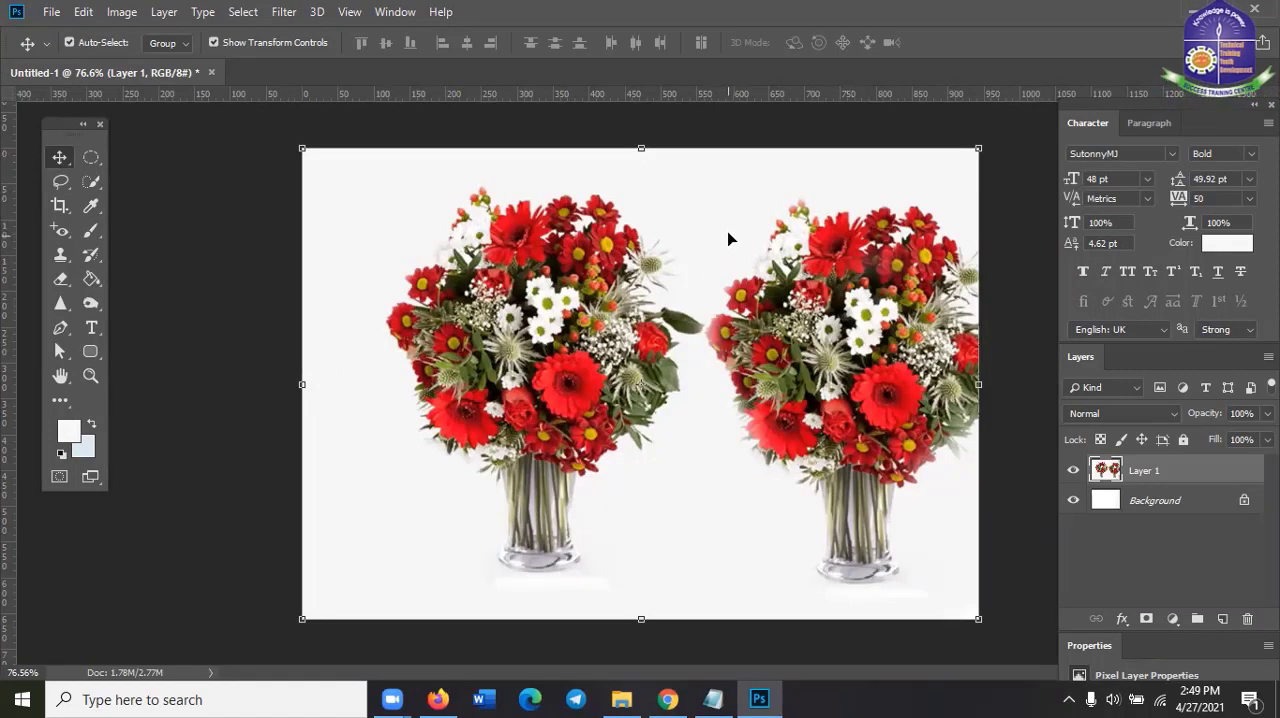
{"action": "left_click_drag", "start_coordinate": [655, 228], "coordinate": [709, 240]}
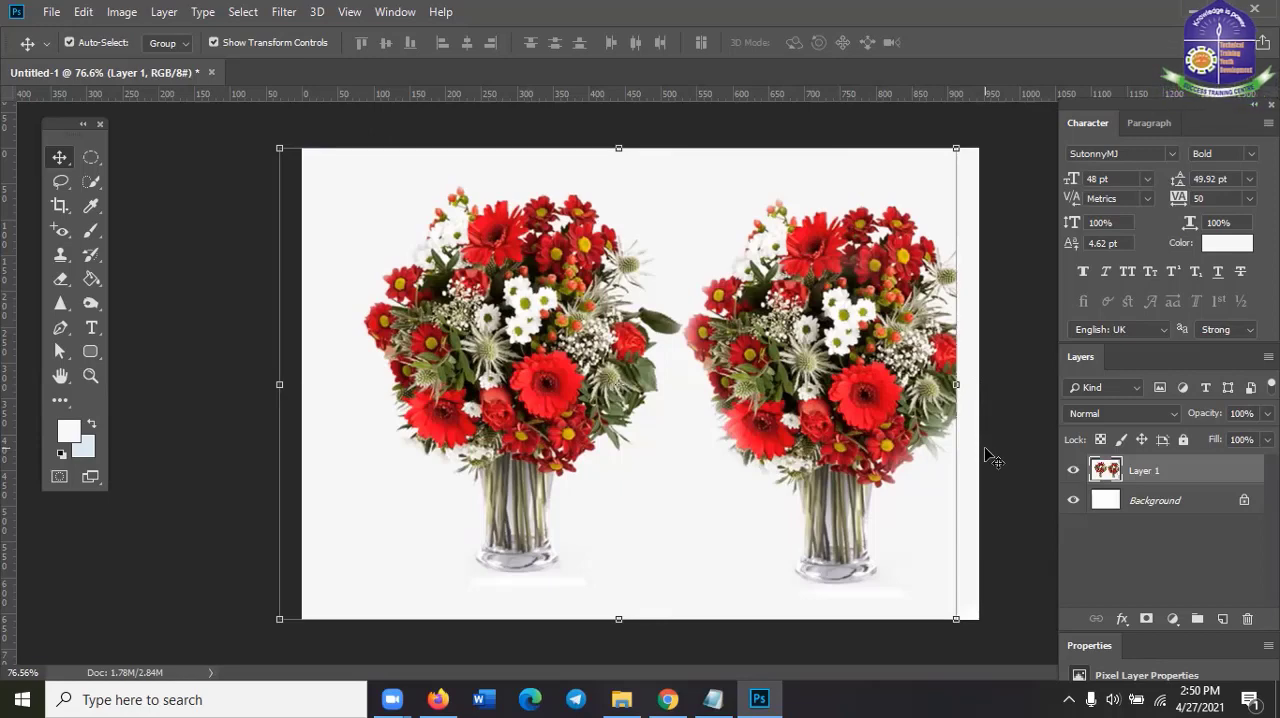
{"action": "left_click", "coordinate": [962, 386]}
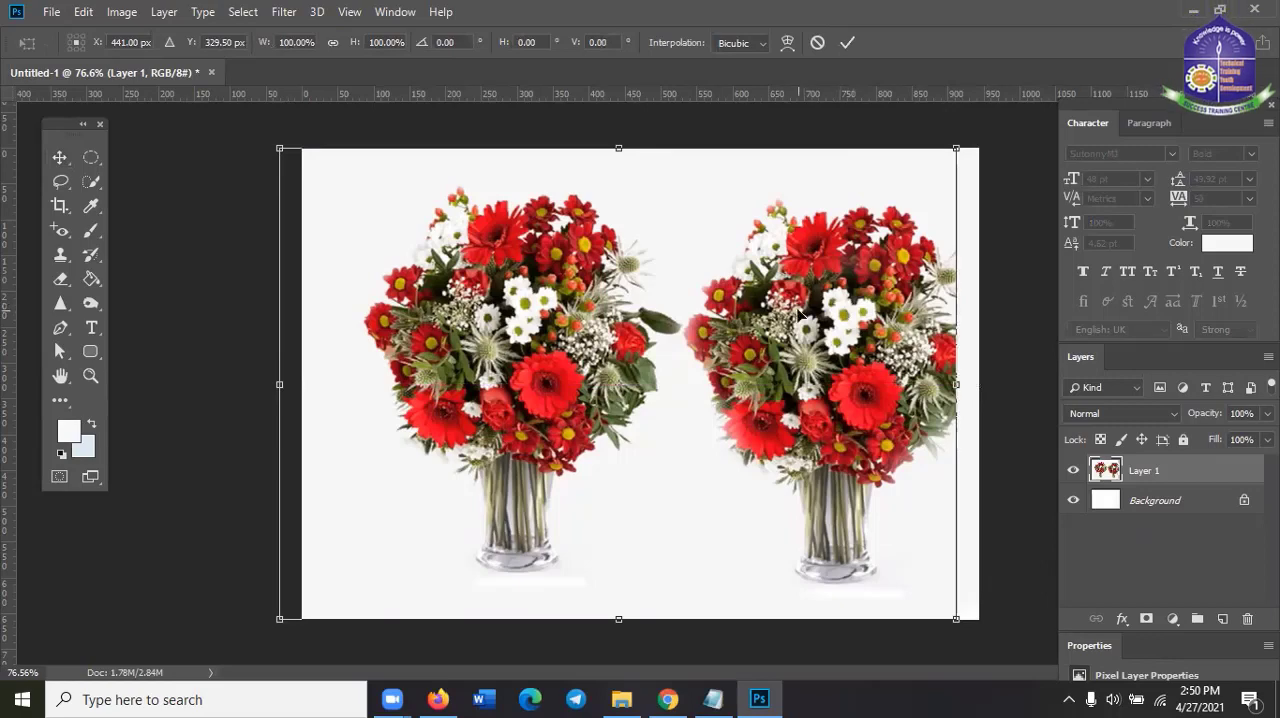
{"action": "left_click_drag", "start_coordinate": [955, 383], "coordinate": [980, 381]}
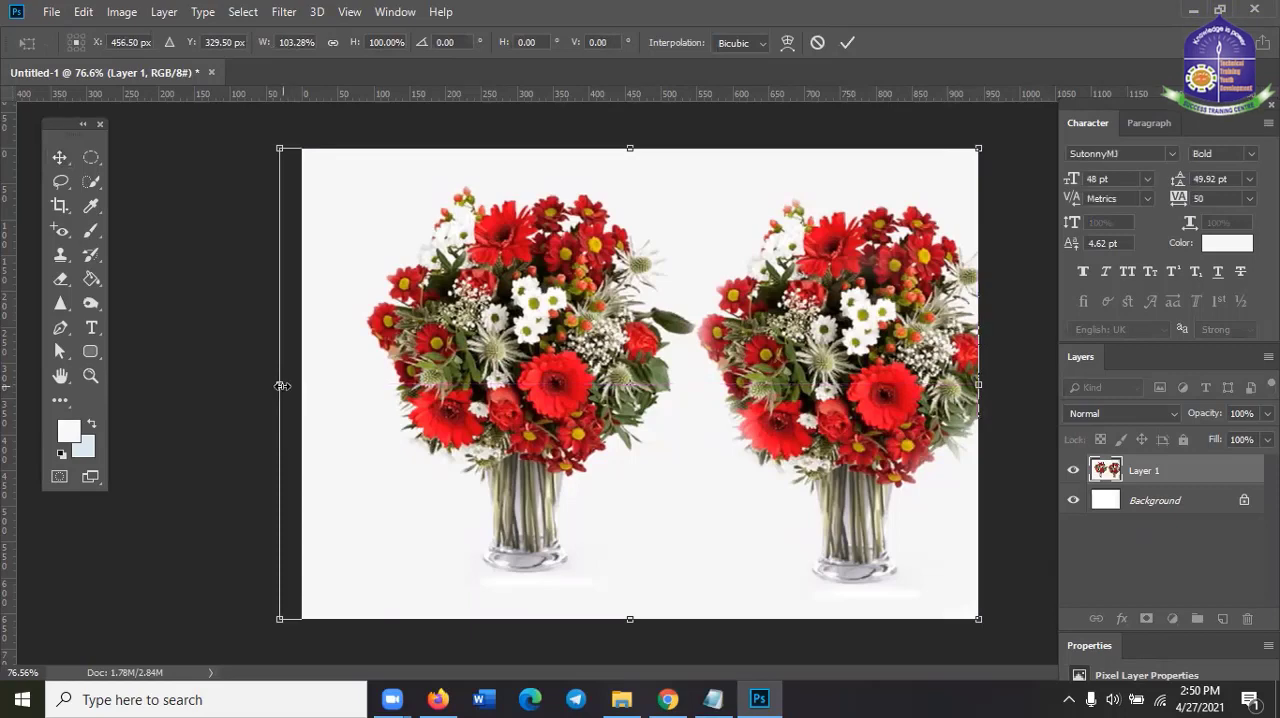
{"action": "mouse_move", "coordinate": [280, 385]}
{"action": "left_mouse_down"}
{"action": "mouse_move", "coordinate": [301, 381]}
{"action": "mouse_move", "coordinate": [270, 383]}
{"action": "left_mouse_up"}
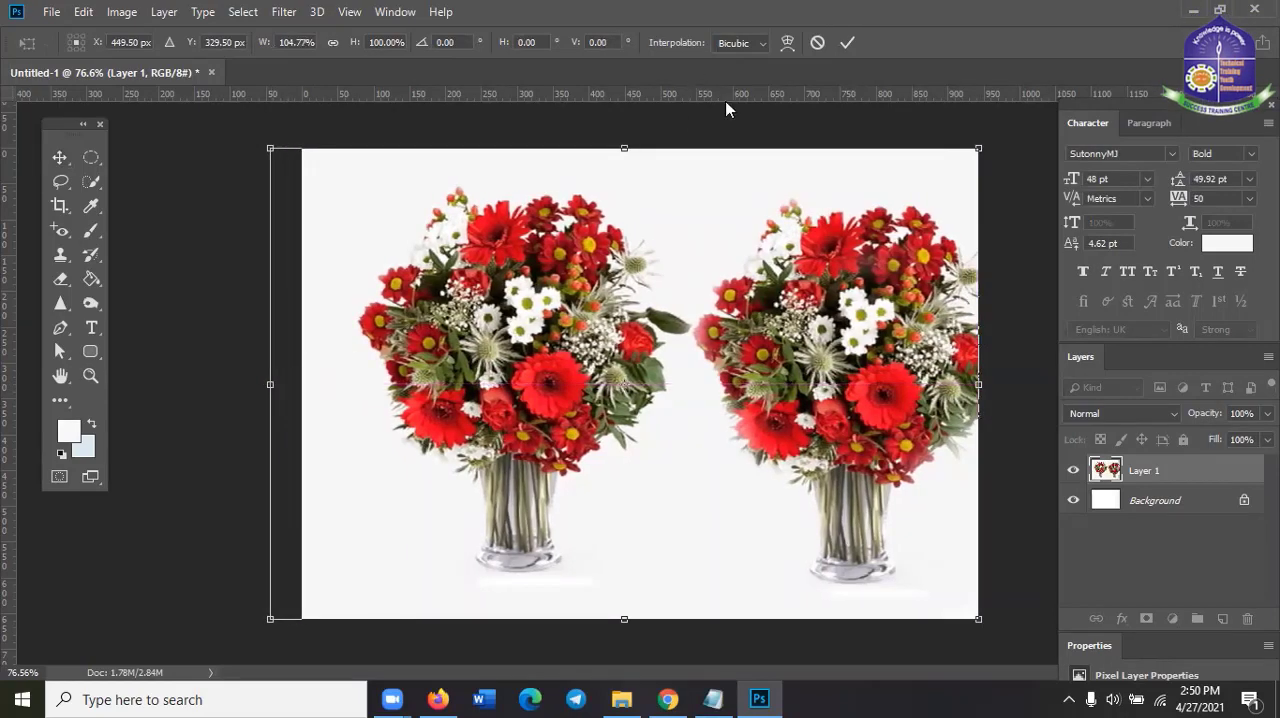
{"action": "left_click", "coordinate": [847, 42]}
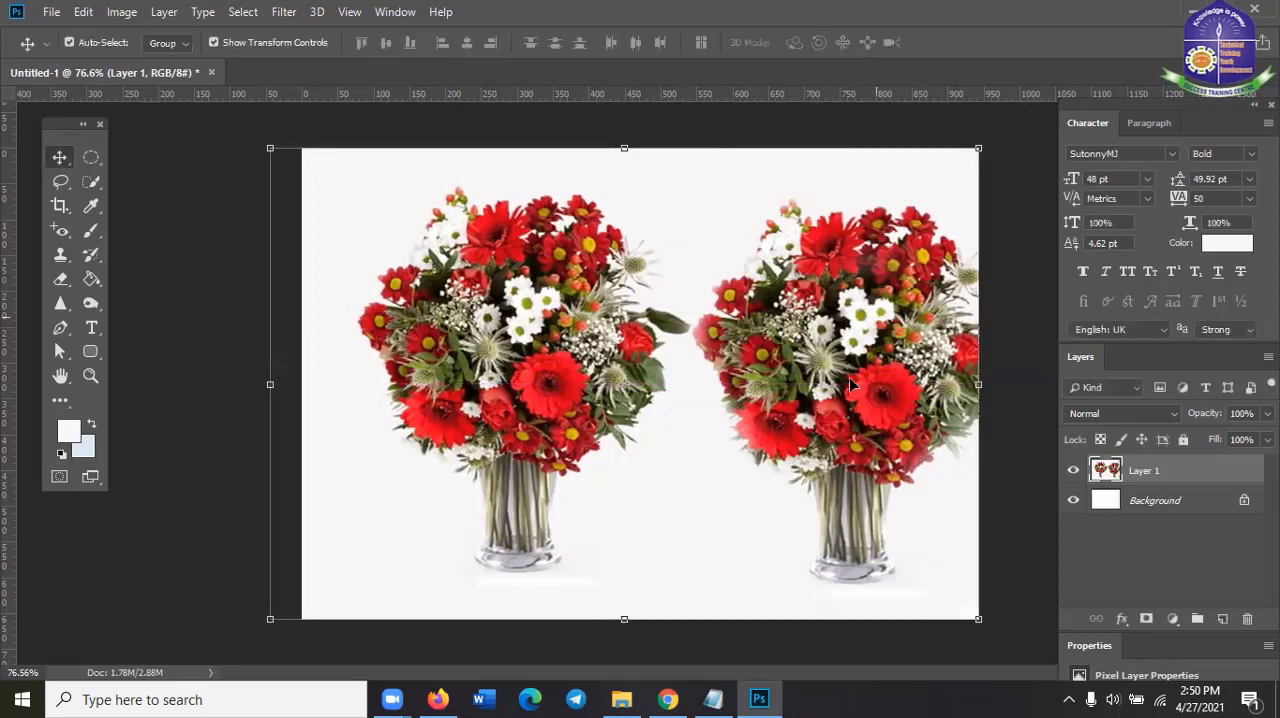
{"action": "left_click", "coordinate": [228, 192]}
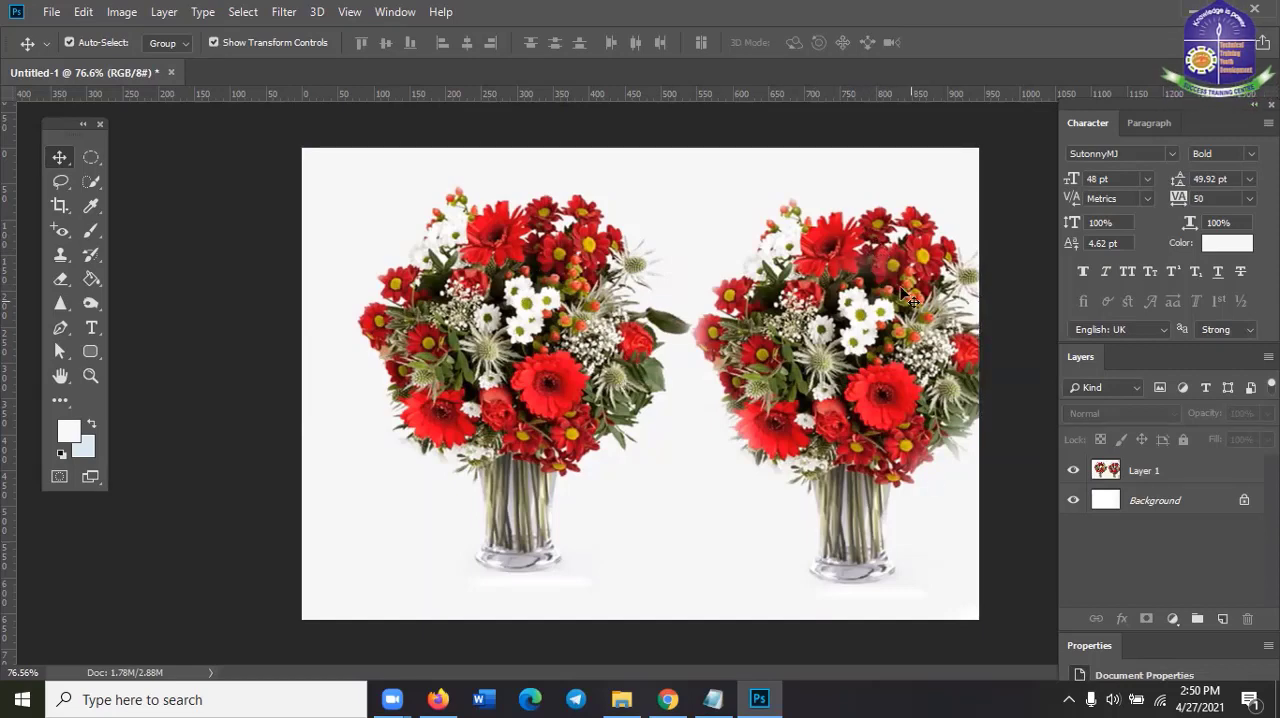
{"action": "left_click", "coordinate": [878, 350]}
{"action": "mouse_move", "coordinate": [857, 315]}
{"action": "left_mouse_down"}
{"action": "mouse_move", "coordinate": [785, 327]}
{"action": "mouse_move", "coordinate": [854, 316]}
{"action": "left_mouse_up"}
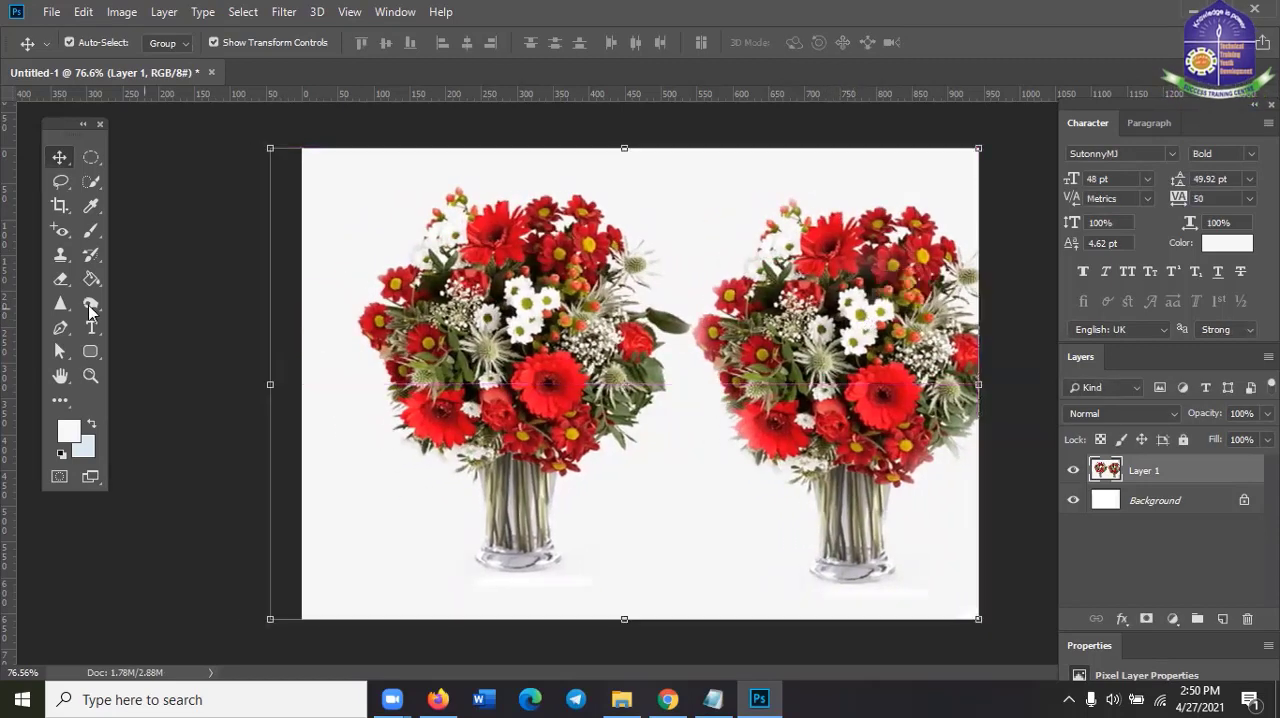
Return to the Clone Stamp Tool and undo Layer 1's move and stretch along with the cloned second bouquet
{"action": "left_click", "coordinate": [58, 236]}
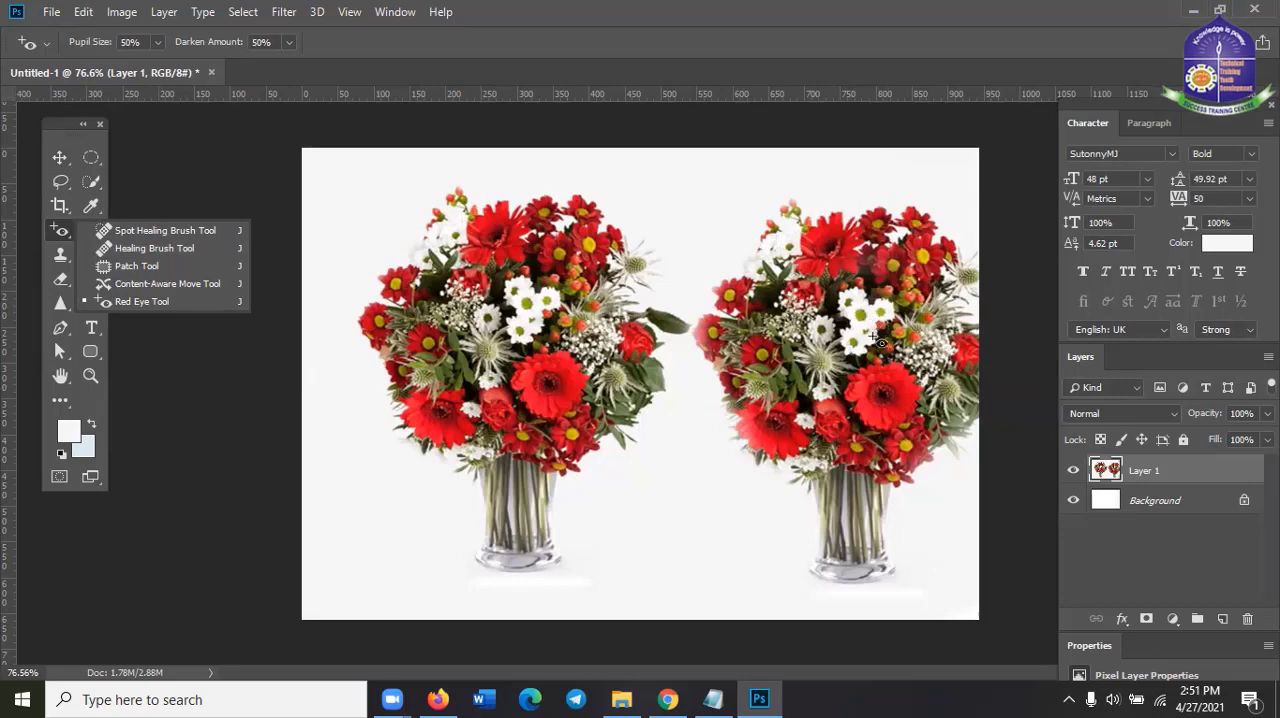
{"action": "left_click", "coordinate": [63, 225]}
{"action": "left_click", "coordinate": [60, 256]}
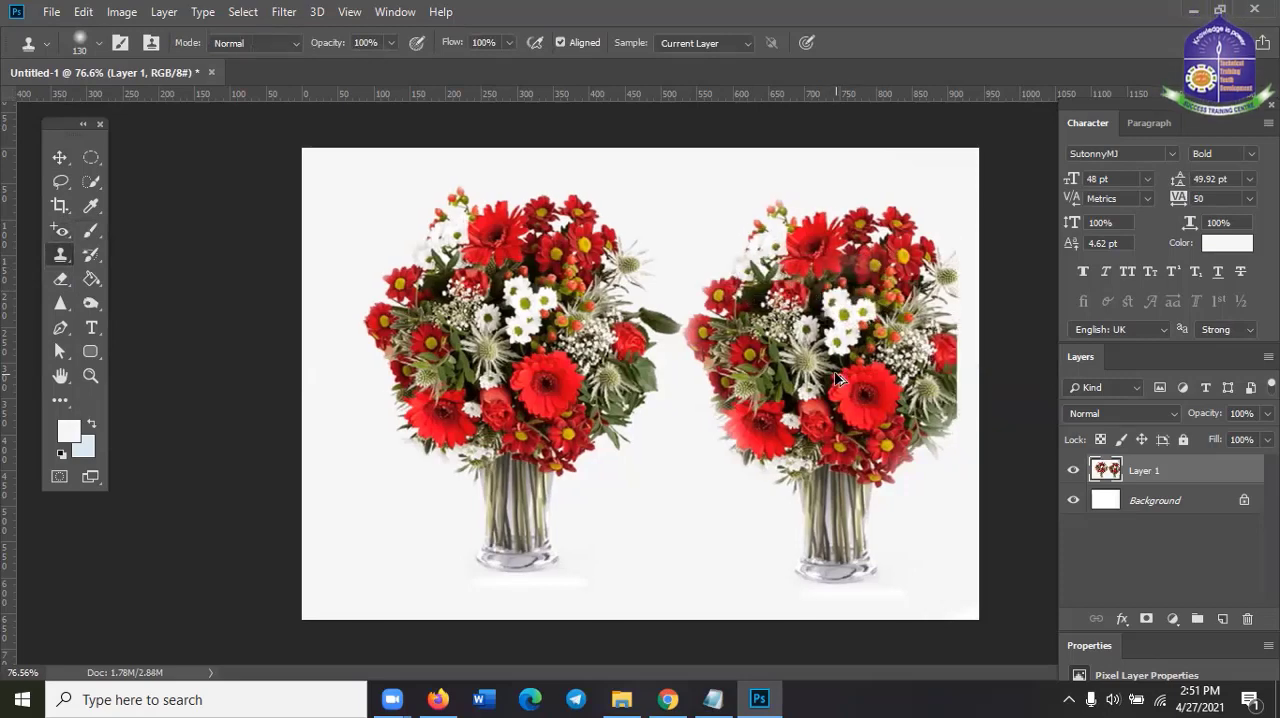
{"action": "key", "text": "ctrl+alt+z"}
{"action": "key", "text": "ctrl+alt+z"}
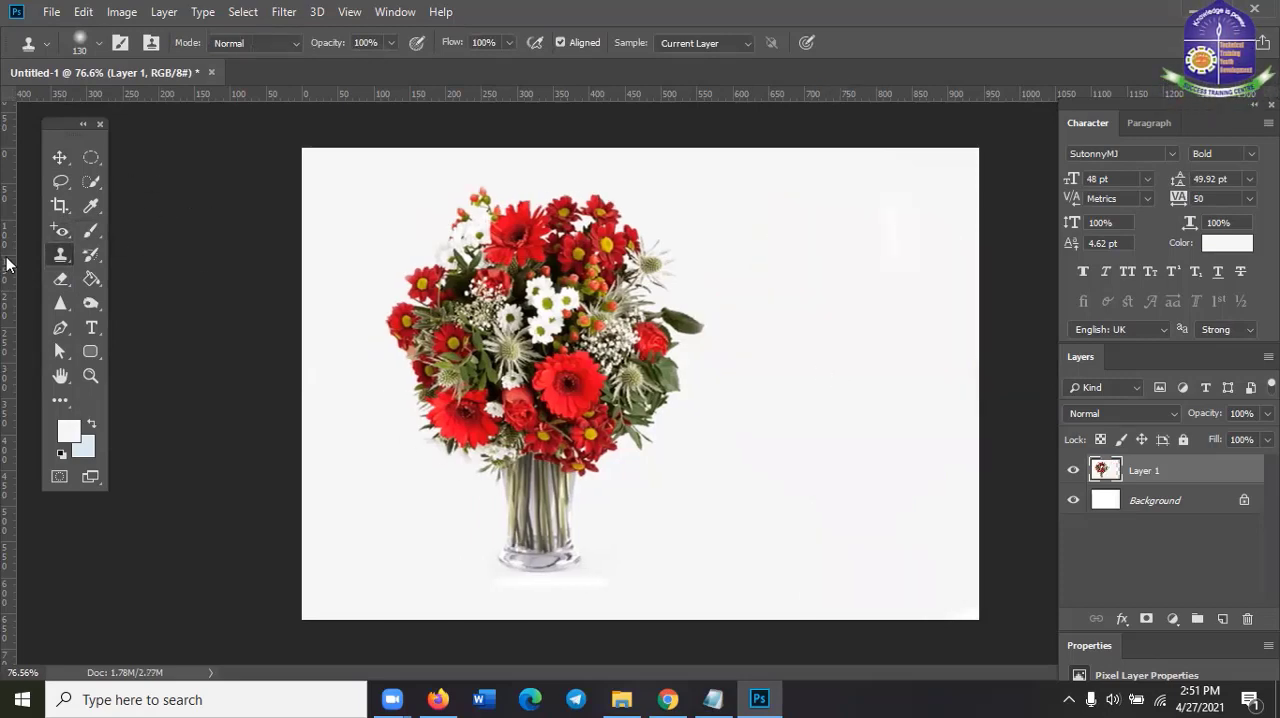
Switch to the Healing Brush Tool and sample the white flowers at the upper left of the bouquet
{"action": "right_click", "coordinate": [56, 226]}
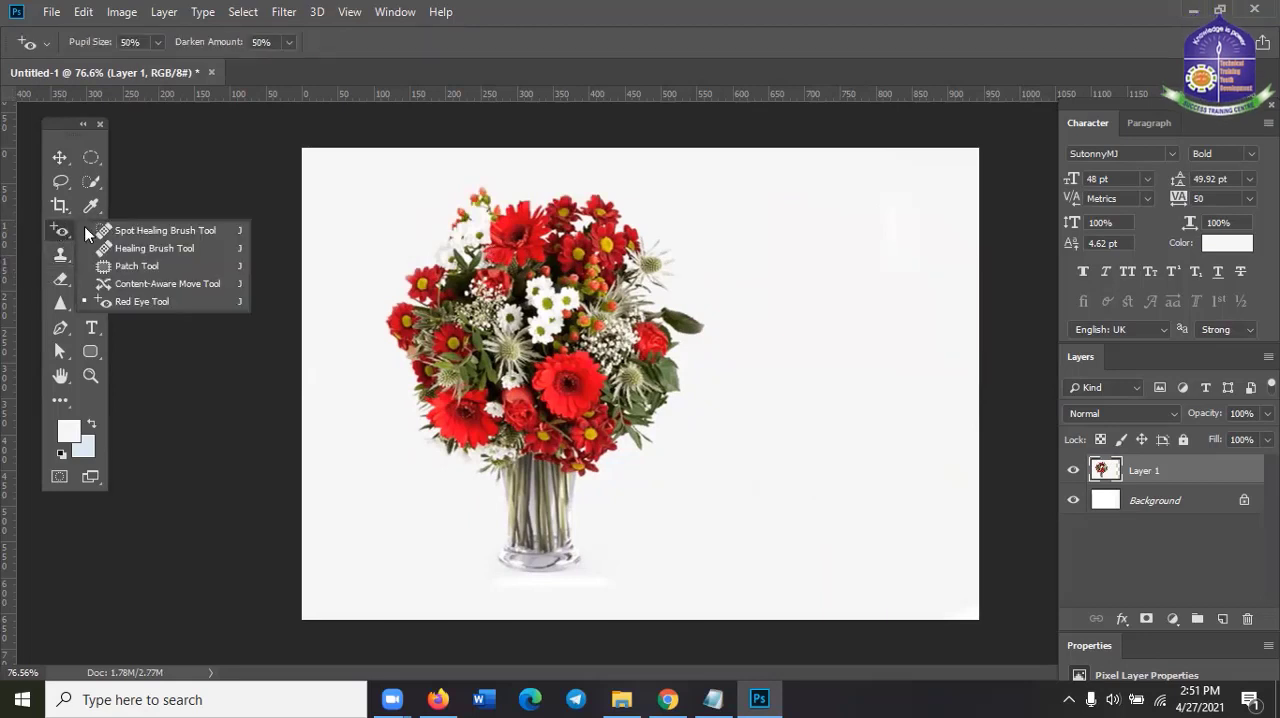
{"action": "left_click", "coordinate": [148, 248]}
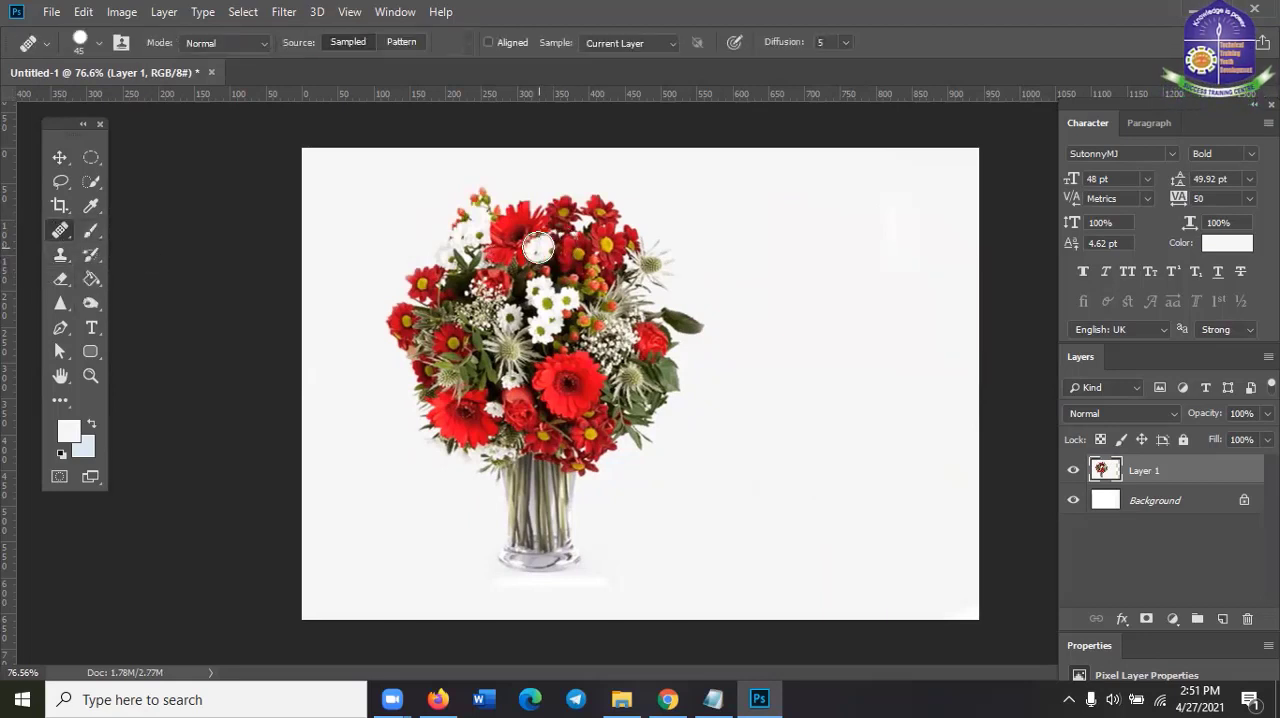
{"action": "left_click", "coordinate": [392, 189]}
{"action": "key", "text": "ctrl+z"}
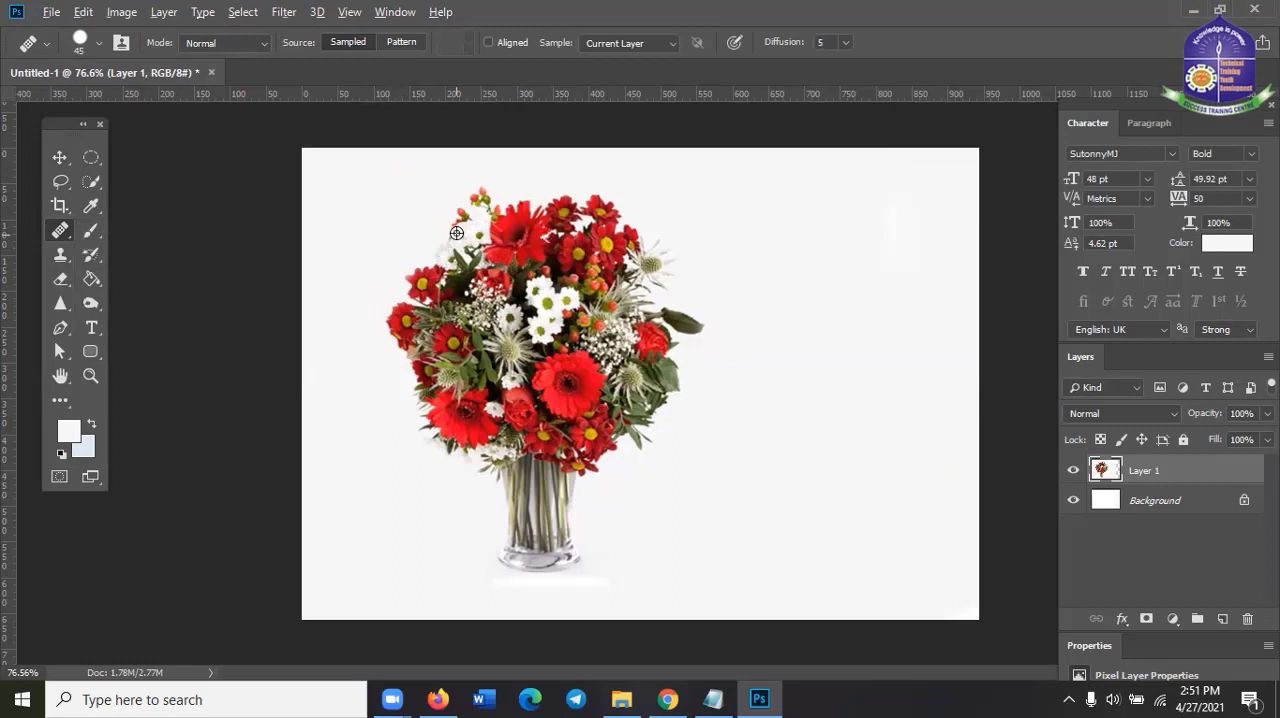
{"action": "left_click", "coordinate": [456, 231], "text": "alt"}
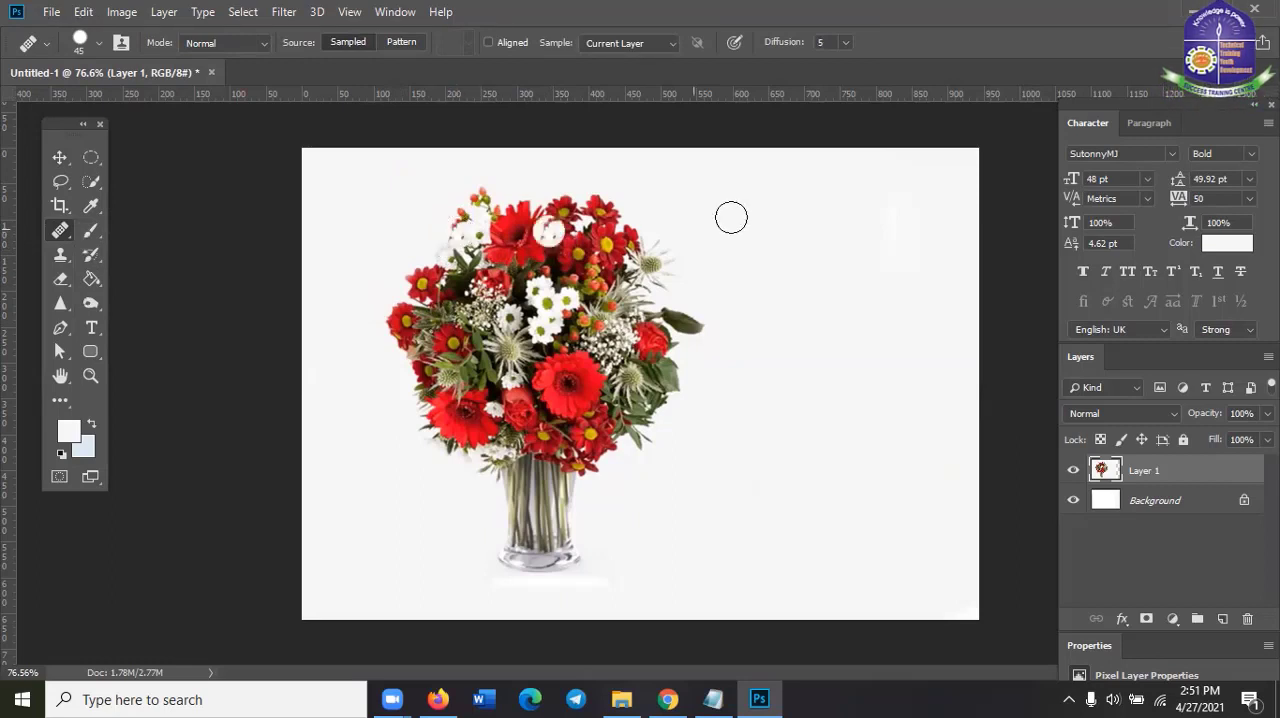
Enlarge the Healing Brush to 90 px and undo the trial dab
{"action": "key", "text": "bracketright"}
{"action": "key", "text": "bracketright"}
{"action": "key", "text": "bracketright"}
{"action": "key", "text": "bracketright"}
{"action": "key", "text": "bracketright"}
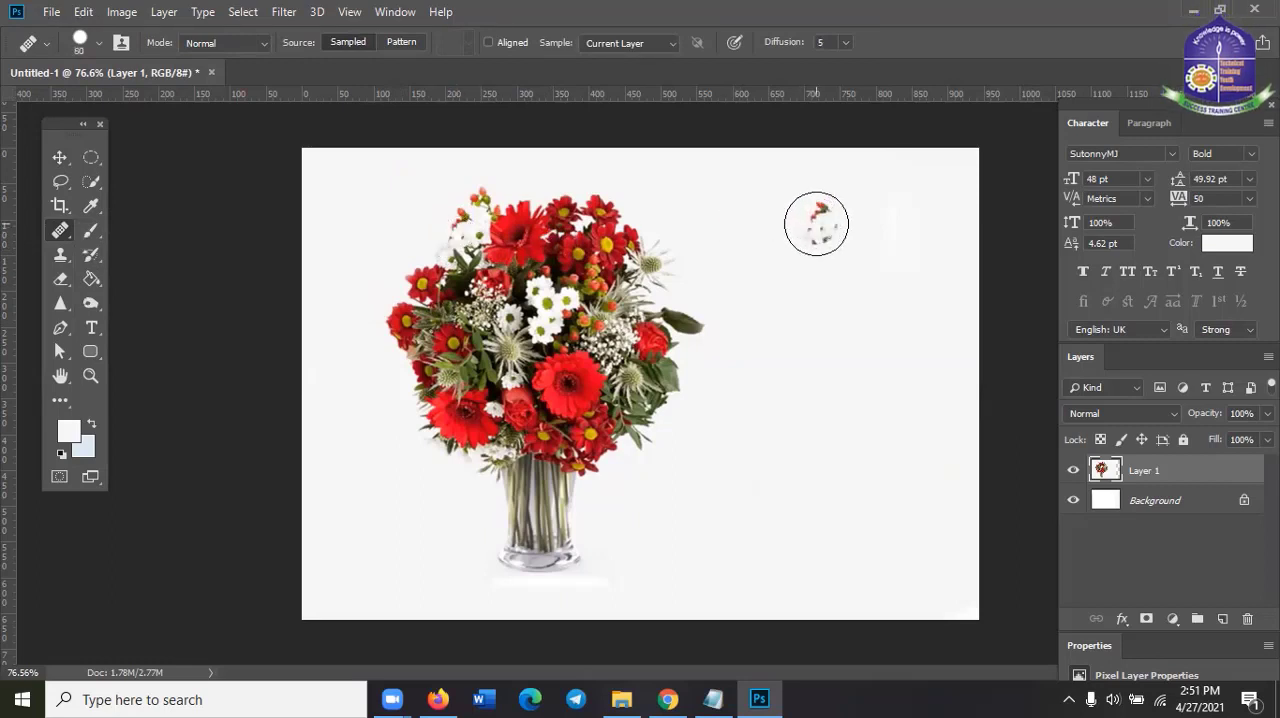
{"action": "left_click", "coordinate": [672, 270]}
{"action": "key", "text": "ctrl+z"}
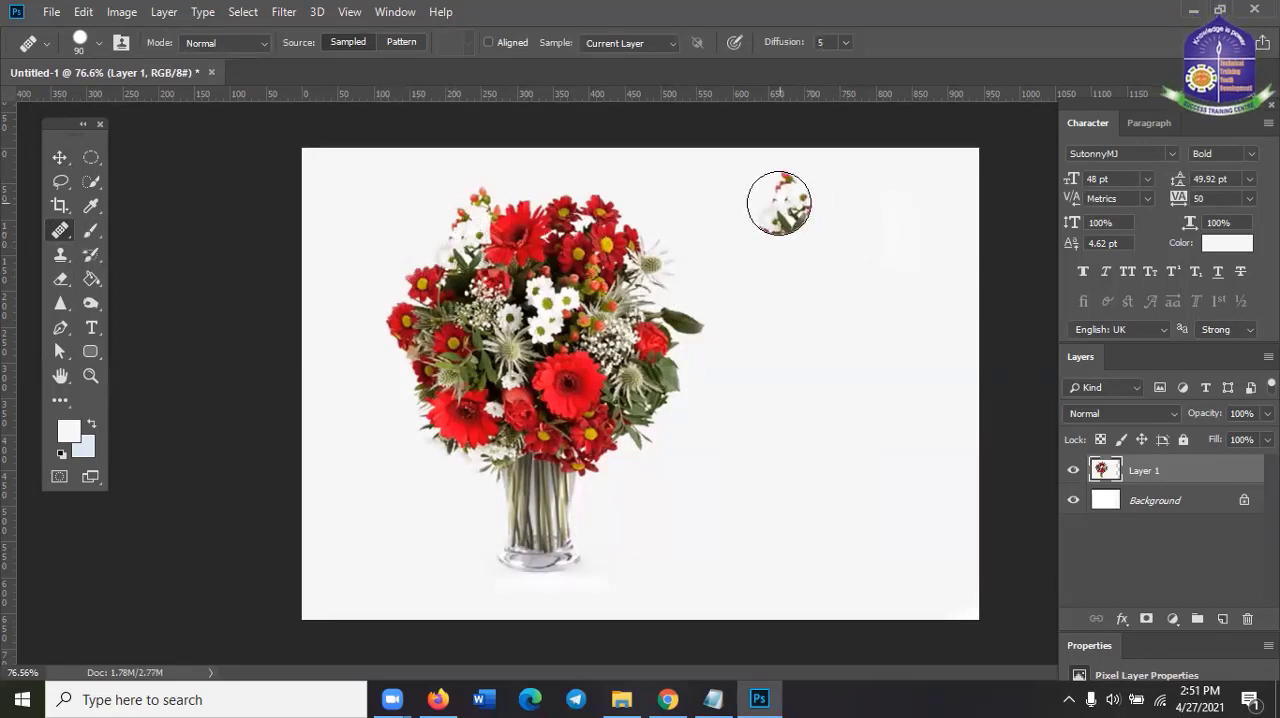
Paint a second bouquet with vase in the empty area using the Healing Brush, and undo it
{"action": "mouse_move", "coordinate": [791, 229]}
{"action": "left_mouse_down"}
{"action": "mouse_move", "coordinate": [779, 283]}
{"action": "mouse_move", "coordinate": [796, 308]}
{"action": "mouse_move", "coordinate": [829, 307]}
{"action": "mouse_move", "coordinate": [807, 246]}
{"action": "mouse_move", "coordinate": [865, 253]}
{"action": "mouse_move", "coordinate": [906, 298]}
{"action": "mouse_move", "coordinate": [837, 315]}
{"action": "mouse_move", "coordinate": [817, 243]}
{"action": "mouse_move", "coordinate": [880, 222]}
{"action": "mouse_move", "coordinate": [897, 253]}
{"action": "mouse_move", "coordinate": [811, 231]}
{"action": "mouse_move", "coordinate": [773, 279]}
{"action": "mouse_move", "coordinate": [794, 340]}
{"action": "mouse_move", "coordinate": [925, 308]}
{"action": "mouse_move", "coordinate": [946, 316]}
{"action": "mouse_move", "coordinate": [887, 365]}
{"action": "mouse_move", "coordinate": [831, 381]}
{"action": "mouse_move", "coordinate": [775, 375]}
{"action": "mouse_move", "coordinate": [809, 401]}
{"action": "mouse_move", "coordinate": [938, 375]}
{"action": "mouse_move", "coordinate": [936, 409]}
{"action": "mouse_move", "coordinate": [822, 421]}
{"action": "mouse_move", "coordinate": [820, 448]}
{"action": "mouse_move", "coordinate": [842, 458]}
{"action": "mouse_move", "coordinate": [918, 462]}
{"action": "mouse_move", "coordinate": [873, 493]}
{"action": "mouse_move", "coordinate": [866, 542]}
{"action": "left_mouse_up"}
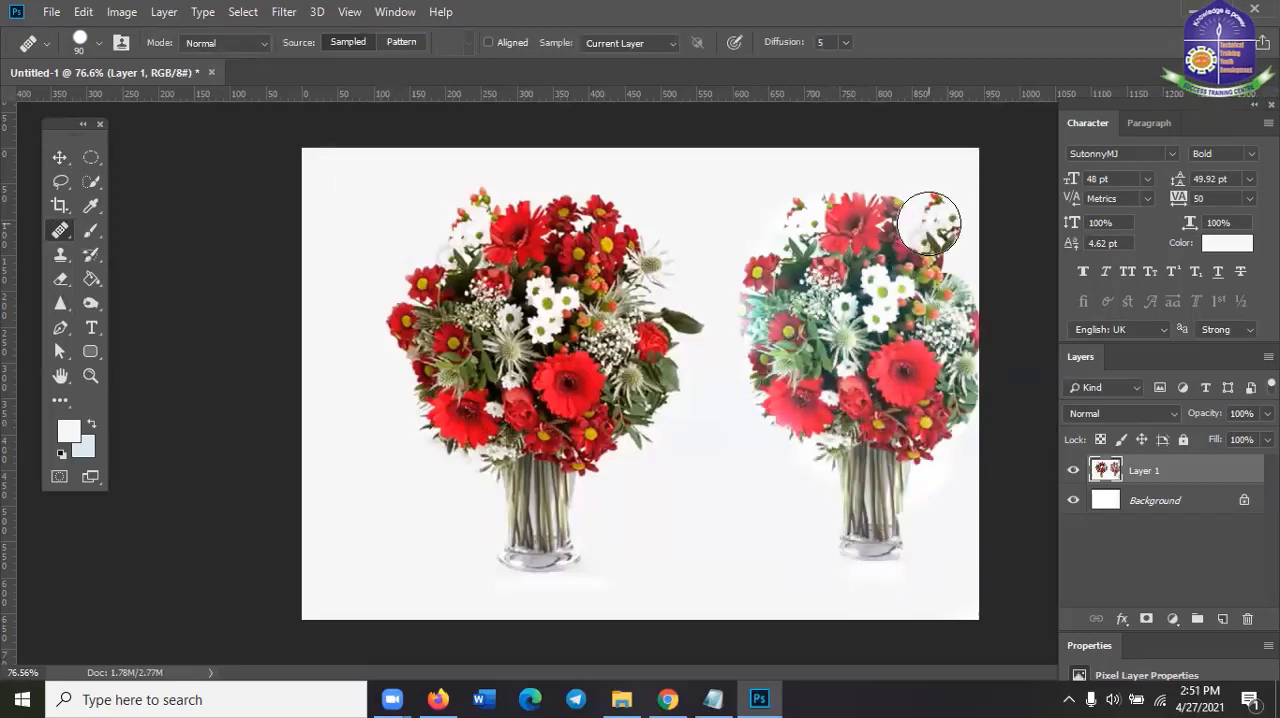
{"action": "left_click", "coordinate": [48, 157]}
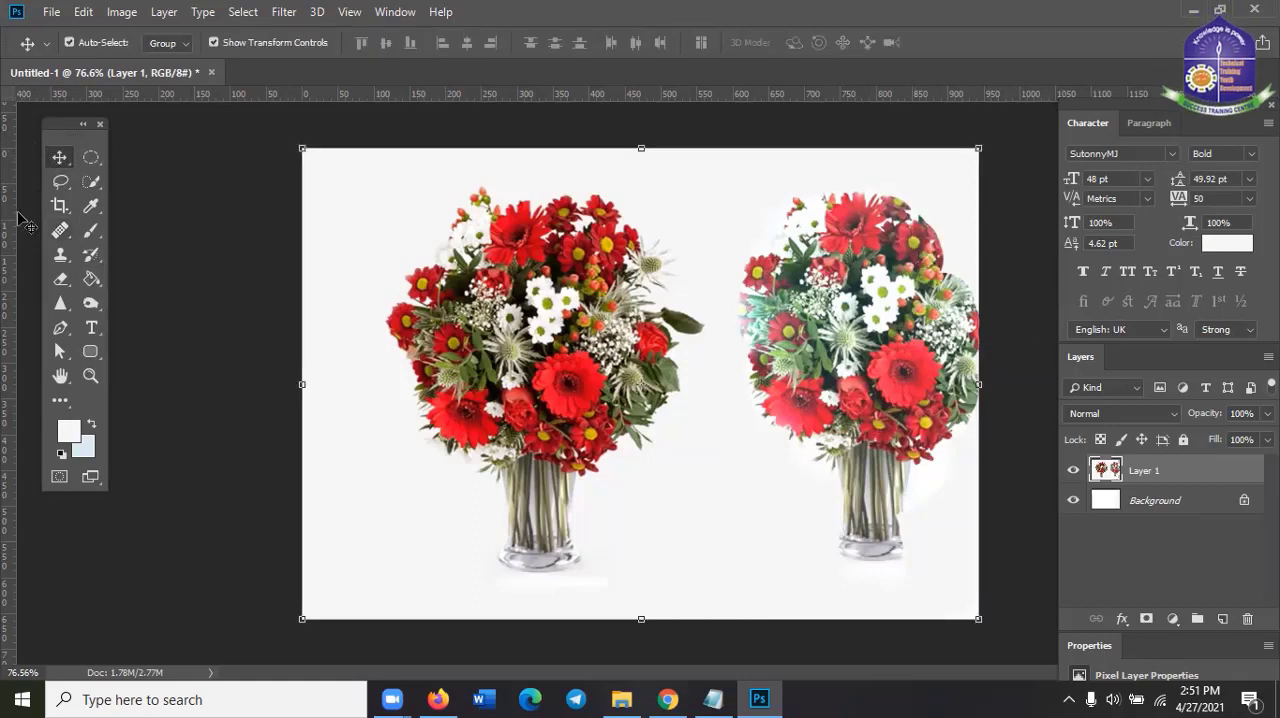
{"action": "key", "text": "ctrl+z"}
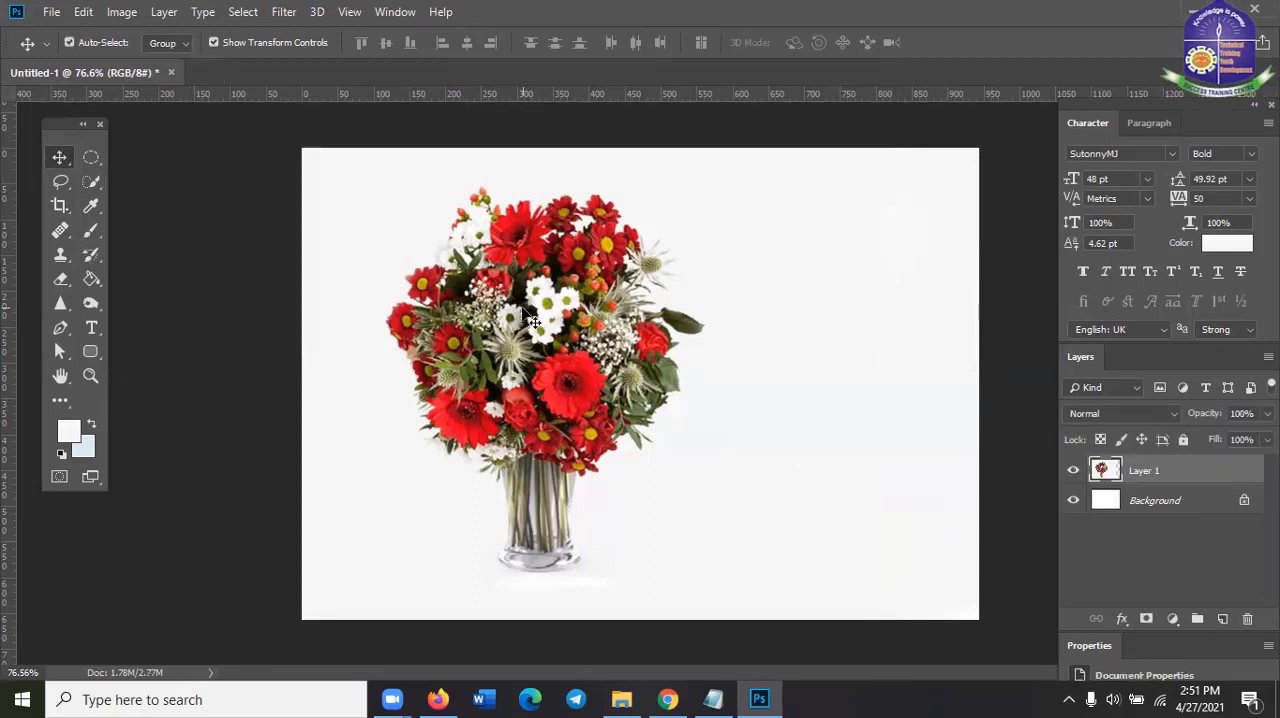
Sample the bouquet's upper-left white flowers with the Clone Stamp Tool and paint a second bouquet with vase beside the original
{"action": "left_click", "coordinate": [61, 230]}
{"action": "left_click", "coordinate": [60, 255]}
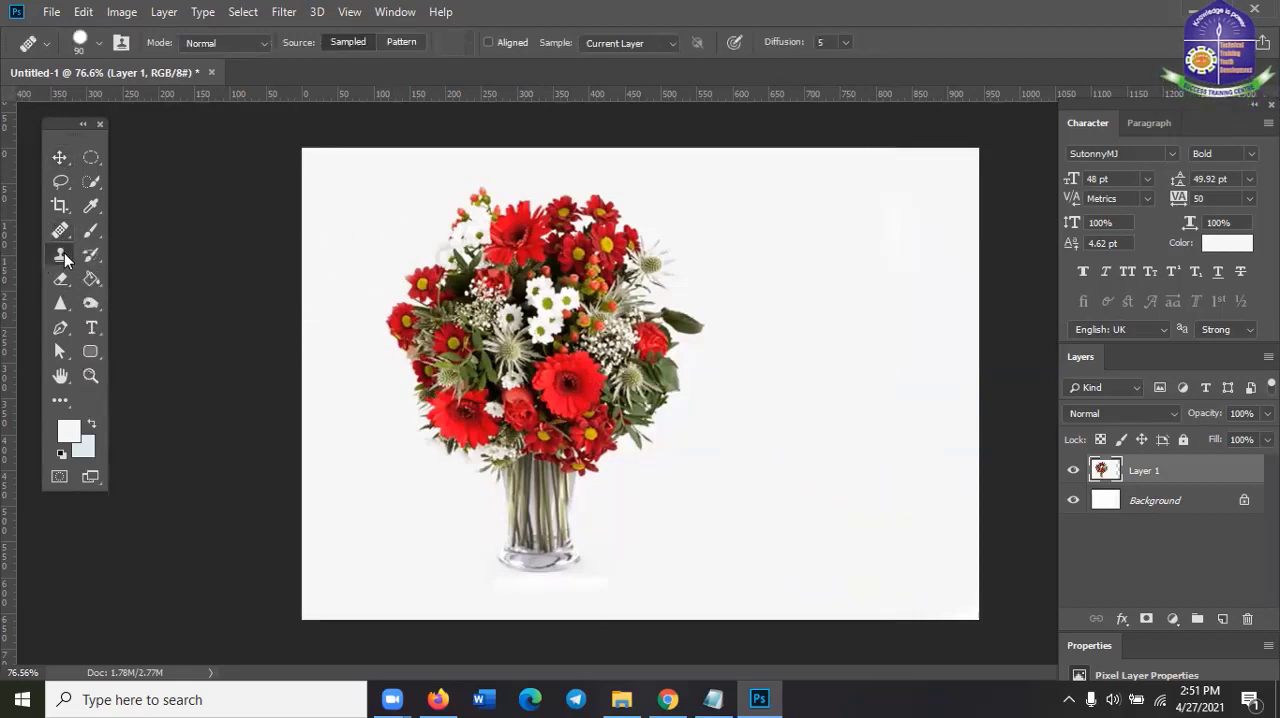
{"action": "left_click", "coordinate": [458, 224], "text": "alt"}
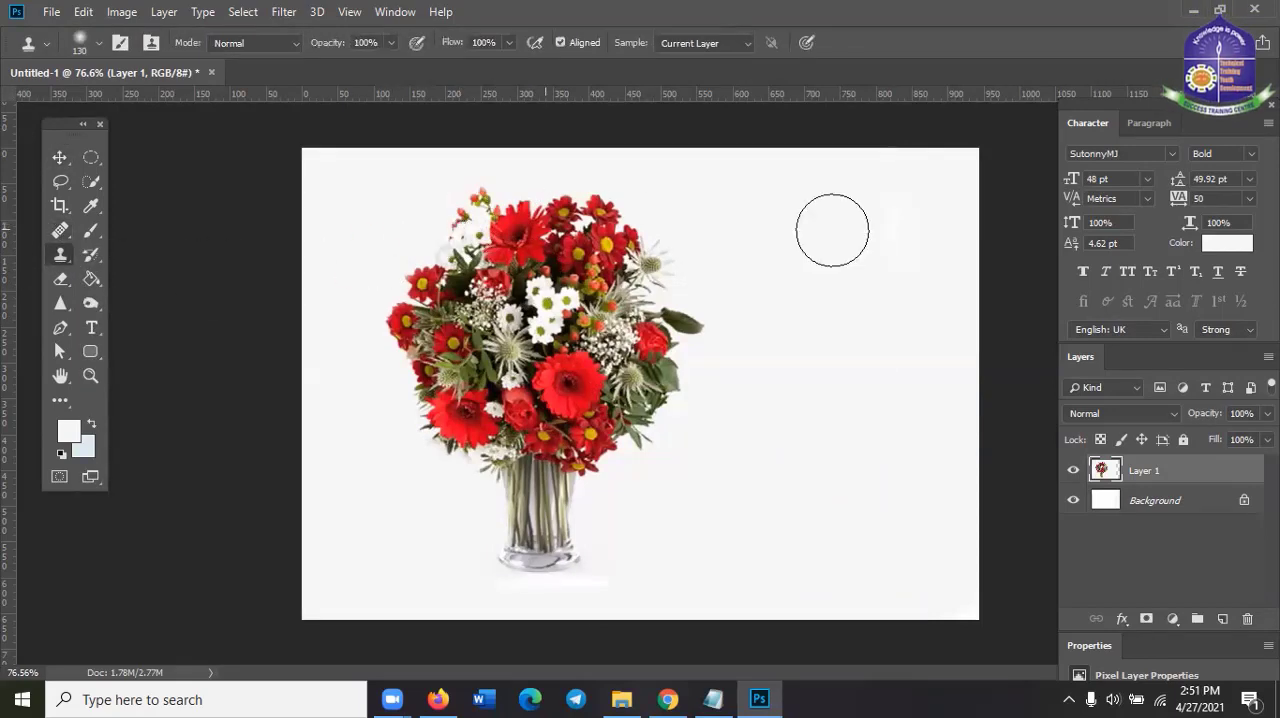
{"action": "mouse_move", "coordinate": [831, 229]}
{"action": "left_mouse_down"}
{"action": "mouse_move", "coordinate": [769, 218]}
{"action": "mouse_move", "coordinate": [778, 203]}
{"action": "mouse_move", "coordinate": [789, 213]}
{"action": "mouse_move", "coordinate": [772, 264]}
{"action": "mouse_move", "coordinate": [820, 306]}
{"action": "mouse_move", "coordinate": [938, 285]}
{"action": "mouse_move", "coordinate": [849, 215]}
{"action": "mouse_move", "coordinate": [895, 228]}
{"action": "mouse_move", "coordinate": [964, 300]}
{"action": "mouse_move", "coordinate": [939, 345]}
{"action": "mouse_move", "coordinate": [829, 335]}
{"action": "mouse_move", "coordinate": [791, 355]}
{"action": "mouse_move", "coordinate": [960, 375]}
{"action": "mouse_move", "coordinate": [958, 406]}
{"action": "mouse_move", "coordinate": [810, 427]}
{"action": "mouse_move", "coordinate": [891, 440]}
{"action": "mouse_move", "coordinate": [878, 588]}
{"action": "mouse_move", "coordinate": [804, 578]}
{"action": "mouse_move", "coordinate": [844, 469]}
{"action": "mouse_move", "coordinate": [767, 402]}
{"action": "mouse_move", "coordinate": [743, 347]}
{"action": "mouse_move", "coordinate": [740, 298]}
{"action": "mouse_move", "coordinate": [824, 223]}
{"action": "mouse_move", "coordinate": [800, 157]}
{"action": "left_mouse_up"}
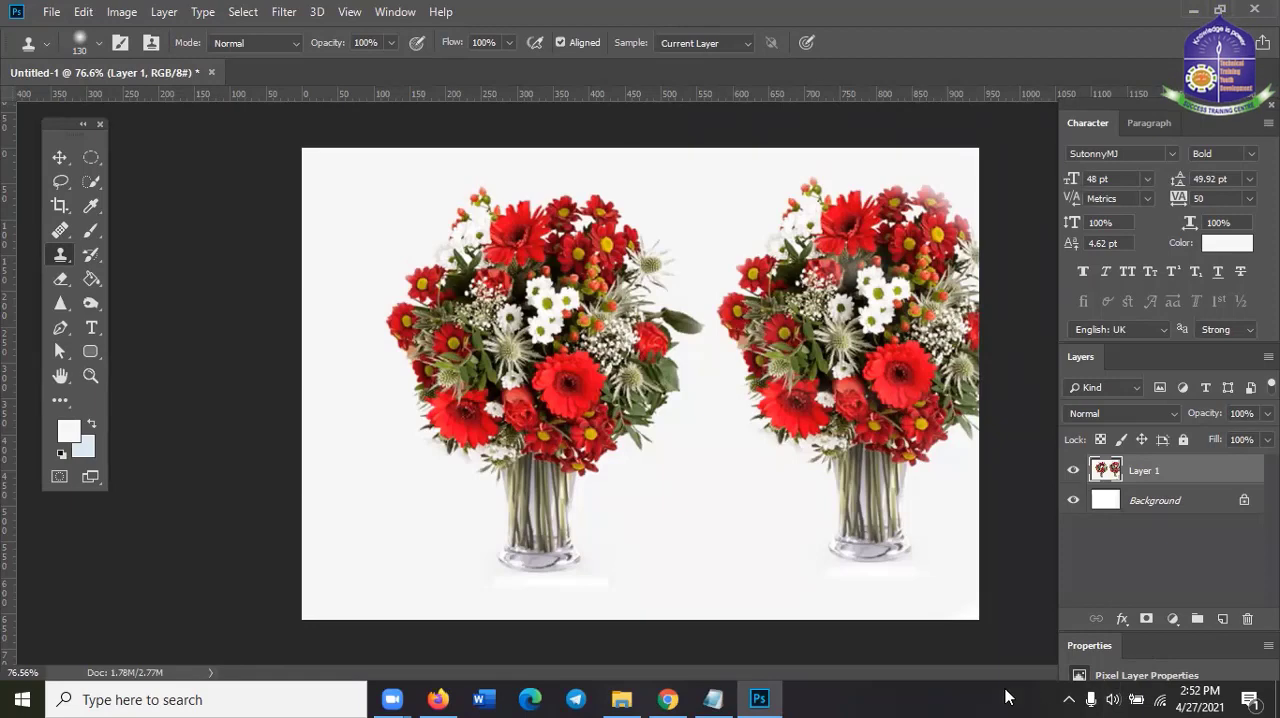
Undo the Clone Stamp strokes of the second bouquet and deselect Layer 1 with the Move Tool
{"action": "left_click", "coordinate": [59, 257]}
{"action": "scroll", "coordinate": [873, 398], "scroll_direction": "up", "scroll_amount": 2}
{"action": "scroll", "coordinate": [865, 400], "scroll_direction": "down", "scroll_amount": 3}
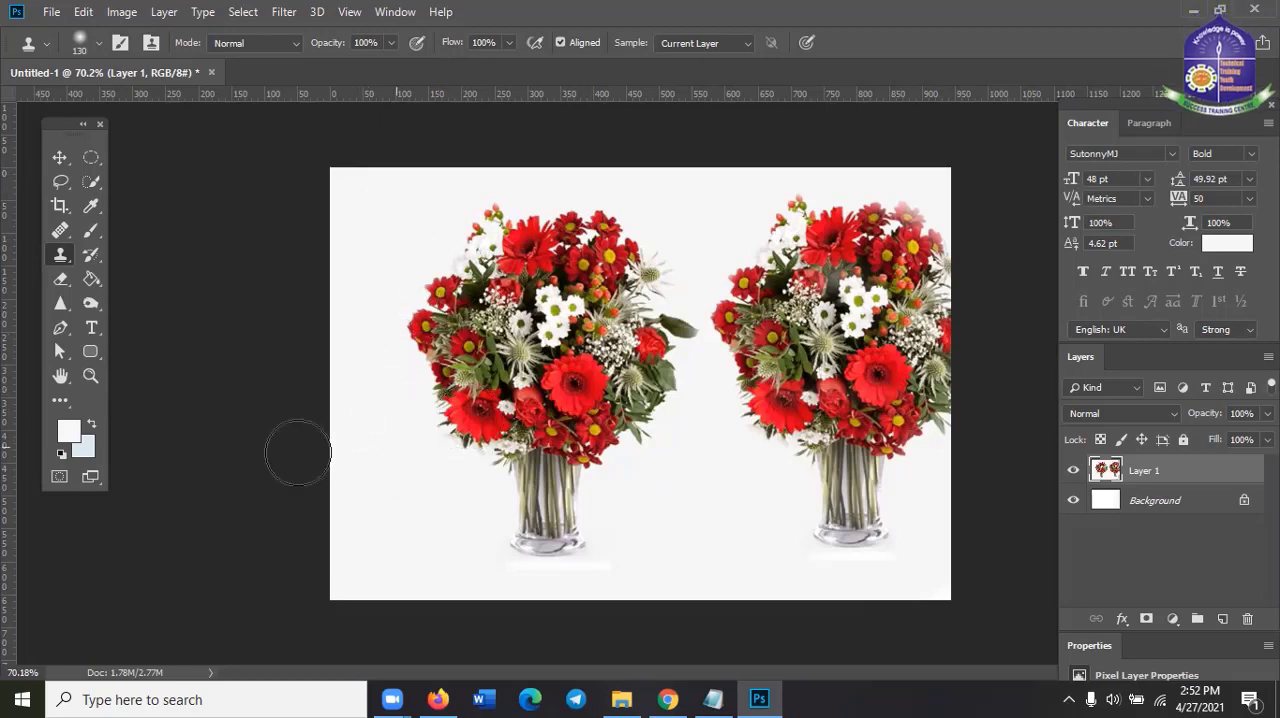
{"action": "left_click", "coordinate": [59, 158]}
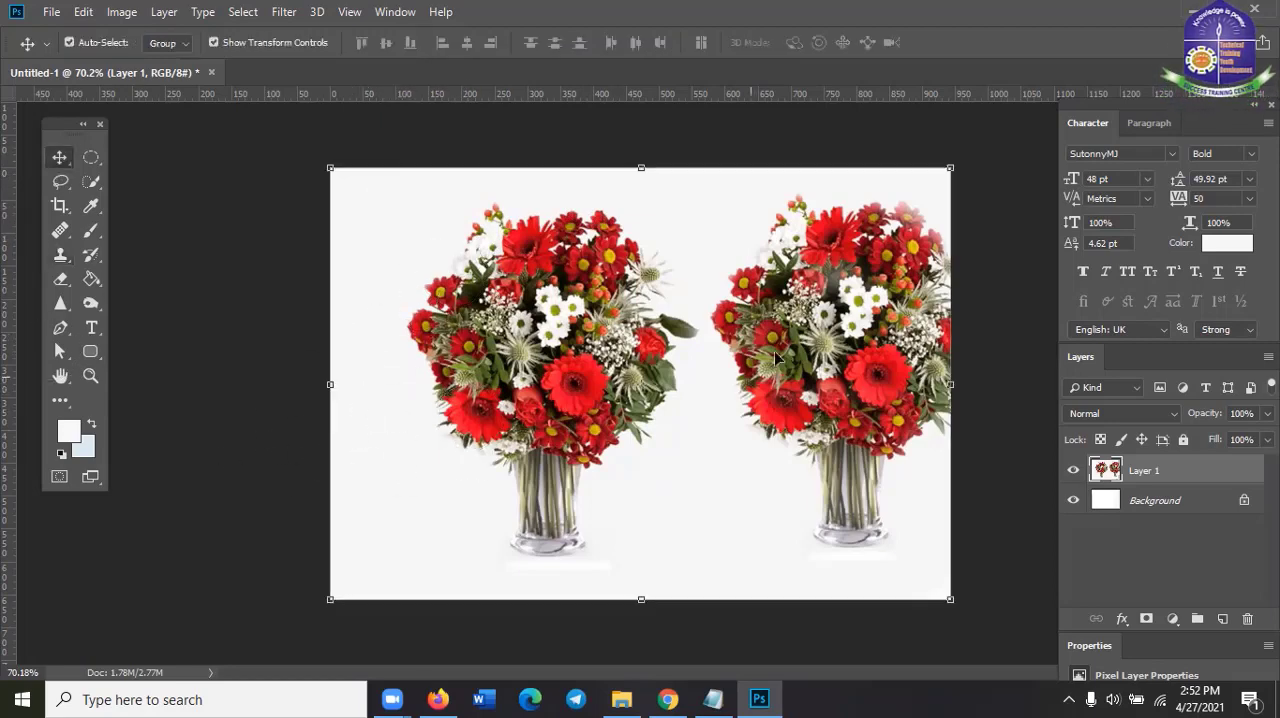
{"action": "left_click", "coordinate": [817, 308]}
{"action": "key", "text": "ctrl+alt+z"}
{"action": "key", "text": "ctrl+alt+z"}
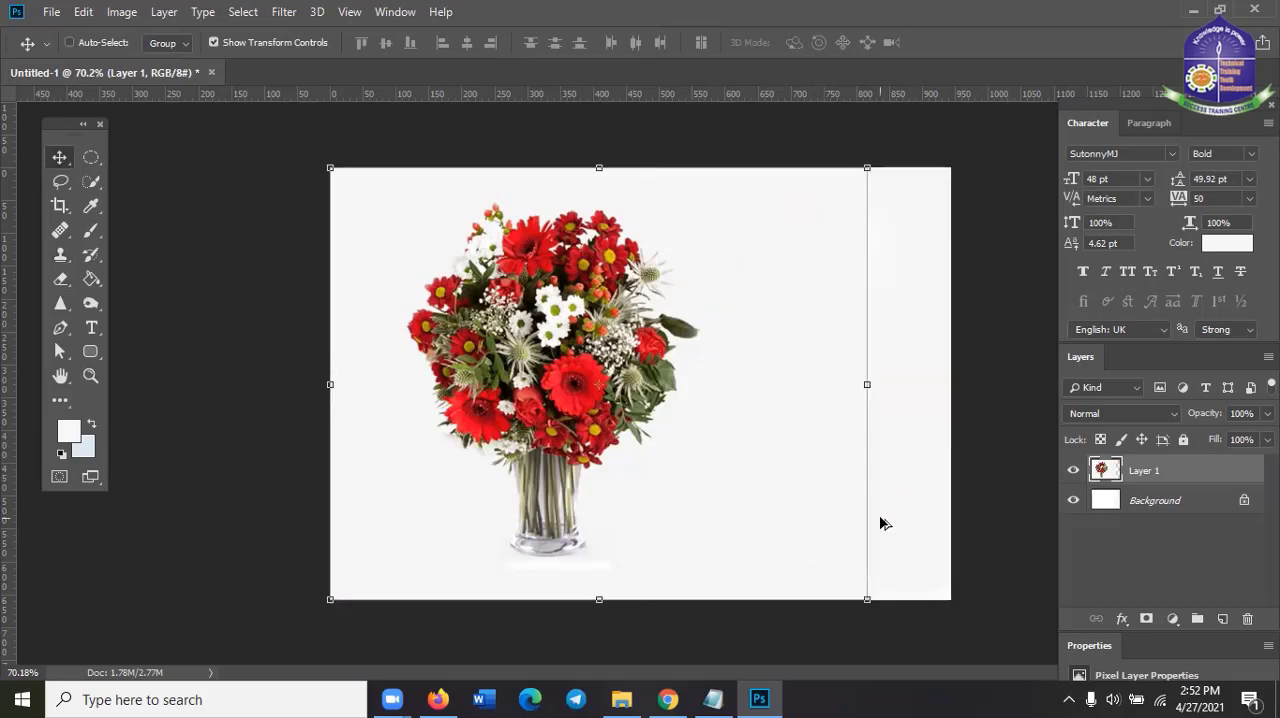
{"action": "left_click", "coordinate": [946, 447]}
{"action": "scroll", "coordinate": [846, 549], "scroll_direction": "up", "scroll_amount": 1}
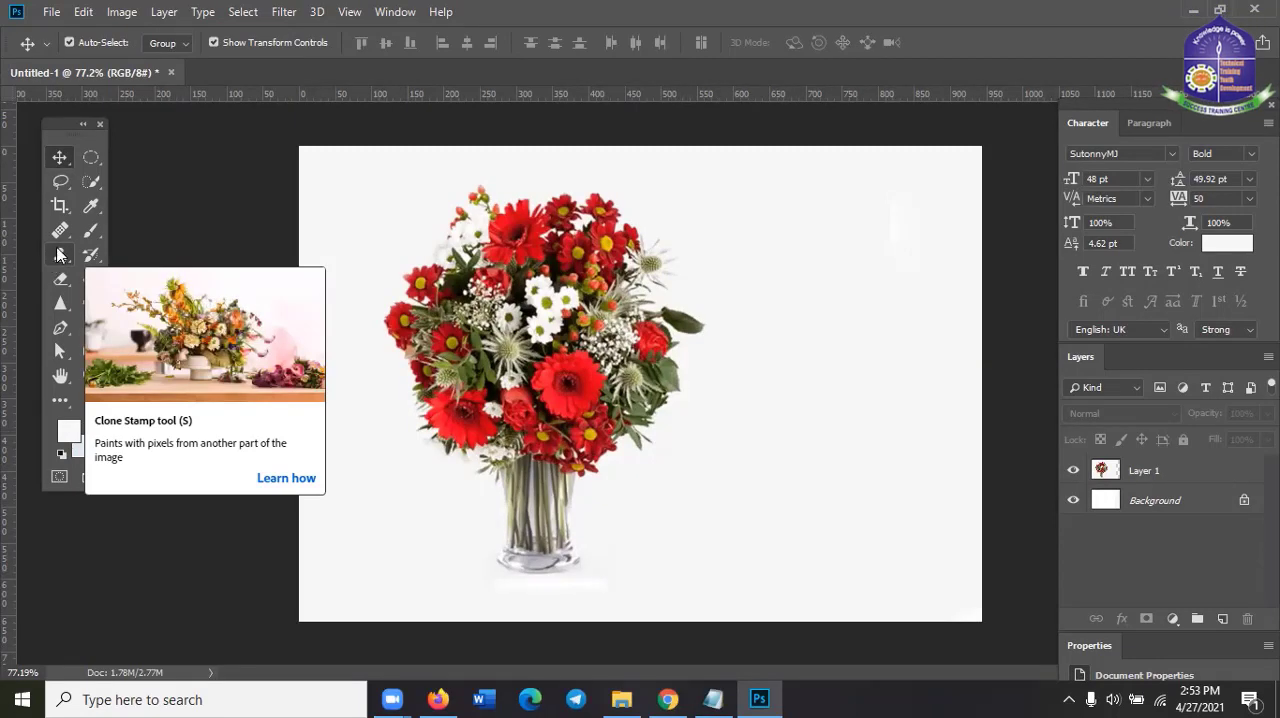
{"action": "left_click", "coordinate": [58, 255]}
{"action": "left_click", "coordinate": [58, 255]}
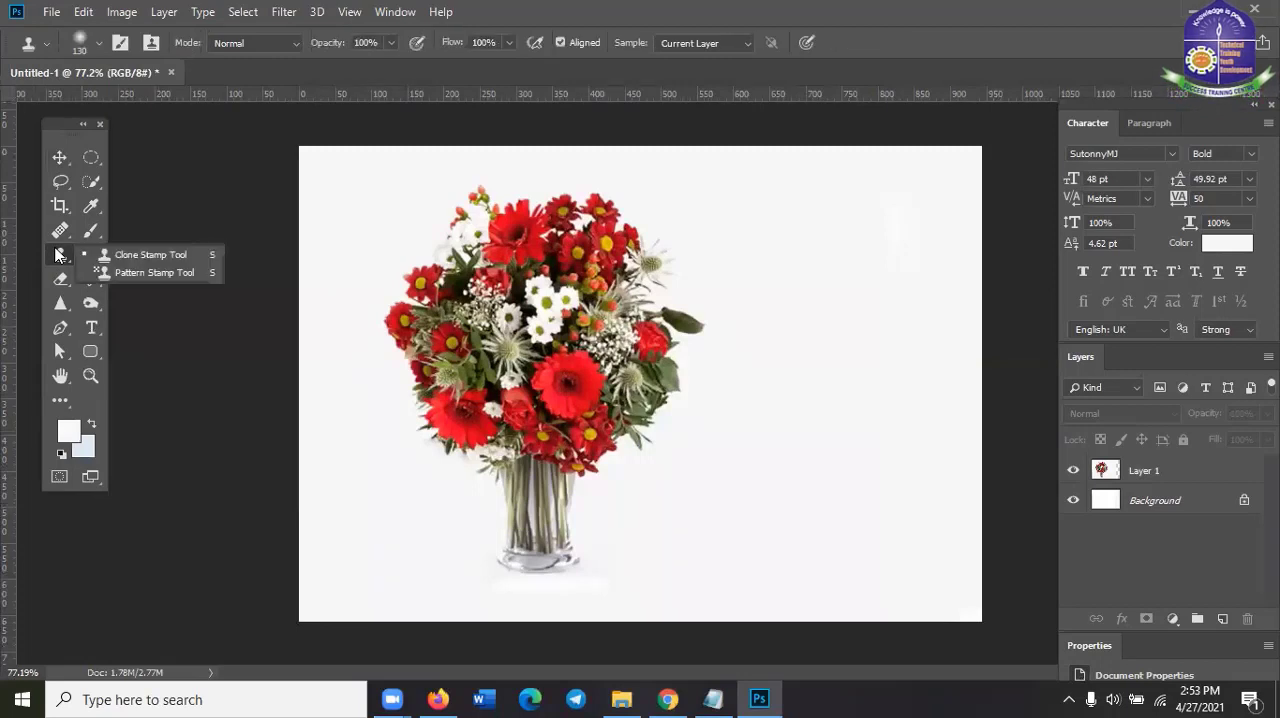
{"action": "left_click", "coordinate": [58, 255]}
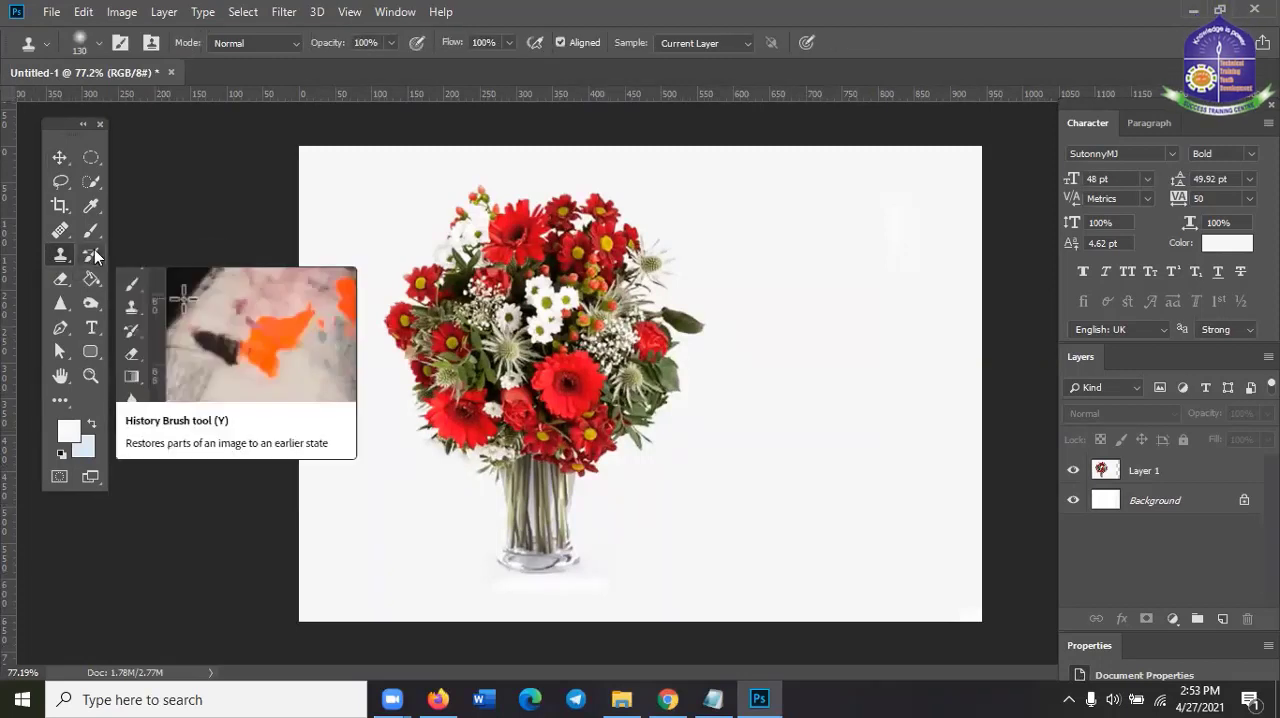
{"action": "left_click", "coordinate": [93, 256]}
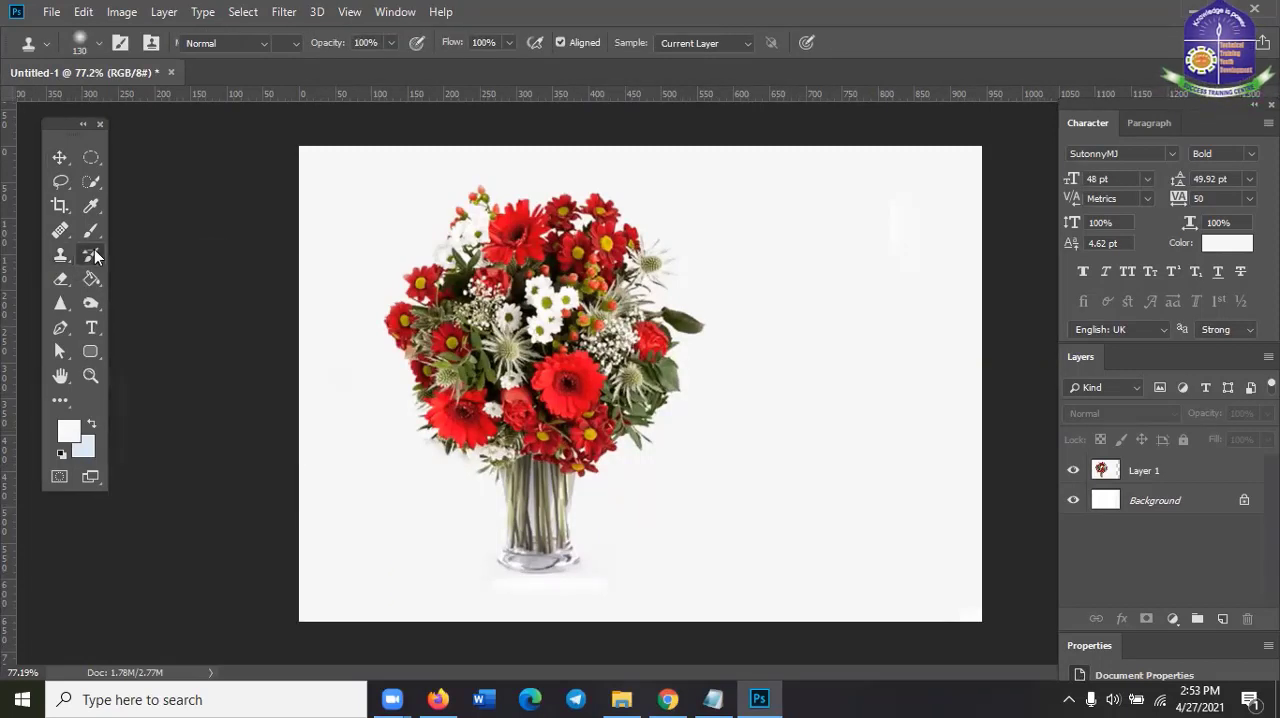
Set the foreground color to bright red and paint a blob beside the bouquet on Layer 1 with the 100 px Brush Tool
{"action": "left_click", "coordinate": [93, 233]}
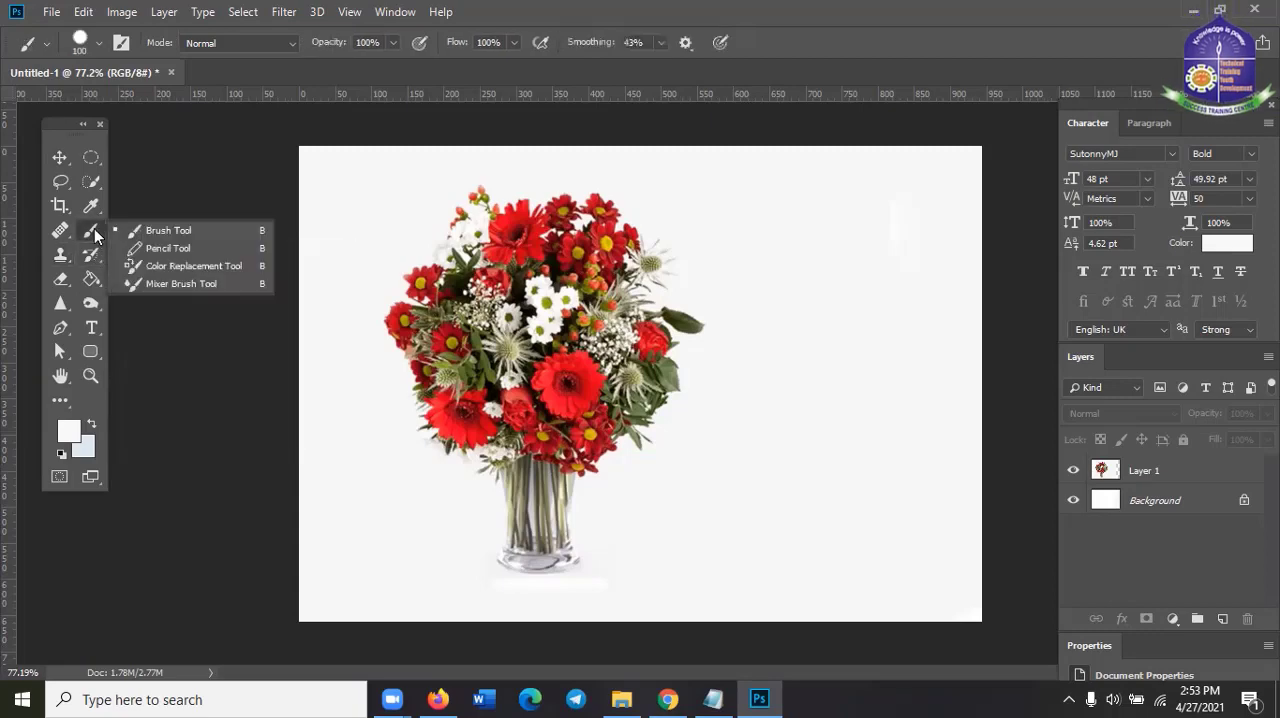
{"action": "left_click", "coordinate": [69, 431]}
{"action": "left_click_drag", "start_coordinate": [944, 295], "coordinate": [977, 278]}
{"action": "left_click", "coordinate": [1168, 260]}
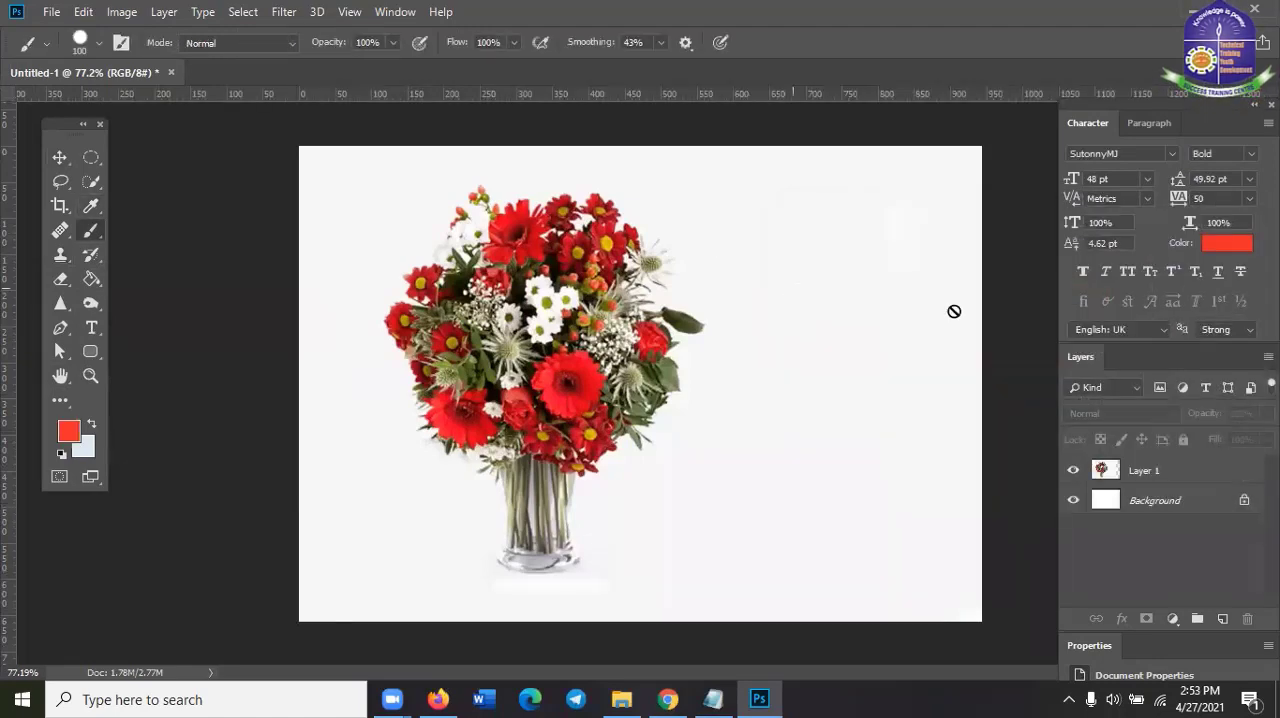
{"action": "left_click", "coordinate": [1185, 476]}
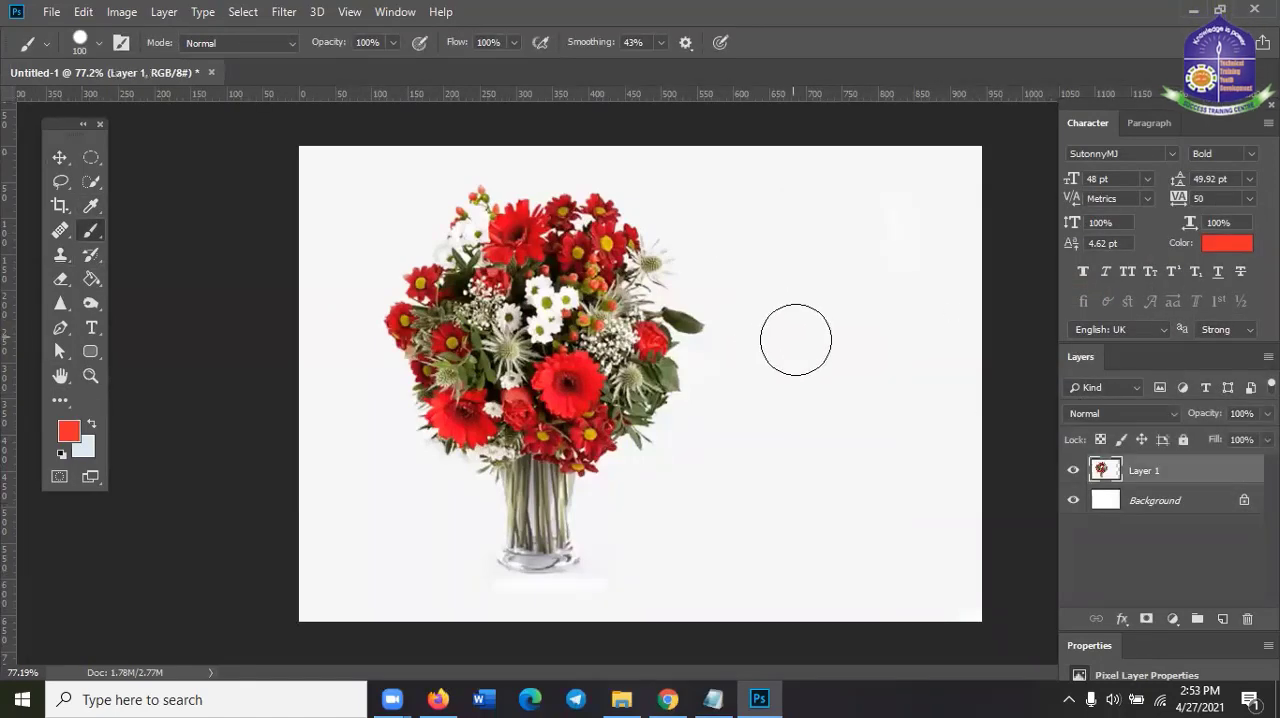
{"action": "mouse_move", "coordinate": [794, 340]}
{"action": "left_mouse_down"}
{"action": "mouse_move", "coordinate": [942, 315]}
{"action": "mouse_move", "coordinate": [861, 336]}
{"action": "mouse_move", "coordinate": [792, 392]}
{"action": "mouse_move", "coordinate": [921, 342]}
{"action": "mouse_move", "coordinate": [799, 328]}
{"action": "mouse_move", "coordinate": [916, 356]}
{"action": "mouse_move", "coordinate": [812, 397]}
{"action": "mouse_move", "coordinate": [906, 342]}
{"action": "left_mouse_up"}
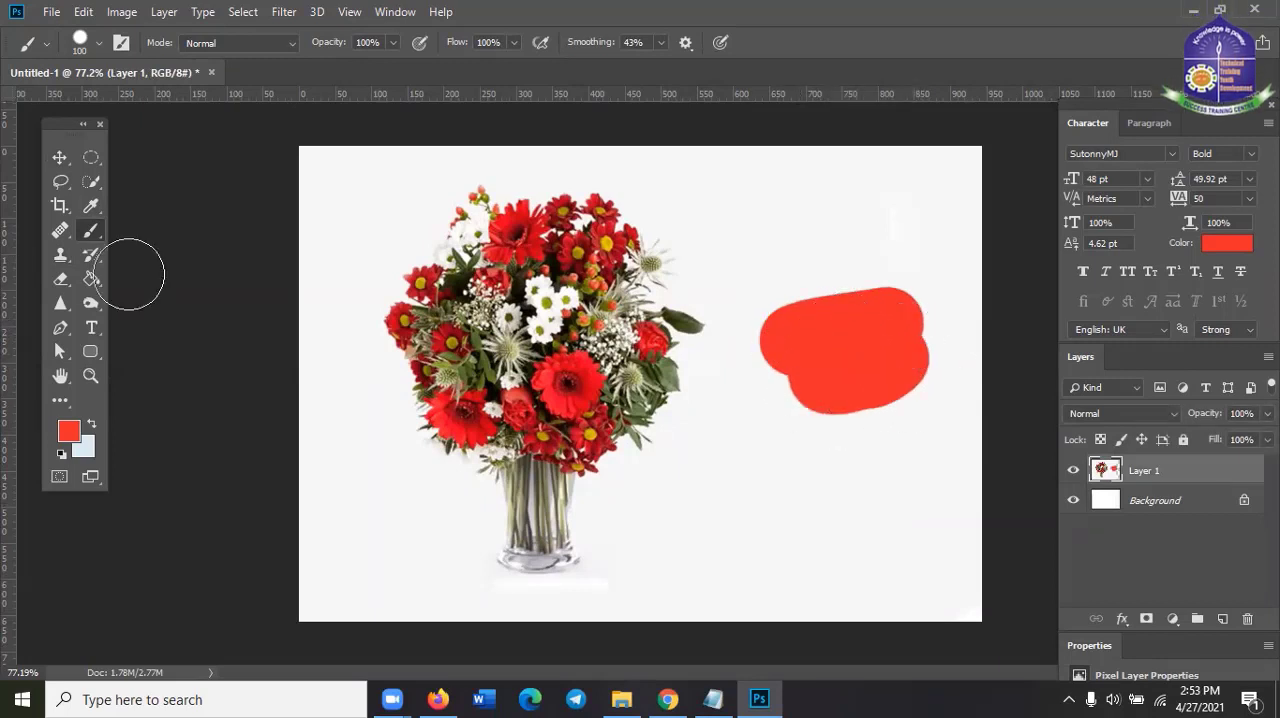
Try to remove the red blob beside the bouquet with the History Brush Tool
{"action": "left_click", "coordinate": [91, 258]}
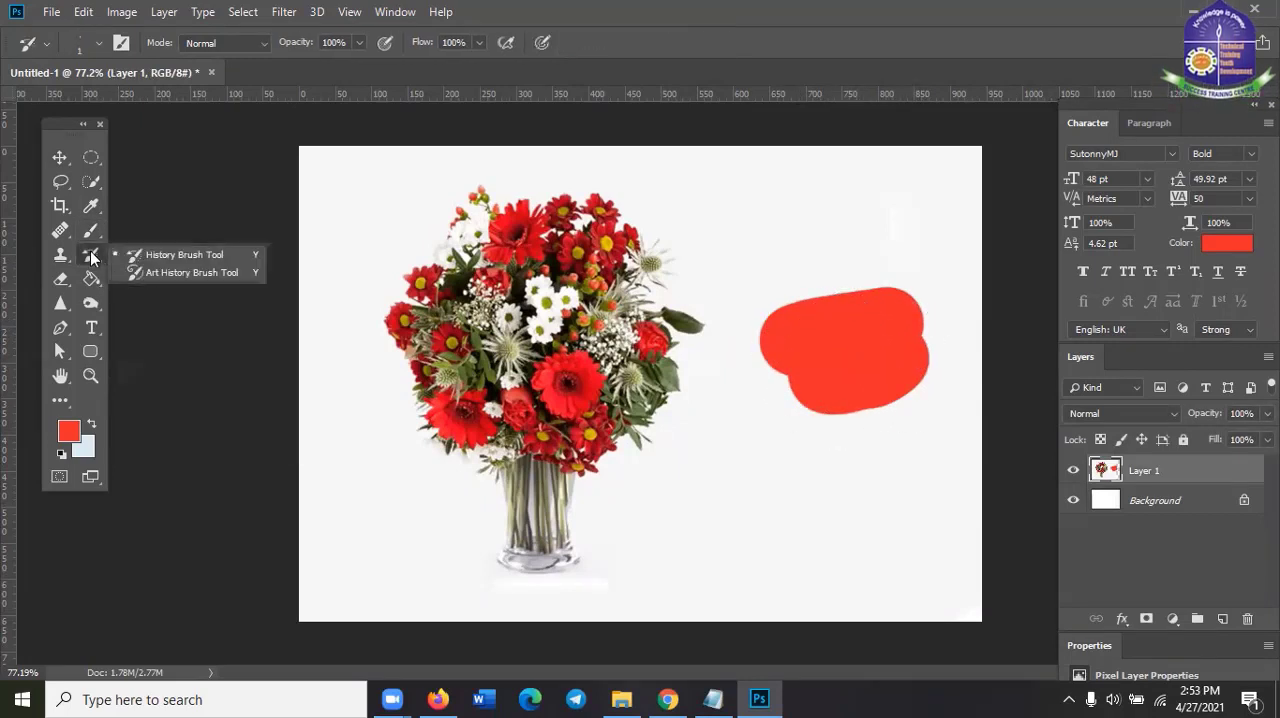
{"action": "left_click", "coordinate": [171, 251]}
{"action": "left_click", "coordinate": [798, 337]}
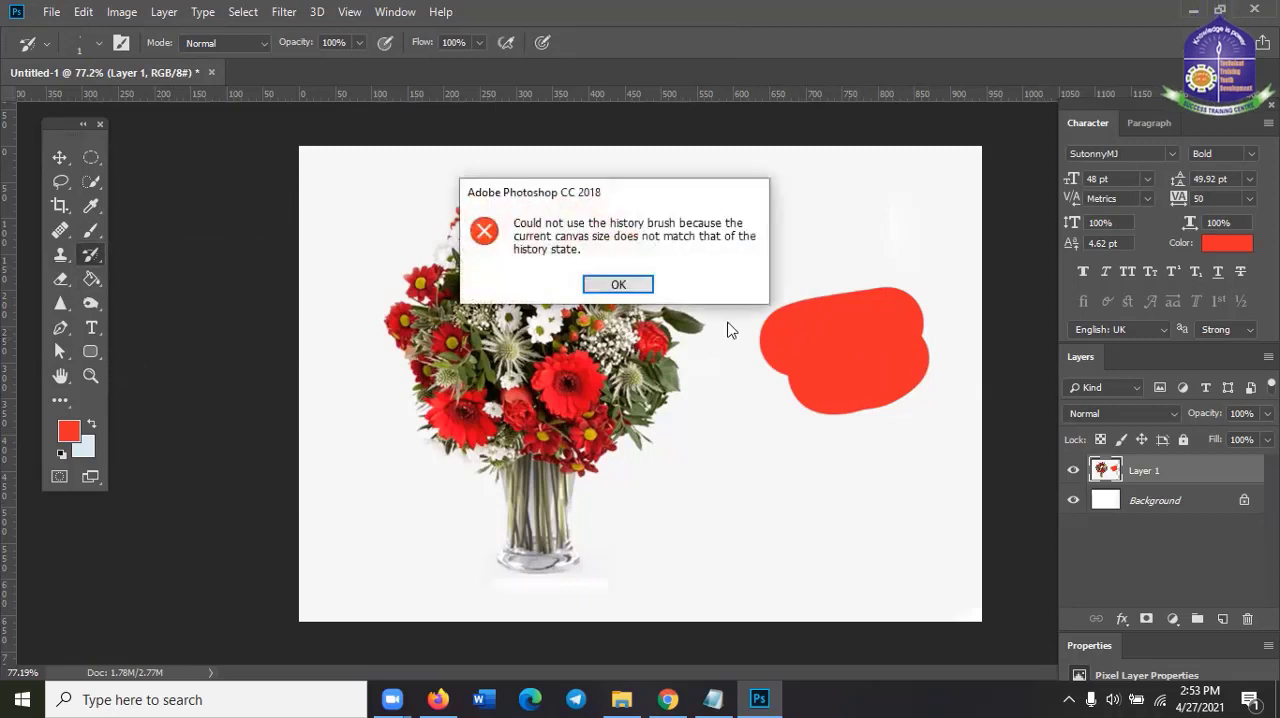
{"action": "left_click", "coordinate": [630, 284]}
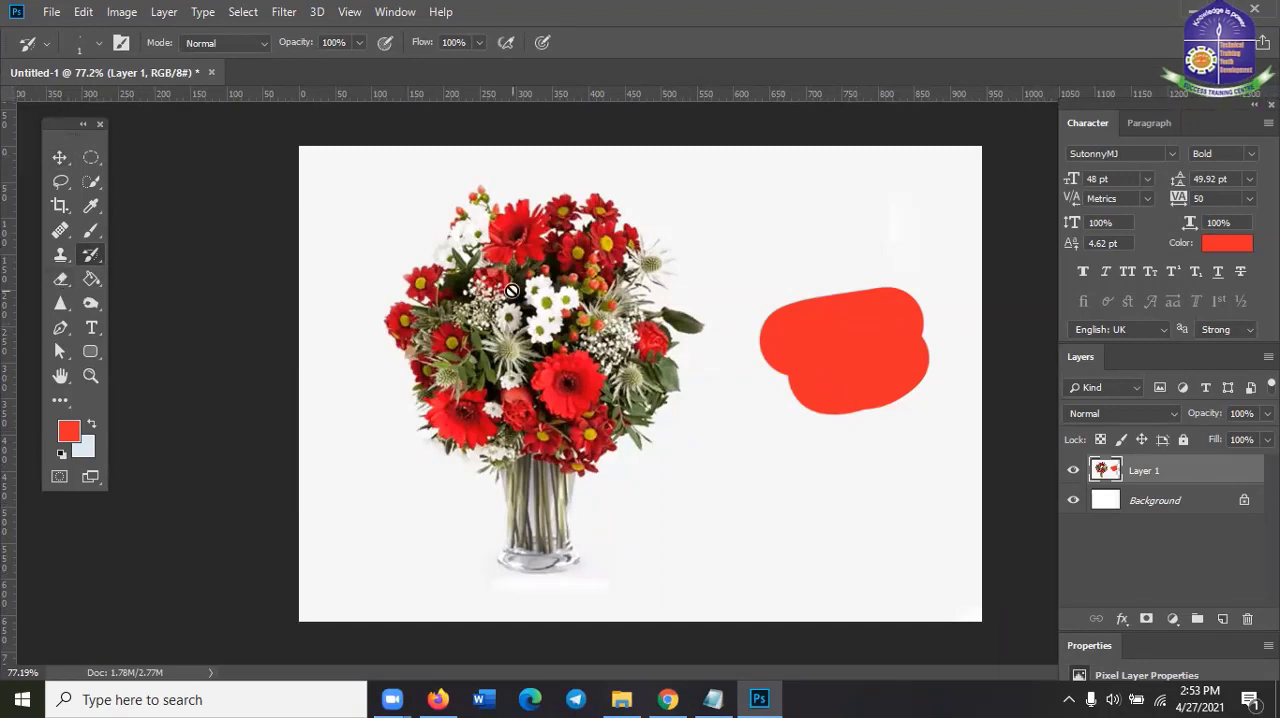
Create a new 820 x 560 px document at 72 ppi and paint a wide red blob on it with the Brush Tool
{"action": "left_click", "coordinate": [52, 18]}
{"action": "left_click", "coordinate": [283, 285]}
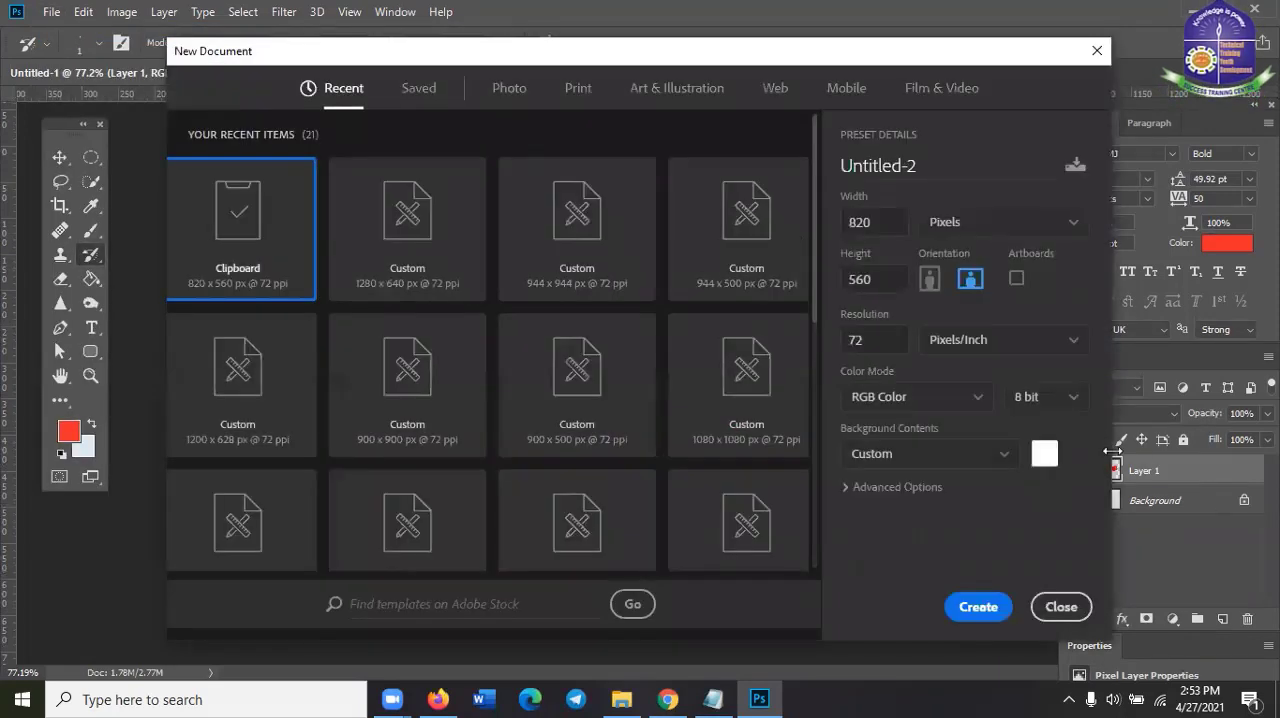
{"action": "left_click", "coordinate": [978, 608]}
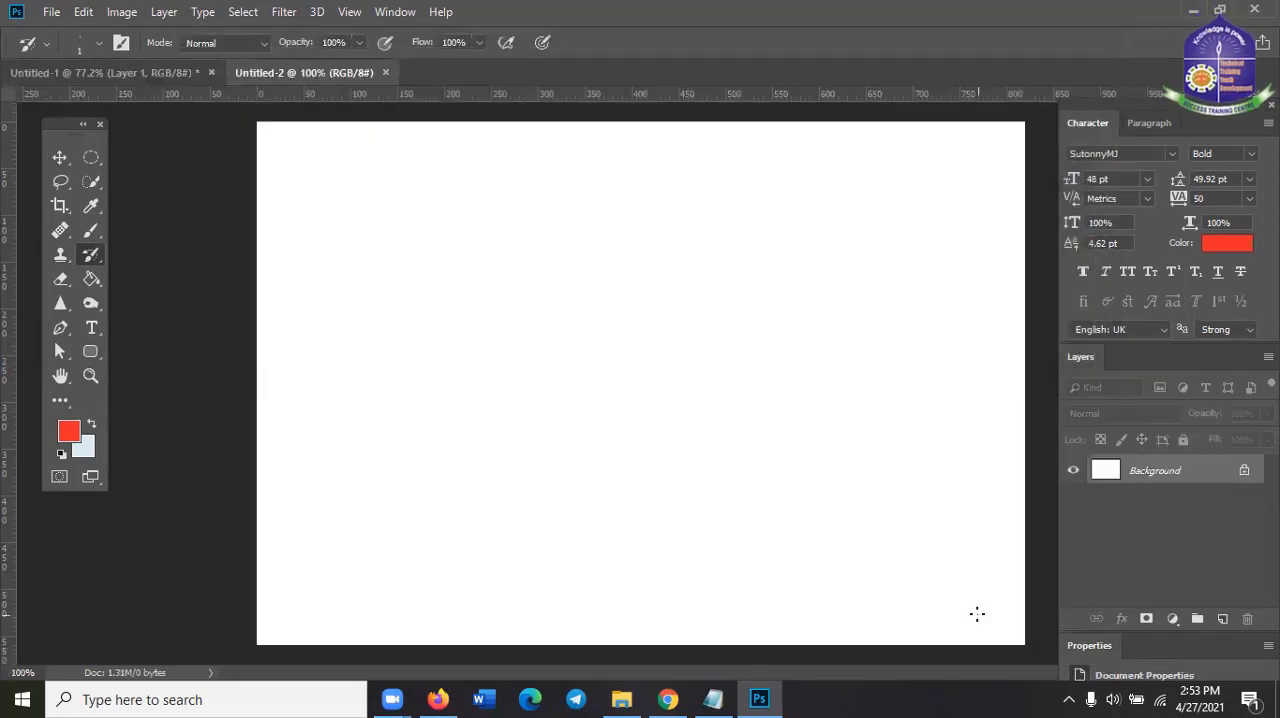
{"action": "left_click", "coordinate": [90, 230]}
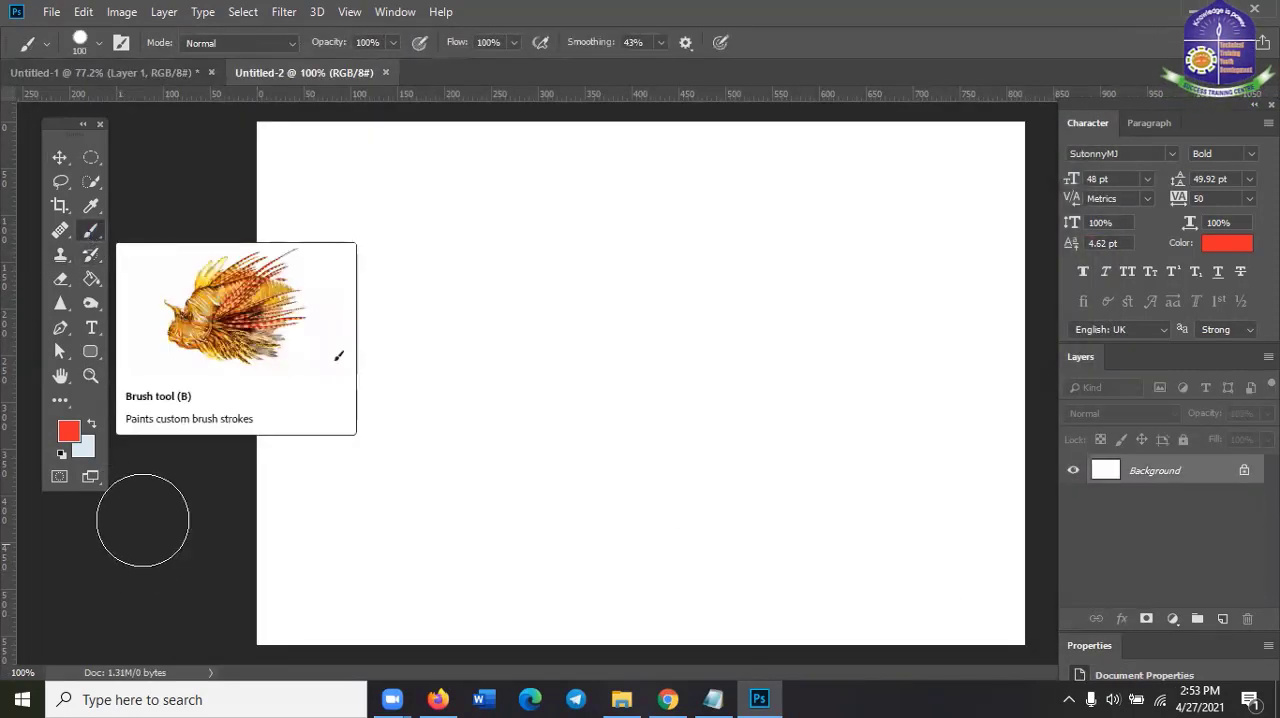
{"action": "mouse_move", "coordinate": [467, 300]}
{"action": "left_mouse_down"}
{"action": "mouse_move", "coordinate": [716, 299]}
{"action": "mouse_move", "coordinate": [710, 393]}
{"action": "mouse_move", "coordinate": [444, 378]}
{"action": "mouse_move", "coordinate": [448, 313]}
{"action": "mouse_move", "coordinate": [671, 290]}
{"action": "left_mouse_up"}
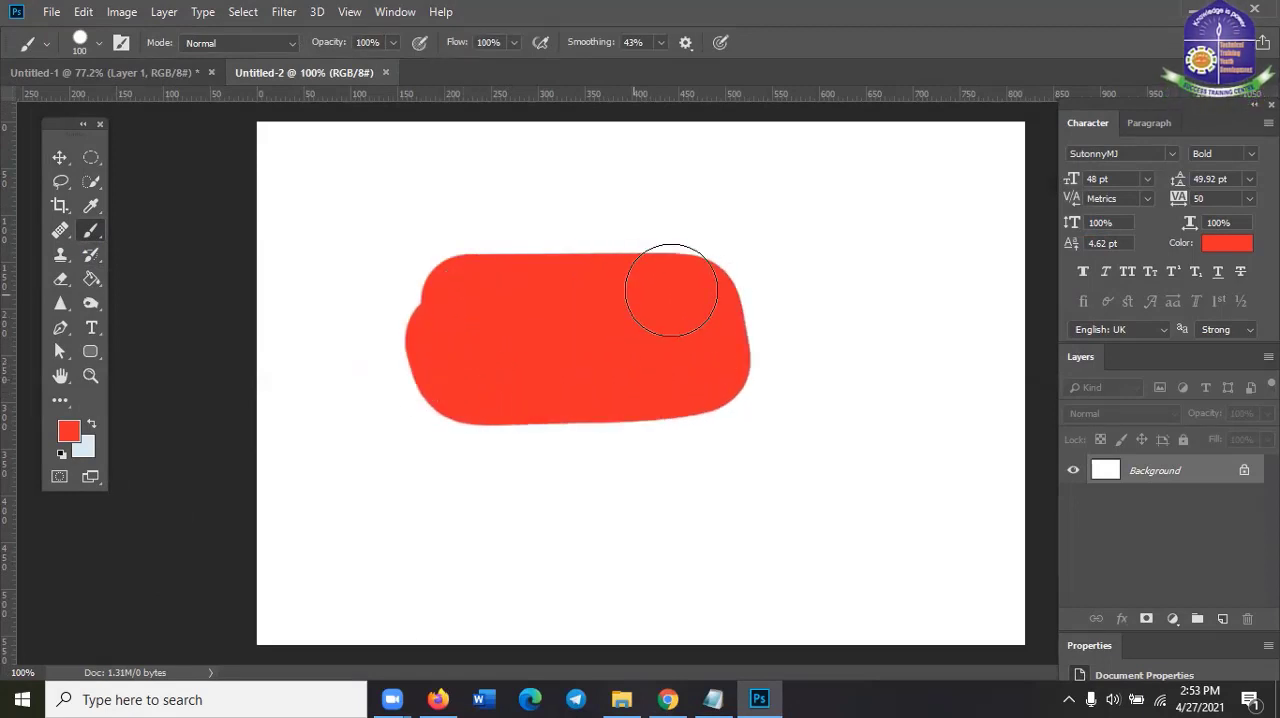
Enlarge the History Brush to 73 px and paint over the whole red blob to restore the white canvas
{"action": "left_click", "coordinate": [88, 258]}
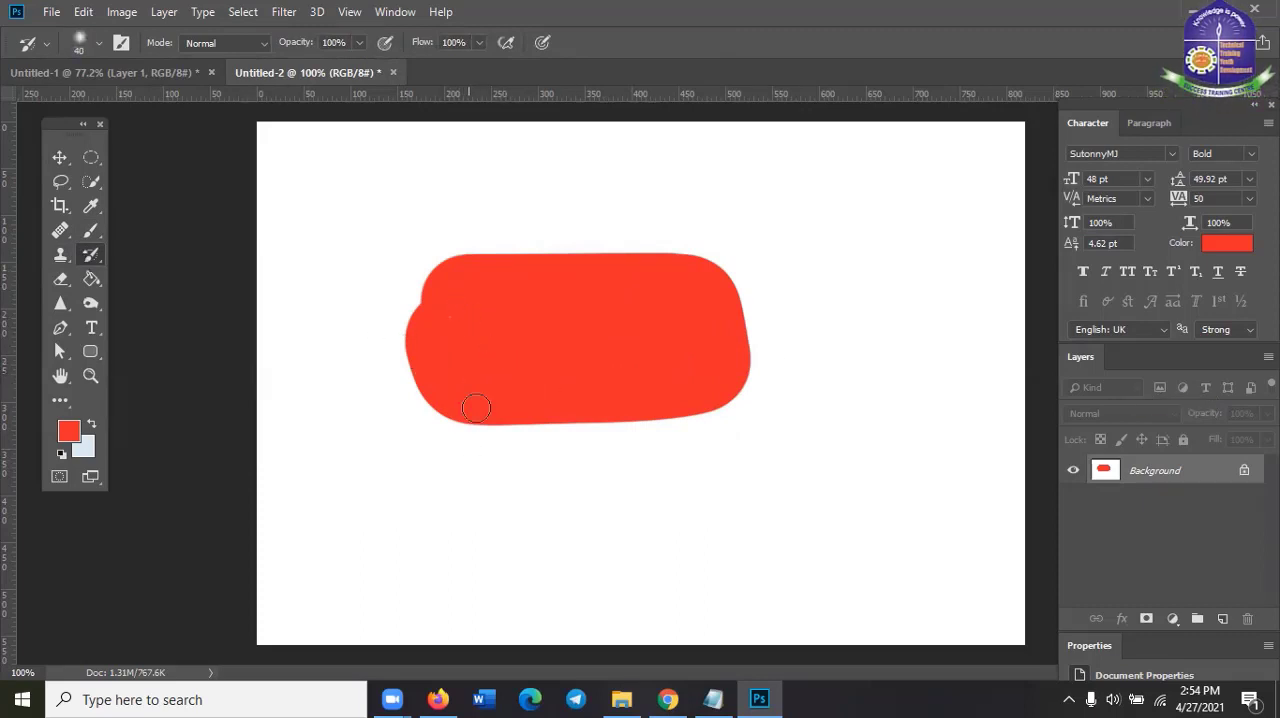
{"action": "right_click", "coordinate": [476, 340]}
{"action": "left_click_drag", "start_coordinate": [602, 390], "coordinate": [617, 387]}
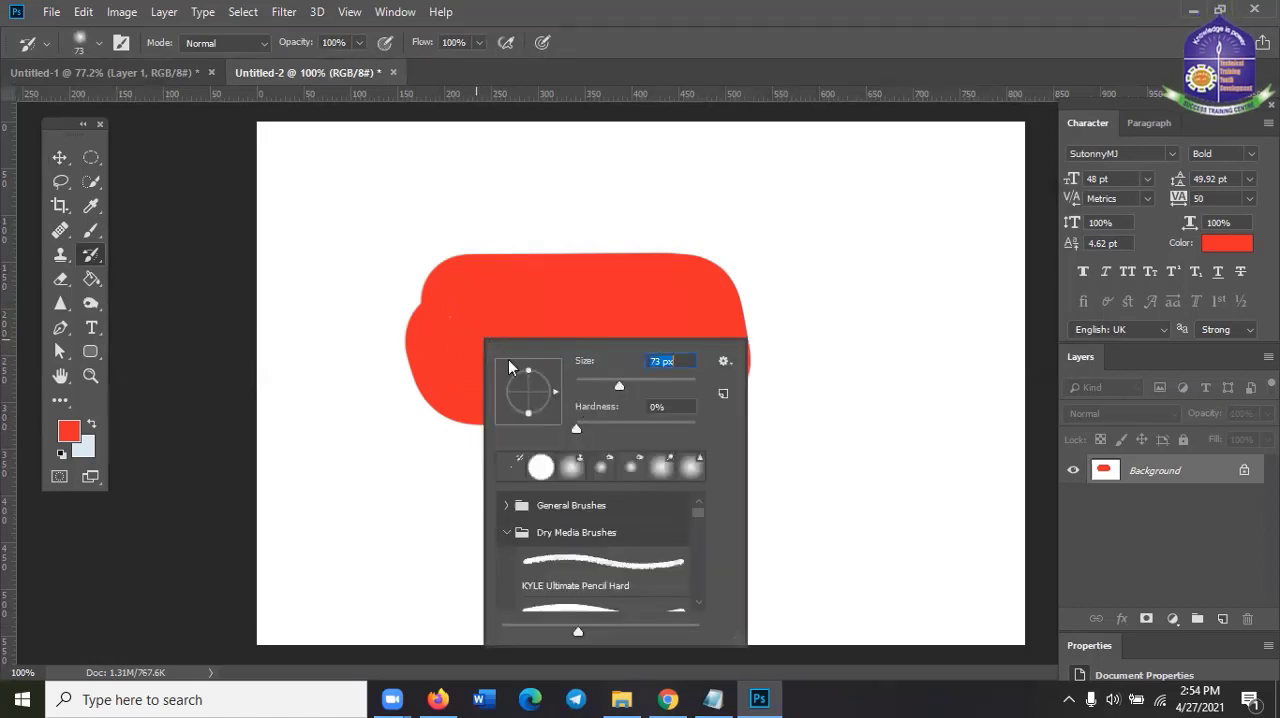
{"action": "left_click", "coordinate": [454, 317]}
{"action": "mouse_move", "coordinate": [488, 300]}
{"action": "left_mouse_down"}
{"action": "mouse_move", "coordinate": [787, 296]}
{"action": "mouse_move", "coordinate": [773, 325]}
{"action": "mouse_move", "coordinate": [548, 310]}
{"action": "mouse_move", "coordinate": [356, 330]}
{"action": "mouse_move", "coordinate": [779, 321]}
{"action": "mouse_move", "coordinate": [771, 352]}
{"action": "mouse_move", "coordinate": [526, 348]}
{"action": "mouse_move", "coordinate": [378, 366]}
{"action": "mouse_move", "coordinate": [751, 363]}
{"action": "mouse_move", "coordinate": [751, 403]}
{"action": "mouse_move", "coordinate": [643, 385]}
{"action": "mouse_move", "coordinate": [380, 414]}
{"action": "mouse_move", "coordinate": [629, 377]}
{"action": "mouse_move", "coordinate": [500, 377]}
{"action": "mouse_move", "coordinate": [442, 411]}
{"action": "mouse_move", "coordinate": [755, 387]}
{"action": "mouse_move", "coordinate": [709, 265]}
{"action": "mouse_move", "coordinate": [354, 254]}
{"action": "mouse_move", "coordinate": [588, 263]}
{"action": "mouse_move", "coordinate": [453, 265]}
{"action": "mouse_move", "coordinate": [397, 299]}
{"action": "mouse_move", "coordinate": [579, 397]}
{"action": "mouse_move", "coordinate": [765, 403]}
{"action": "mouse_move", "coordinate": [498, 429]}
{"action": "mouse_move", "coordinate": [404, 236]}
{"action": "mouse_move", "coordinate": [411, 223]}
{"action": "mouse_move", "coordinate": [557, 214]}
{"action": "mouse_move", "coordinate": [843, 227]}
{"action": "mouse_move", "coordinate": [831, 376]}
{"action": "mouse_move", "coordinate": [464, 411]}
{"action": "mouse_move", "coordinate": [281, 355]}
{"action": "left_mouse_up"}
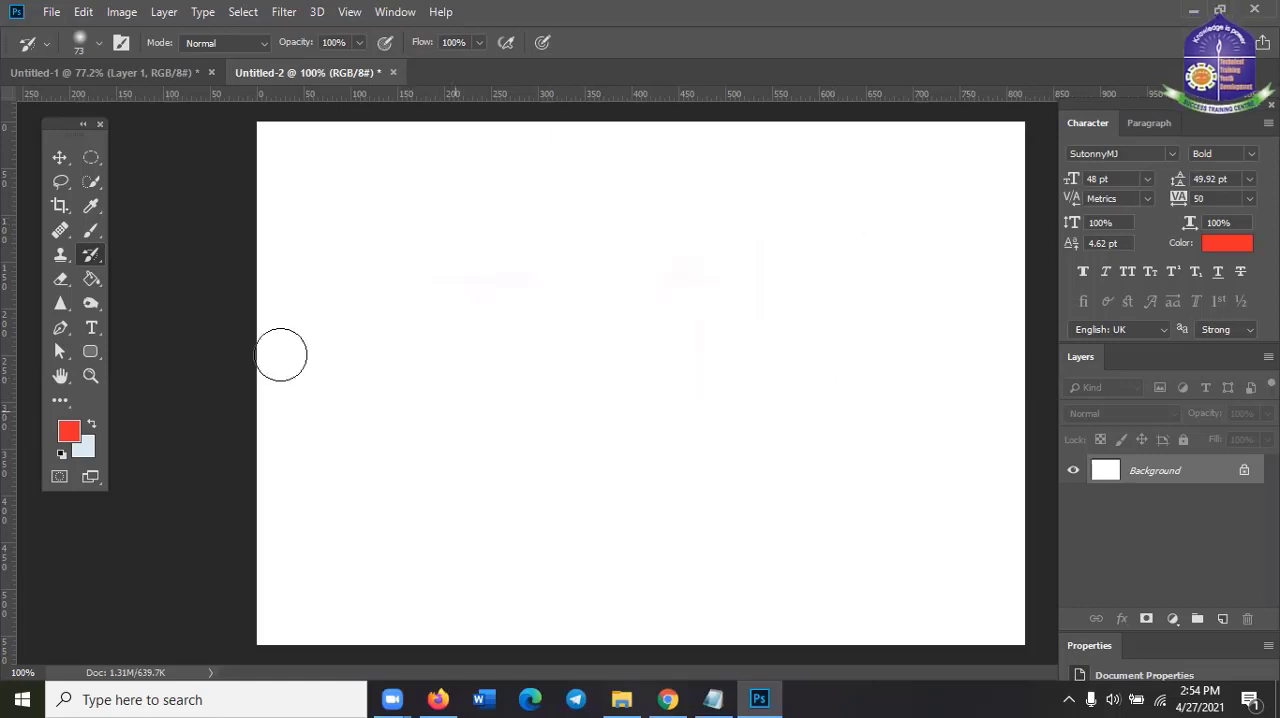
Try the History Brush on the bouquet in the Untitled-1 document, and return to Untitled-2
{"action": "right_click", "coordinate": [93, 259]}
{"action": "left_click", "coordinate": [141, 253]}
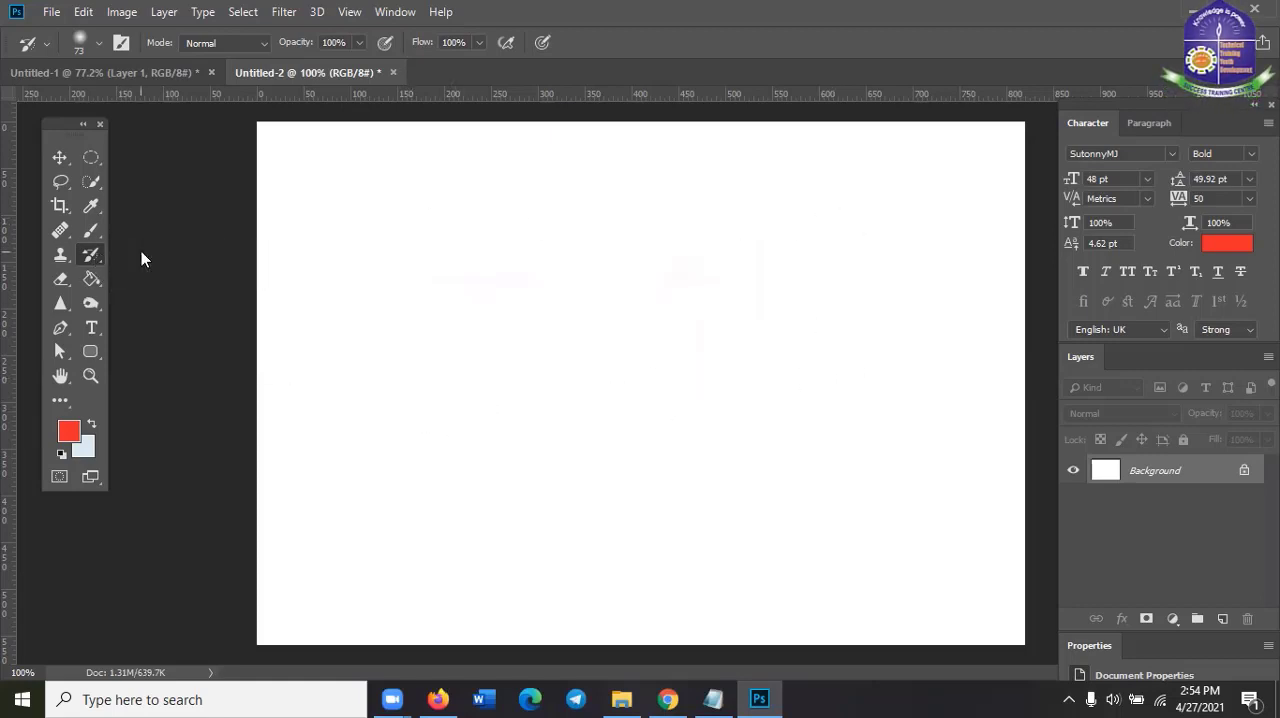
{"action": "left_click", "coordinate": [126, 70]}
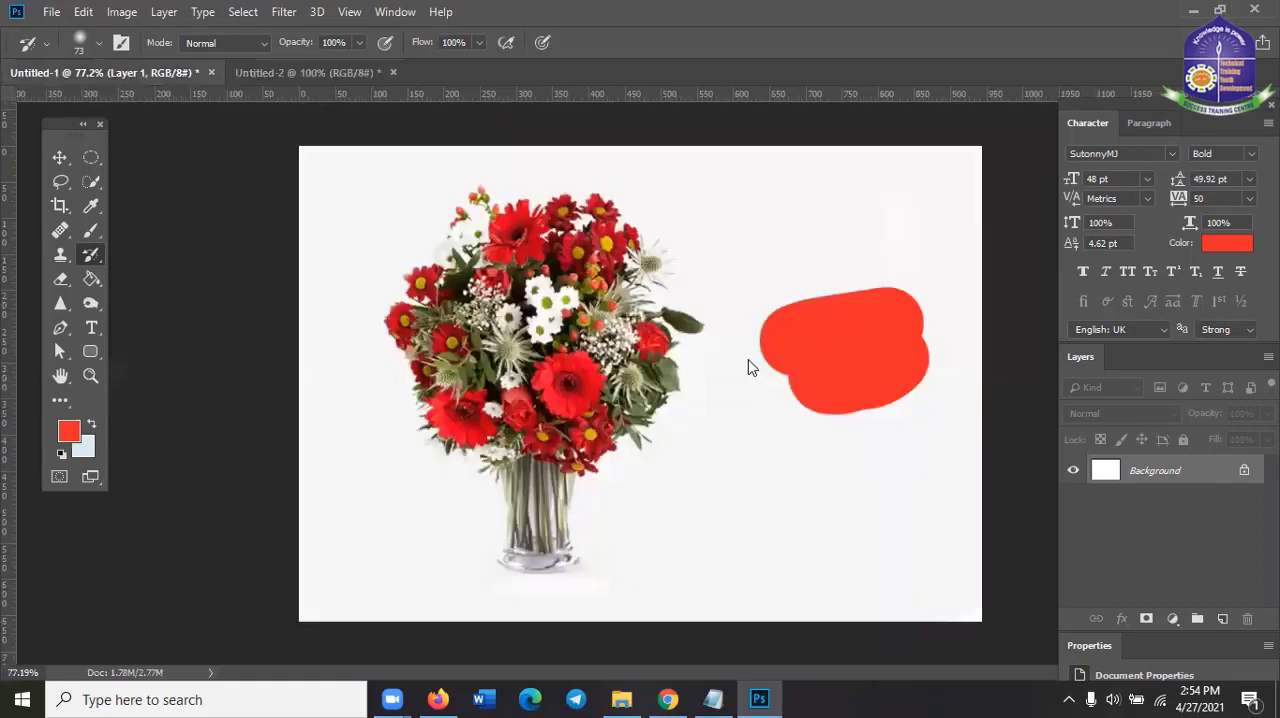
{"action": "left_click", "coordinate": [487, 283]}
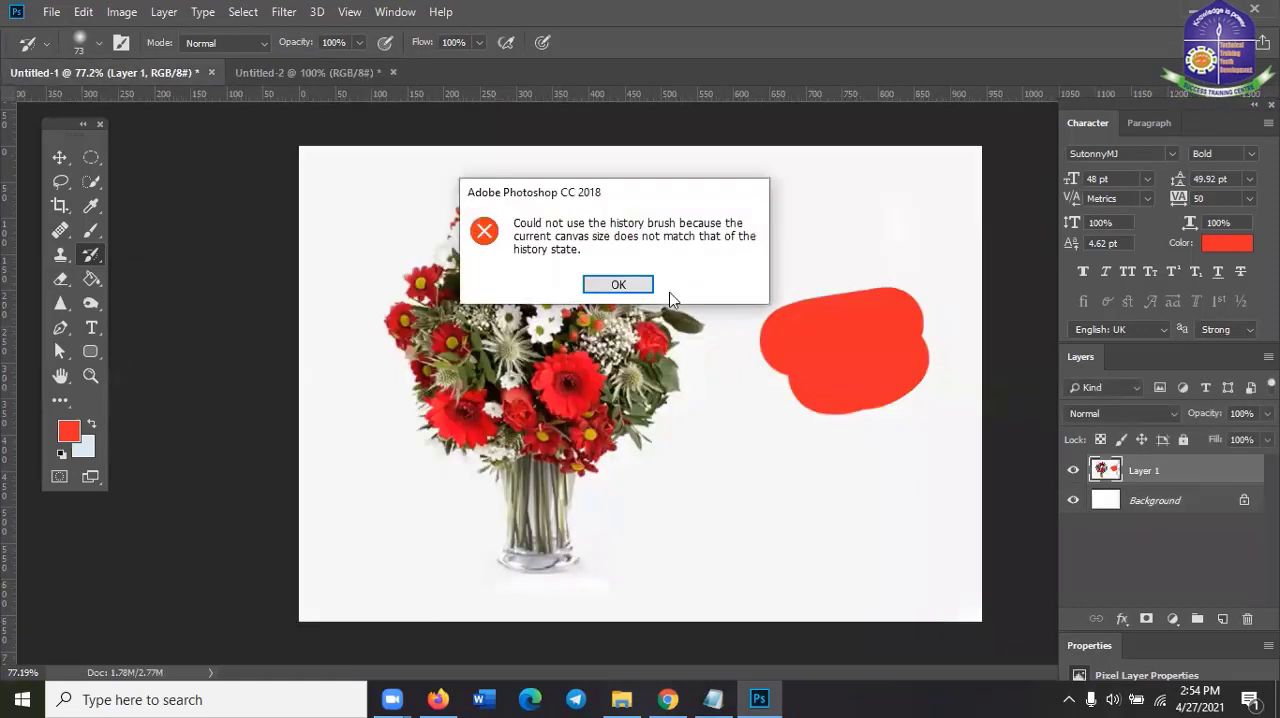
{"action": "left_click", "coordinate": [617, 285]}
{"action": "left_click", "coordinate": [326, 73]}
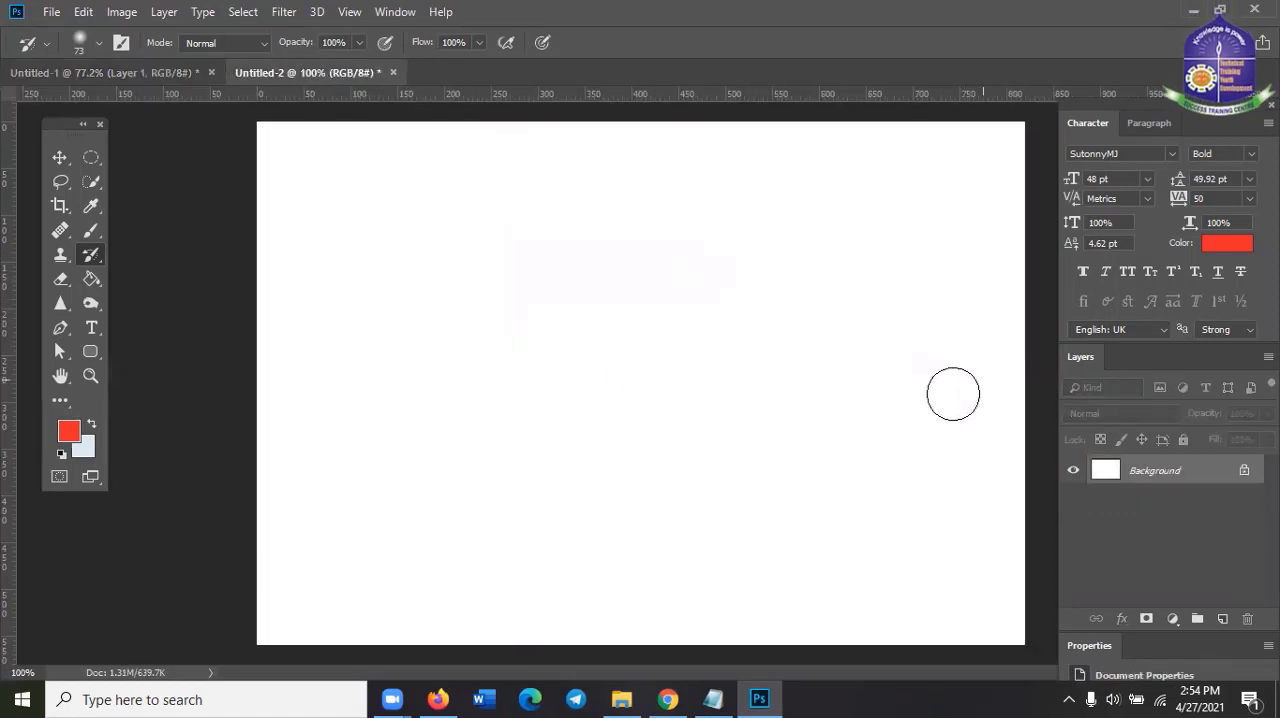
Paint a wide red band across the upper half of the white canvas with the 100 px Brush Tool
{"action": "left_click", "coordinate": [91, 233]}
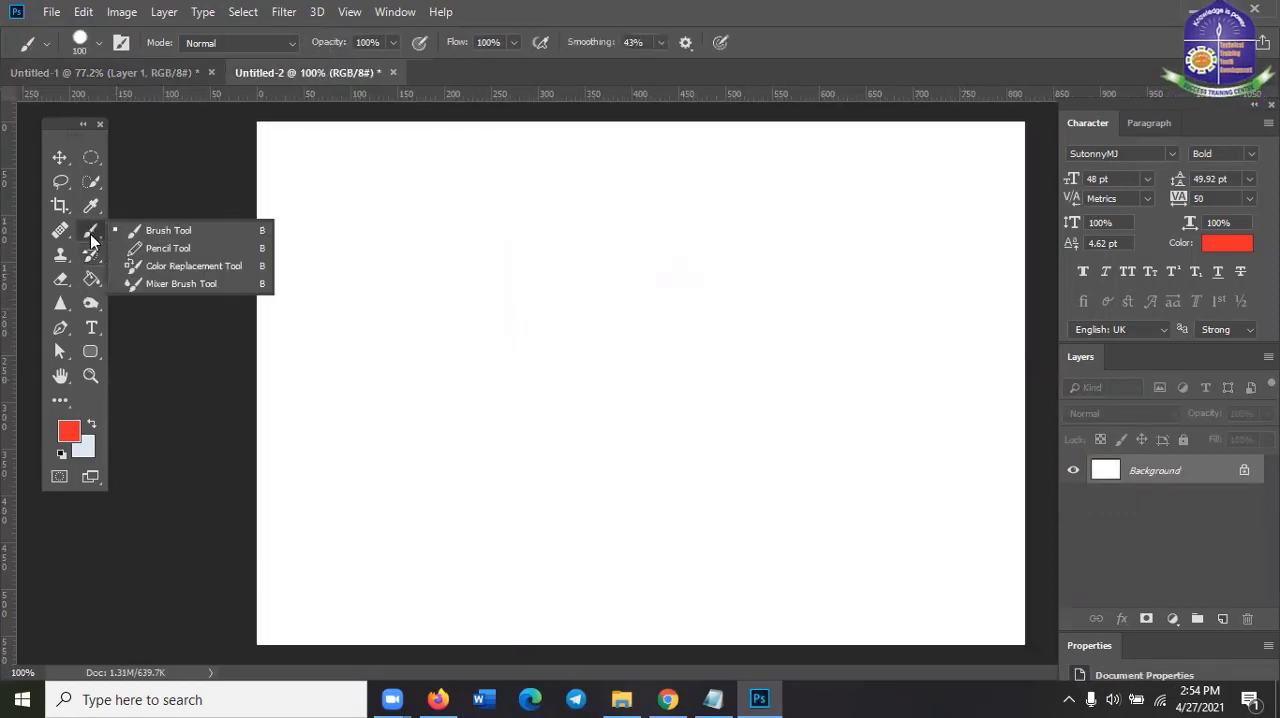
{"action": "left_click", "coordinate": [88, 257]}
{"action": "left_click", "coordinate": [89, 233]}
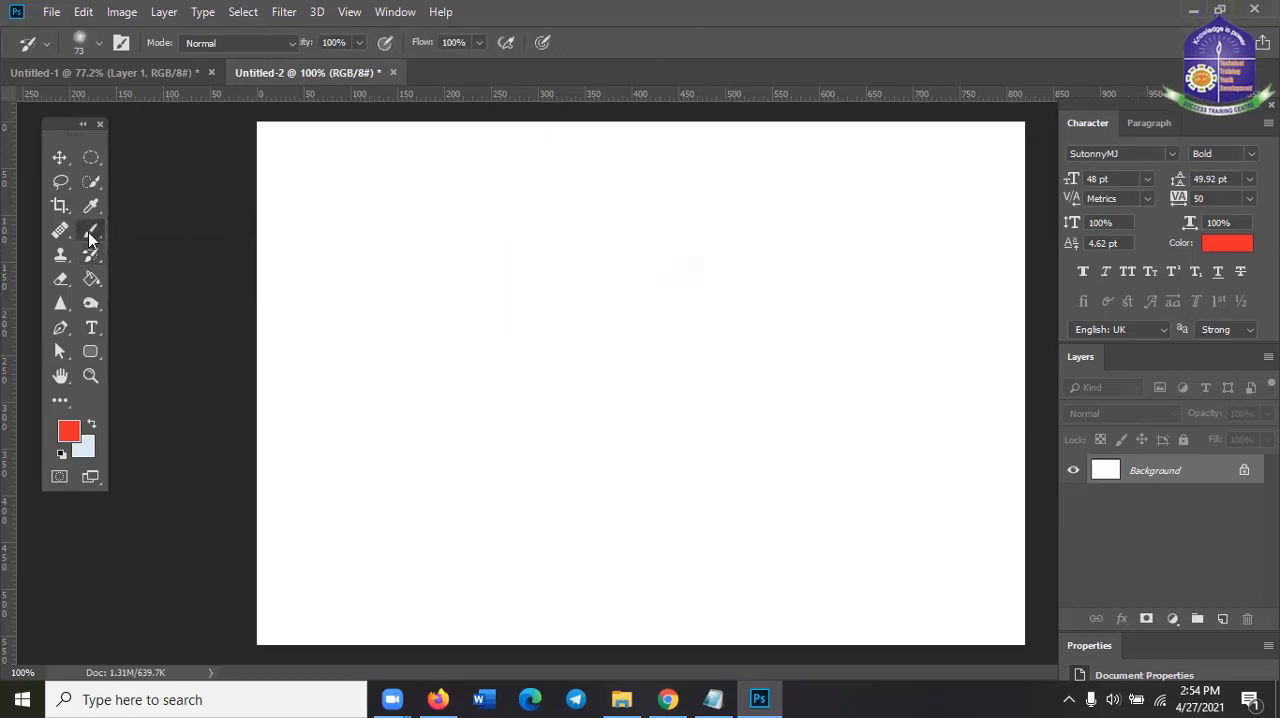
{"action": "left_click", "coordinate": [218, 235]}
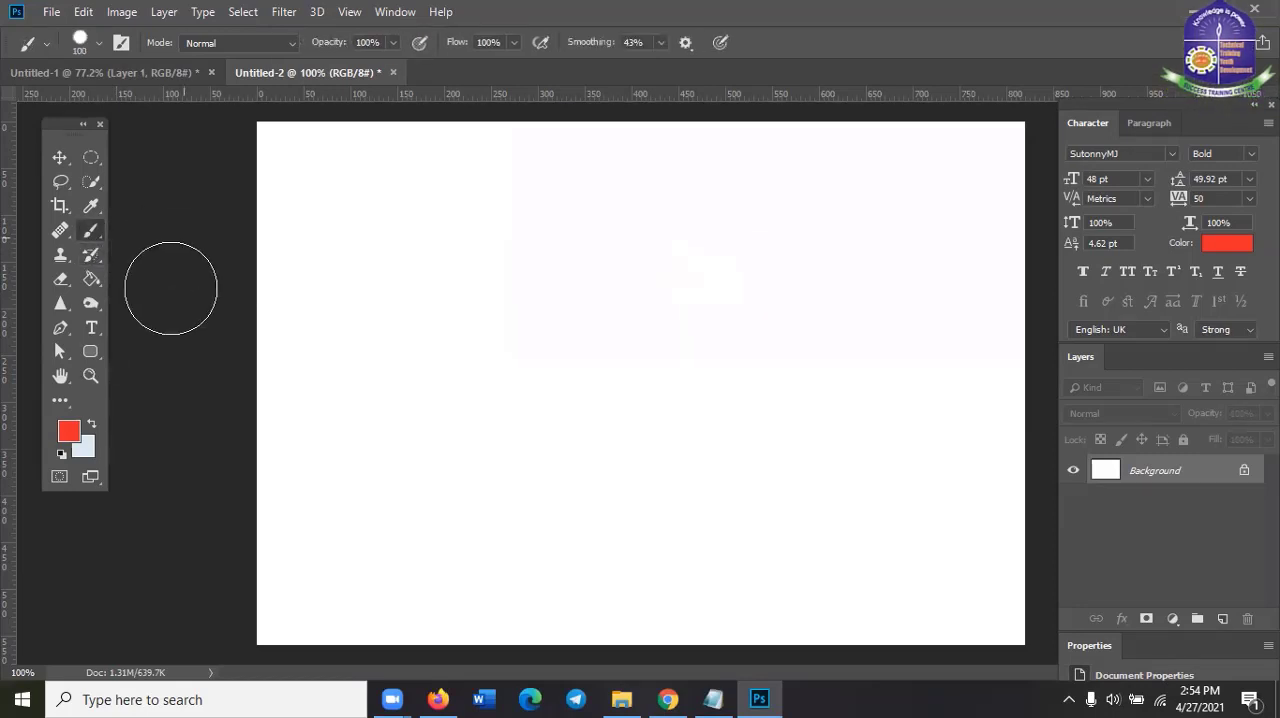
{"action": "left_click", "coordinate": [91, 258]}
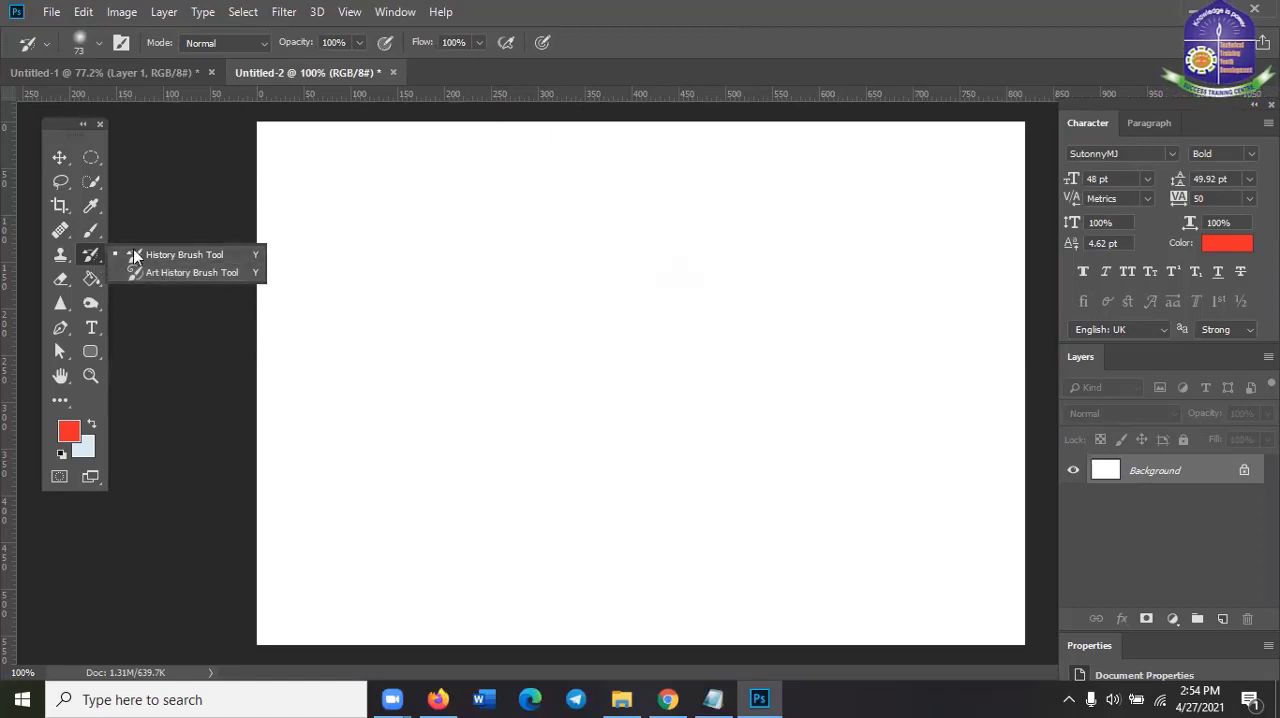
{"action": "left_click", "coordinate": [91, 230]}
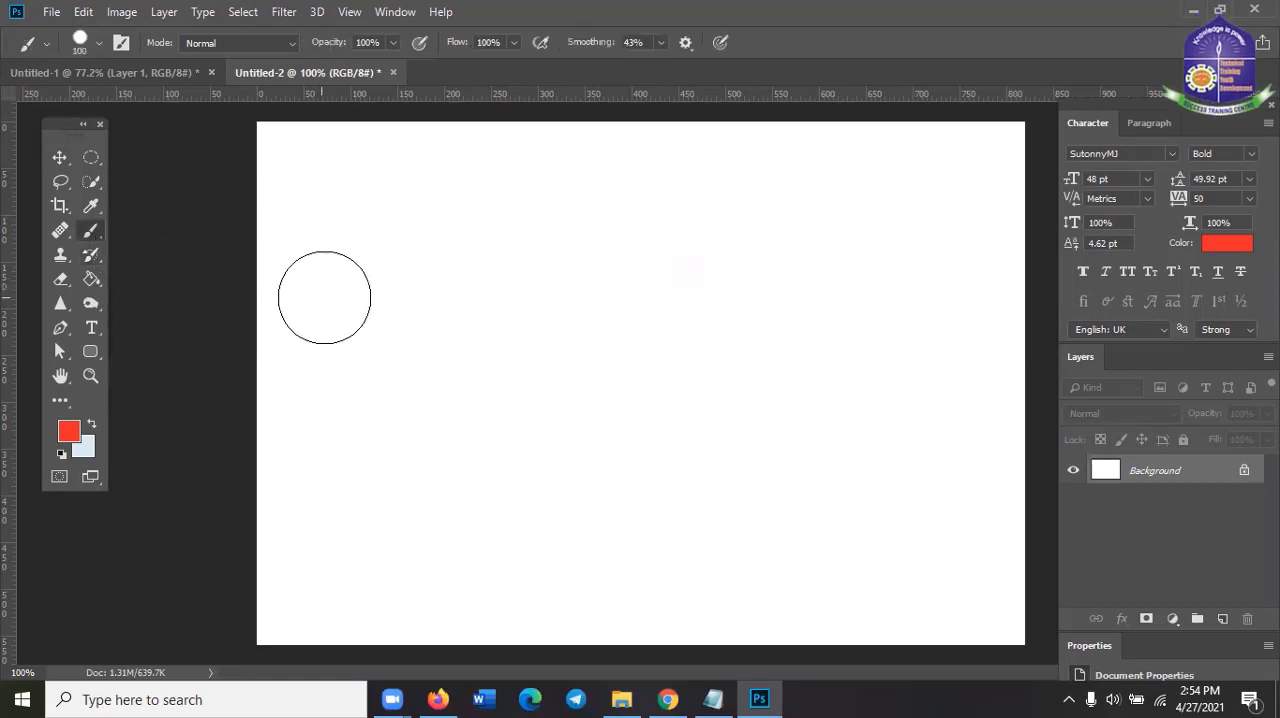
{"action": "mouse_move", "coordinate": [323, 296]}
{"action": "left_mouse_down"}
{"action": "mouse_move", "coordinate": [868, 274]}
{"action": "mouse_move", "coordinate": [868, 342]}
{"action": "mouse_move", "coordinate": [768, 323]}
{"action": "mouse_move", "coordinate": [308, 336]}
{"action": "mouse_move", "coordinate": [353, 307]}
{"action": "mouse_move", "coordinate": [511, 278]}
{"action": "mouse_move", "coordinate": [817, 275]}
{"action": "mouse_move", "coordinate": [663, 300]}
{"action": "left_mouse_up"}
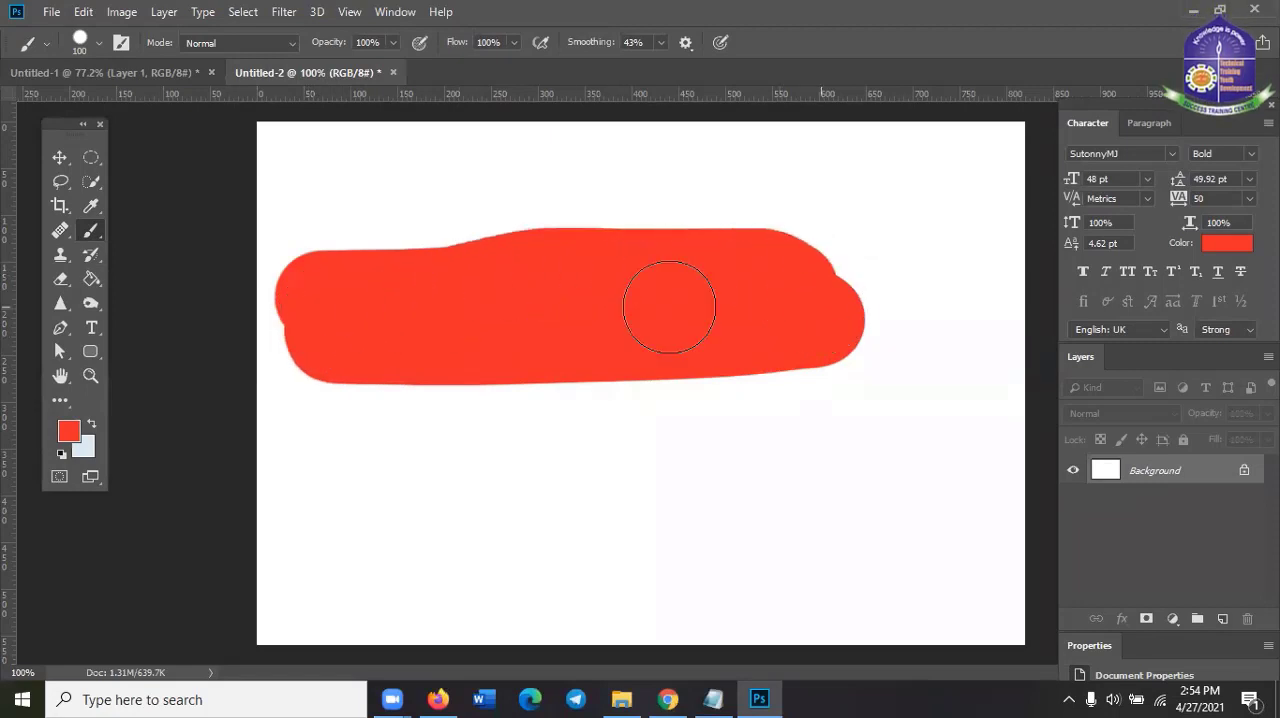
Switch to the Art History Brush Tool and check its brush size and hardness settings
{"action": "right_click", "coordinate": [86, 259]}
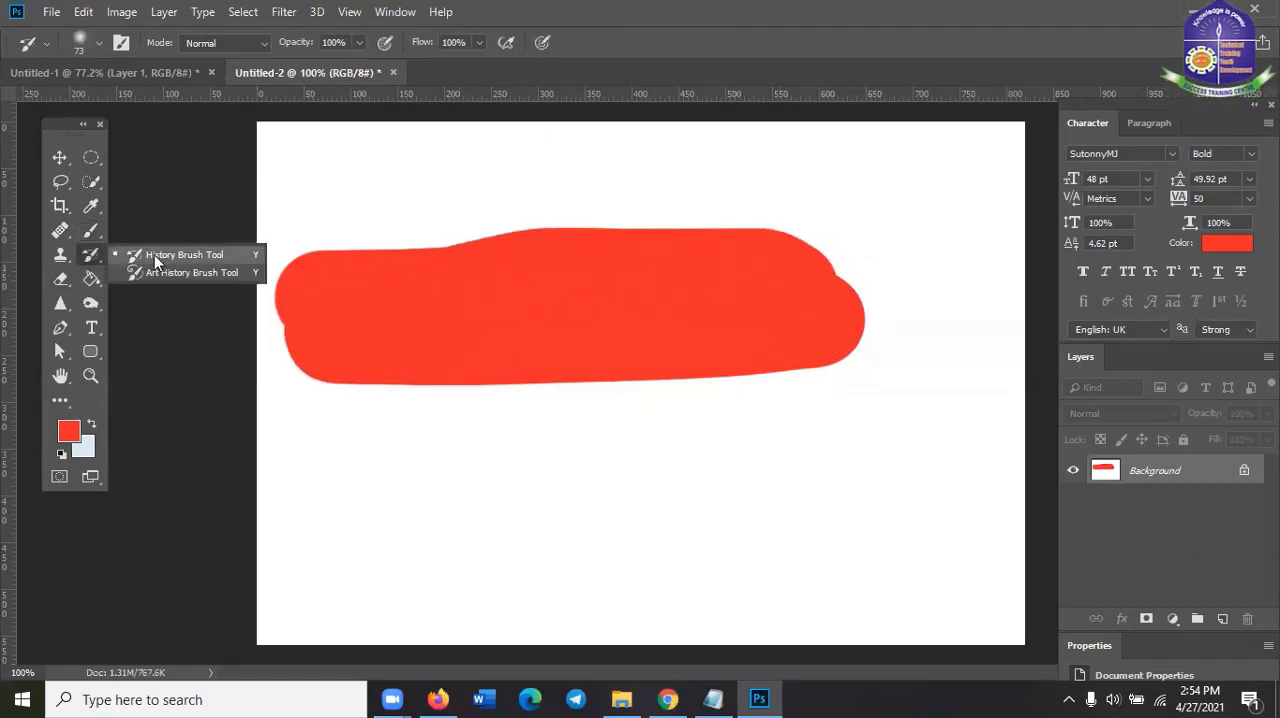
{"action": "left_click", "coordinate": [156, 275]}
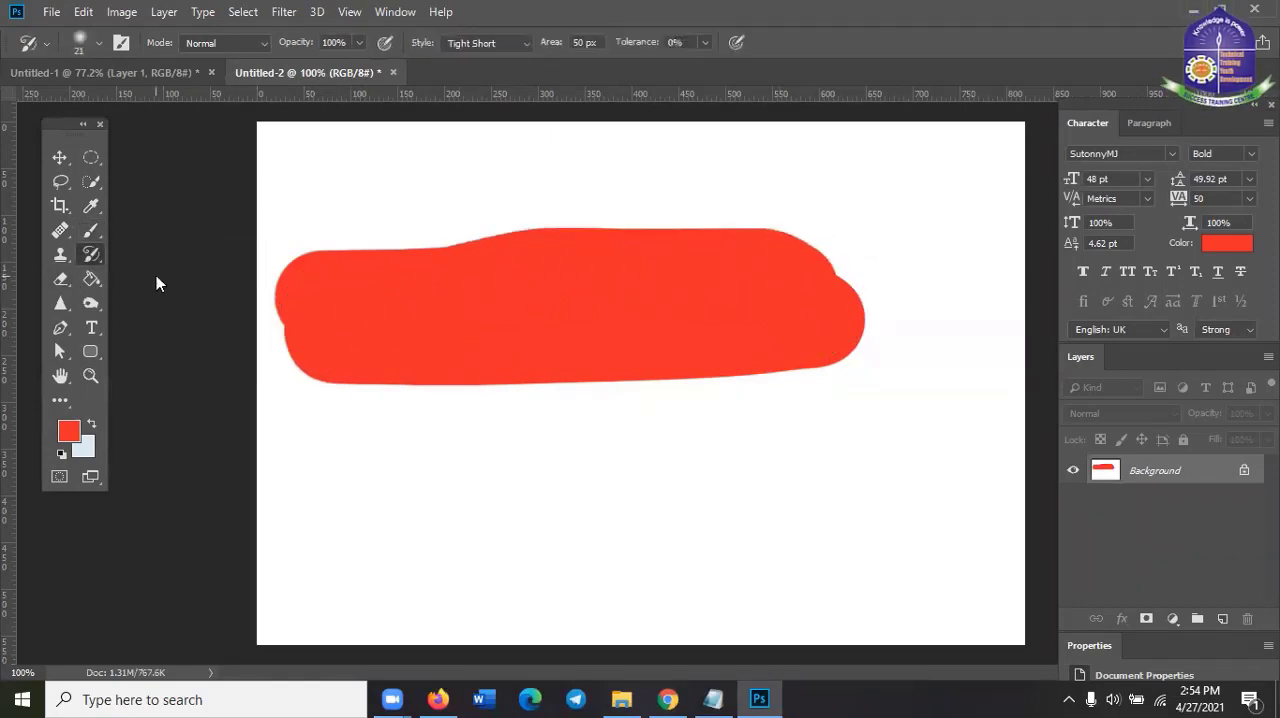
{"action": "right_click", "coordinate": [428, 295]}
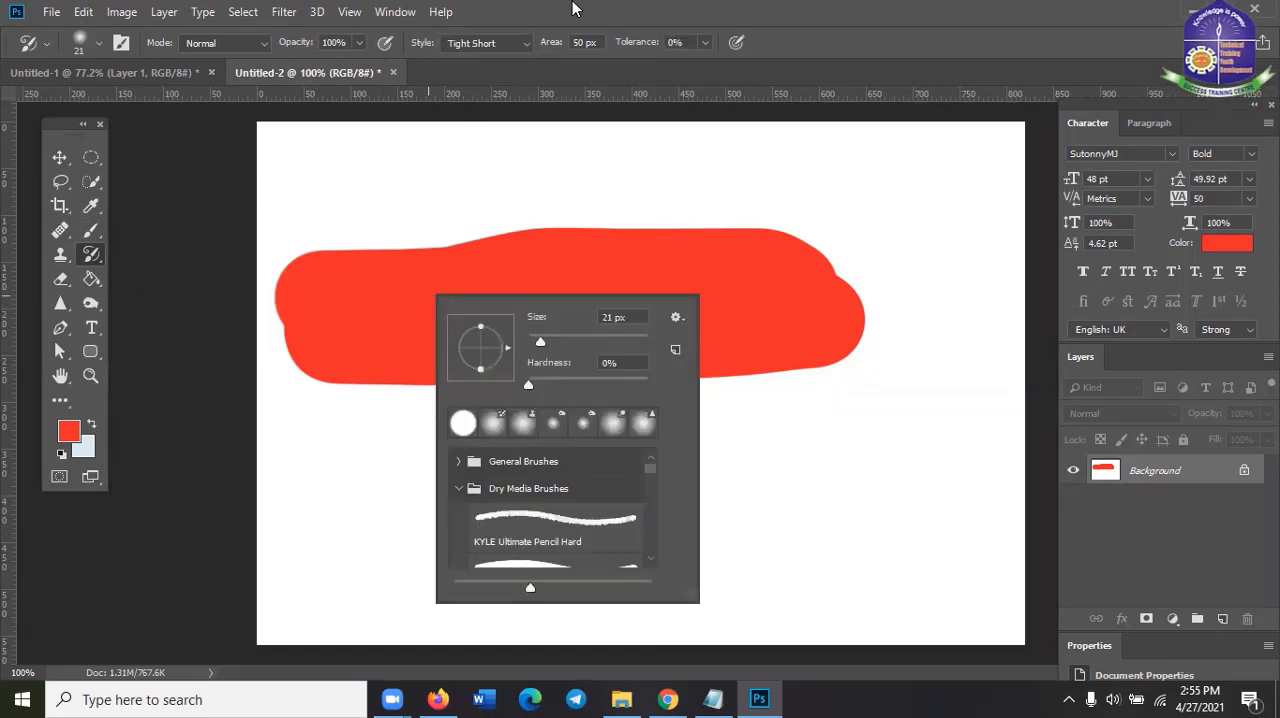
{"action": "left_click", "coordinate": [744, 15]}
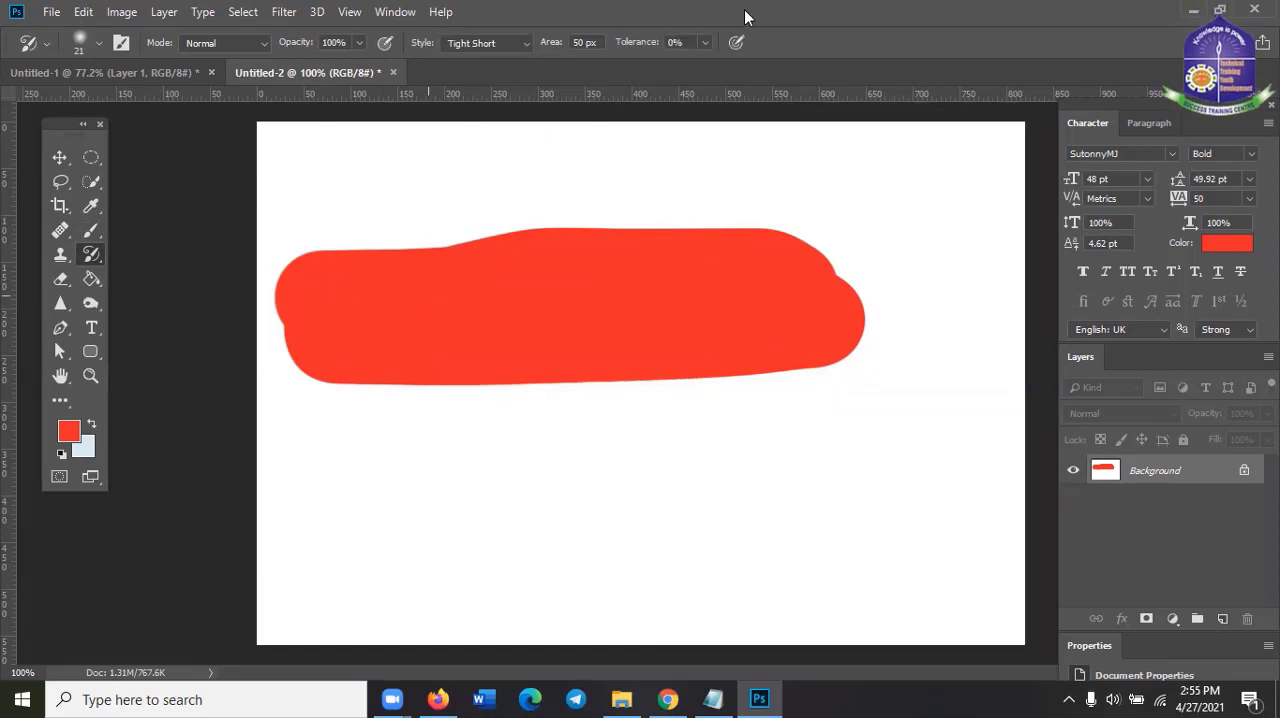
Browse the brush presets and choose Kyle's Impressionist Blender 1
{"action": "left_click", "coordinate": [97, 44]}
{"action": "left_click", "coordinate": [162, 249]}
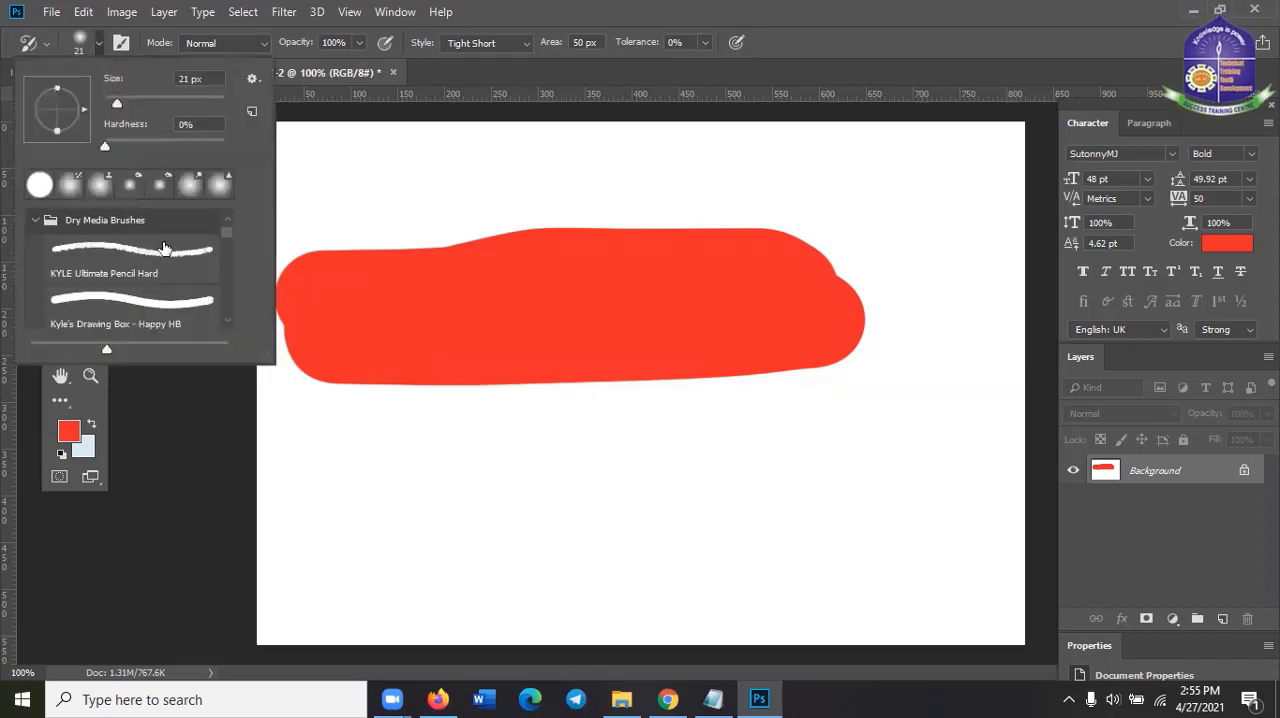
{"action": "scroll", "coordinate": [165, 247], "scroll_direction": "up", "scroll_amount": 1}
{"action": "left_click", "coordinate": [36, 223]}
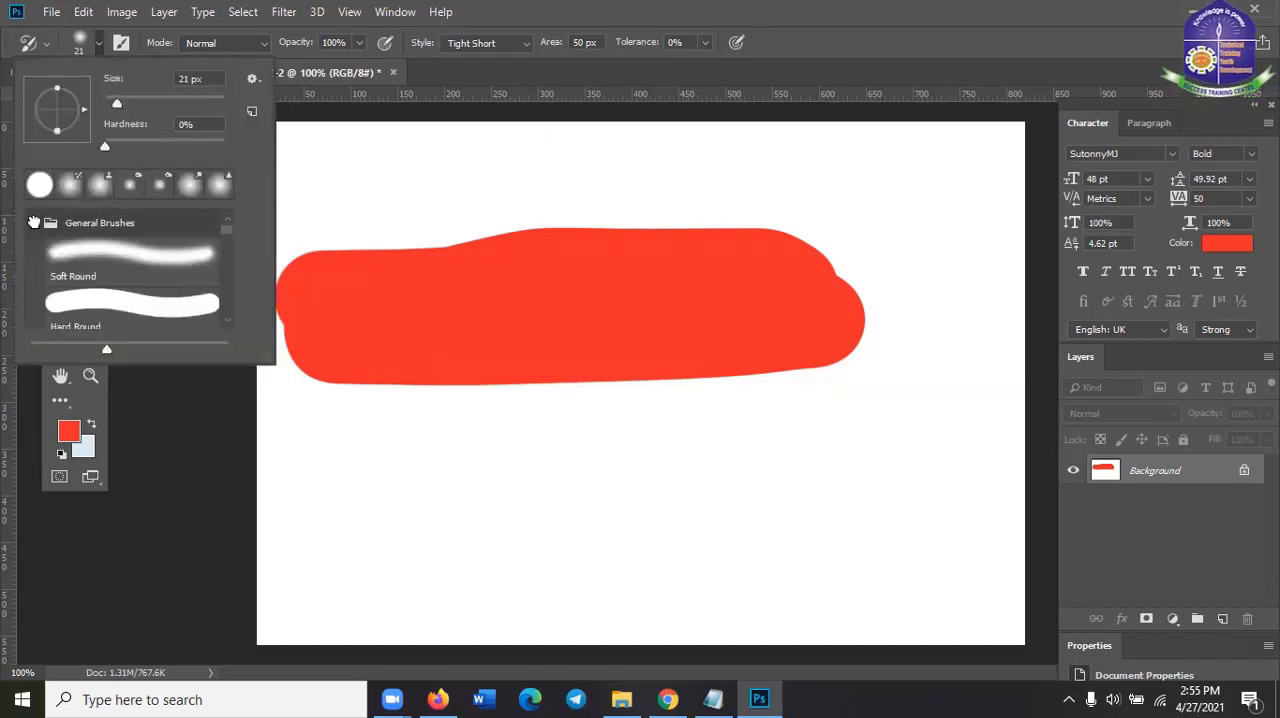
{"action": "left_click", "coordinate": [35, 223]}
{"action": "scroll", "coordinate": [192, 275], "scroll_direction": "down", "scroll_amount": 5}
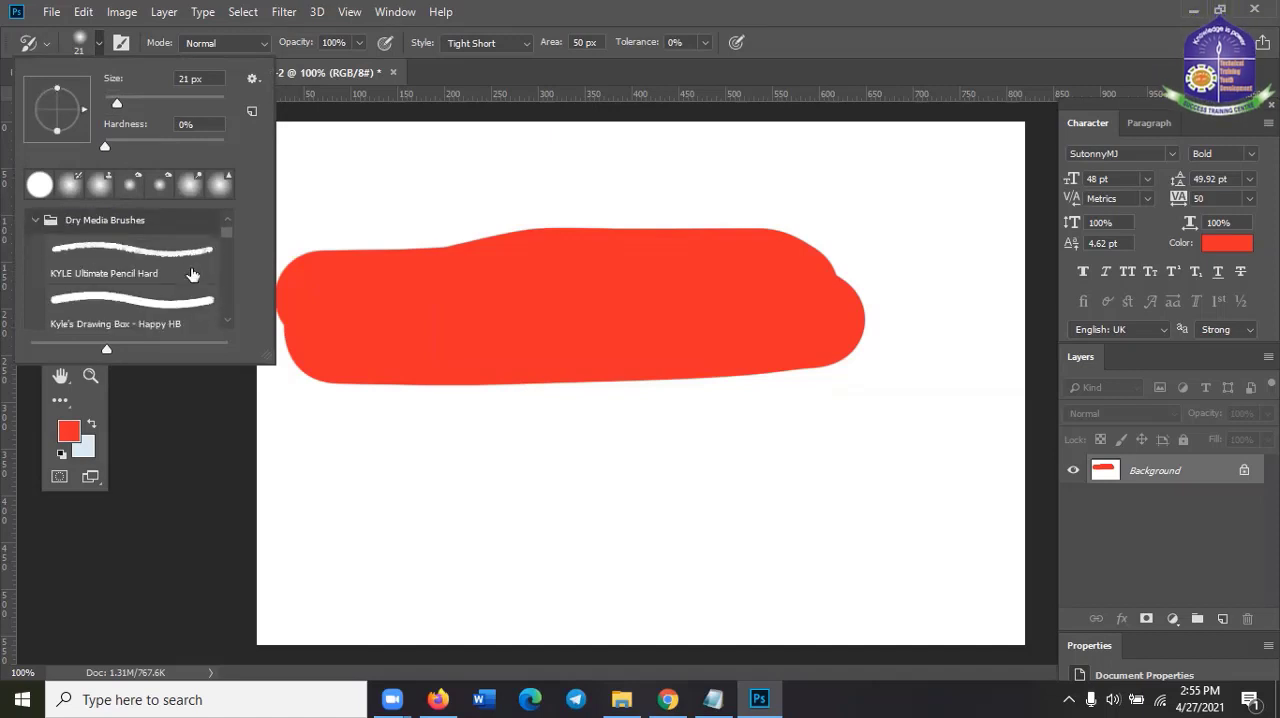
{"action": "scroll", "coordinate": [180, 288], "scroll_direction": "down", "scroll_amount": 8}
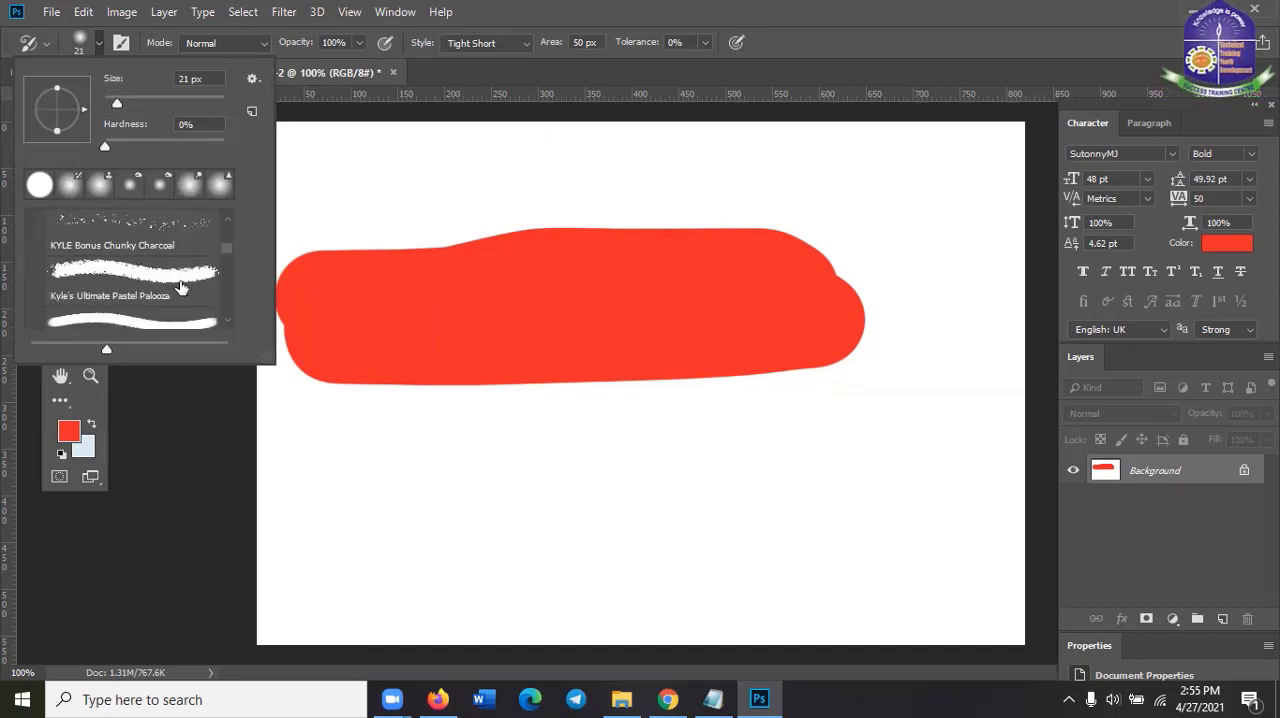
{"action": "scroll", "coordinate": [180, 288], "scroll_direction": "down", "scroll_amount": 5}
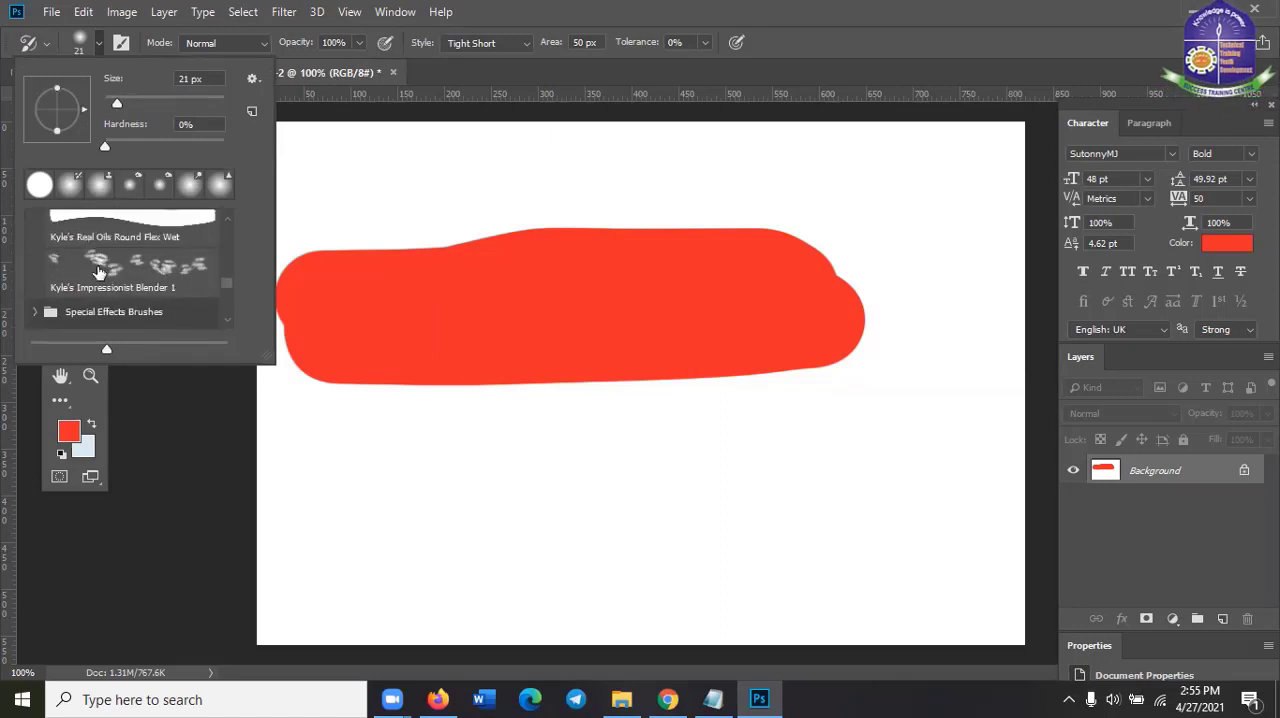
{"action": "left_click", "coordinate": [96, 271]}
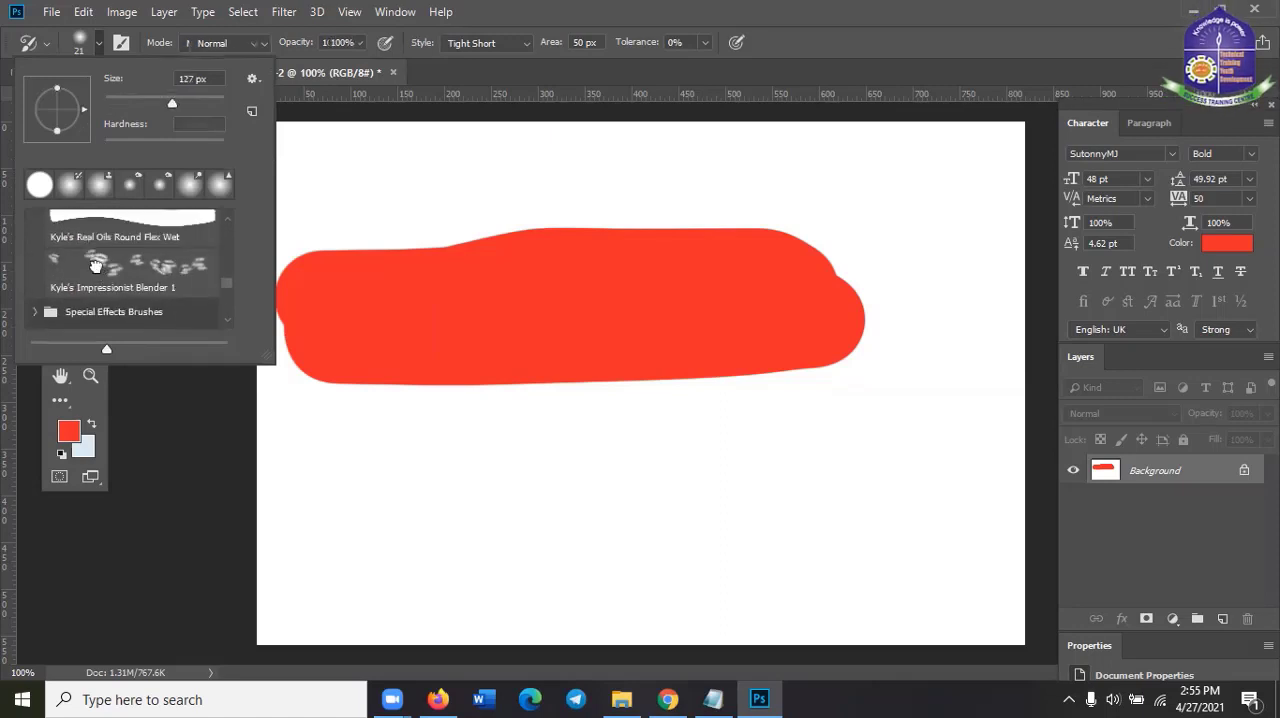
Smudge the whole red band with the 127 px blender brush to give it rough, painterly edges
{"action": "left_click", "coordinate": [866, 8]}
{"action": "mouse_move", "coordinate": [344, 313]}
{"action": "left_mouse_down"}
{"action": "mouse_move", "coordinate": [420, 308]}
{"action": "mouse_move", "coordinate": [510, 333]}
{"action": "mouse_move", "coordinate": [622, 299]}
{"action": "mouse_move", "coordinate": [825, 306]}
{"action": "mouse_move", "coordinate": [812, 318]}
{"action": "mouse_move", "coordinate": [453, 323]}
{"action": "mouse_move", "coordinate": [376, 349]}
{"action": "mouse_move", "coordinate": [430, 354]}
{"action": "mouse_move", "coordinate": [714, 326]}
{"action": "mouse_move", "coordinate": [873, 328]}
{"action": "mouse_move", "coordinate": [914, 277]}
{"action": "left_mouse_up"}
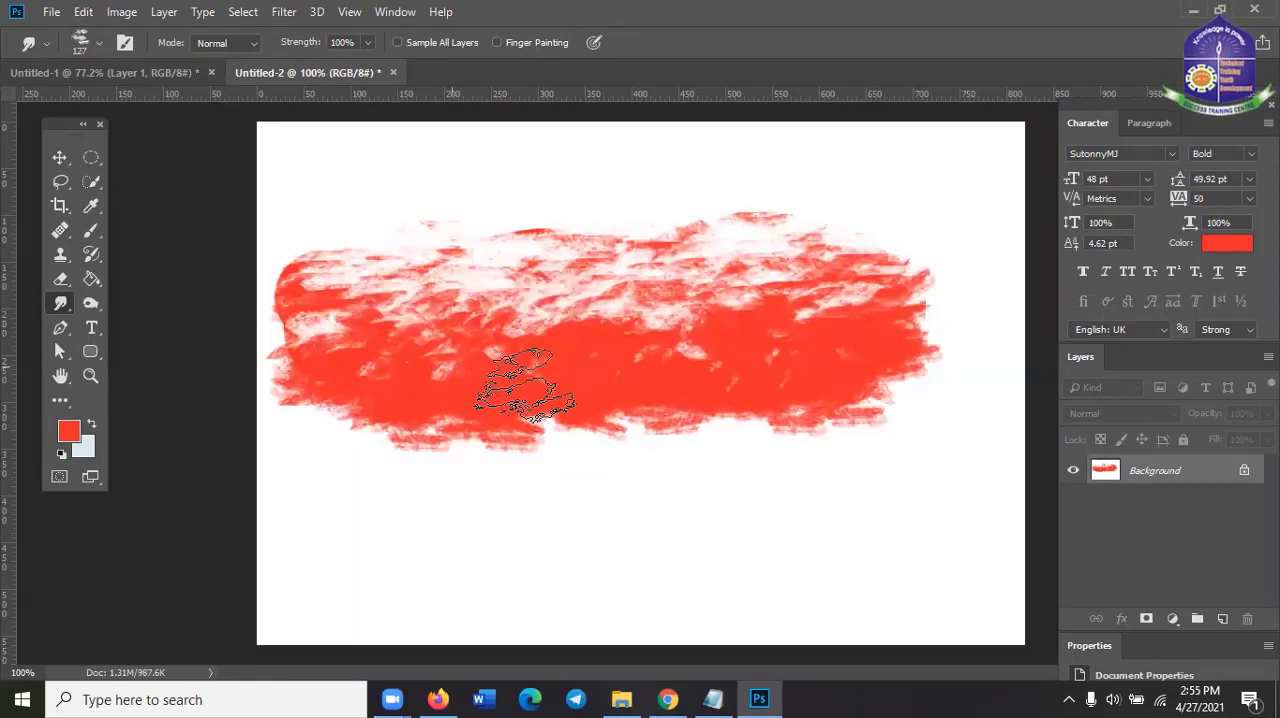
{"action": "mouse_move", "coordinate": [525, 385]}
{"action": "left_mouse_down"}
{"action": "mouse_move", "coordinate": [501, 344]}
{"action": "mouse_move", "coordinate": [454, 351]}
{"action": "mouse_move", "coordinate": [510, 332]}
{"action": "mouse_move", "coordinate": [567, 338]}
{"action": "mouse_move", "coordinate": [788, 305]}
{"action": "mouse_move", "coordinate": [582, 335]}
{"action": "mouse_move", "coordinate": [660, 340]}
{"action": "mouse_move", "coordinate": [501, 338]}
{"action": "mouse_move", "coordinate": [470, 360]}
{"action": "mouse_move", "coordinate": [855, 323]}
{"action": "mouse_move", "coordinate": [525, 365]}
{"action": "mouse_move", "coordinate": [536, 348]}
{"action": "mouse_move", "coordinate": [463, 375]}
{"action": "mouse_move", "coordinate": [490, 345]}
{"action": "mouse_move", "coordinate": [590, 313]}
{"action": "mouse_move", "coordinate": [782, 307]}
{"action": "mouse_move", "coordinate": [491, 298]}
{"action": "mouse_move", "coordinate": [496, 272]}
{"action": "mouse_move", "coordinate": [591, 282]}
{"action": "mouse_move", "coordinate": [733, 270]}
{"action": "mouse_move", "coordinate": [717, 324]}
{"action": "mouse_move", "coordinate": [596, 356]}
{"action": "mouse_move", "coordinate": [499, 360]}
{"action": "mouse_move", "coordinate": [499, 345]}
{"action": "mouse_move", "coordinate": [618, 345]}
{"action": "mouse_move", "coordinate": [560, 355]}
{"action": "mouse_move", "coordinate": [646, 328]}
{"action": "mouse_move", "coordinate": [545, 350]}
{"action": "left_mouse_up"}
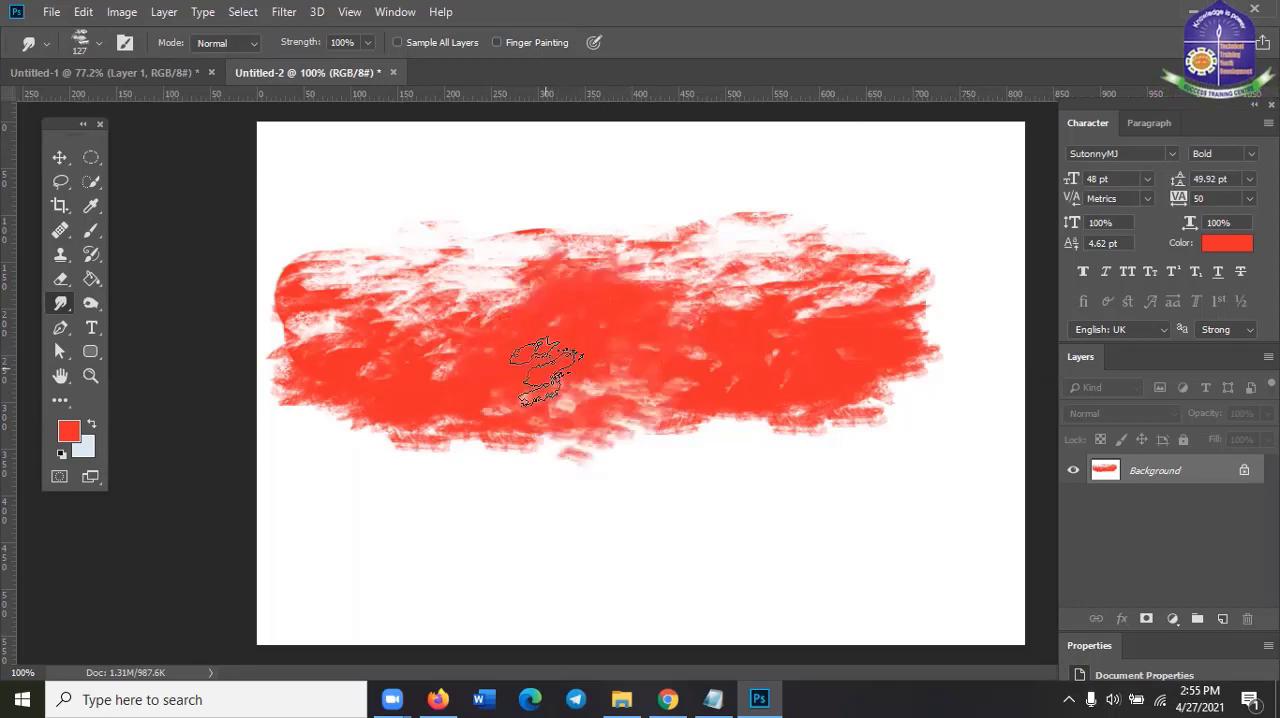
Return to the Art History Brush Tool and browse the General Brushes and Dry Media Brushes presets
{"action": "left_click", "coordinate": [91, 255]}
{"action": "left_click", "coordinate": [91, 256]}
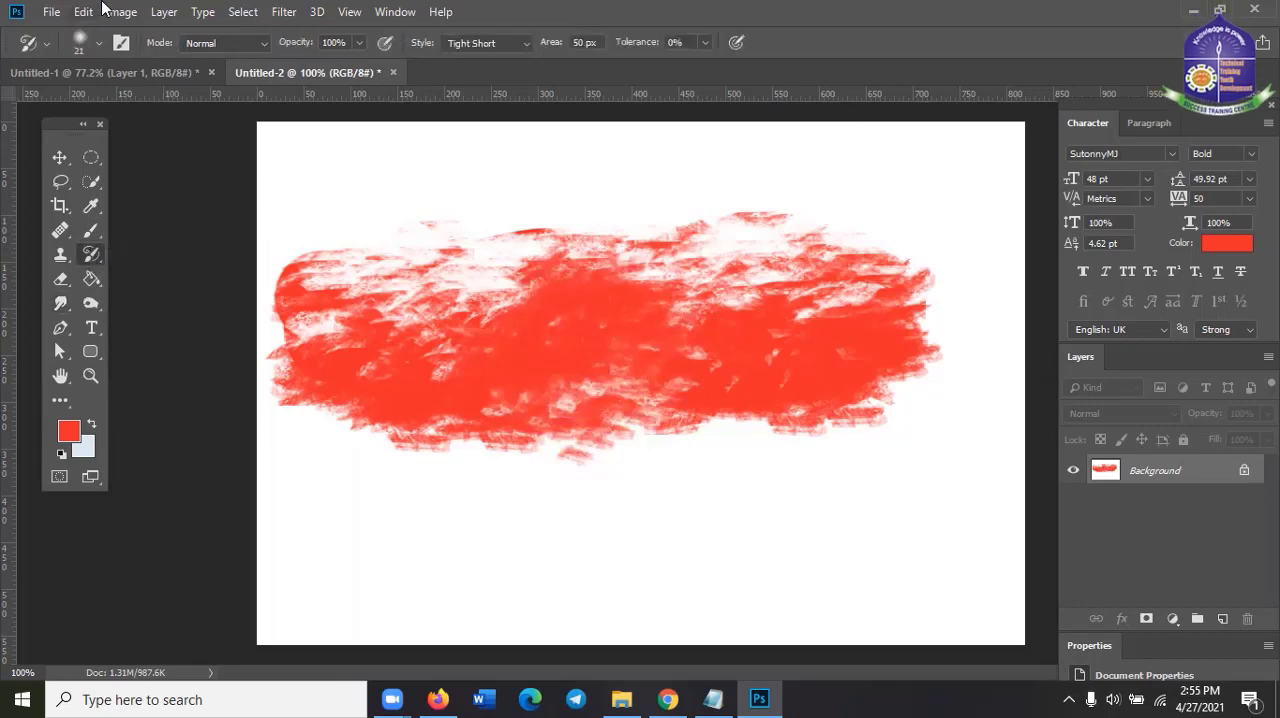
{"action": "left_click", "coordinate": [97, 44]}
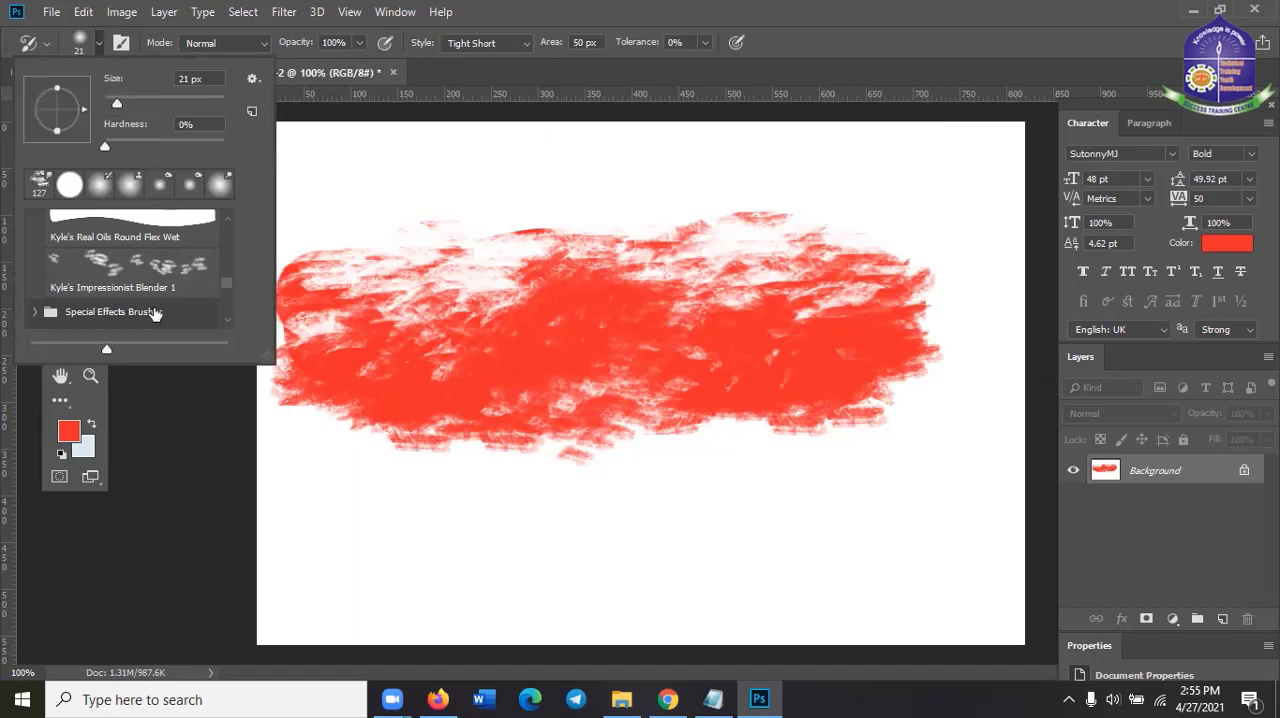
{"action": "scroll", "coordinate": [172, 290], "scroll_direction": "down", "scroll_amount": 1}
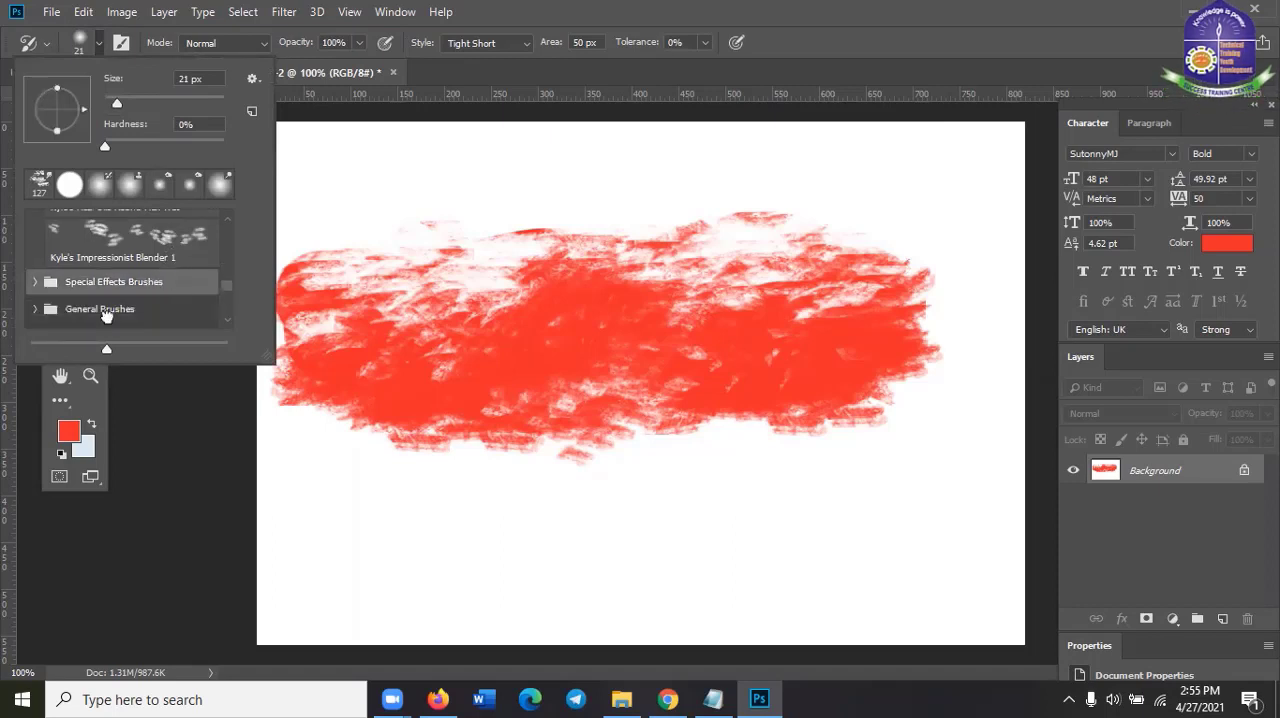
{"action": "left_click", "coordinate": [106, 312]}
{"action": "scroll", "coordinate": [115, 318], "scroll_direction": "down", "scroll_amount": 1}
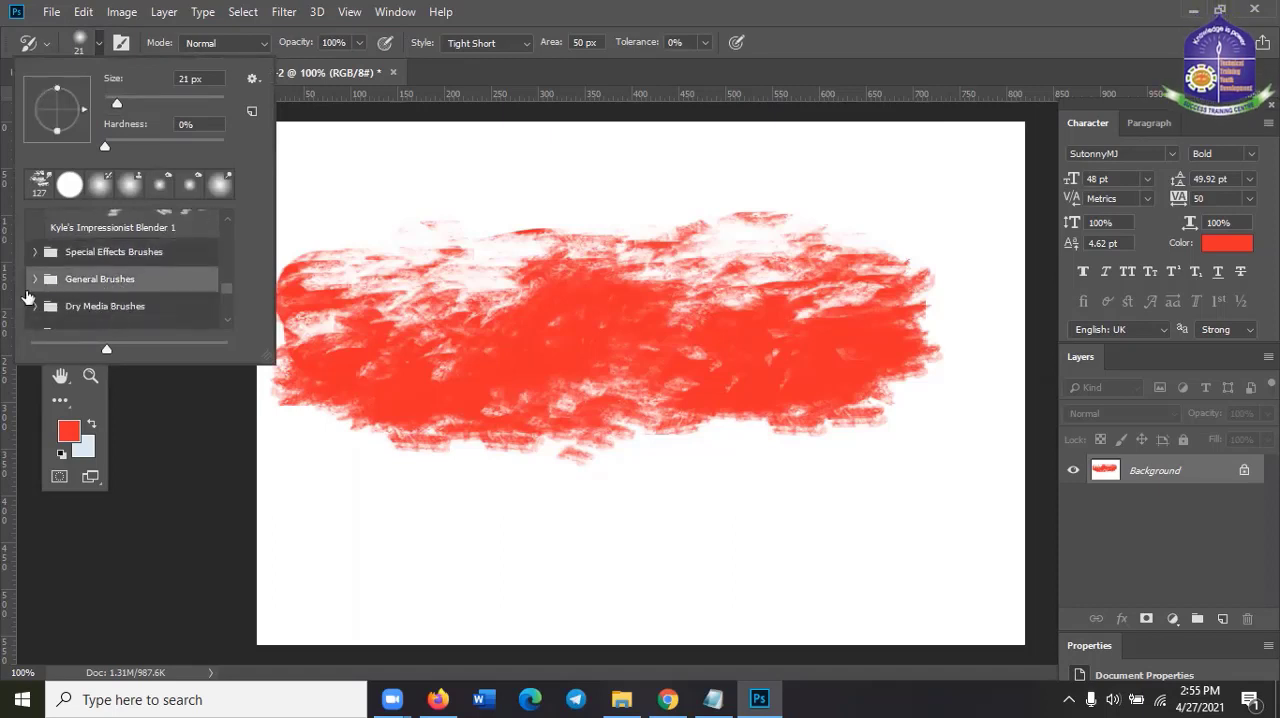
{"action": "left_click", "coordinate": [31, 285]}
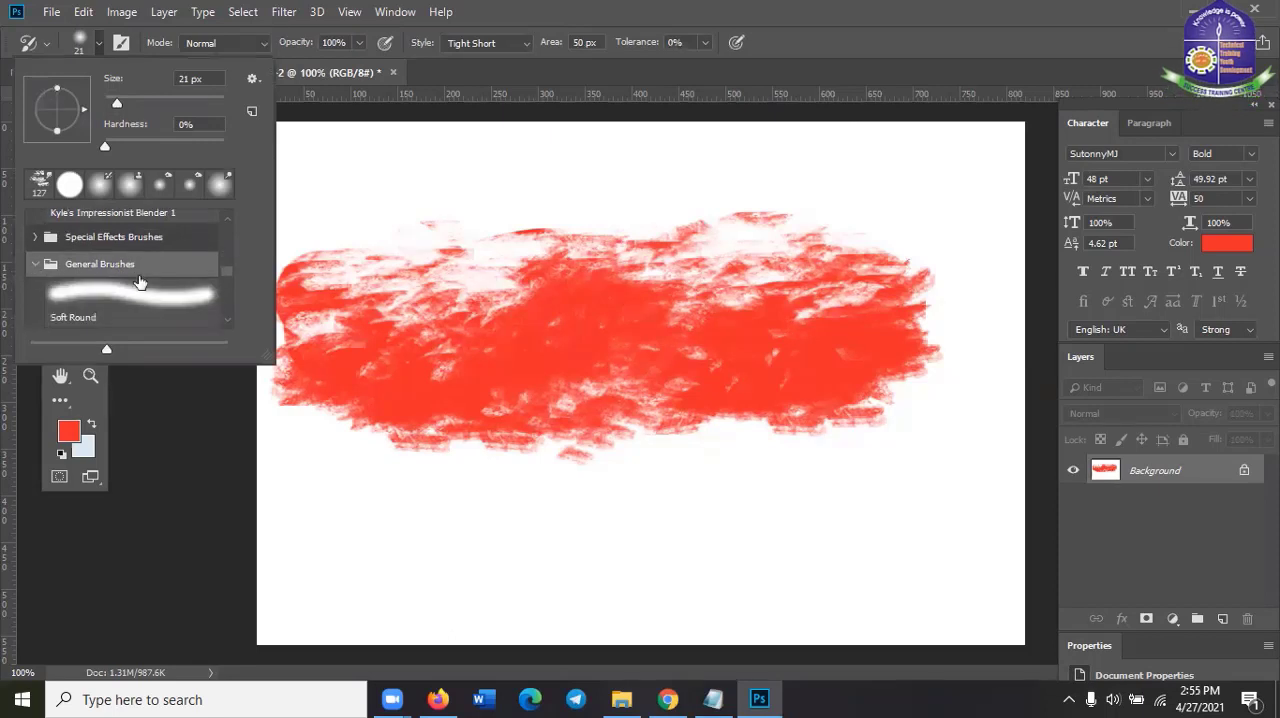
{"action": "scroll", "coordinate": [140, 283], "scroll_direction": "down", "scroll_amount": 3}
{"action": "scroll", "coordinate": [140, 282], "scroll_direction": "down", "scroll_amount": 6}
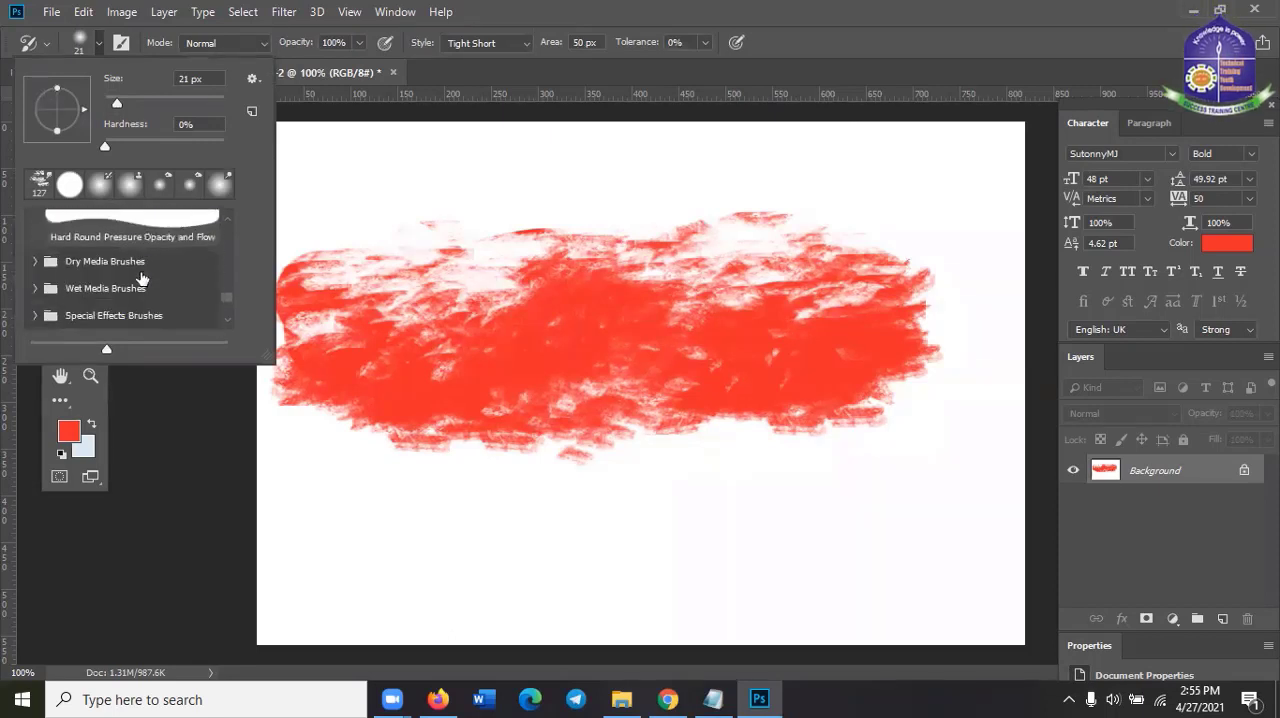
{"action": "scroll", "coordinate": [141, 279], "scroll_direction": "down", "scroll_amount": 1}
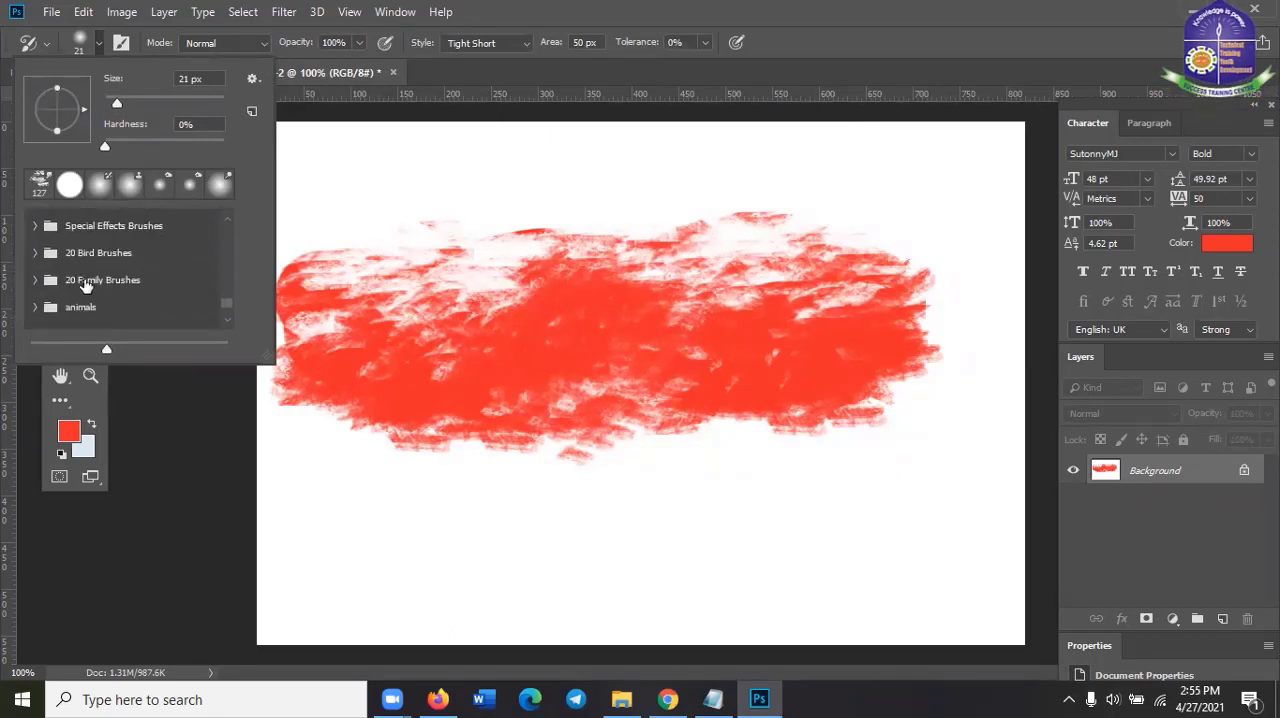
{"action": "scroll", "coordinate": [52, 252], "scroll_direction": "up", "scroll_amount": 2}
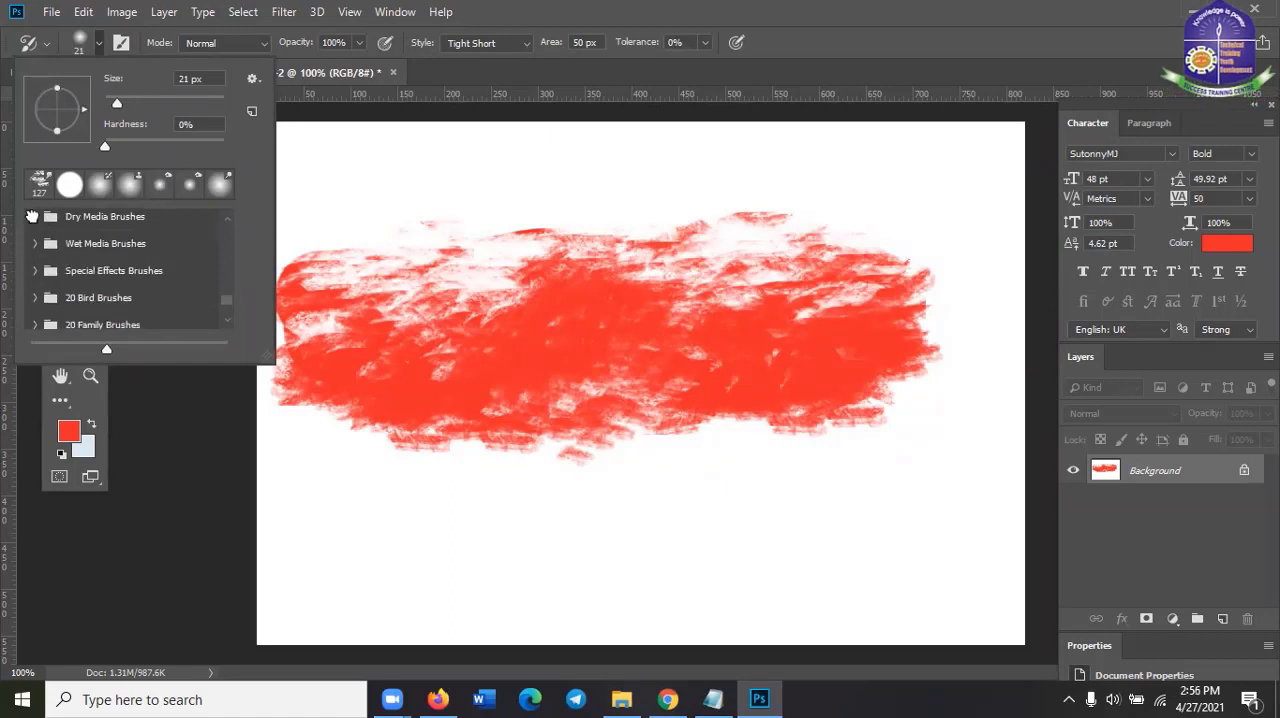
{"action": "left_click", "coordinate": [36, 217]}
{"action": "scroll", "coordinate": [142, 287], "scroll_direction": "down", "scroll_amount": 1}
{"action": "scroll", "coordinate": [141, 287], "scroll_direction": "down", "scroll_amount": 5}
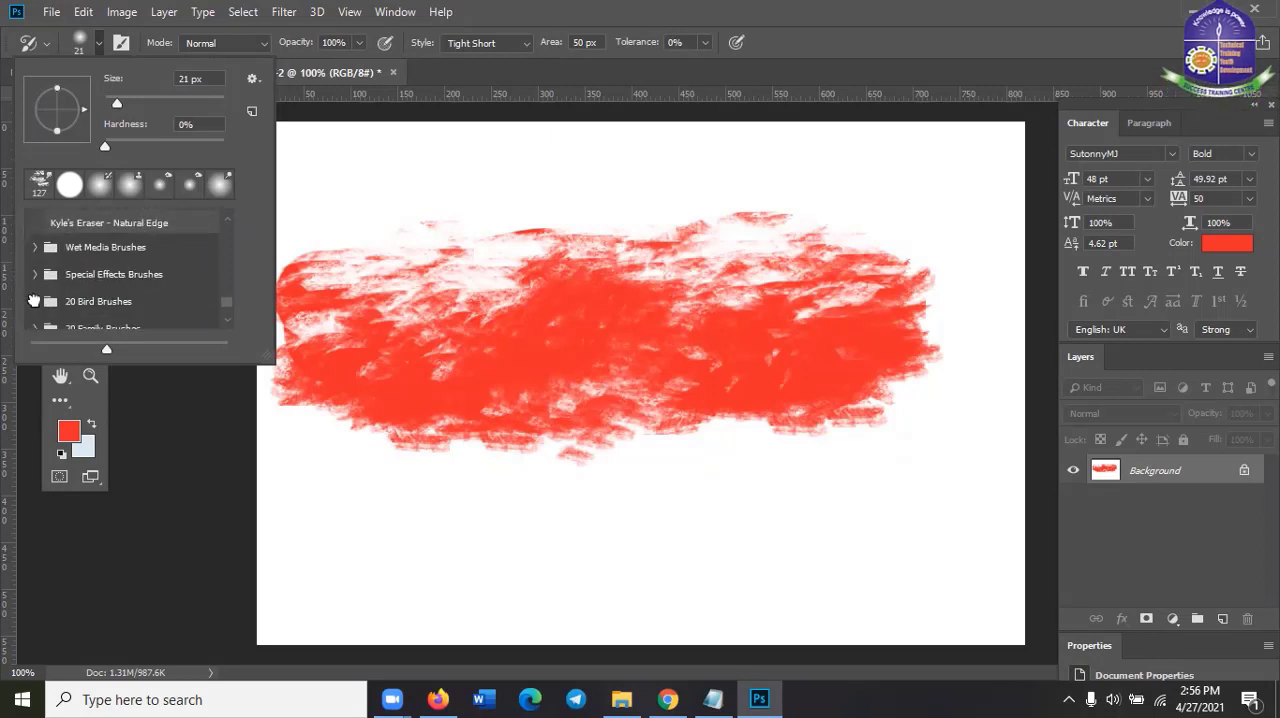
Choose the bird 5 preset from the 20 Bird Brushes folder for the Art History Brush
{"action": "left_click", "coordinate": [33, 300]}
{"action": "scroll", "coordinate": [173, 307], "scroll_direction": "down", "scroll_amount": 3}
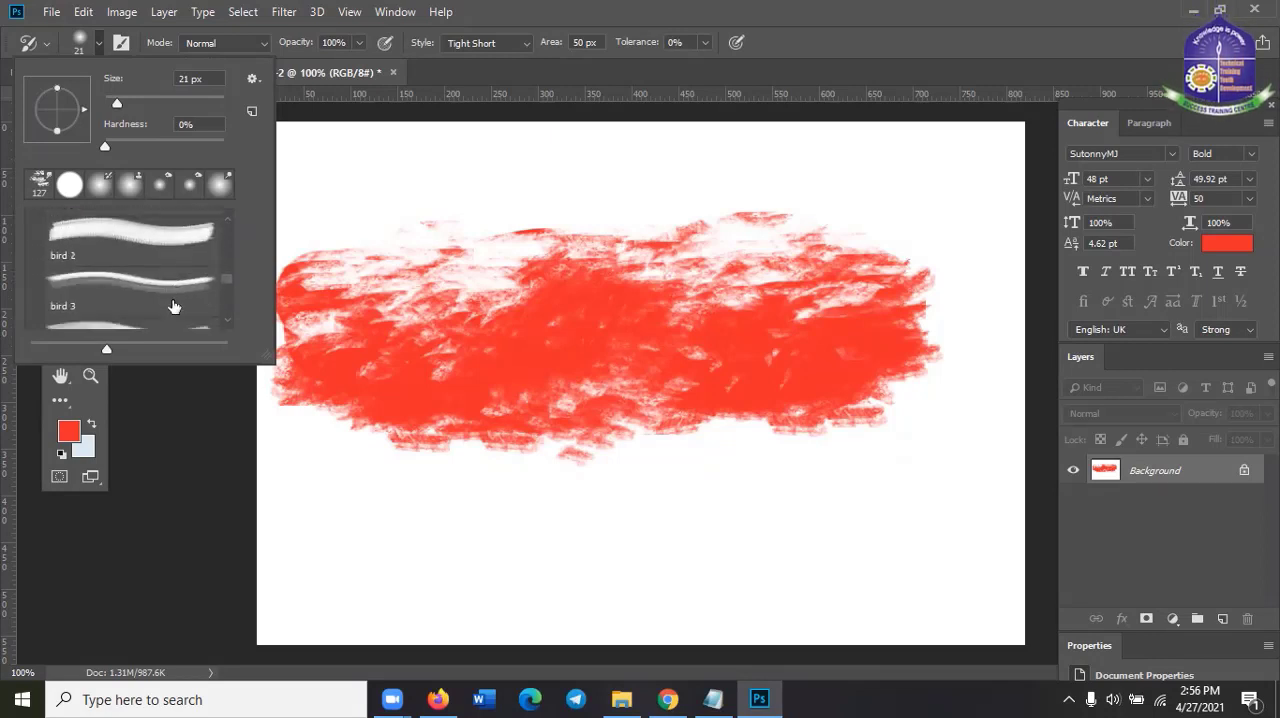
{"action": "scroll", "coordinate": [173, 307], "scroll_direction": "down", "scroll_amount": 2}
{"action": "left_click", "coordinate": [152, 298]}
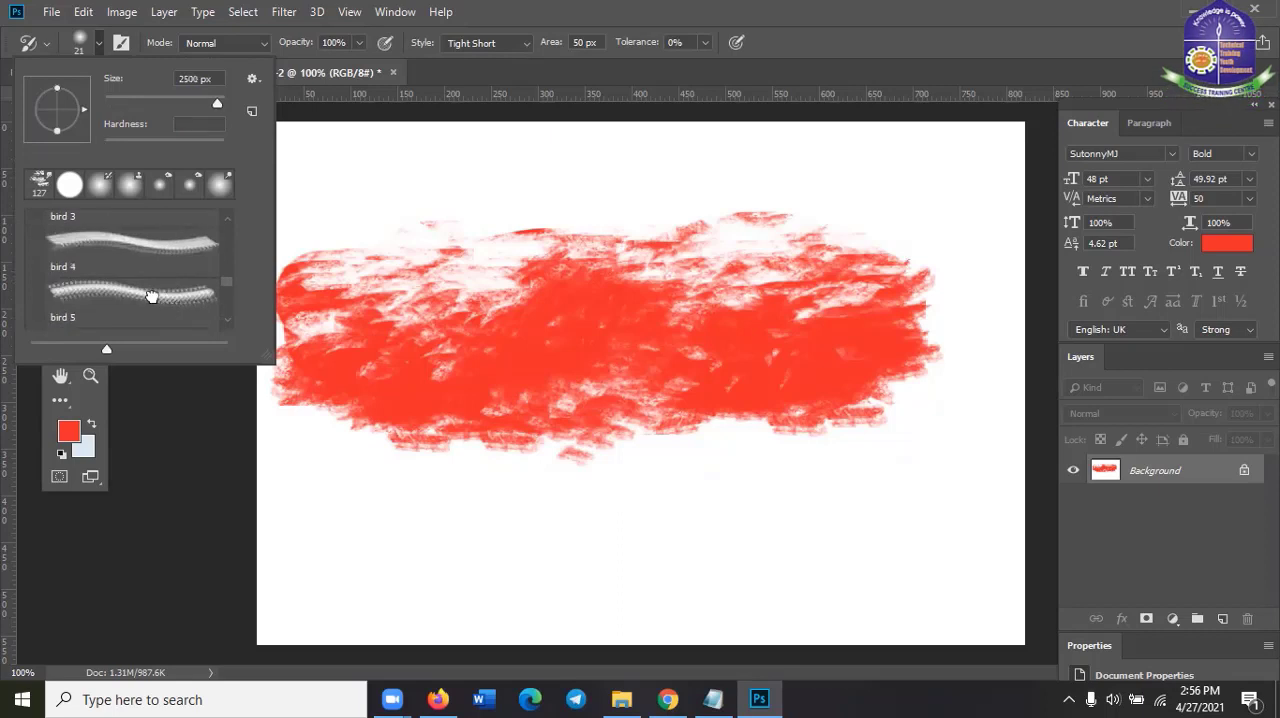
{"action": "left_click", "coordinate": [647, 8]}
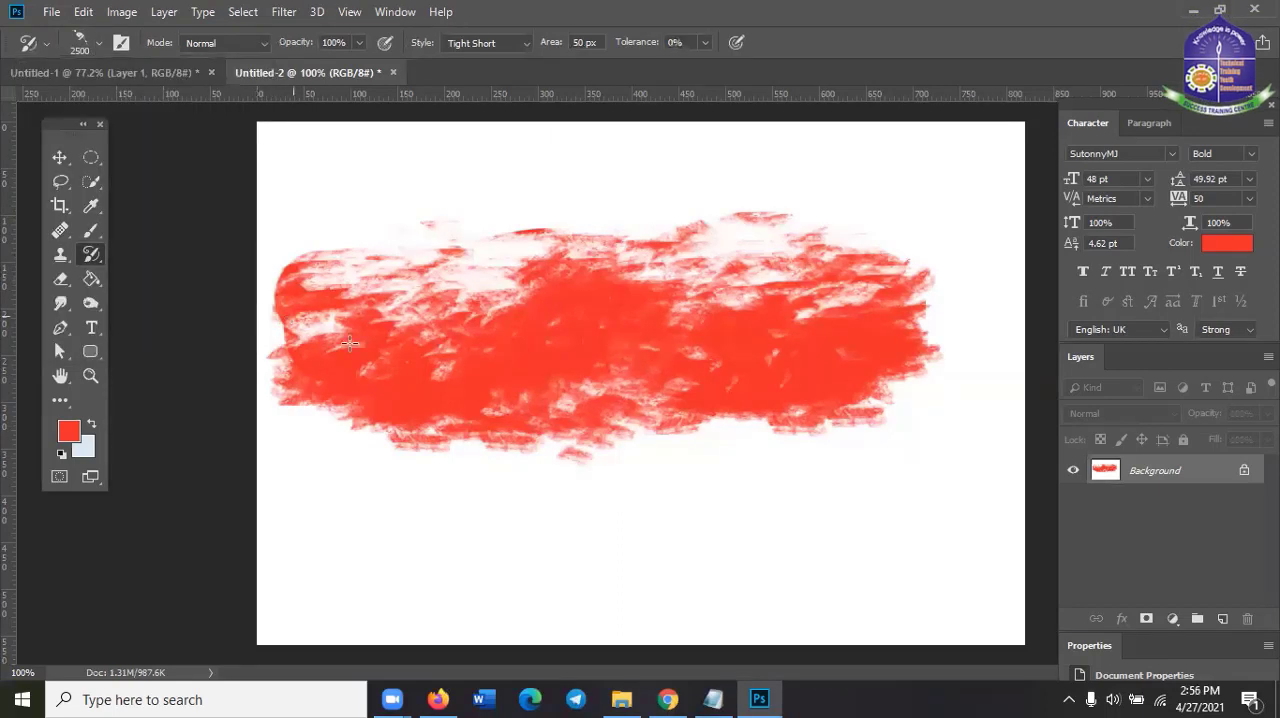
Try a 2500 px Art History Brush stroke on the smudged red band and undo it
{"action": "left_click_drag", "start_coordinate": [350, 343], "coordinate": [423, 356]}
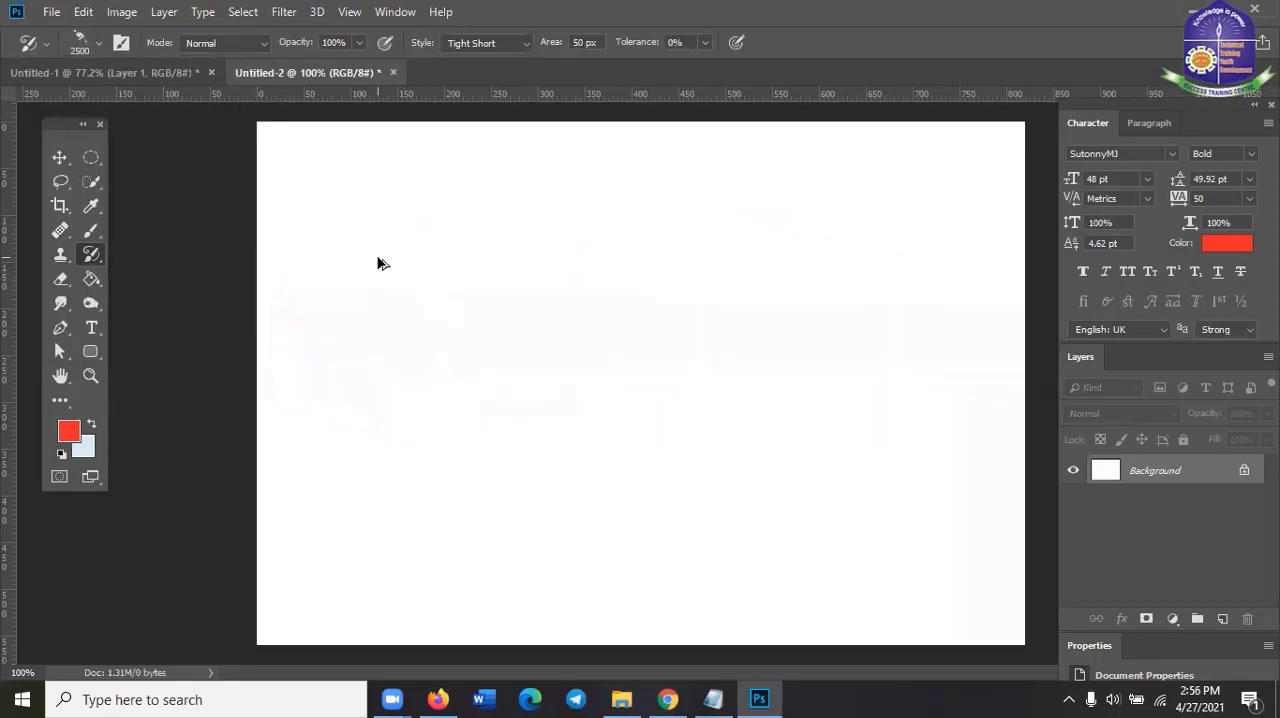
{"action": "key", "text": "ctrl+z"}
Reduce the Art History Brush to 44 px and paint over the smudged red band to restore the white canvas
{"action": "right_click", "coordinate": [463, 316]}
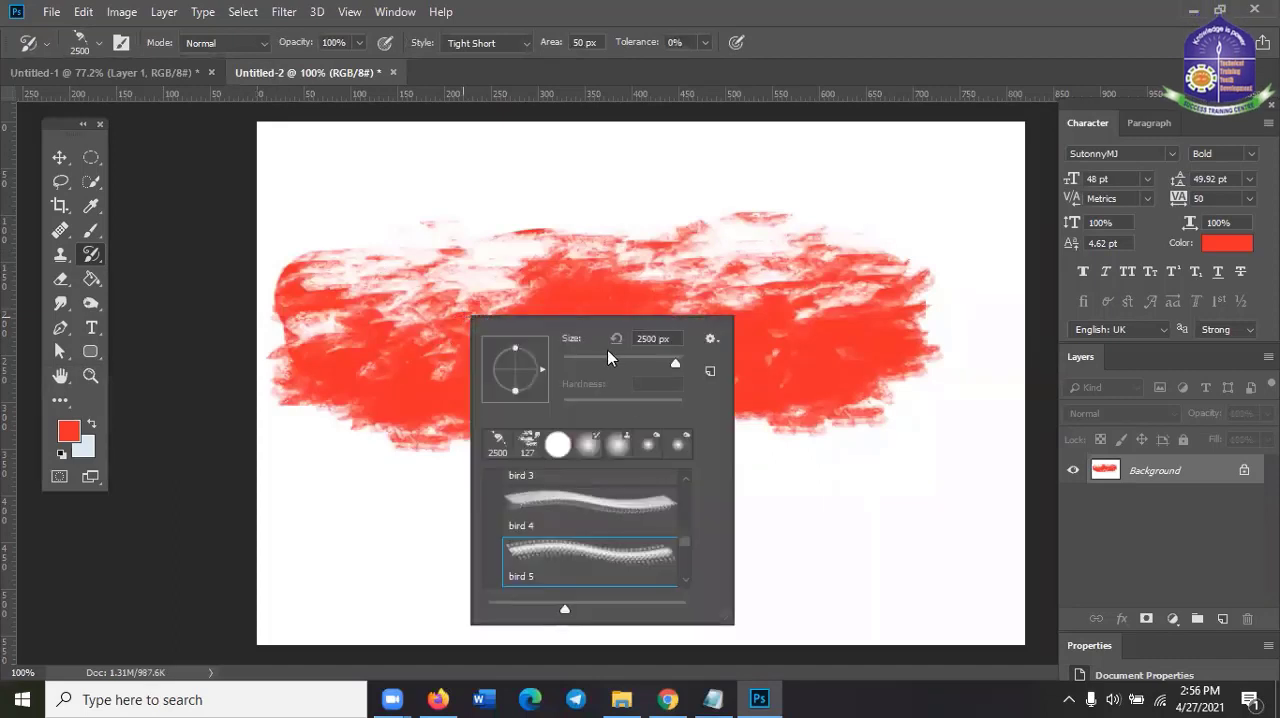
{"action": "left_click", "coordinate": [820, 12]}
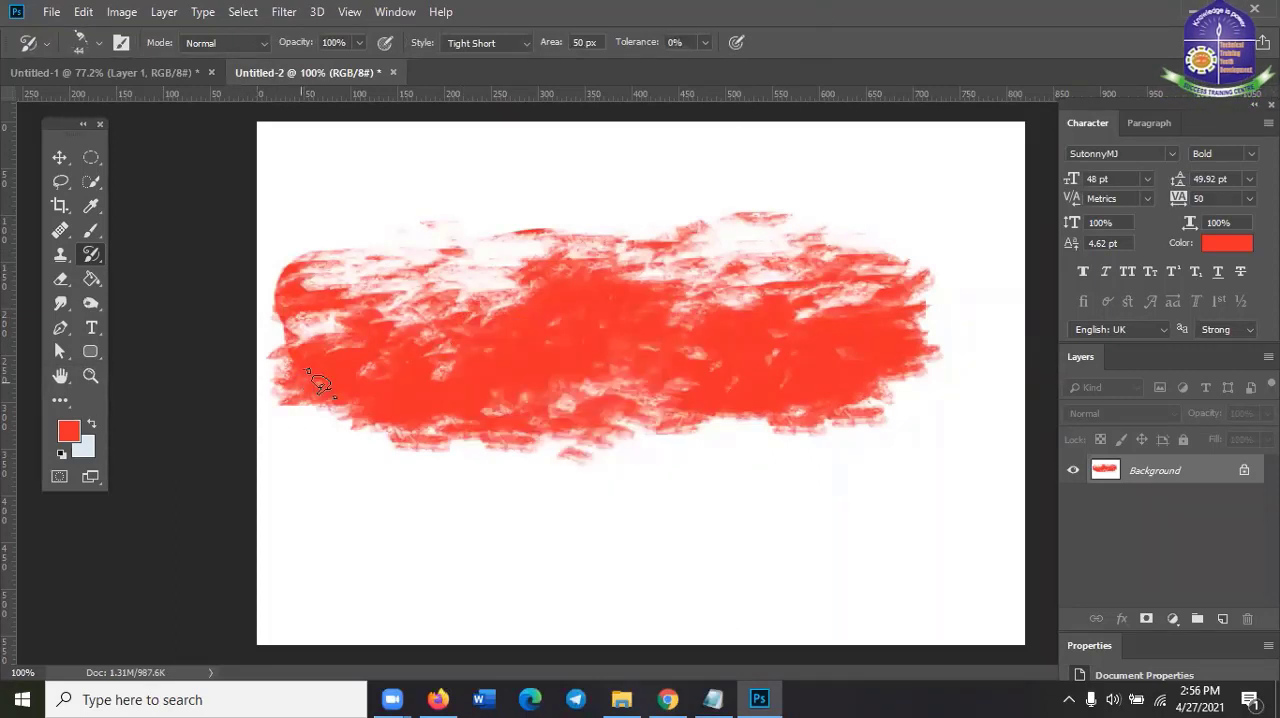
{"action": "mouse_move", "coordinate": [308, 372]}
{"action": "left_mouse_down"}
{"action": "mouse_move", "coordinate": [384, 405]}
{"action": "mouse_move", "coordinate": [669, 354]}
{"action": "mouse_move", "coordinate": [612, 388]}
{"action": "left_mouse_up"}
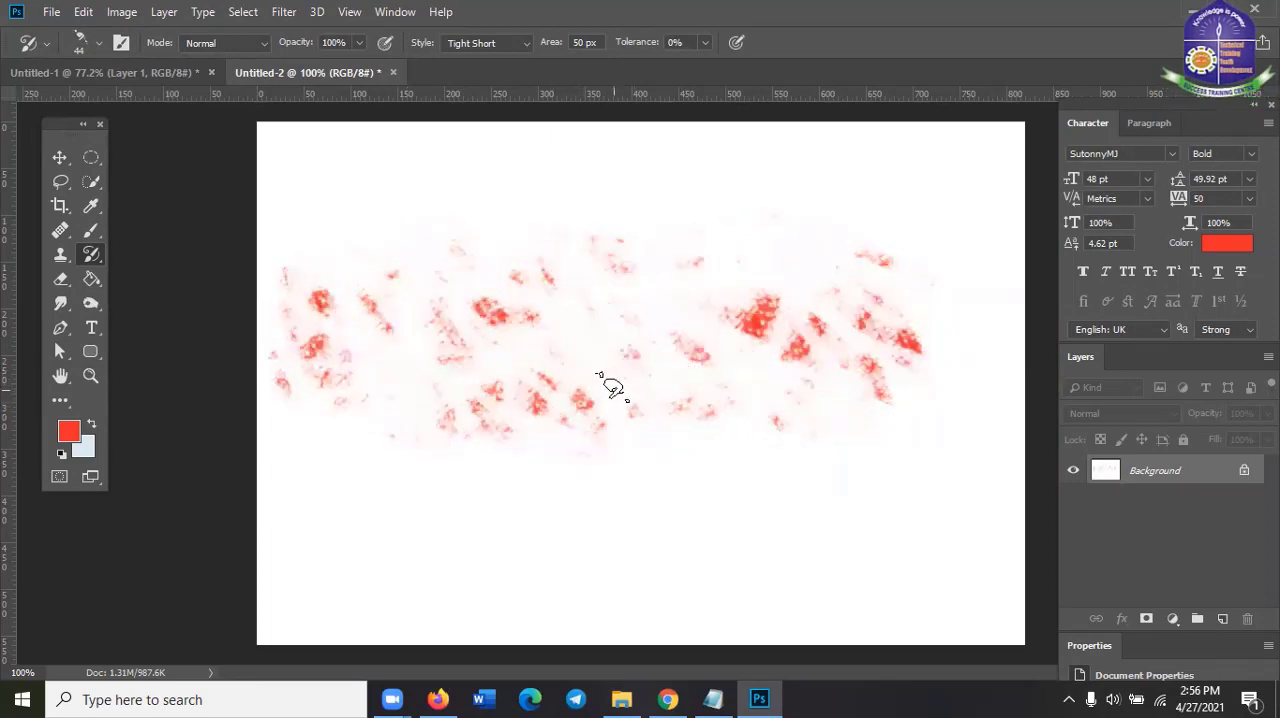
{"action": "mouse_move", "coordinate": [930, 302]}
{"action": "left_mouse_down"}
{"action": "mouse_move", "coordinate": [704, 341]}
{"action": "mouse_move", "coordinate": [294, 350]}
{"action": "mouse_move", "coordinate": [259, 388]}
{"action": "mouse_move", "coordinate": [288, 391]}
{"action": "mouse_move", "coordinate": [273, 377]}
{"action": "mouse_move", "coordinate": [391, 290]}
{"action": "mouse_move", "coordinate": [260, 365]}
{"action": "mouse_move", "coordinate": [284, 255]}
{"action": "mouse_move", "coordinate": [390, 312]}
{"action": "left_mouse_up"}
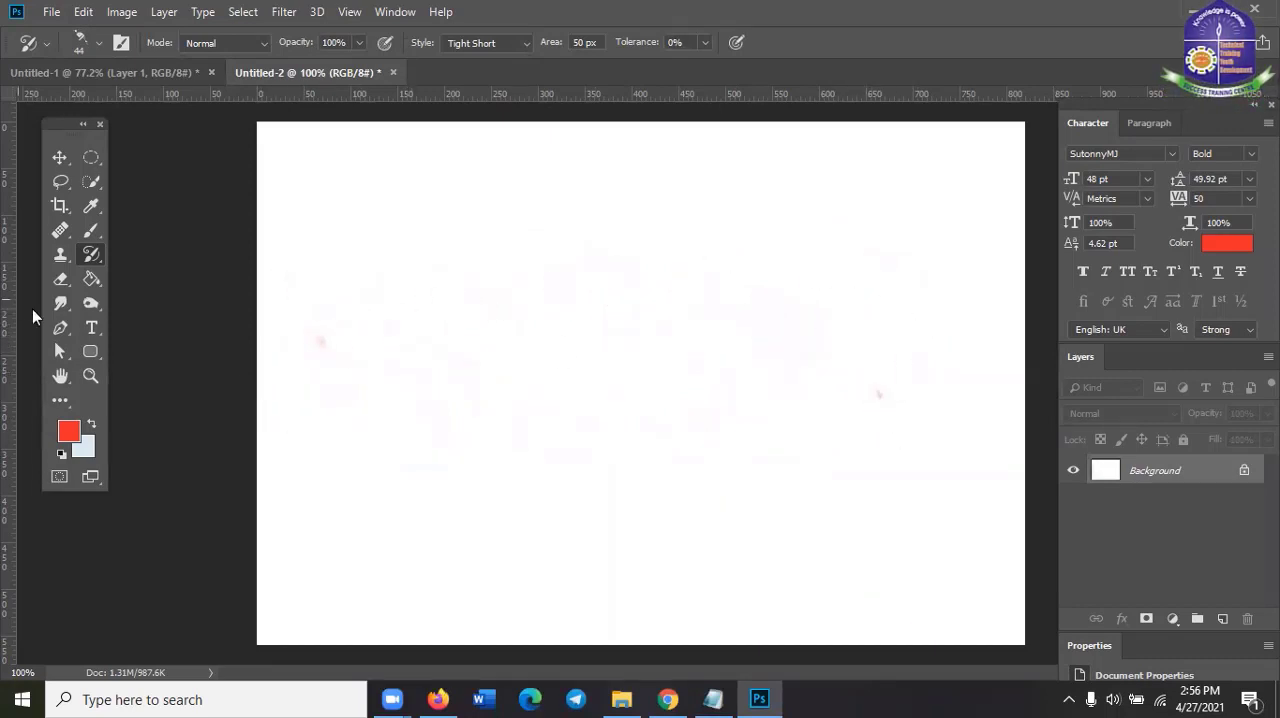
{"action": "left_click", "coordinate": [82, 258]}
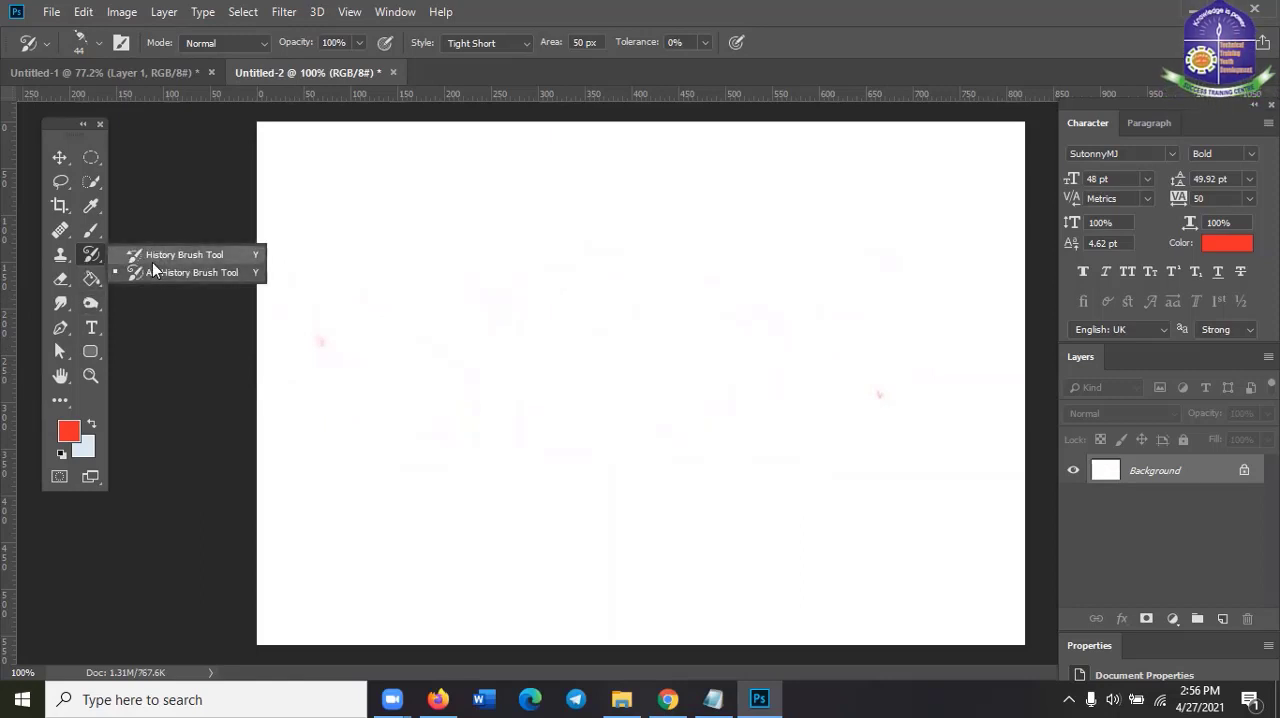
{"action": "left_click", "coordinate": [94, 263]}
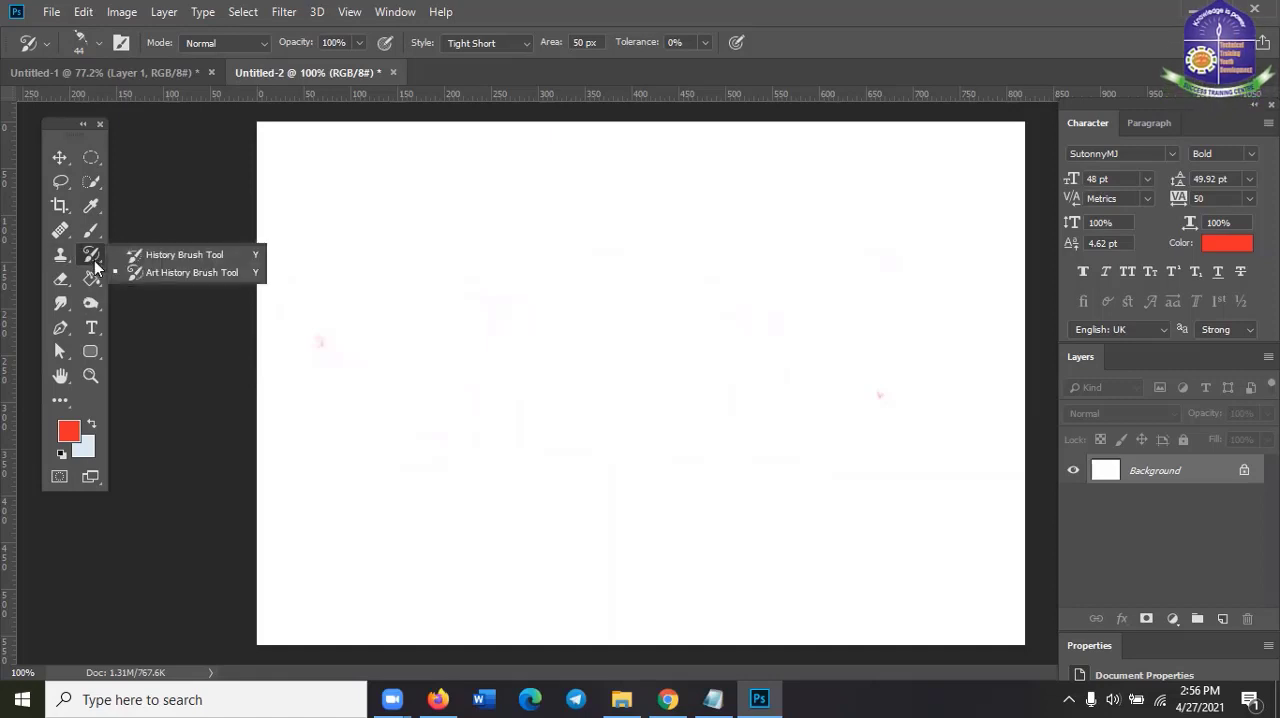
{"action": "left_click", "coordinate": [94, 265]}
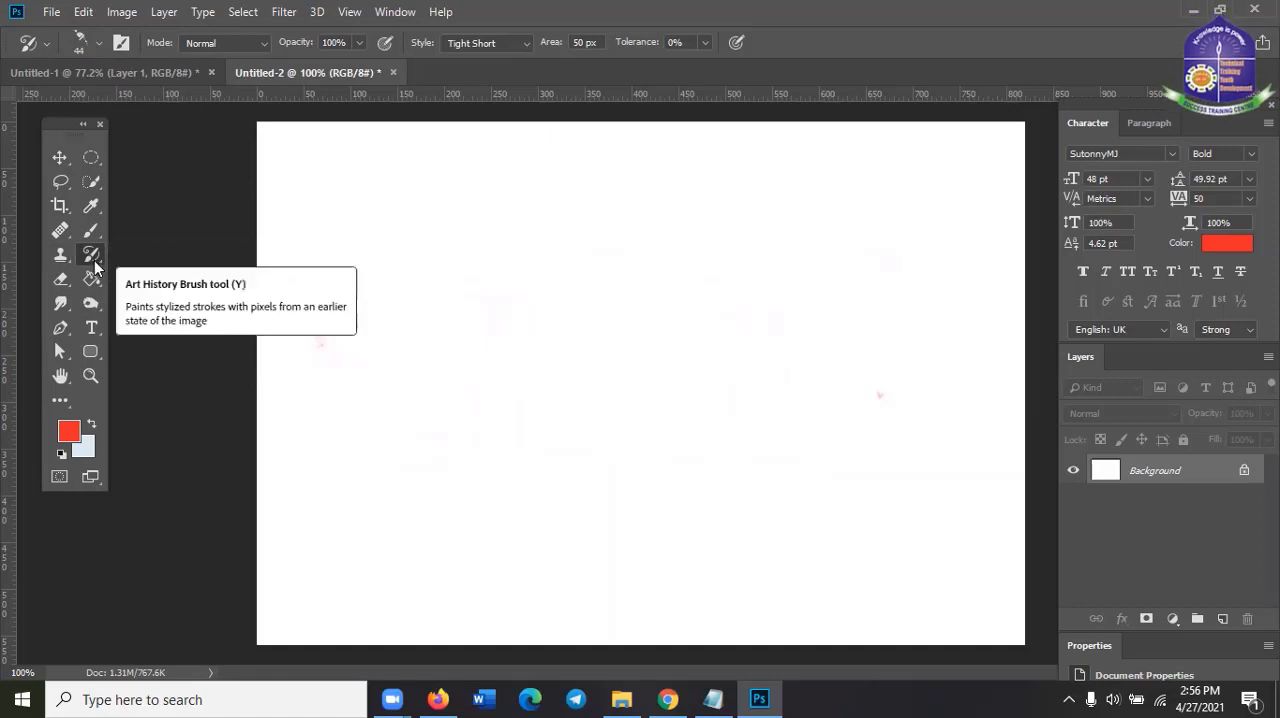
Switch to the Untitled-1 document with the Eraser Tool active
{"action": "left_click", "coordinate": [59, 283]}
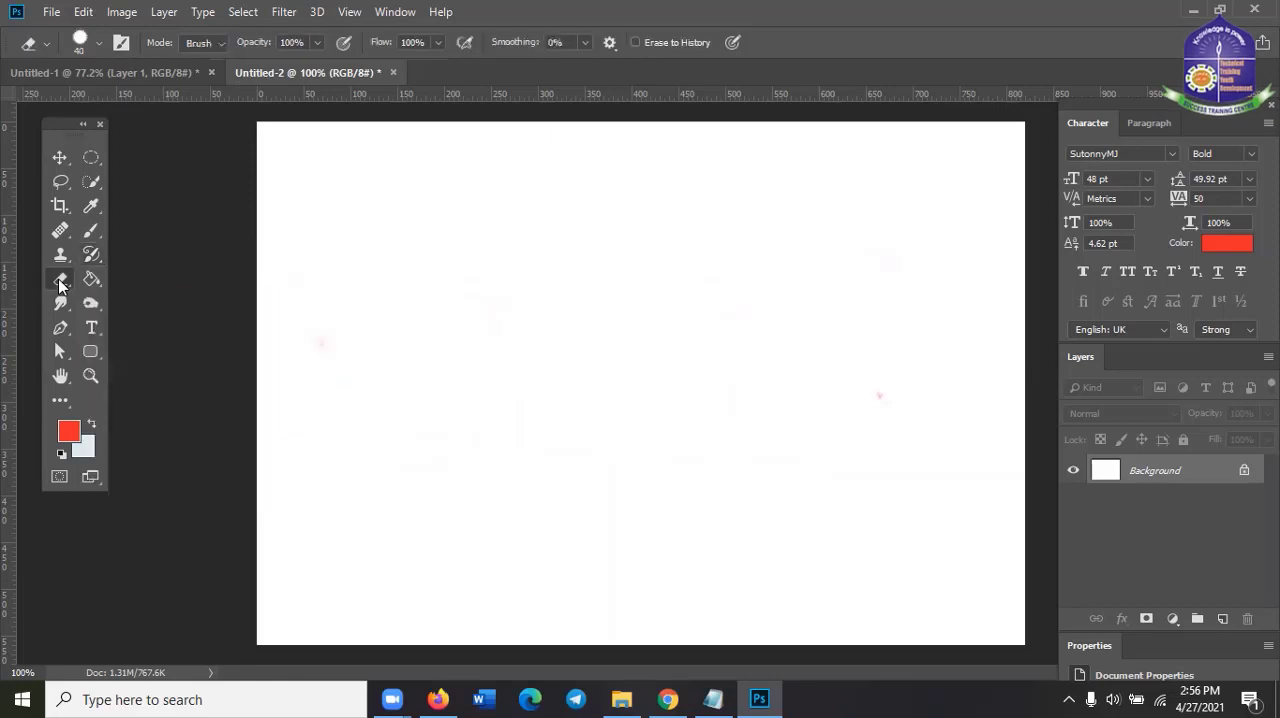
{"action": "left_click", "coordinate": [135, 79]}
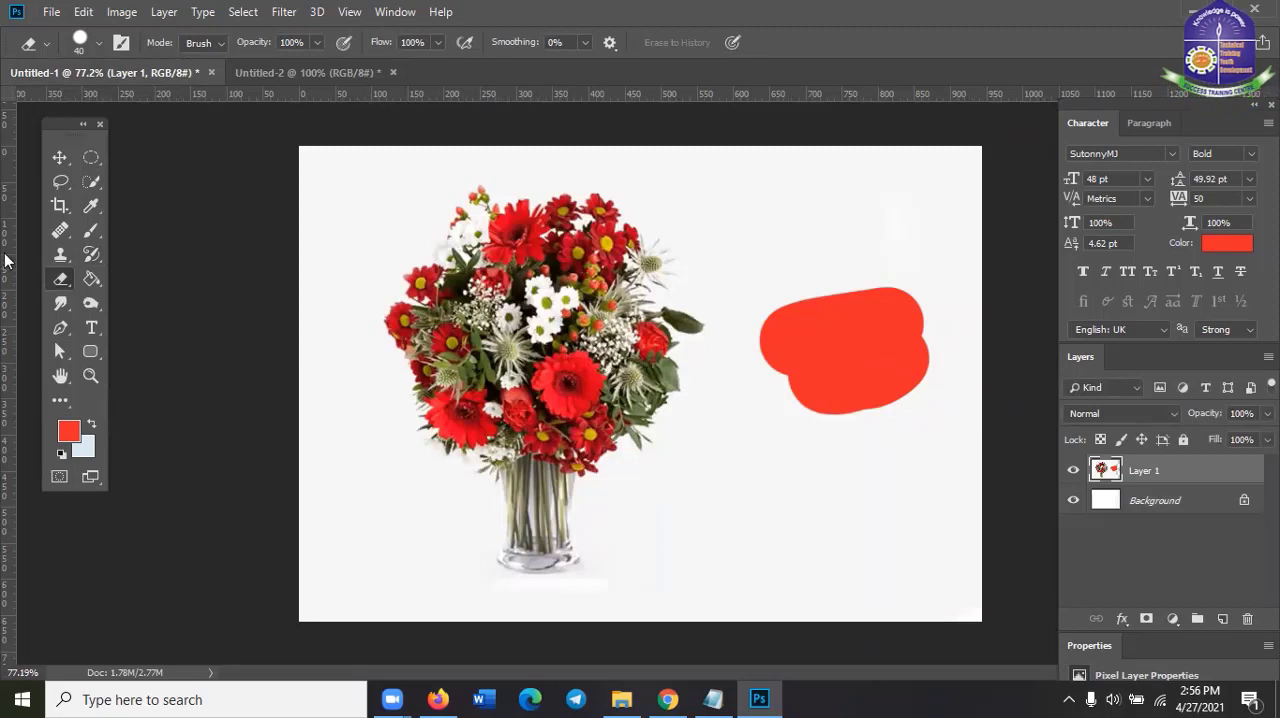
{"action": "right_click", "coordinate": [57, 283]}
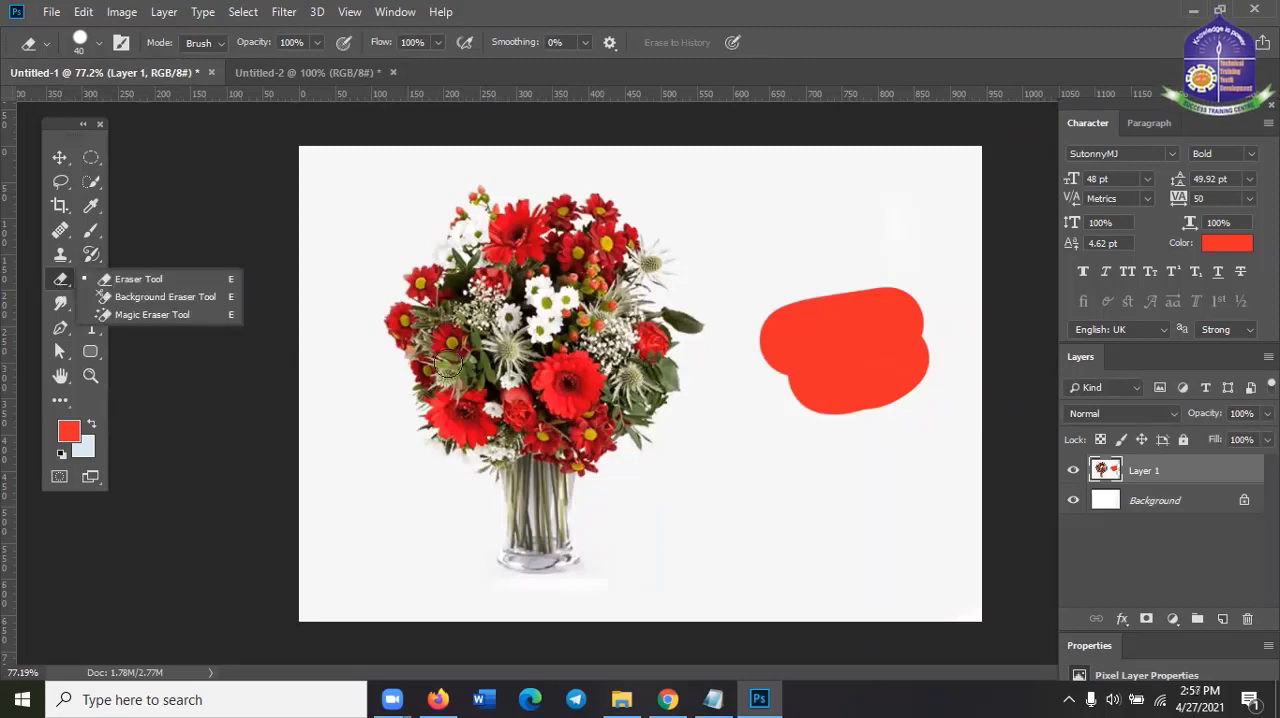
{"action": "left_click", "coordinate": [57, 283]}
{"action": "right_click", "coordinate": [57, 283]}
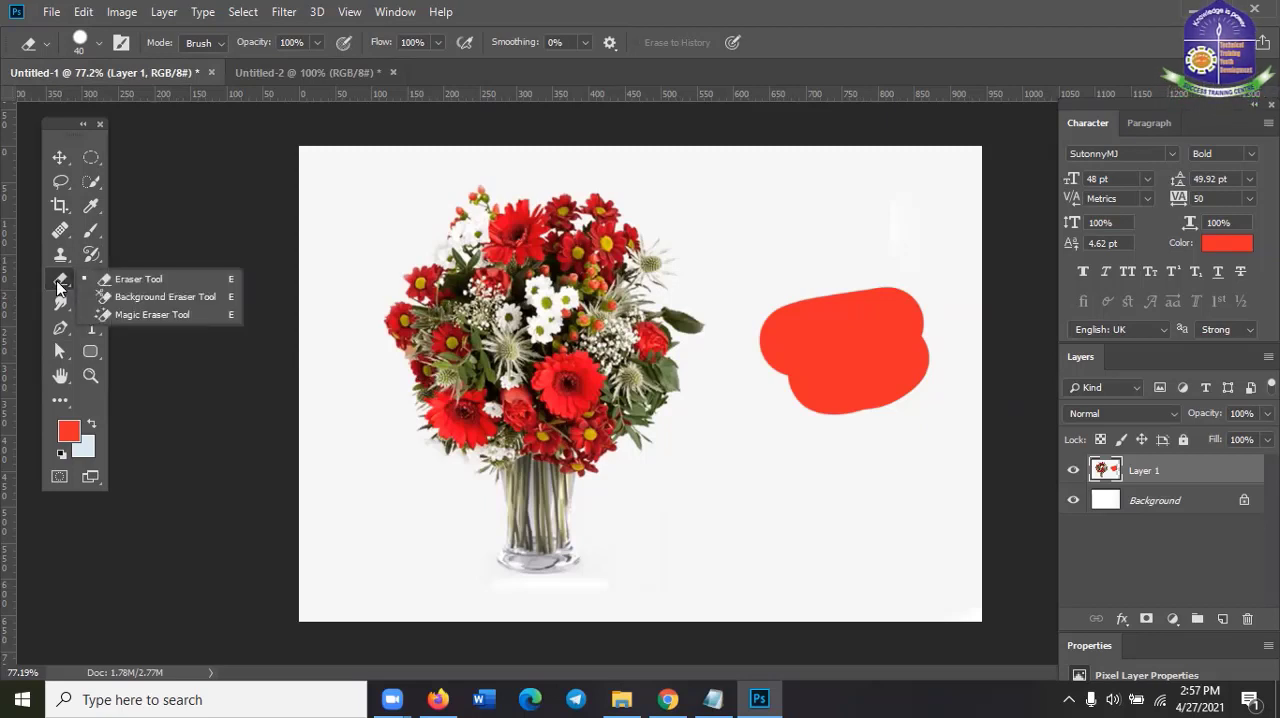
{"action": "left_click", "coordinate": [130, 278]}
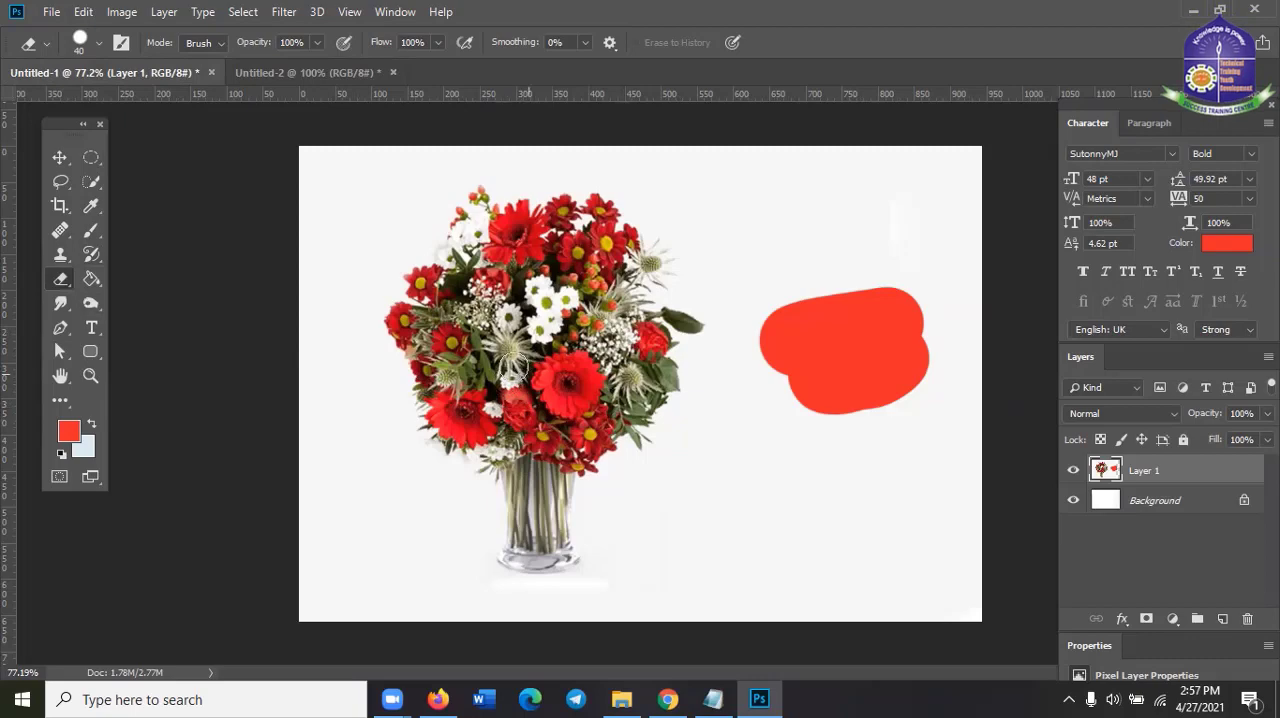
Set the eraser size to 53 px and erase the whole bouquet and its vase from Layer 1
{"action": "right_click", "coordinate": [493, 338]}
{"action": "left_click", "coordinate": [626, 385]}
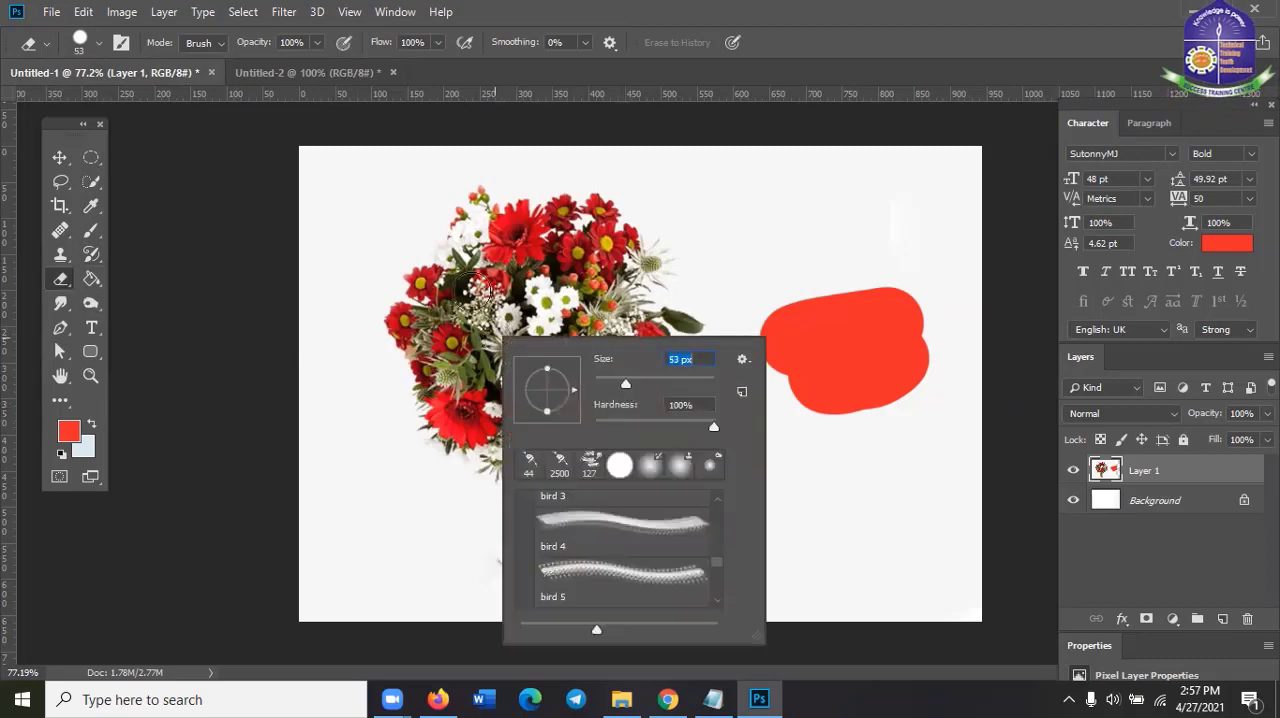
{"action": "mouse_move", "coordinate": [533, 222]}
{"action": "left_mouse_down"}
{"action": "mouse_move", "coordinate": [488, 274]}
{"action": "mouse_move", "coordinate": [580, 250]}
{"action": "mouse_move", "coordinate": [465, 302]}
{"action": "mouse_move", "coordinate": [553, 308]}
{"action": "mouse_move", "coordinate": [594, 294]}
{"action": "mouse_move", "coordinate": [530, 293]}
{"action": "mouse_move", "coordinate": [486, 316]}
{"action": "mouse_move", "coordinate": [436, 318]}
{"action": "mouse_move", "coordinate": [429, 298]}
{"action": "mouse_move", "coordinate": [450, 262]}
{"action": "mouse_move", "coordinate": [495, 222]}
{"action": "mouse_move", "coordinate": [403, 331]}
{"action": "mouse_move", "coordinate": [431, 265]}
{"action": "mouse_move", "coordinate": [401, 308]}
{"action": "mouse_move", "coordinate": [394, 352]}
{"action": "mouse_move", "coordinate": [518, 346]}
{"action": "mouse_move", "coordinate": [449, 352]}
{"action": "mouse_move", "coordinate": [426, 387]}
{"action": "mouse_move", "coordinate": [542, 363]}
{"action": "mouse_move", "coordinate": [460, 380]}
{"action": "mouse_move", "coordinate": [447, 415]}
{"action": "mouse_move", "coordinate": [539, 411]}
{"action": "mouse_move", "coordinate": [460, 410]}
{"action": "mouse_move", "coordinate": [509, 410]}
{"action": "mouse_move", "coordinate": [522, 540]}
{"action": "mouse_move", "coordinate": [565, 555]}
{"action": "mouse_move", "coordinate": [529, 449]}
{"action": "mouse_move", "coordinate": [533, 418]}
{"action": "mouse_move", "coordinate": [569, 529]}
{"action": "mouse_move", "coordinate": [563, 409]}
{"action": "mouse_move", "coordinate": [603, 333]}
{"action": "mouse_move", "coordinate": [518, 395]}
{"action": "mouse_move", "coordinate": [572, 386]}
{"action": "mouse_move", "coordinate": [554, 463]}
{"action": "mouse_move", "coordinate": [620, 414]}
{"action": "mouse_move", "coordinate": [619, 317]}
{"action": "mouse_move", "coordinate": [518, 355]}
{"action": "mouse_move", "coordinate": [615, 321]}
{"action": "mouse_move", "coordinate": [438, 218]}
{"action": "mouse_move", "coordinate": [500, 205]}
{"action": "mouse_move", "coordinate": [510, 230]}
{"action": "mouse_move", "coordinate": [578, 187]}
{"action": "mouse_move", "coordinate": [568, 221]}
{"action": "mouse_move", "coordinate": [585, 245]}
{"action": "mouse_move", "coordinate": [565, 222]}
{"action": "mouse_move", "coordinate": [589, 199]}
{"action": "mouse_move", "coordinate": [630, 219]}
{"action": "mouse_move", "coordinate": [620, 244]}
{"action": "mouse_move", "coordinate": [619, 222]}
{"action": "mouse_move", "coordinate": [606, 222]}
{"action": "mouse_move", "coordinate": [659, 305]}
{"action": "mouse_move", "coordinate": [645, 338]}
{"action": "mouse_move", "coordinate": [602, 262]}
{"action": "mouse_move", "coordinate": [690, 326]}
{"action": "mouse_move", "coordinate": [645, 375]}
{"action": "mouse_move", "coordinate": [653, 394]}
{"action": "mouse_move", "coordinate": [677, 334]}
{"action": "mouse_move", "coordinate": [646, 423]}
{"action": "mouse_move", "coordinate": [600, 360]}
{"action": "mouse_move", "coordinate": [527, 525]}
{"action": "mouse_move", "coordinate": [429, 434]}
{"action": "mouse_move", "coordinate": [449, 274]}
{"action": "mouse_move", "coordinate": [480, 177]}
{"action": "mouse_move", "coordinate": [477, 398]}
{"action": "mouse_move", "coordinate": [514, 589]}
{"action": "mouse_move", "coordinate": [429, 486]}
{"action": "mouse_move", "coordinate": [451, 430]}
{"action": "left_mouse_up"}
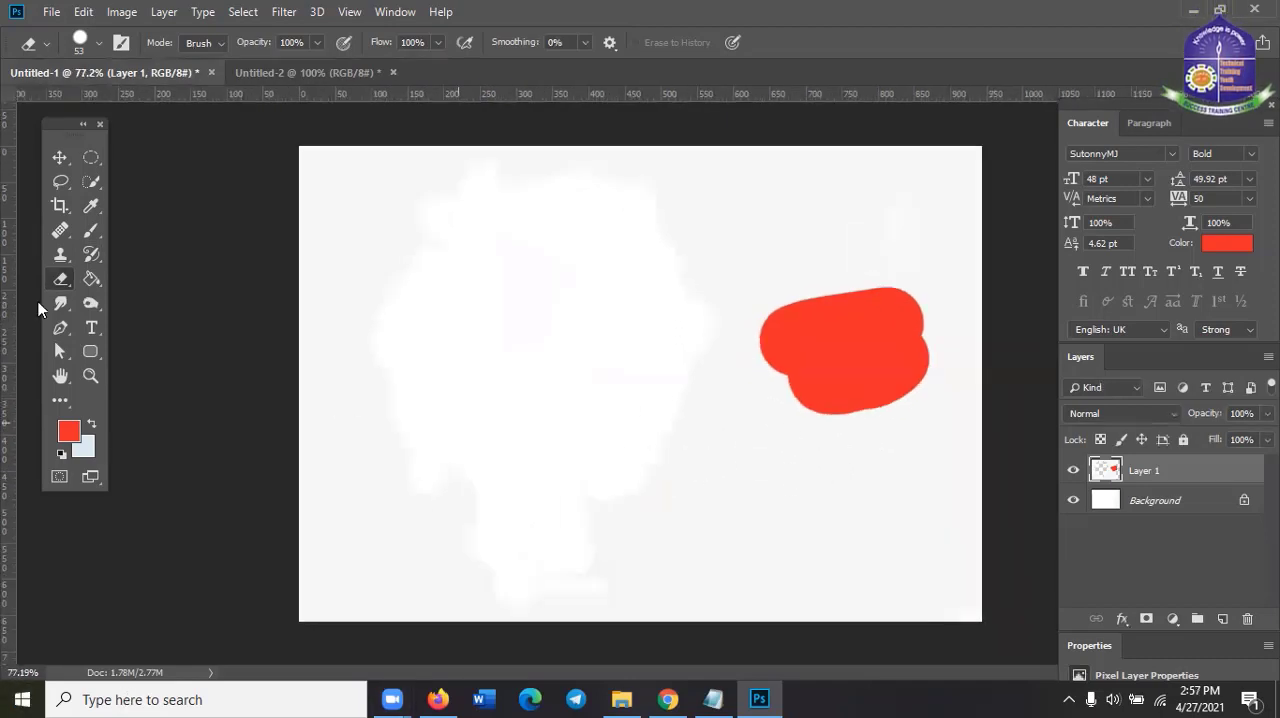
Switch to Firefox and copy the 12 Assorted Roses image from the bokeh flower image search results
{"action": "left_click", "coordinate": [261, 72]}
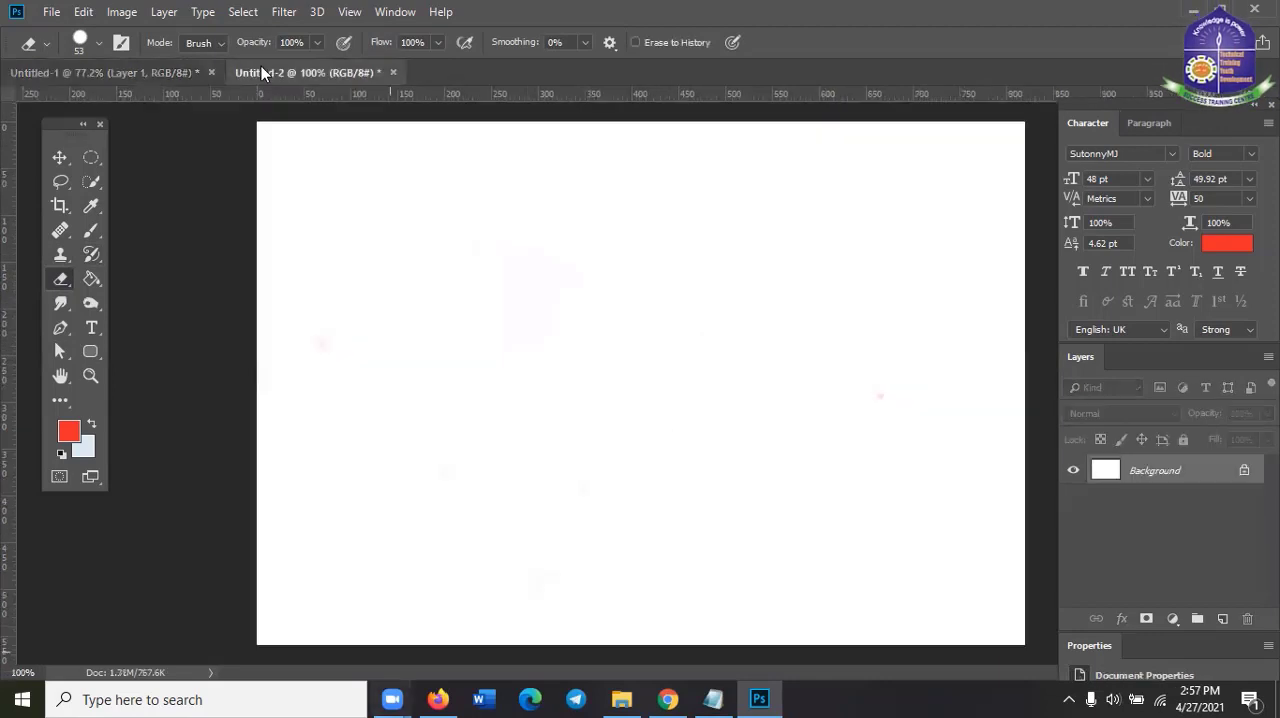
{"action": "left_click", "coordinate": [668, 699]}
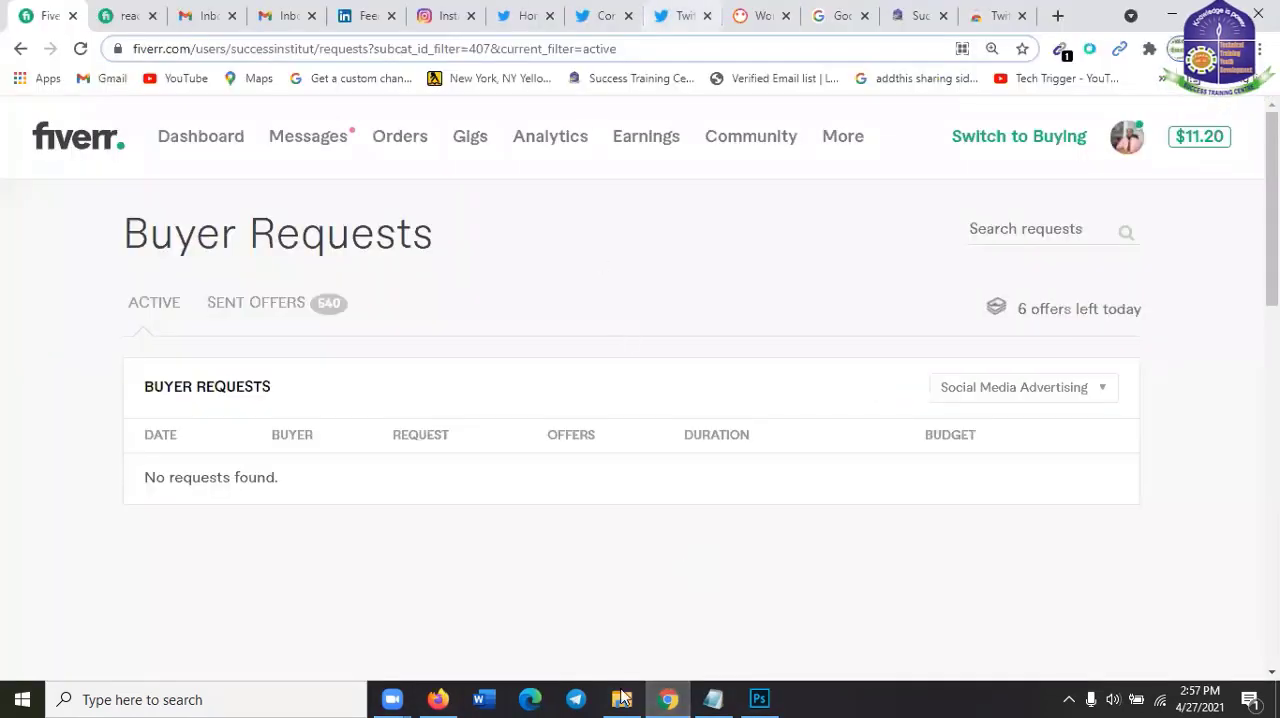
{"action": "left_click", "coordinate": [438, 699]}
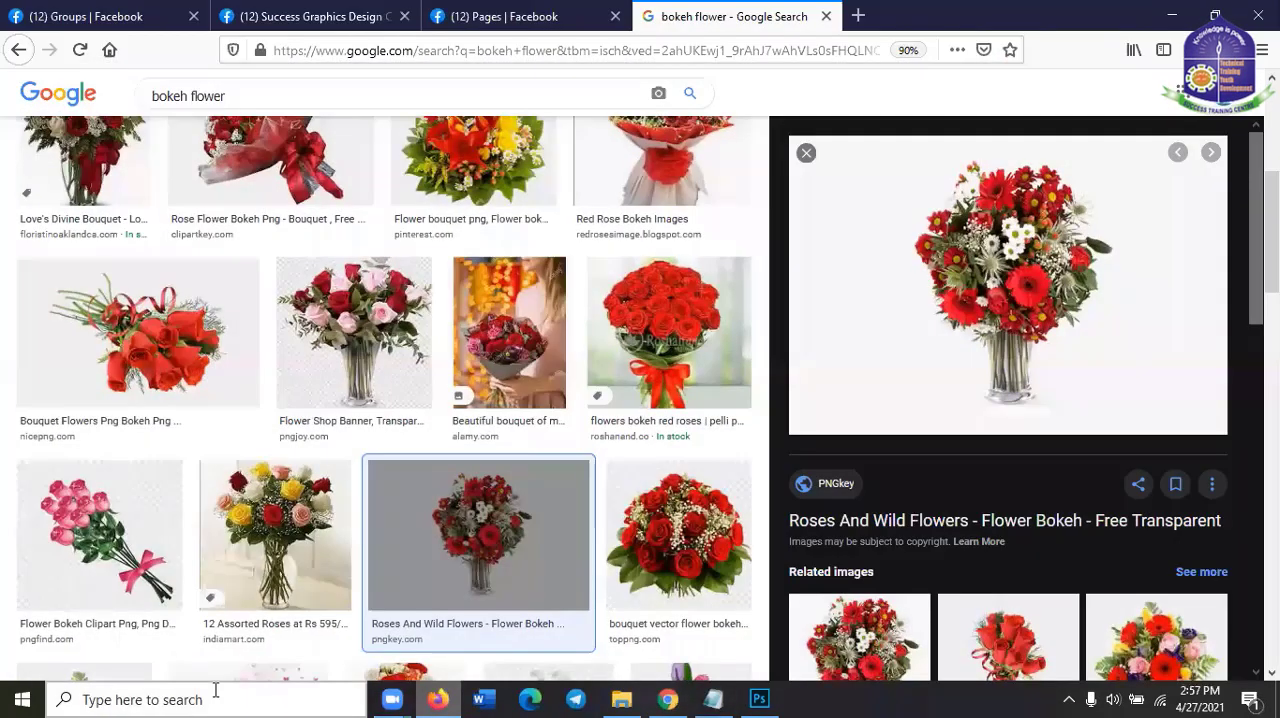
{"action": "scroll", "coordinate": [310, 400], "scroll_direction": "down", "scroll_amount": 3}
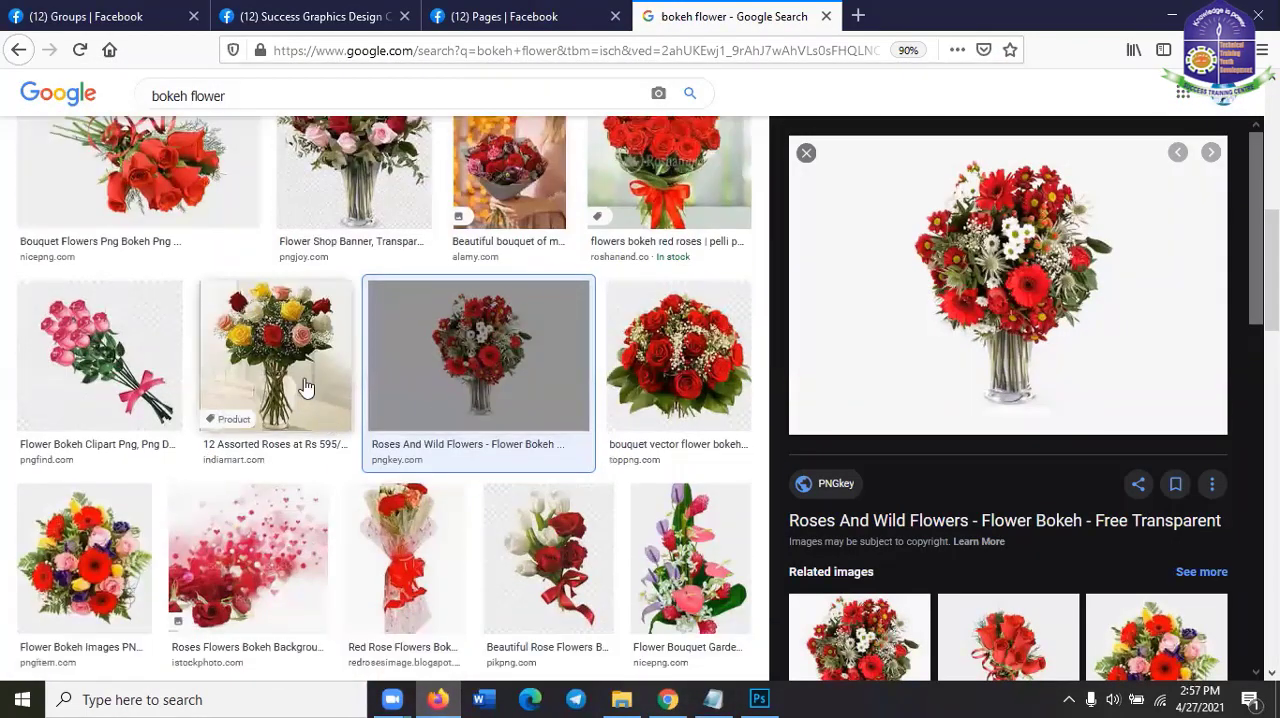
{"action": "left_click", "coordinate": [285, 374]}
{"action": "right_click", "coordinate": [1006, 272]}
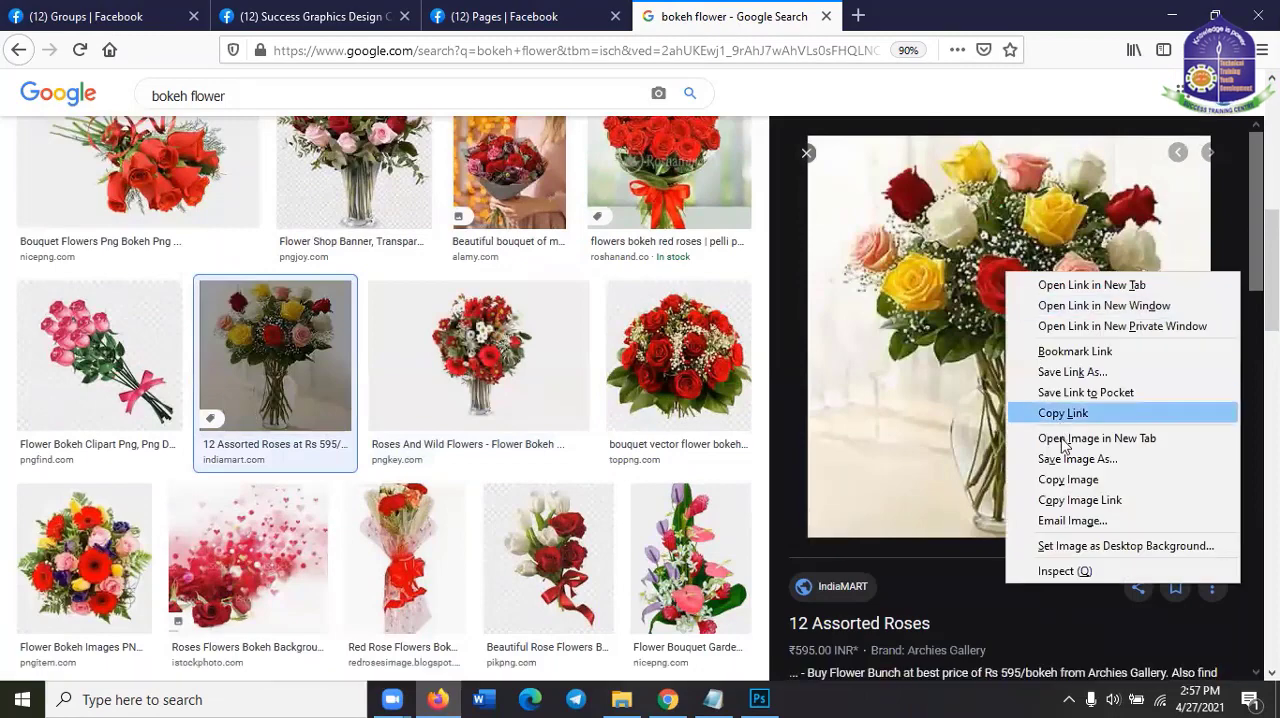
{"action": "left_click", "coordinate": [1068, 481]}
{"action": "left_click", "coordinate": [1172, 15]}
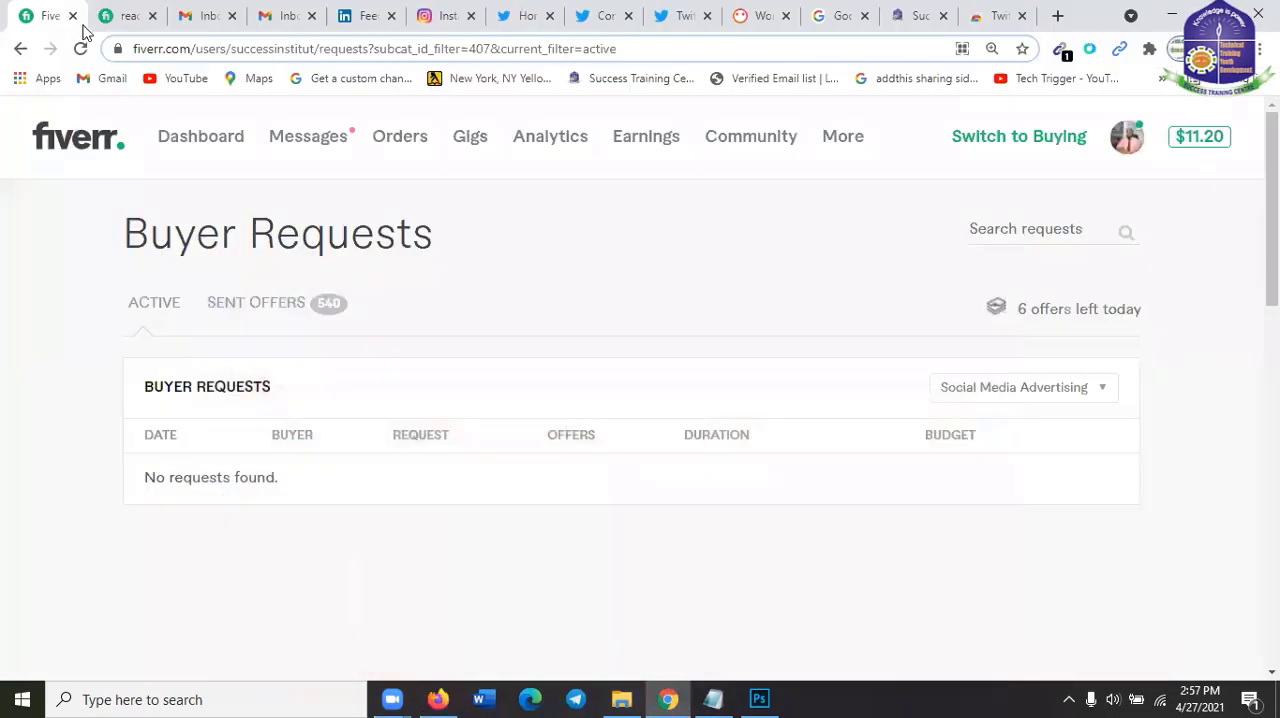
Return to Photoshop, create a new document with the default settings, and paste the copied roses image into it
{"action": "left_click", "coordinate": [760, 697]}
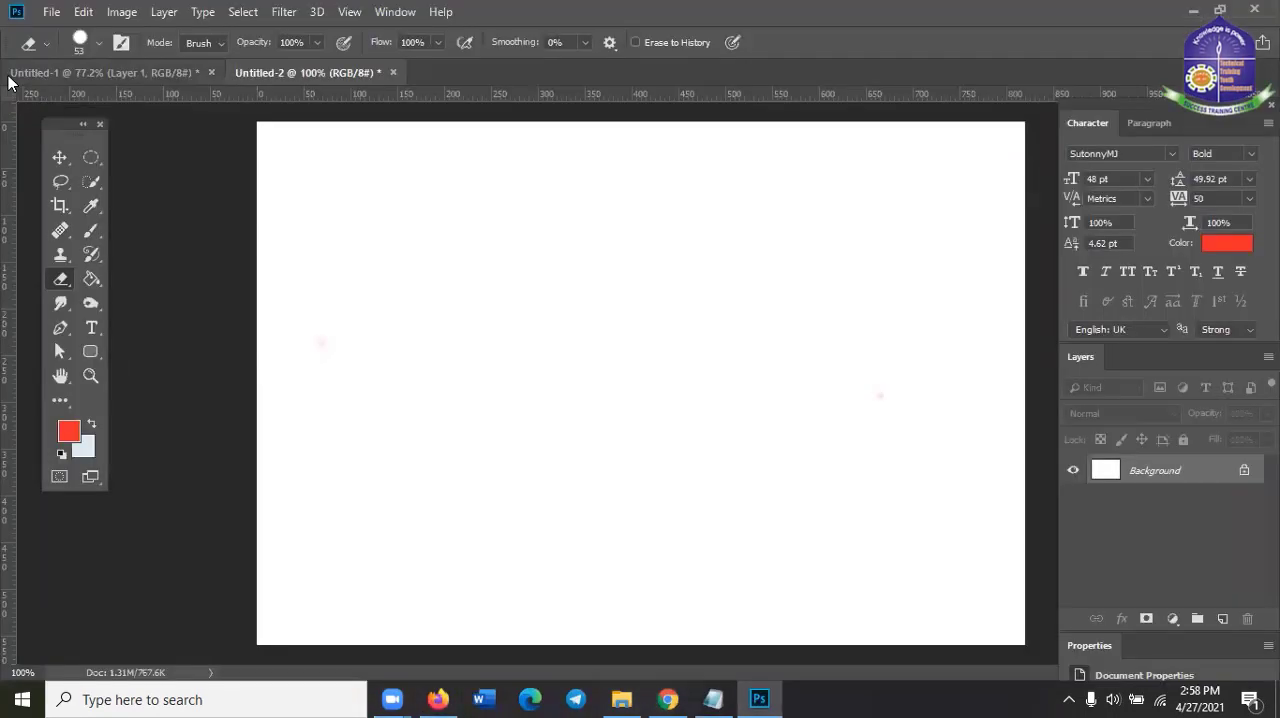
{"action": "left_click", "coordinate": [80, 18]}
{"action": "mouse_move", "coordinate": [50, 12]}
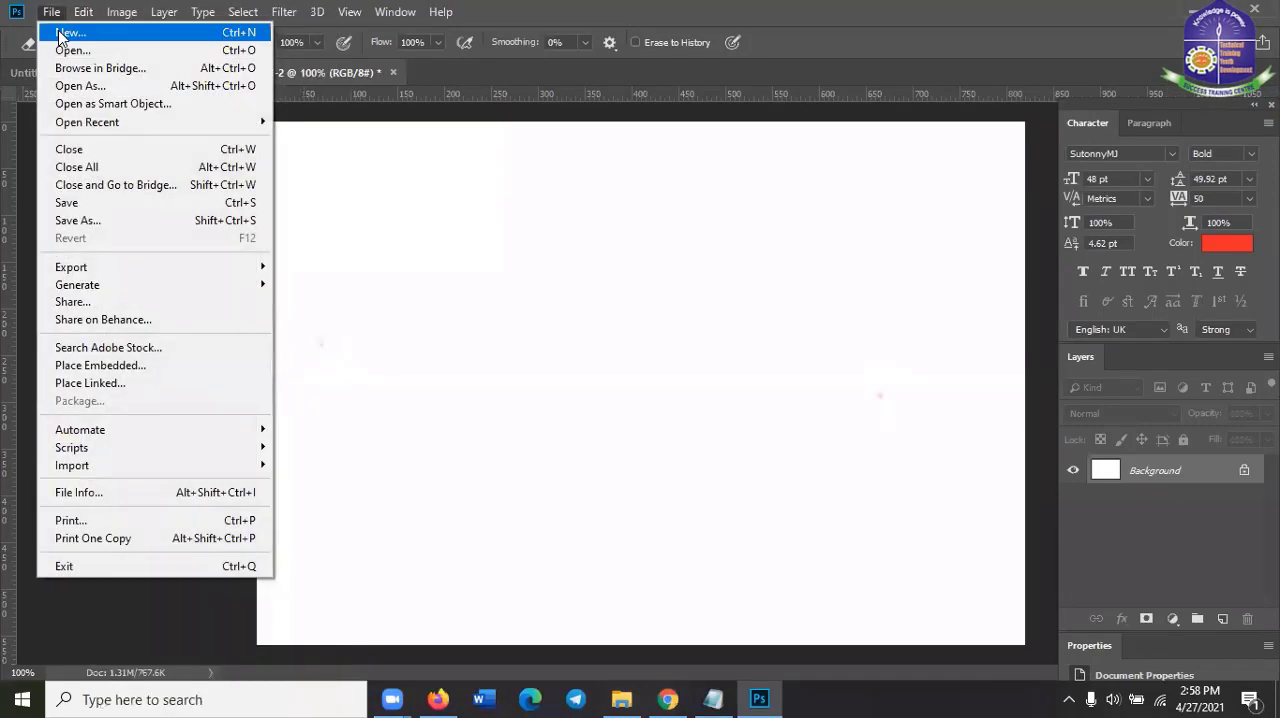
{"action": "left_click", "coordinate": [60, 34]}
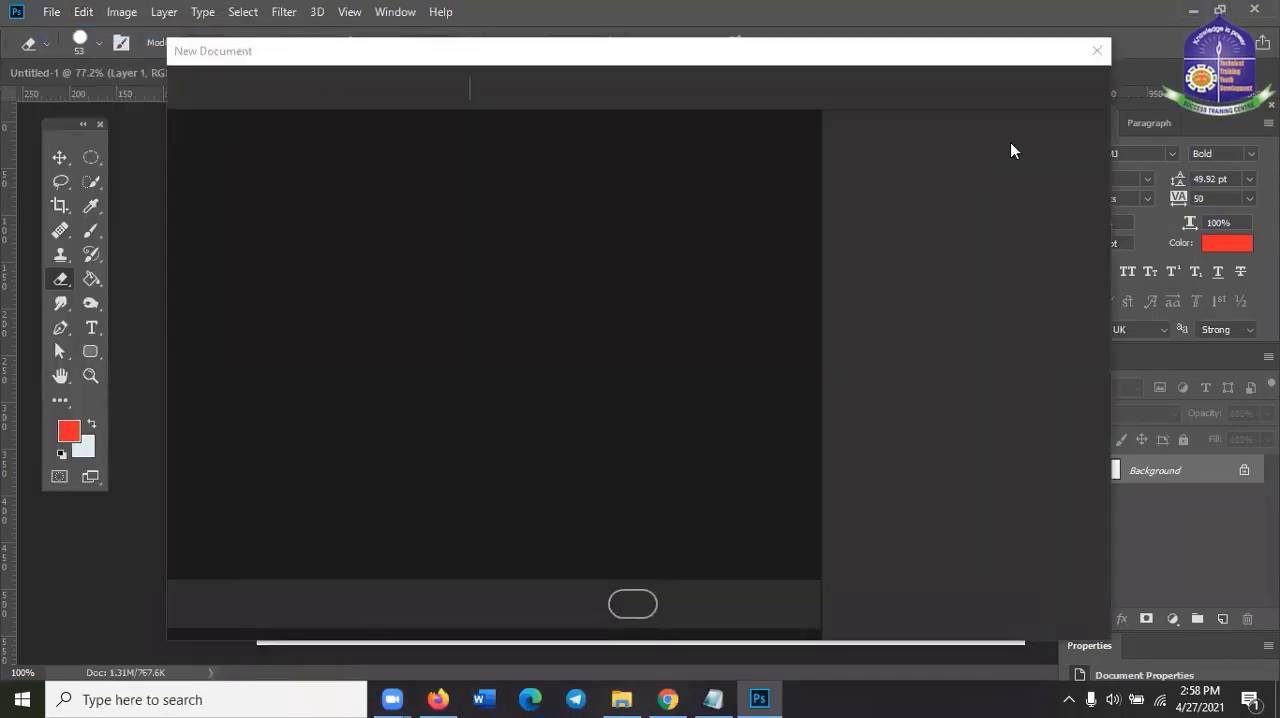
{"action": "left_click", "coordinate": [977, 607]}
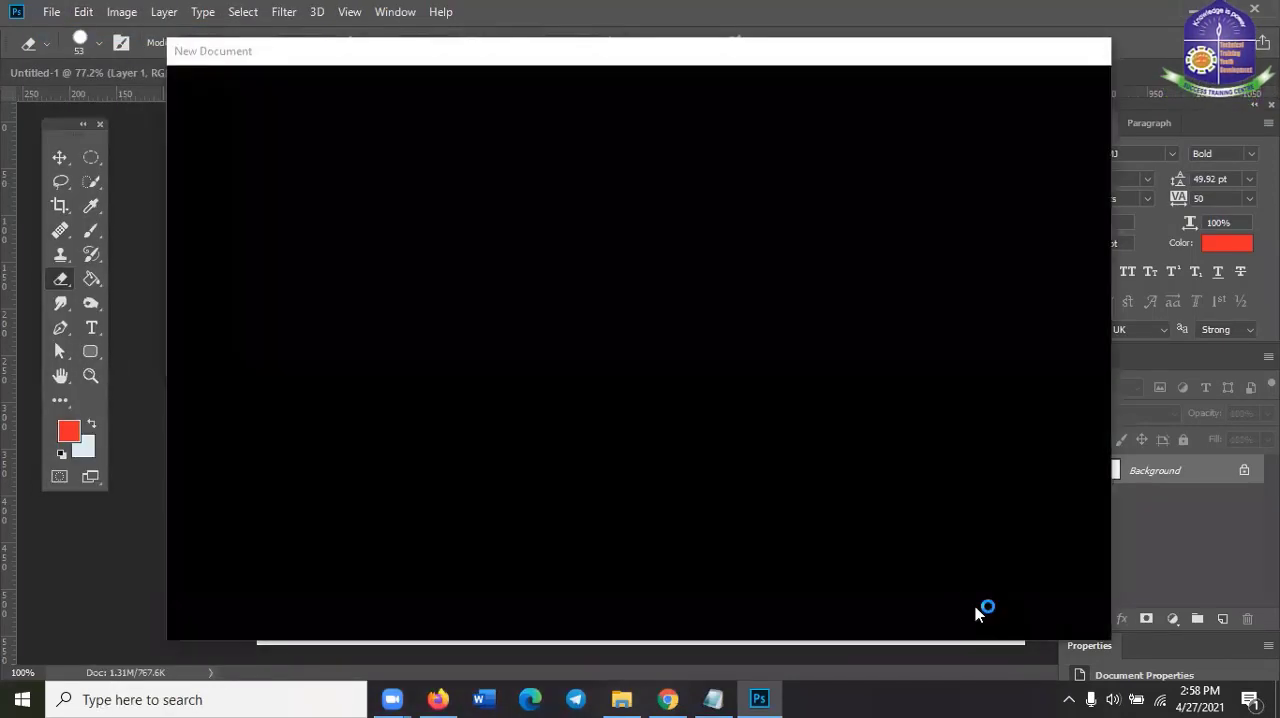
{"action": "key", "text": "ctrl+v"}
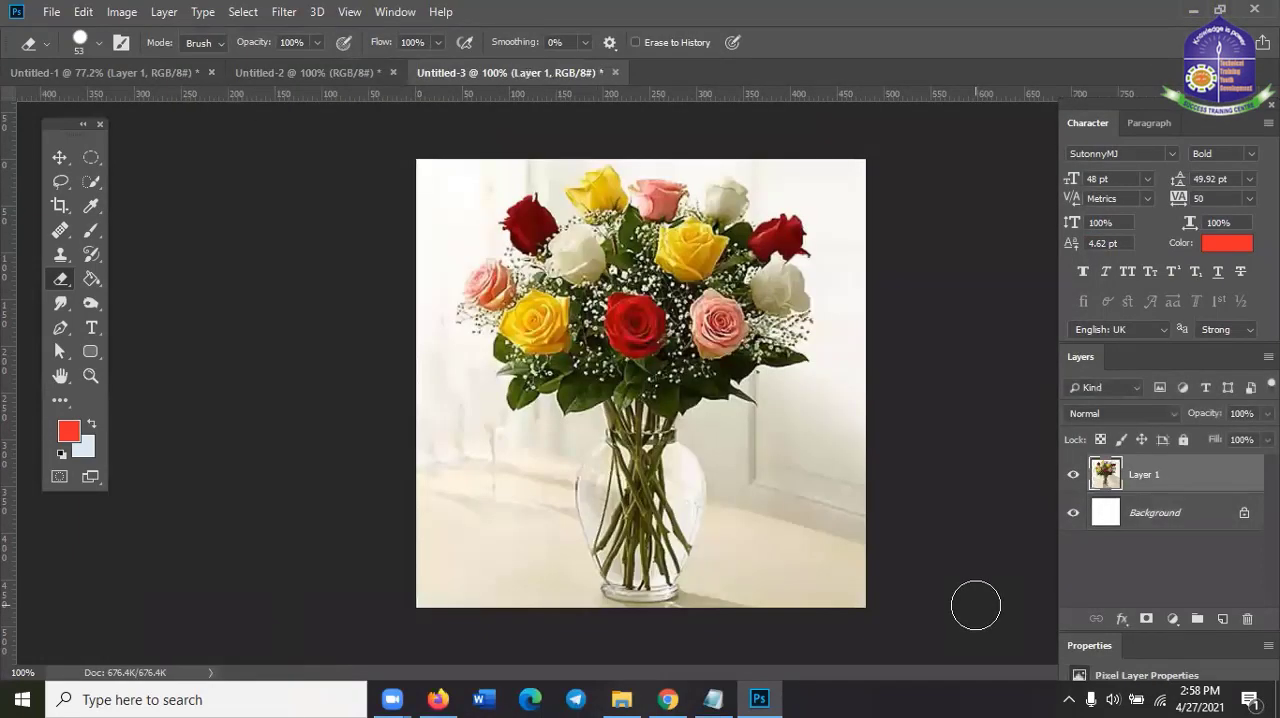
Show the available eraser tool variants
{"action": "right_click", "coordinate": [60, 285]}
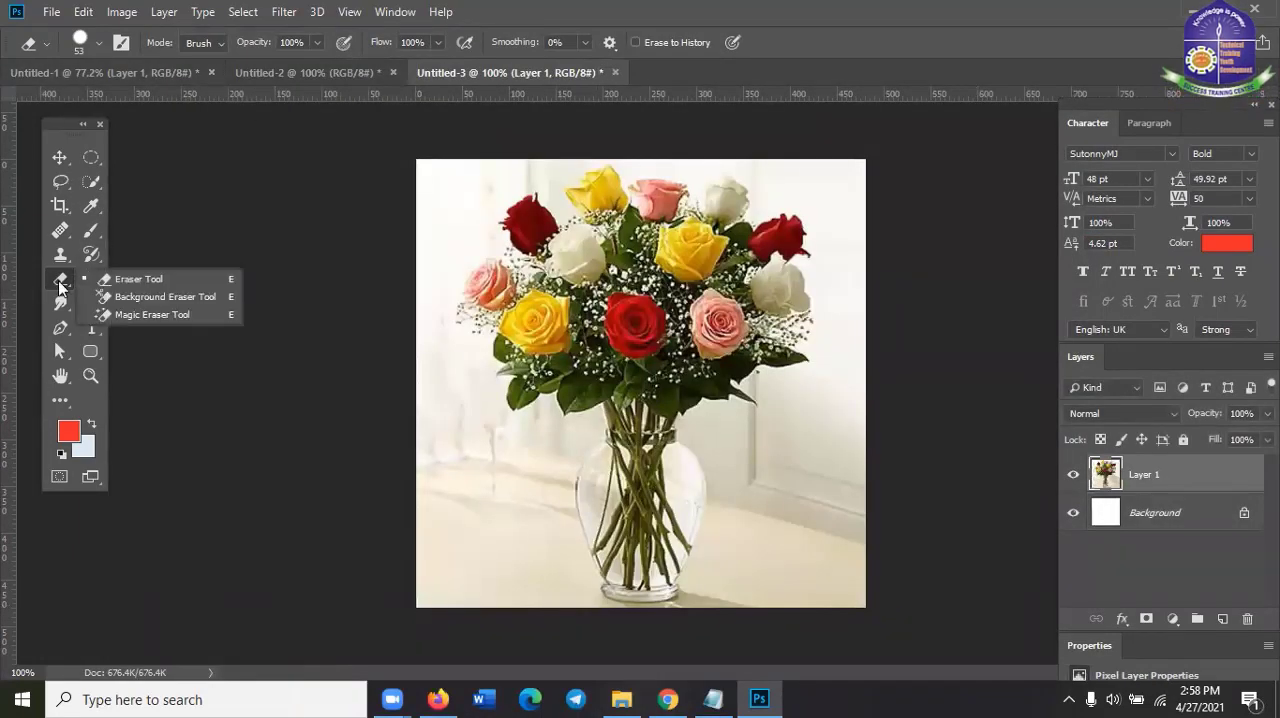
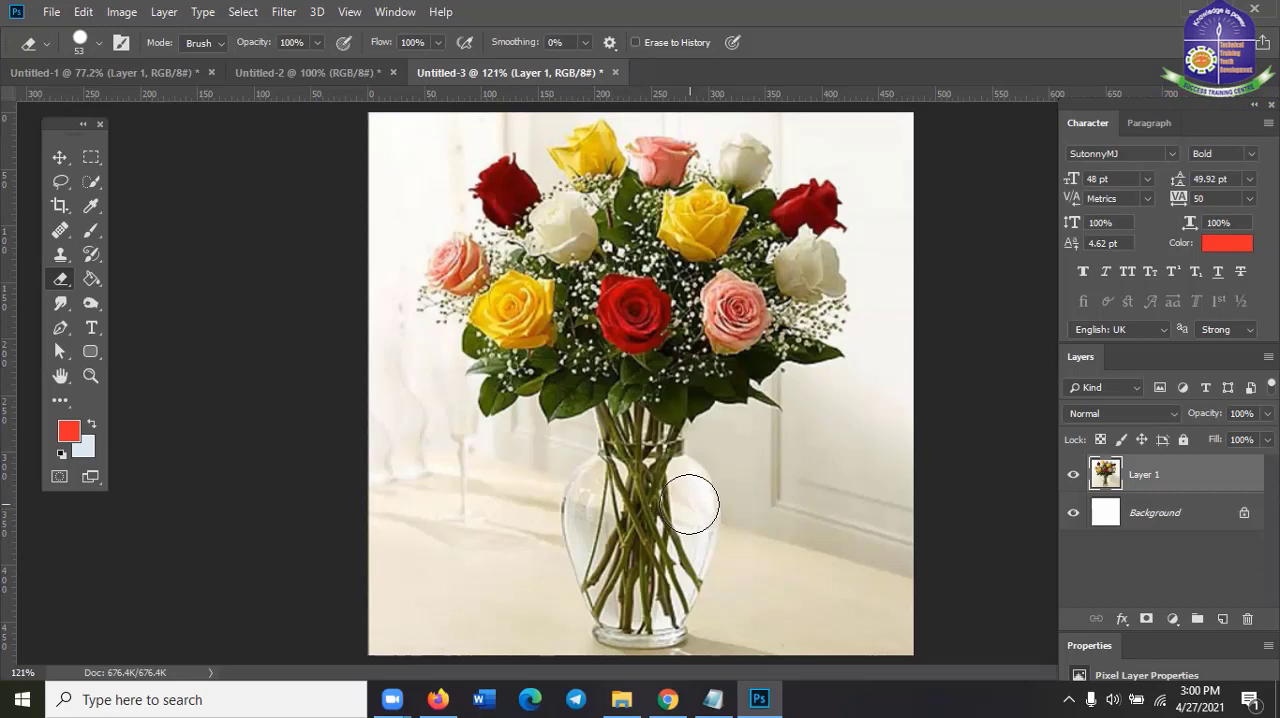
Set the eraser size to 60 px and erase the entire roses image from Layer 1
{"action": "key", "text": "ctrl+minus"}
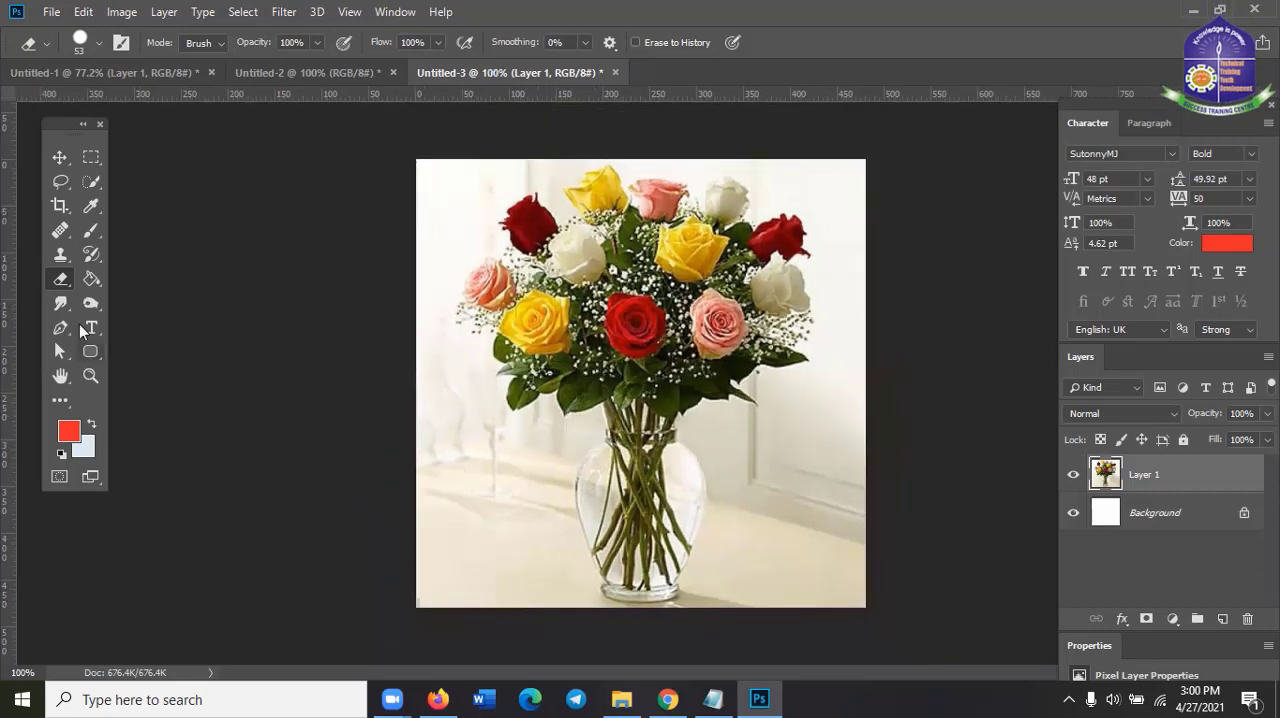
{"action": "right_click", "coordinate": [57, 282]}
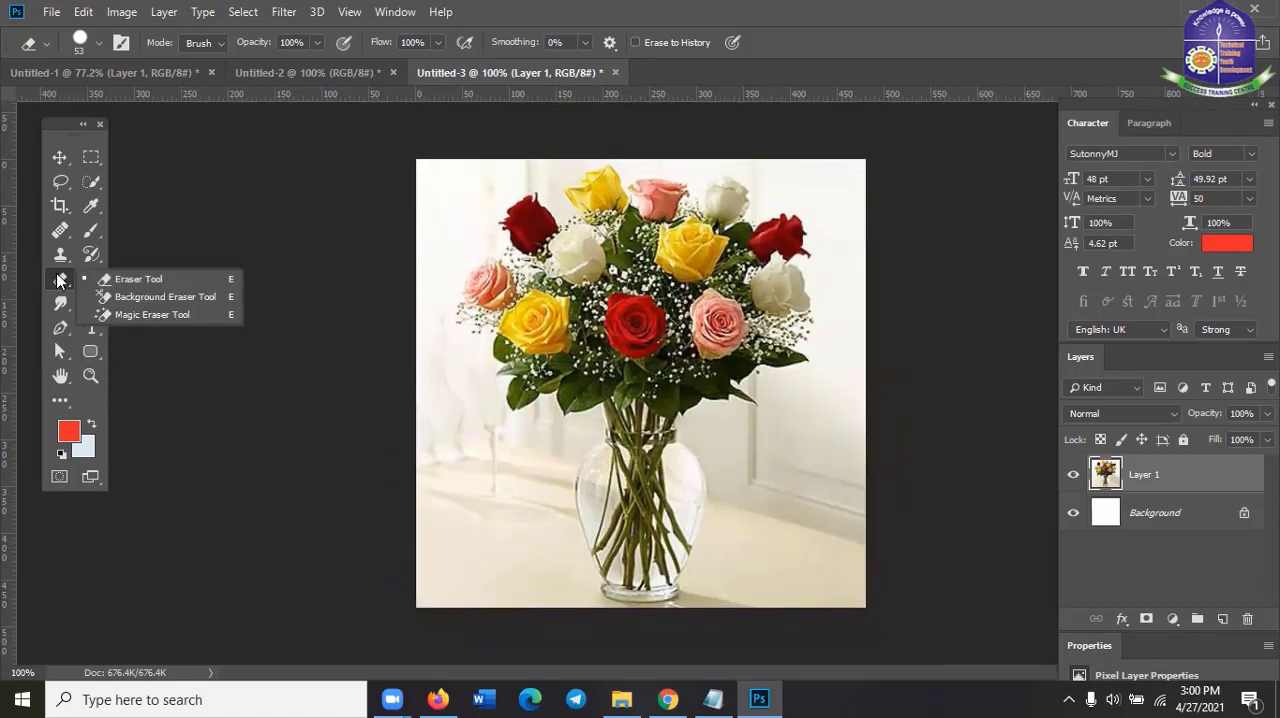
{"action": "left_click", "coordinate": [109, 271]}
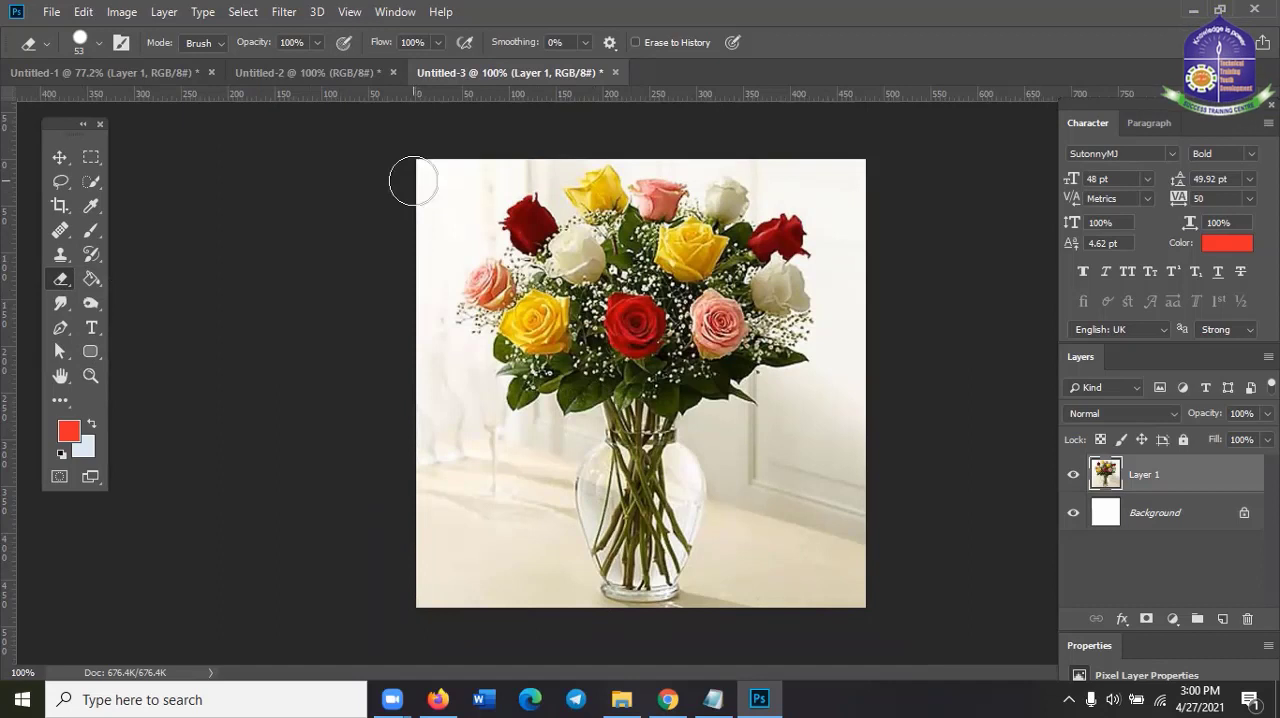
{"action": "key", "text": "bracketright"}
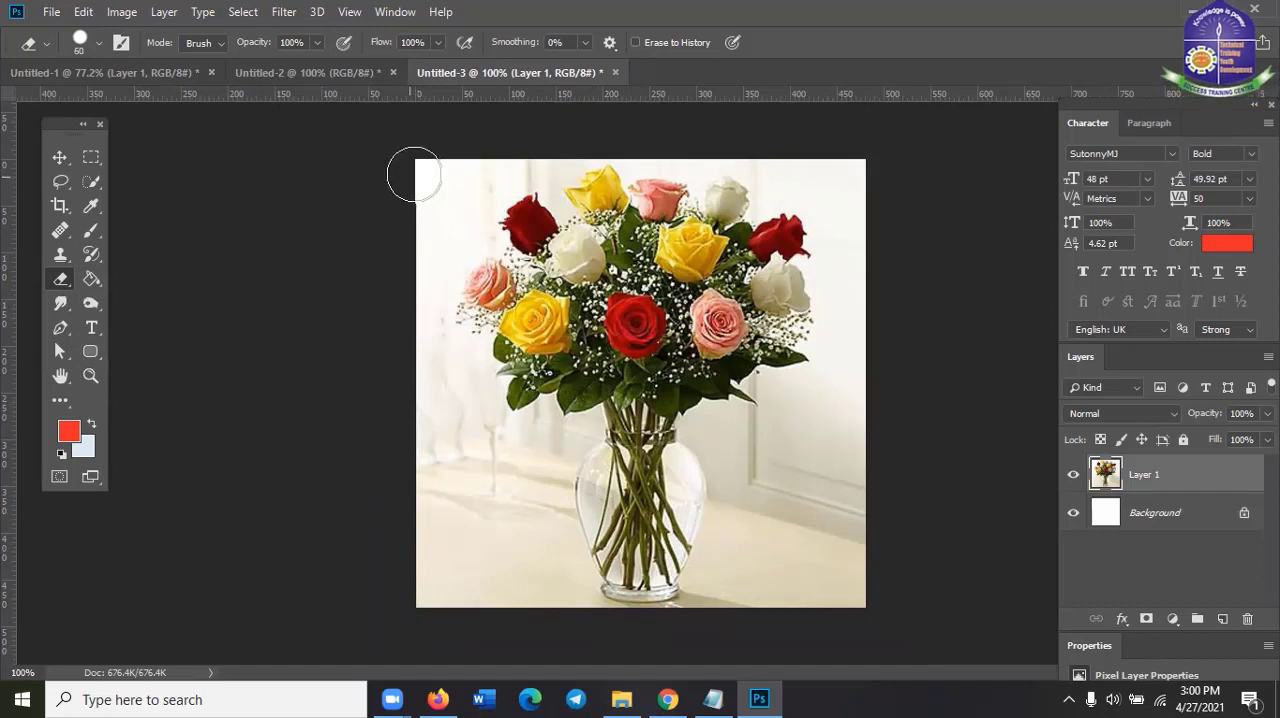
{"action": "left_click_drag", "start_coordinate": [414, 174], "coordinate": [846, 171]}
{"action": "left_click_drag", "start_coordinate": [660, 198], "coordinate": [379, 213]}
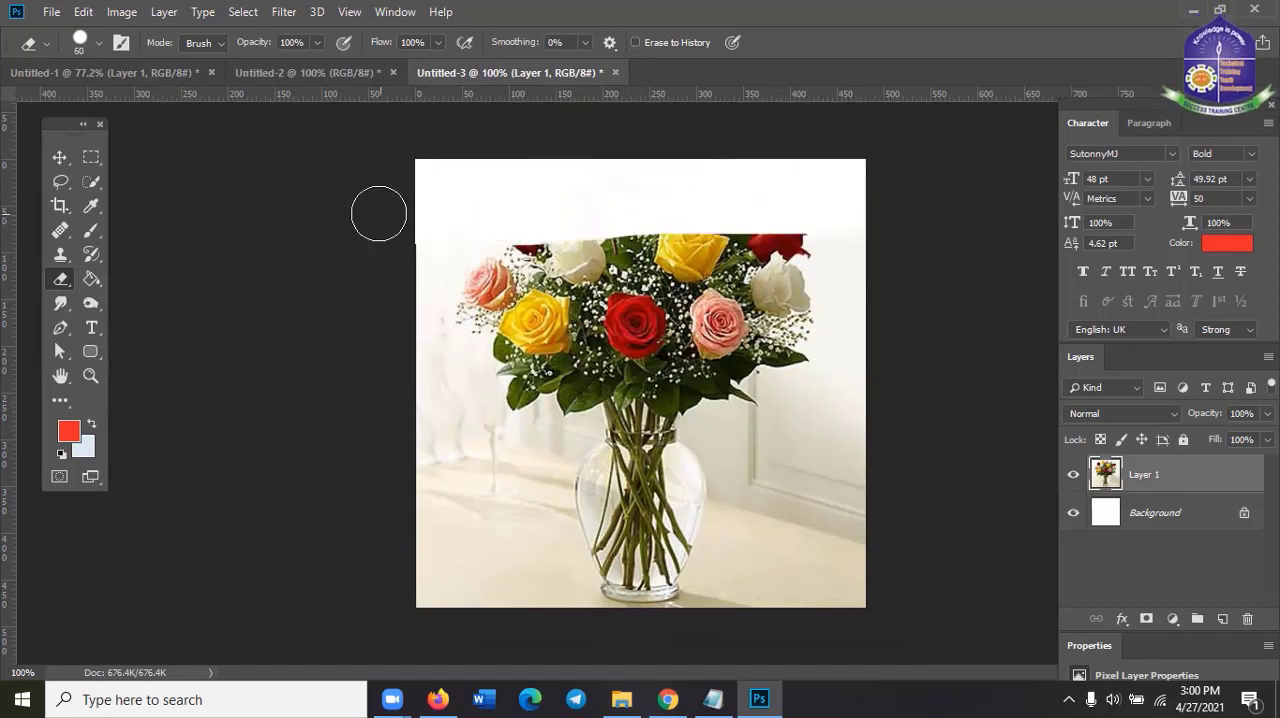
{"action": "mouse_move", "coordinate": [517, 214]}
{"action": "left_mouse_down"}
{"action": "mouse_move", "coordinate": [904, 221]}
{"action": "mouse_move", "coordinate": [849, 236]}
{"action": "mouse_move", "coordinate": [354, 238]}
{"action": "mouse_move", "coordinate": [537, 247]}
{"action": "mouse_move", "coordinate": [893, 228]}
{"action": "mouse_move", "coordinate": [380, 281]}
{"action": "mouse_move", "coordinate": [901, 266]}
{"action": "mouse_move", "coordinate": [370, 307]}
{"action": "mouse_move", "coordinate": [914, 286]}
{"action": "mouse_move", "coordinate": [659, 332]}
{"action": "mouse_move", "coordinate": [360, 351]}
{"action": "mouse_move", "coordinate": [914, 338]}
{"action": "mouse_move", "coordinate": [785, 363]}
{"action": "mouse_move", "coordinate": [469, 368]}
{"action": "mouse_move", "coordinate": [368, 387]}
{"action": "mouse_move", "coordinate": [732, 375]}
{"action": "mouse_move", "coordinate": [898, 385]}
{"action": "mouse_move", "coordinate": [806, 425]}
{"action": "mouse_move", "coordinate": [332, 413]}
{"action": "mouse_move", "coordinate": [376, 453]}
{"action": "mouse_move", "coordinate": [792, 430]}
{"action": "mouse_move", "coordinate": [862, 445]}
{"action": "mouse_move", "coordinate": [861, 461]}
{"action": "mouse_move", "coordinate": [429, 475]}
{"action": "mouse_move", "coordinate": [412, 600]}
{"action": "mouse_move", "coordinate": [459, 511]}
{"action": "mouse_move", "coordinate": [454, 564]}
{"action": "mouse_move", "coordinate": [559, 499]}
{"action": "mouse_move", "coordinate": [478, 598]}
{"action": "mouse_move", "coordinate": [619, 475]}
{"action": "mouse_move", "coordinate": [502, 600]}
{"action": "mouse_move", "coordinate": [654, 480]}
{"action": "mouse_move", "coordinate": [521, 610]}
{"action": "mouse_move", "coordinate": [691, 490]}
{"action": "mouse_move", "coordinate": [559, 628]}
{"action": "mouse_move", "coordinate": [738, 467]}
{"action": "mouse_move", "coordinate": [714, 523]}
{"action": "mouse_move", "coordinate": [606, 637]}
{"action": "mouse_move", "coordinate": [751, 481]}
{"action": "mouse_move", "coordinate": [651, 614]}
{"action": "mouse_move", "coordinate": [802, 445]}
{"action": "mouse_move", "coordinate": [699, 628]}
{"action": "mouse_move", "coordinate": [811, 457]}
{"action": "mouse_move", "coordinate": [751, 603]}
{"action": "mouse_move", "coordinate": [856, 463]}
{"action": "mouse_move", "coordinate": [831, 606]}
{"action": "left_mouse_up"}
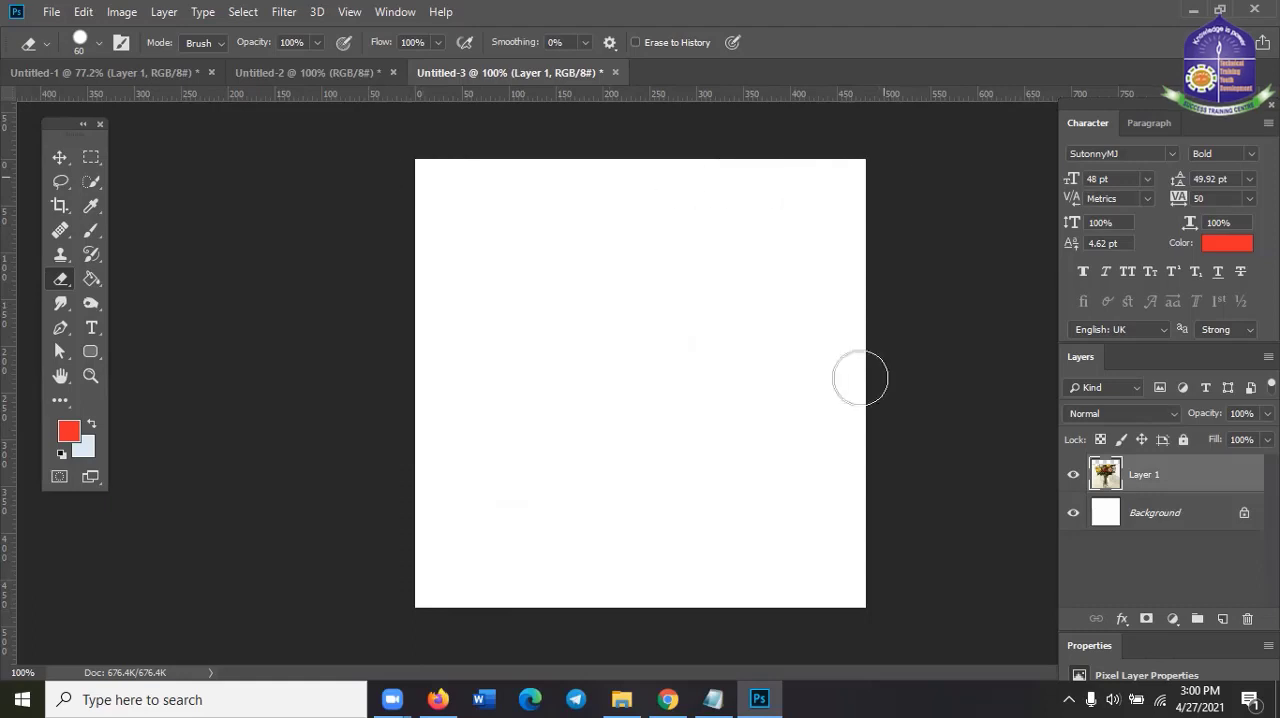
{"action": "left_click", "coordinate": [845, 597]}
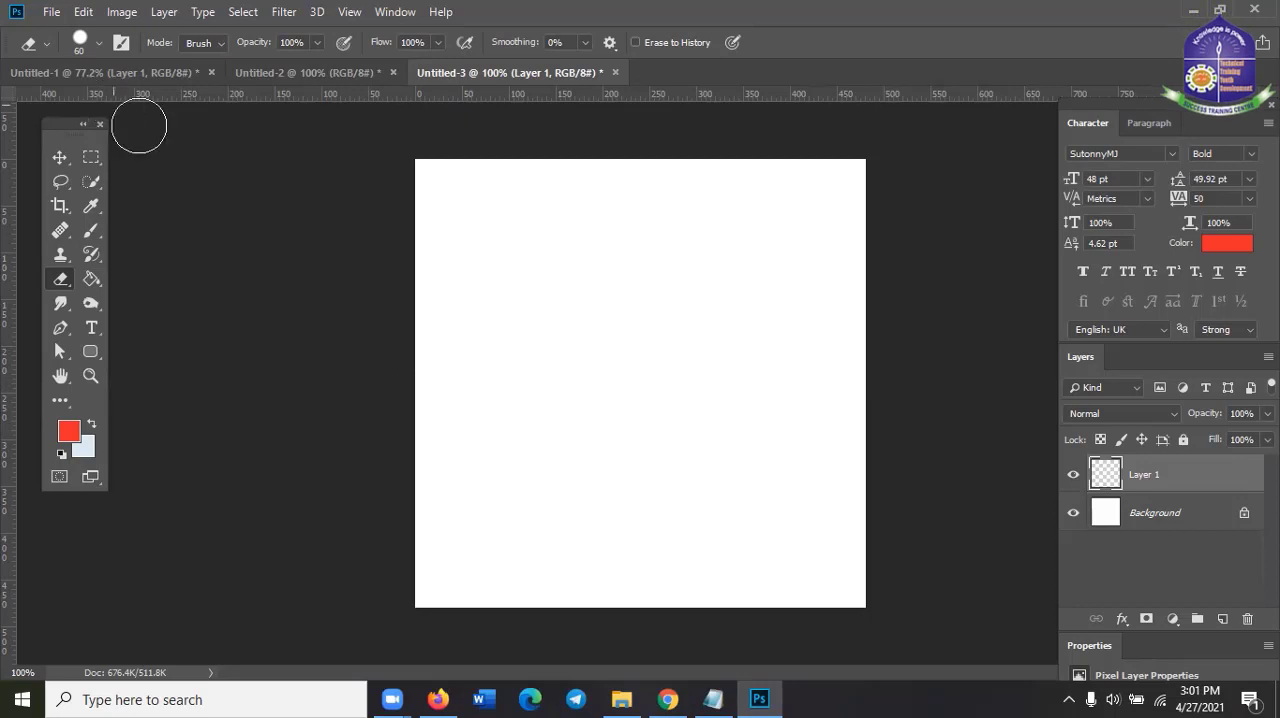
Switch to the Untitled-2 document and review the eraser tool variants, keeping the standard Eraser Tool active
{"action": "left_click", "coordinate": [302, 70]}
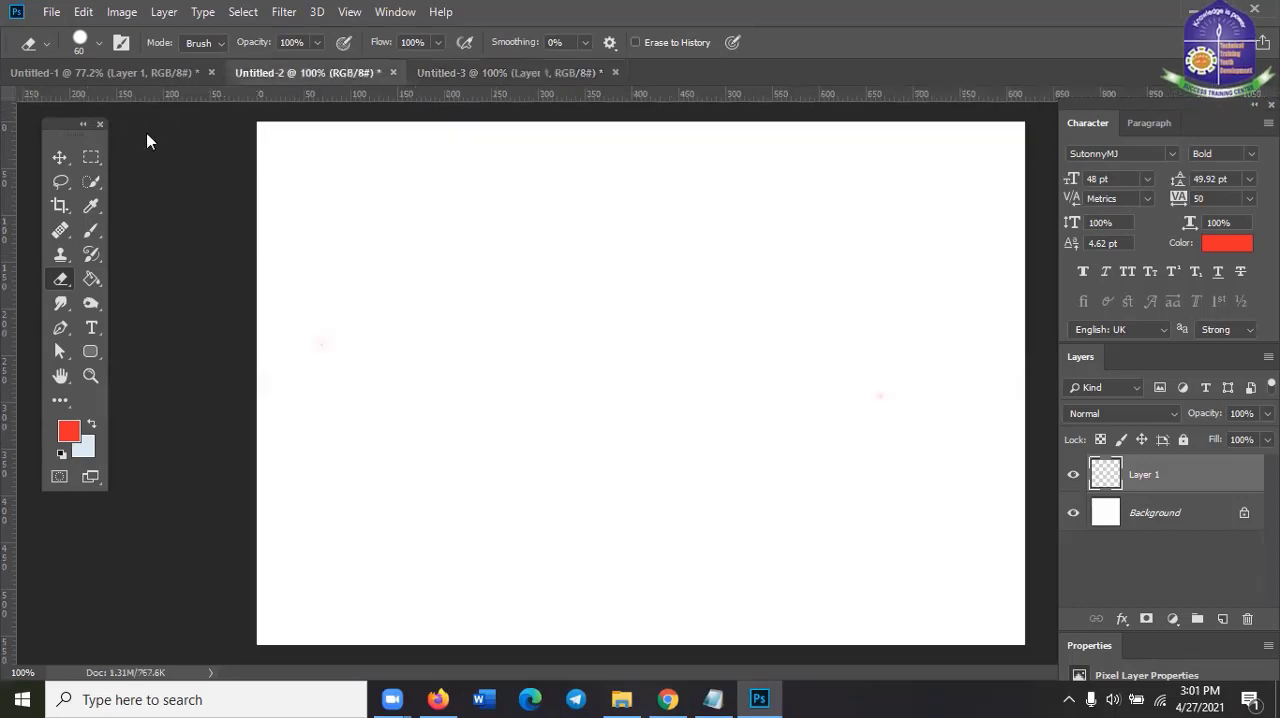
{"action": "right_click", "coordinate": [52, 283]}
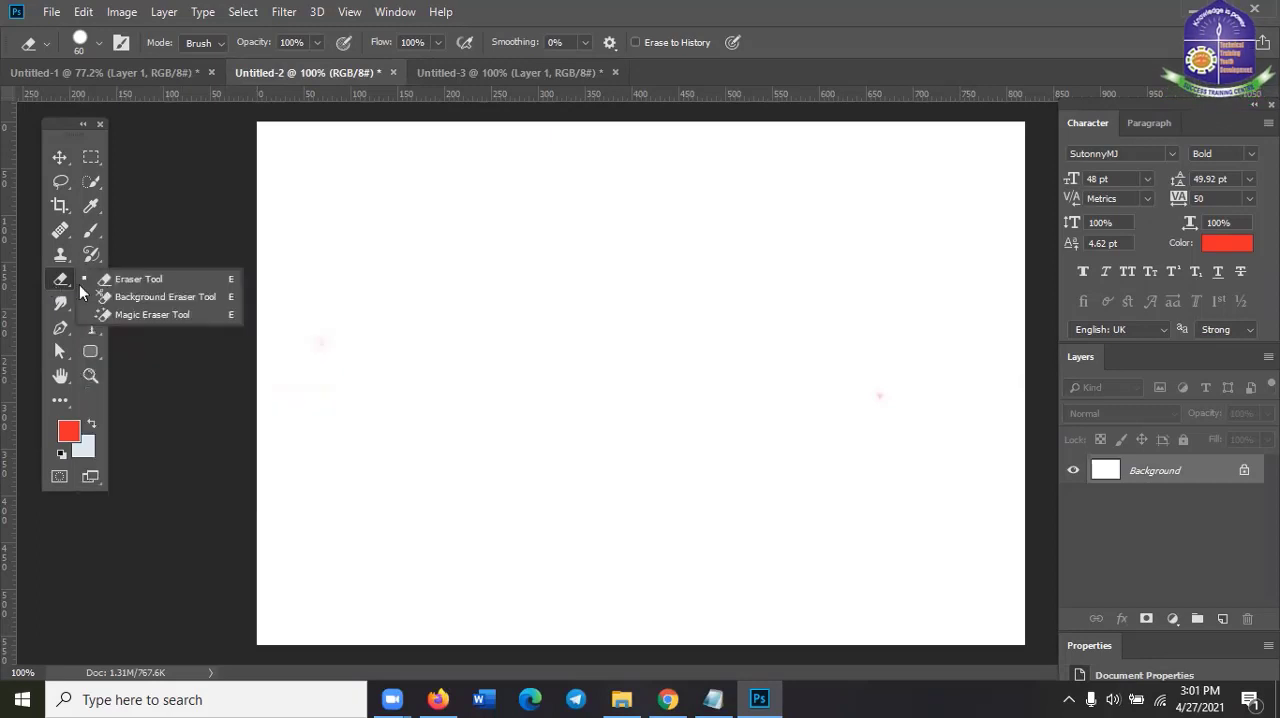
{"action": "left_click", "coordinate": [146, 279]}
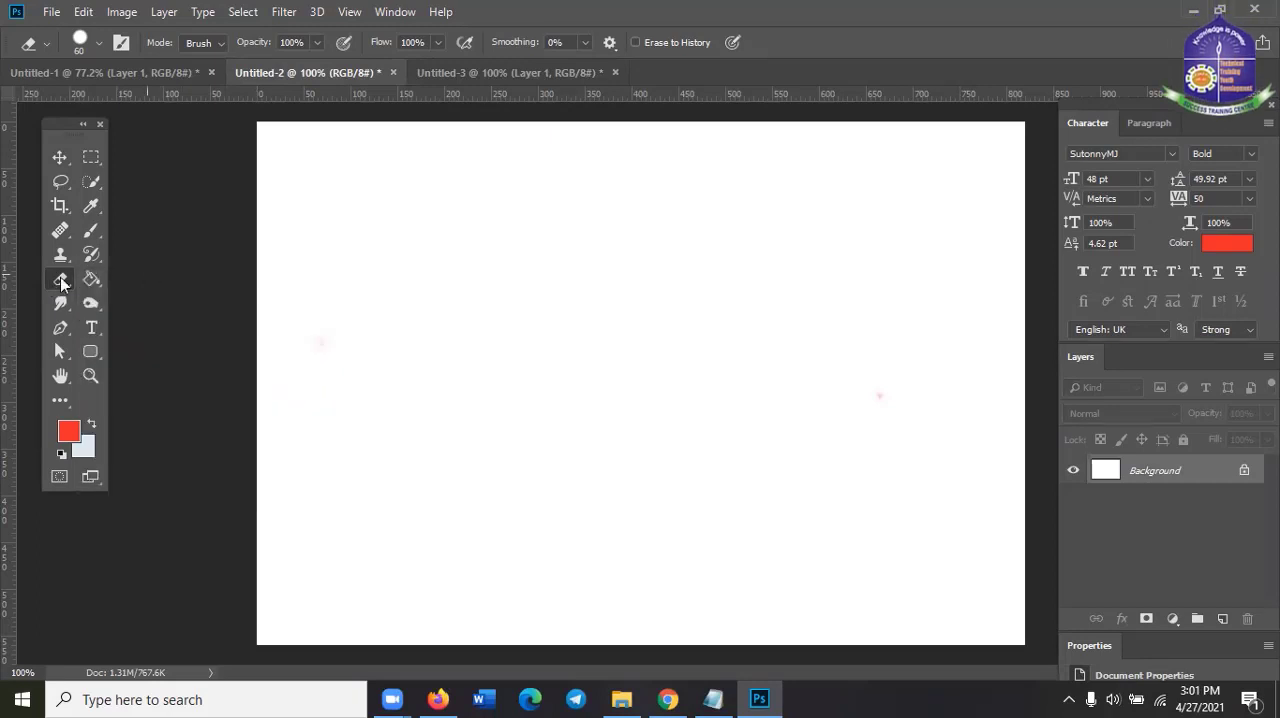
{"action": "right_click", "coordinate": [57, 285]}
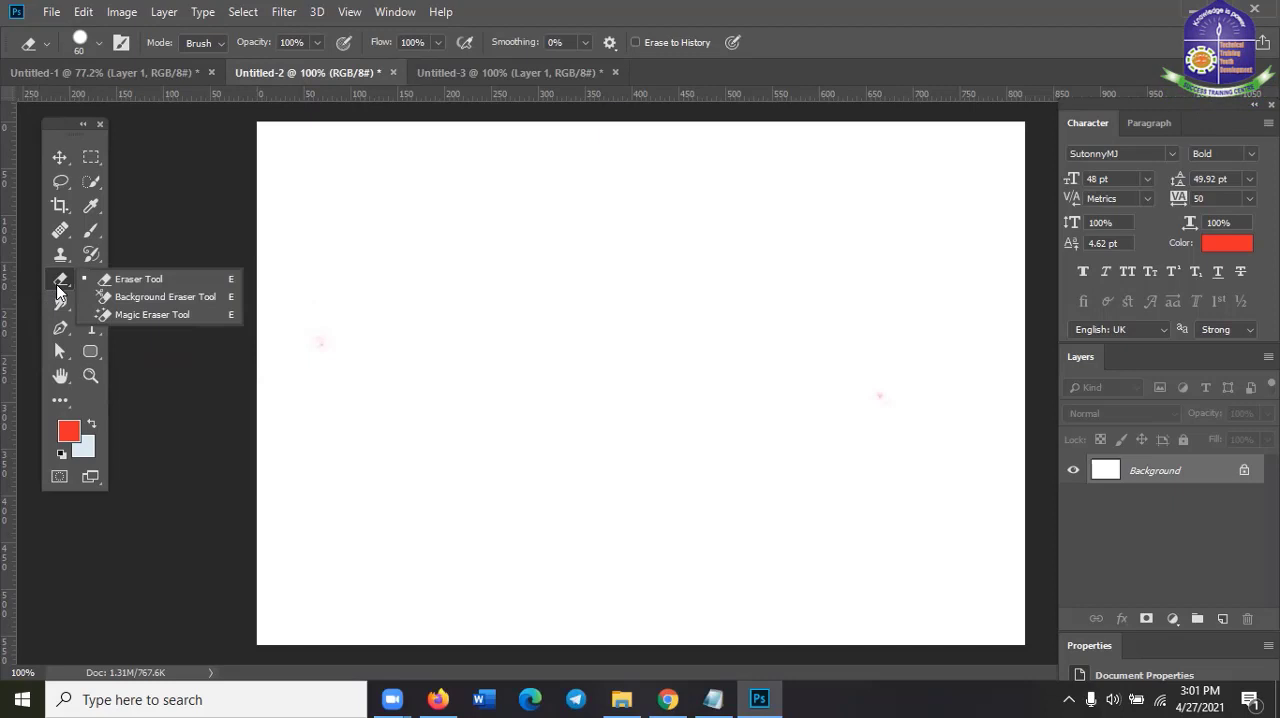
{"action": "left_click", "coordinate": [57, 290]}
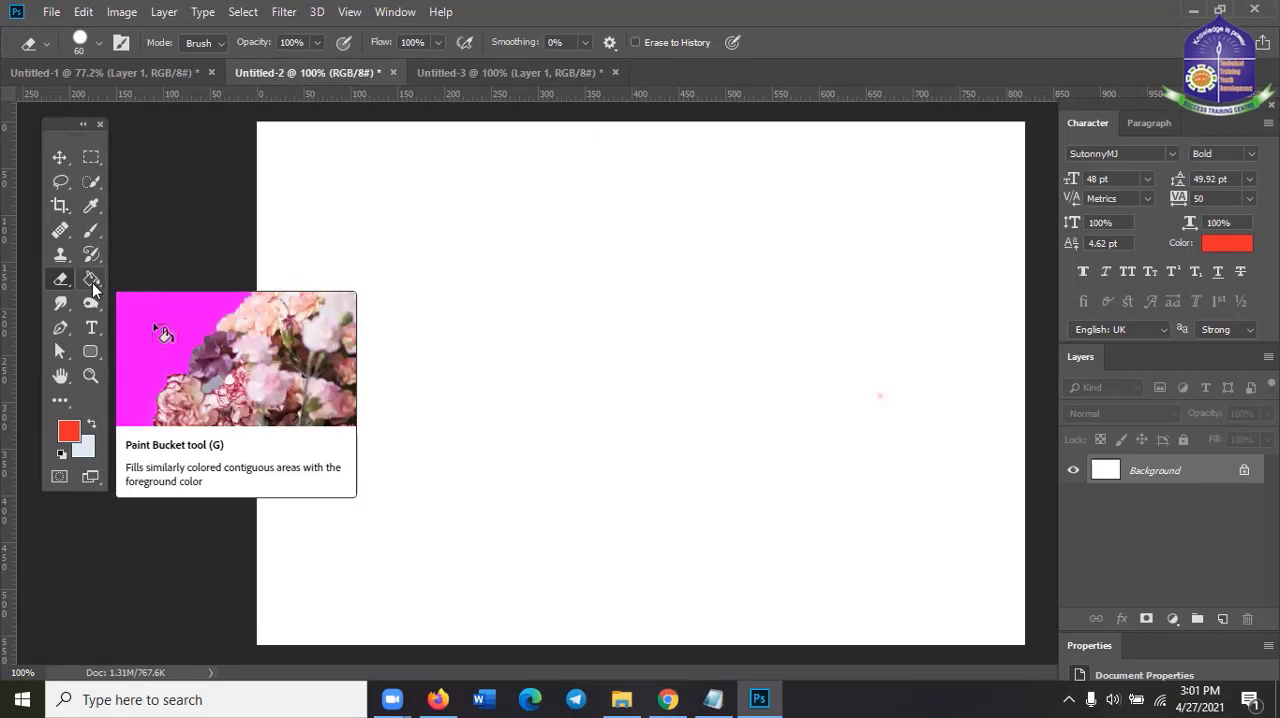
Choose the Paint Bucket Tool from the fill tool variants and fill the Untitled-2 background with the red foreground color
{"action": "left_click", "coordinate": [92, 282]}
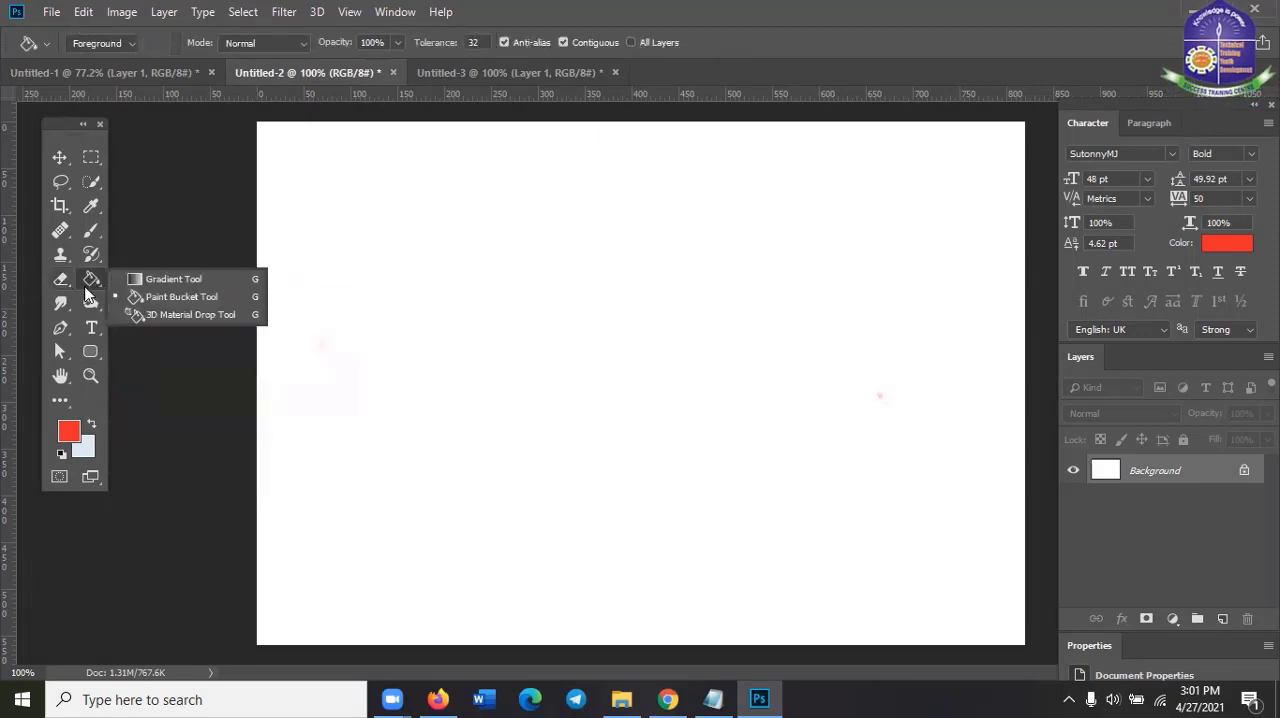
{"action": "left_click", "coordinate": [154, 303]}
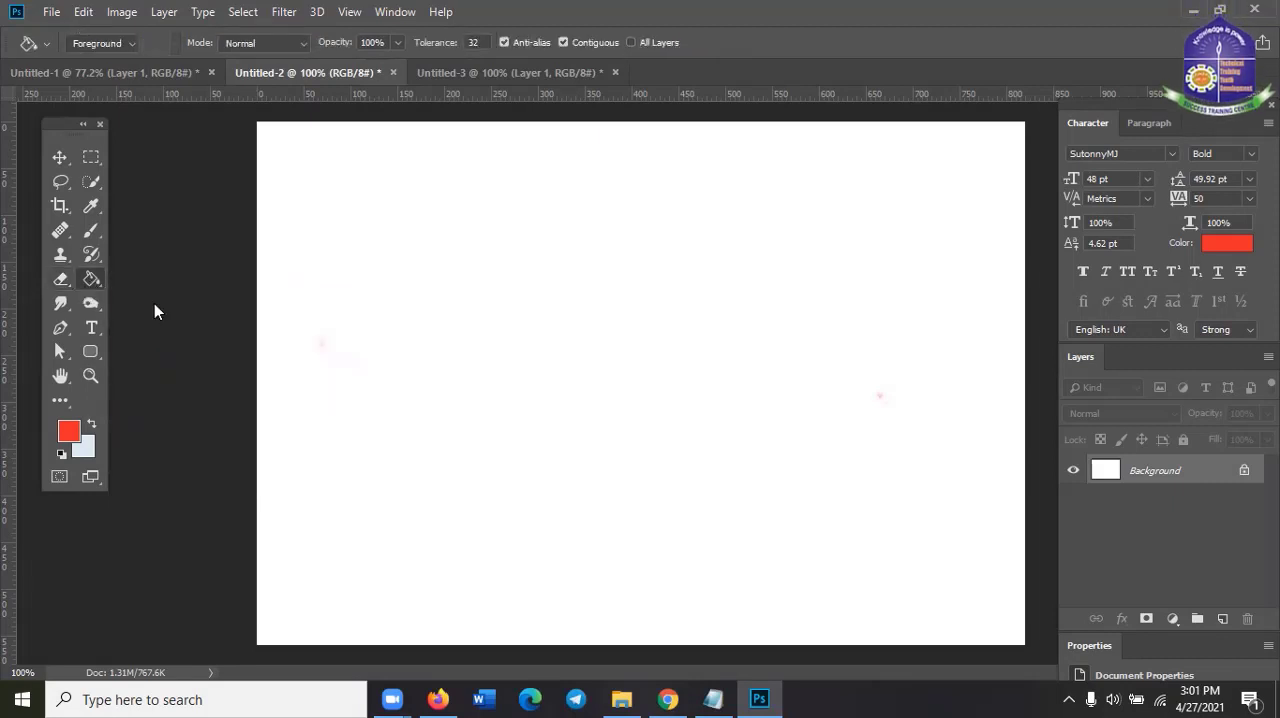
{"action": "left_click", "coordinate": [96, 276]}
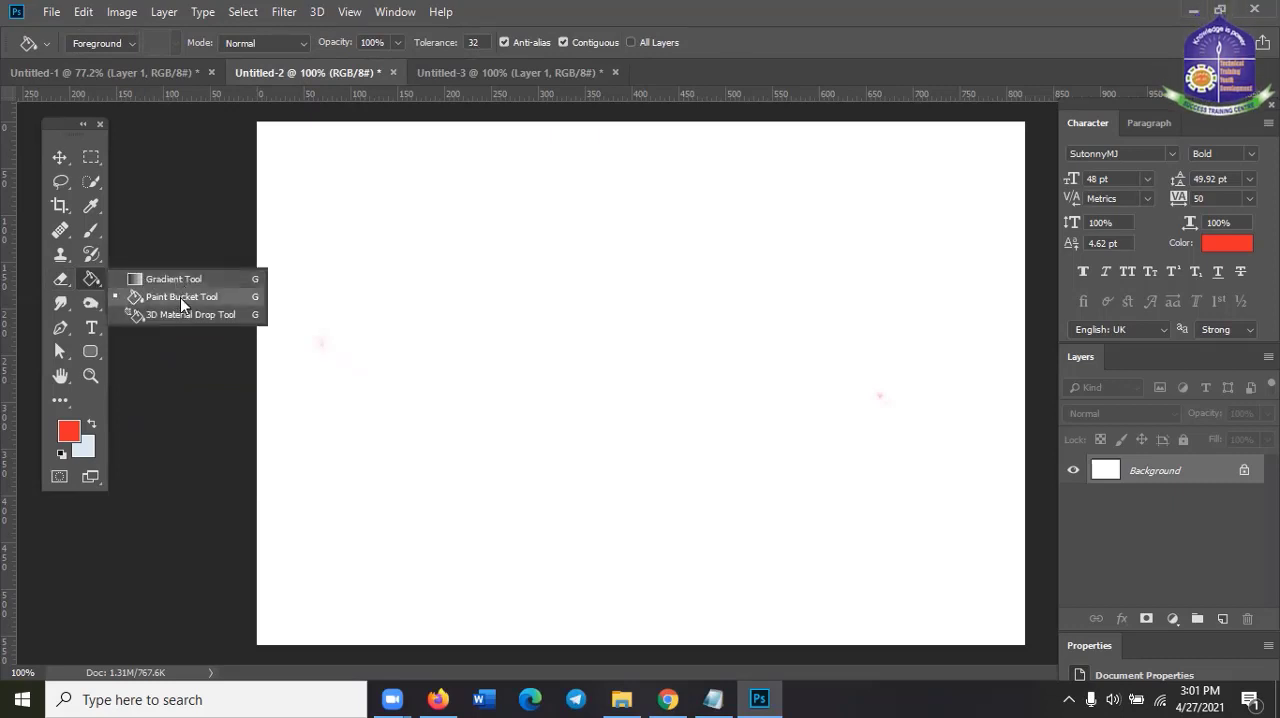
{"action": "left_click", "coordinate": [180, 297]}
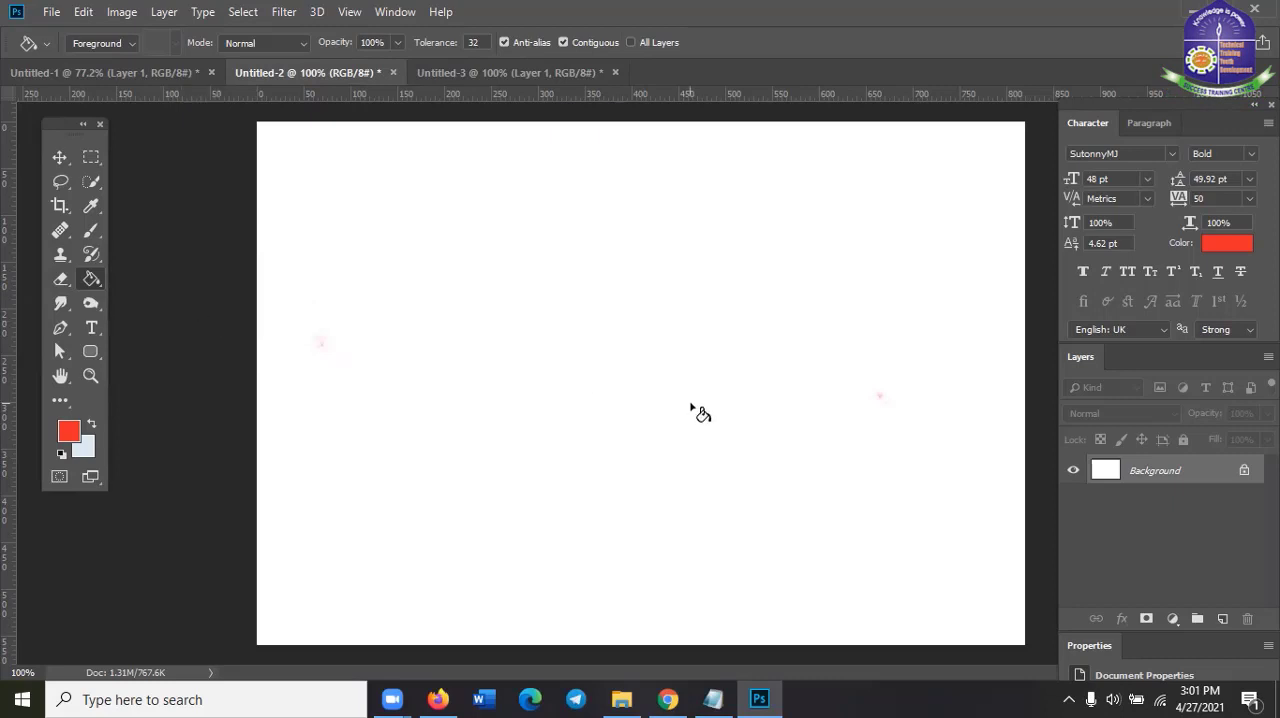
{"action": "scroll", "coordinate": [700, 412], "scroll_direction": "up", "scroll_amount": 1}
{"action": "scroll", "coordinate": [691, 405], "scroll_direction": "down", "scroll_amount": 2}
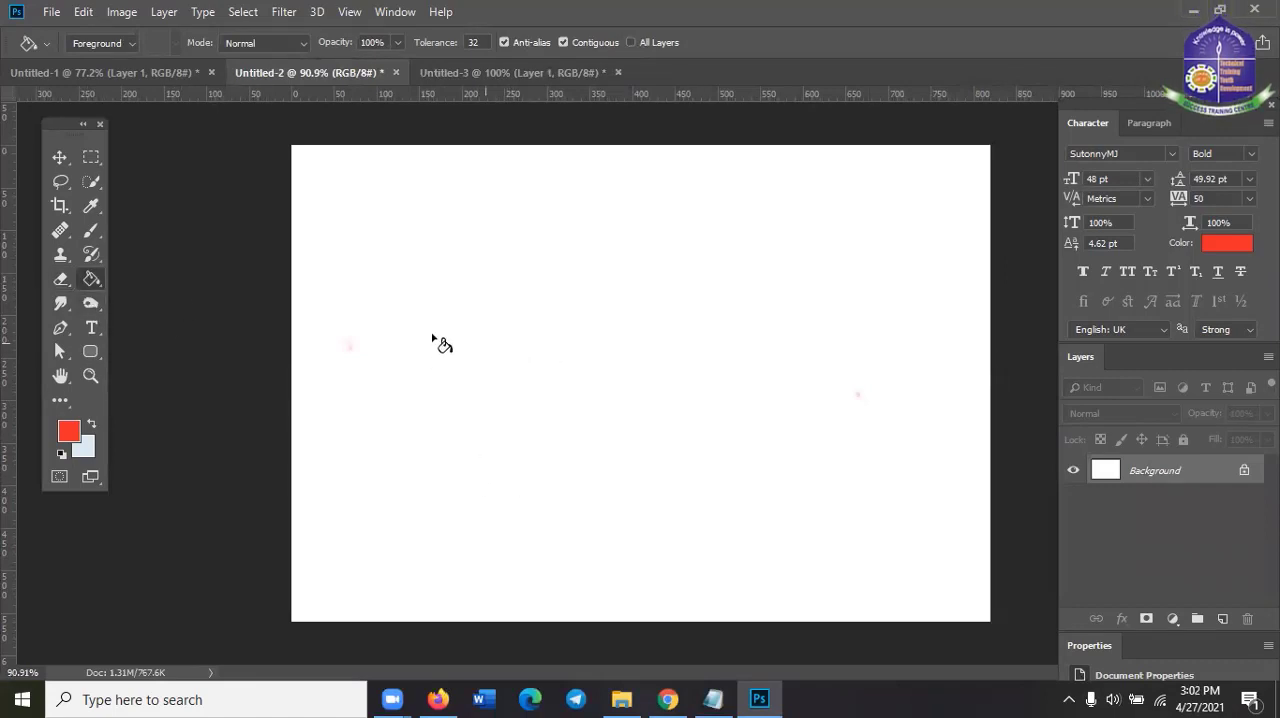
{"action": "right_click", "coordinate": [103, 282]}
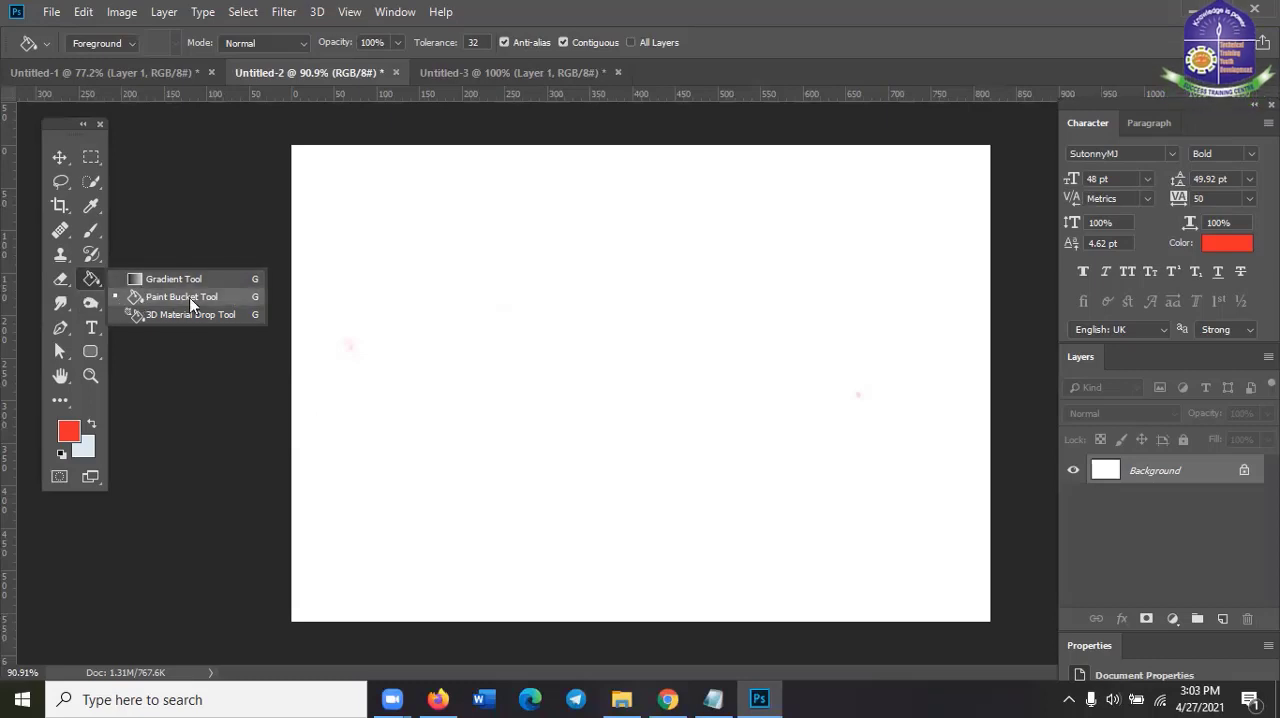
{"action": "left_click", "coordinate": [147, 299]}
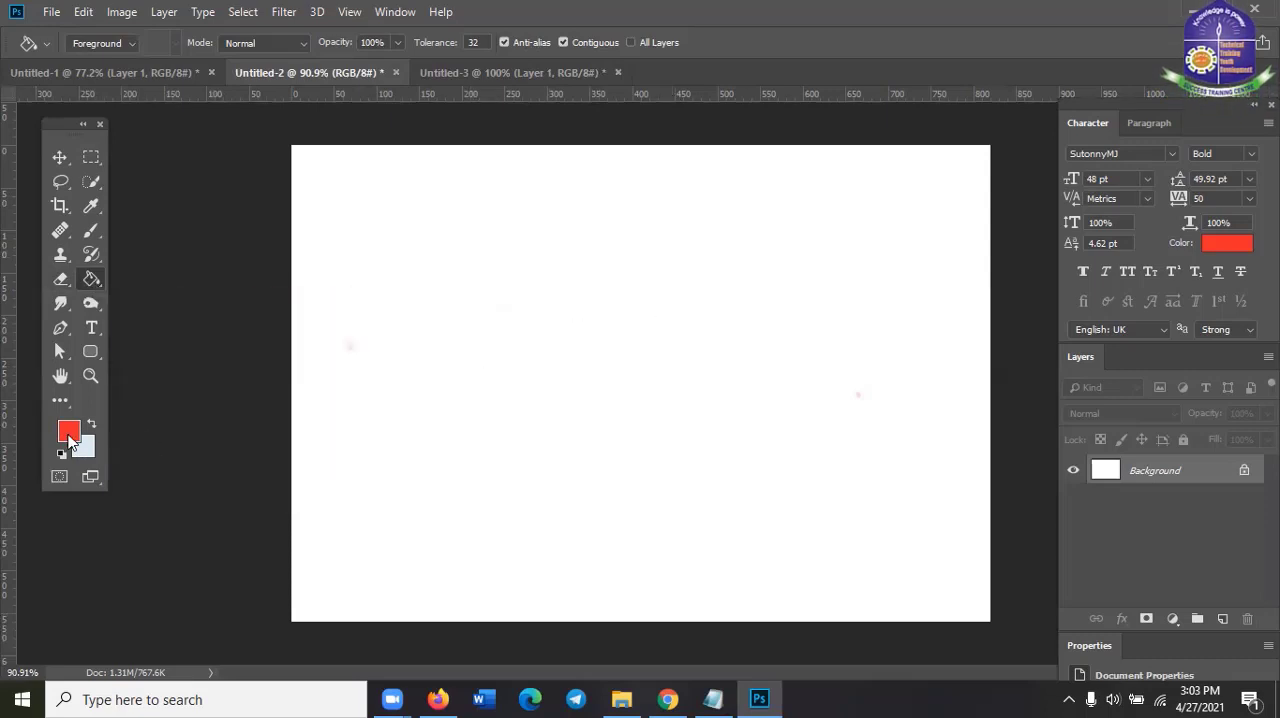
{"action": "left_click", "coordinate": [652, 357]}
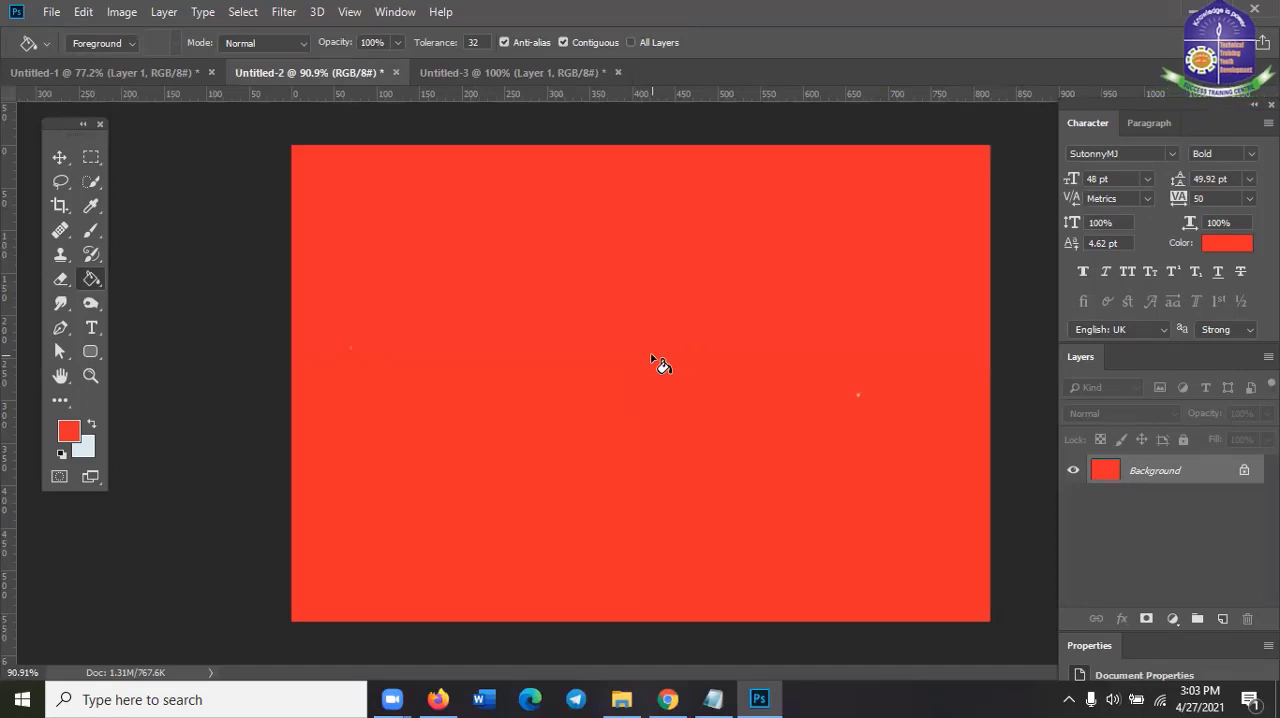
Set the foreground color to cyan #2aede2 and fill the red background with it
{"action": "left_click", "coordinate": [66, 438]}
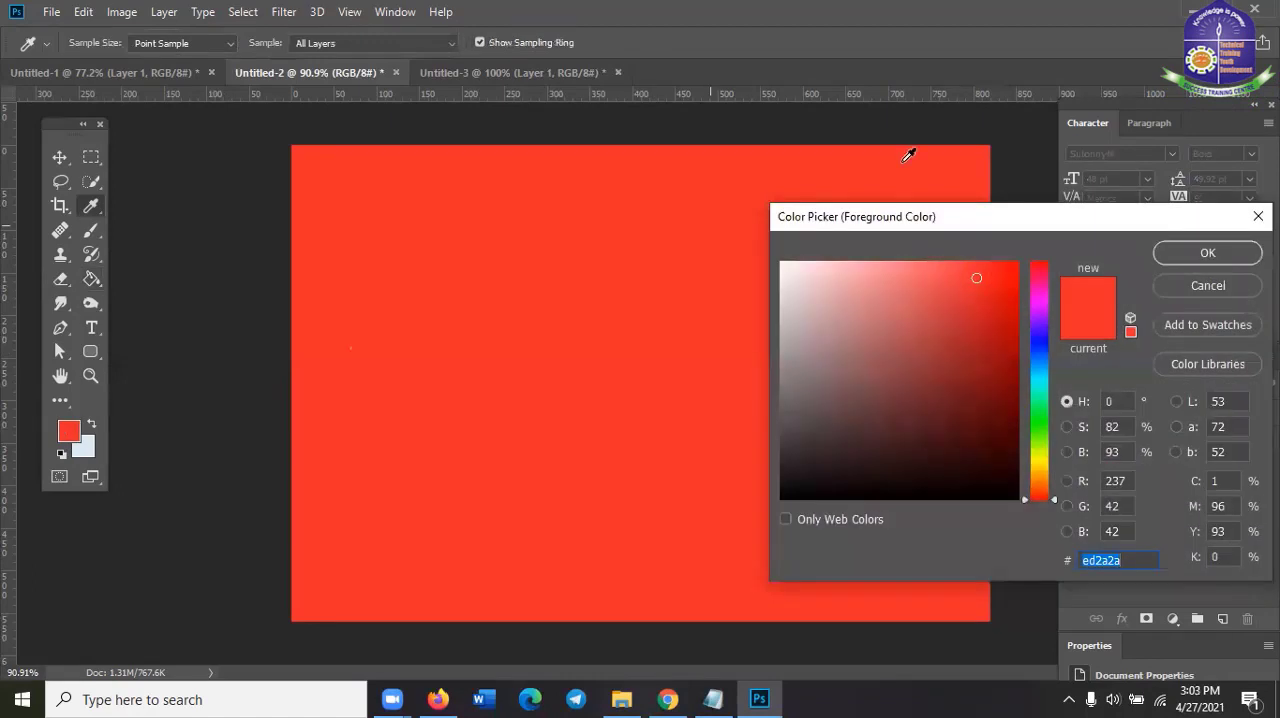
{"action": "left_click", "coordinate": [1029, 382]}
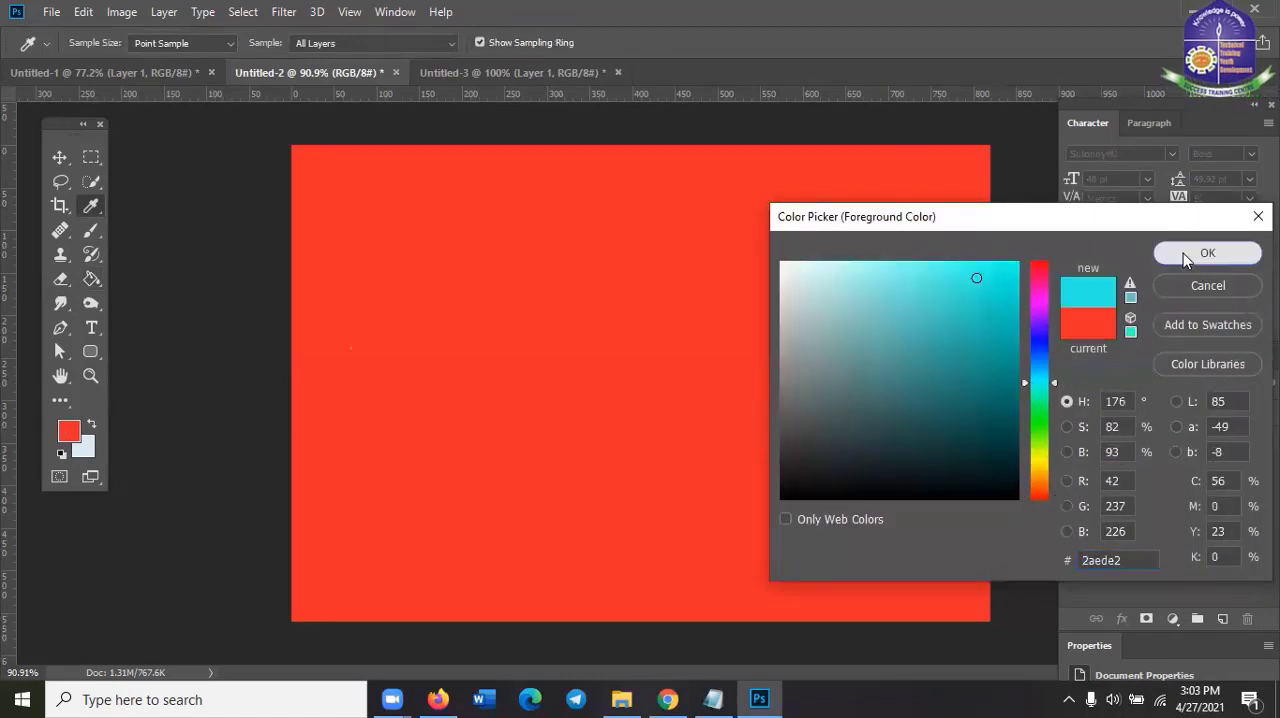
{"action": "left_click", "coordinate": [1183, 253]}
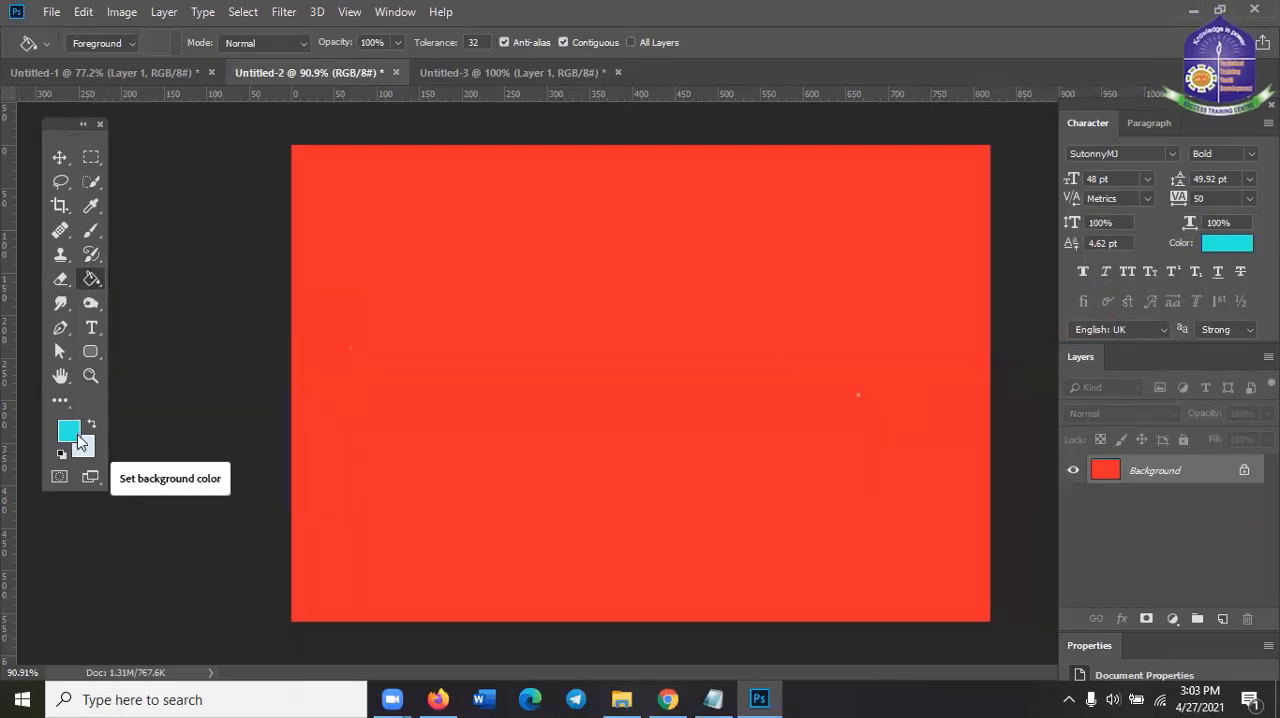
{"action": "left_click", "coordinate": [437, 364]}
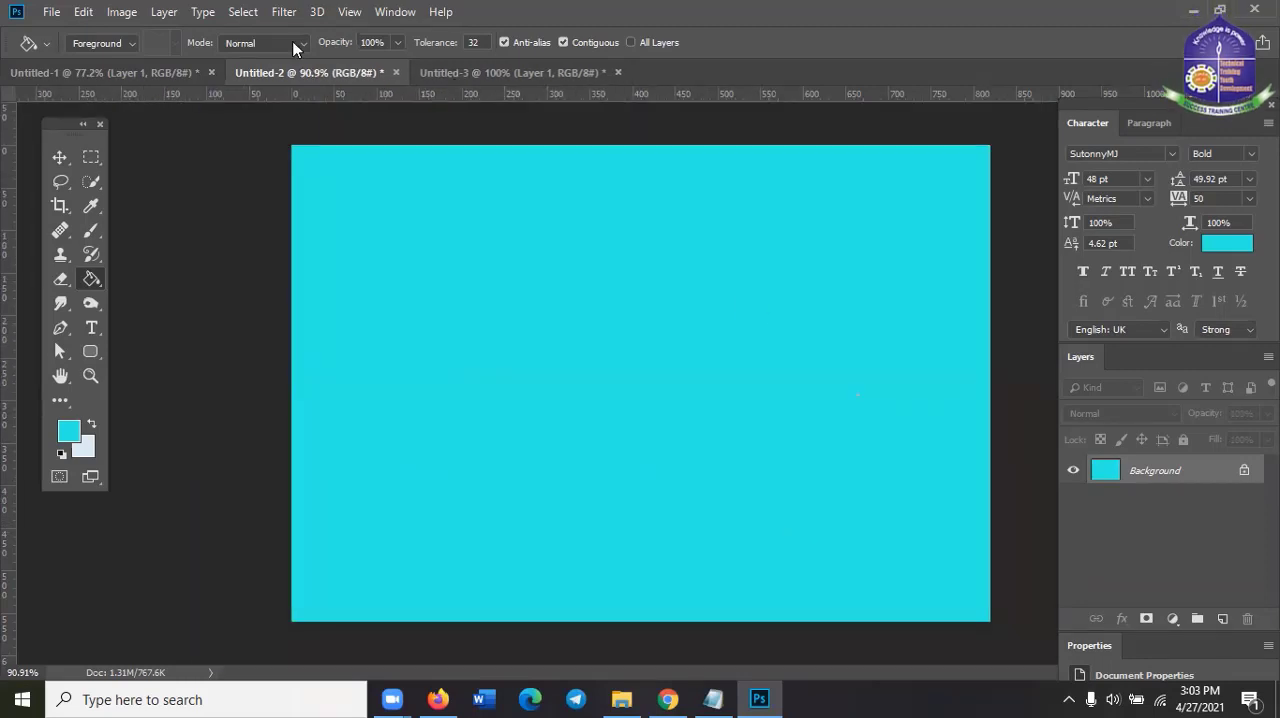
Check the other open documents, return to Untitled-2, and paste the copied roses image onto the cyan canvas
{"action": "left_click", "coordinate": [491, 71]}
{"action": "left_click", "coordinate": [150, 70]}
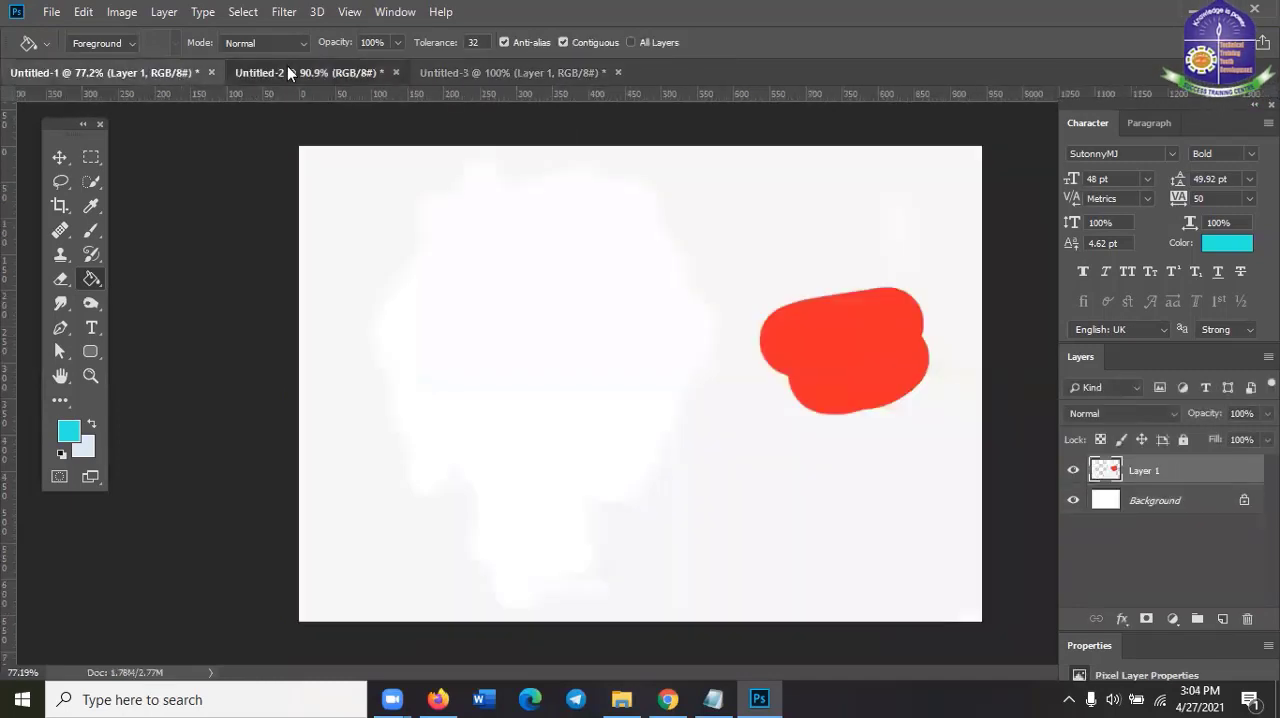
{"action": "left_click", "coordinate": [288, 72]}
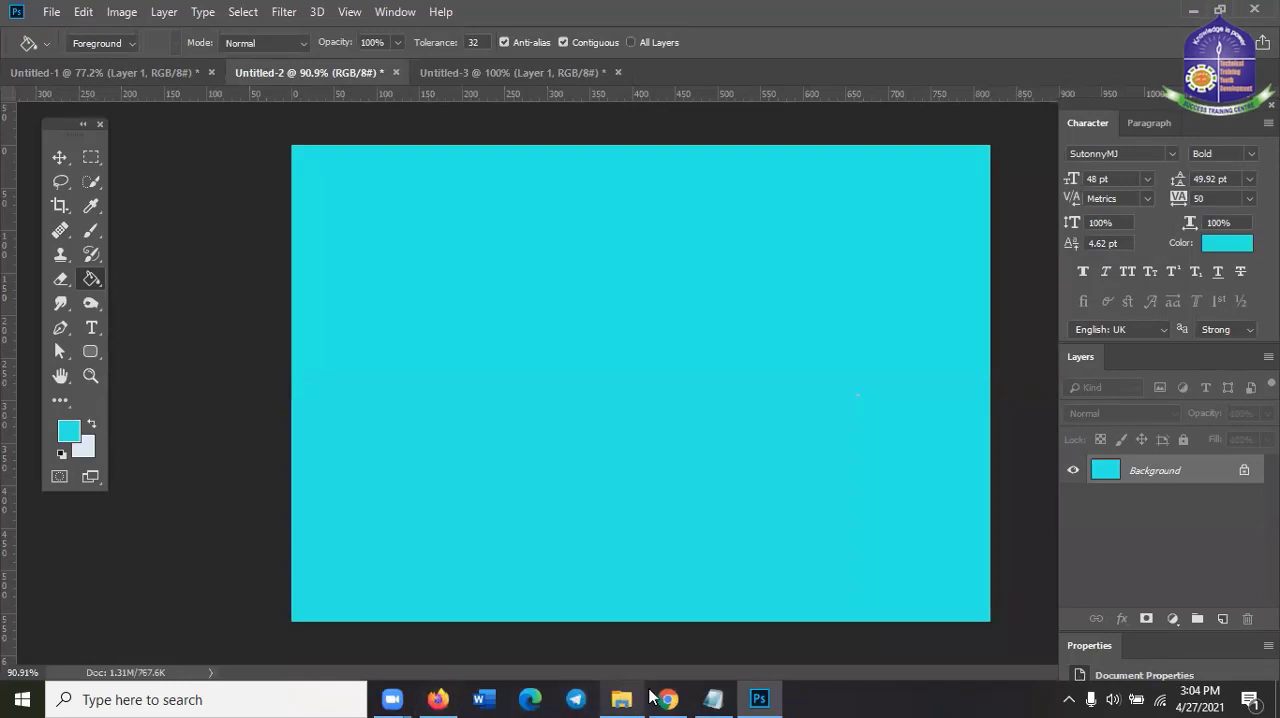
{"action": "key", "text": "ctrl+v"}
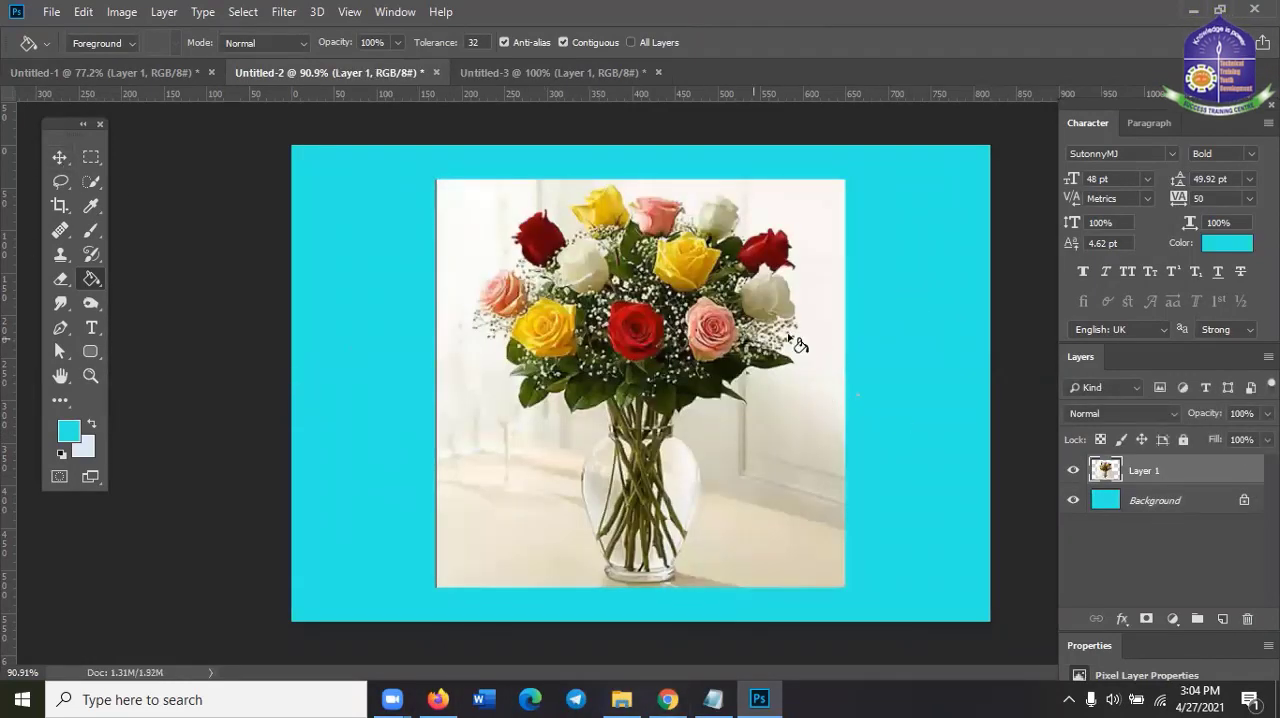
Fill the pale wall and tabletop areas around the bouquet on Layer 1 with the cyan foreground color
{"action": "left_click", "coordinate": [817, 357]}
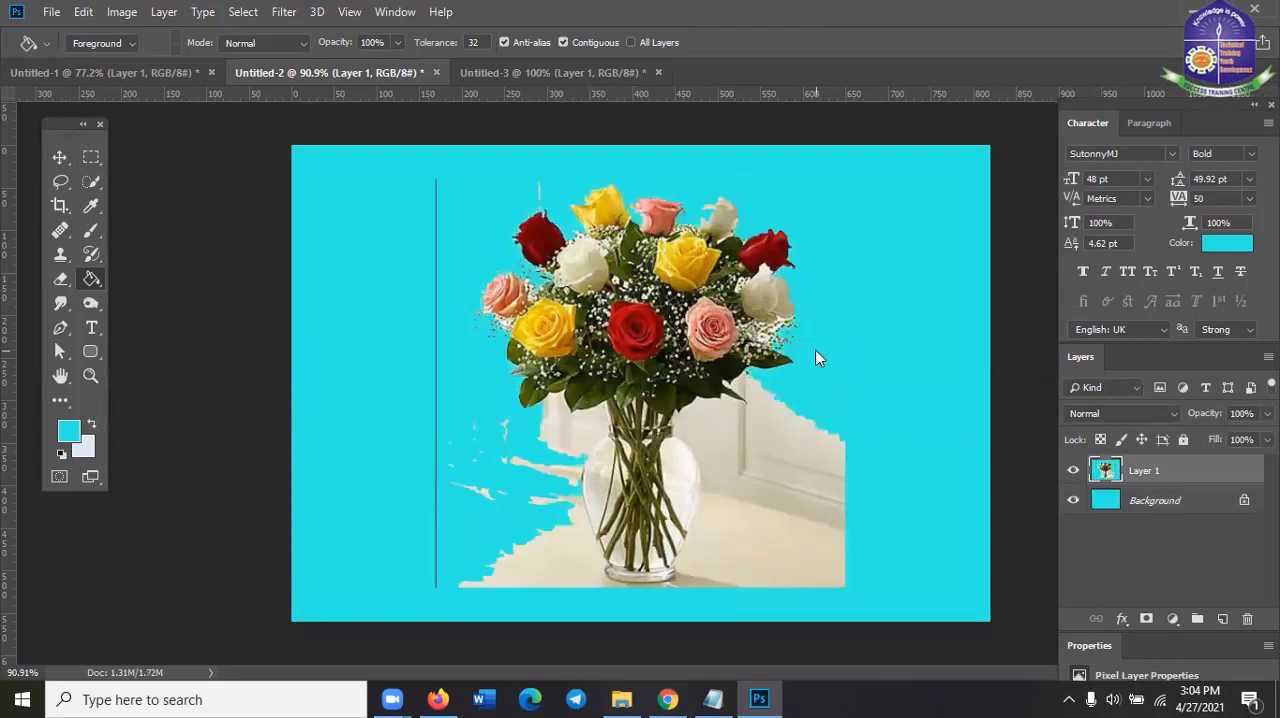
{"action": "left_click", "coordinate": [777, 443]}
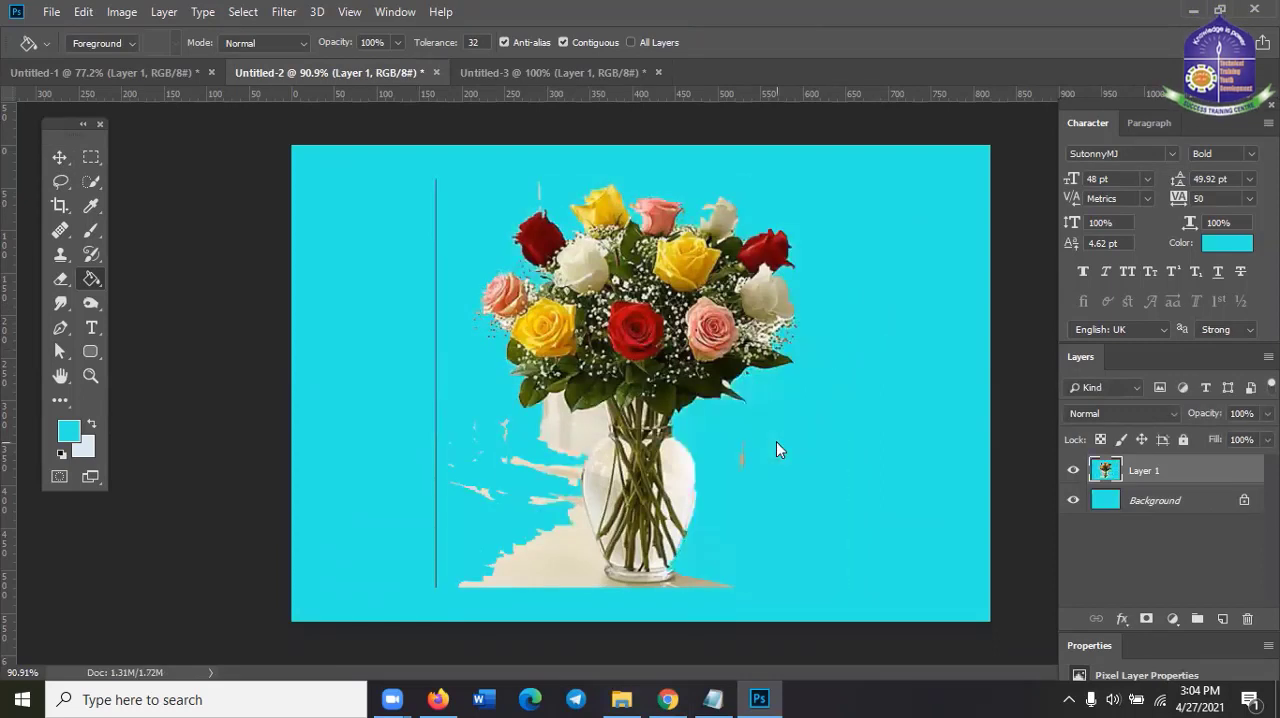
{"action": "left_click", "coordinate": [562, 564]}
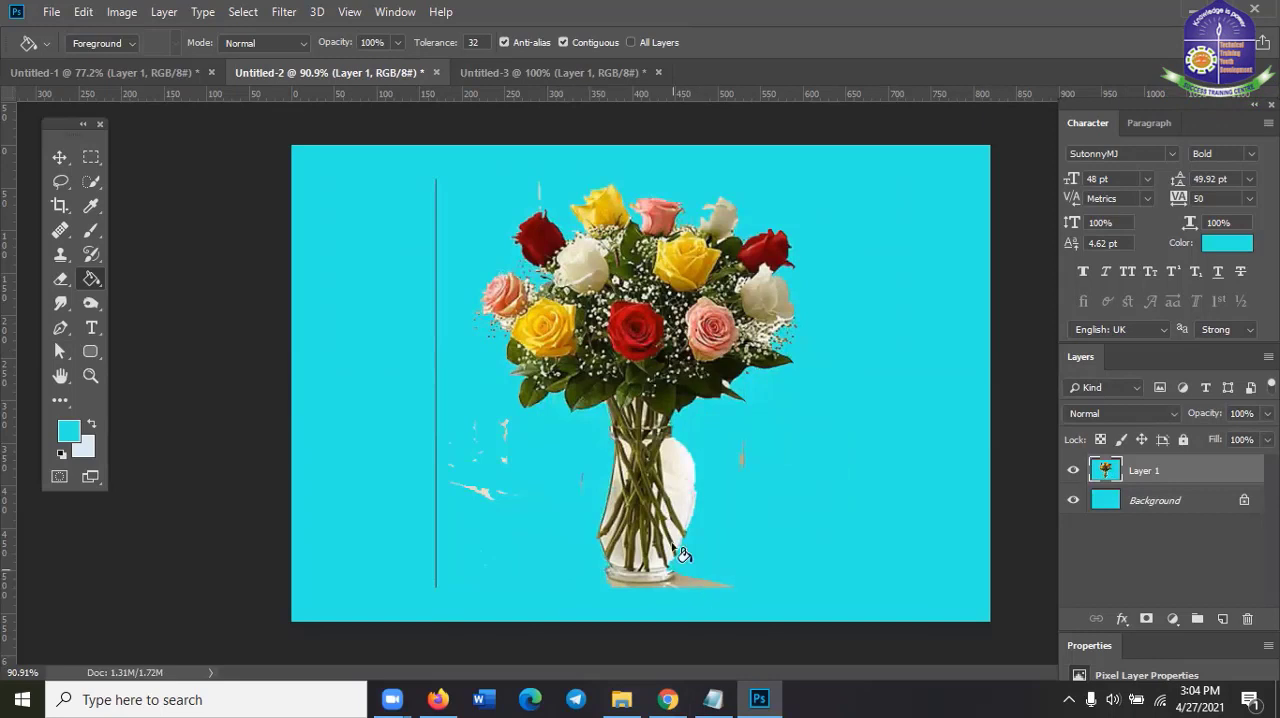
Fill patches of the roses, leaves, stems and glass vase on Layer 1 with the cyan foreground color
{"action": "left_click", "coordinate": [640, 336]}
{"action": "left_click", "coordinate": [588, 372]}
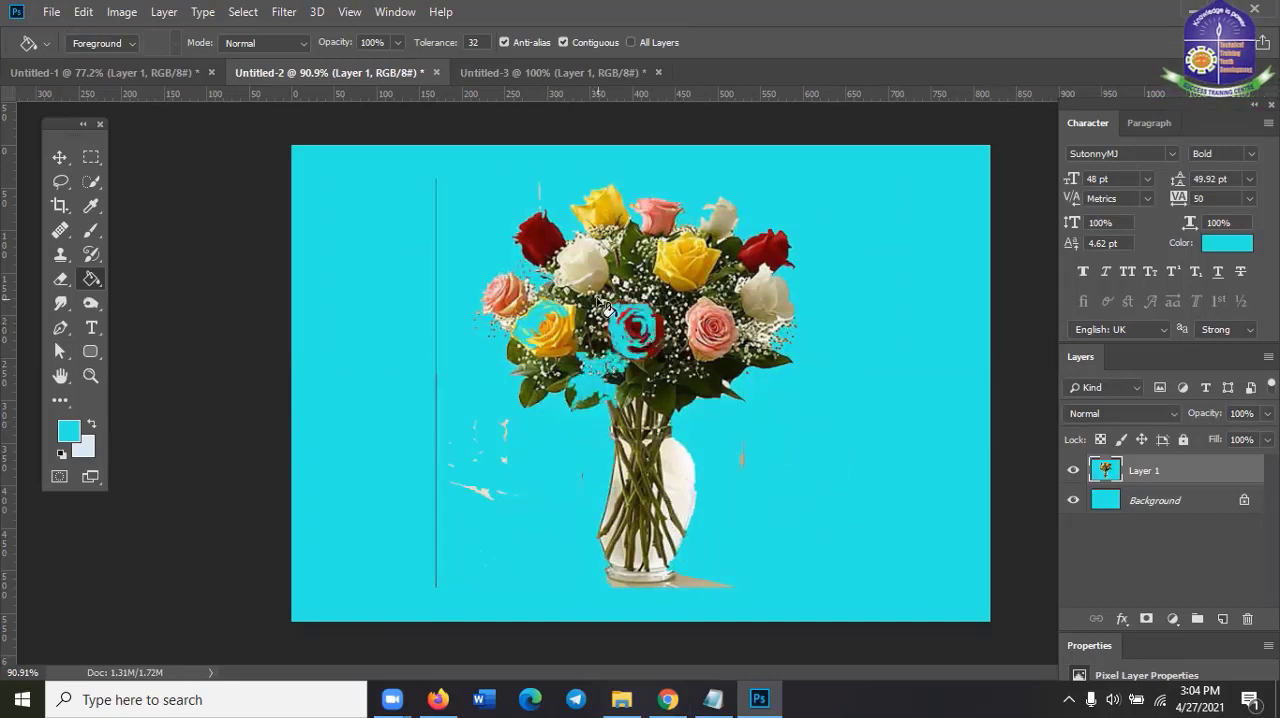
{"action": "left_click", "coordinate": [566, 259]}
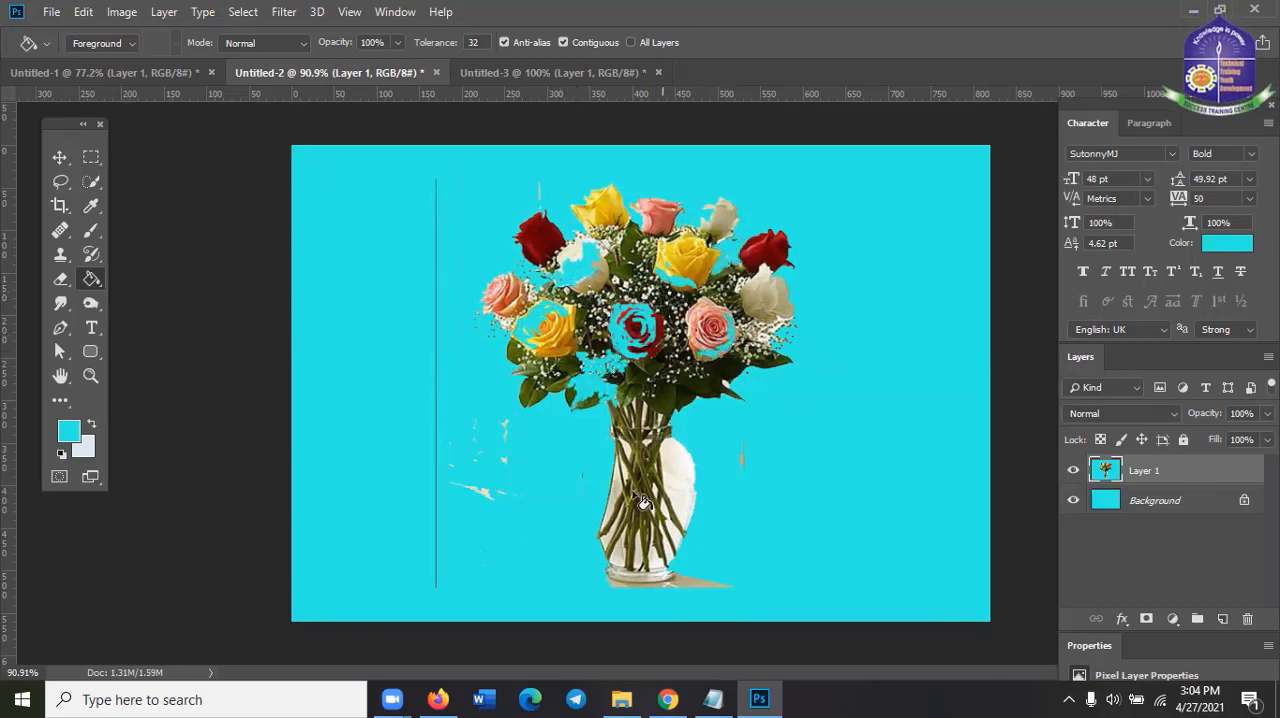
{"action": "left_click", "coordinate": [655, 580]}
{"action": "left_click", "coordinate": [645, 540]}
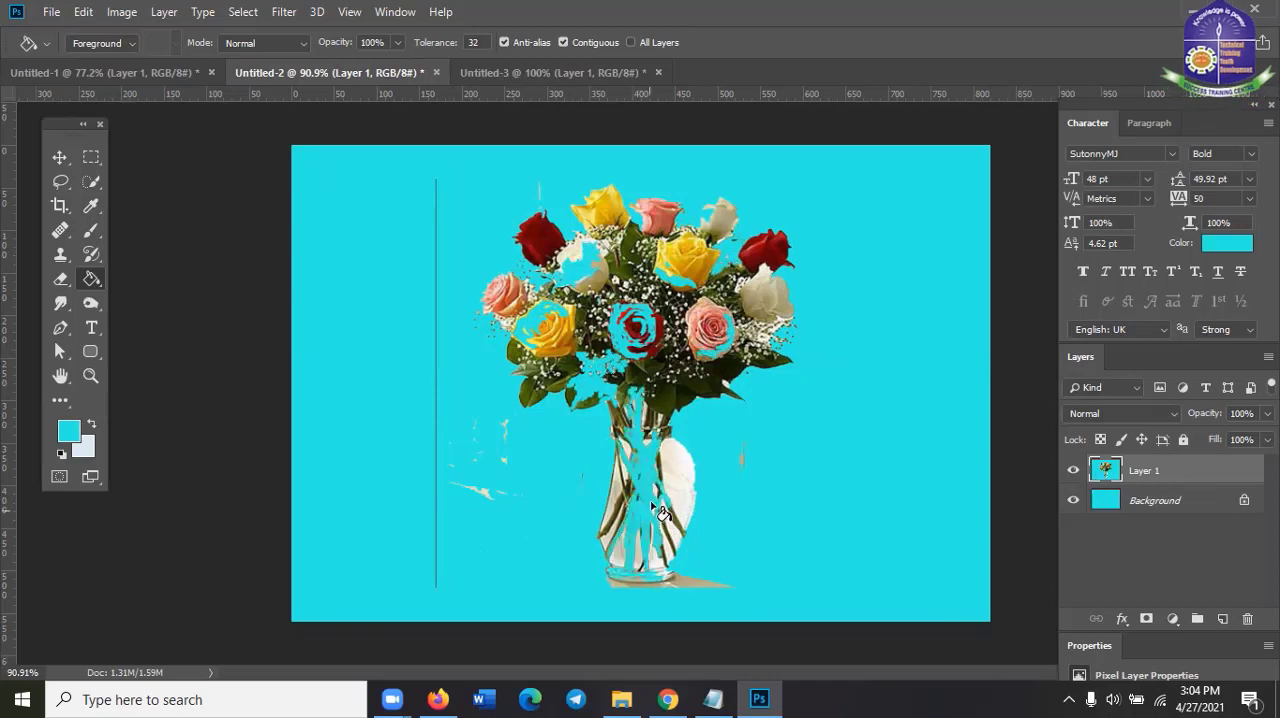
{"action": "left_click", "coordinate": [684, 487]}
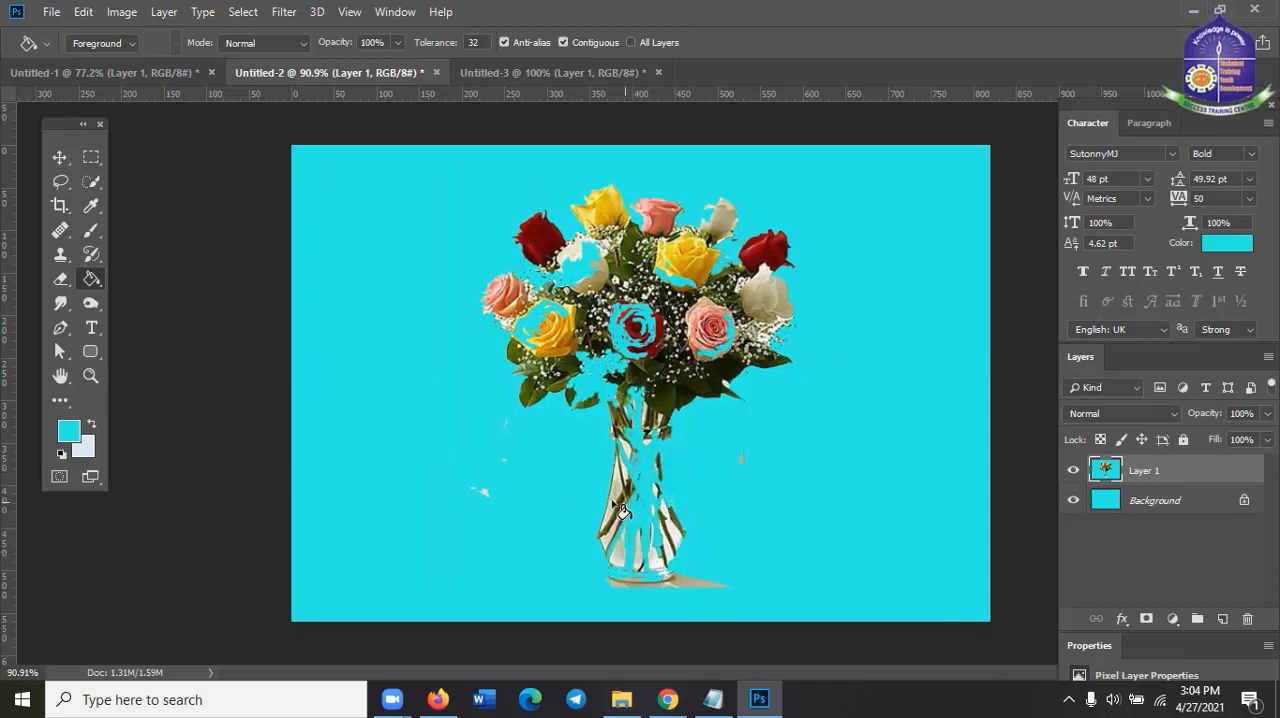
{"action": "left_click", "coordinate": [637, 563]}
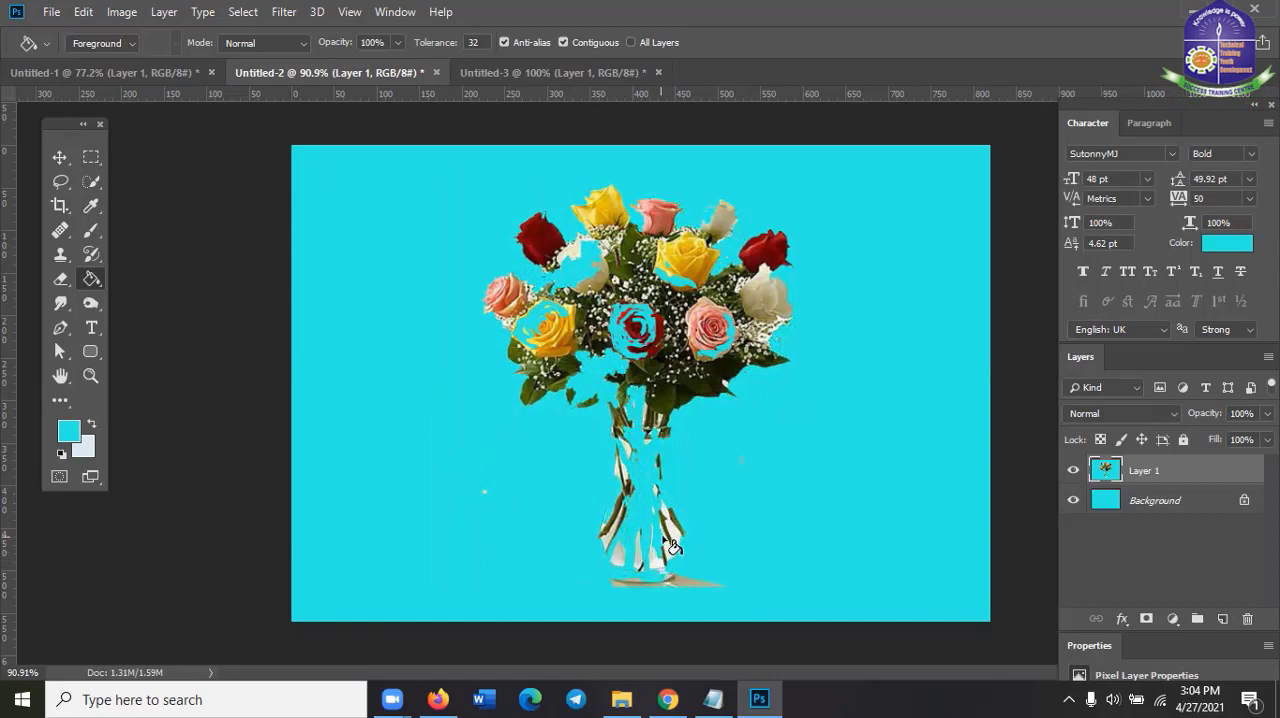
Fill the shadow below the glass vase and the upper-left red rose on Layer 1 with the cyan foreground color
{"action": "left_click", "coordinate": [677, 591]}
{"action": "left_click", "coordinate": [679, 588]}
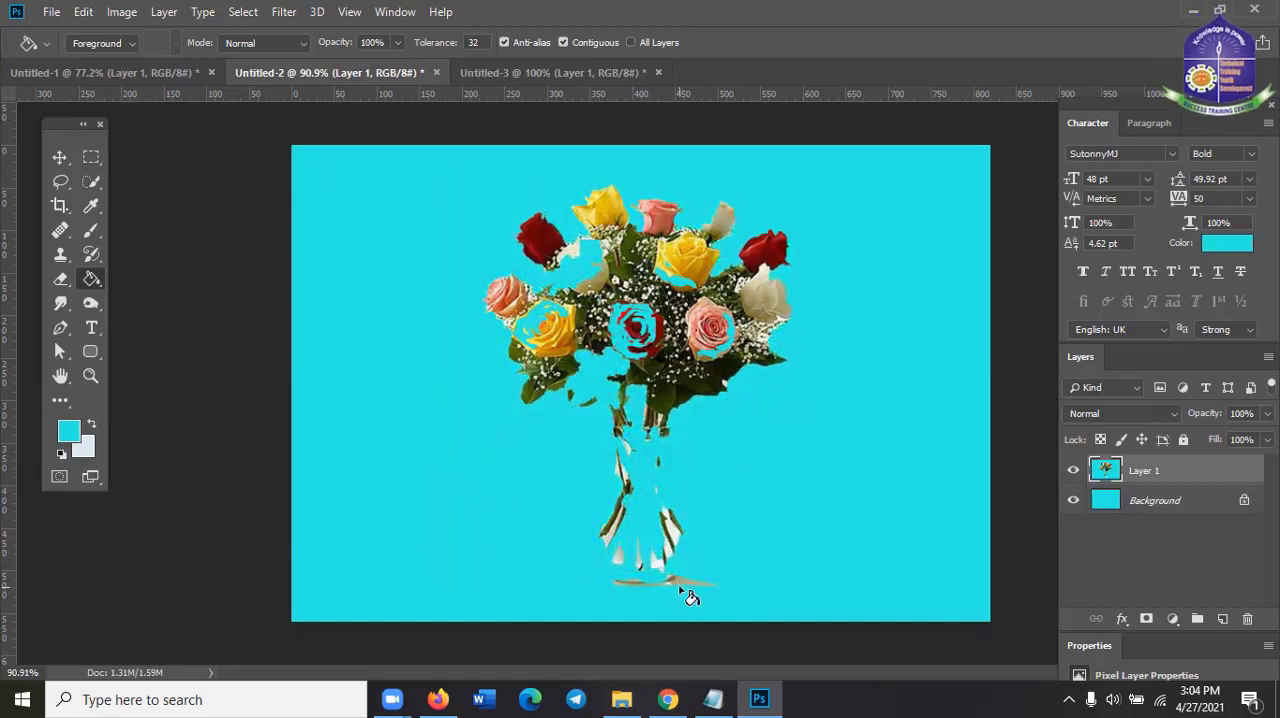
{"action": "left_click", "coordinate": [681, 583]}
{"action": "left_click", "coordinate": [665, 590]}
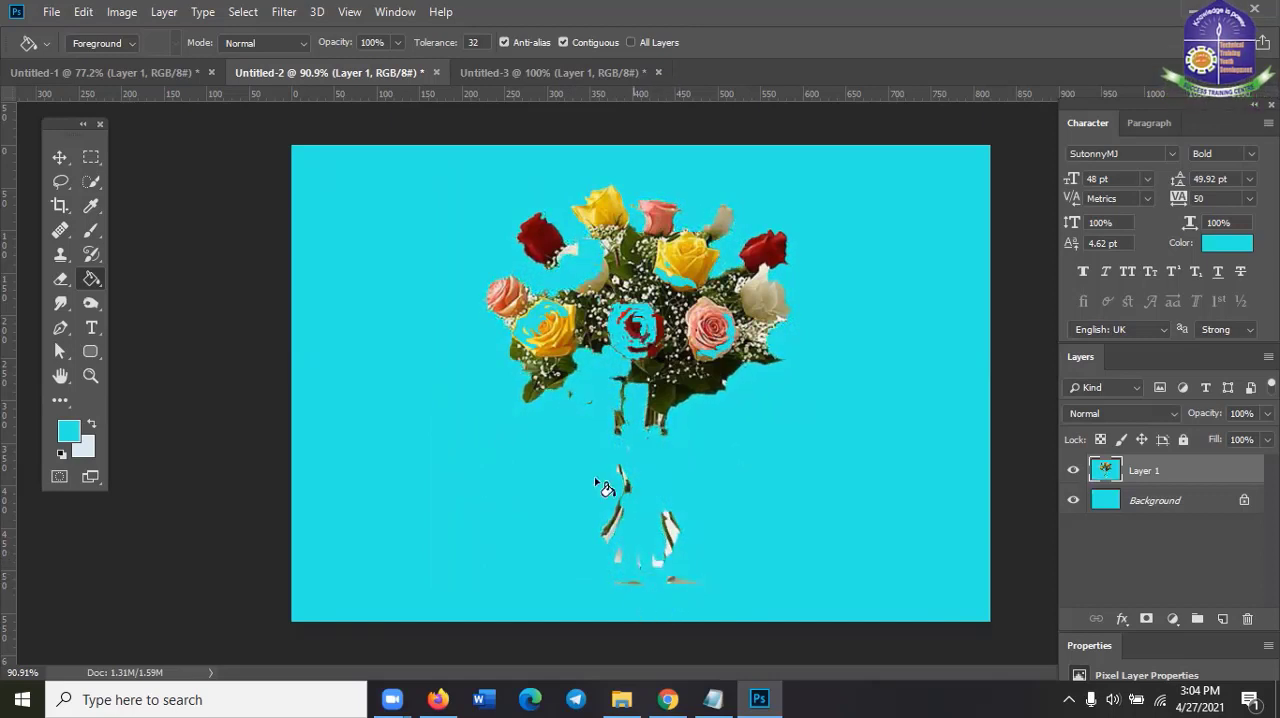
{"action": "left_click", "coordinate": [538, 240]}
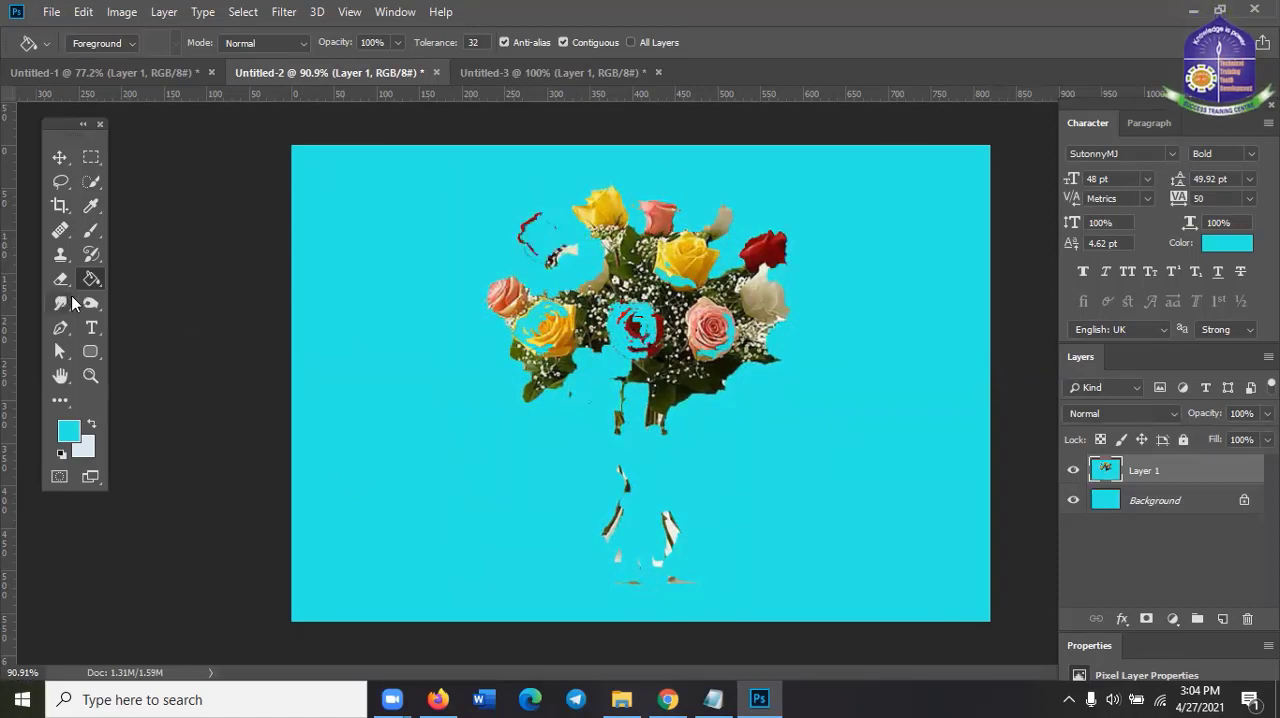
Undo the recent cyan fills on the red rose, the stems, the vase and its shadow
{"action": "key", "text": "ctrl+z"}
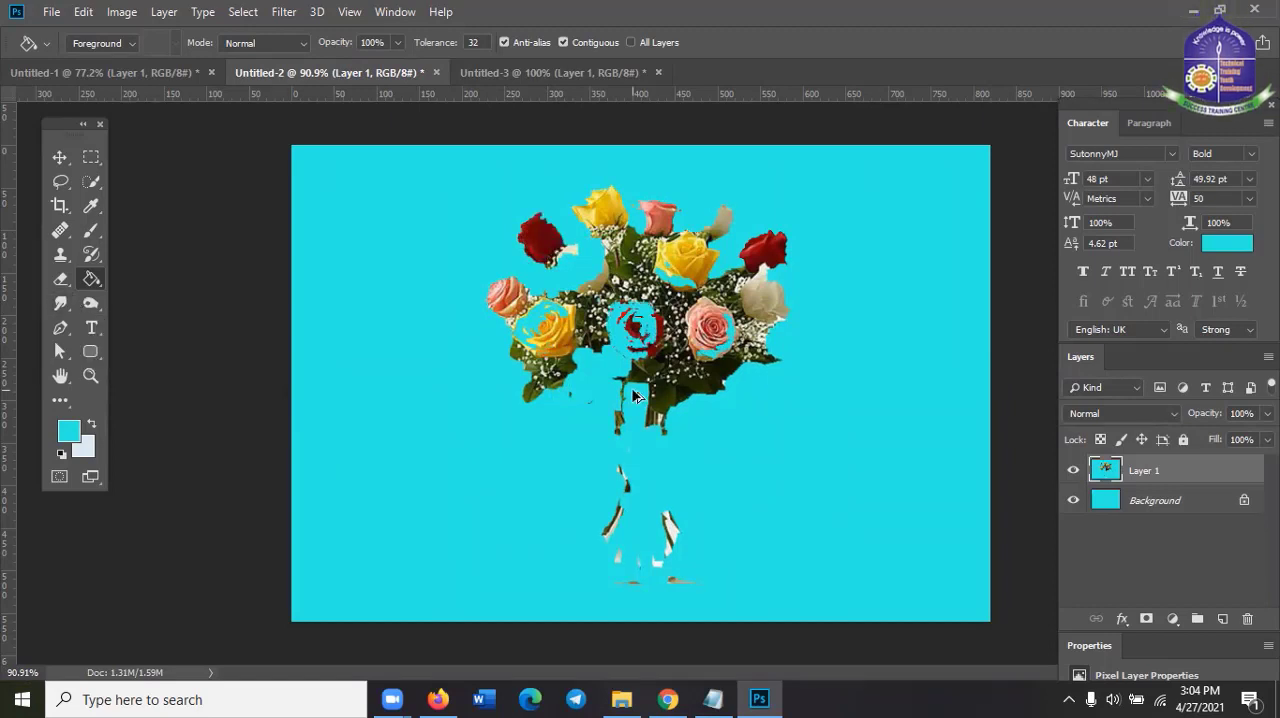
{"action": "key", "text": "ctrl+z"}
{"action": "key", "text": "ctrl+z"}
{"action": "key", "text": "ctrl+z"}
{"action": "key", "text": "ctrl+z"}
{"action": "key", "text": "ctrl+z"}
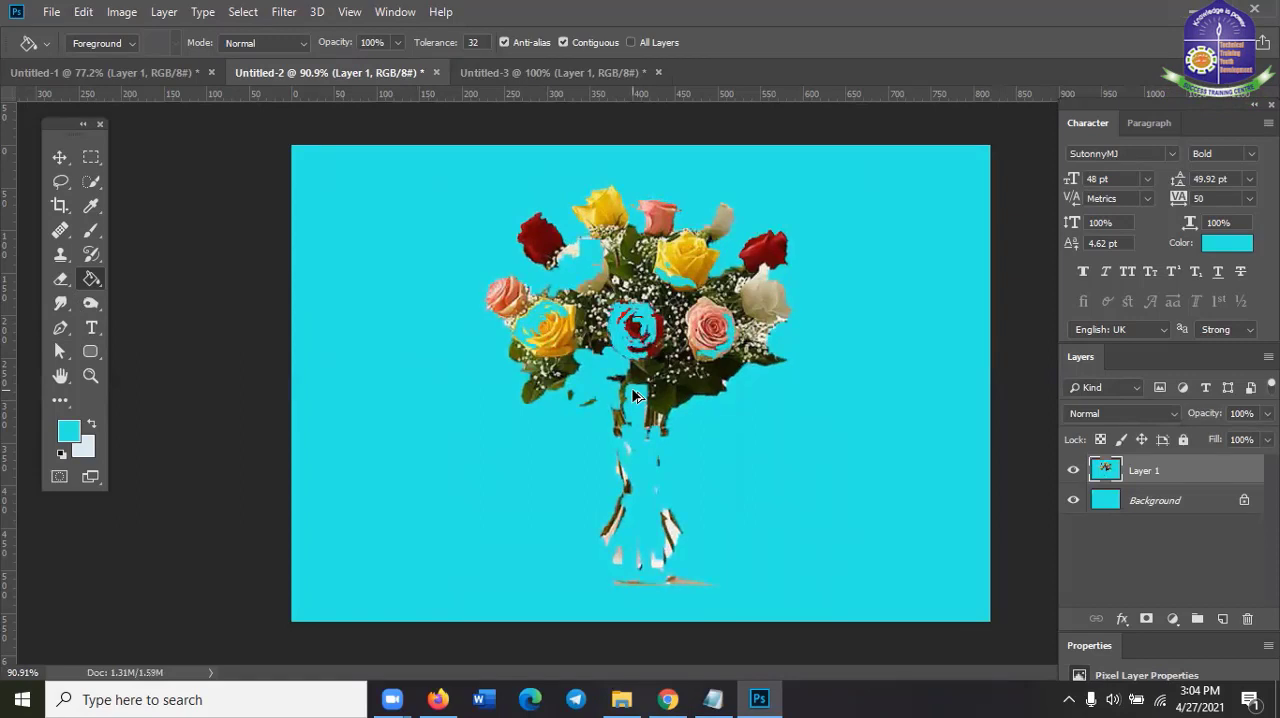
{"action": "key", "text": "ctrl+z"}
{"action": "key", "text": "ctrl+z"}
{"action": "key", "text": "ctrl+z"}
{"action": "key", "text": "ctrl+z"}
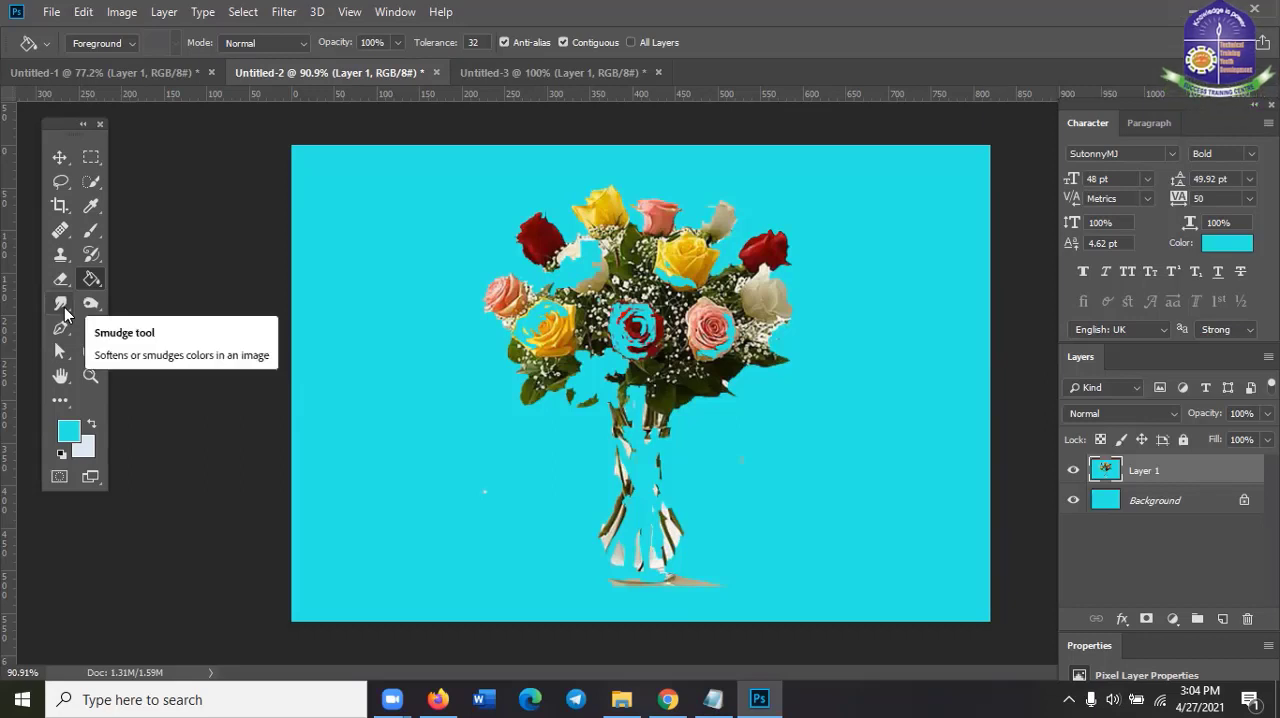
Select the Smudge Tool, view the tools grouped with it, and switch to the Untitled-1 document
{"action": "left_click", "coordinate": [64, 313]}
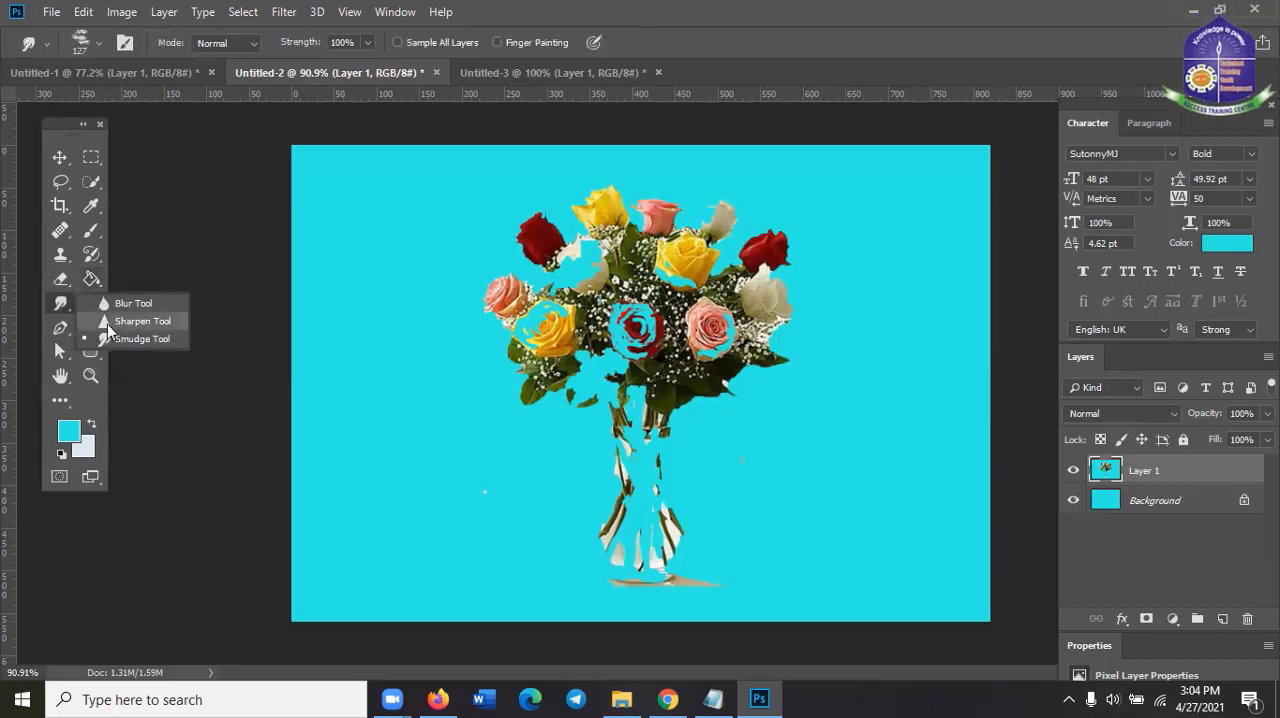
{"action": "left_click", "coordinate": [55, 308]}
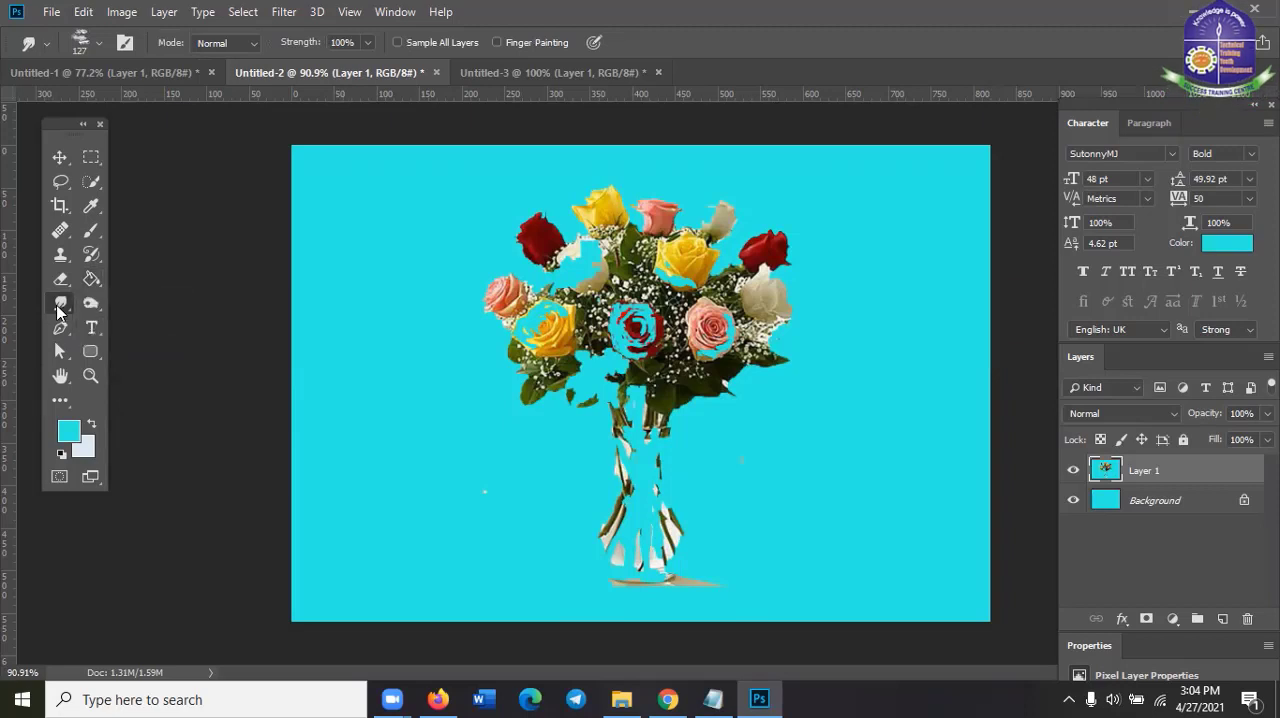
{"action": "left_click", "coordinate": [141, 71]}
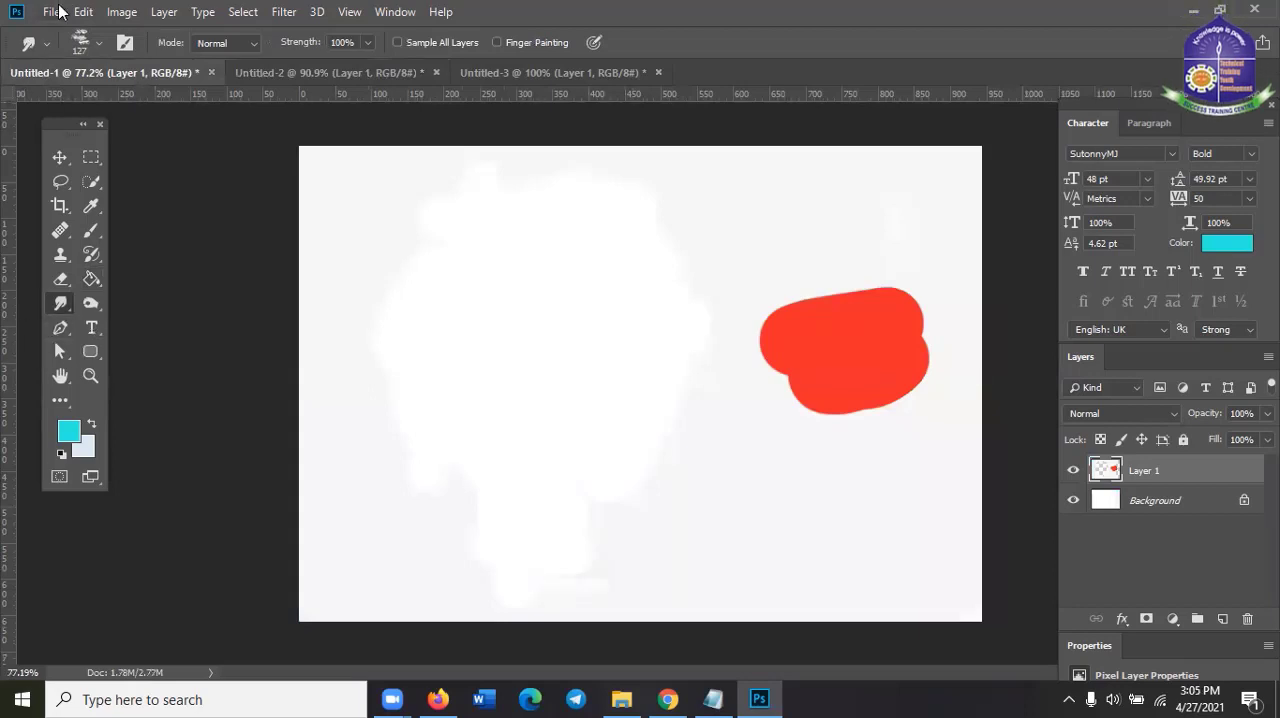
Switch to Firefox and search Google Images for "corporate man"
{"action": "left_click", "coordinate": [668, 699]}
{"action": "left_click", "coordinate": [673, 697]}
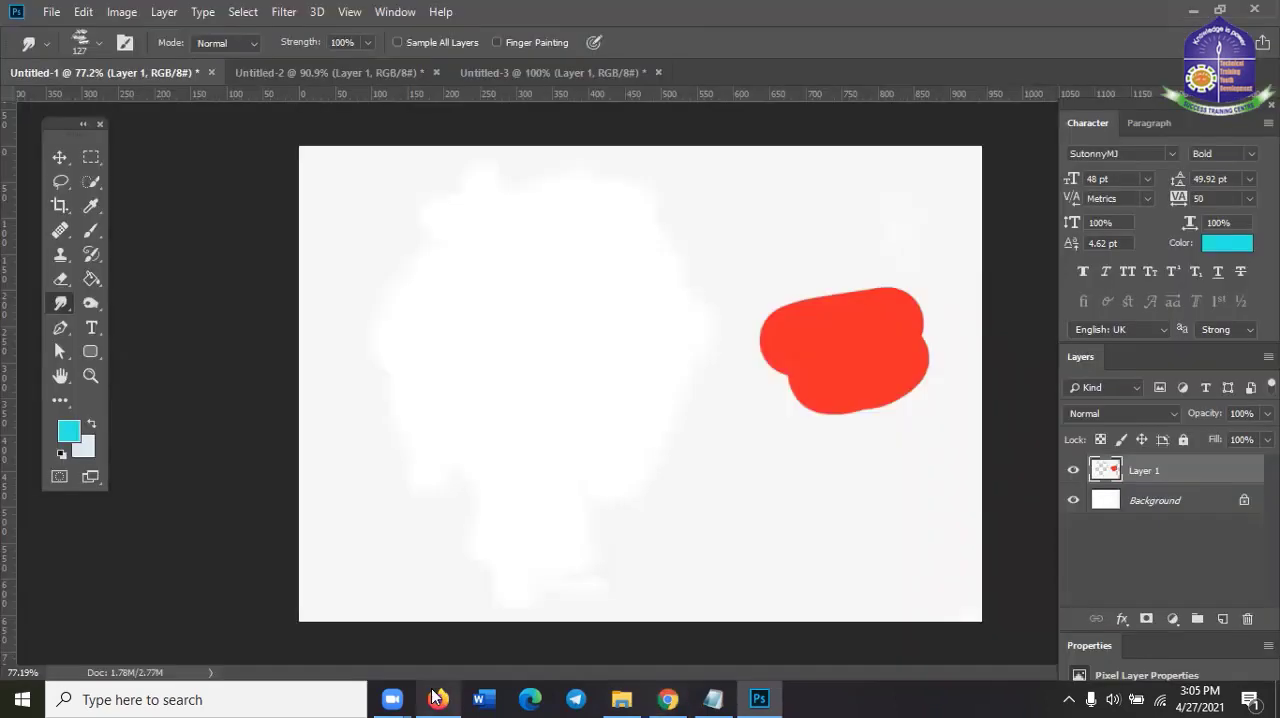
{"action": "left_click", "coordinate": [438, 699]}
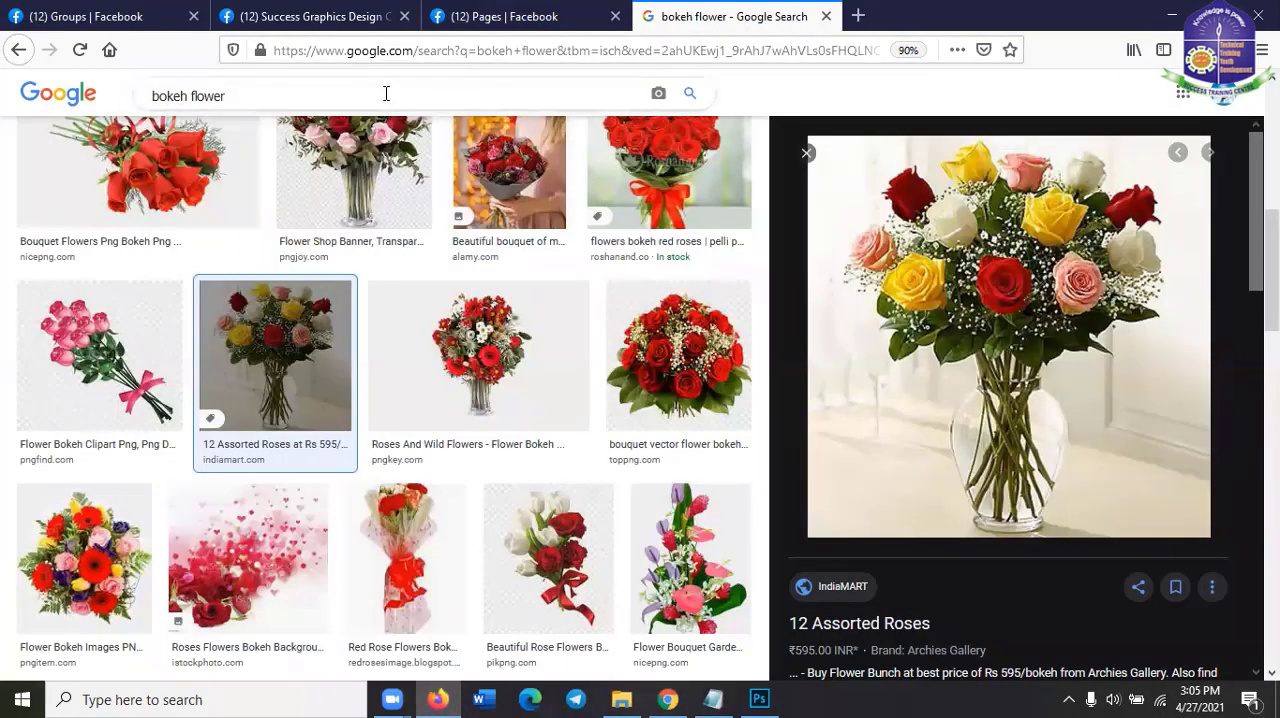
{"action": "triple_click", "coordinate": [386, 93]}
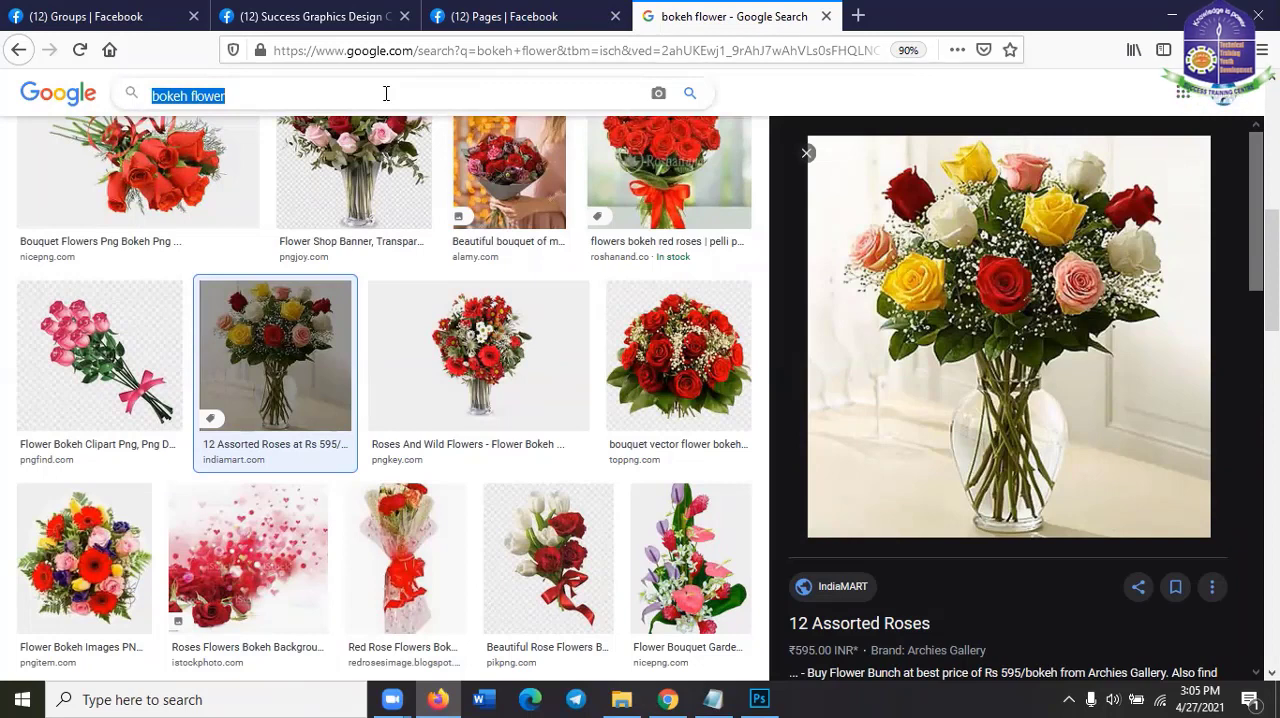
{"action": "type", "text": "corpo"}
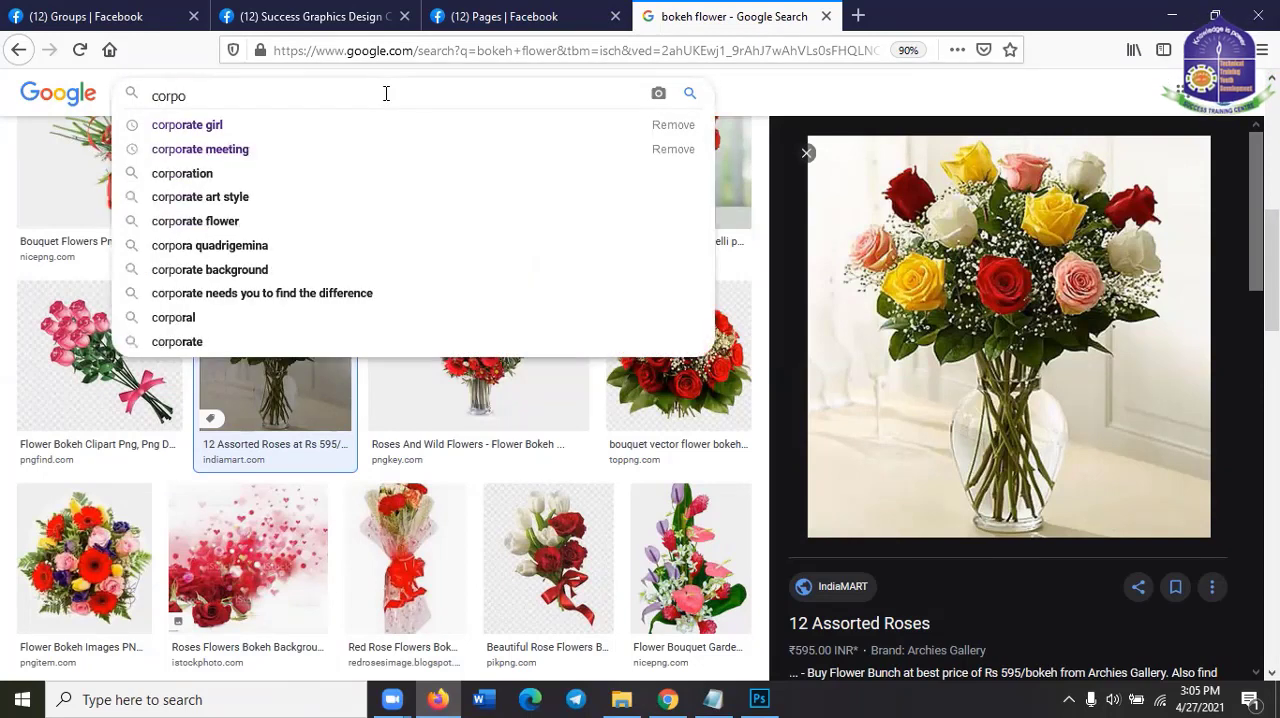
{"action": "key", "text": "Down"}
{"action": "key", "text": "Up"}
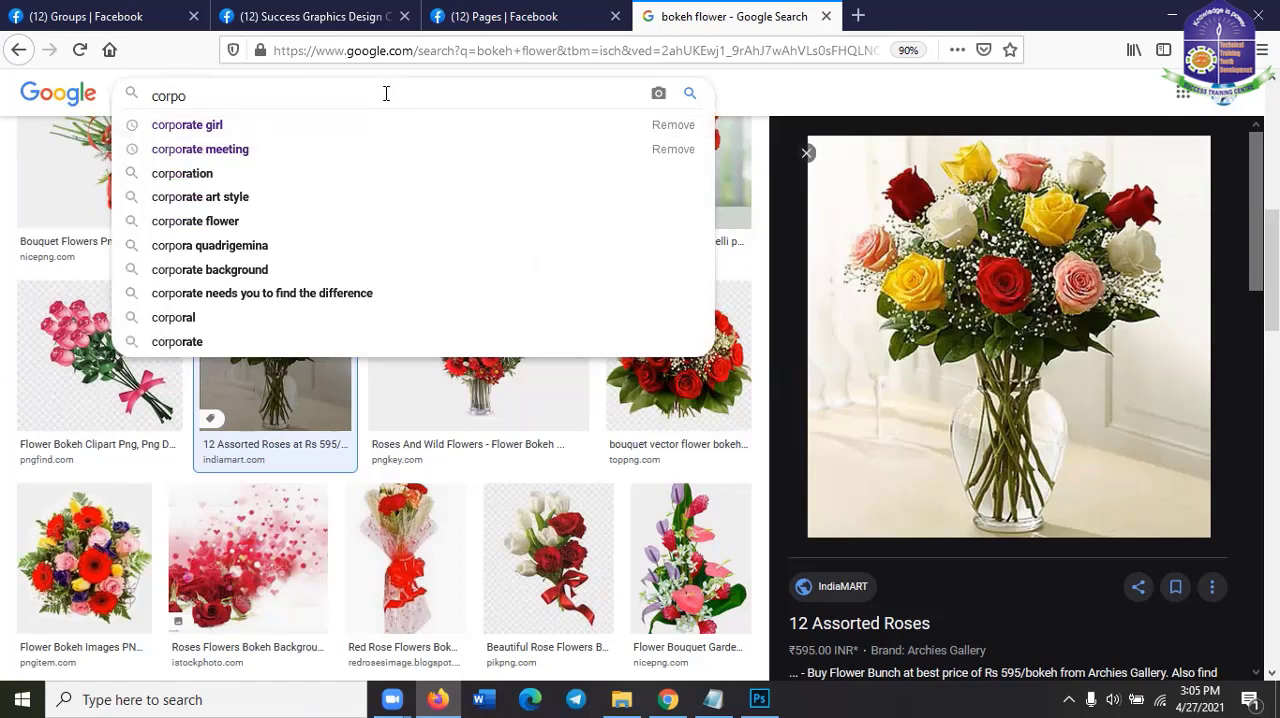
{"action": "key", "text": "Down"}
{"action": "key", "text": "BackSpace"}
{"action": "key", "text": "BackSpace"}
{"action": "key", "text": "BackSpace"}
{"action": "key", "text": "BackSpace"}
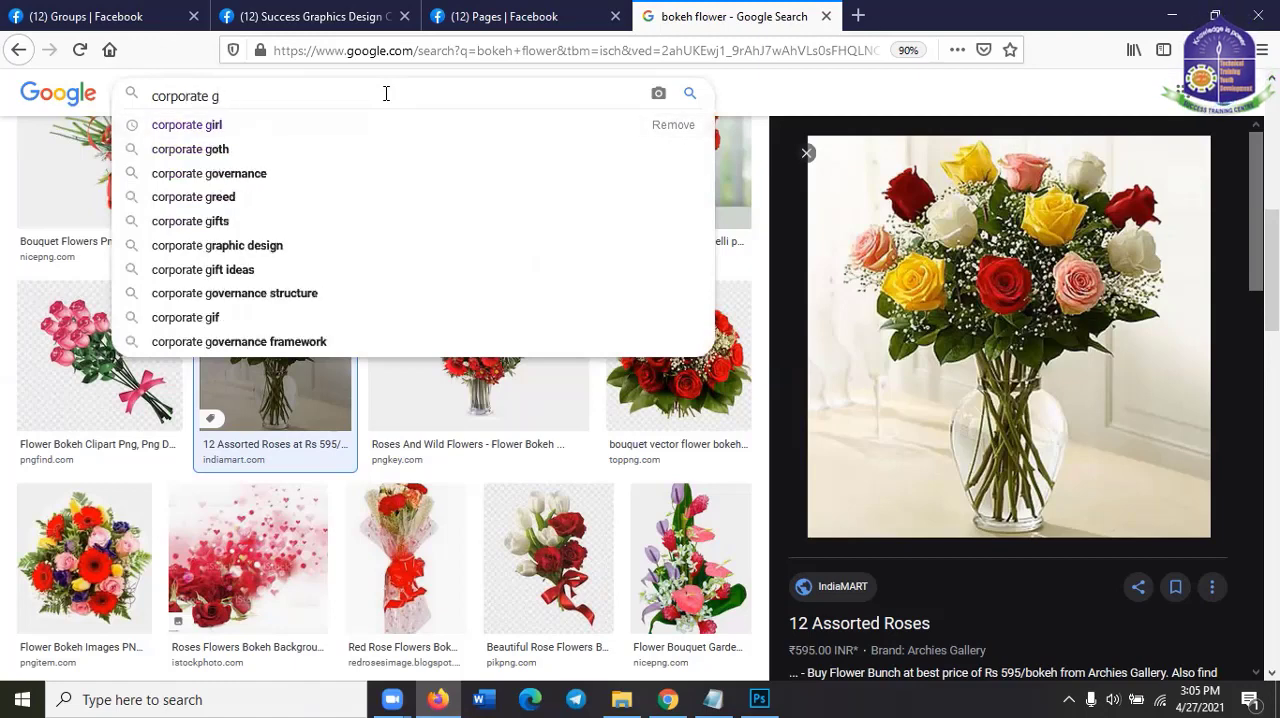
{"action": "type", "text": "man"}
{"action": "key", "text": "Return"}
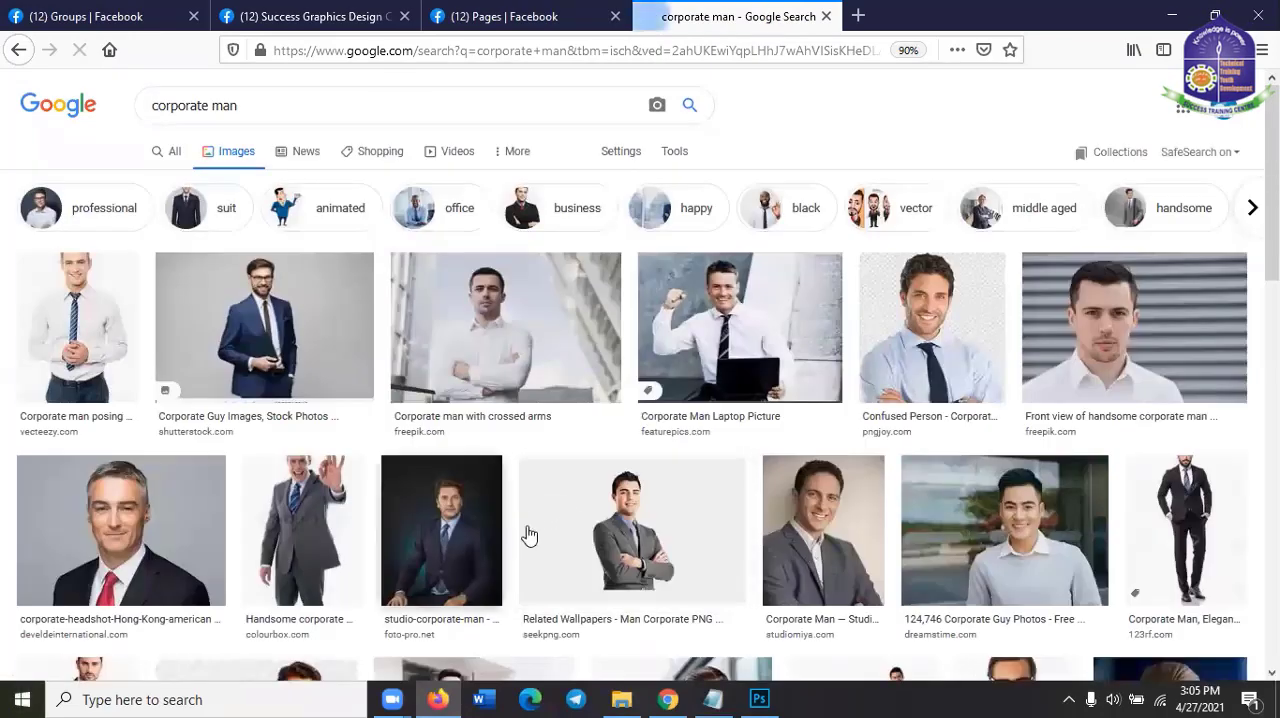
Browse the image results and copy the Freepik picture "Front view of handsome corporate man"
{"action": "scroll", "coordinate": [512, 566], "scroll_direction": "down", "scroll_amount": 1}
{"action": "scroll", "coordinate": [512, 566], "scroll_direction": "down", "scroll_amount": 2}
{"action": "scroll", "coordinate": [286, 537], "scroll_direction": "down", "scroll_amount": 3}
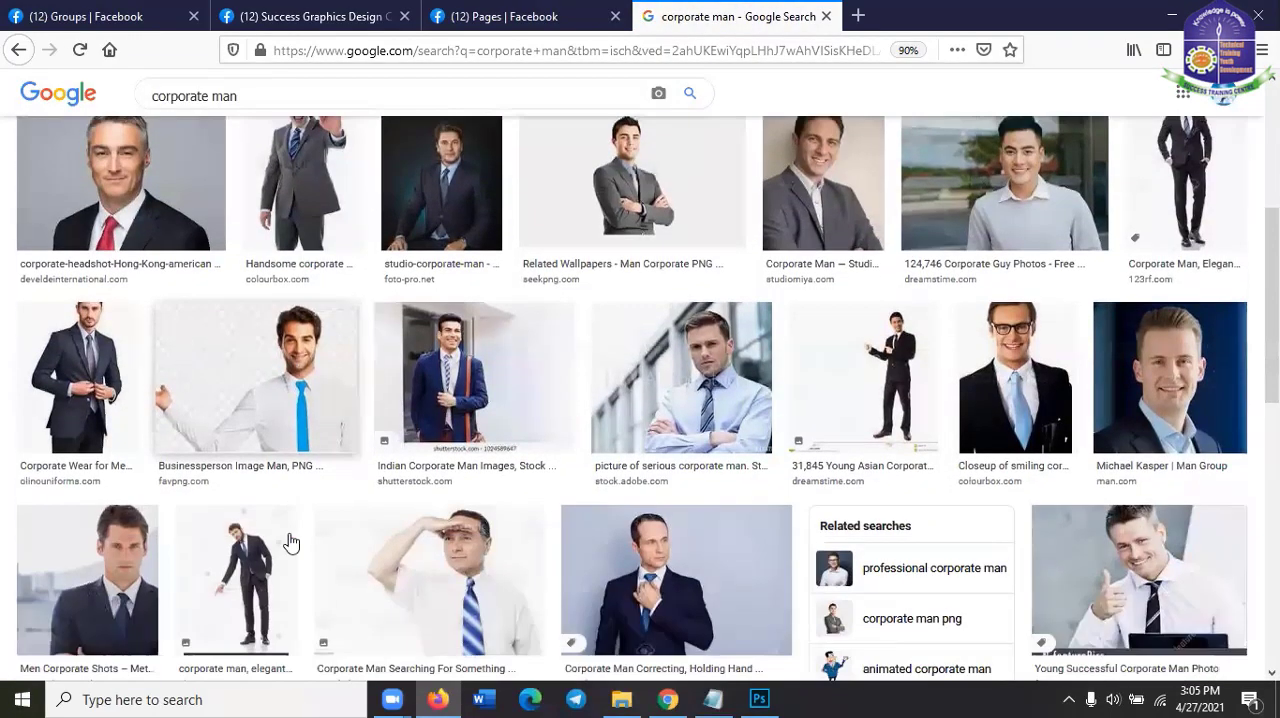
{"action": "scroll", "coordinate": [1049, 343], "scroll_direction": "up", "scroll_amount": 3}
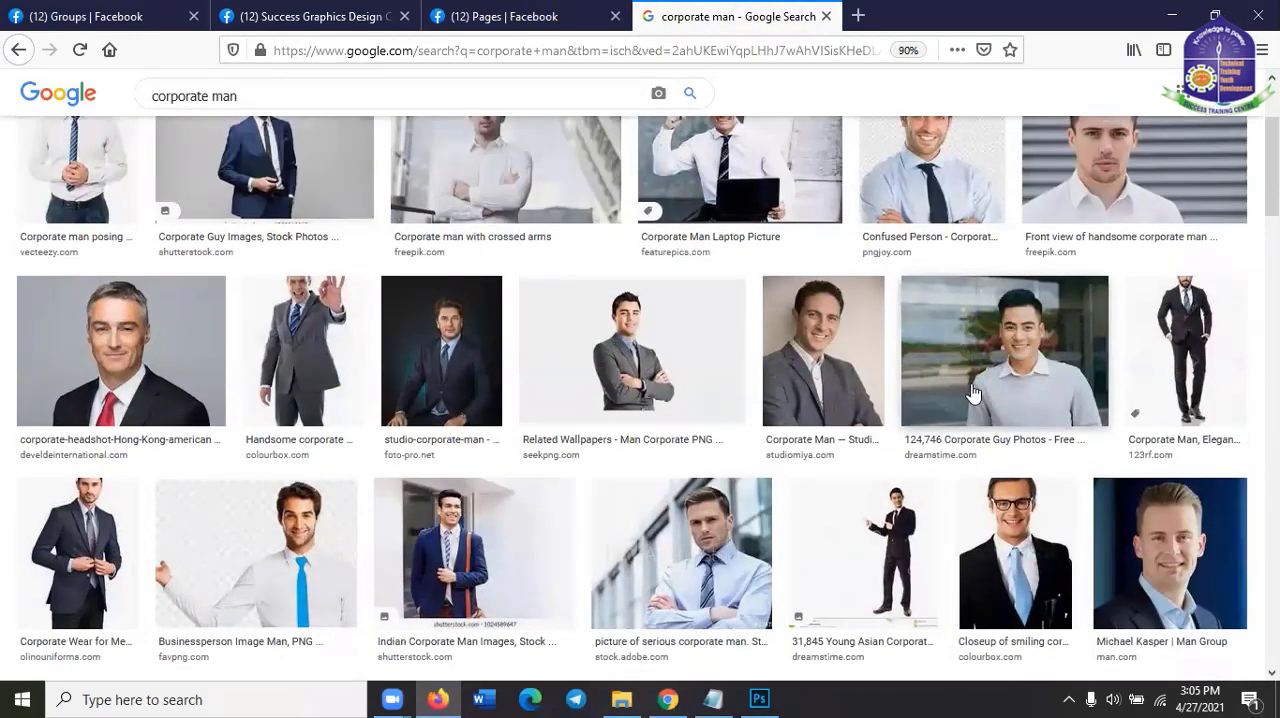
{"action": "scroll", "coordinate": [990, 400], "scroll_direction": "up", "scroll_amount": 1}
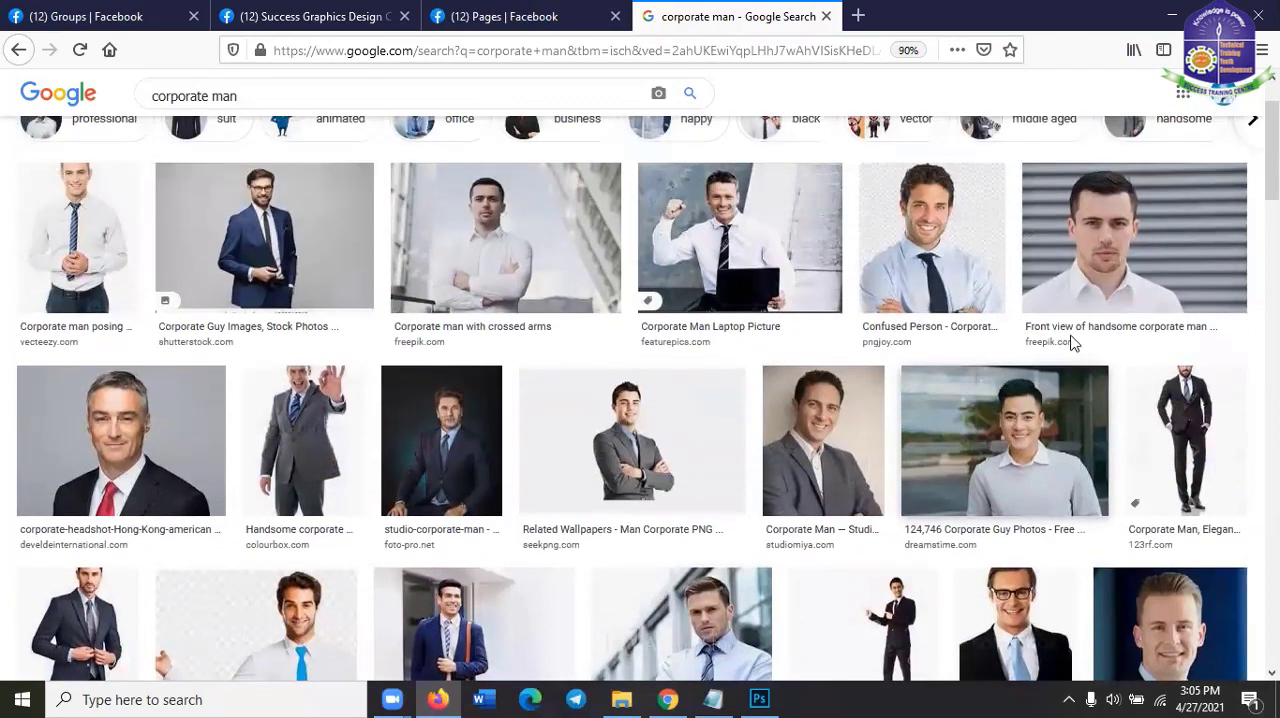
{"action": "left_click", "coordinate": [1096, 268]}
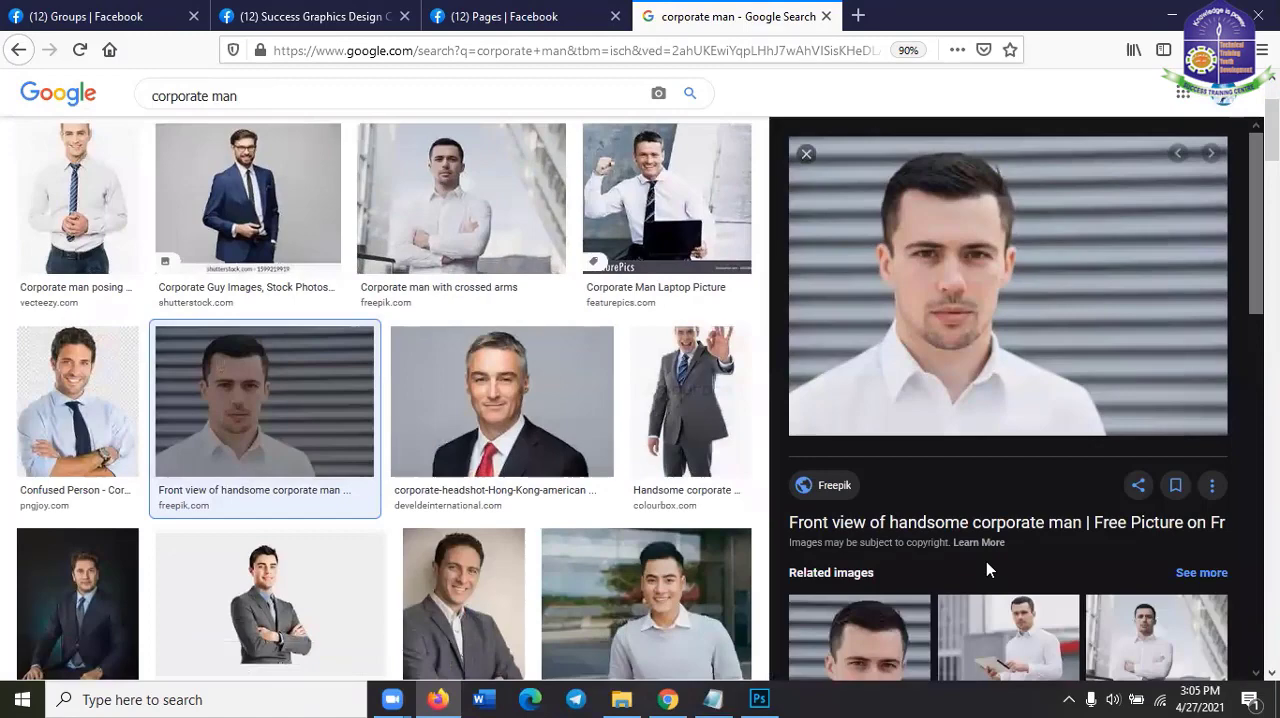
{"action": "right_click", "coordinate": [1004, 262]}
{"action": "left_click", "coordinate": [1072, 467]}
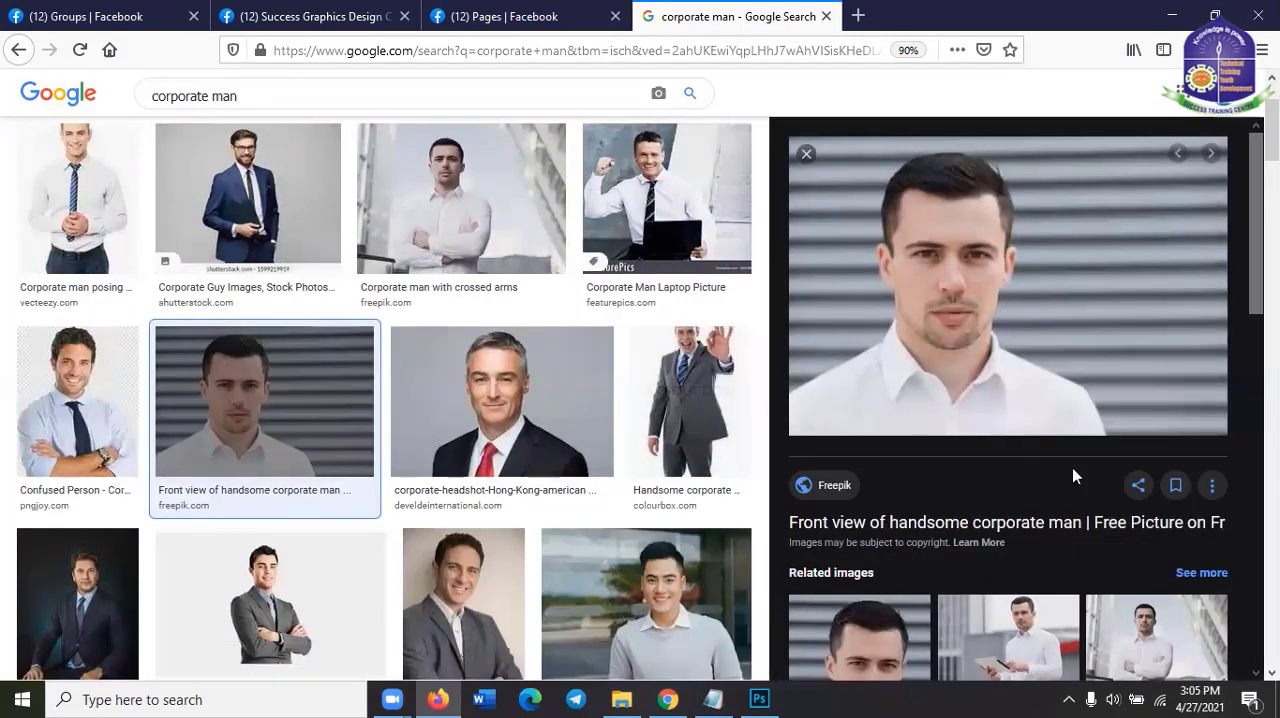
Return to Photoshop, create a 626 x 428 pixel document at 72 ppi from the Clipboard preset, and paste the copied portrait
{"action": "left_click", "coordinate": [760, 698]}
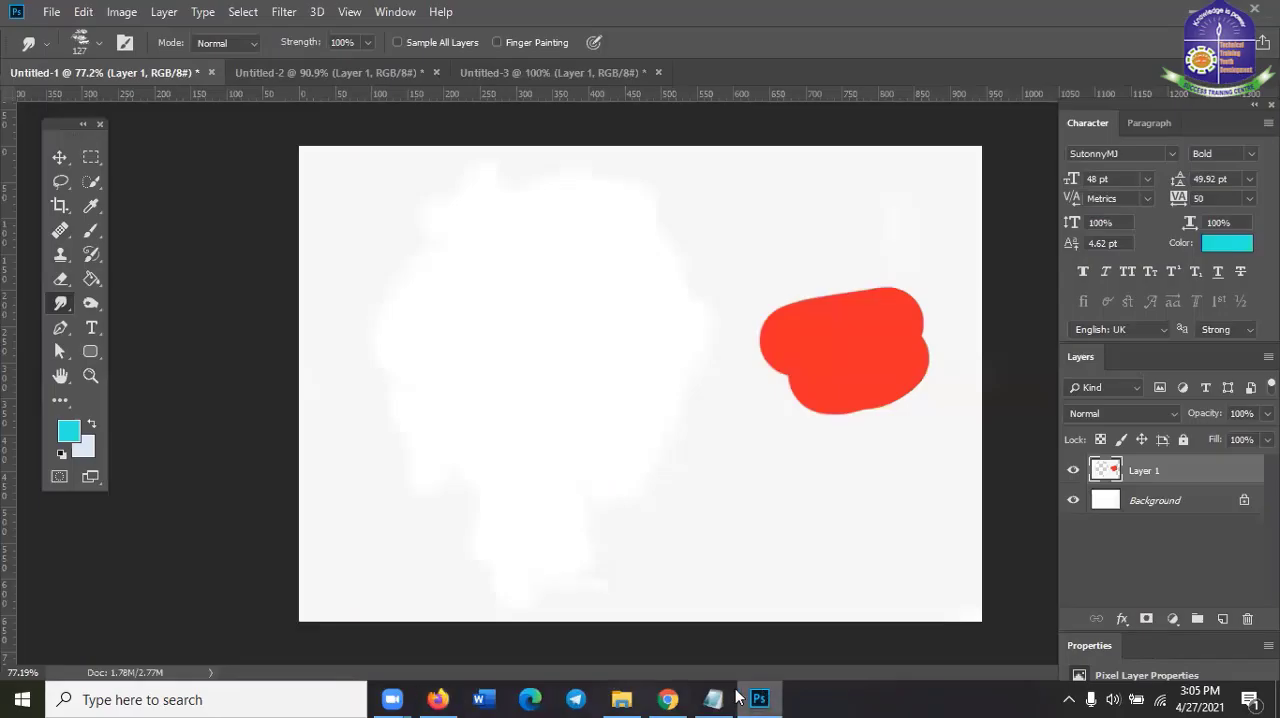
{"action": "left_click", "coordinate": [50, 11]}
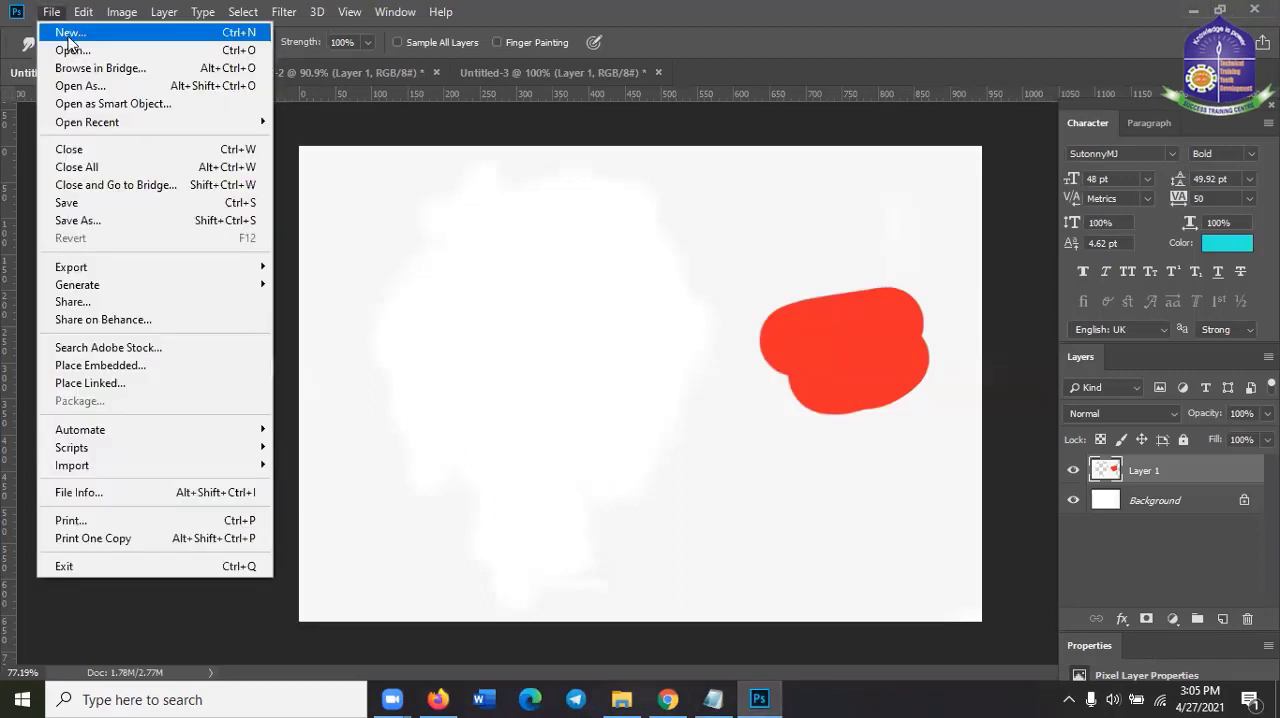
{"action": "left_click", "coordinate": [68, 34]}
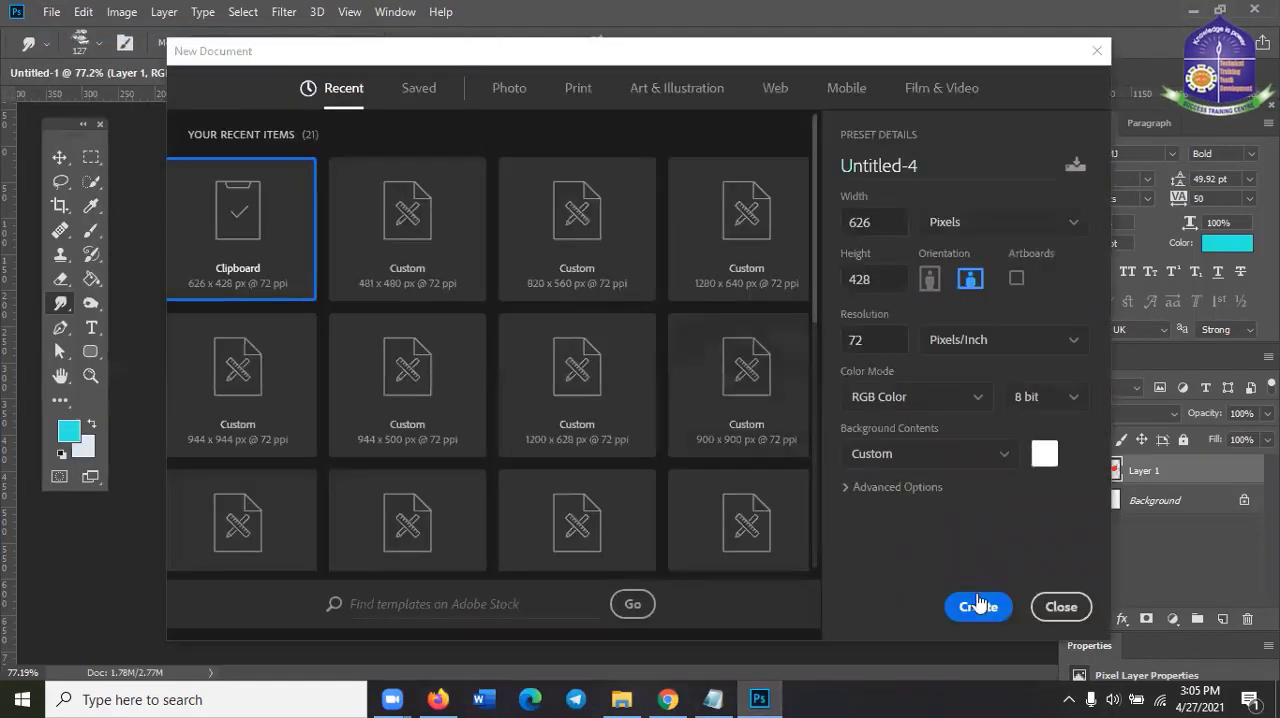
{"action": "left_click", "coordinate": [979, 605]}
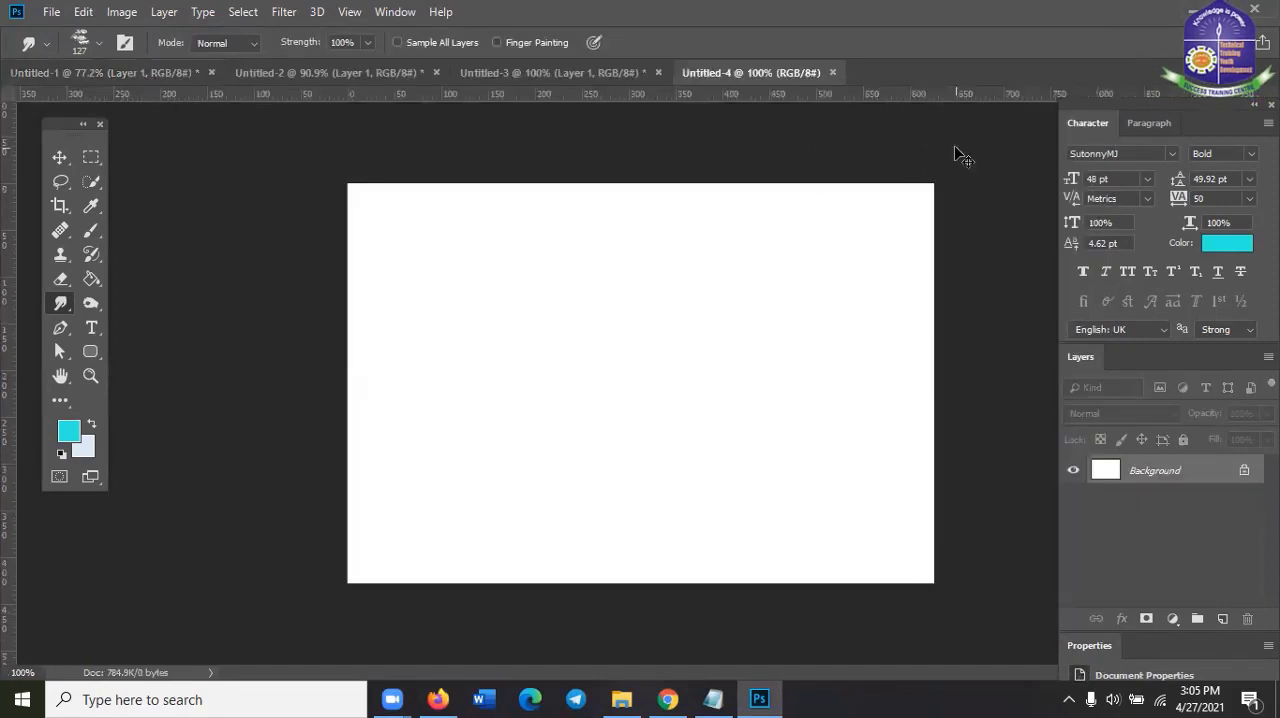
{"action": "key", "text": "ctrl+v"}
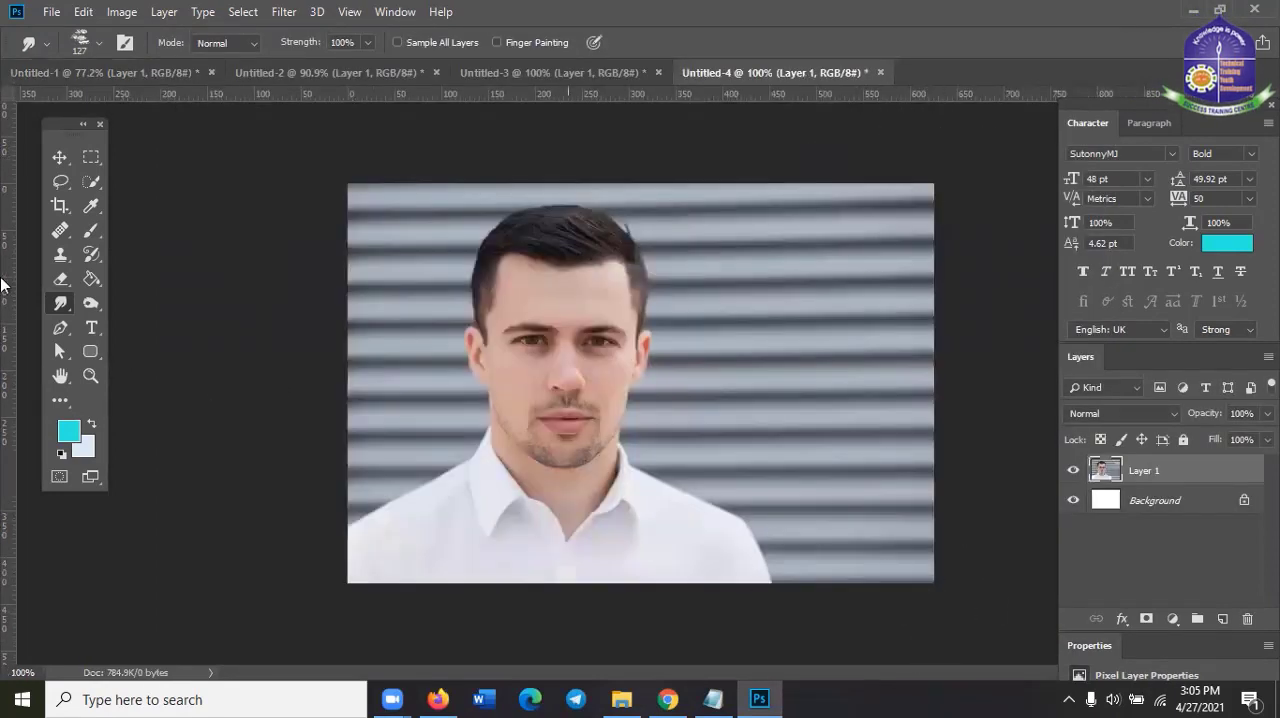
Deselect the pasted portrait layer using the Move Tool, and switch to the Blur Tool
{"action": "left_click", "coordinate": [68, 157]}
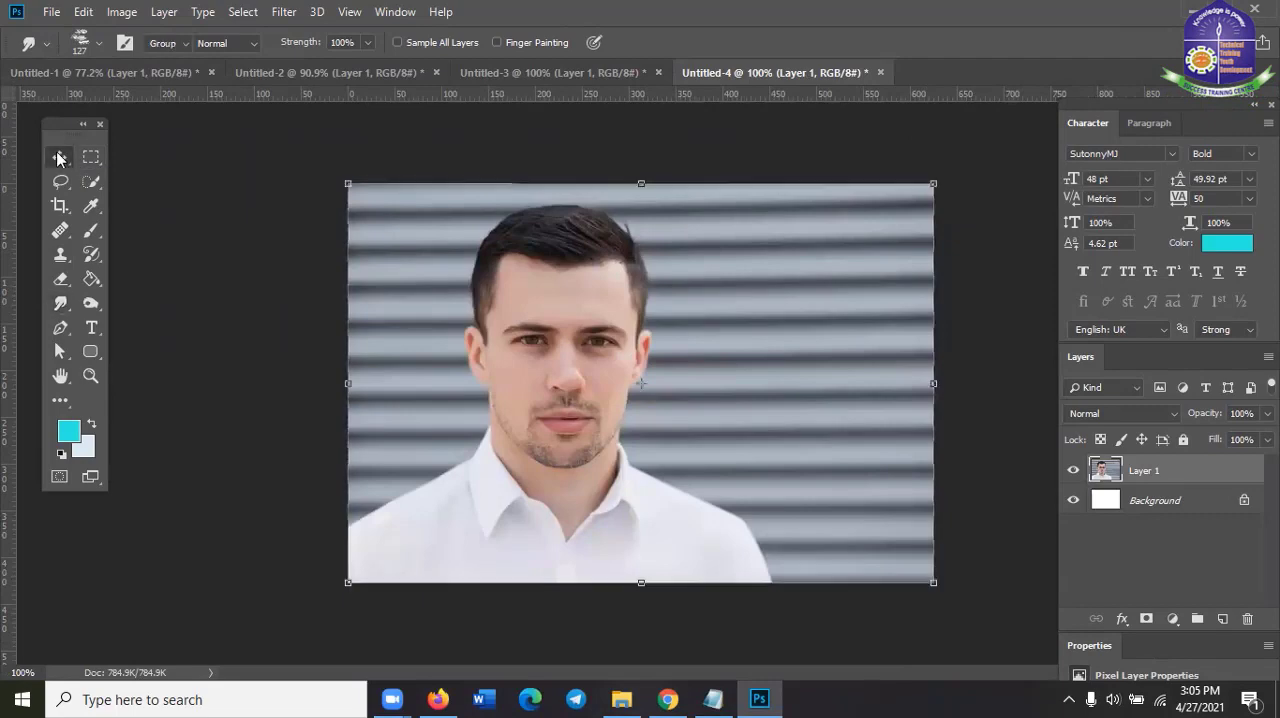
{"action": "left_click", "coordinate": [950, 420]}
{"action": "scroll", "coordinate": [952, 418], "scroll_direction": "up", "scroll_amount": 2}
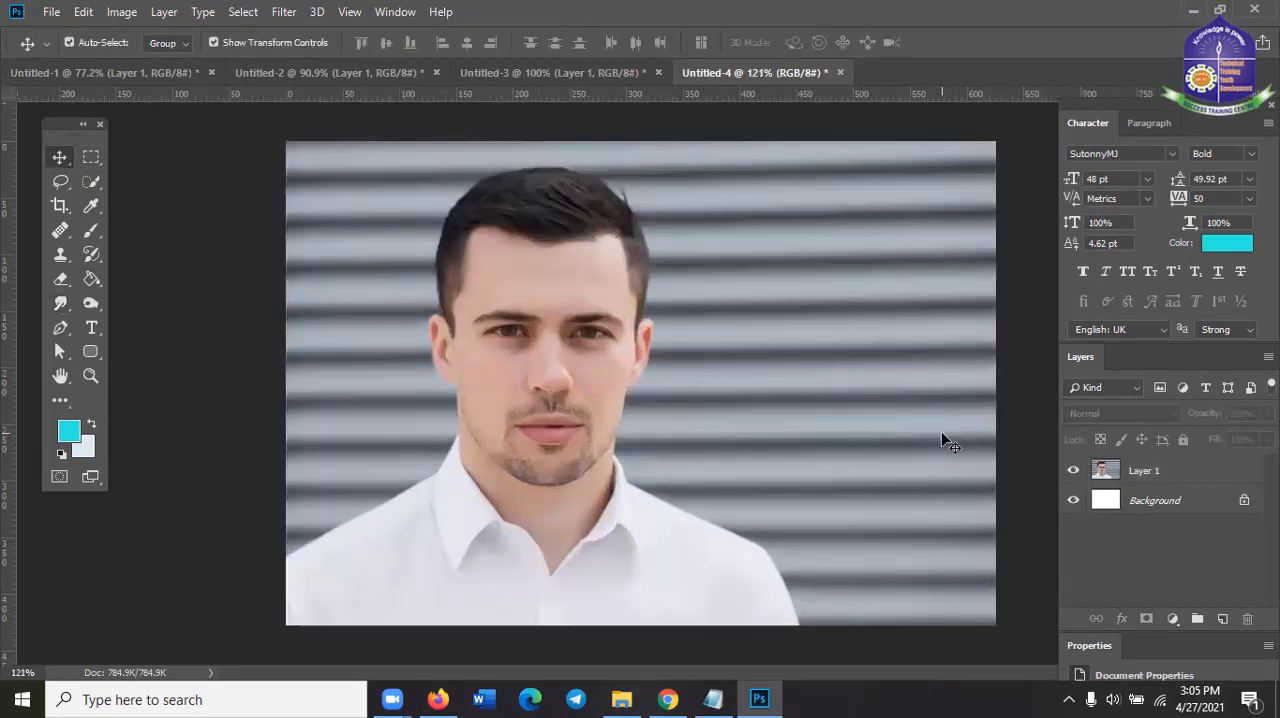
{"action": "scroll", "coordinate": [941, 431], "scroll_direction": "up", "scroll_amount": 2}
{"action": "scroll", "coordinate": [948, 441], "scroll_direction": "down", "scroll_amount": 1}
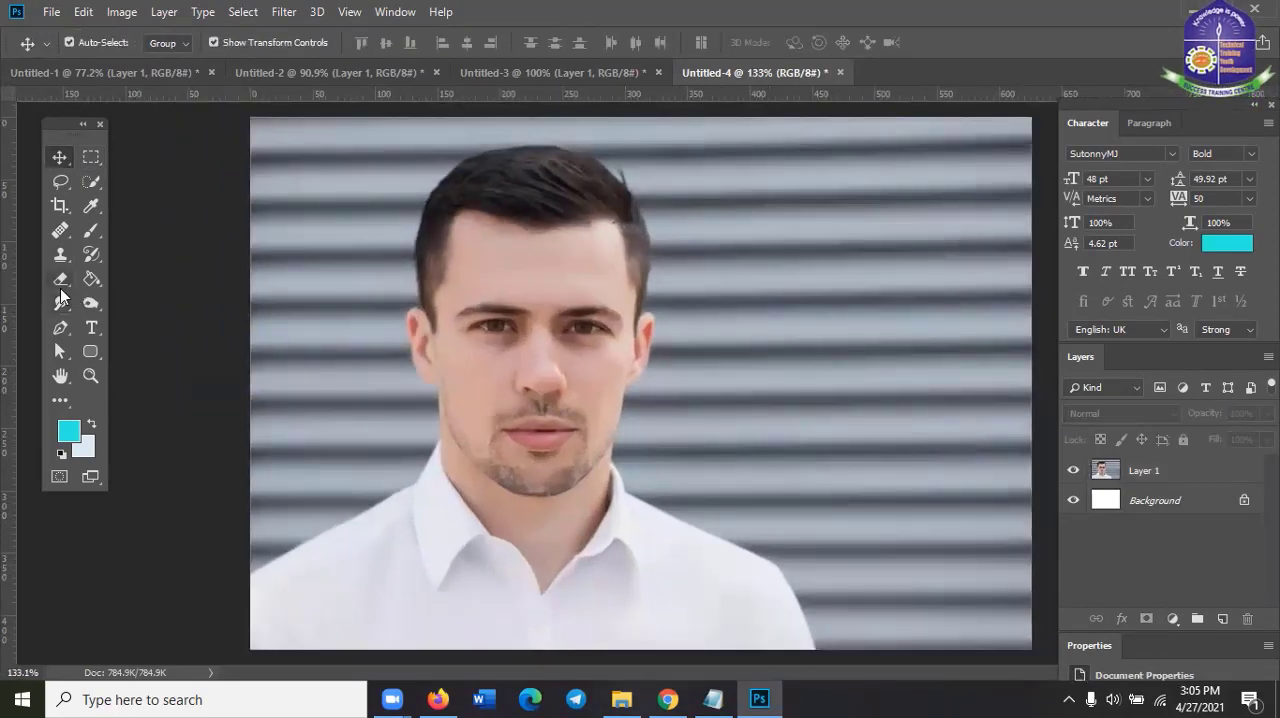
{"action": "left_click", "coordinate": [60, 303]}
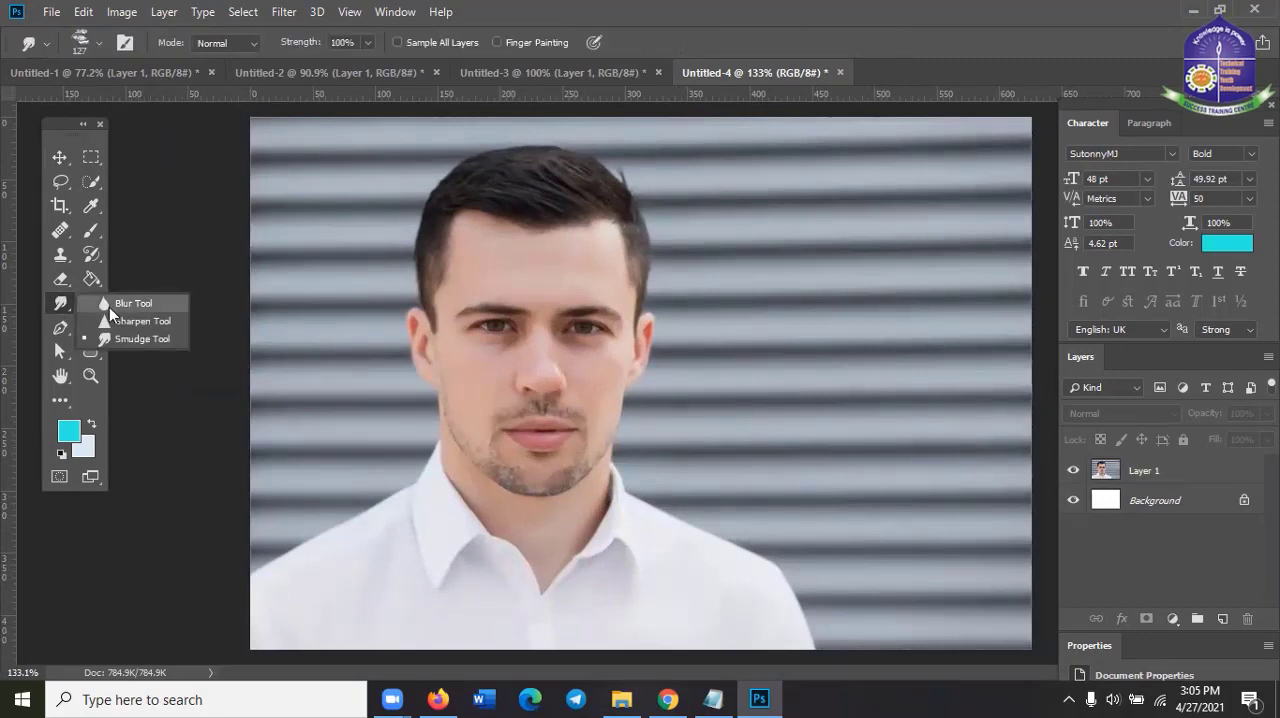
{"action": "left_click", "coordinate": [109, 314]}
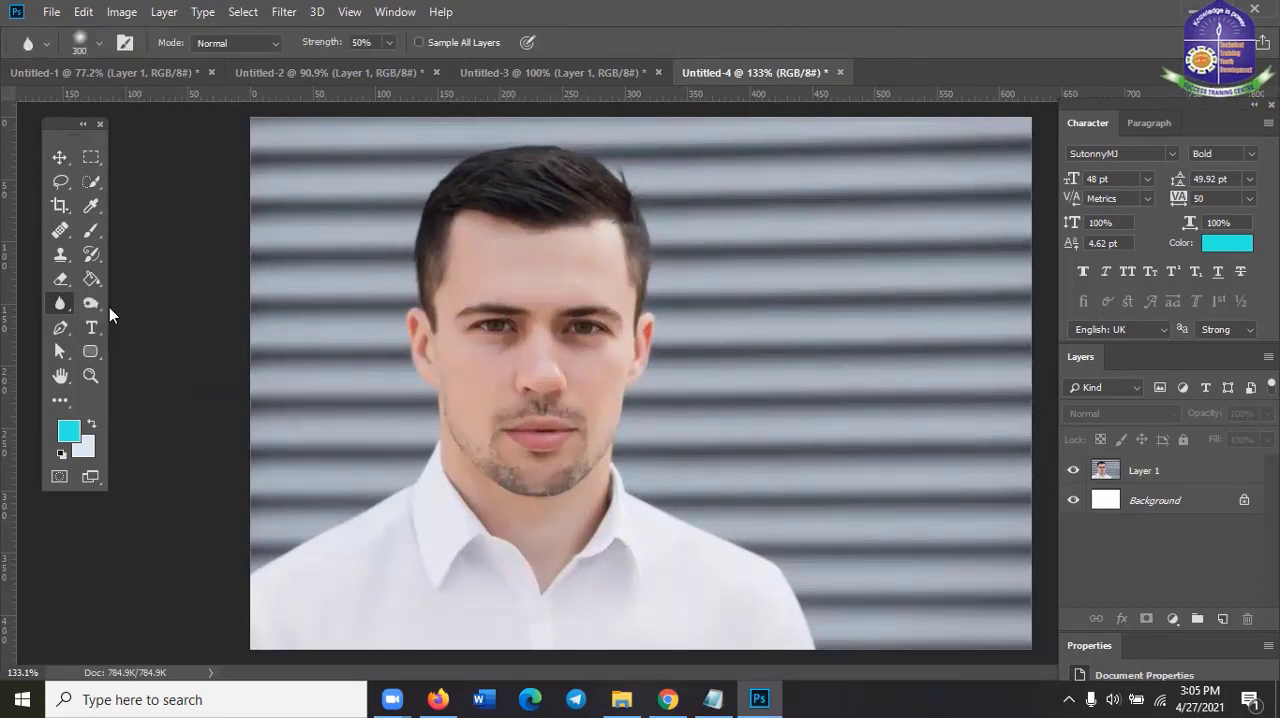
{"action": "scroll", "coordinate": [882, 472], "scroll_direction": "down", "scroll_amount": 1}
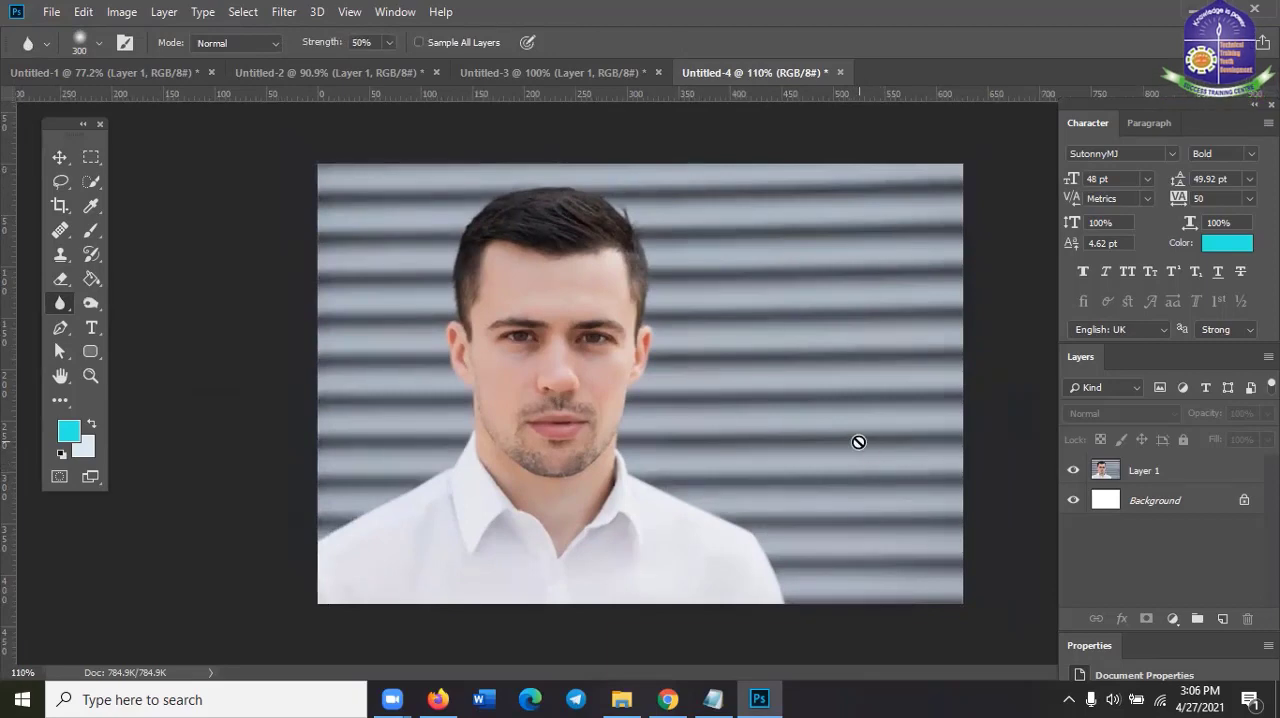
{"action": "left_click", "coordinate": [669, 698]}
{"action": "left_click", "coordinate": [669, 698]}
{"action": "mouse_move", "coordinate": [752, 697]}
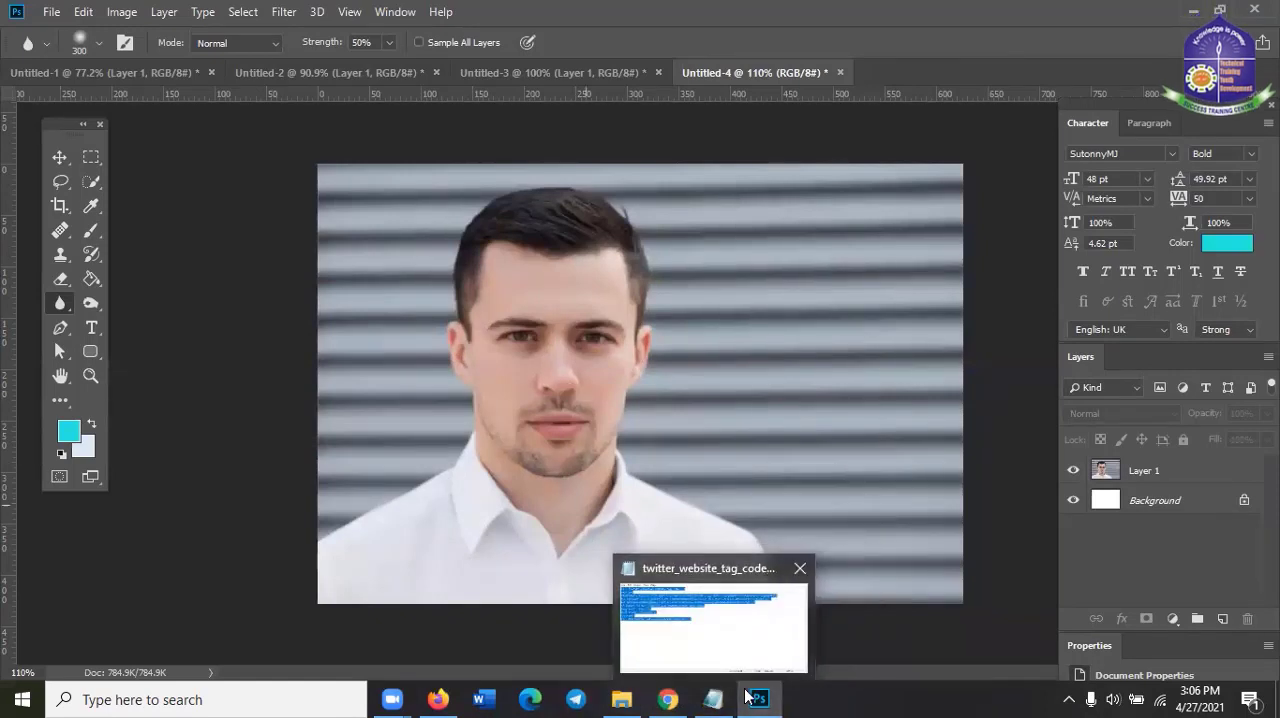
{"action": "left_click", "coordinate": [667, 697]}
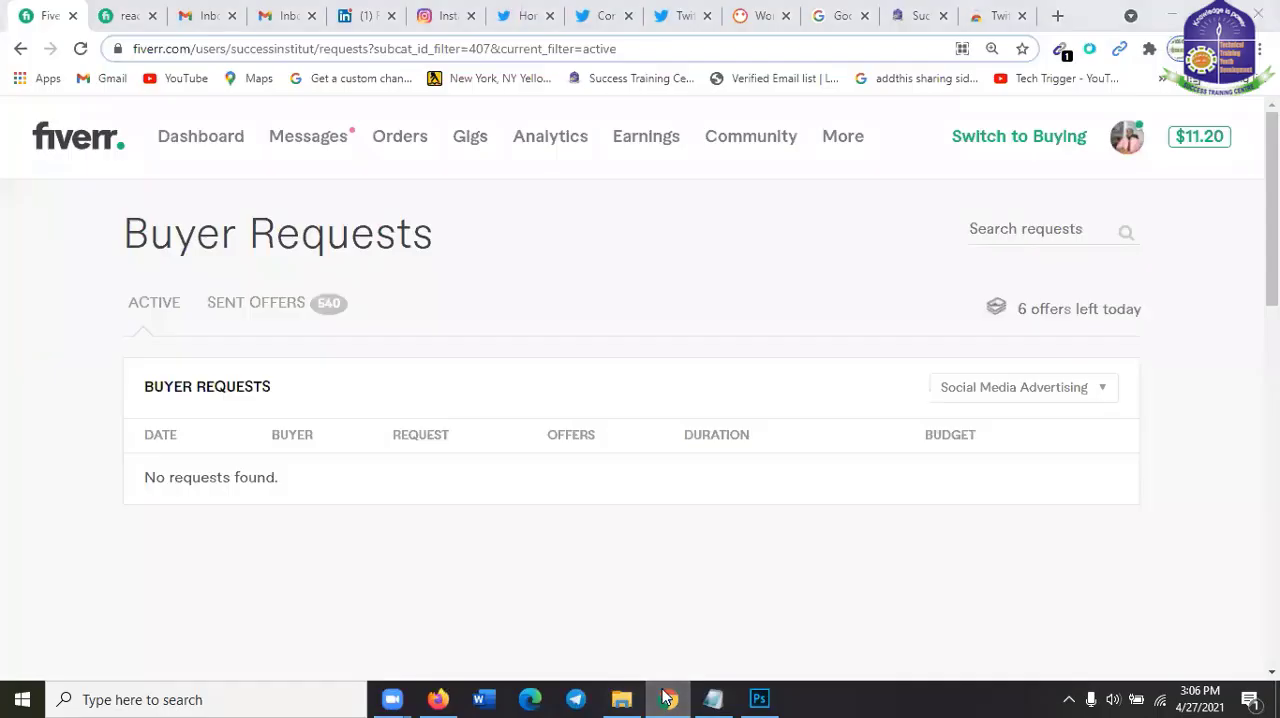
{"action": "left_click", "coordinate": [667, 697]}
Switch to Firefox and look through the "corporate man" image results and related images for another suitable picture
{"action": "left_click", "coordinate": [440, 698]}
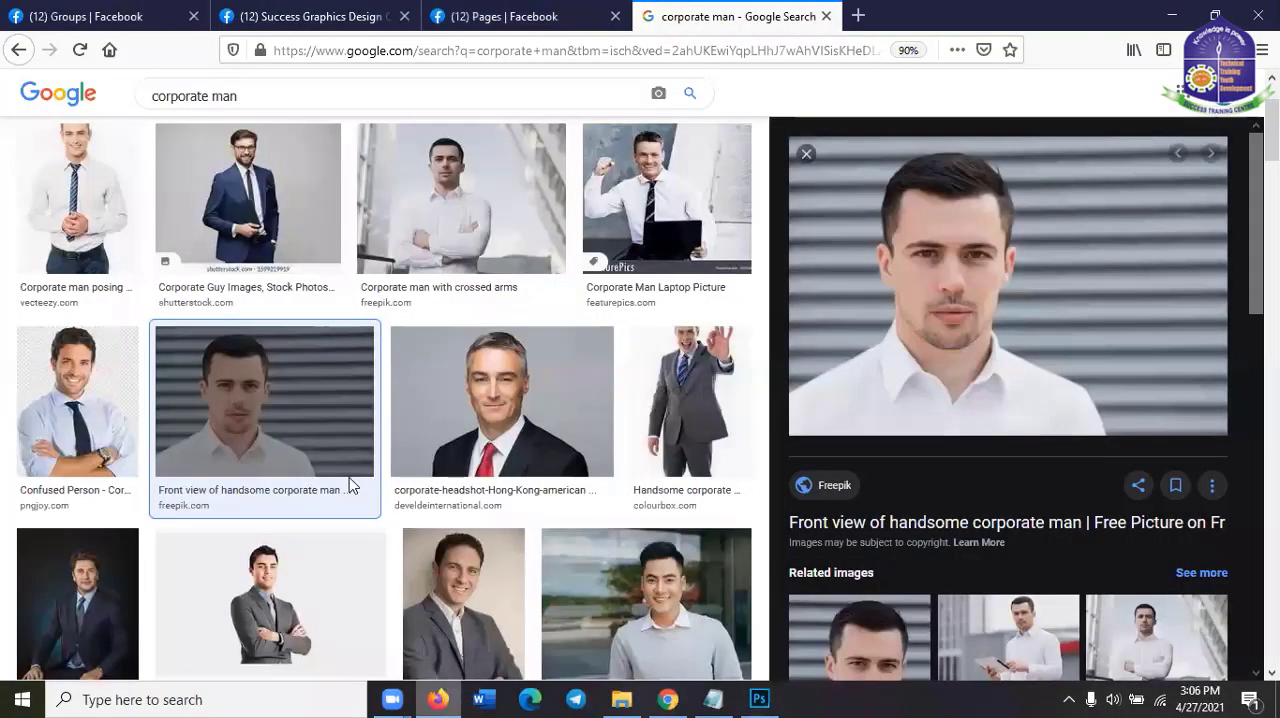
{"action": "scroll", "coordinate": [336, 479], "scroll_direction": "down", "scroll_amount": 3}
{"action": "scroll", "coordinate": [336, 479], "scroll_direction": "down", "scroll_amount": 1}
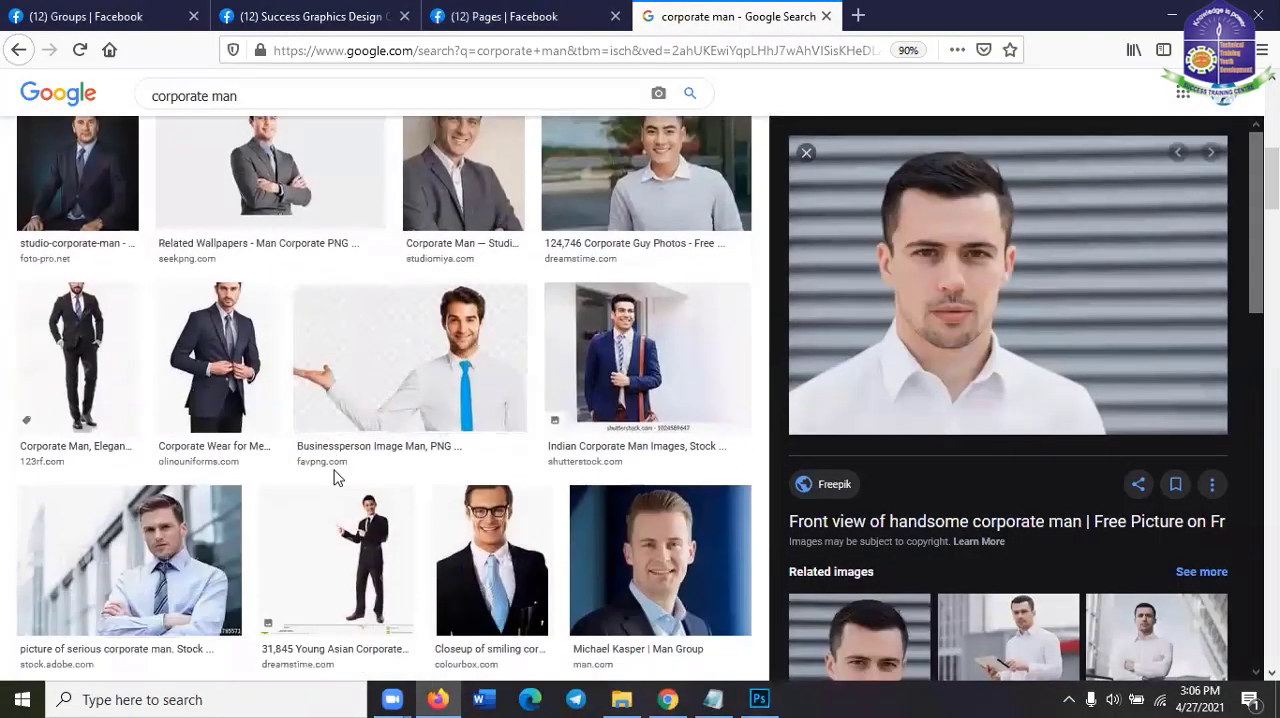
{"action": "scroll", "coordinate": [425, 537], "scroll_direction": "down", "scroll_amount": 3}
{"action": "scroll", "coordinate": [186, 549], "scroll_direction": "down", "scroll_amount": 2}
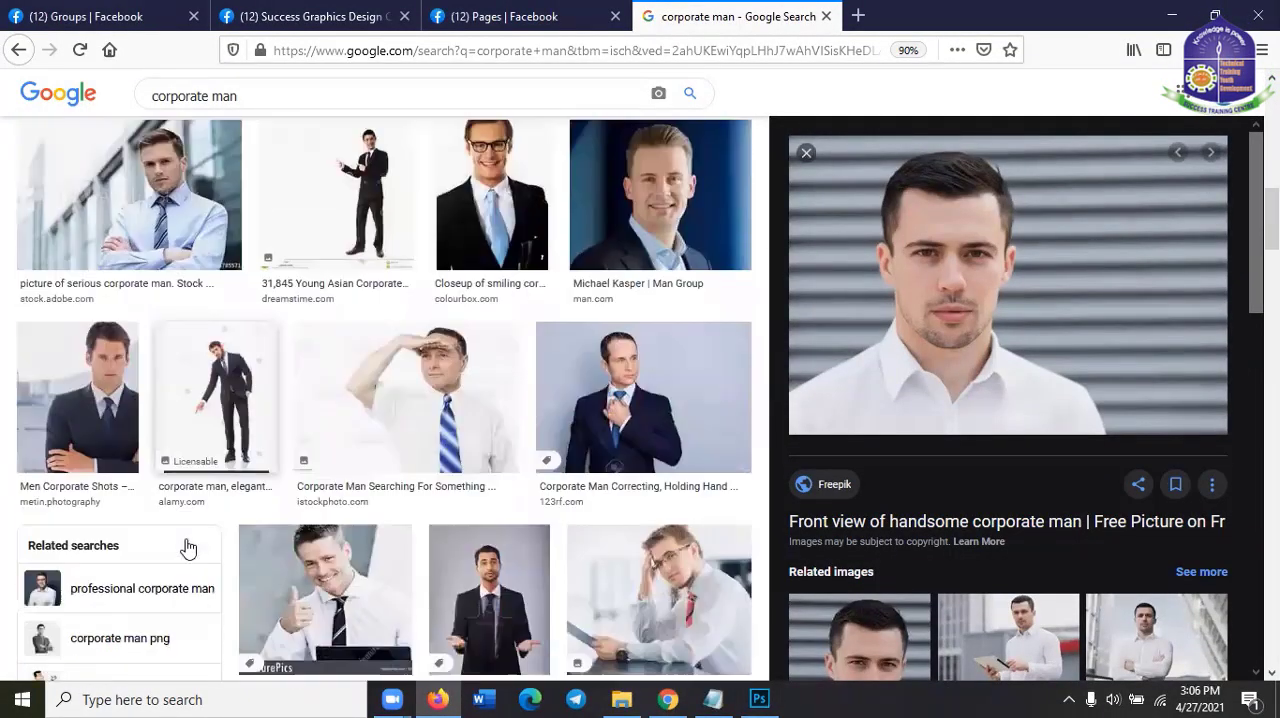
{"action": "scroll", "coordinate": [348, 522], "scroll_direction": "down", "scroll_amount": 3}
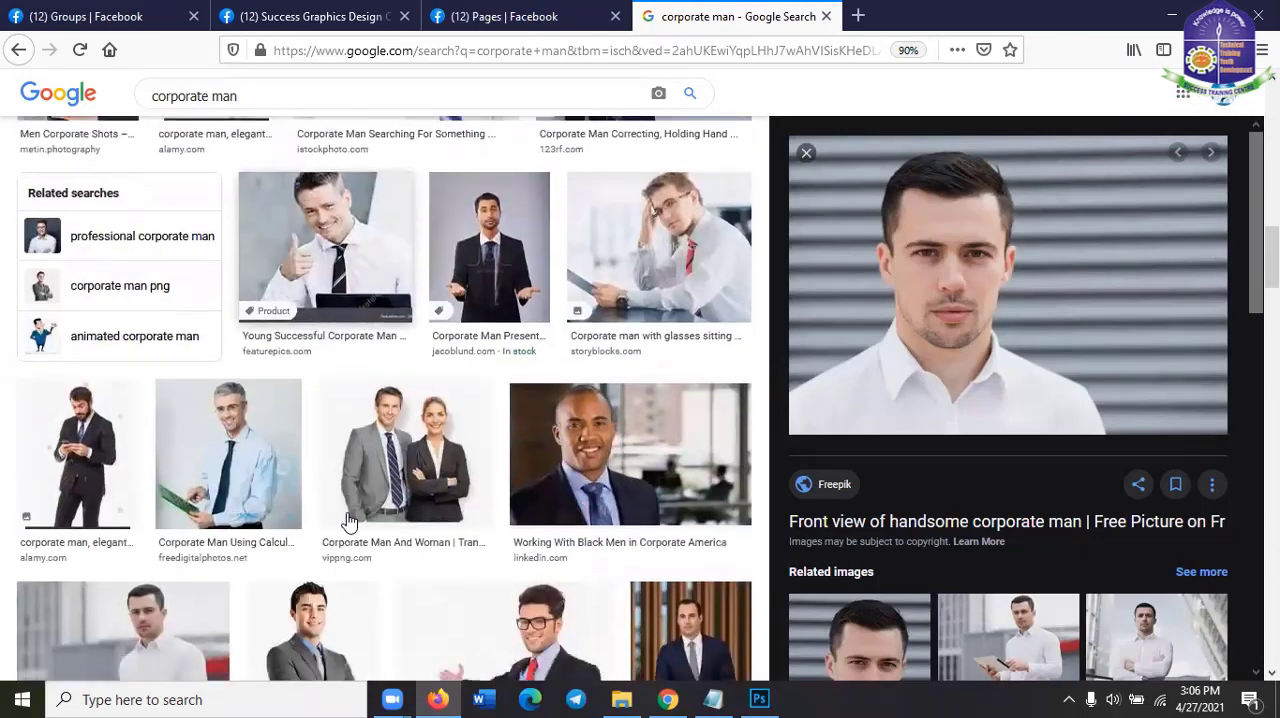
{"action": "scroll", "coordinate": [348, 522], "scroll_direction": "down", "scroll_amount": 7}
{"action": "scroll", "coordinate": [905, 567], "scroll_direction": "down", "scroll_amount": 2}
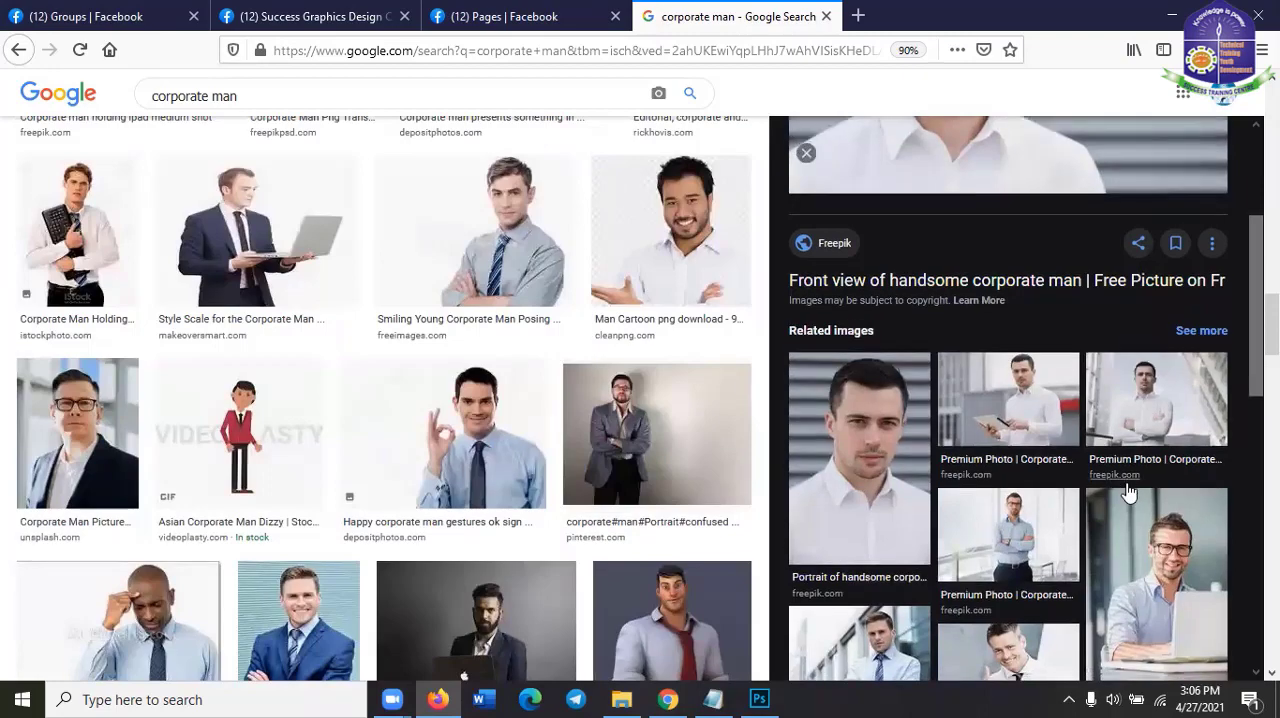
{"action": "scroll", "coordinate": [1125, 480], "scroll_direction": "down", "scroll_amount": 2}
{"action": "scroll", "coordinate": [670, 480], "scroll_direction": "down", "scroll_amount": 1}
{"action": "scroll", "coordinate": [677, 490], "scroll_direction": "down", "scroll_amount": 5}
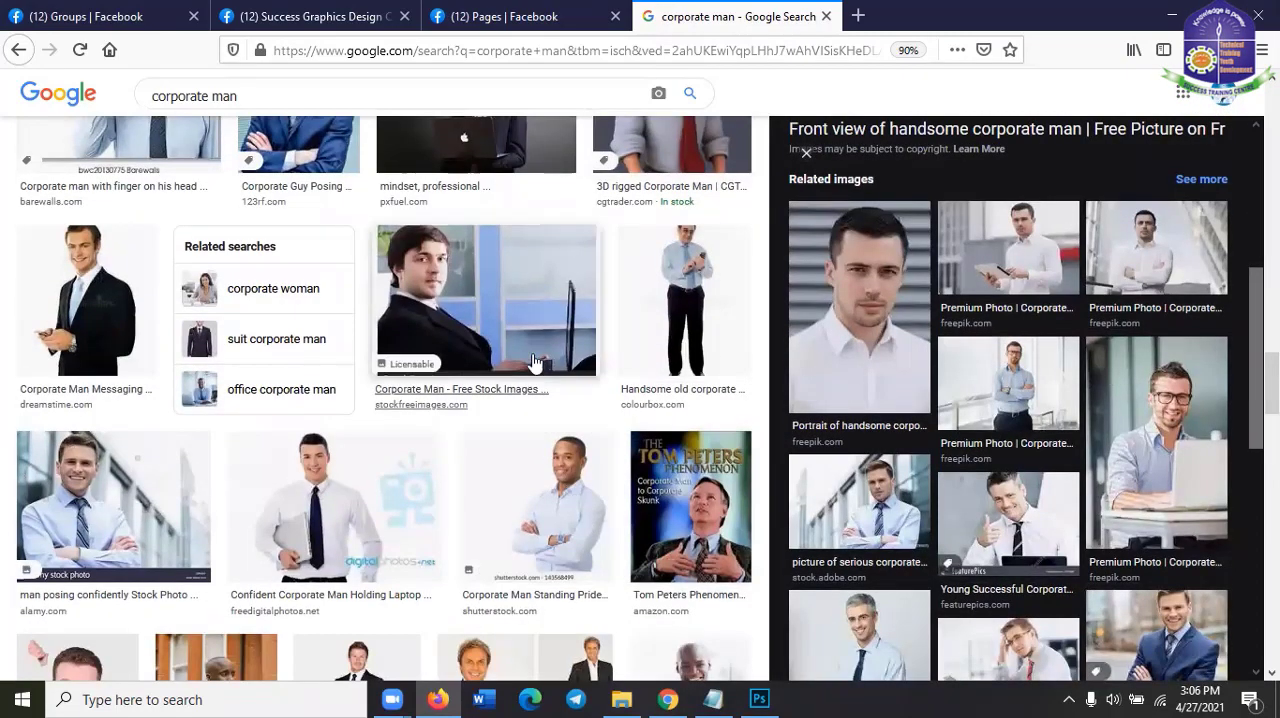
{"action": "scroll", "coordinate": [470, 540], "scroll_direction": "down", "scroll_amount": 2}
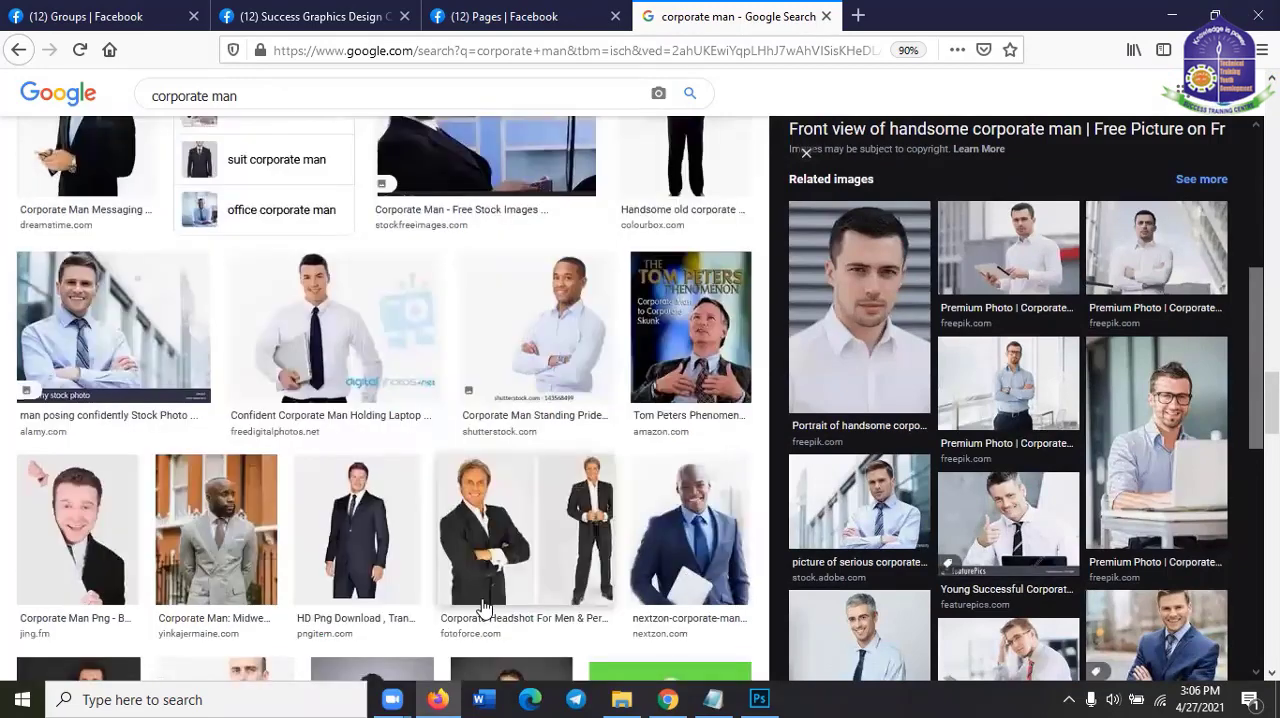
{"action": "scroll", "coordinate": [486, 610], "scroll_direction": "up", "scroll_amount": 10}
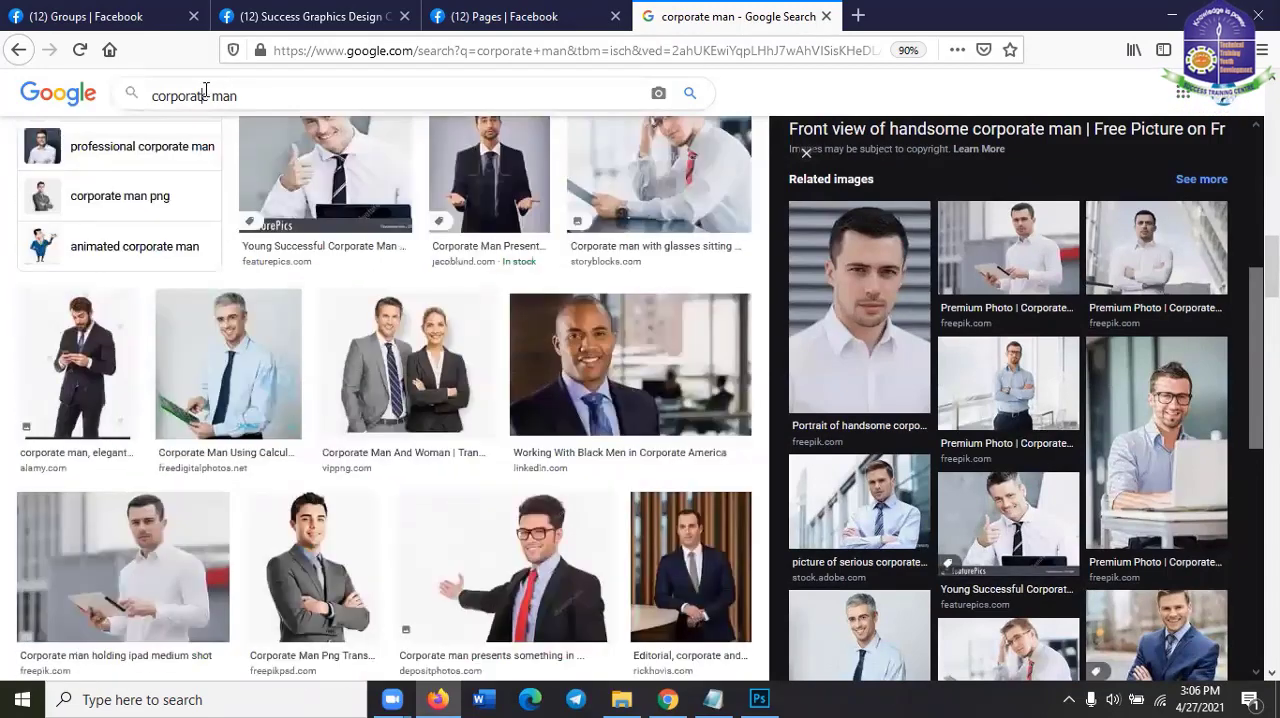
Change the Google Images search to "corporate two man"
{"action": "left_click", "coordinate": [214, 95]}
{"action": "type", "text": "two"}
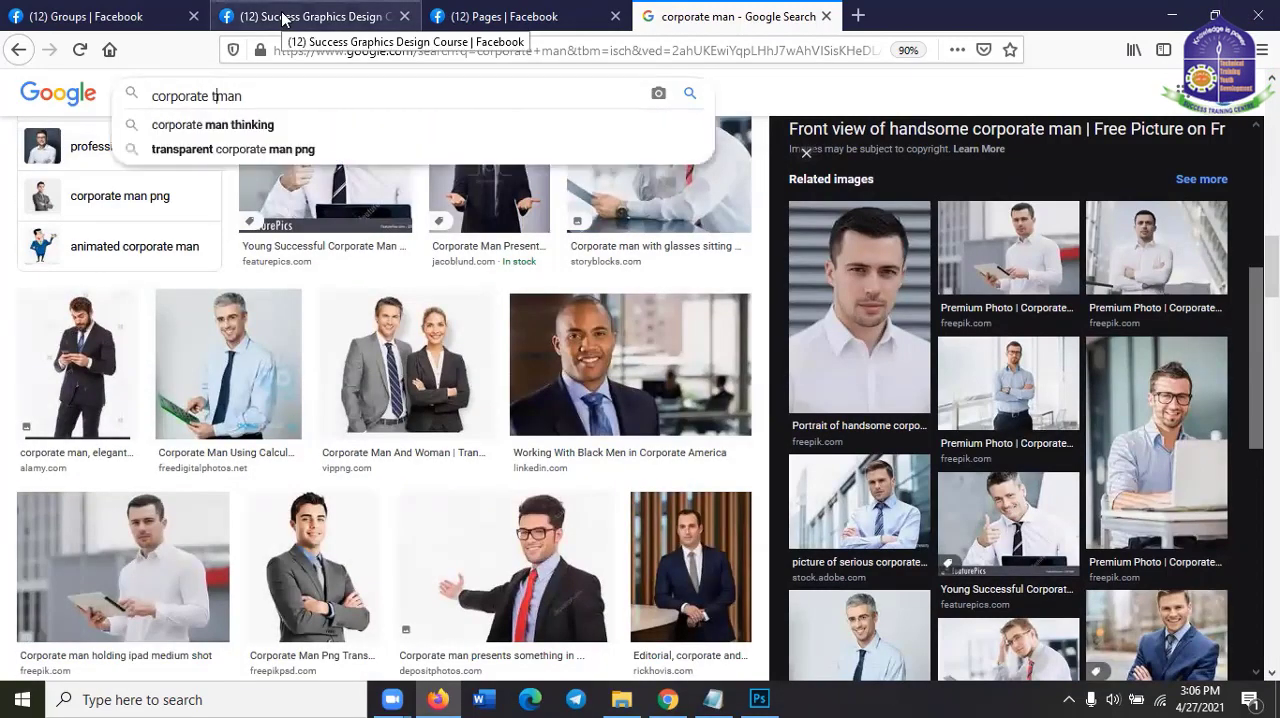
{"action": "key", "text": "Return"}
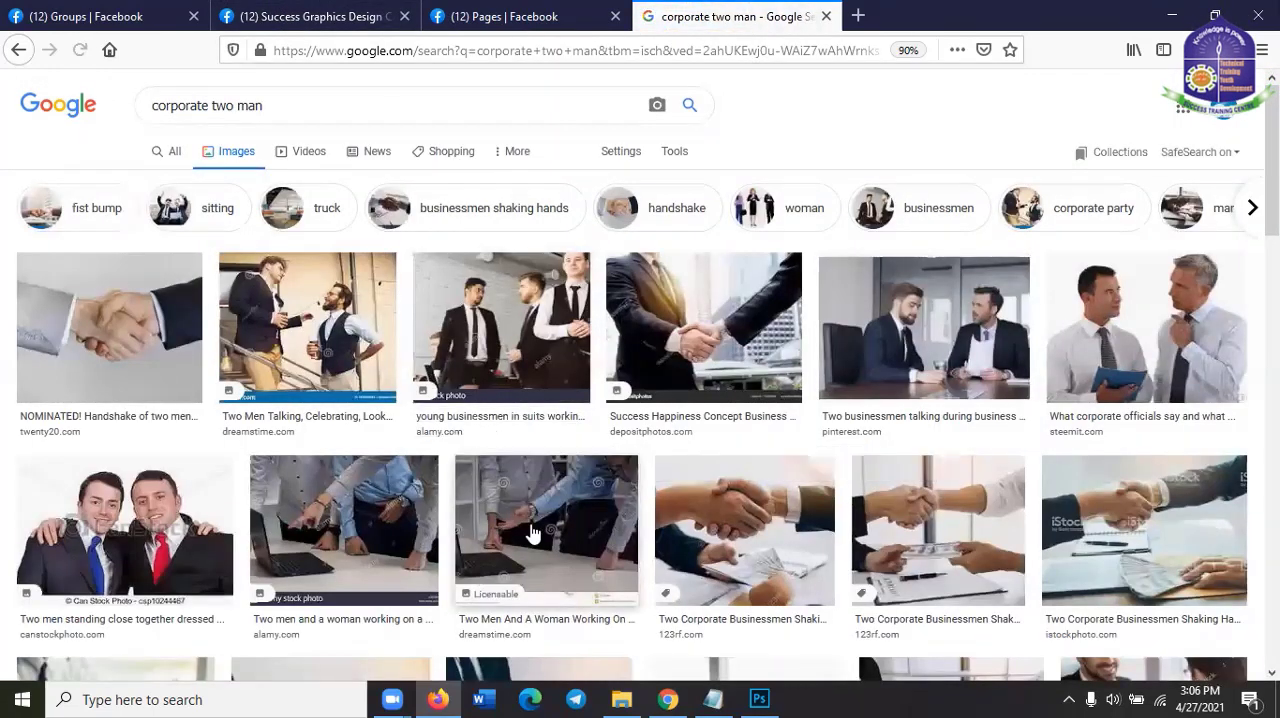
Browse the results and copy the related Business 2 Community picture "How To Improve Your Sales With Lead Generating Content"
{"action": "scroll", "coordinate": [1086, 505], "scroll_direction": "down", "scroll_amount": 2}
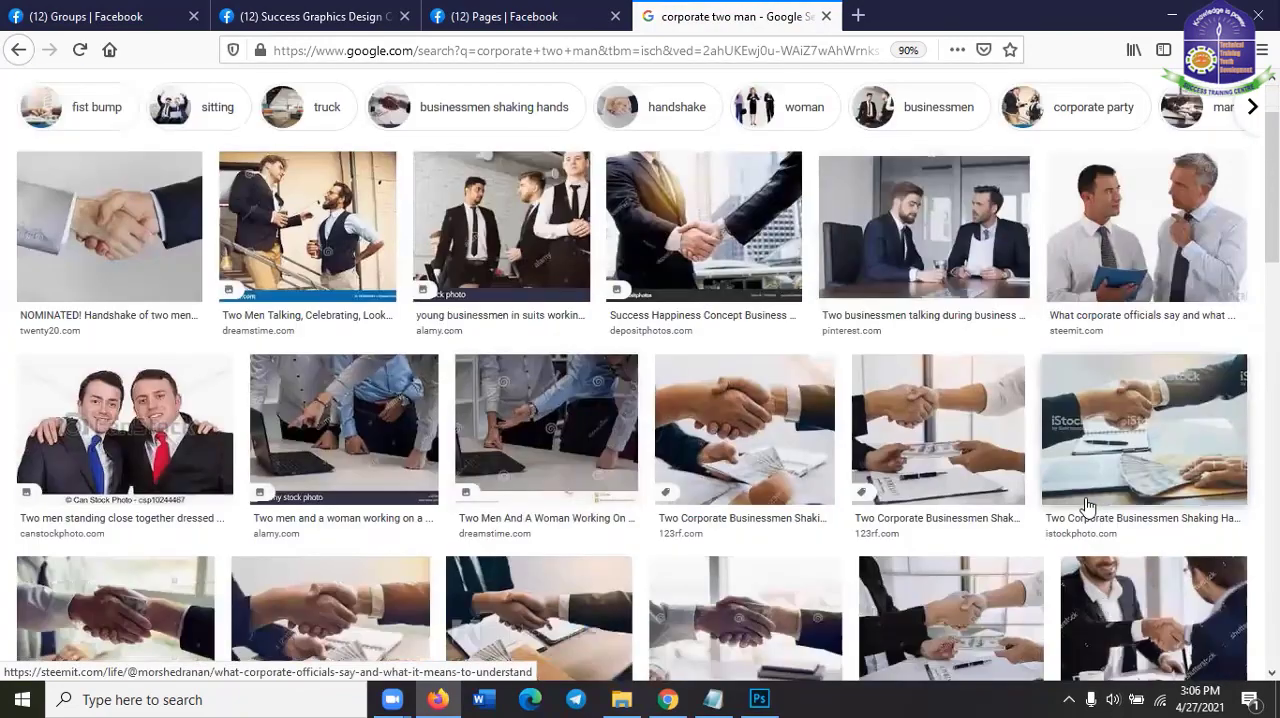
{"action": "scroll", "coordinate": [1086, 505], "scroll_direction": "down", "scroll_amount": 5}
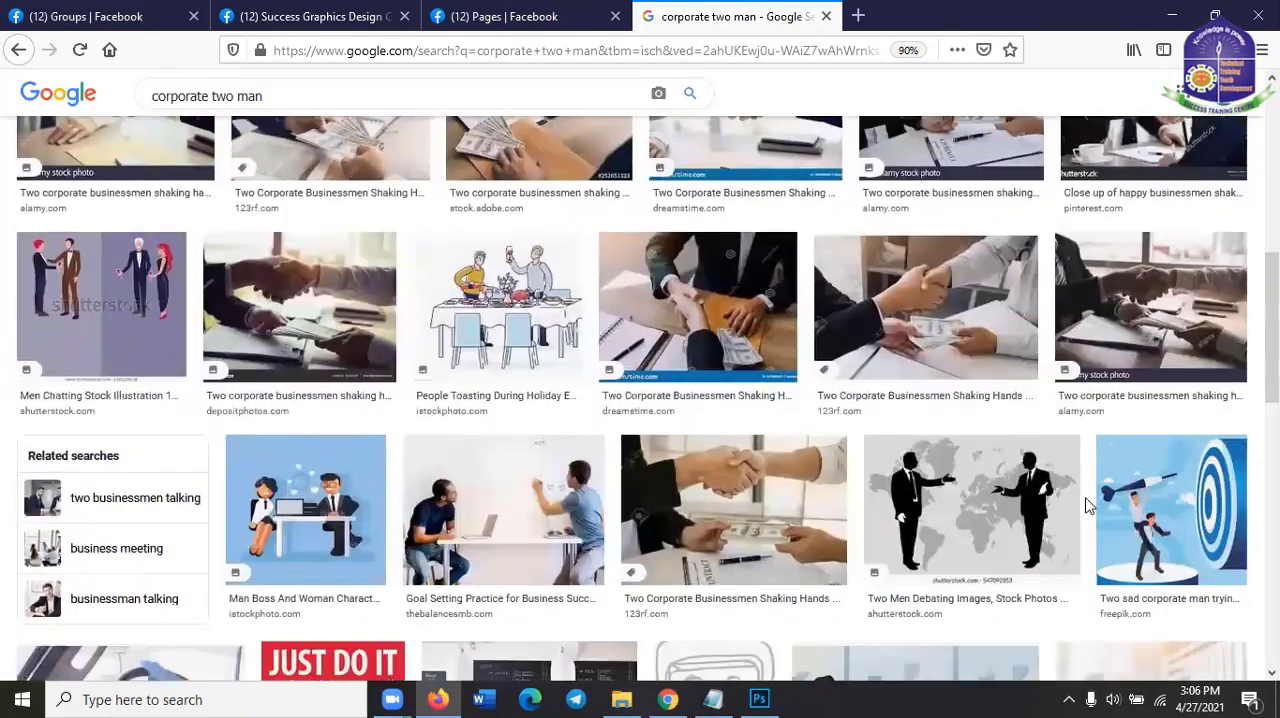
{"action": "scroll", "coordinate": [1088, 505], "scroll_direction": "down", "scroll_amount": 5}
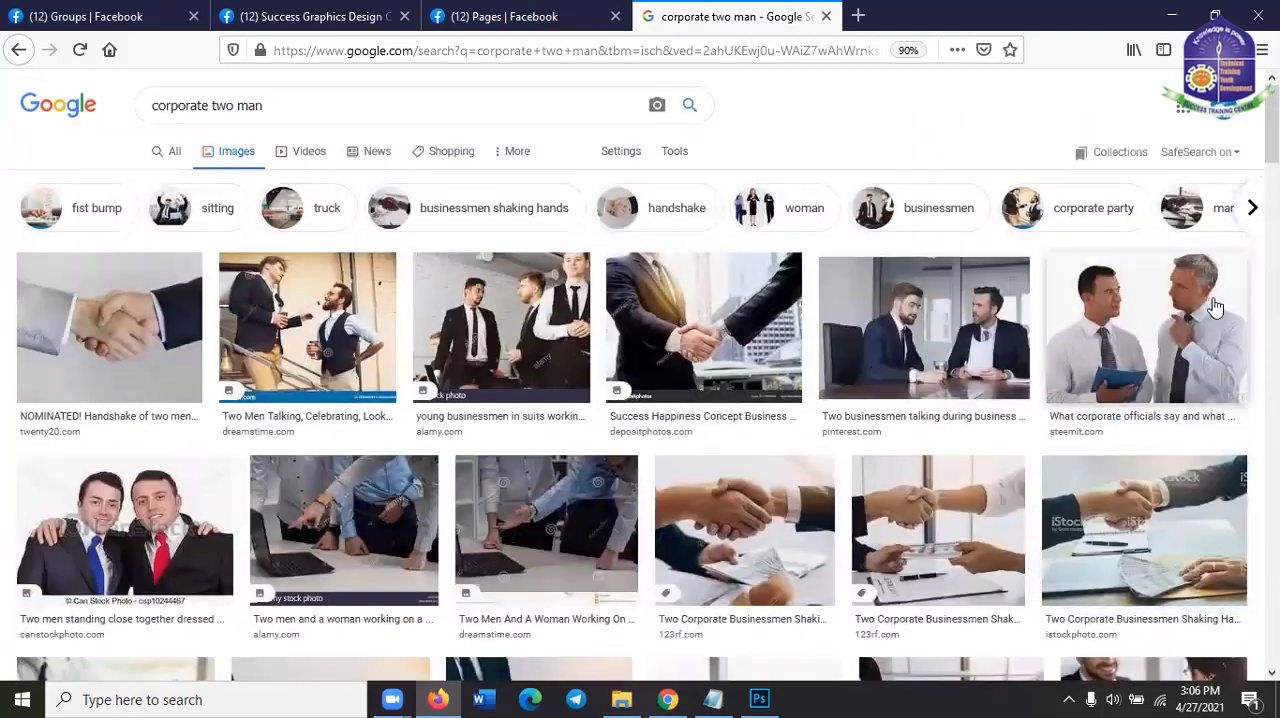
{"action": "left_click", "coordinate": [1209, 305]}
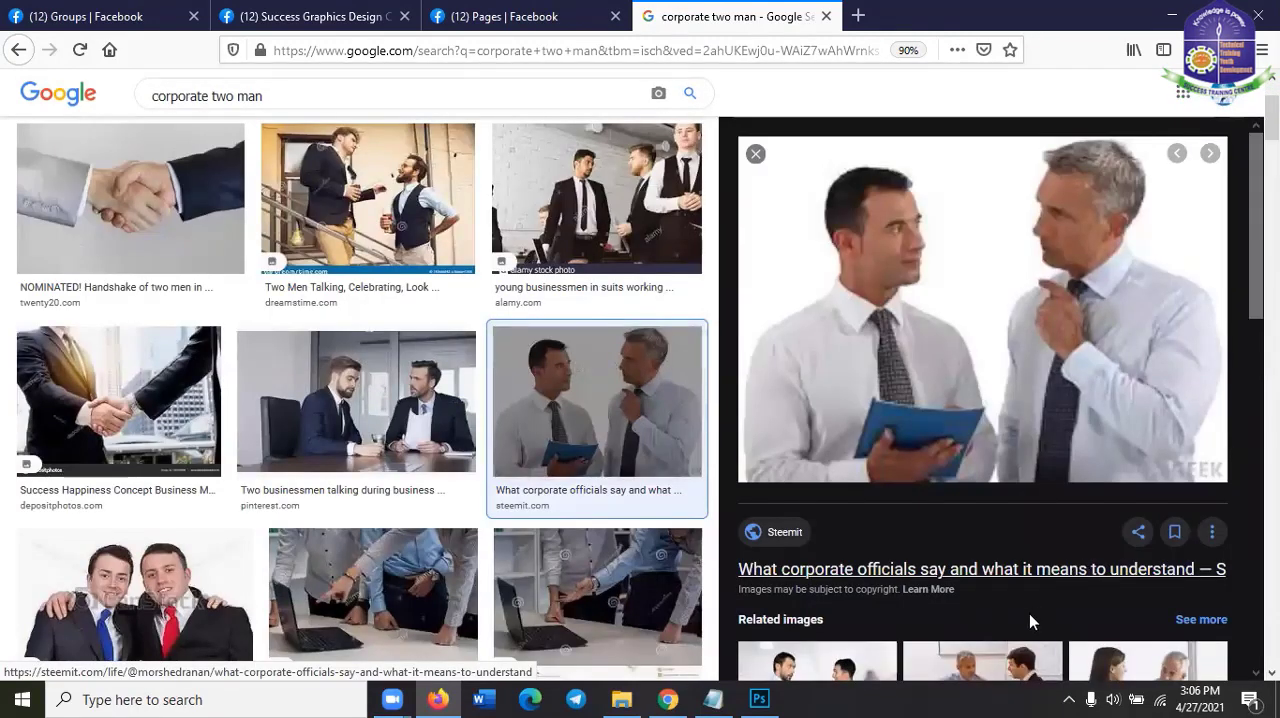
{"action": "scroll", "coordinate": [880, 490], "scroll_direction": "down", "scroll_amount": 2}
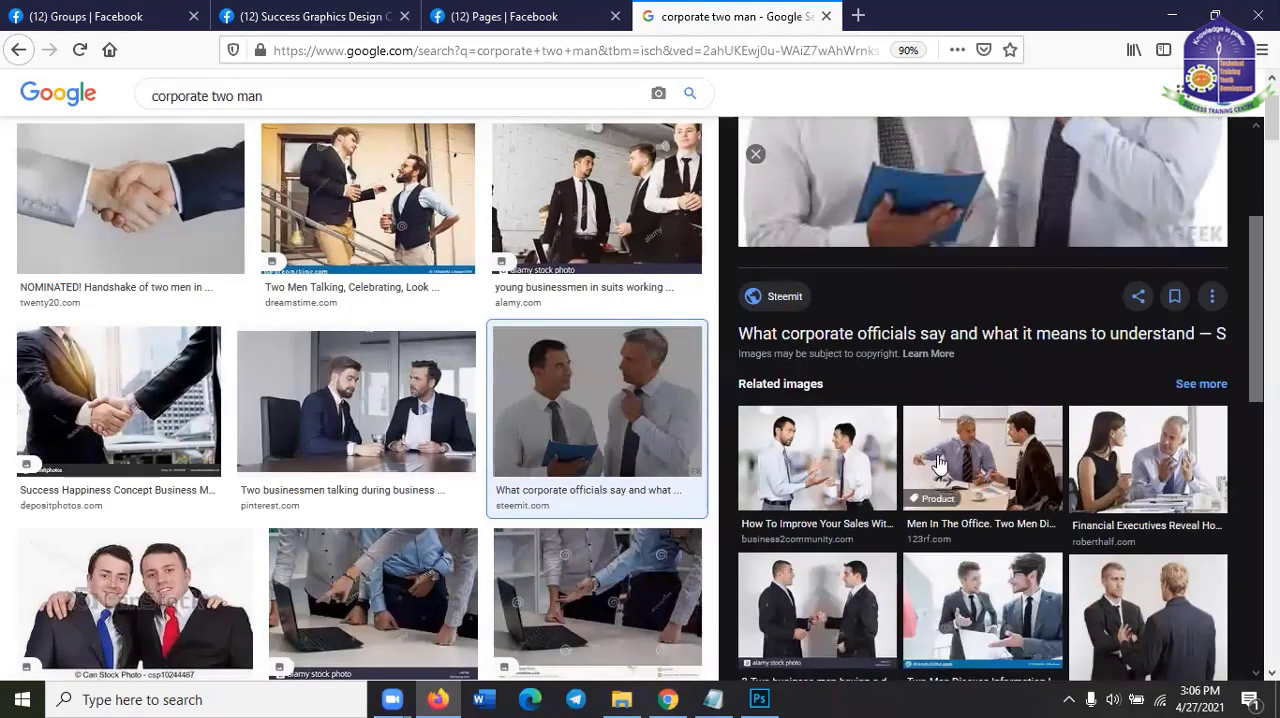
{"action": "left_click", "coordinate": [833, 463]}
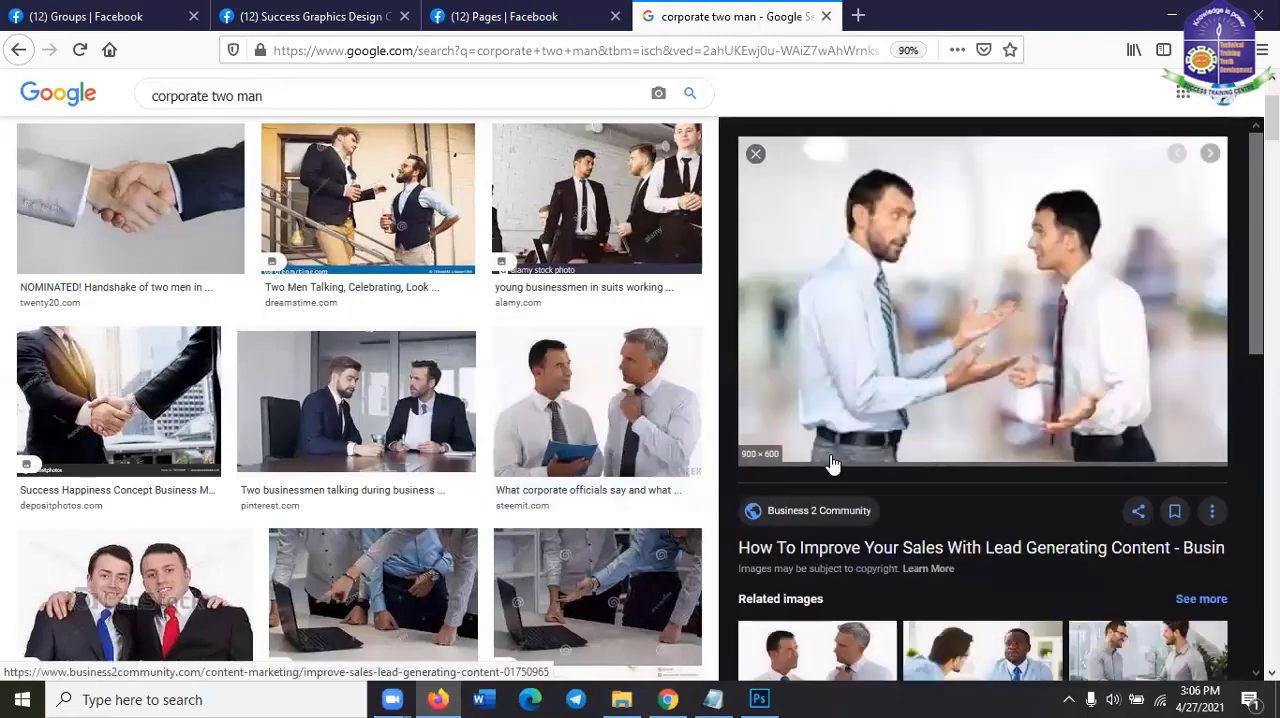
{"action": "right_click", "coordinate": [896, 250]}
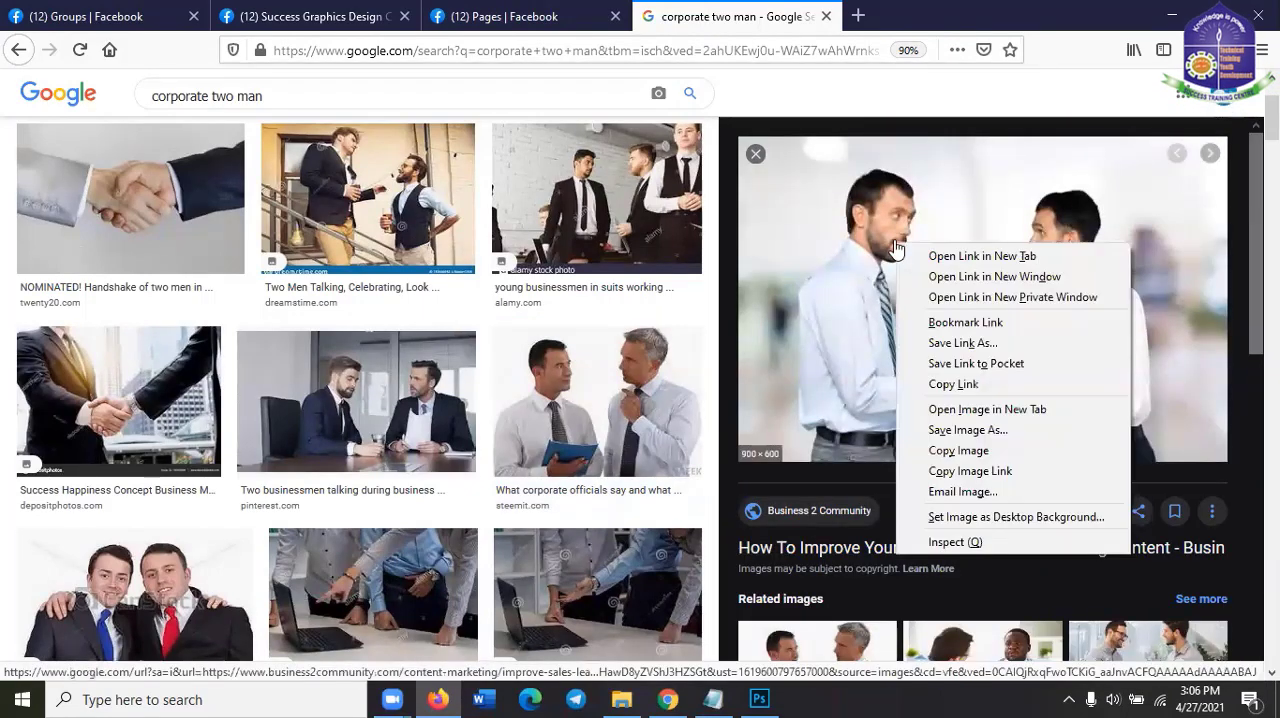
{"action": "left_click", "coordinate": [970, 450]}
Return to Photoshop, paste the two-men picture over the portrait, and scale it to about 73.33% width and 71.33% height
{"action": "key", "text": "alt+Tab"}
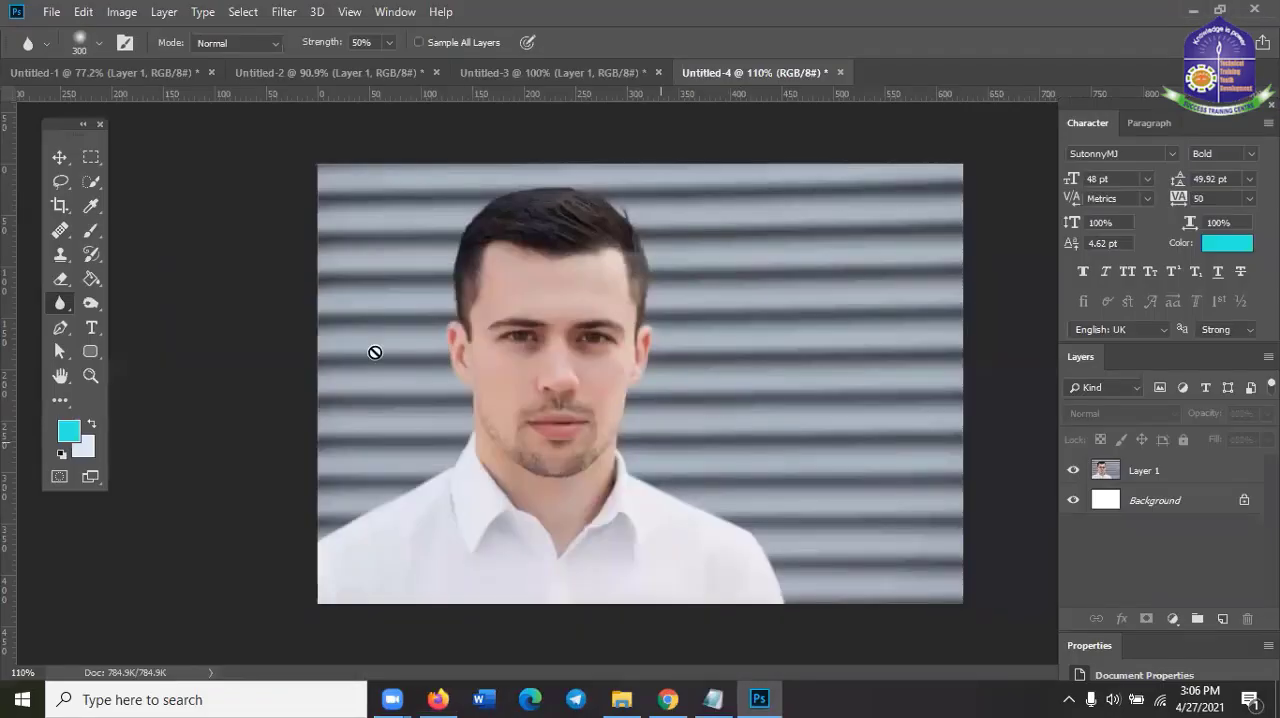
{"action": "key", "text": "ctrl+v"}
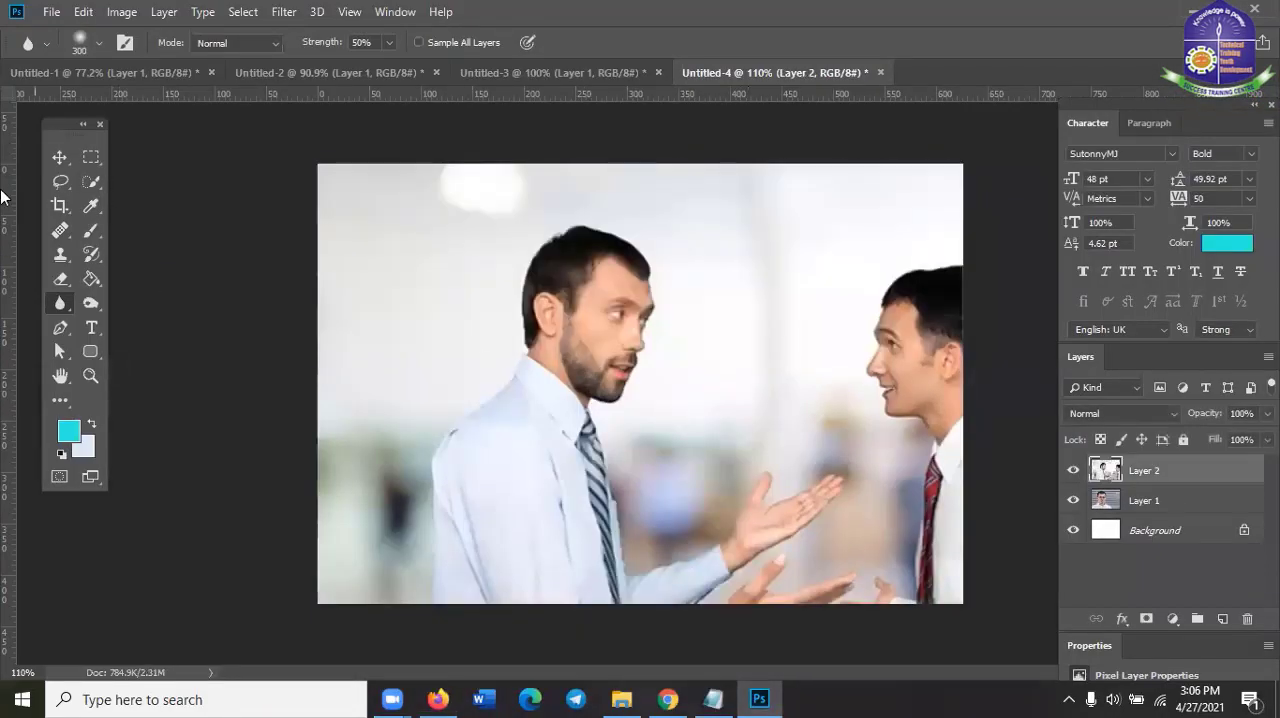
{"action": "left_click", "coordinate": [62, 152]}
{"action": "scroll", "coordinate": [608, 414], "scroll_direction": "down", "scroll_amount": 5}
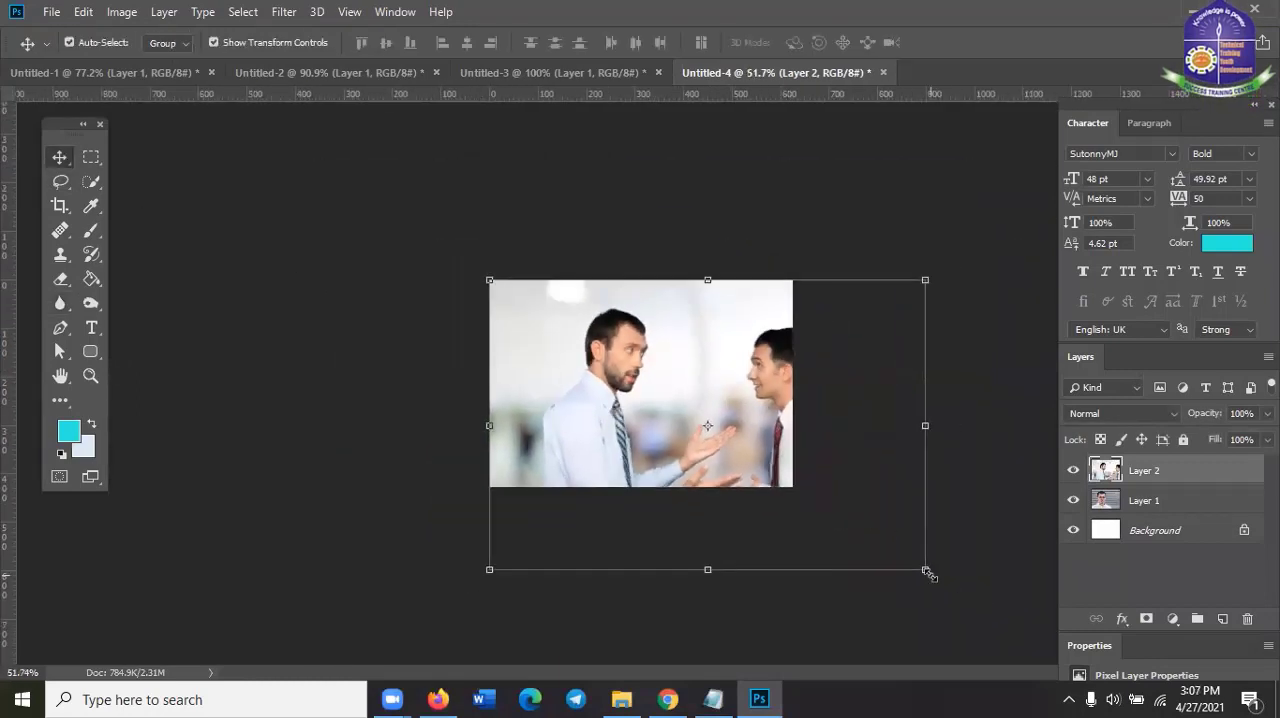
{"action": "left_click_drag", "start_coordinate": [927, 572], "coordinate": [809, 486]}
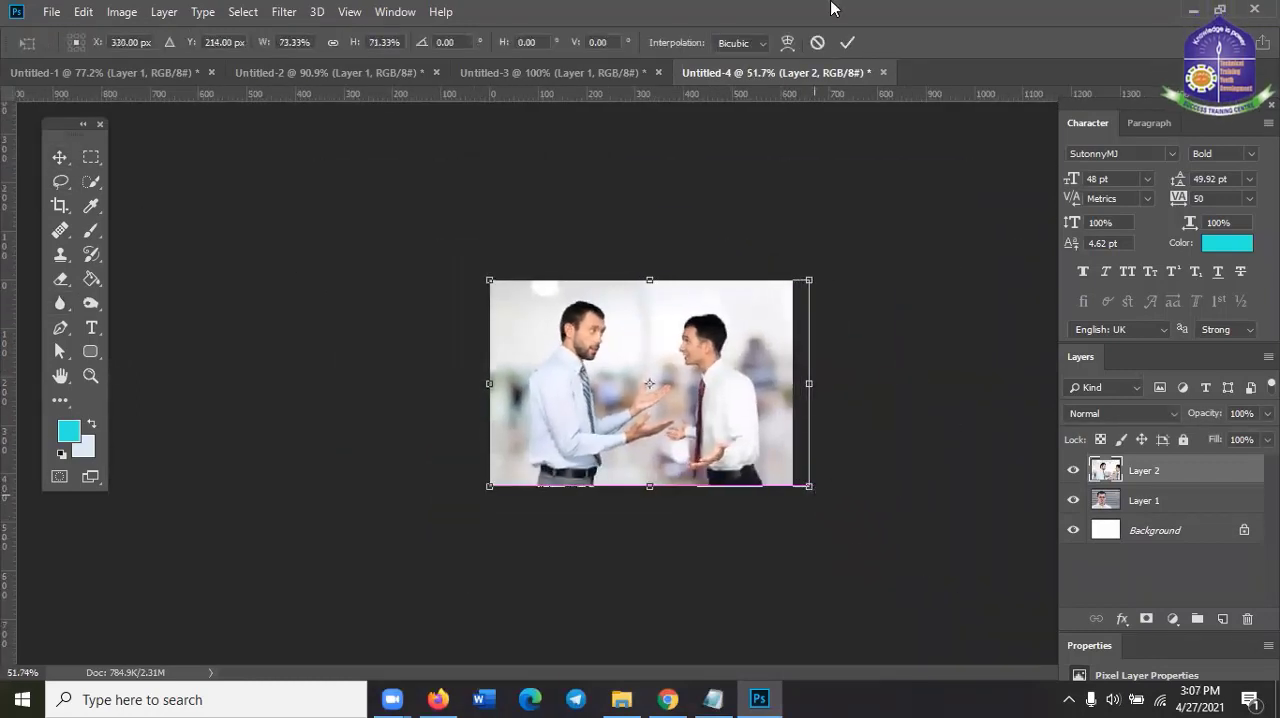
{"action": "left_click", "coordinate": [847, 42]}
{"action": "scroll", "coordinate": [851, 306], "scroll_direction": "up", "scroll_amount": 5}
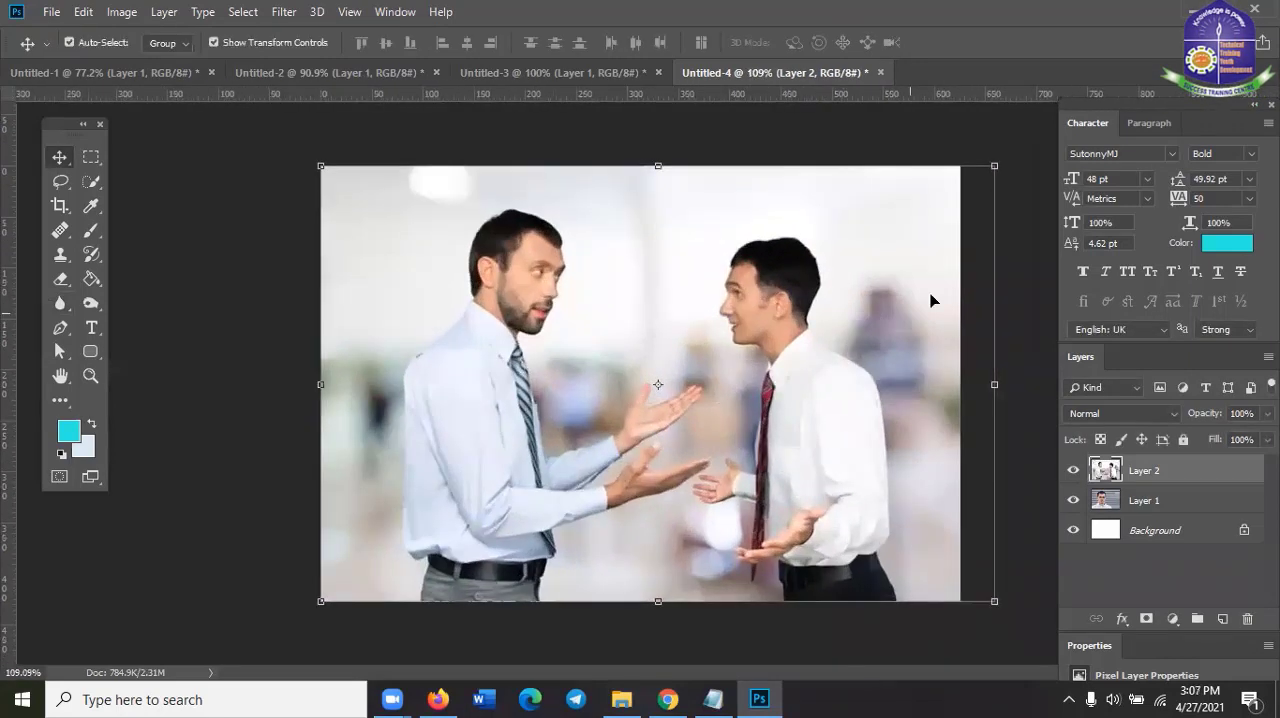
{"action": "left_click", "coordinate": [1000, 238]}
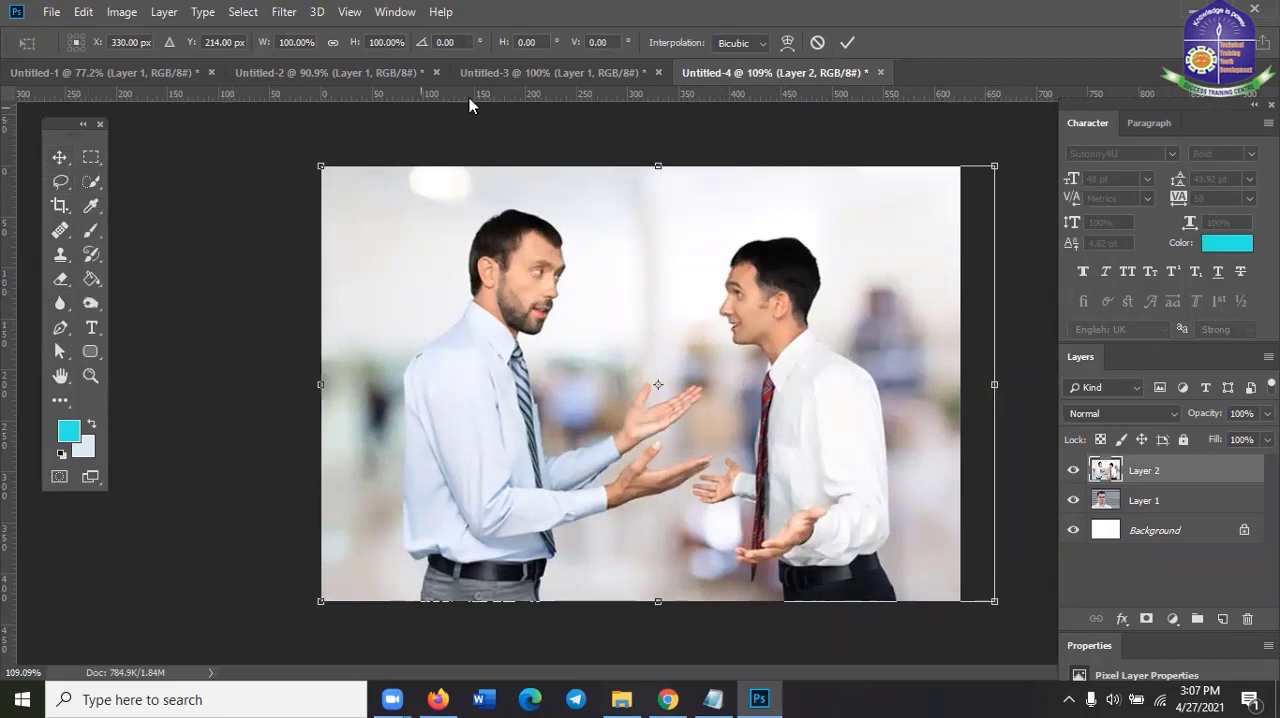
{"action": "left_click", "coordinate": [847, 42]}
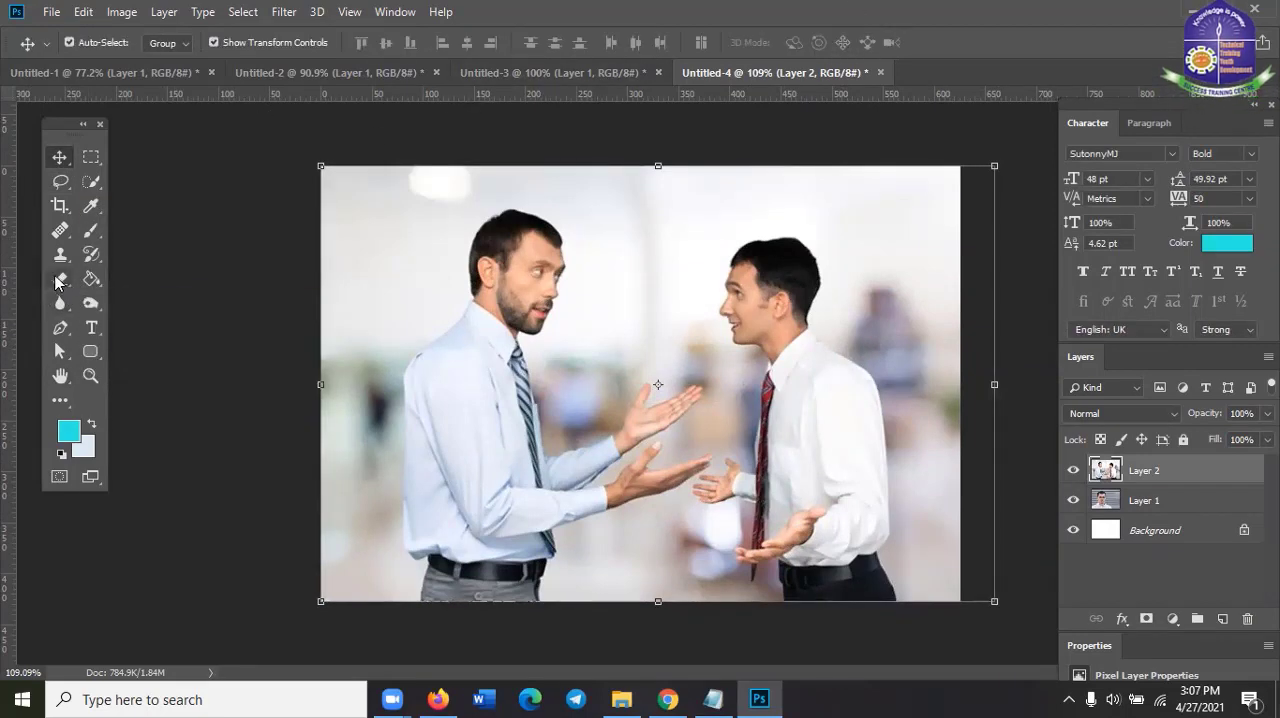
Blur the man in the white shirt using the Blur Tool with a 114 px brush at 50% strength
{"action": "left_click", "coordinate": [60, 280]}
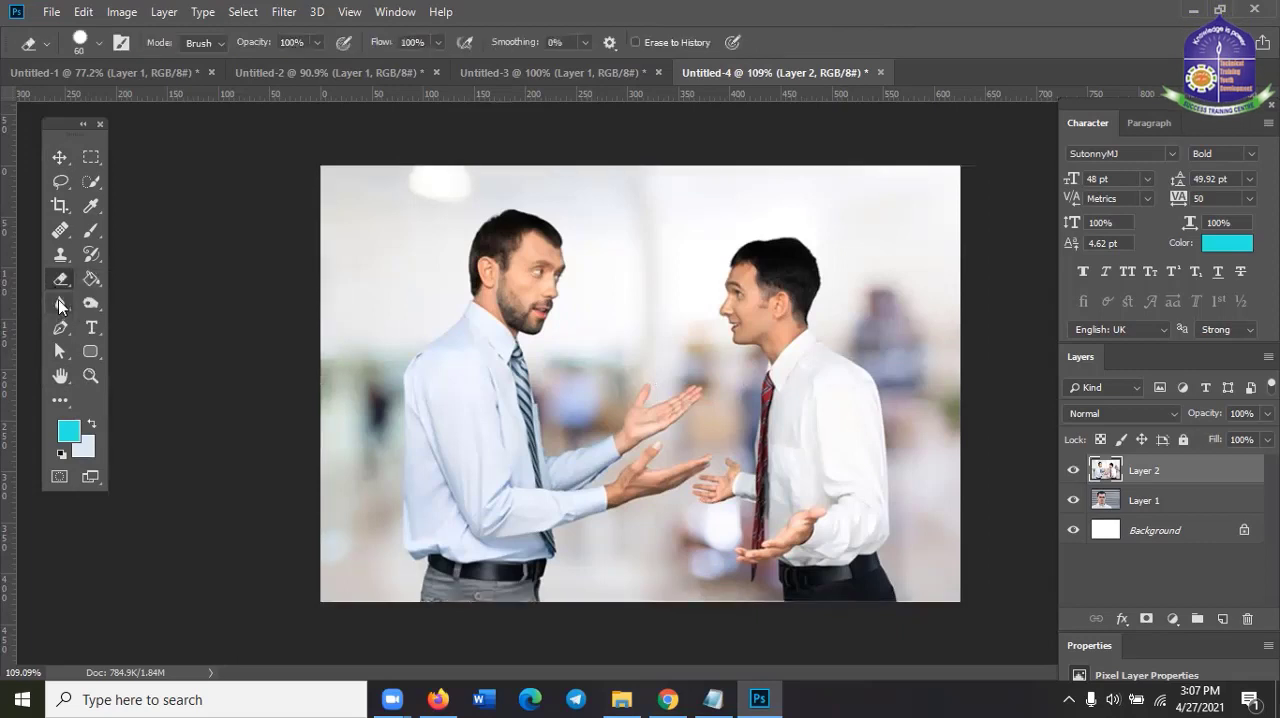
{"action": "left_click", "coordinate": [60, 306]}
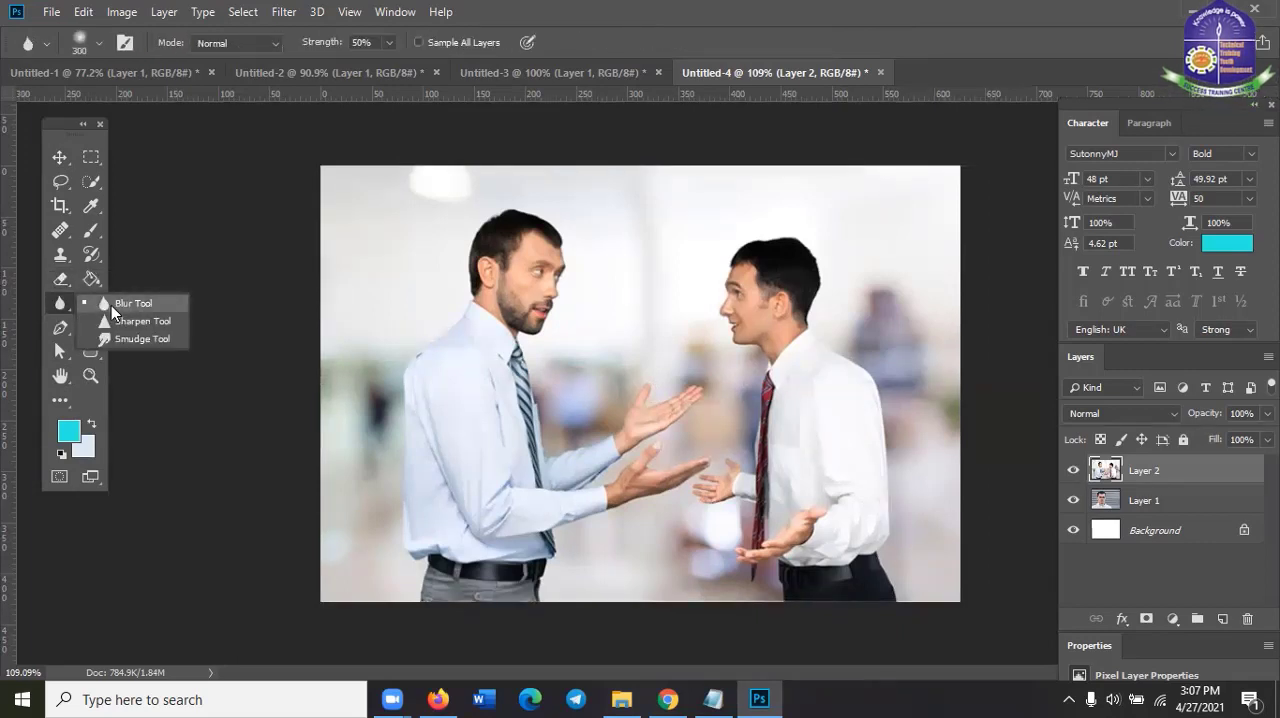
{"action": "left_click", "coordinate": [111, 305]}
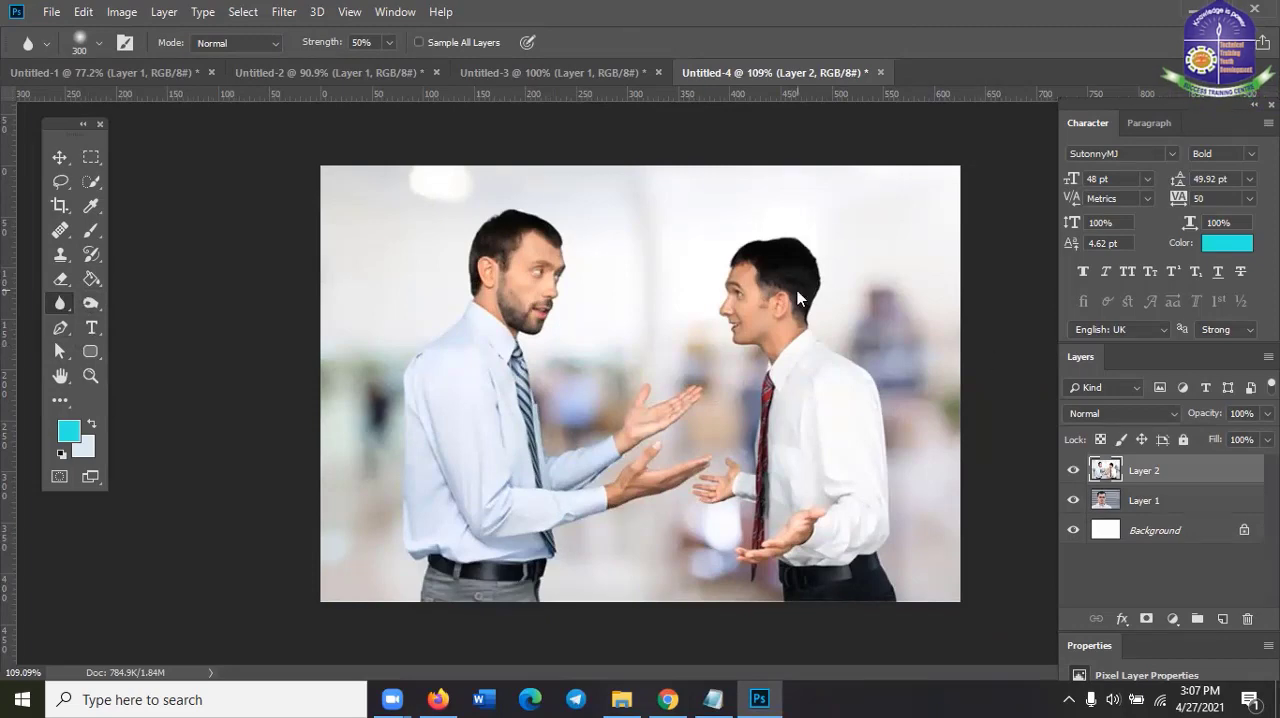
{"action": "key", "text": "bracketleft"}
{"action": "key", "text": "bracketleft"}
{"action": "key", "text": "bracketleft"}
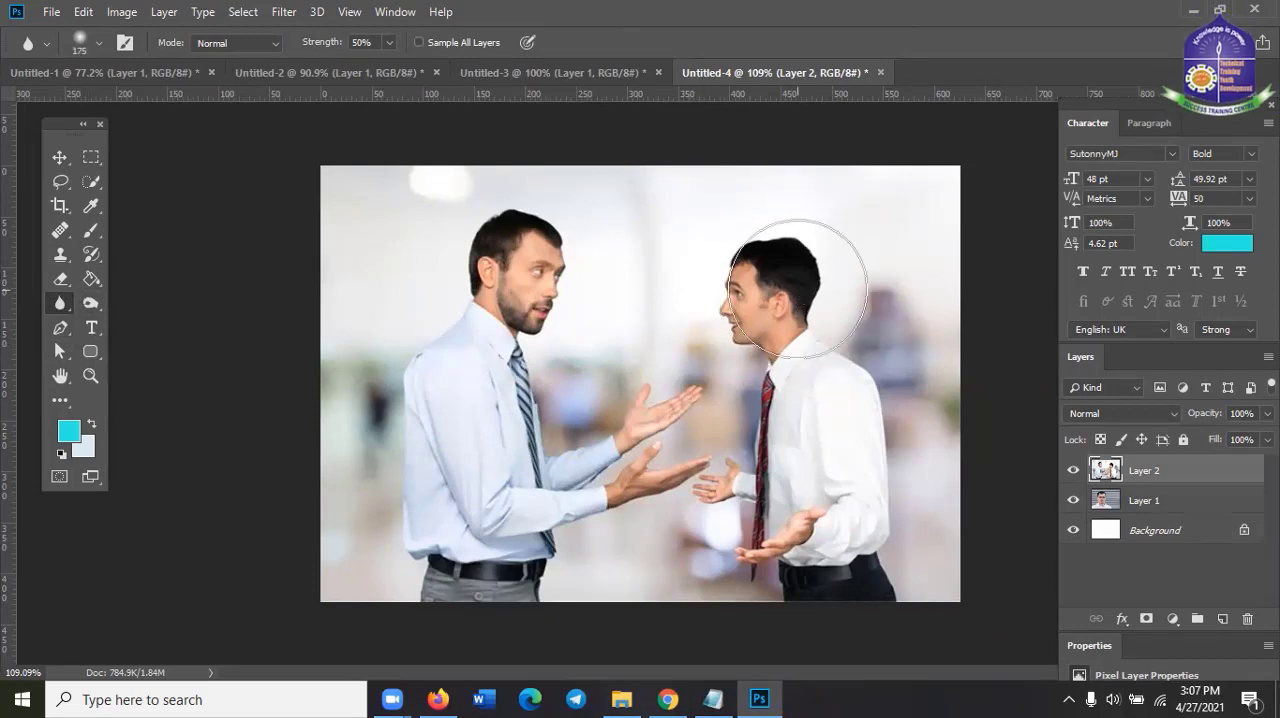
{"action": "key", "text": "bracketleft"}
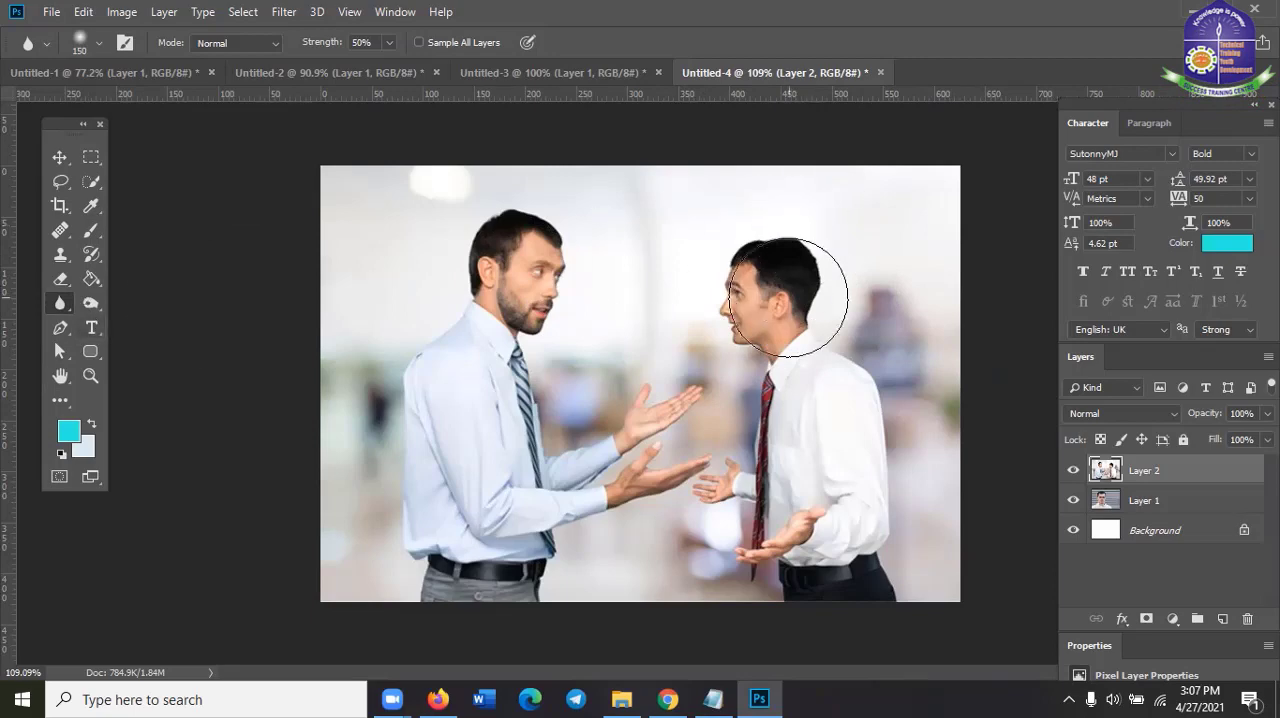
{"action": "right_click", "coordinate": [757, 276]}
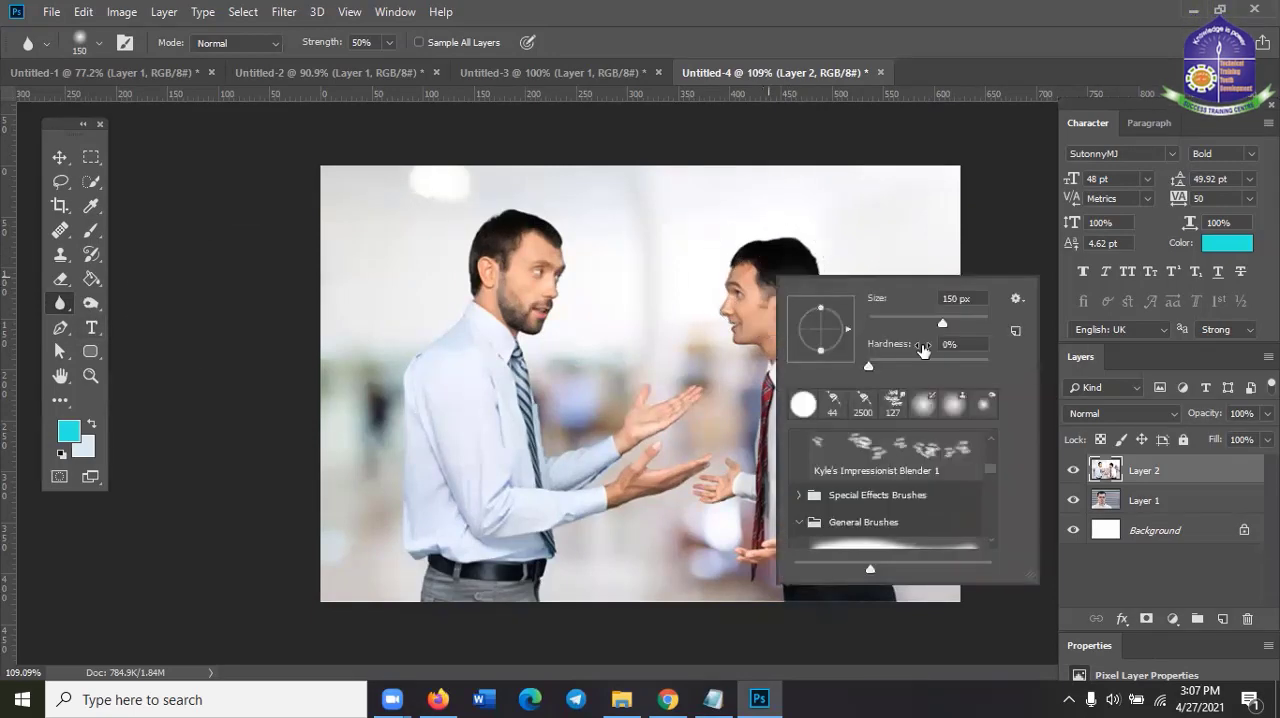
{"action": "left_click", "coordinate": [932, 318]}
{"action": "left_click", "coordinate": [893, 4]}
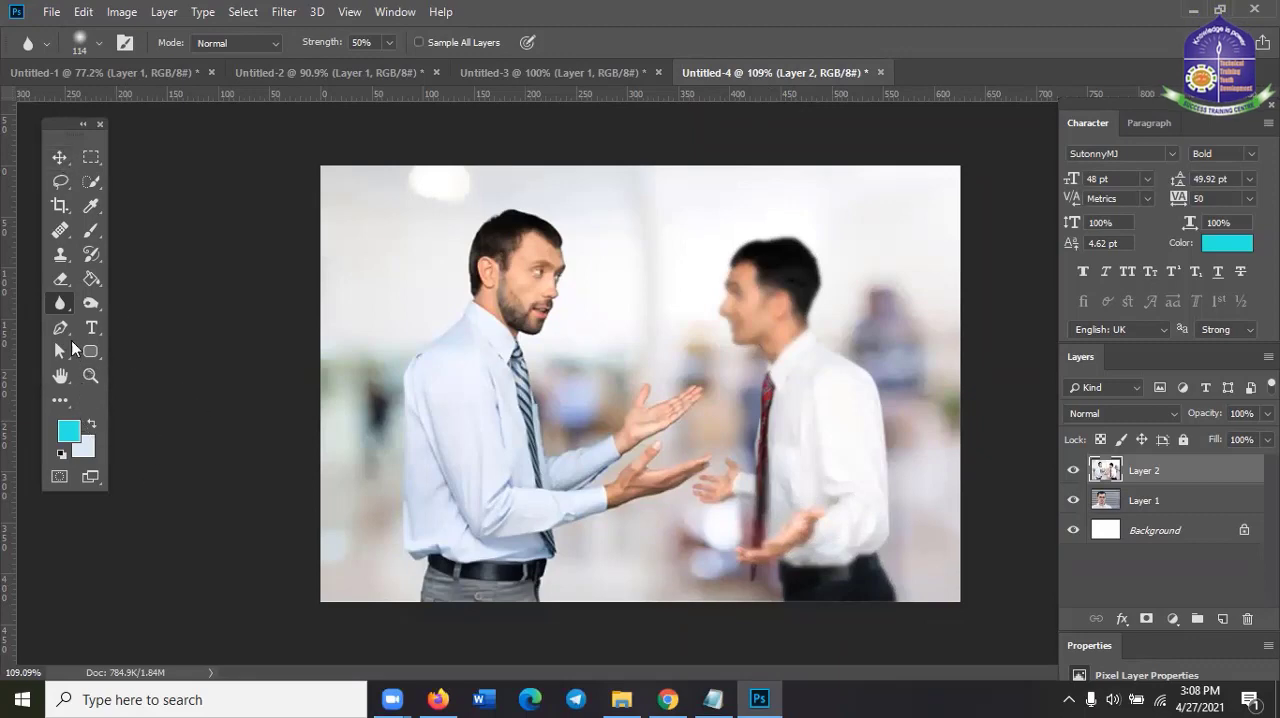
{"action": "right_click", "coordinate": [68, 305]}
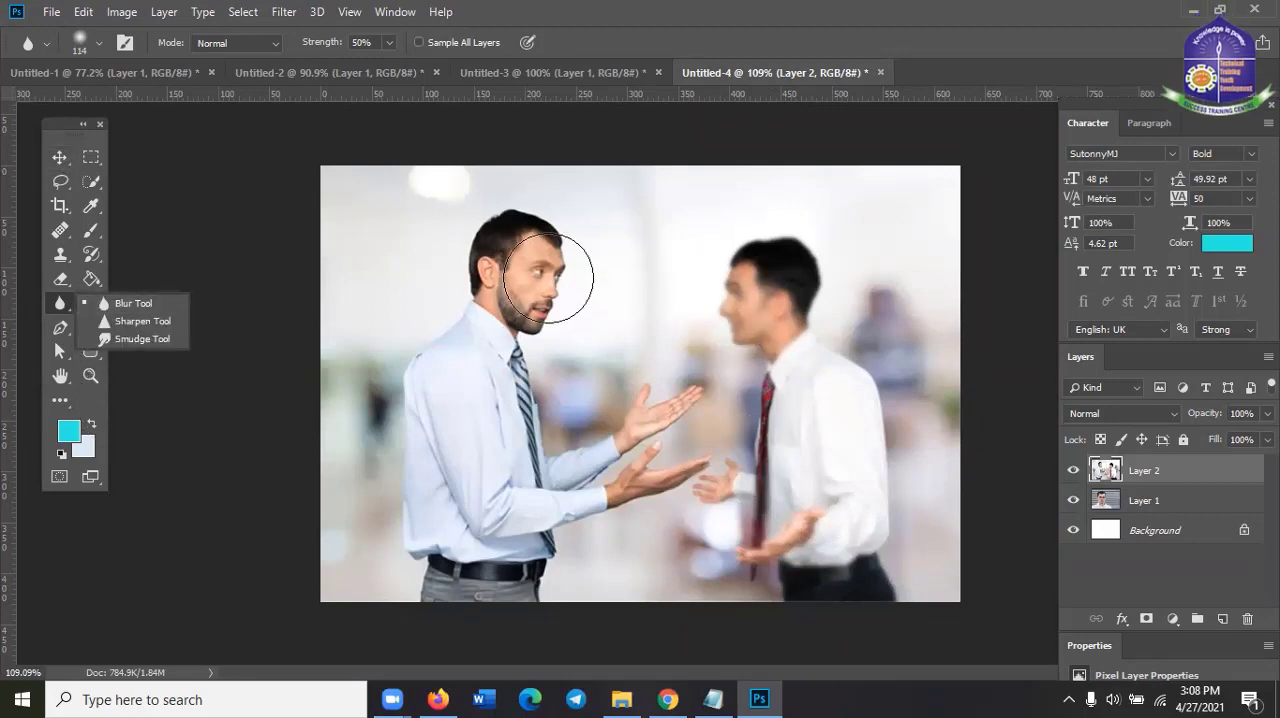
{"action": "left_click", "coordinate": [772, 9]}
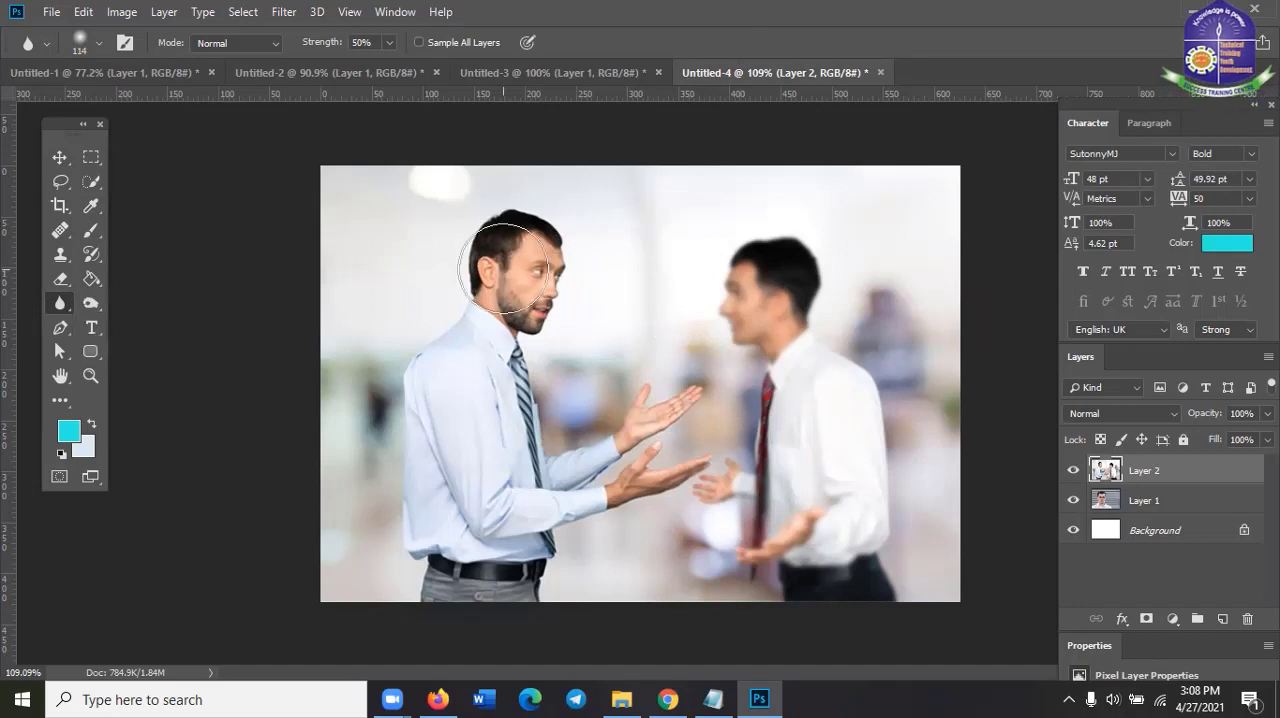
Blur the man in the light blue shirt using the Blur Tool with a 150 px brush at 50% strength
{"action": "key", "text": "bracketright"}
{"action": "key", "text": "bracketright"}
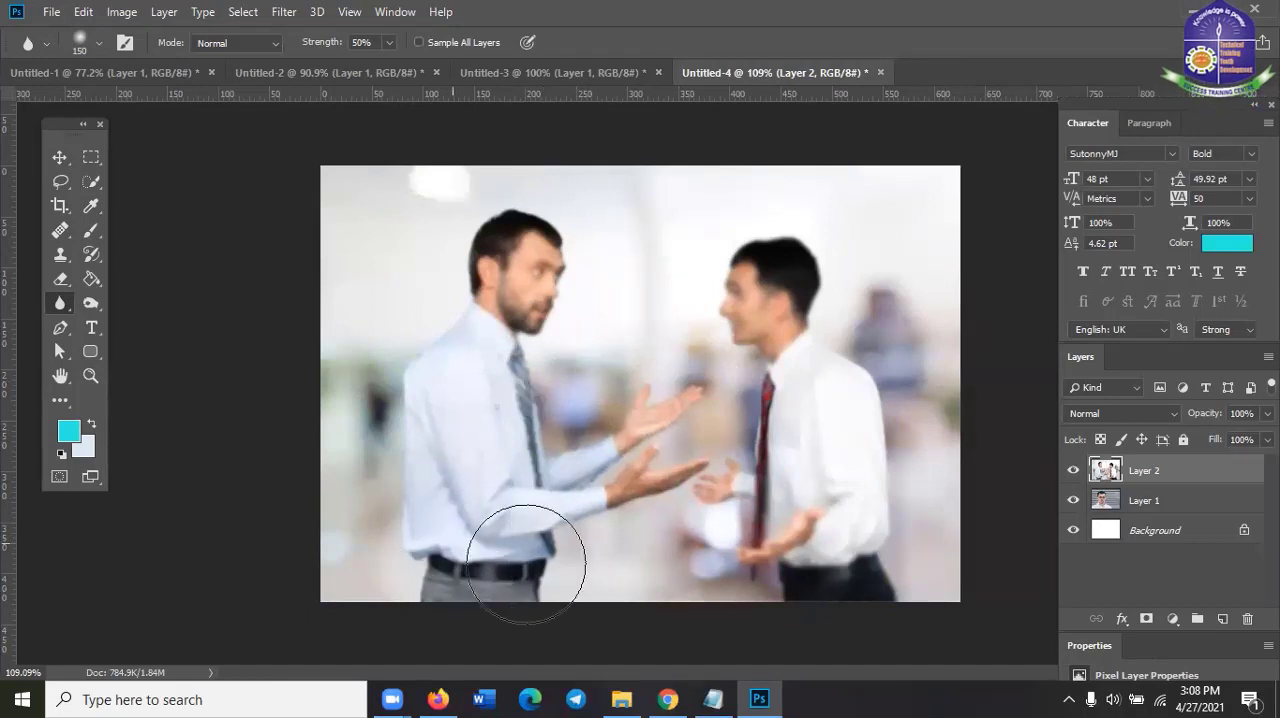
{"action": "right_click", "coordinate": [64, 312]}
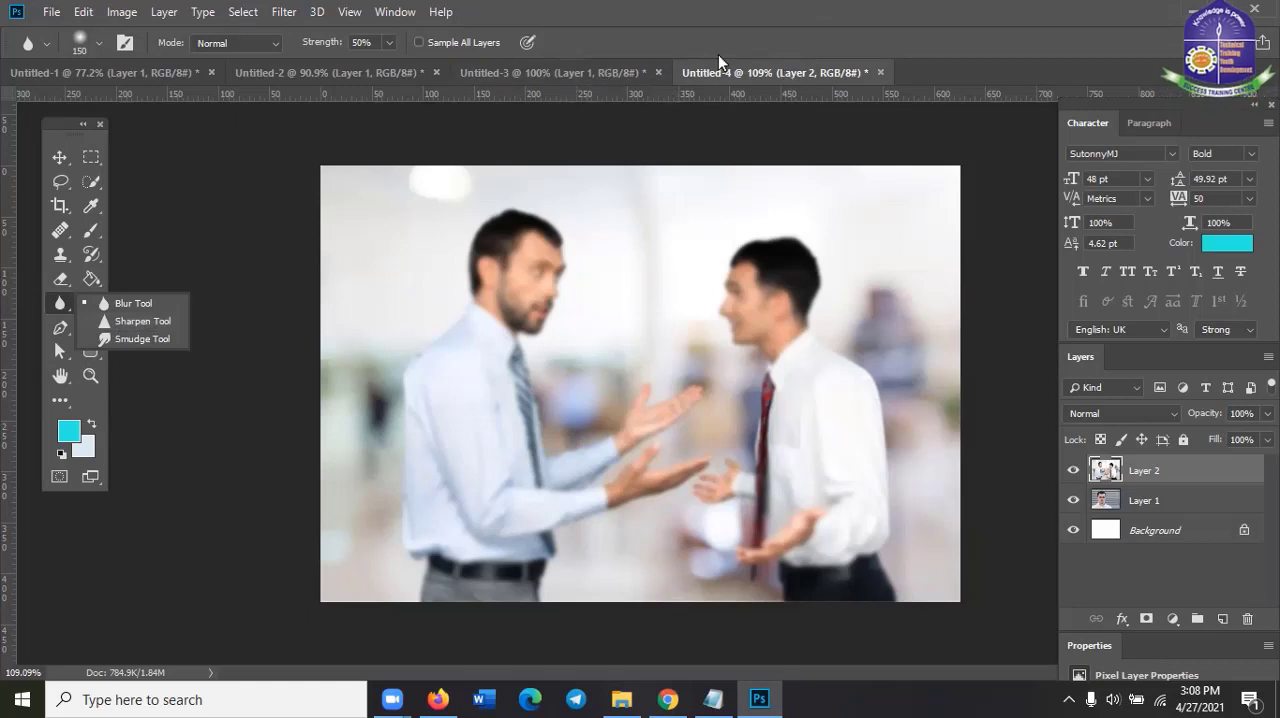
Bring up the blank Untitled-3 document and switch to the "corporate two man" image results in Firefox
{"action": "left_click", "coordinate": [587, 73]}
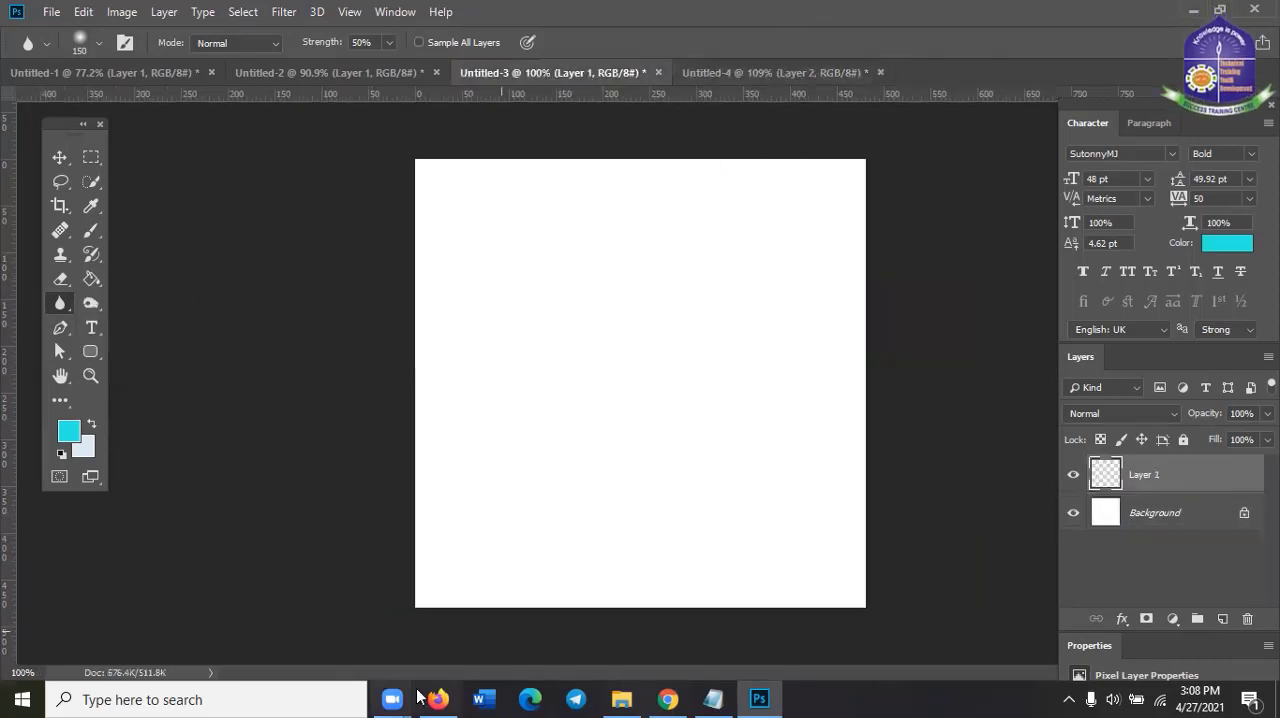
{"action": "left_click", "coordinate": [668, 699]}
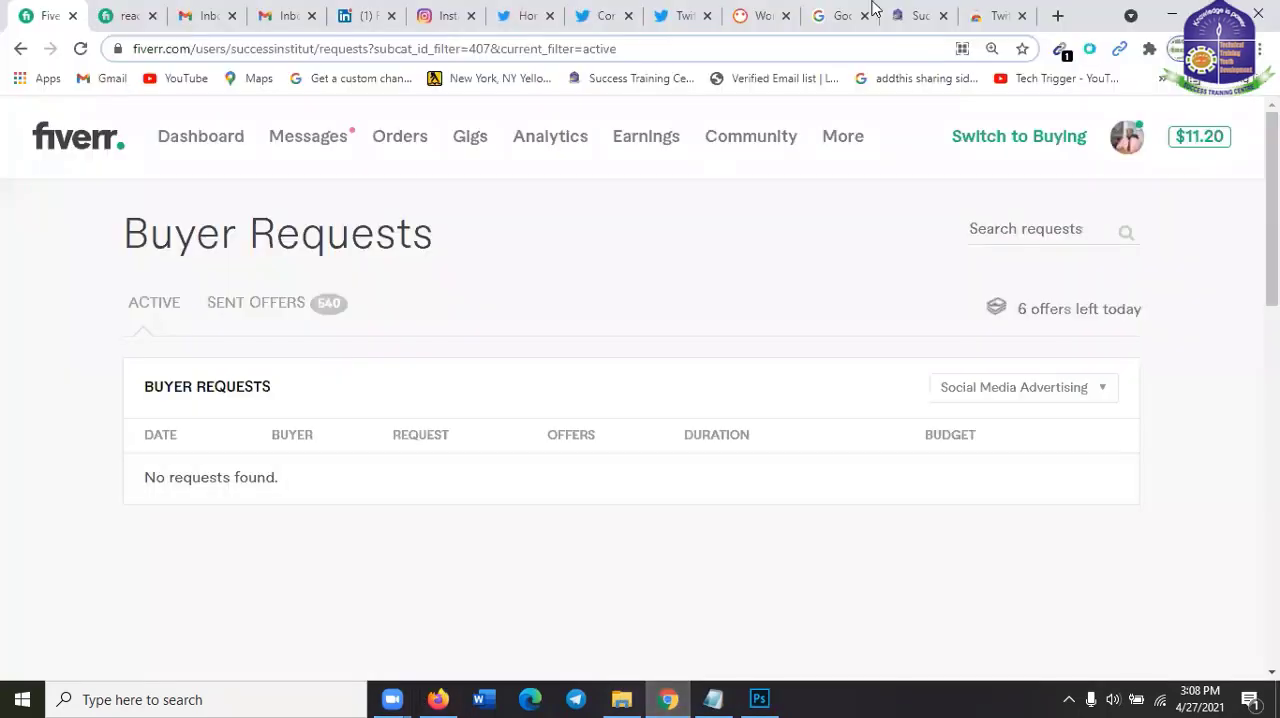
{"action": "left_click", "coordinate": [438, 699]}
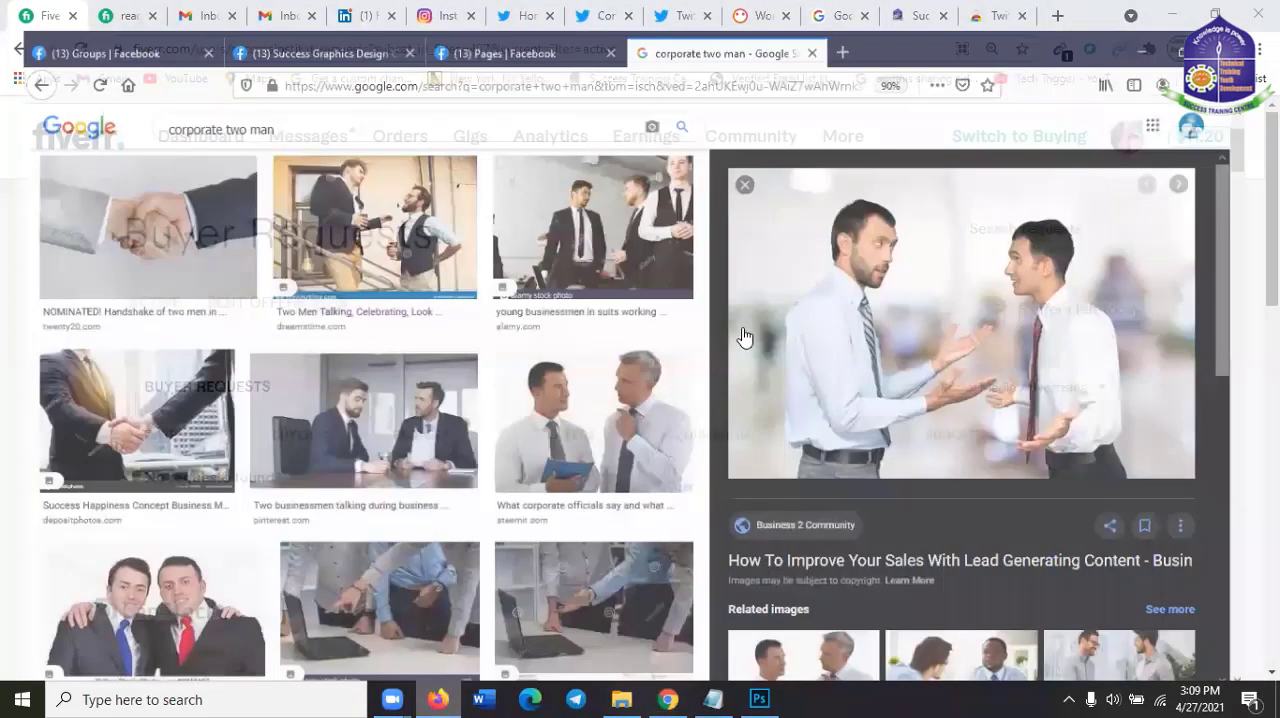
{"action": "scroll", "coordinate": [413, 518], "scroll_direction": "down", "scroll_amount": 3}
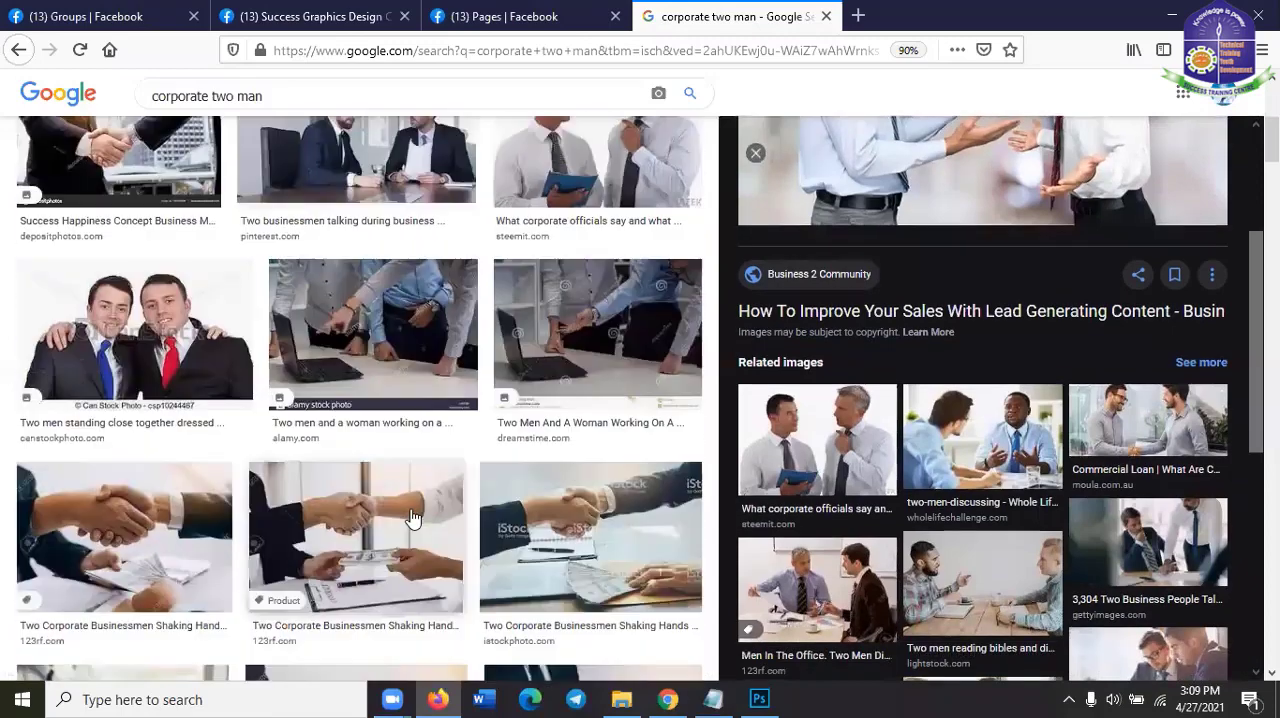
{"action": "scroll", "coordinate": [415, 517], "scroll_direction": "up", "scroll_amount": 5}
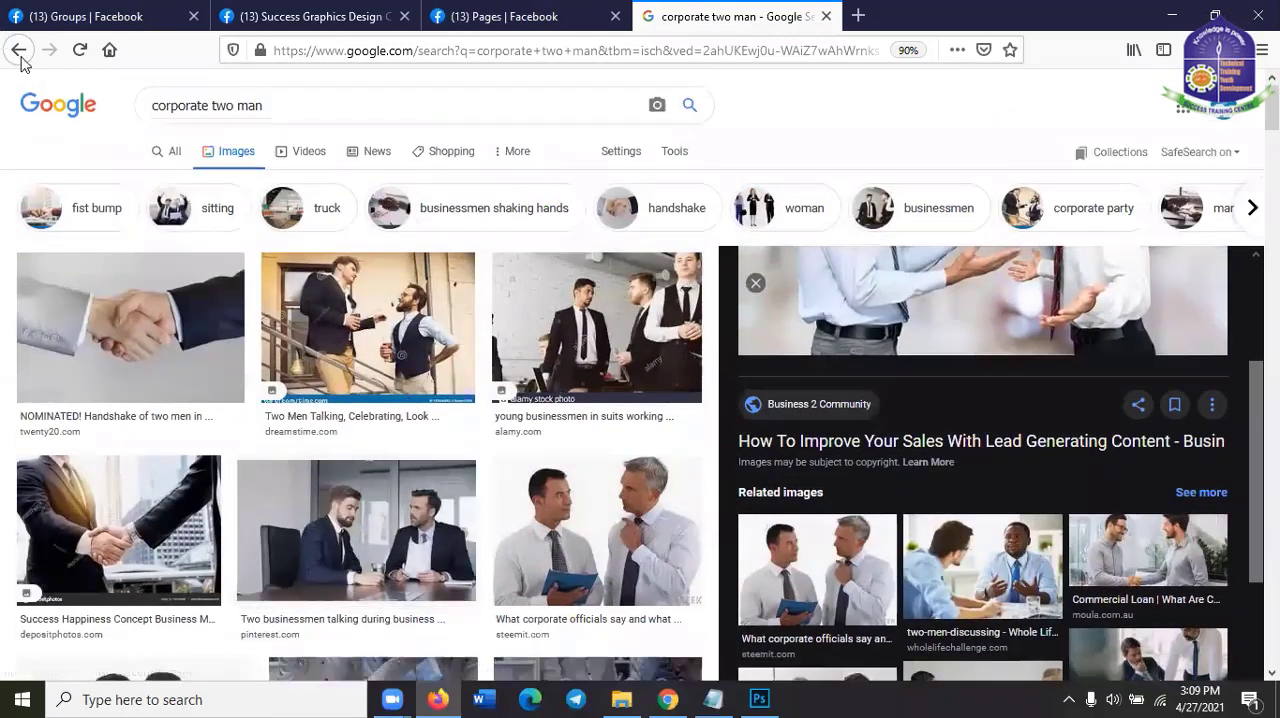
Go back to the earlier "corporate man" results and copy the Freepik portrait "Front view of handsome corporate man"
{"action": "left_click", "coordinate": [20, 48]}
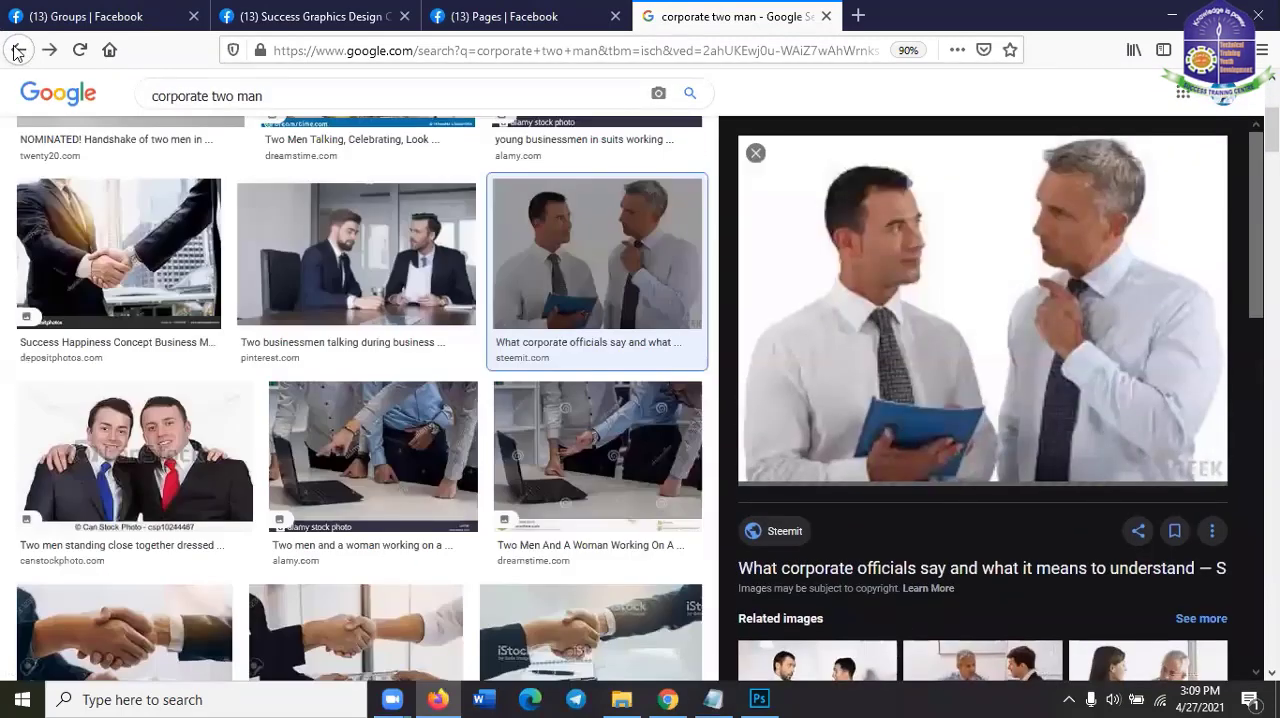
{"action": "left_click", "coordinate": [16, 50]}
{"action": "scroll", "coordinate": [256, 203], "scroll_direction": "up", "scroll_amount": 3}
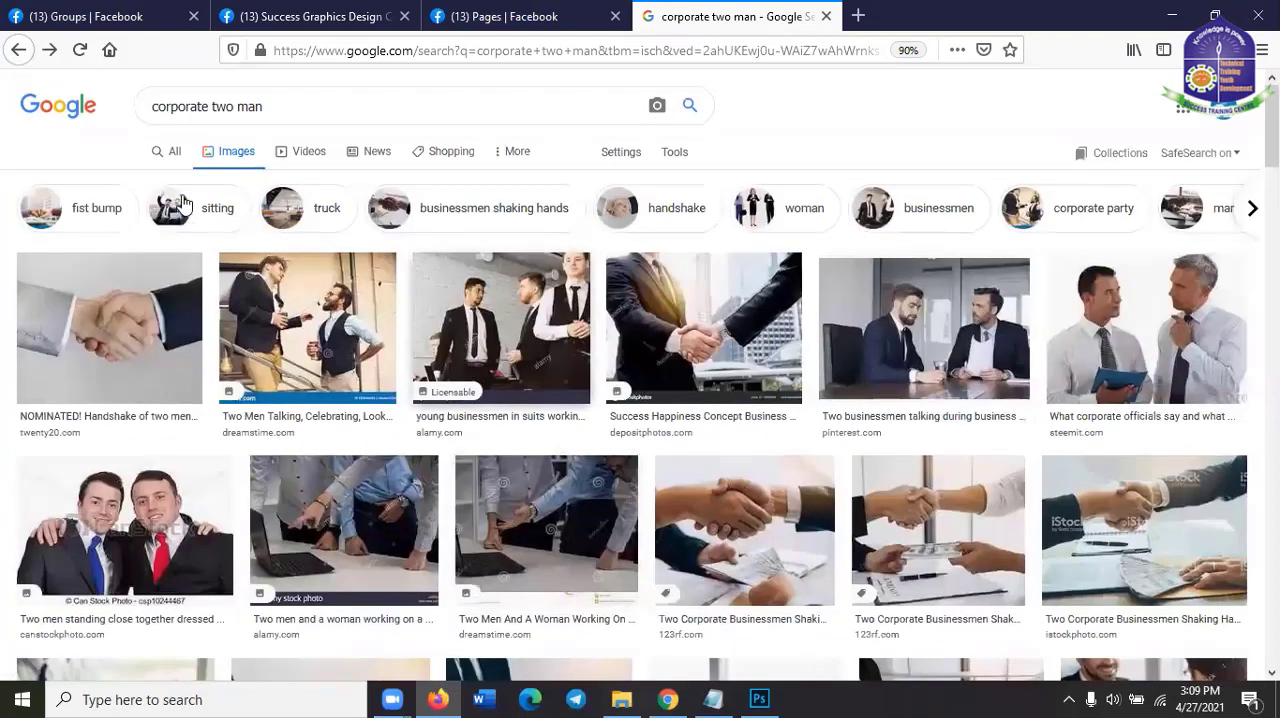
{"action": "left_click", "coordinate": [20, 50]}
{"action": "left_click", "coordinate": [20, 50]}
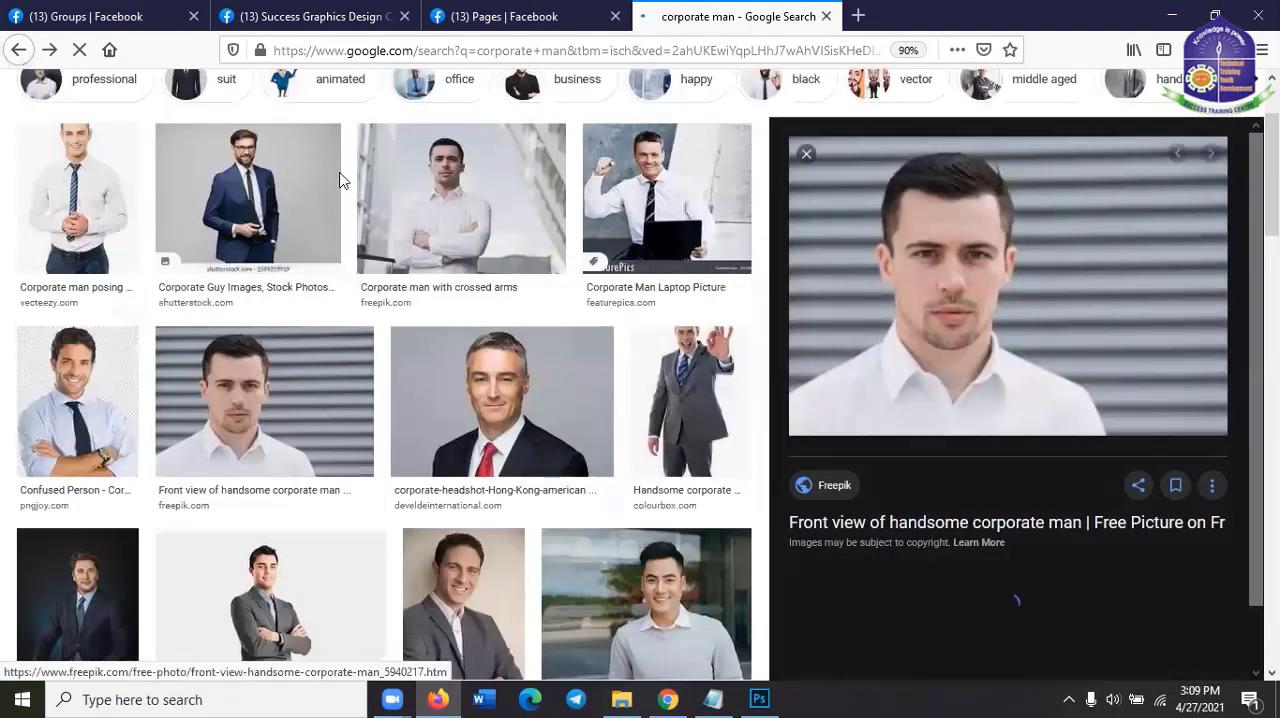
{"action": "right_click", "coordinate": [935, 267]}
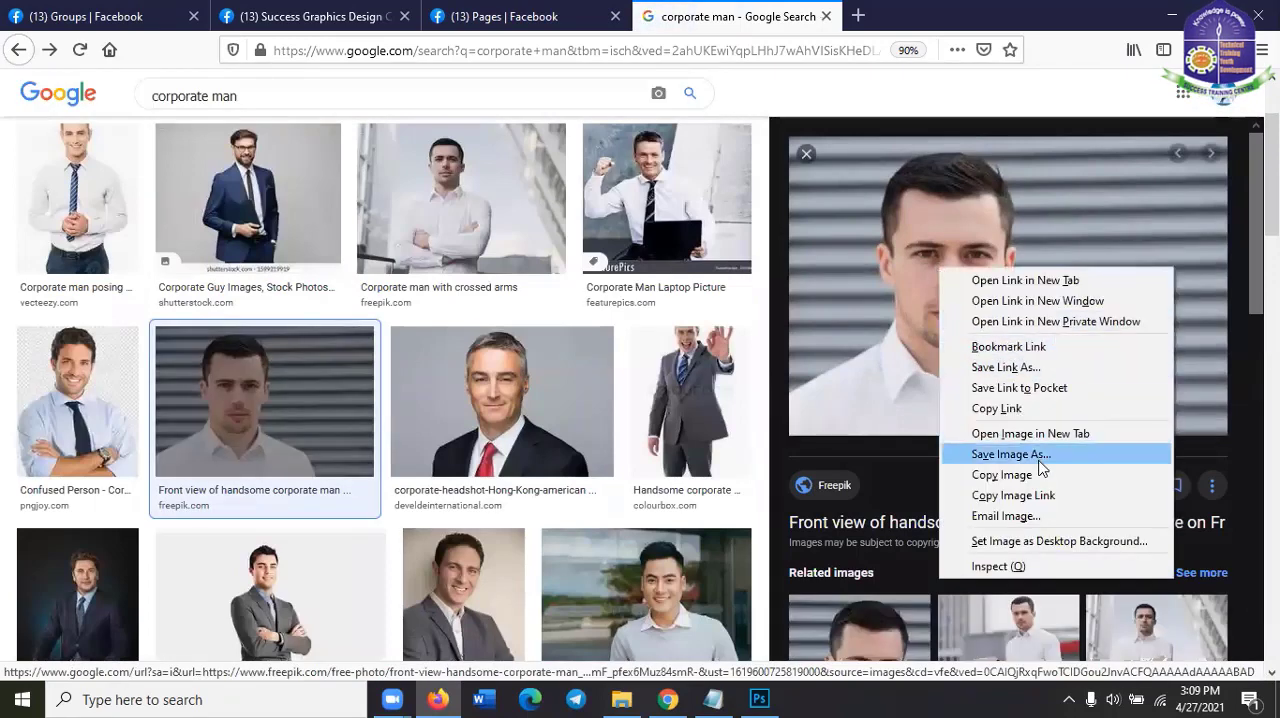
{"action": "left_click", "coordinate": [1003, 474]}
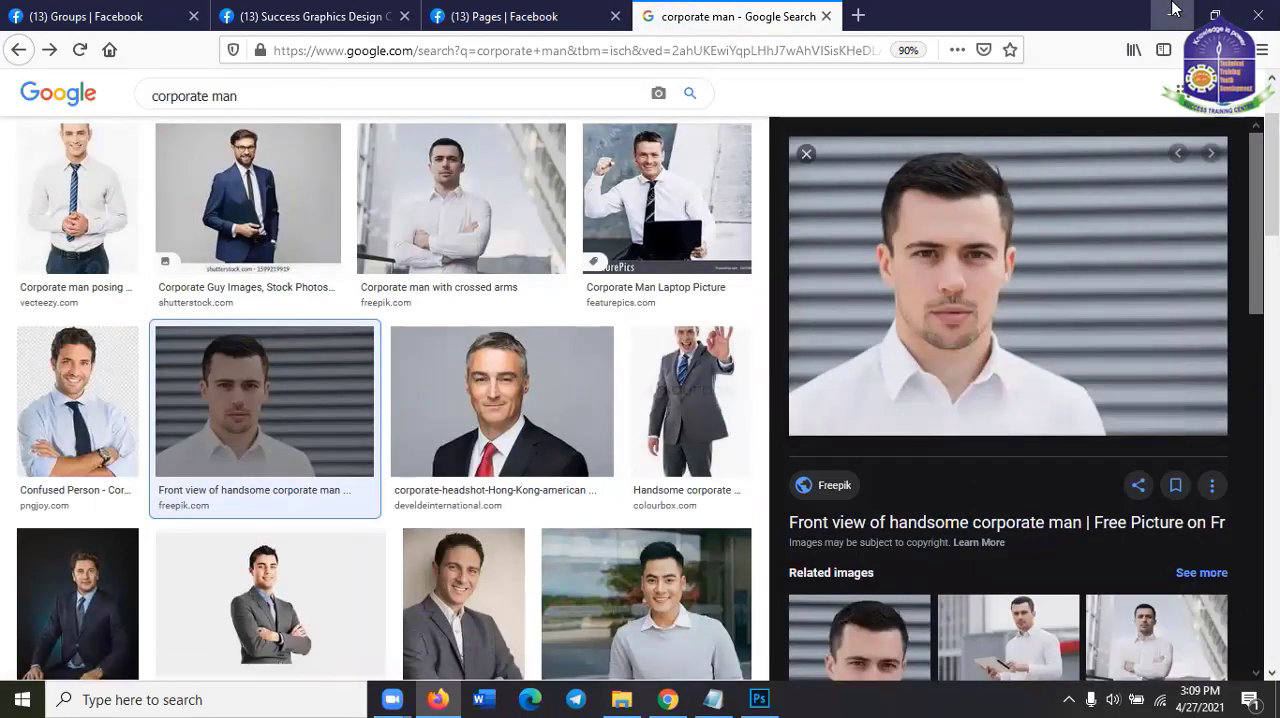
Return to Photoshop, paste the portrait into Untitled-3, and scale it to about 118.2% so it covers the canvas
{"action": "left_click", "coordinate": [1173, 9]}
{"action": "left_click", "coordinate": [766, 698]}
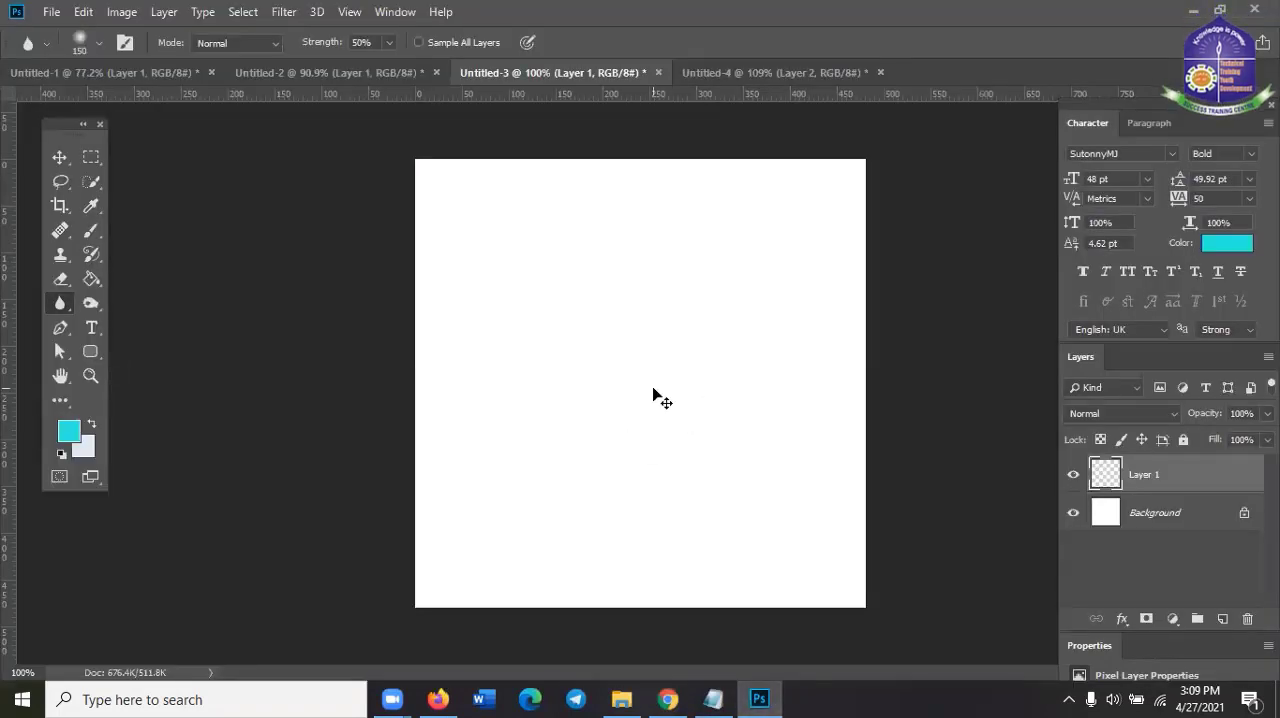
{"action": "key", "text": "ctrl+v"}
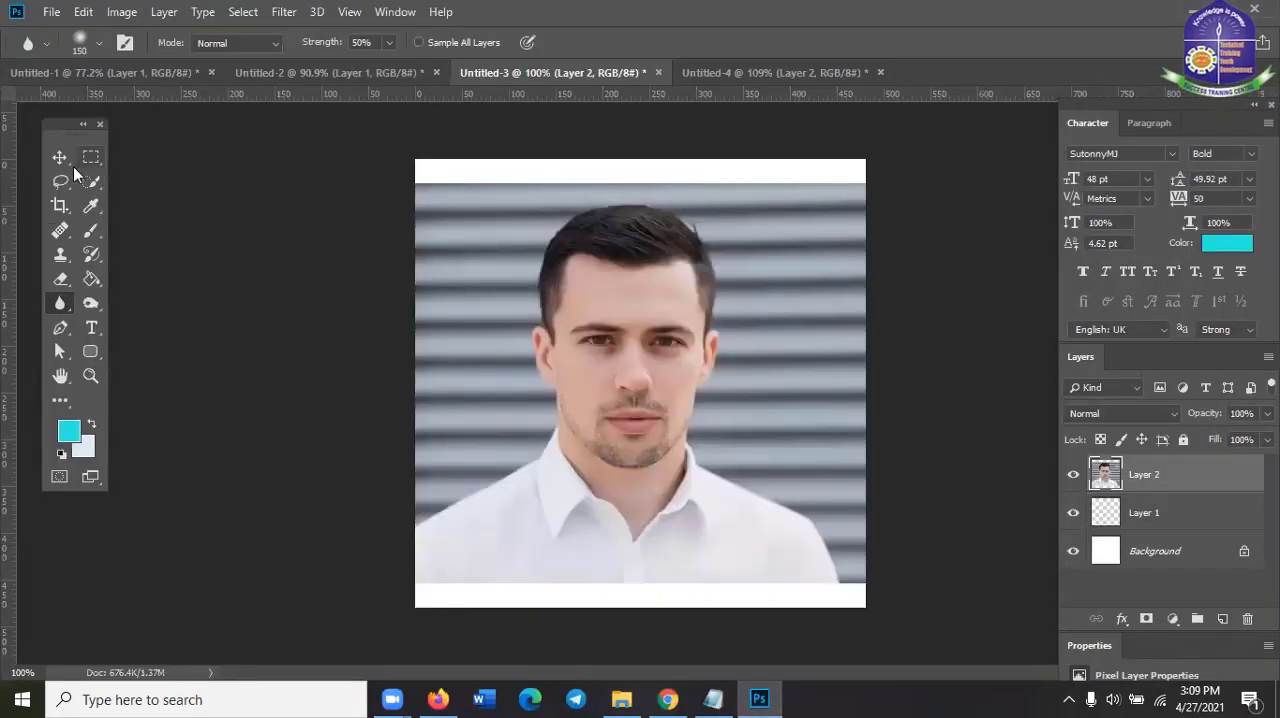
{"action": "left_click", "coordinate": [71, 166]}
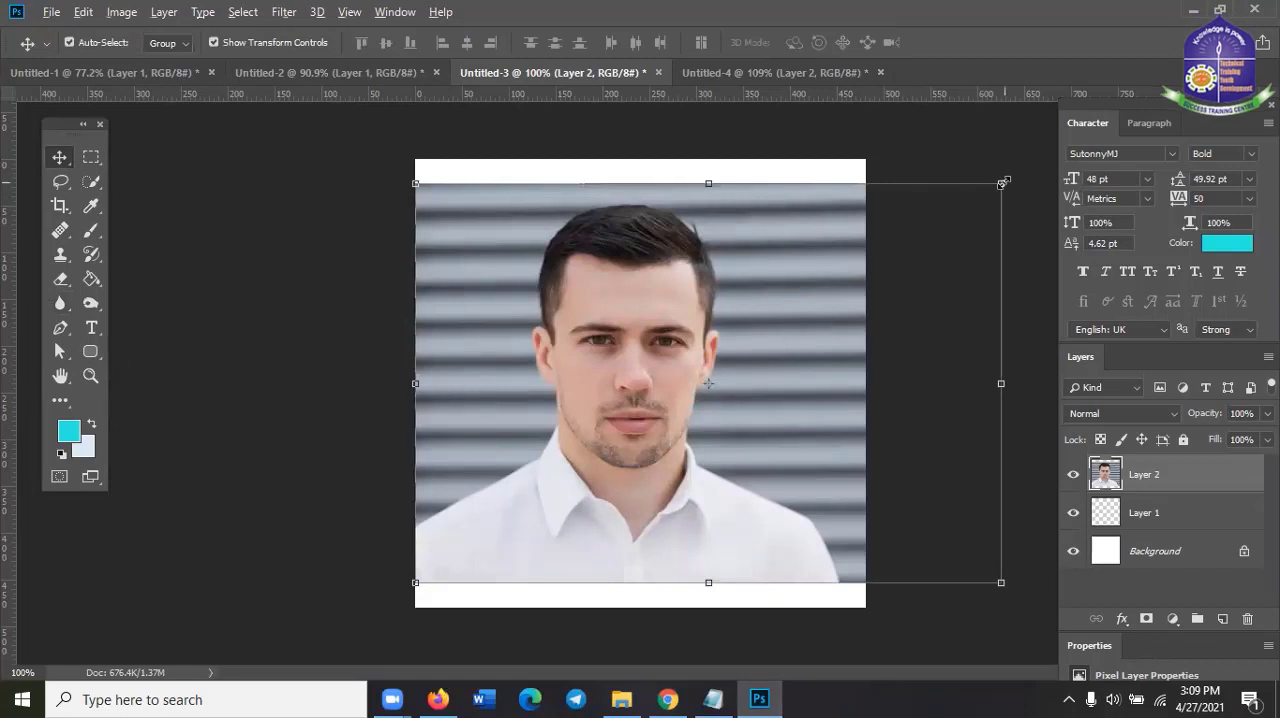
{"action": "left_click_drag", "start_coordinate": [1003, 182], "coordinate": [1054, 147]}
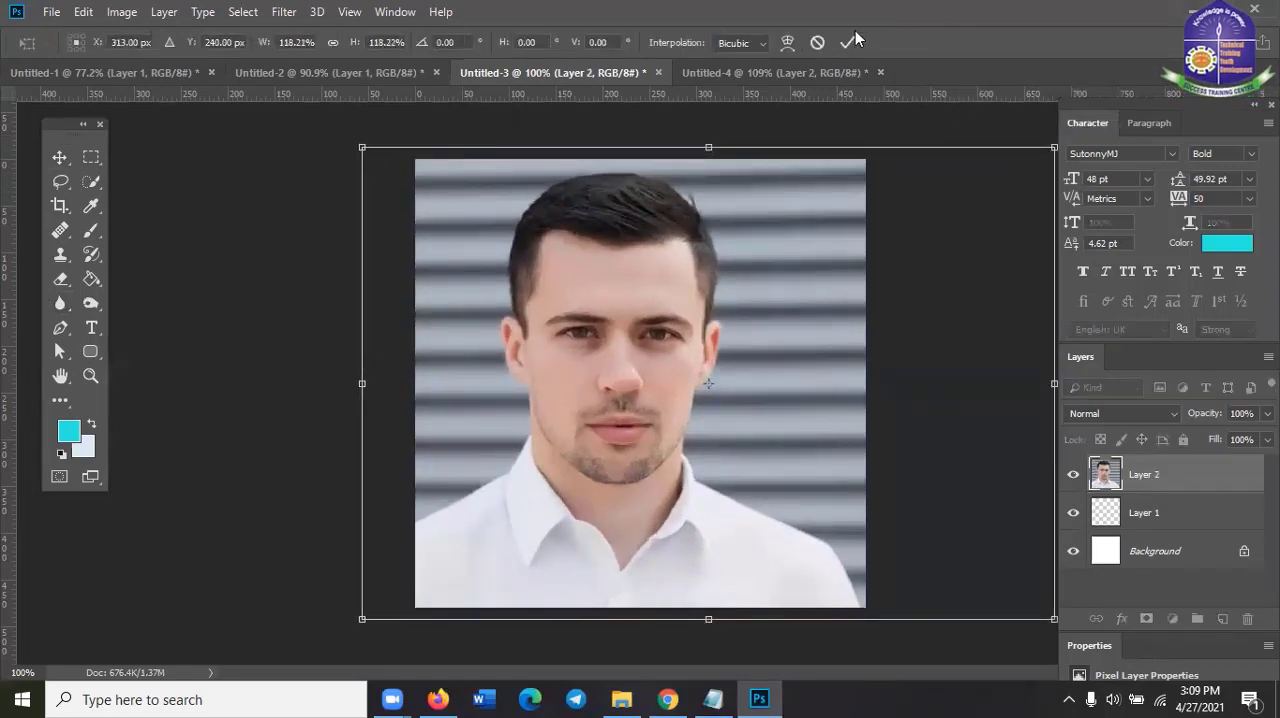
{"action": "key", "text": "Return"}
Activate the Sharpen Tool and set its brush size to 50 px
{"action": "scroll", "coordinate": [806, 277], "scroll_direction": "up", "scroll_amount": 4}
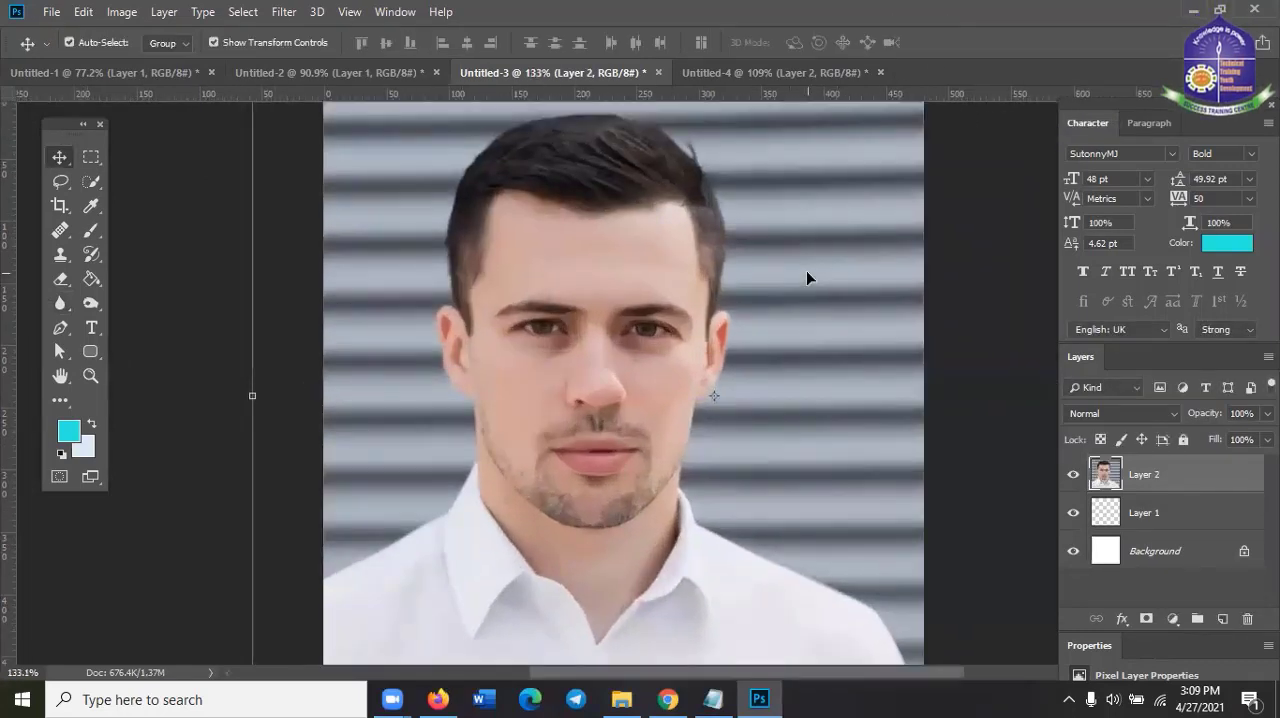
{"action": "scroll", "coordinate": [806, 277], "scroll_direction": "down", "scroll_amount": 2}
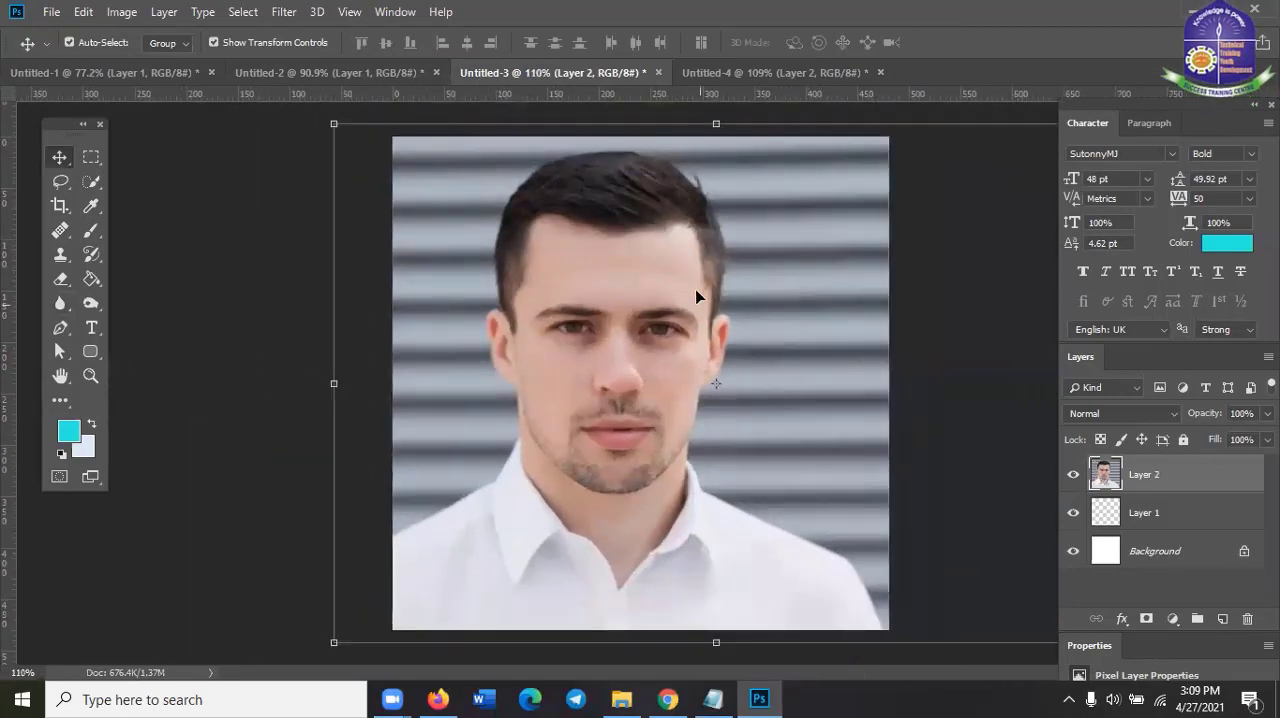
{"action": "scroll", "coordinate": [729, 403], "scroll_direction": "up", "scroll_amount": 2}
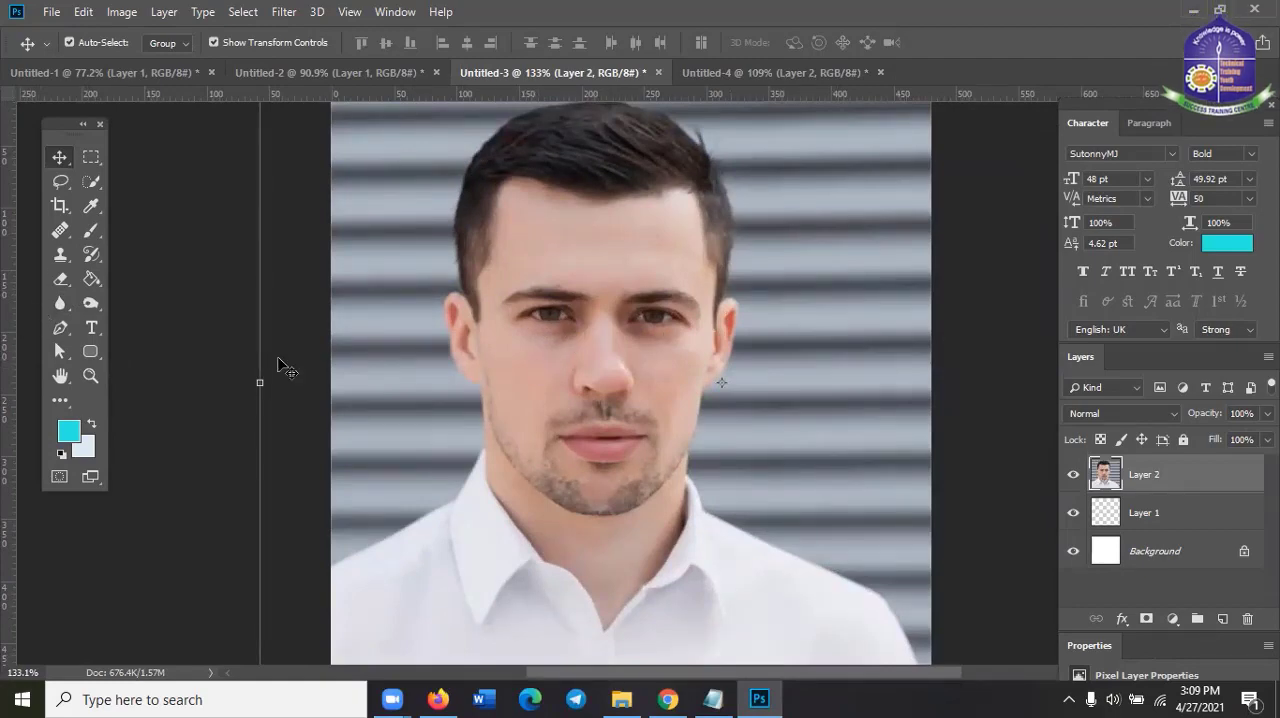
{"action": "left_click", "coordinate": [68, 305]}
{"action": "left_click", "coordinate": [114, 322]}
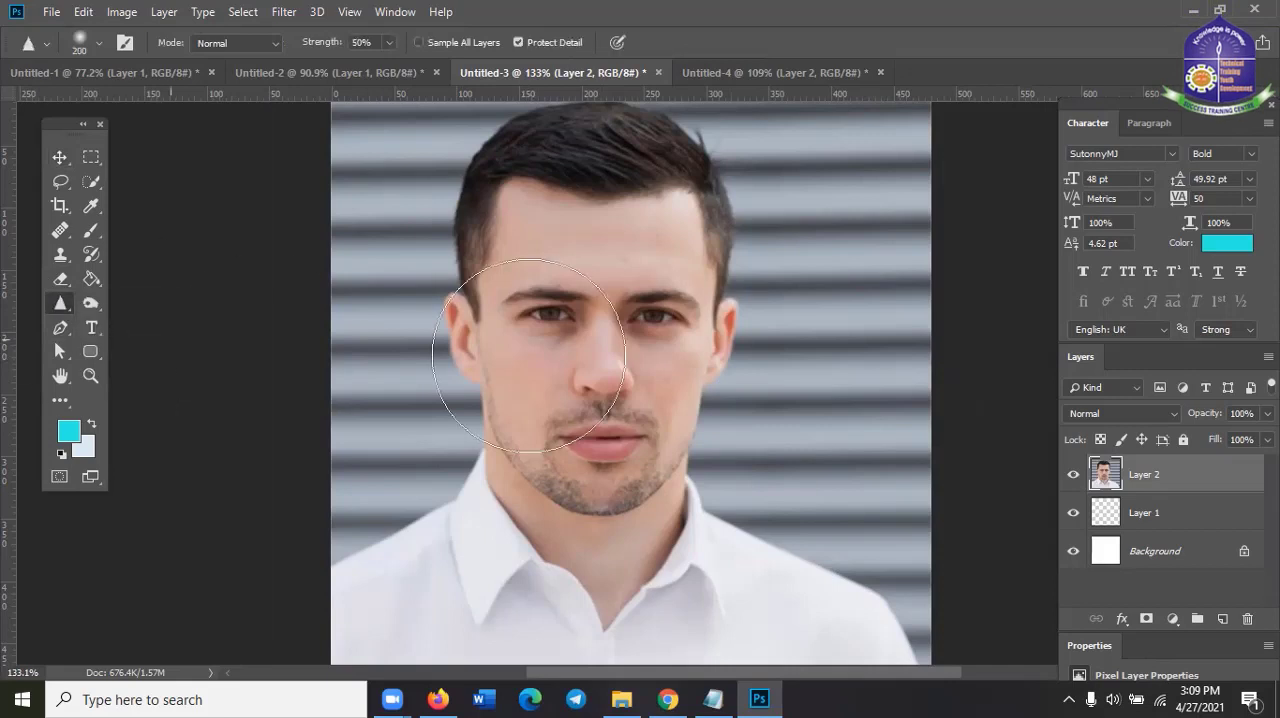
{"action": "key", "text": "bracketleft"}
{"action": "key", "text": "bracketleft"}
{"action": "key", "text": "bracketleft"}
{"action": "key", "text": "bracketleft"}
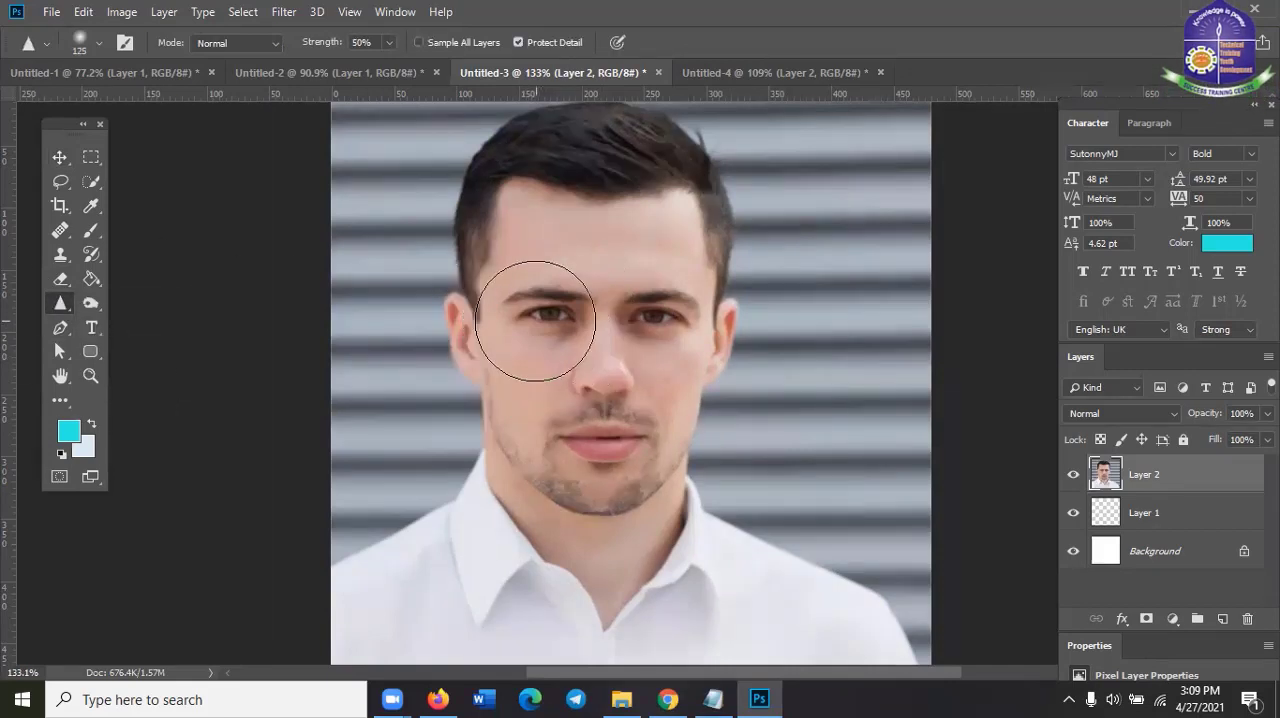
{"action": "right_click", "coordinate": [536, 318]}
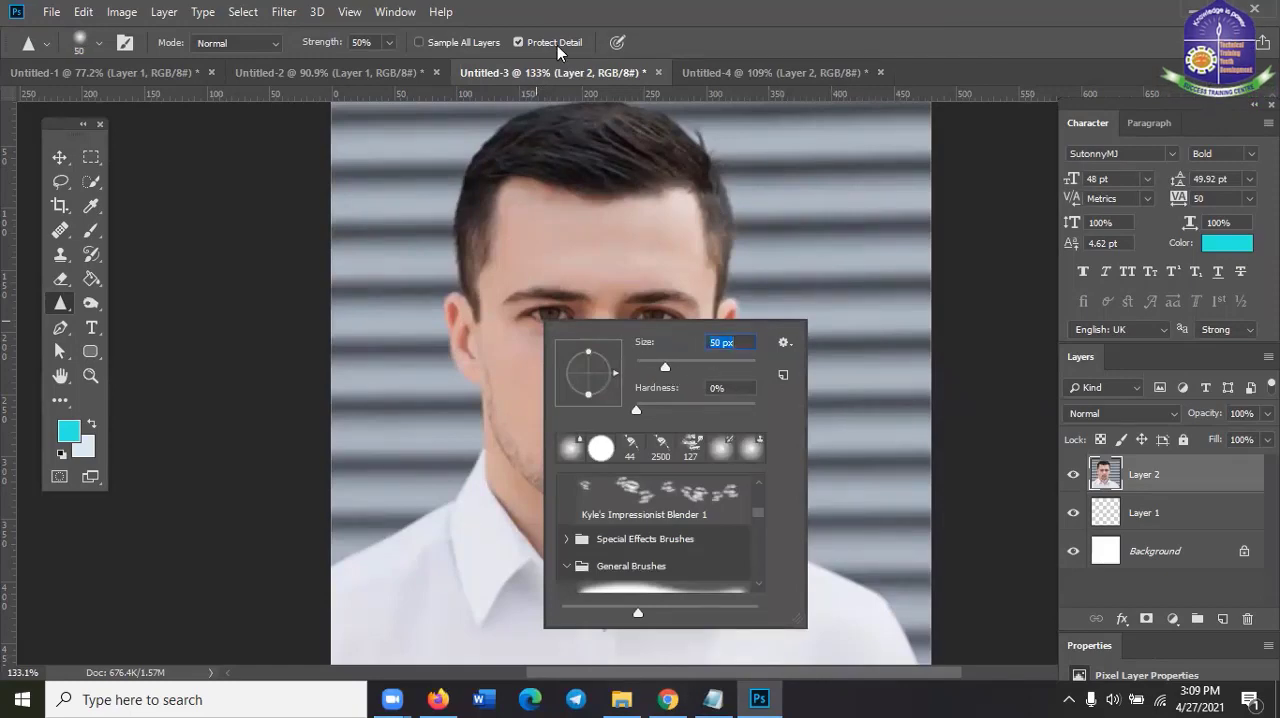
{"action": "key", "text": "Return"}
Sharpen the man's right eye with the brush reduced to 40 px at 50% strength
{"action": "scroll", "coordinate": [536, 318], "scroll_direction": "up", "scroll_amount": 4}
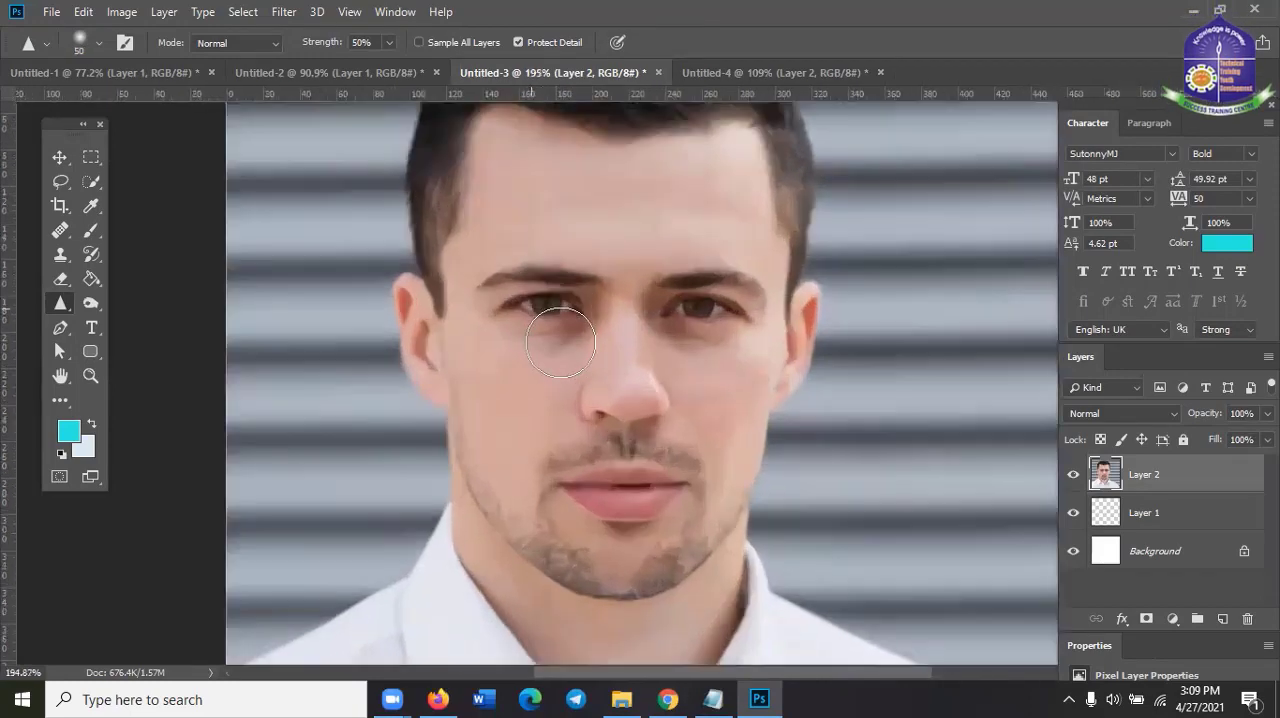
{"action": "scroll", "coordinate": [539, 356], "scroll_direction": "down", "scroll_amount": 1}
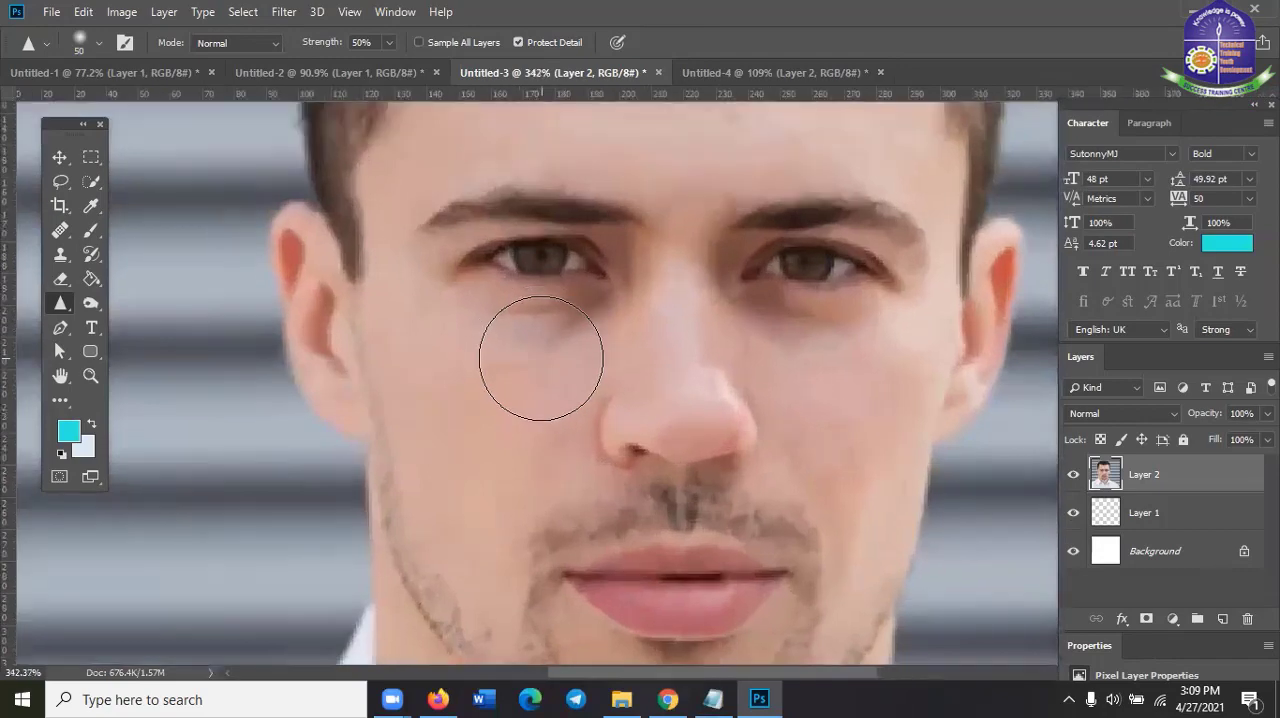
{"action": "key", "text": "bracketleft"}
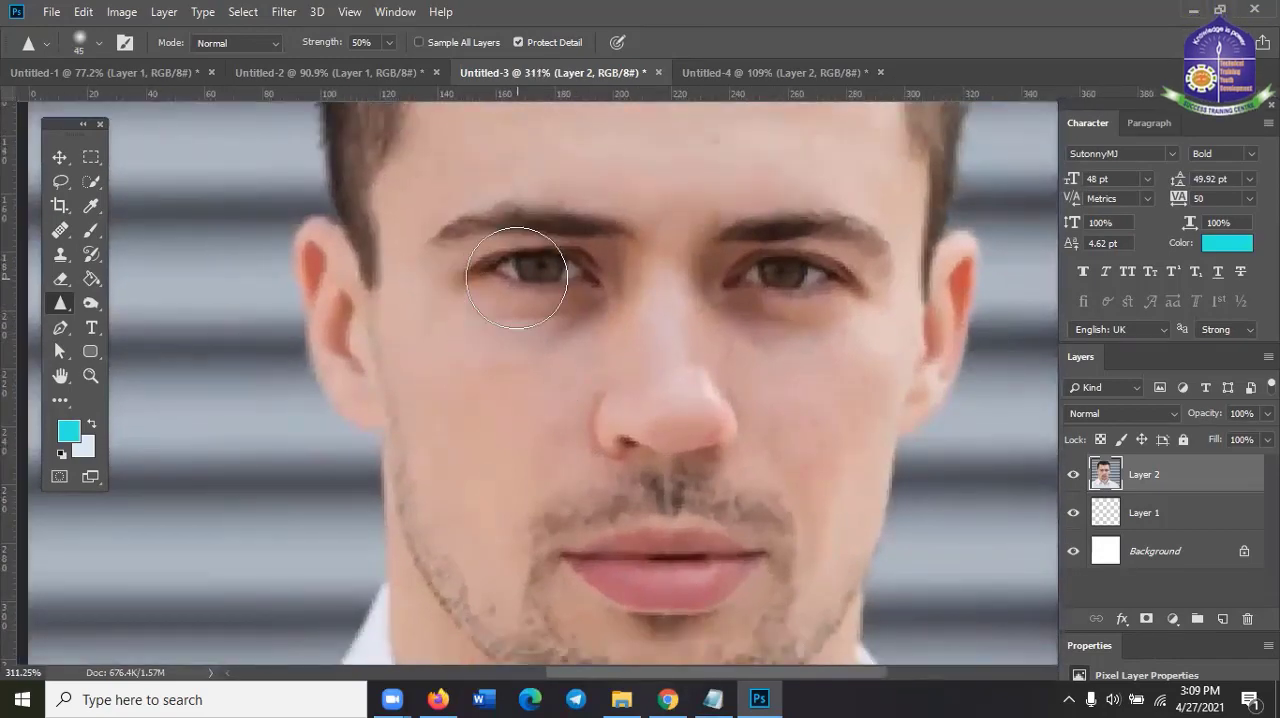
{"action": "scroll", "coordinate": [537, 312], "scroll_direction": "down", "scroll_amount": 3}
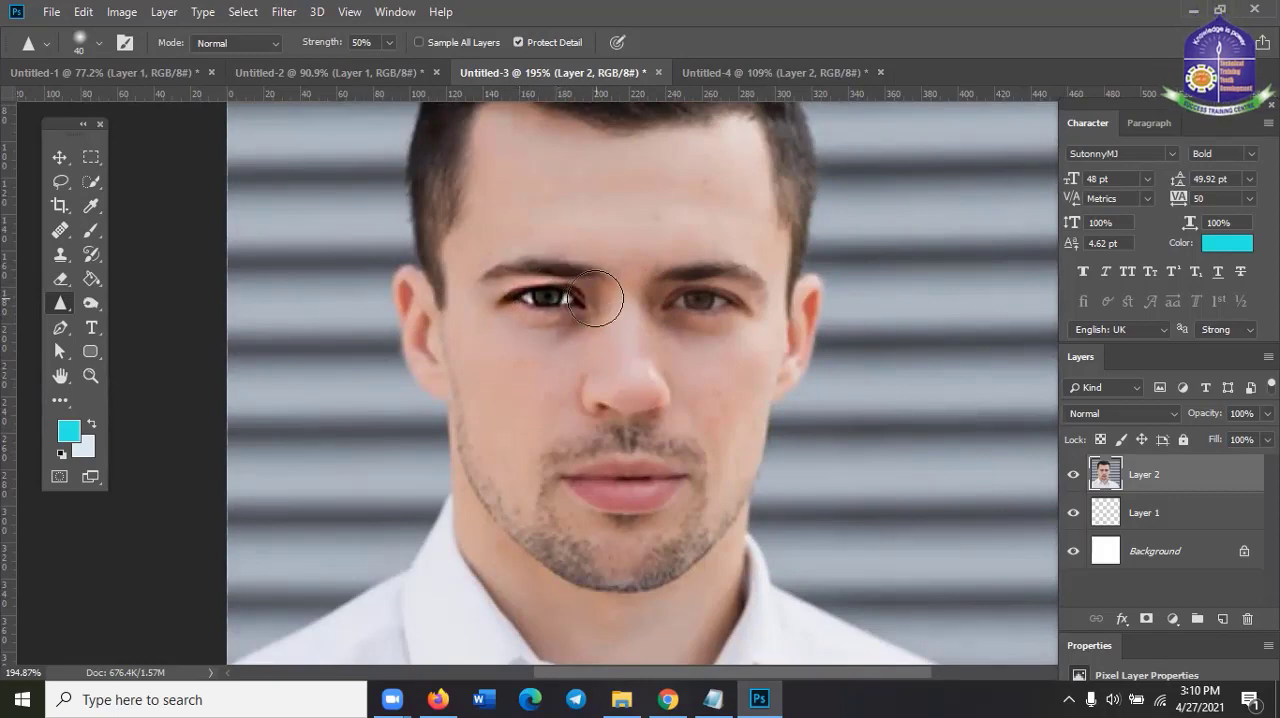
{"action": "scroll", "coordinate": [531, 402], "scroll_direction": "down", "scroll_amount": 1}
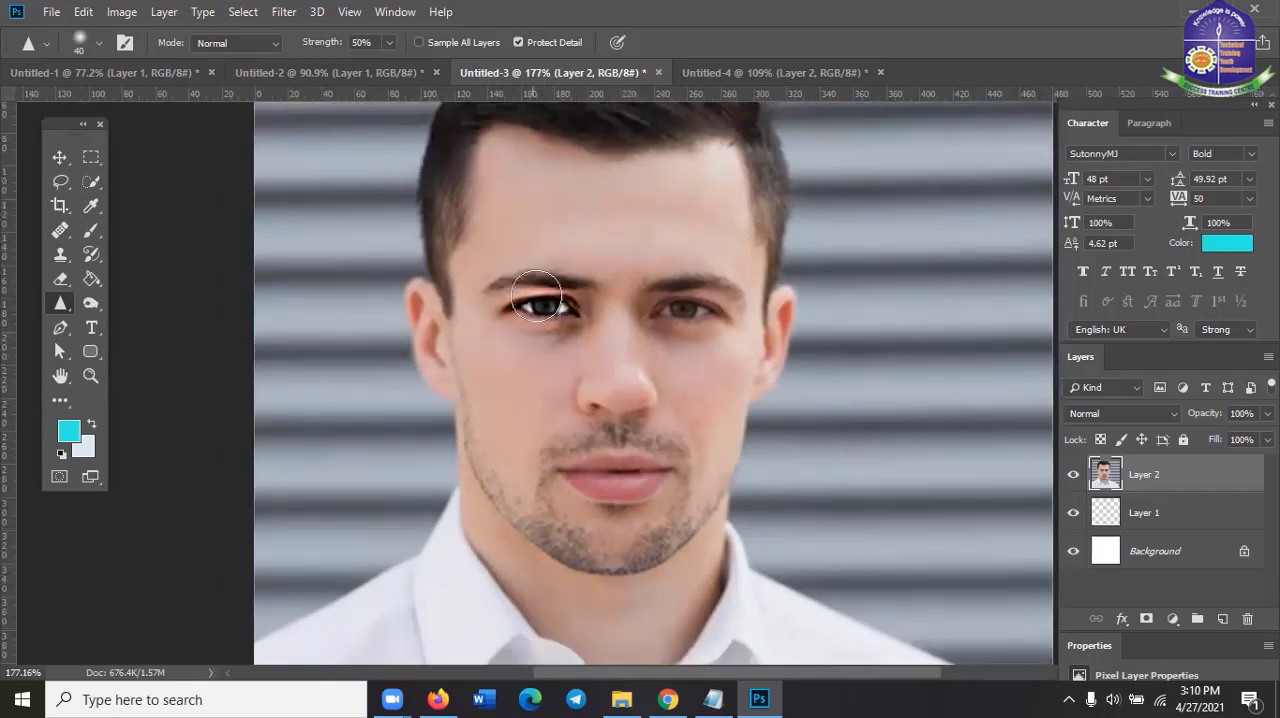
{"action": "scroll", "coordinate": [549, 322], "scroll_direction": "up", "scroll_amount": 1}
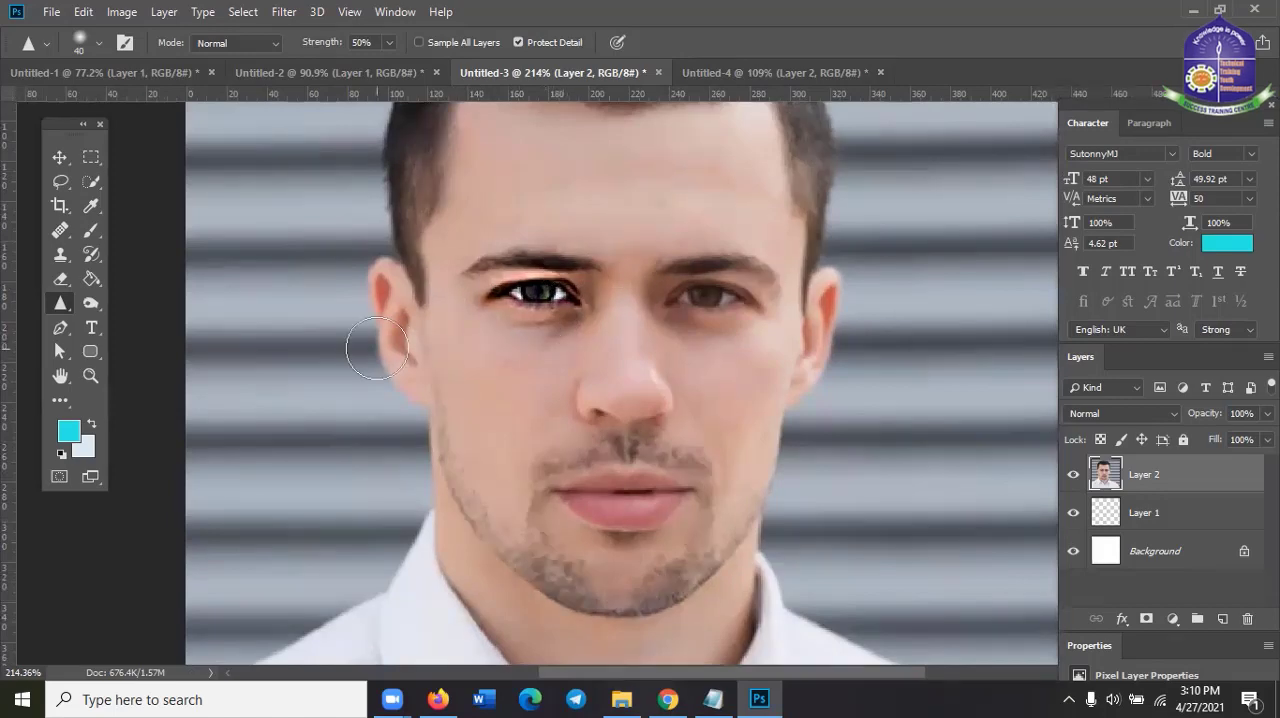
{"action": "scroll", "coordinate": [483, 364], "scroll_direction": "down", "scroll_amount": 2}
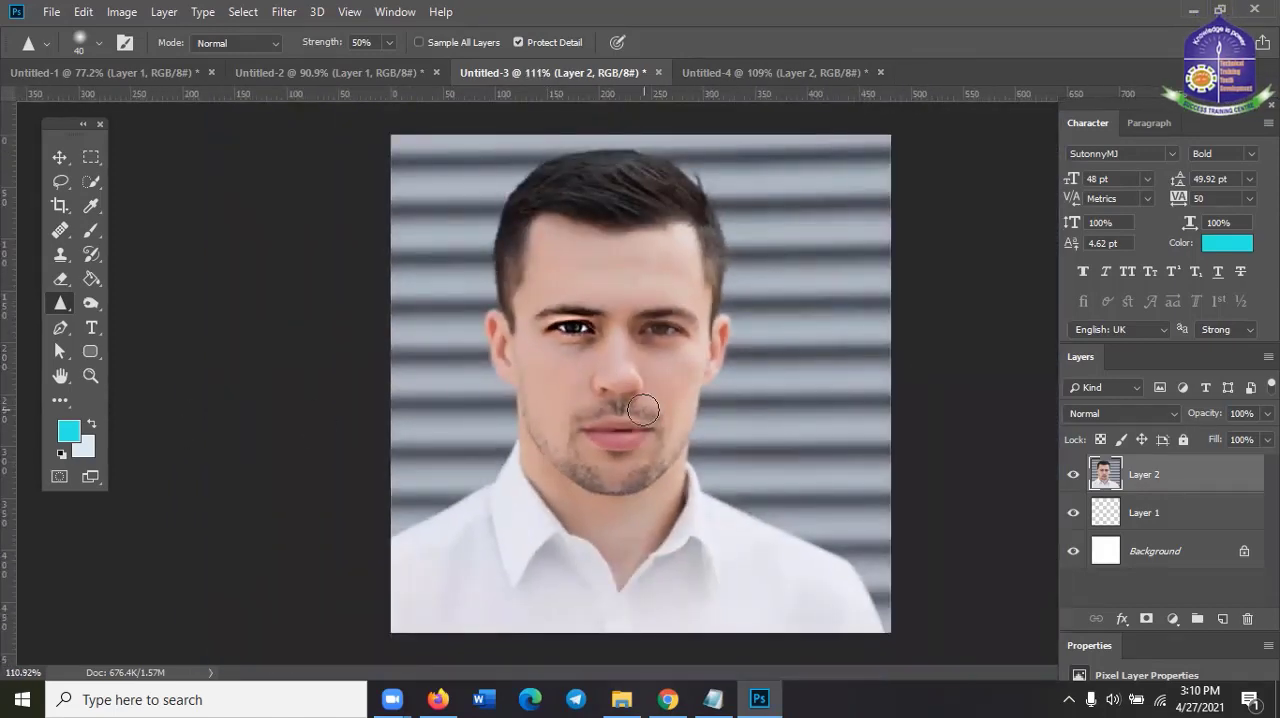
{"action": "scroll", "coordinate": [643, 410], "scroll_direction": "up", "scroll_amount": 3}
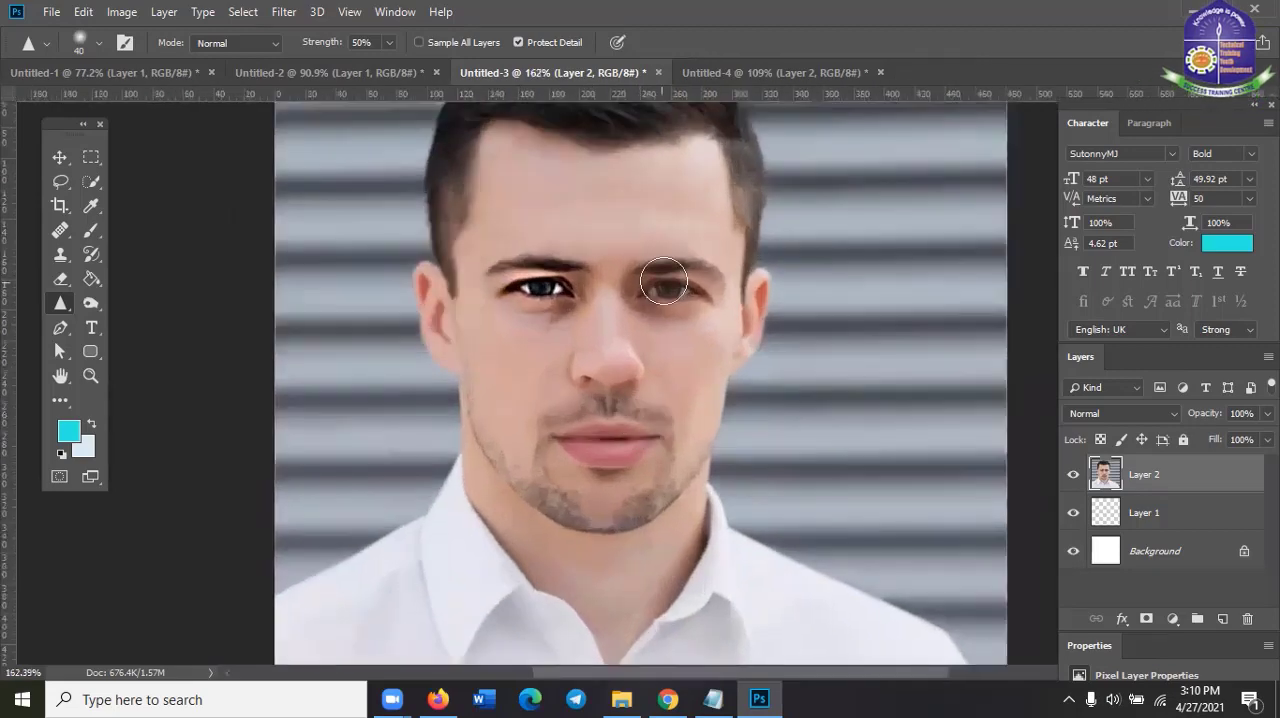
Reselect the Sharpen Tool and sharpen the same eye and the skin around it much more heavily
{"action": "left_click", "coordinate": [61, 156]}
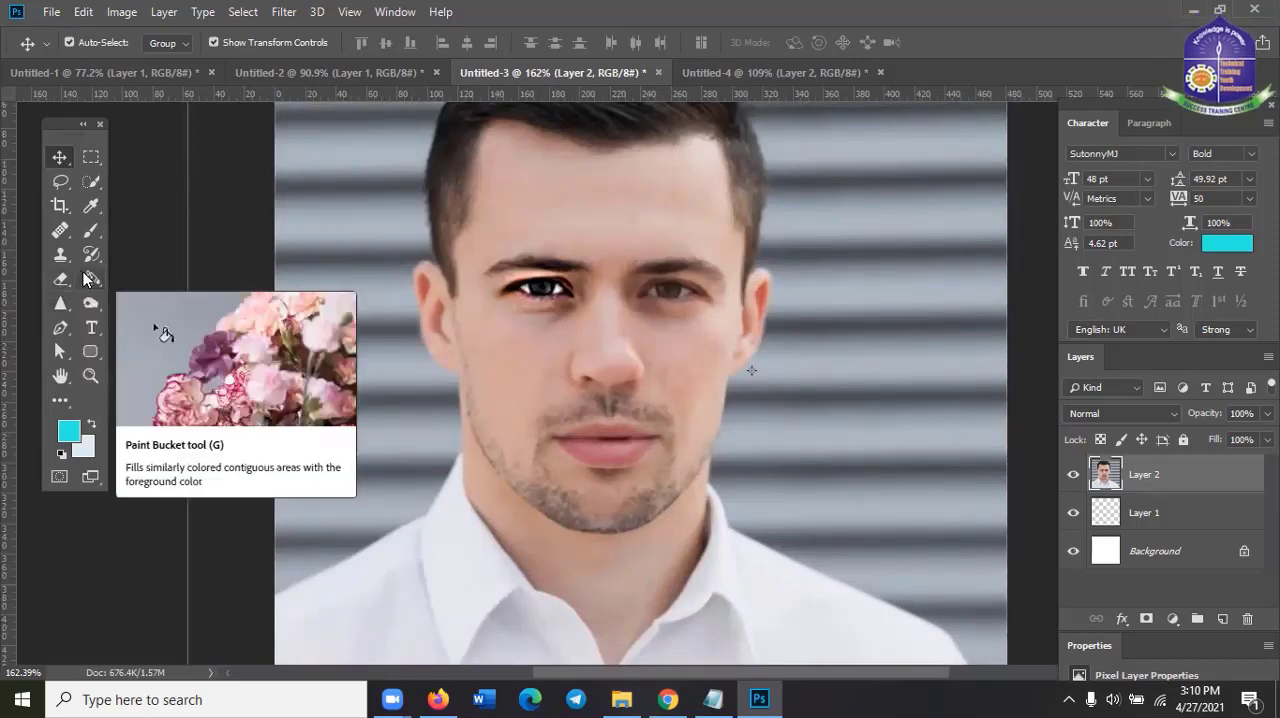
{"action": "left_click", "coordinate": [56, 290]}
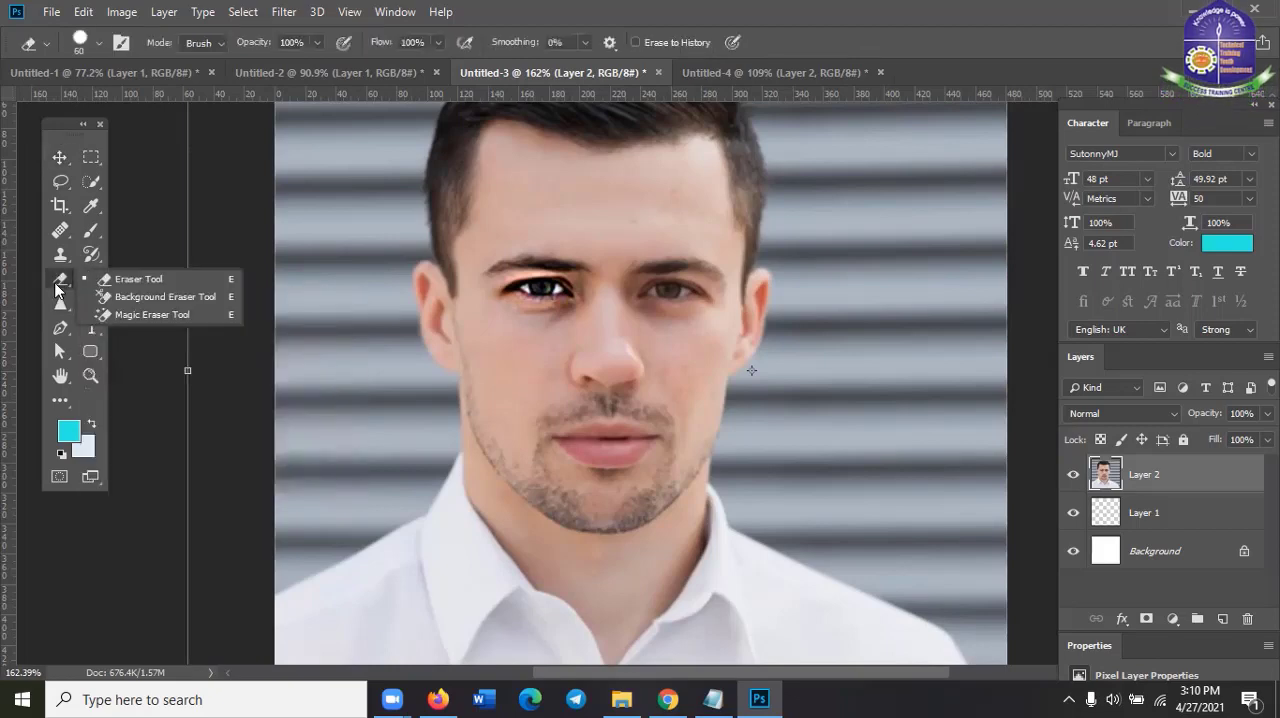
{"action": "left_click", "coordinate": [57, 305]}
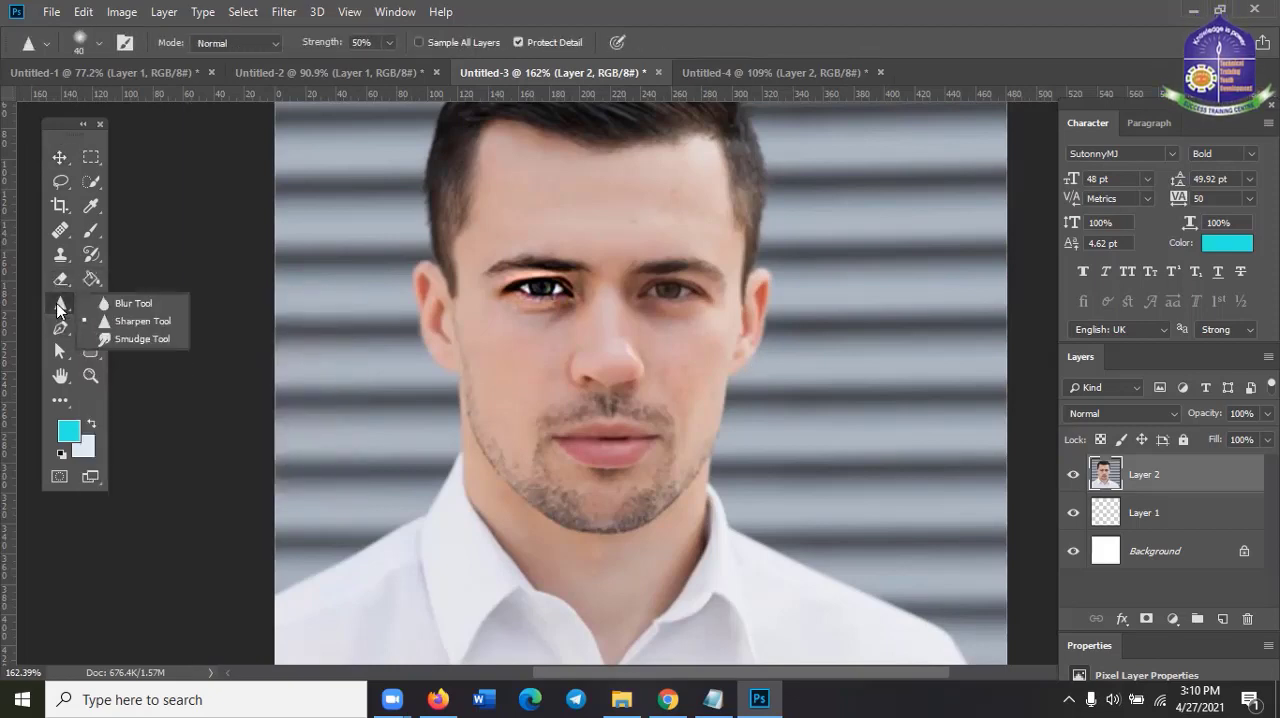
{"action": "left_click", "coordinate": [108, 320]}
{"action": "mouse_move", "coordinate": [553, 293]}
{"action": "left_mouse_down"}
{"action": "mouse_move", "coordinate": [520, 282]}
{"action": "mouse_move", "coordinate": [582, 284]}
{"action": "mouse_move", "coordinate": [577, 297]}
{"action": "mouse_move", "coordinate": [483, 303]}
{"action": "mouse_move", "coordinate": [541, 275]}
{"action": "mouse_move", "coordinate": [561, 287]}
{"action": "mouse_move", "coordinate": [533, 287]}
{"action": "mouse_move", "coordinate": [567, 294]}
{"action": "mouse_move", "coordinate": [571, 282]}
{"action": "mouse_move", "coordinate": [570, 307]}
{"action": "mouse_move", "coordinate": [503, 295]}
{"action": "mouse_move", "coordinate": [585, 277]}
{"action": "mouse_move", "coordinate": [581, 301]}
{"action": "mouse_move", "coordinate": [528, 316]}
{"action": "mouse_move", "coordinate": [503, 296]}
{"action": "mouse_move", "coordinate": [503, 268]}
{"action": "mouse_move", "coordinate": [561, 268]}
{"action": "mouse_move", "coordinate": [591, 290]}
{"action": "mouse_move", "coordinate": [578, 309]}
{"action": "mouse_move", "coordinate": [502, 281]}
{"action": "mouse_move", "coordinate": [529, 264]}
{"action": "mouse_move", "coordinate": [573, 301]}
{"action": "mouse_move", "coordinate": [545, 312]}
{"action": "mouse_move", "coordinate": [492, 286]}
{"action": "mouse_move", "coordinate": [542, 265]}
{"action": "mouse_move", "coordinate": [611, 281]}
{"action": "mouse_move", "coordinate": [589, 311]}
{"action": "mouse_move", "coordinate": [519, 320]}
{"action": "mouse_move", "coordinate": [493, 284]}
{"action": "left_mouse_up"}
{"action": "scroll", "coordinate": [400, 423], "scroll_direction": "down", "scroll_amount": 2}
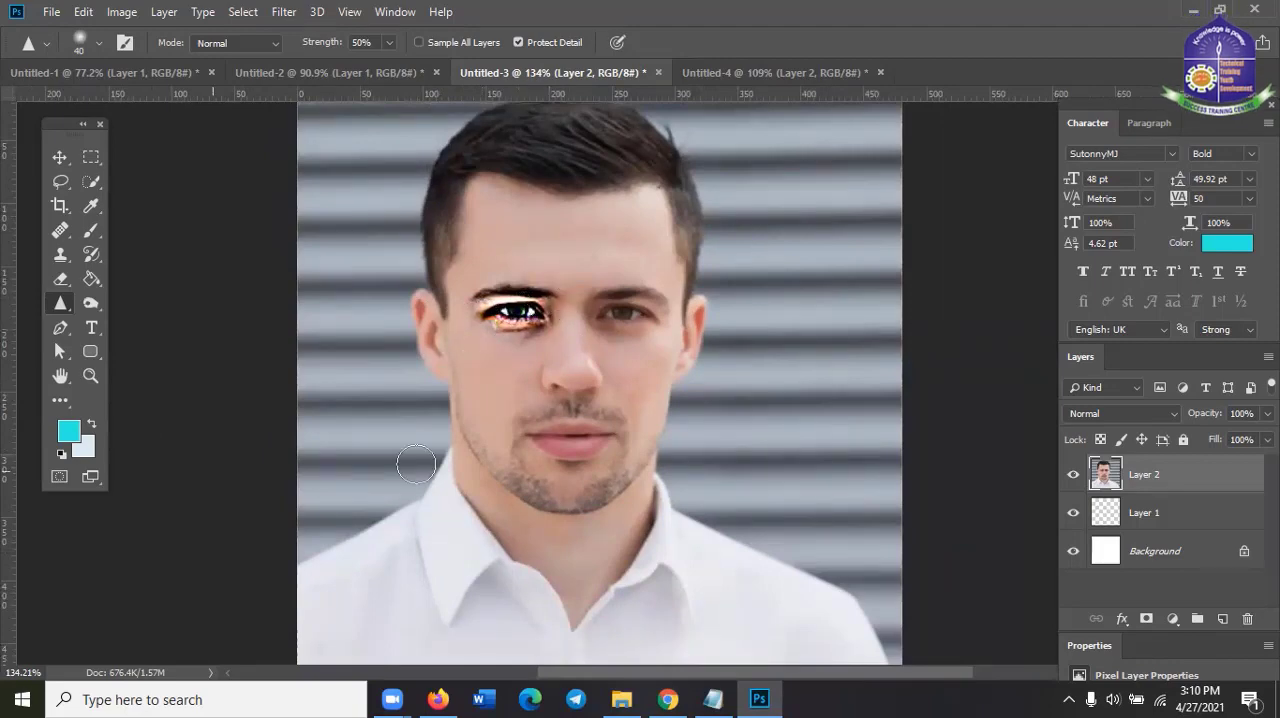
{"action": "scroll", "coordinate": [529, 463], "scroll_direction": "down", "scroll_amount": 2}
{"action": "scroll", "coordinate": [530, 464], "scroll_direction": "up", "scroll_amount": 2}
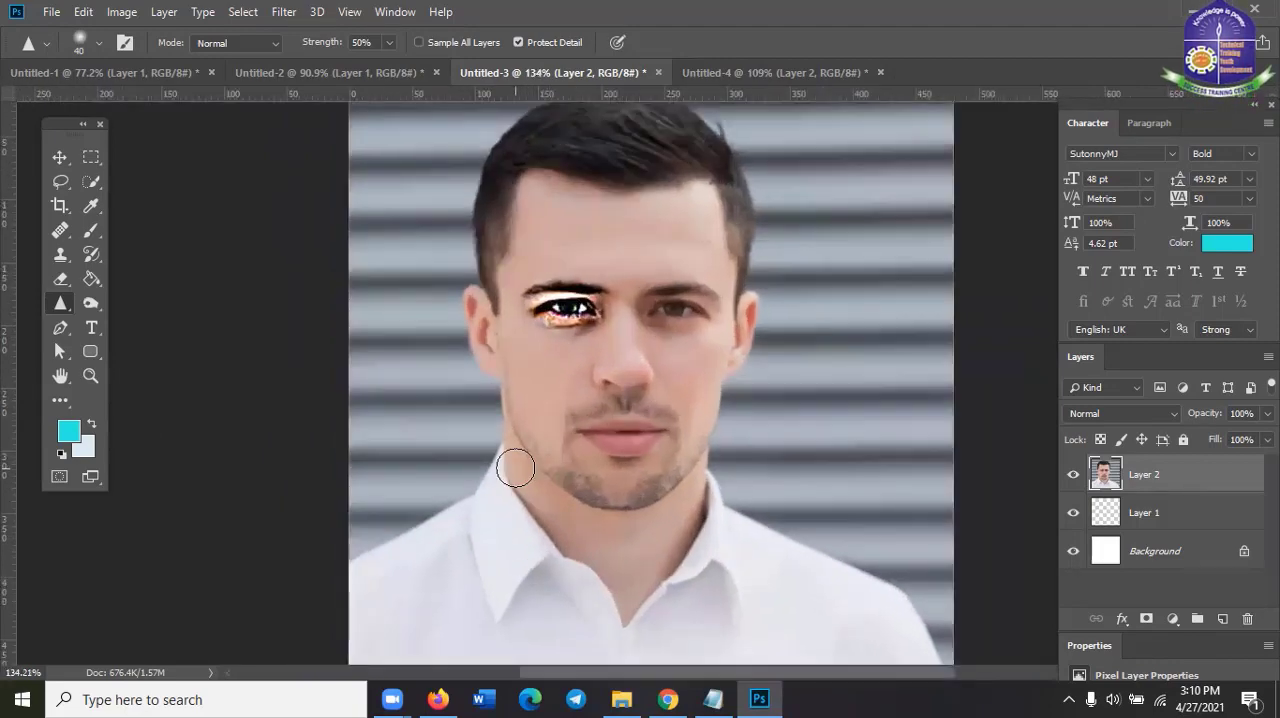
Sharpen the man's right eye once more and smudge the other side of his face with the Smudge Tool at 100% strength
{"action": "mouse_move", "coordinate": [532, 309]}
{"action": "left_mouse_down"}
{"action": "mouse_move", "coordinate": [550, 319]}
{"action": "mouse_move", "coordinate": [598, 295]}
{"action": "mouse_move", "coordinate": [545, 301]}
{"action": "left_mouse_up"}
{"action": "left_click", "coordinate": [56, 302]}
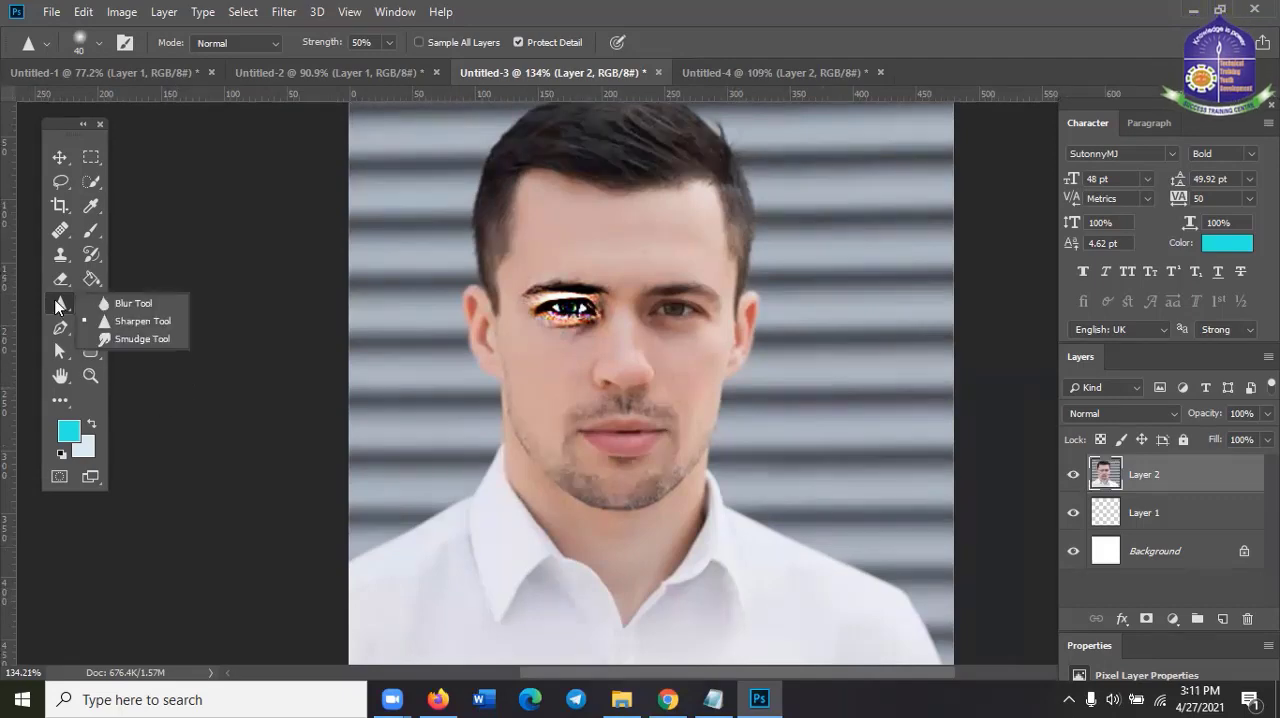
{"action": "left_click", "coordinate": [133, 338]}
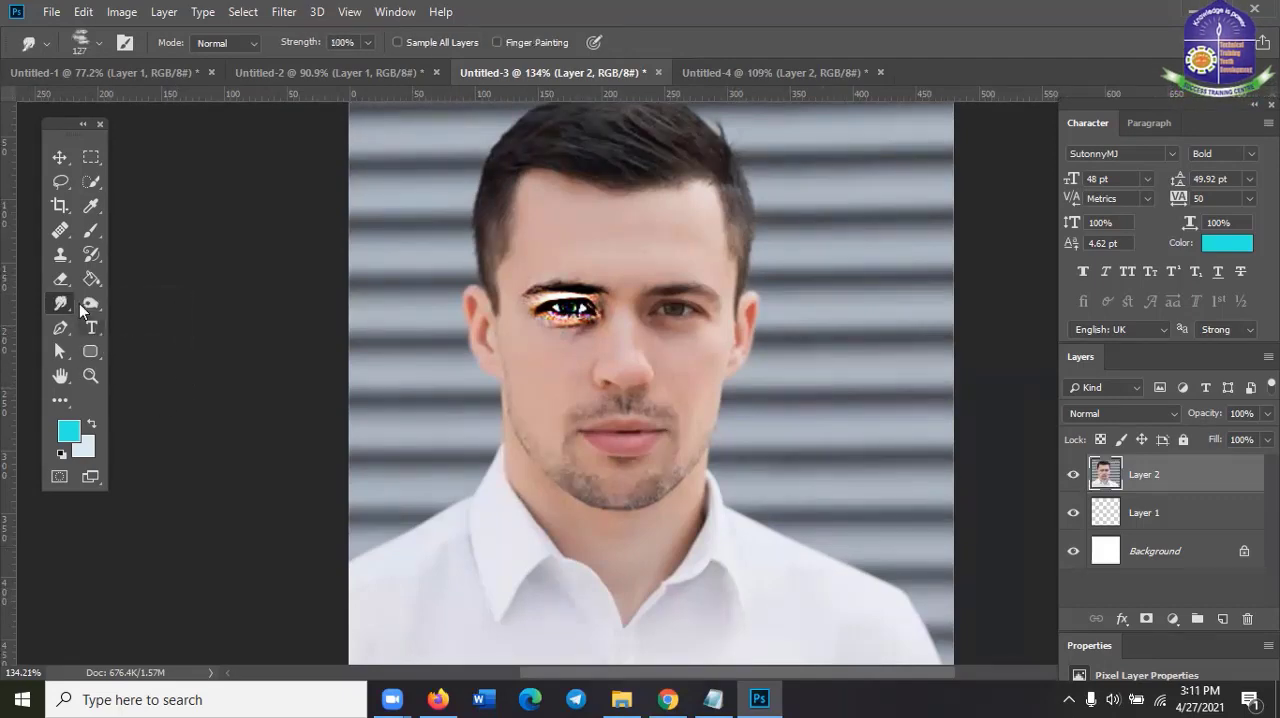
{"action": "mouse_move", "coordinate": [715, 330]}
{"action": "left_mouse_down"}
{"action": "mouse_move", "coordinate": [729, 300]}
{"action": "mouse_move", "coordinate": [714, 271]}
{"action": "mouse_move", "coordinate": [700, 300]}
{"action": "left_mouse_up"}
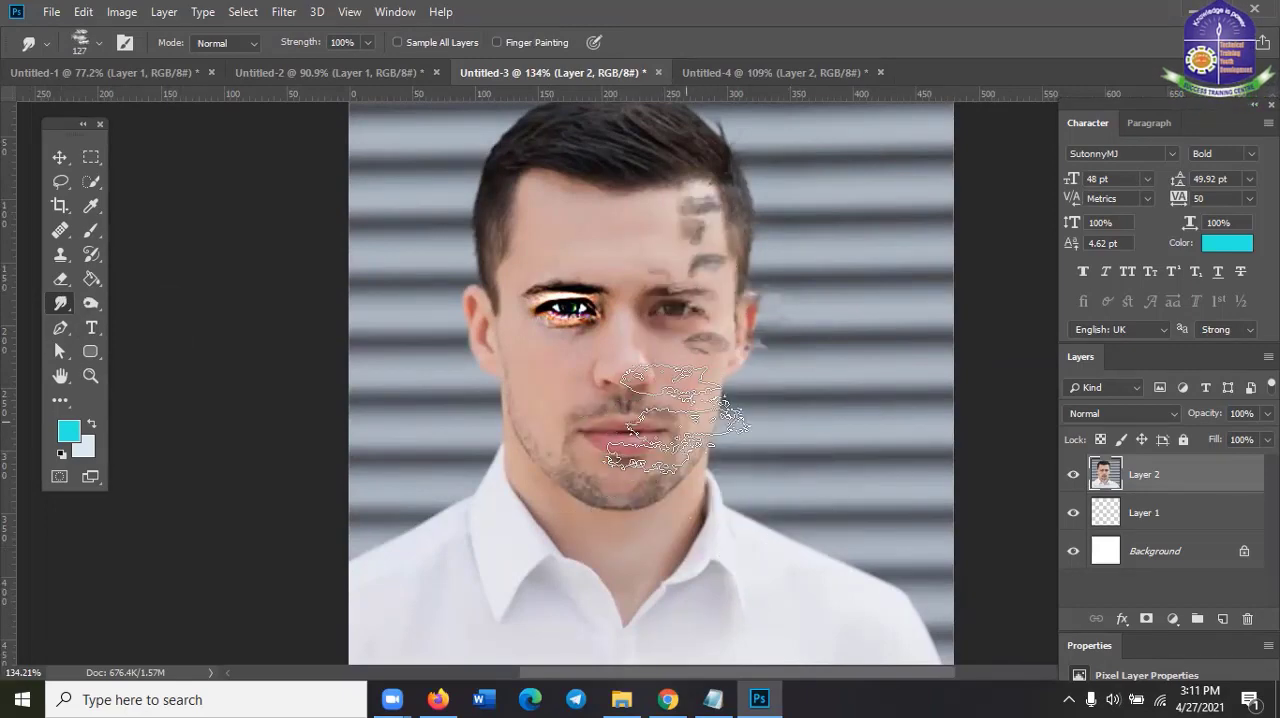
{"action": "left_click_drag", "start_coordinate": [650, 421], "coordinate": [683, 391]}
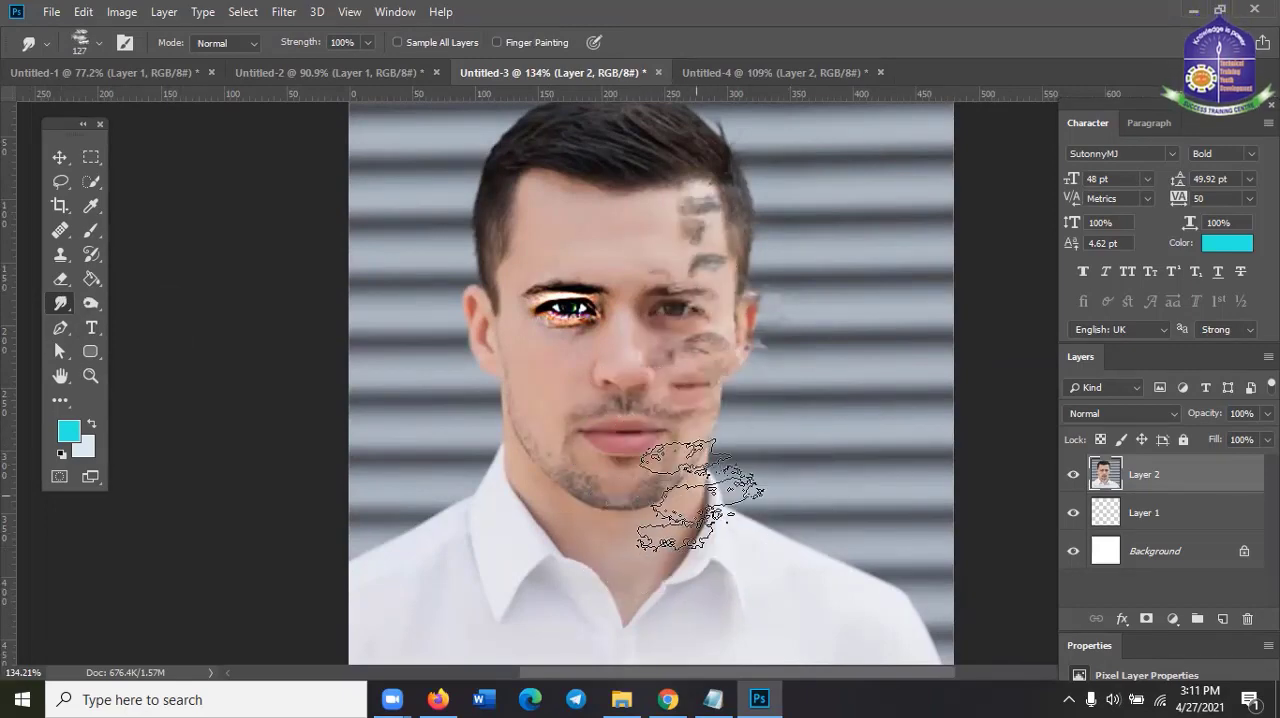
Smudge the man's forehead, the bridge of his nose and the heavily sharpened eye
{"action": "scroll", "coordinate": [695, 500], "scroll_direction": "up", "scroll_amount": 2}
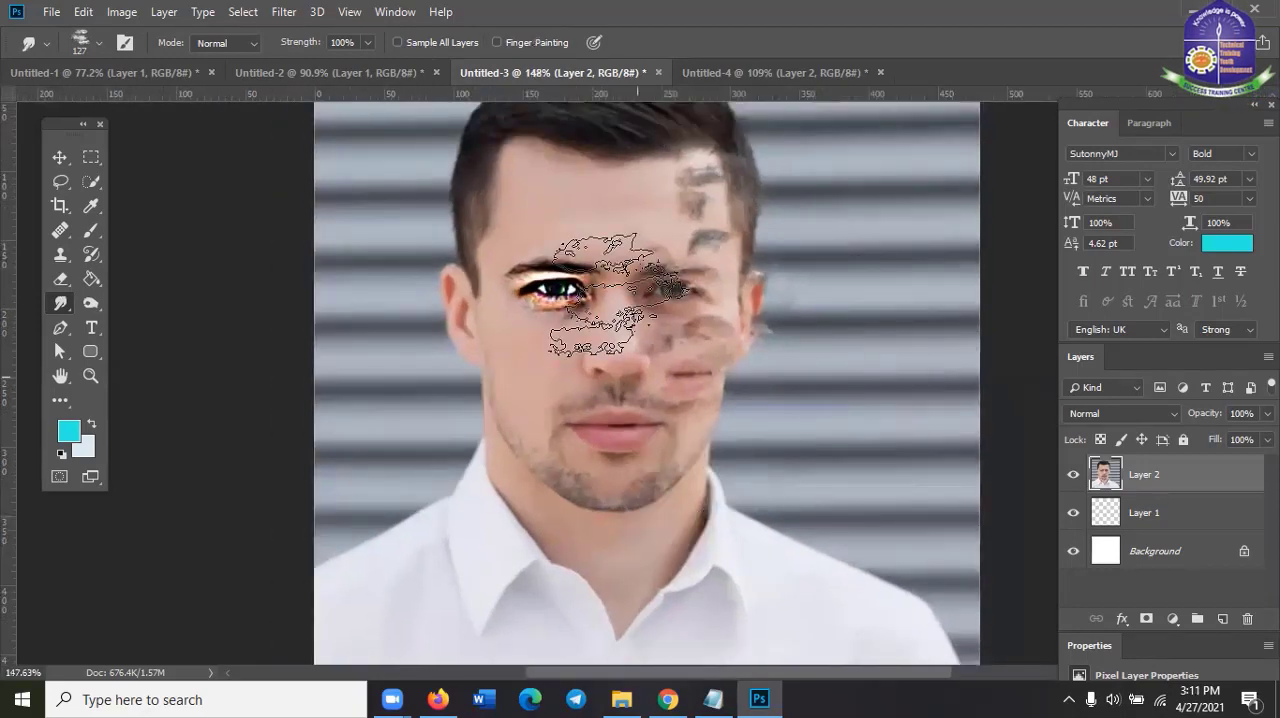
{"action": "mouse_move", "coordinate": [605, 388]}
{"action": "left_mouse_down"}
{"action": "mouse_move", "coordinate": [571, 210]}
{"action": "mouse_move", "coordinate": [531, 390]}
{"action": "mouse_move", "coordinate": [560, 476]}
{"action": "mouse_move", "coordinate": [618, 500]}
{"action": "left_mouse_up"}
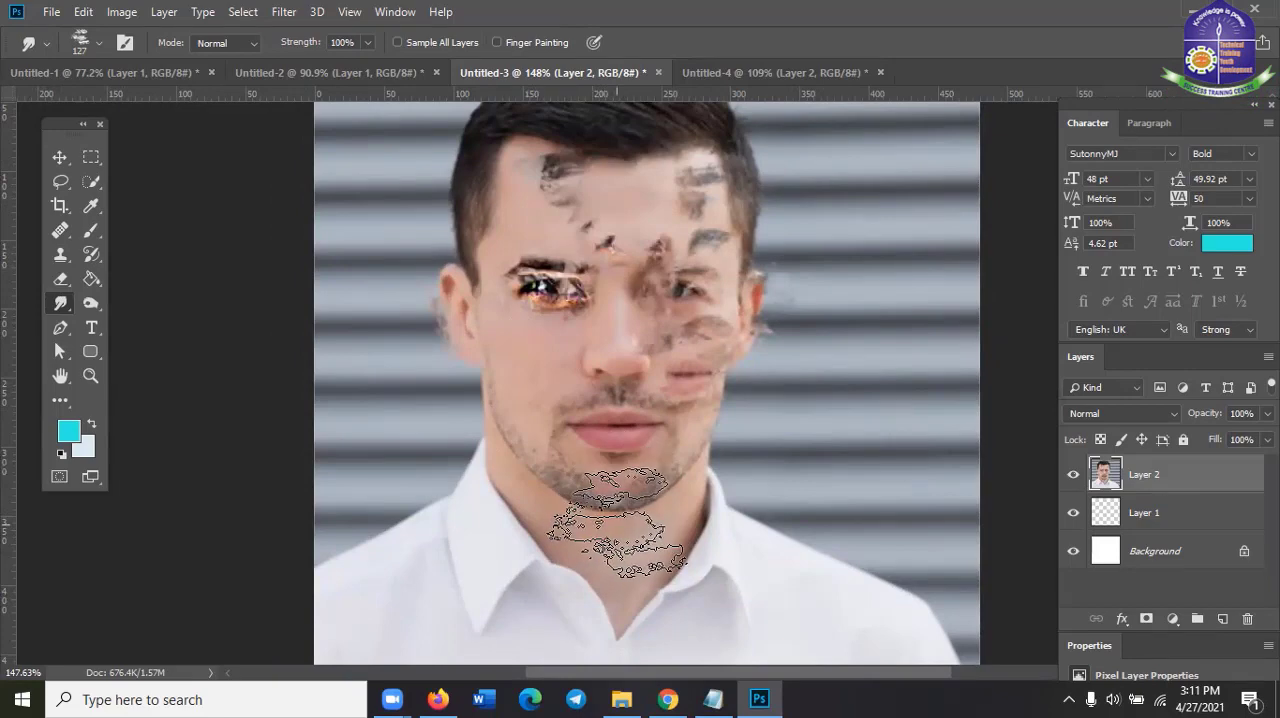
{"action": "scroll", "coordinate": [618, 520], "scroll_direction": "down", "scroll_amount": 5}
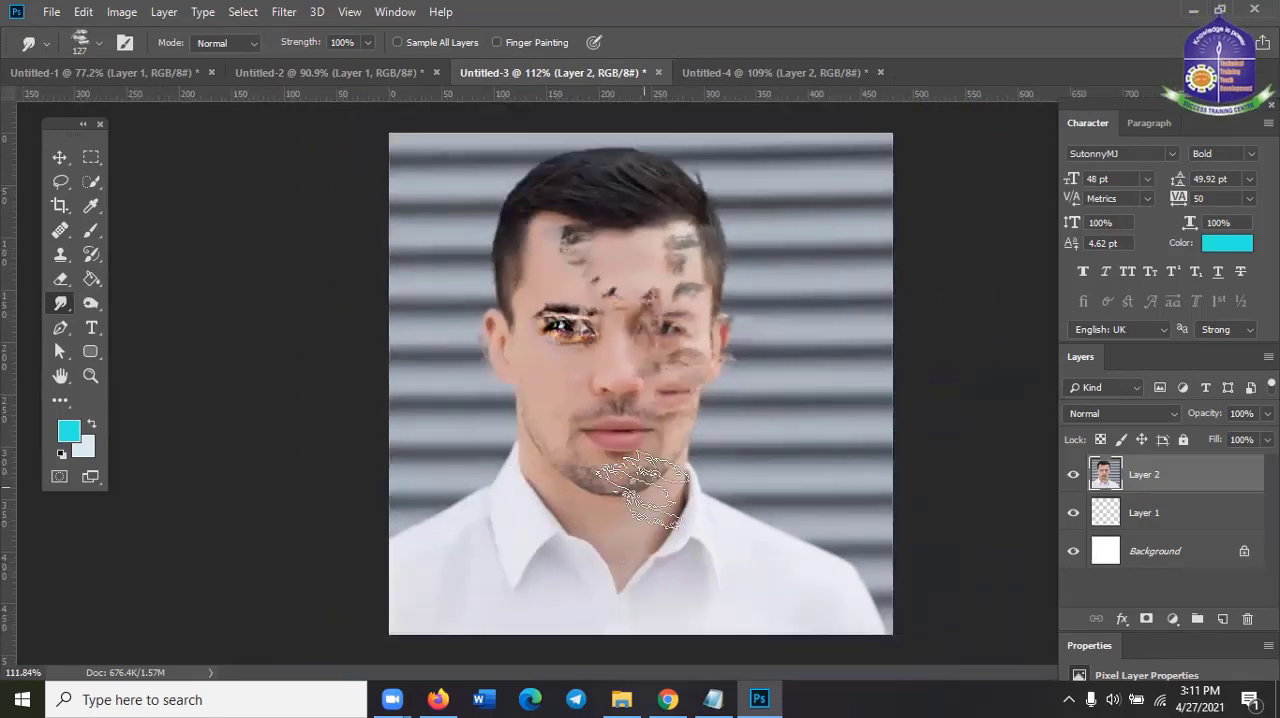
Smudge the edge of the neck and shirt collar on the side opposite the sharpened eye, using the Smudge Tool
{"action": "scroll", "coordinate": [640, 480], "scroll_direction": "down", "scroll_amount": 3}
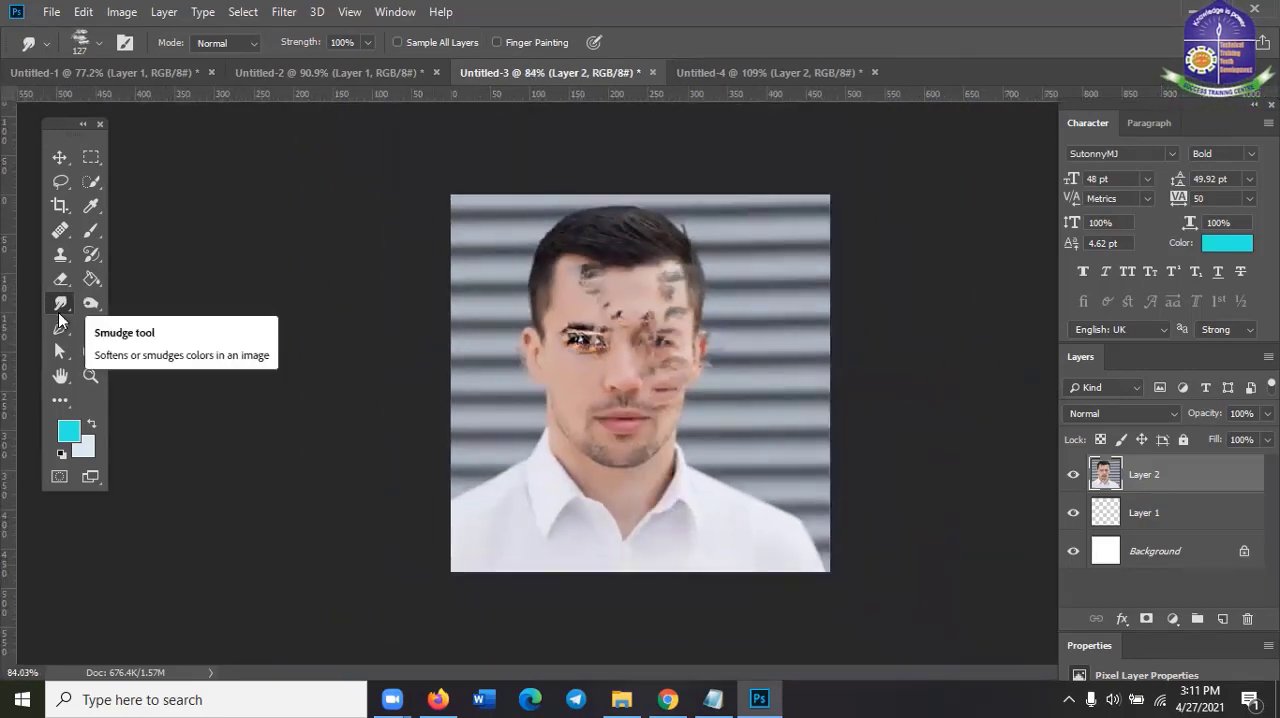
{"action": "right_click", "coordinate": [60, 313]}
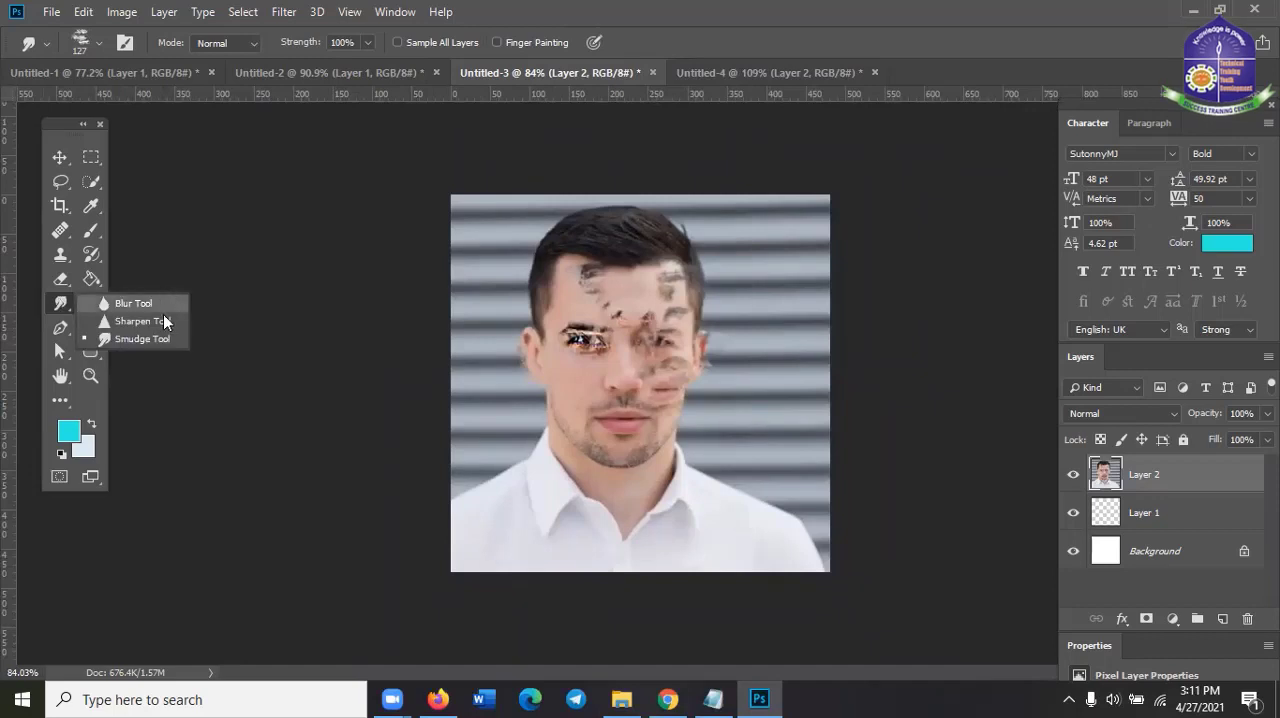
{"action": "left_click", "coordinate": [645, 409]}
{"action": "left_click_drag", "start_coordinate": [650, 480], "coordinate": [690, 497]}
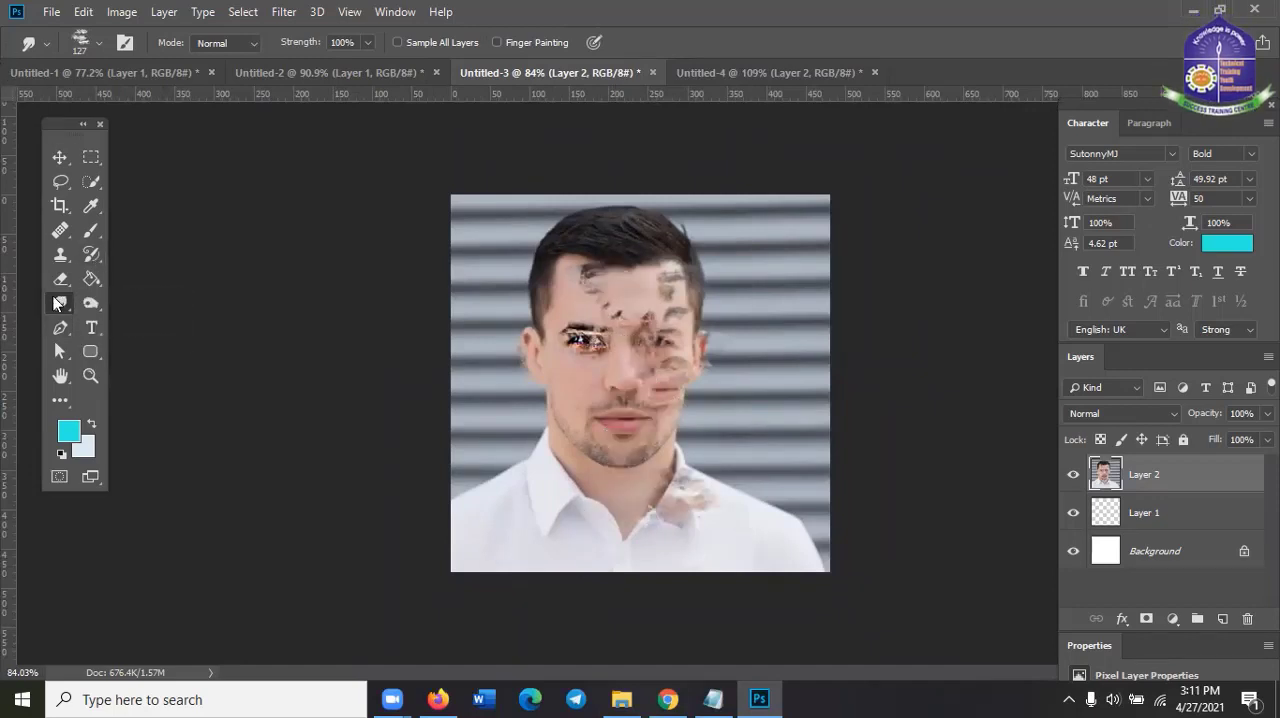
{"action": "right_click", "coordinate": [57, 304]}
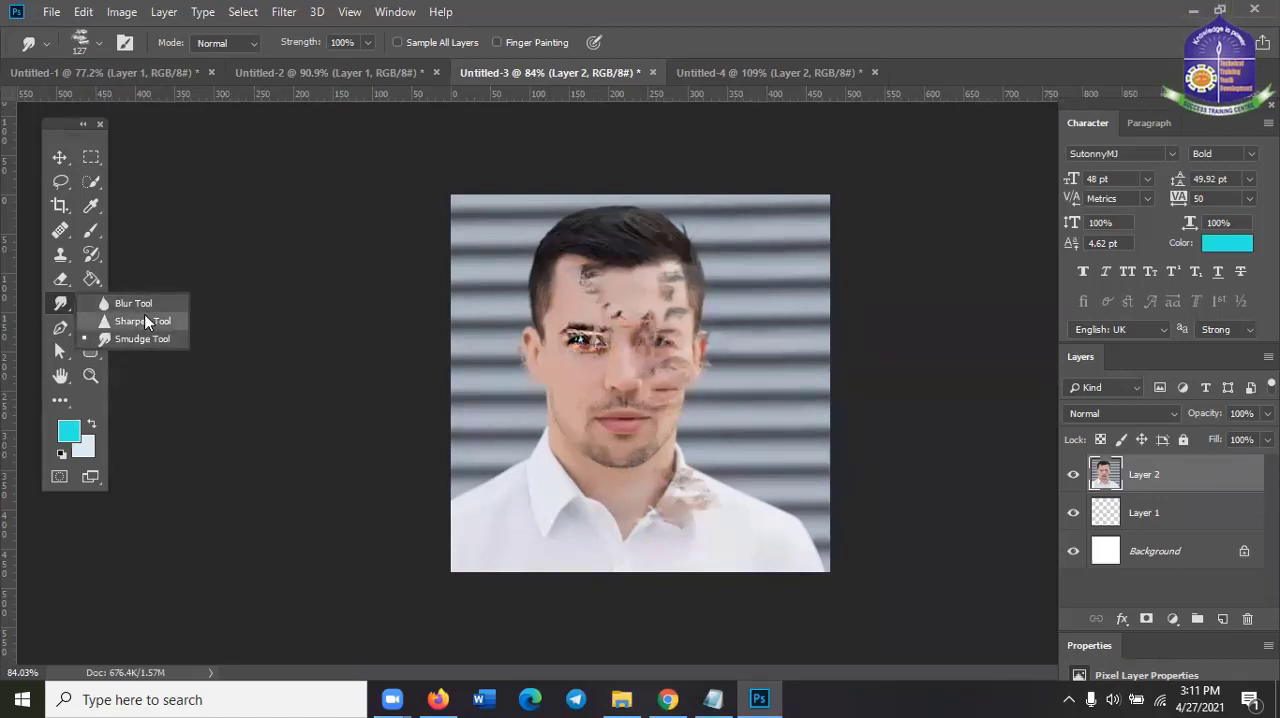
{"action": "left_click", "coordinate": [762, 8]}
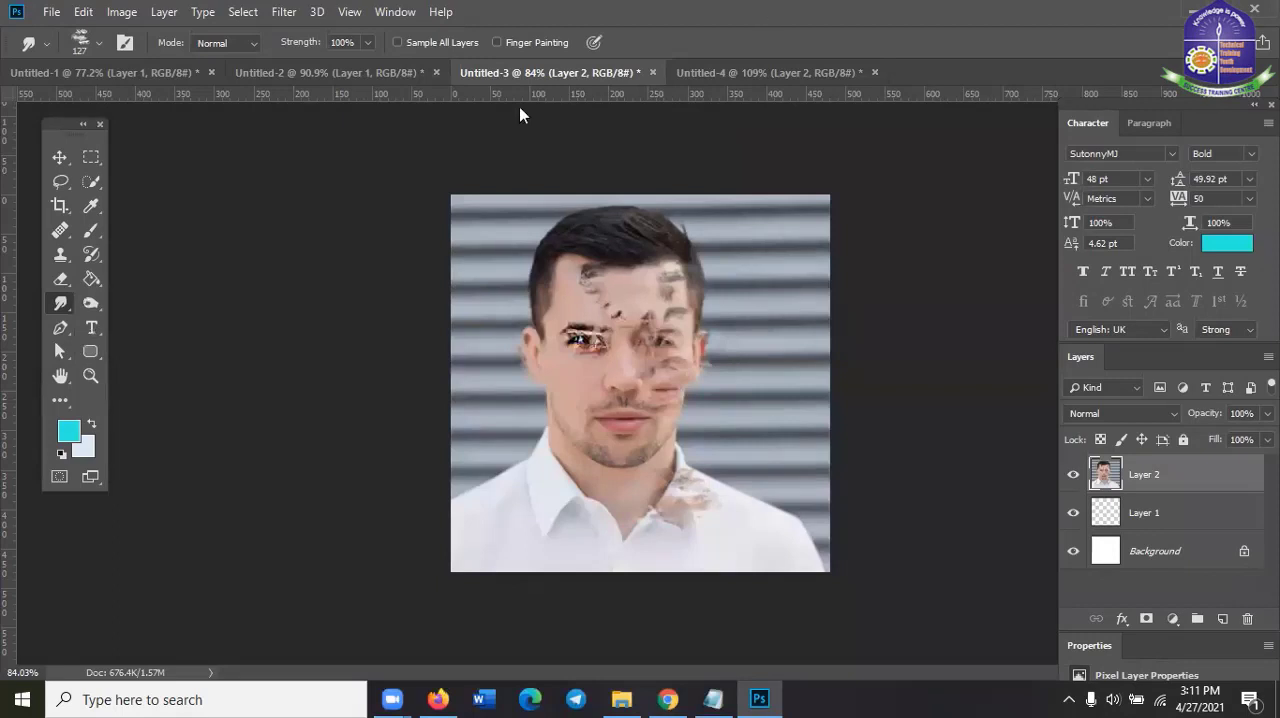
{"action": "left_click", "coordinate": [91, 303]}
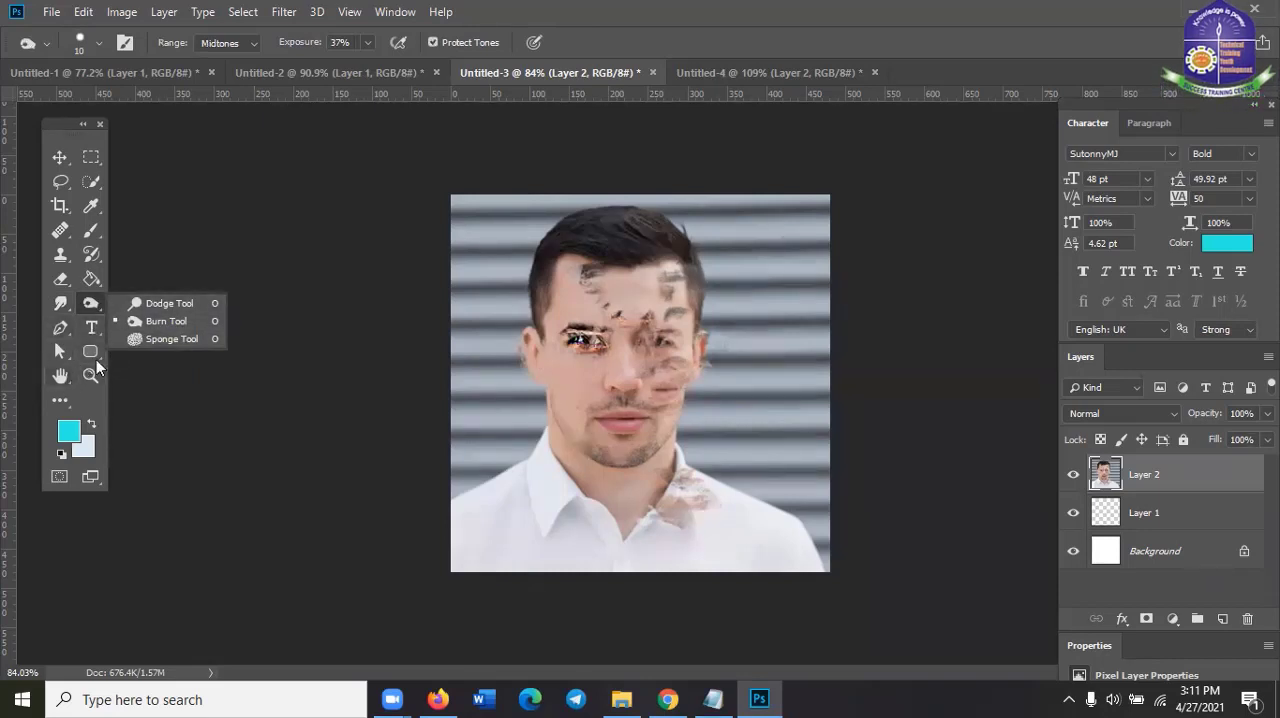
{"action": "left_click", "coordinate": [60, 303]}
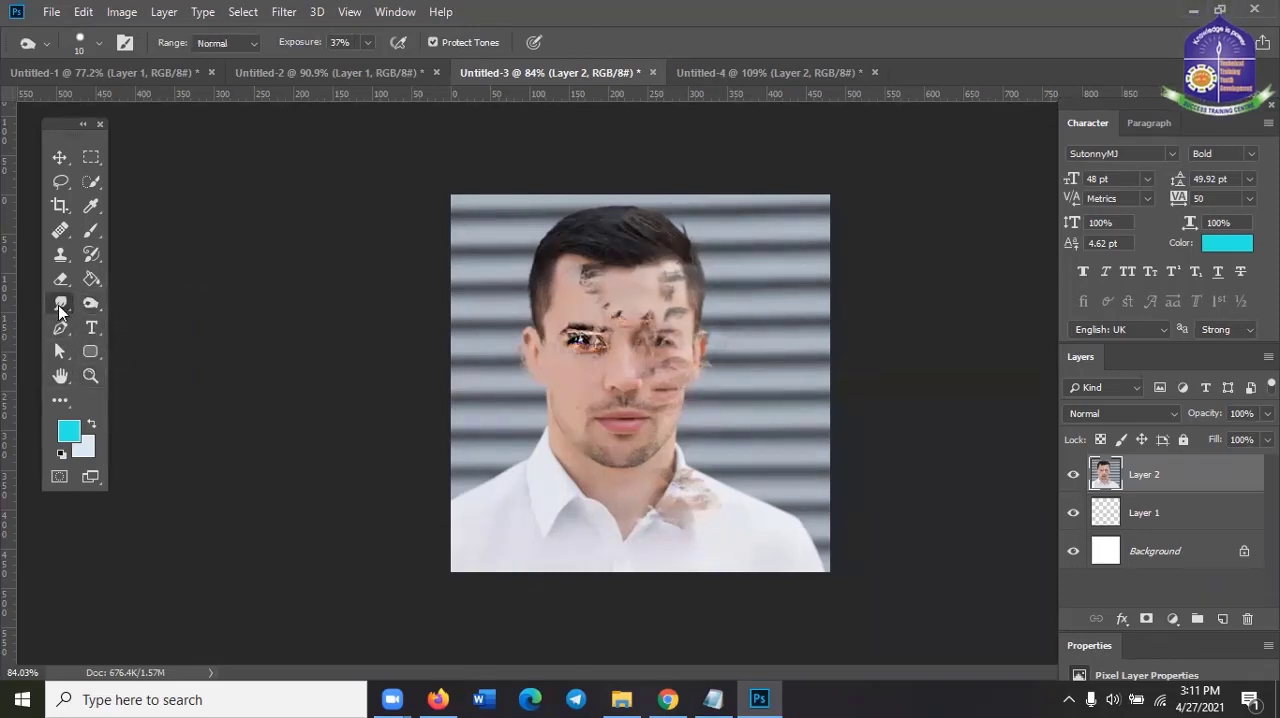